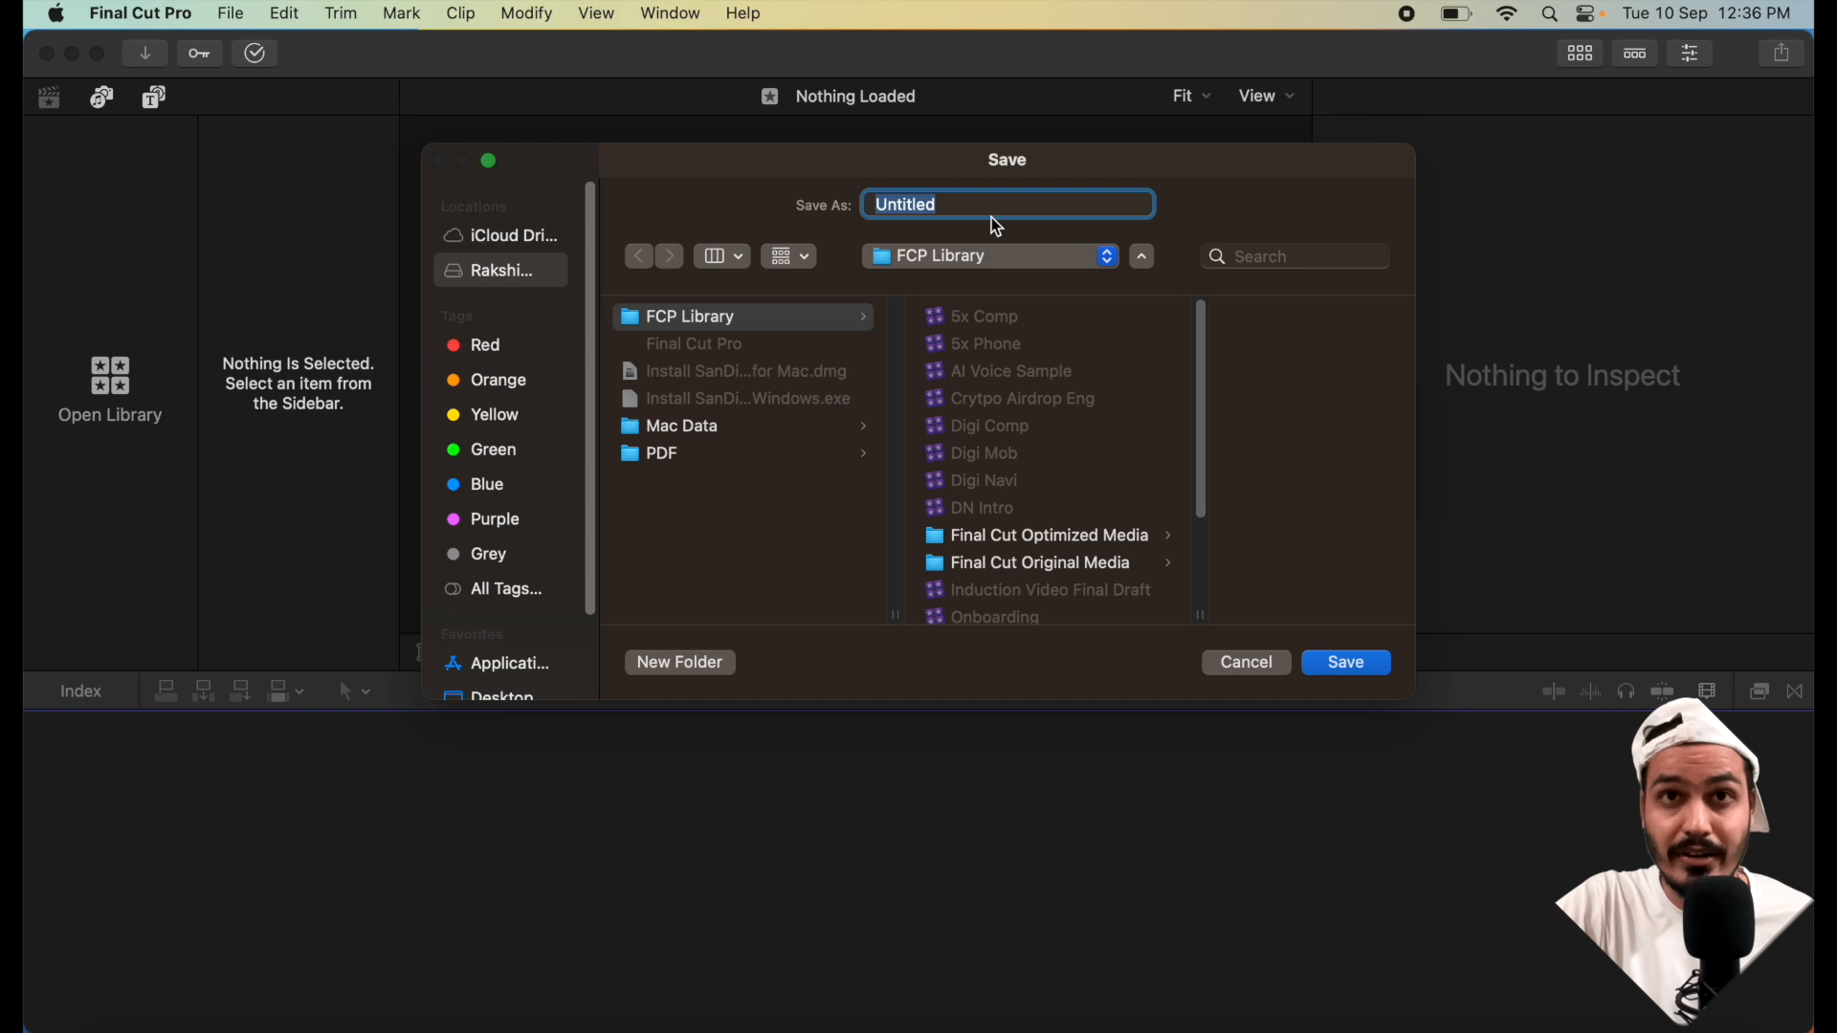
- Save the new library as "Sample" in the FCP Library folder
type("Sample")
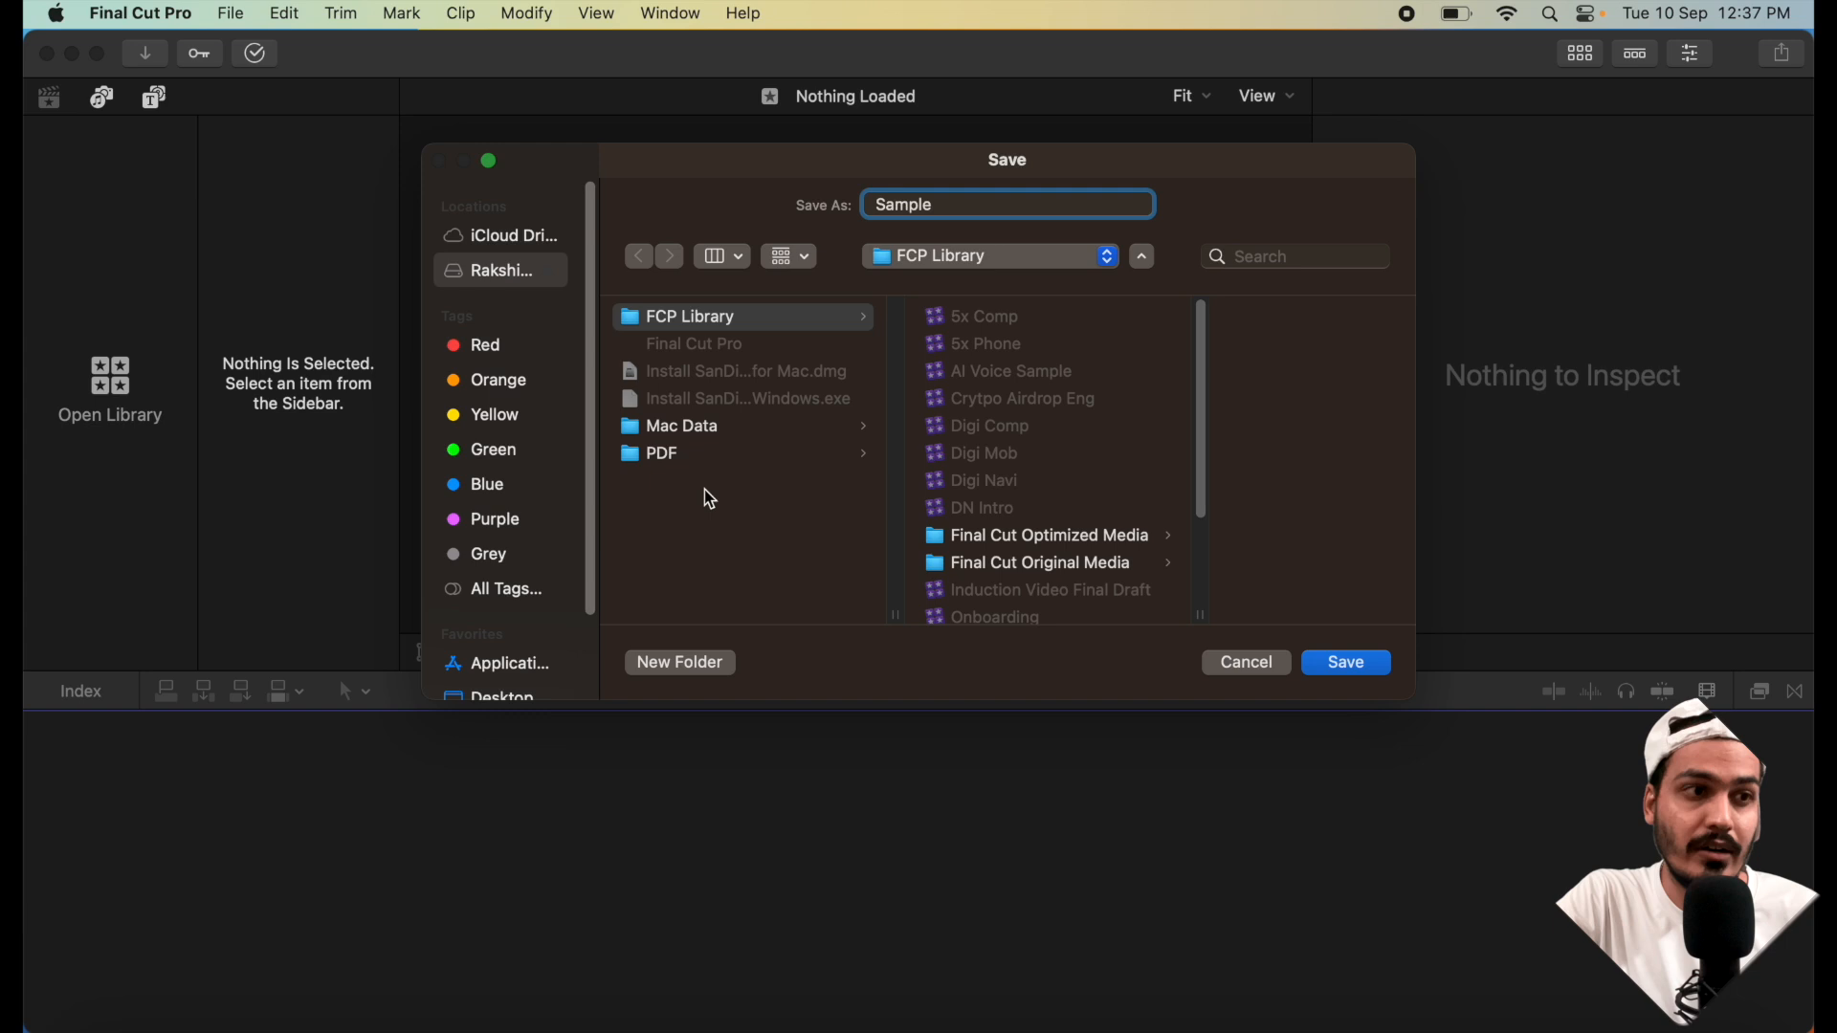
left_click(1369, 663)
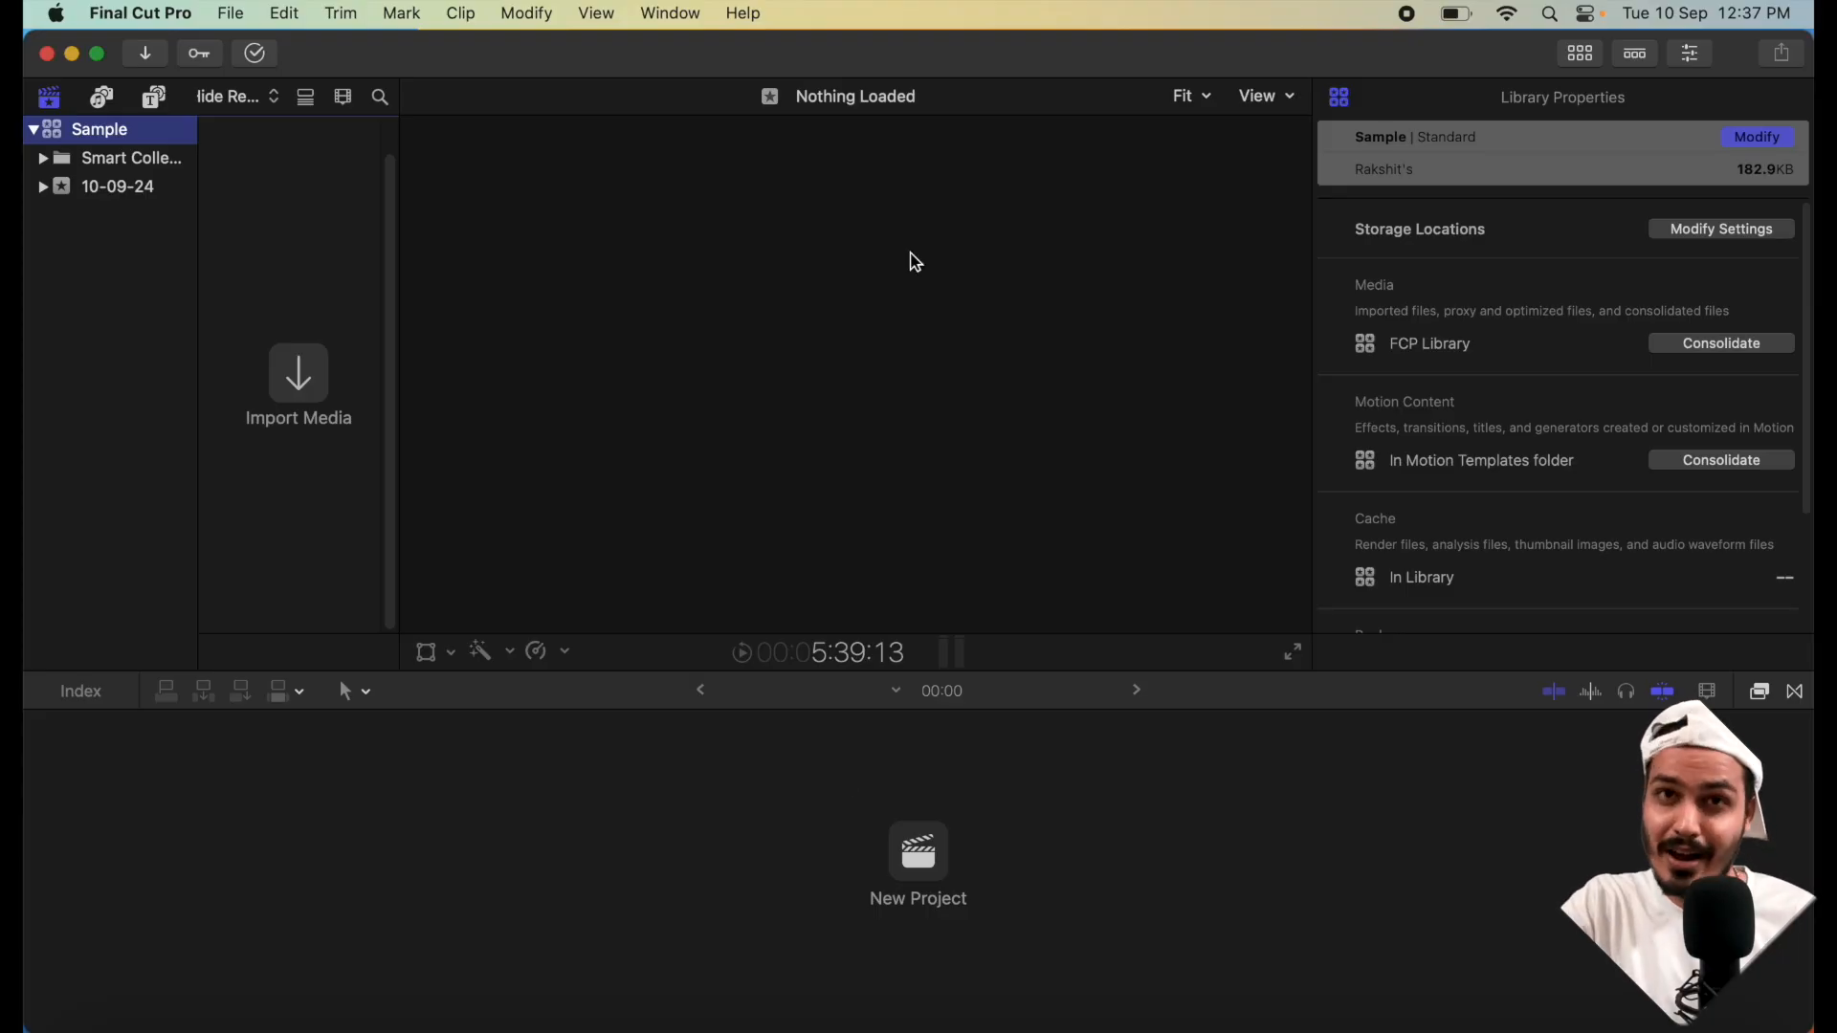
- Start a new project named "Sample" in the 10-09-24 event and set its video format to 1080p HD
left_click(231, 15)
mouse_move(333, 50)
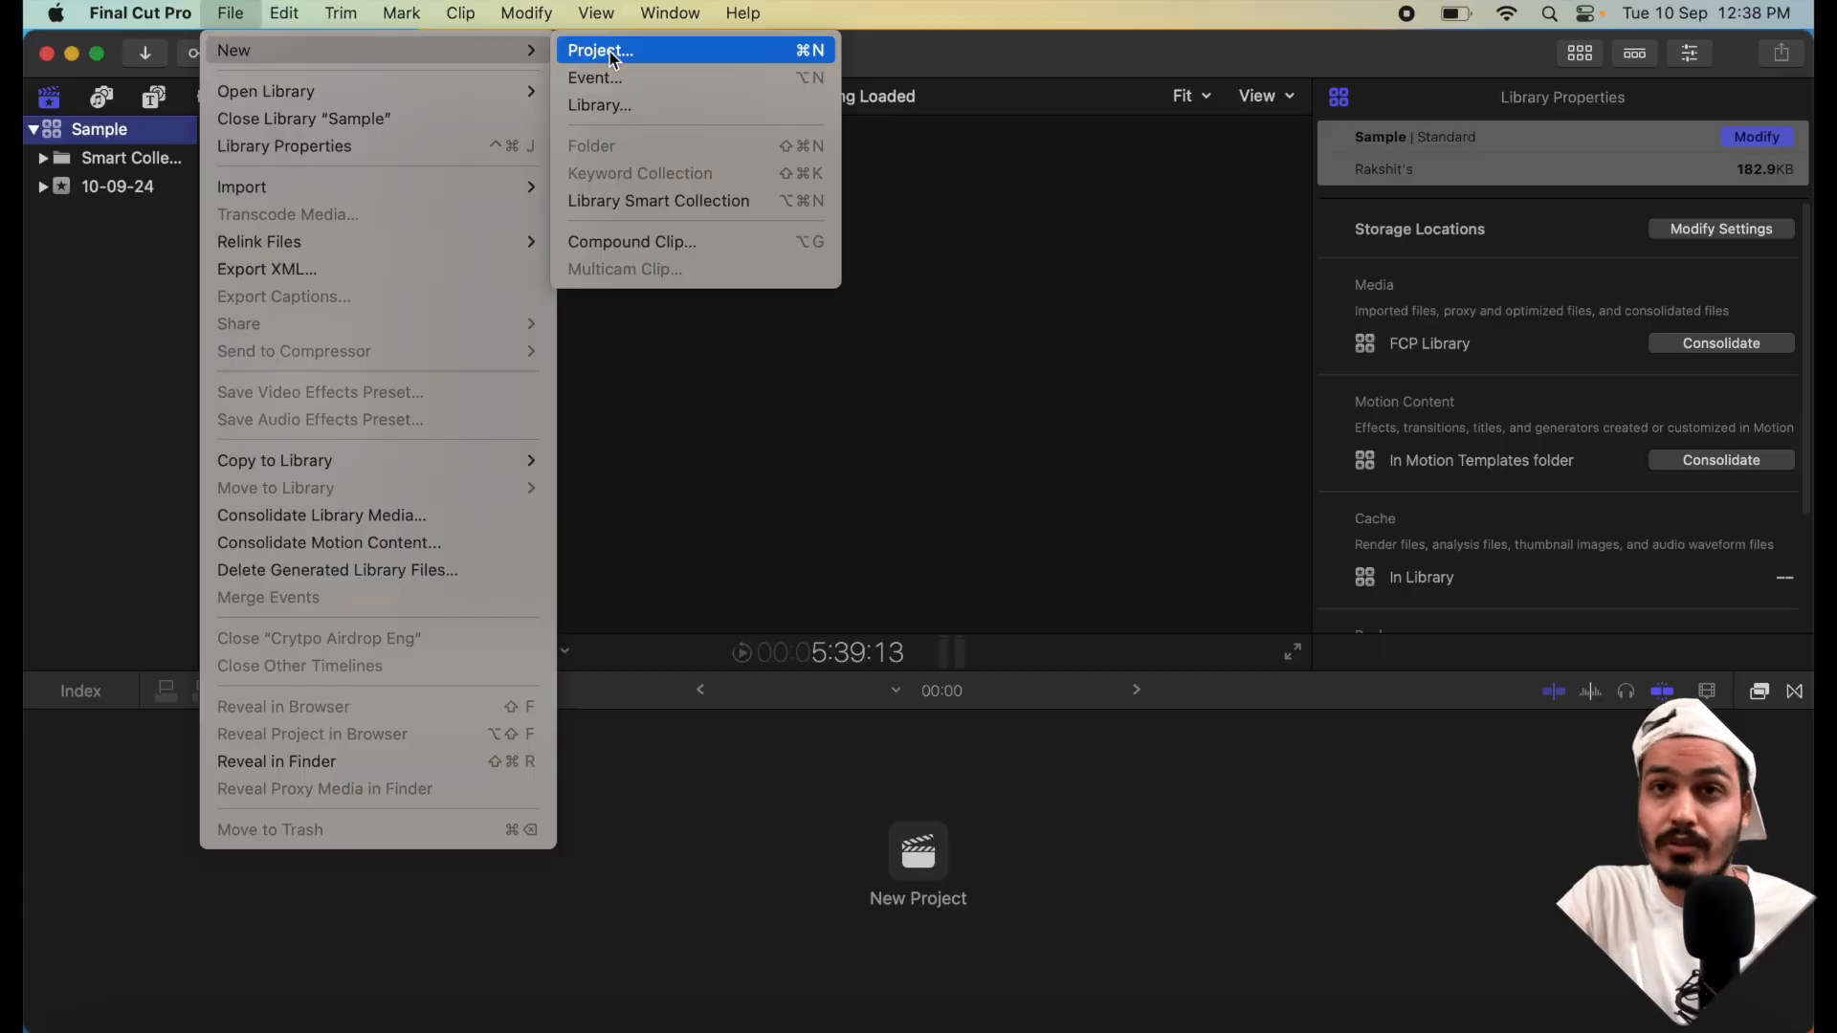
left_click(615, 53)
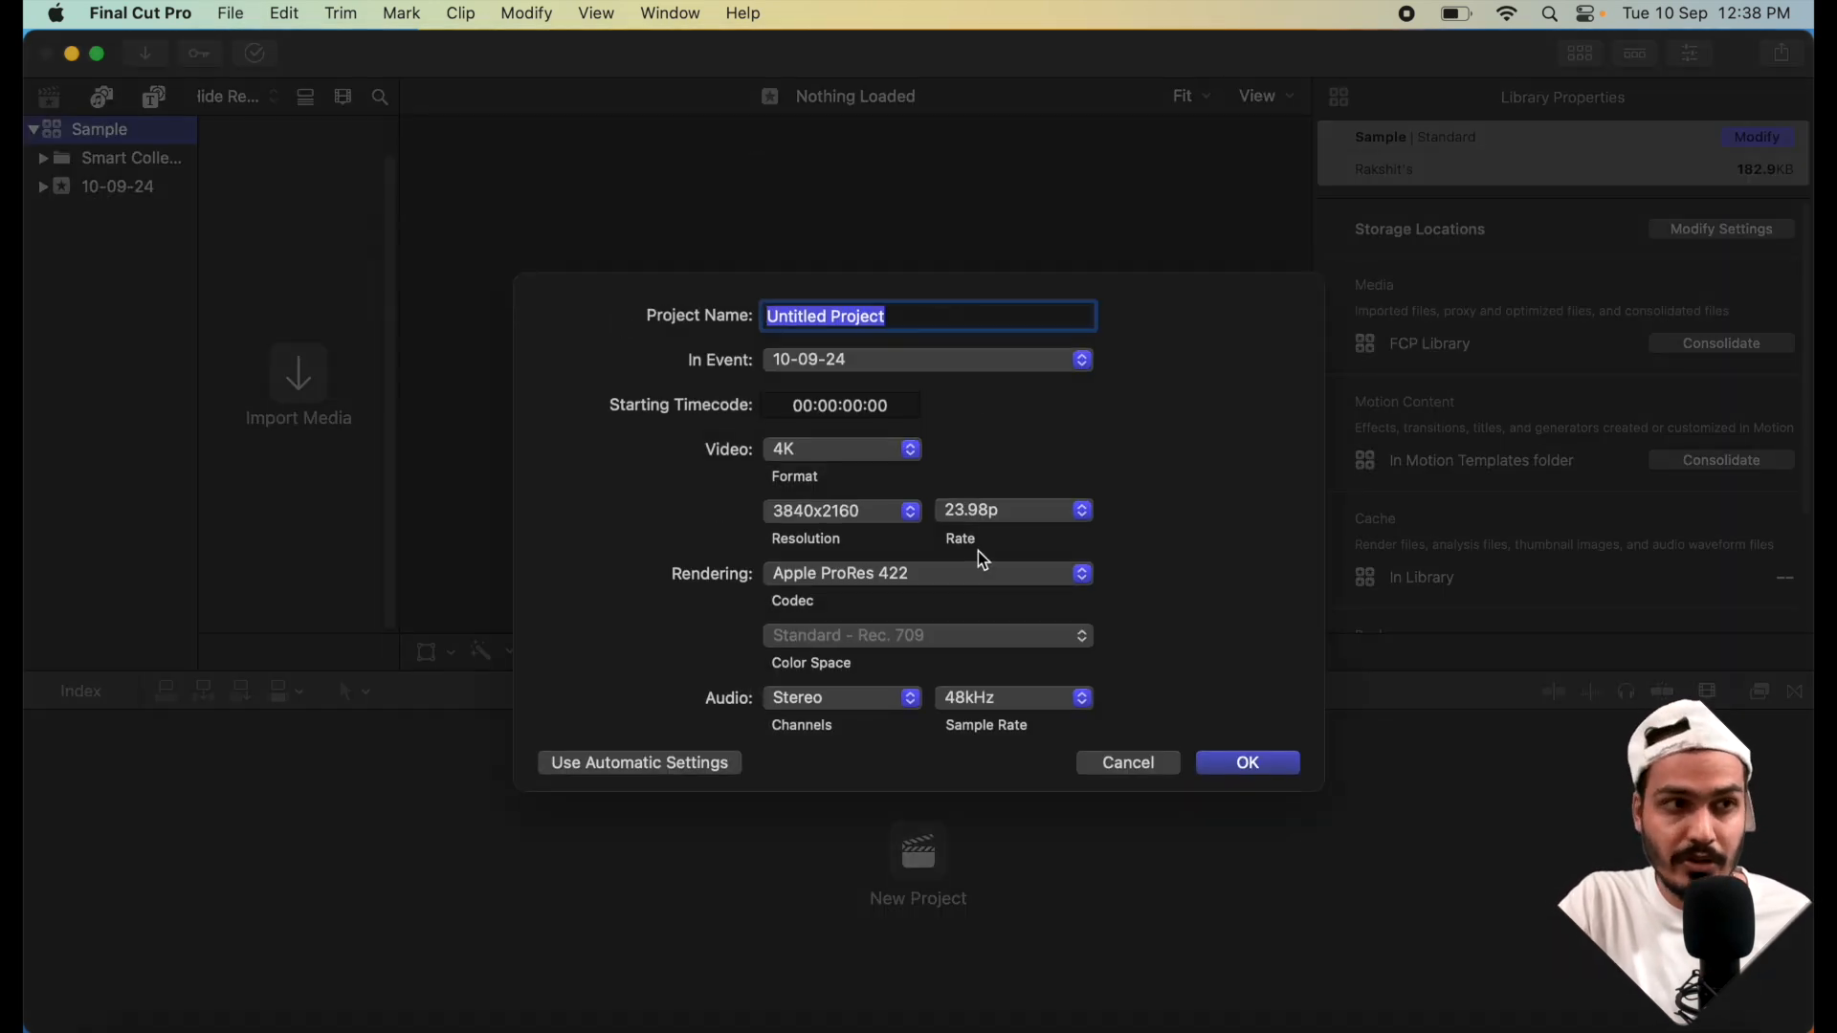
type("Sample")
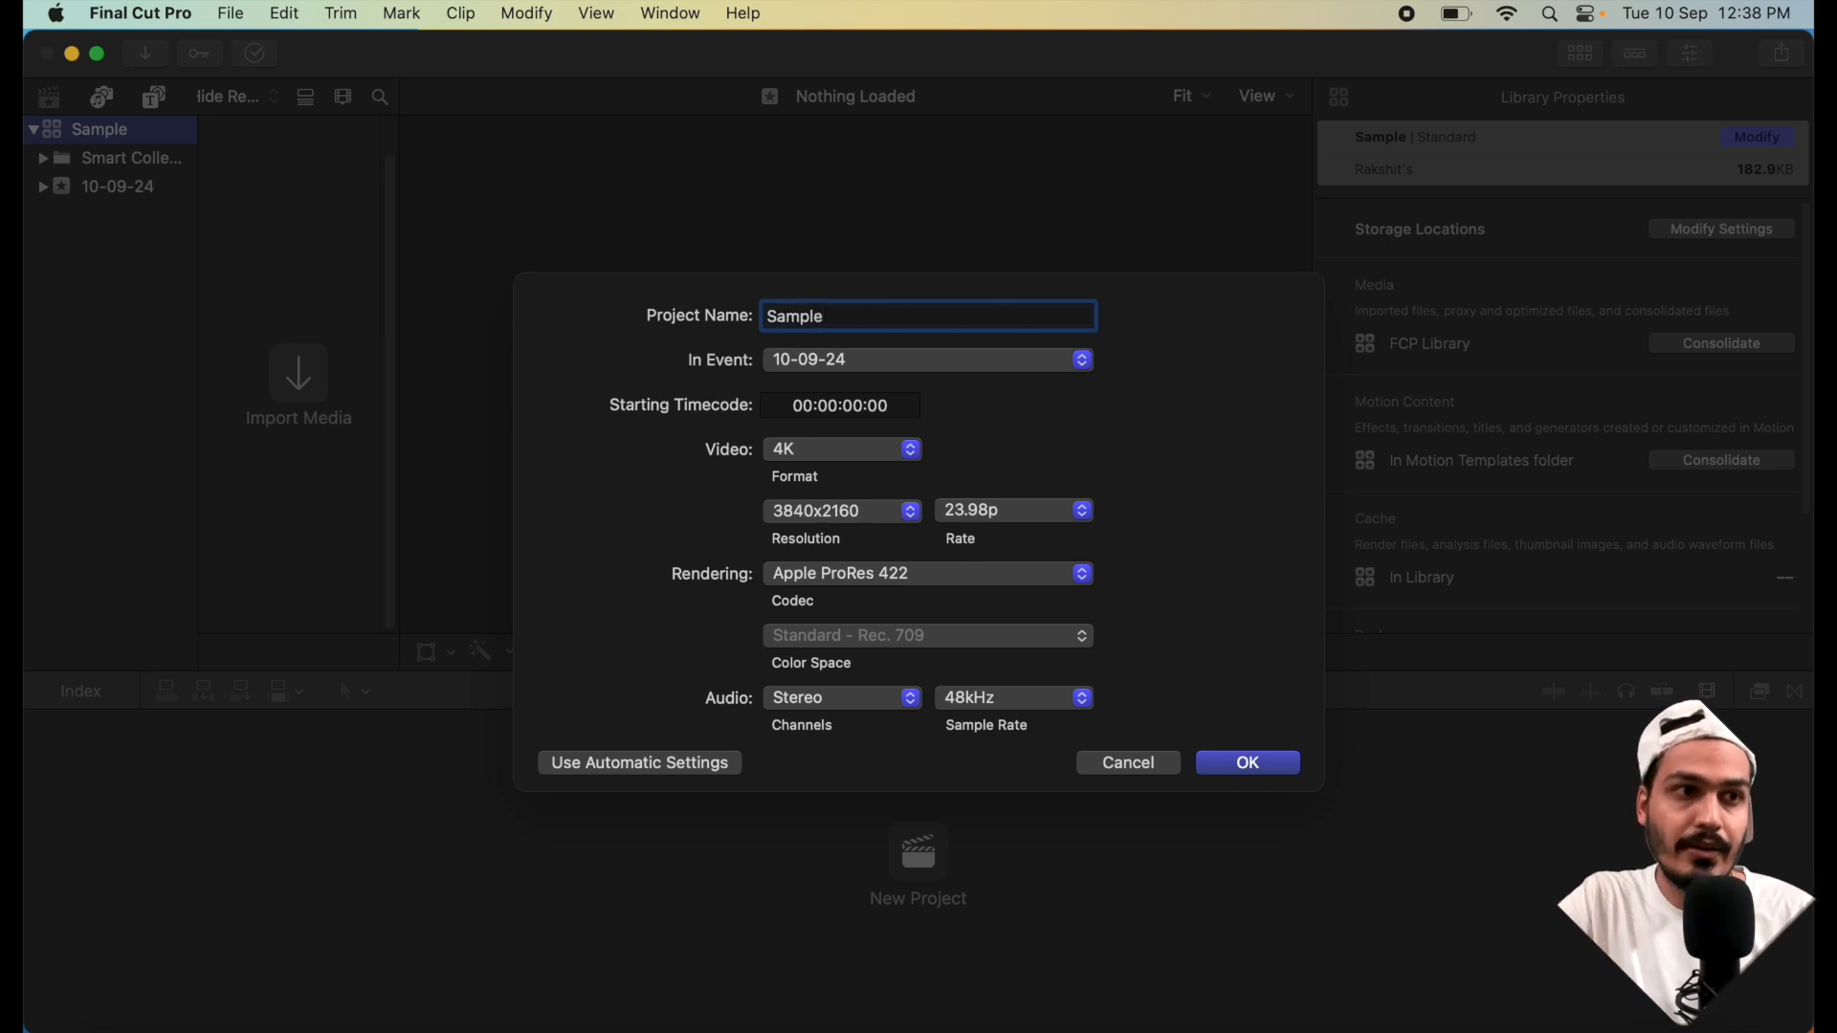
left_click(852, 450)
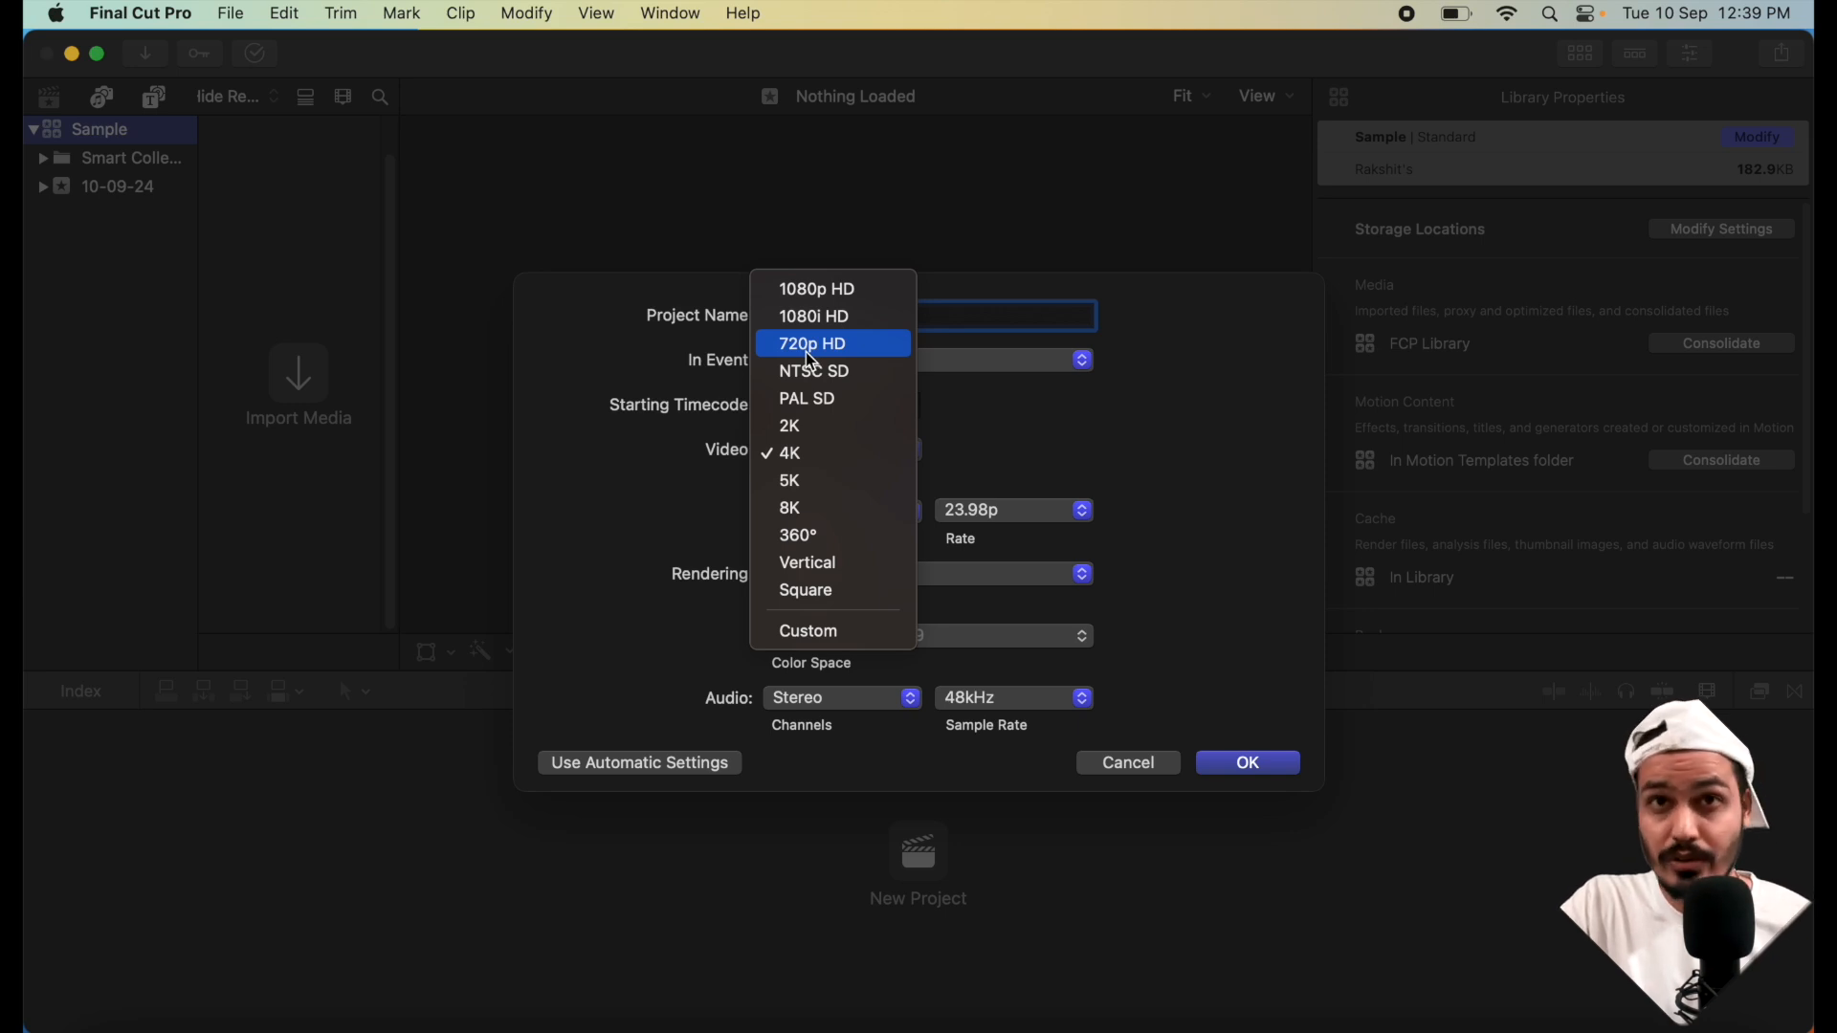
left_click(848, 456)
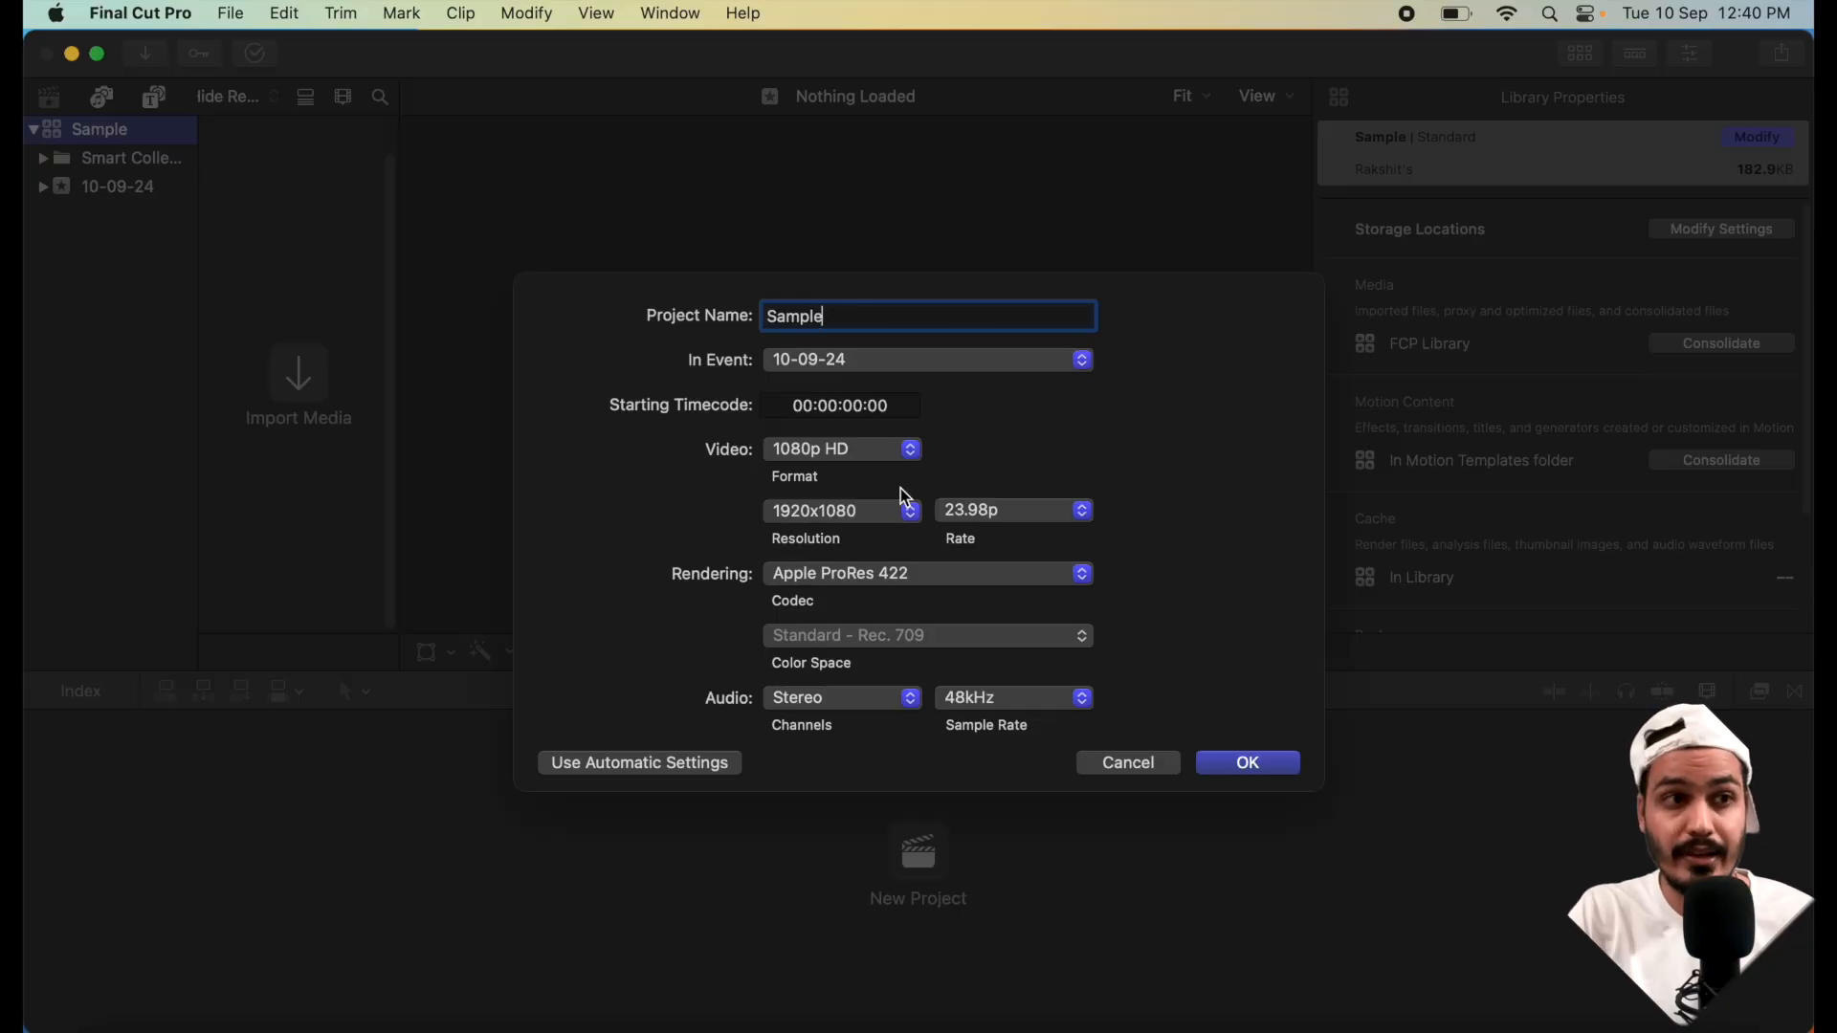
- Try a custom video format for the project with a vertical resolution of 1080 x 1920
left_click(852, 450)
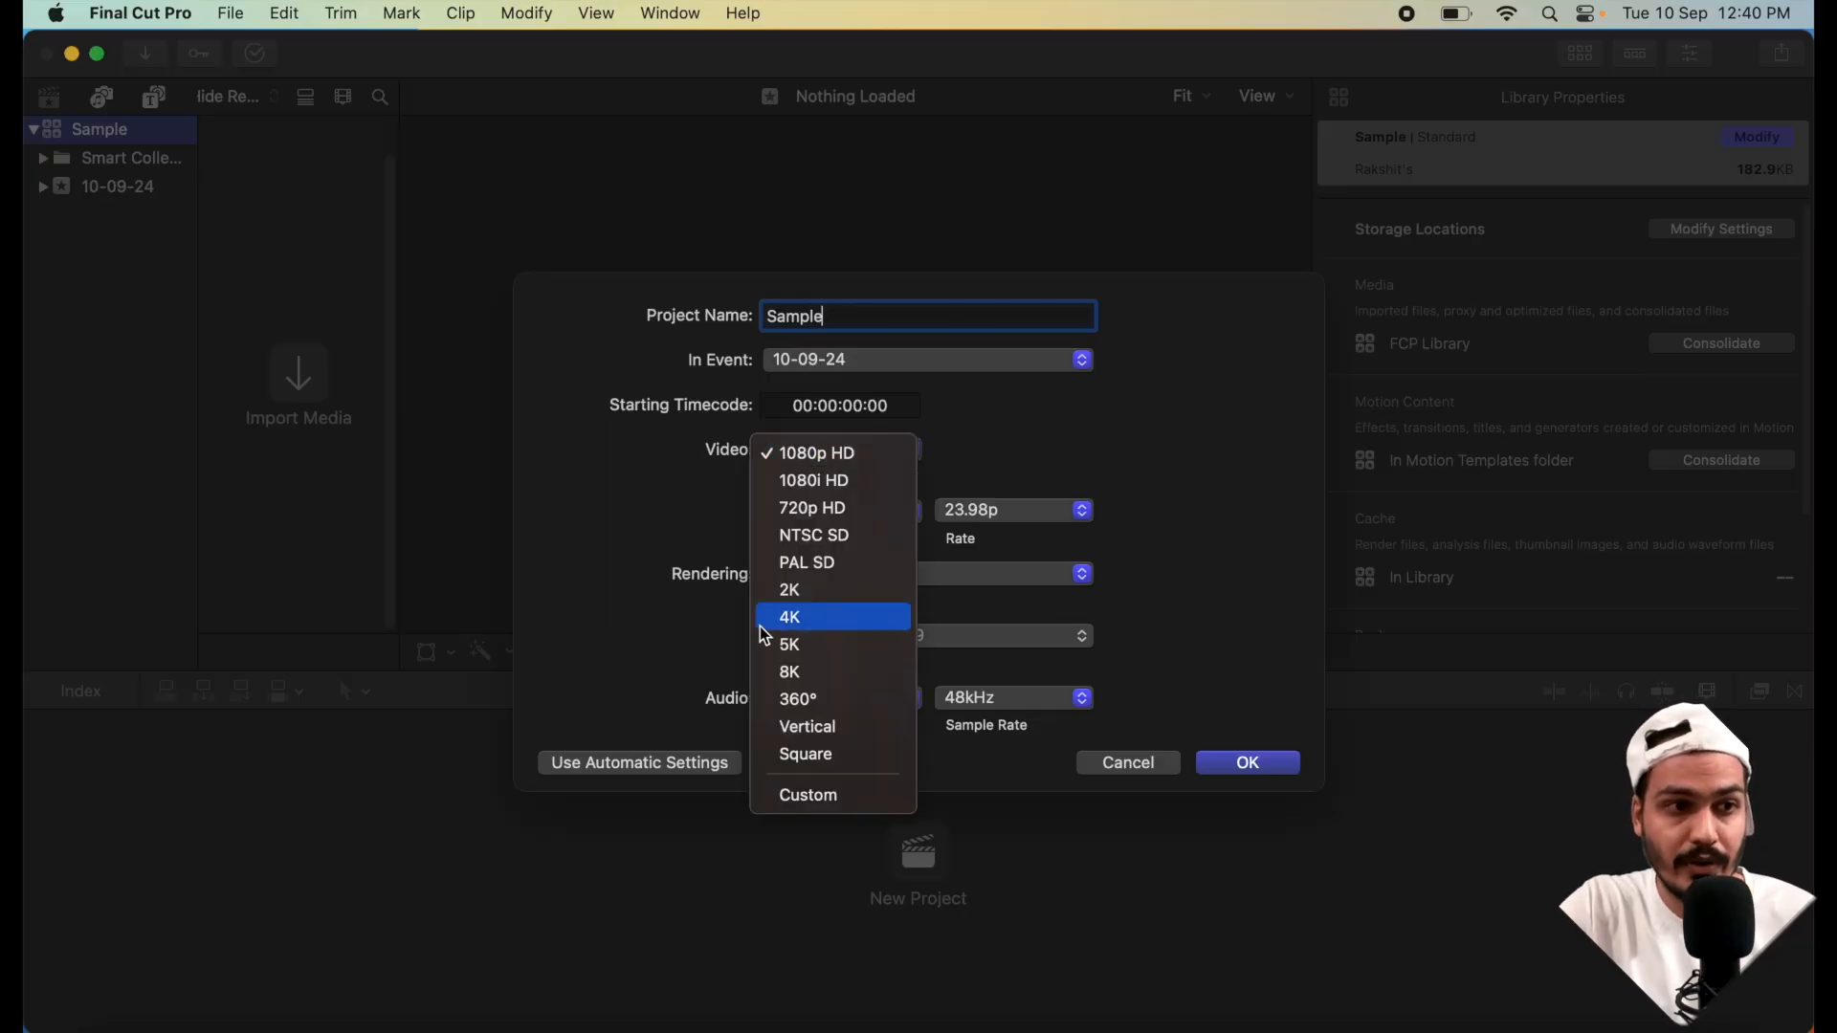
left_click(829, 802)
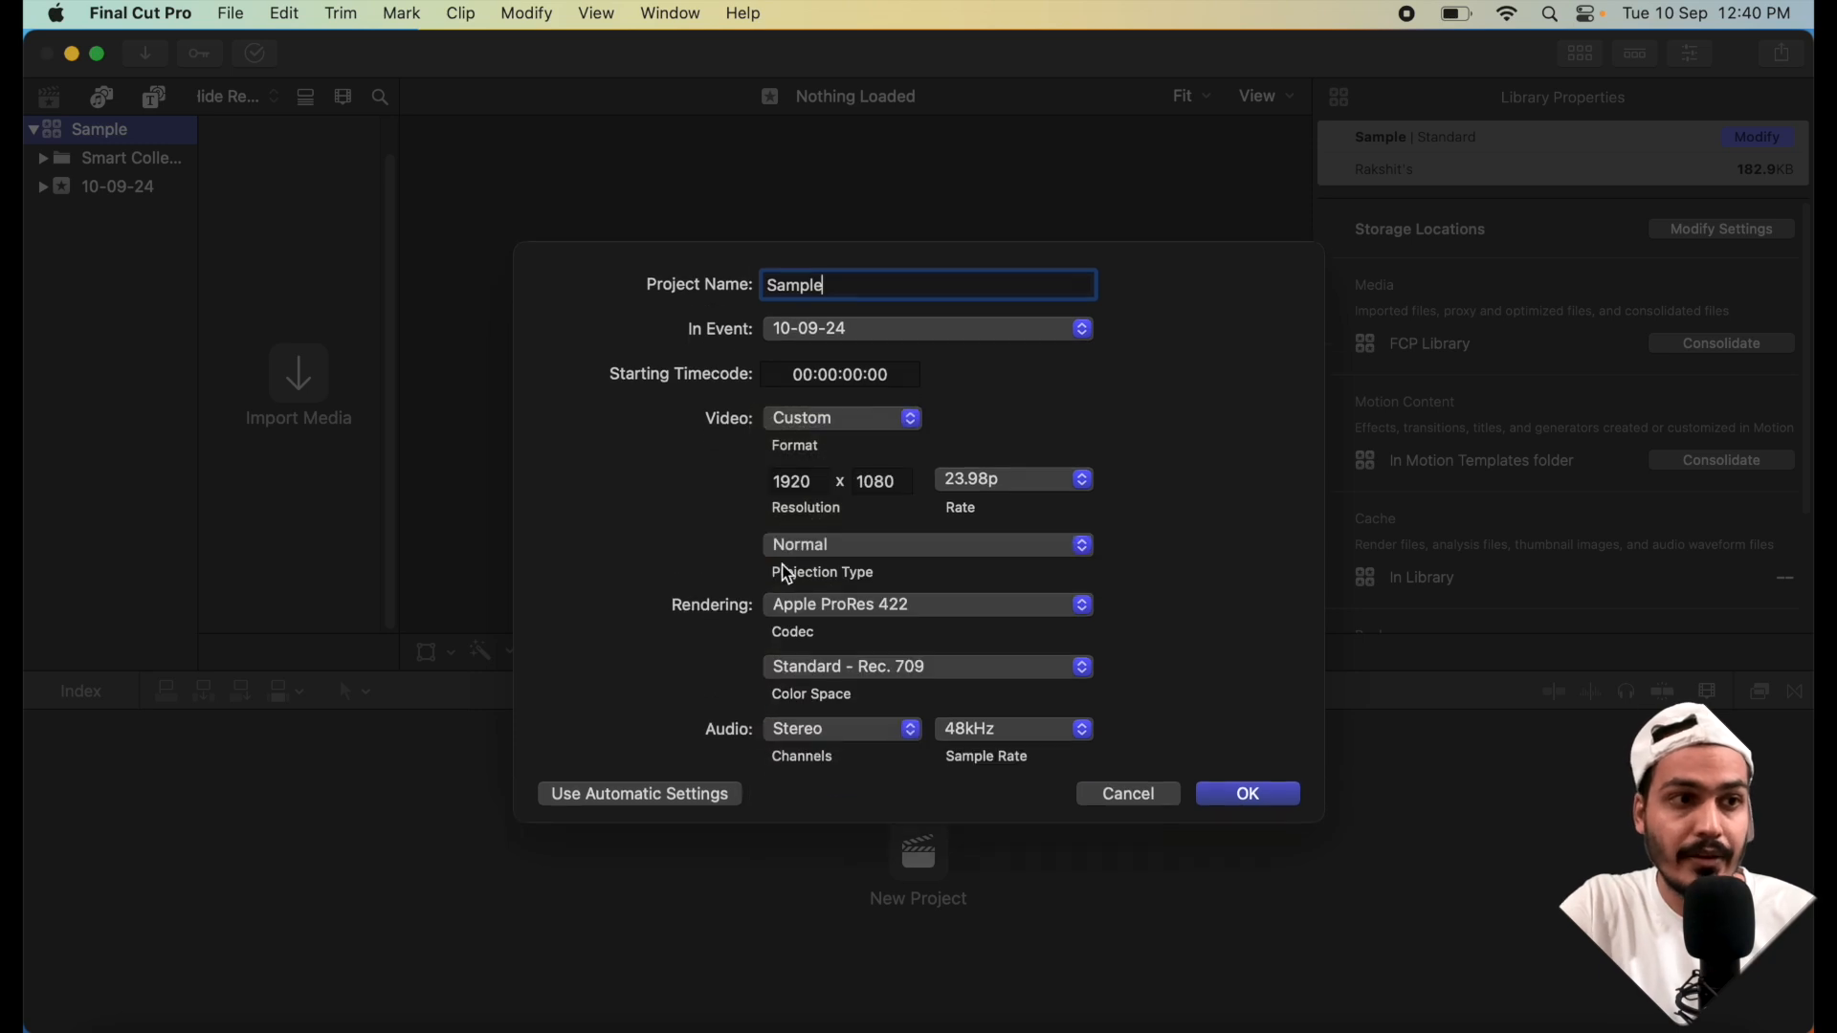
left_click(782, 481)
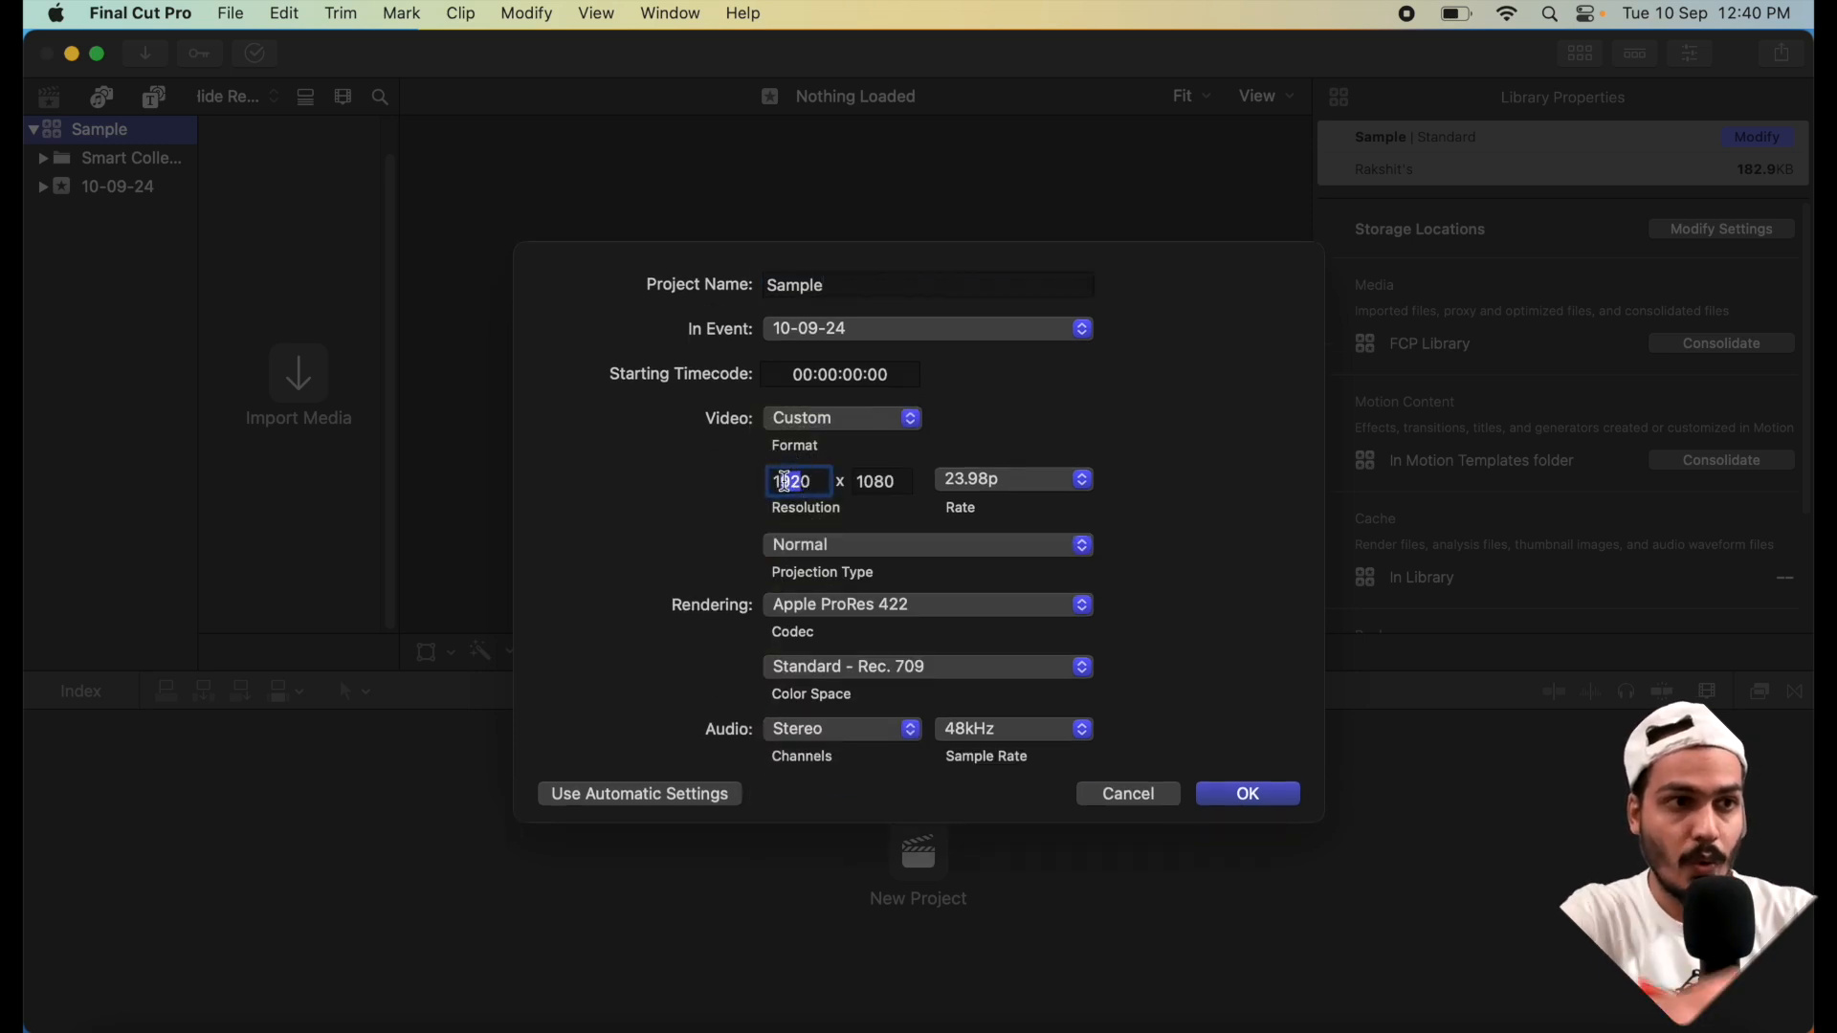
type("1080")
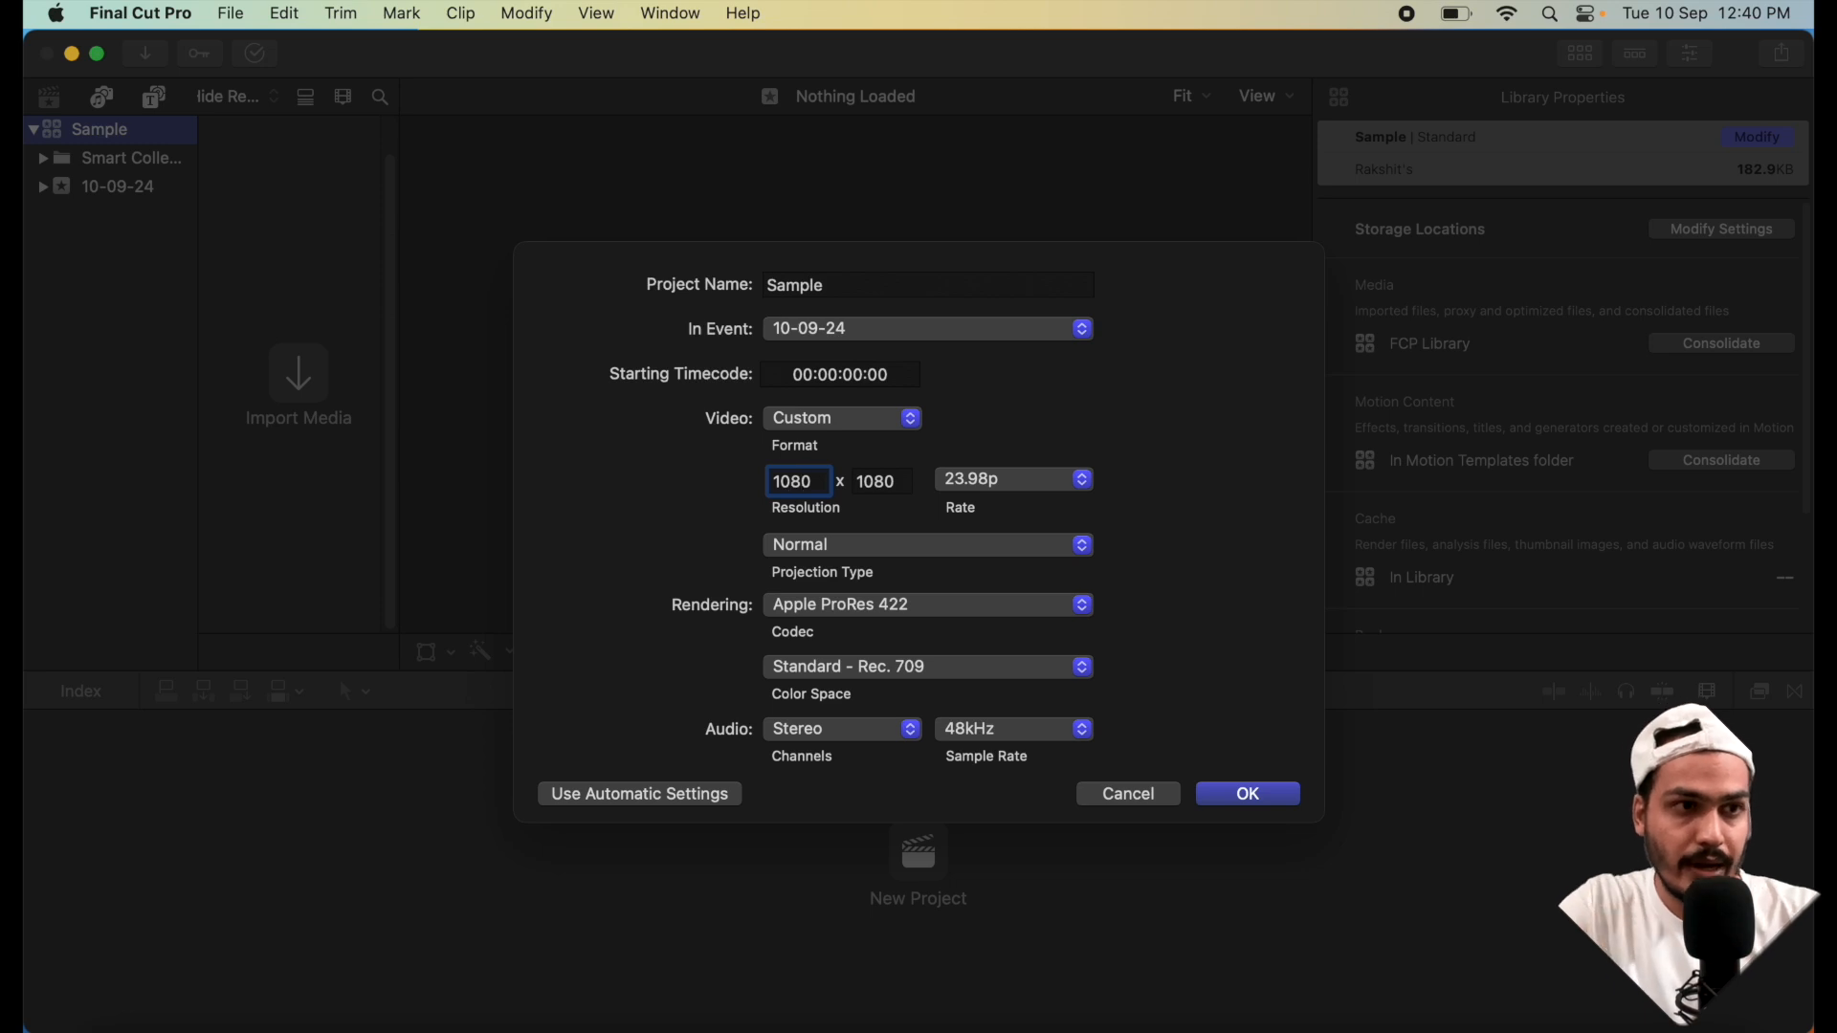
left_click(873, 480)
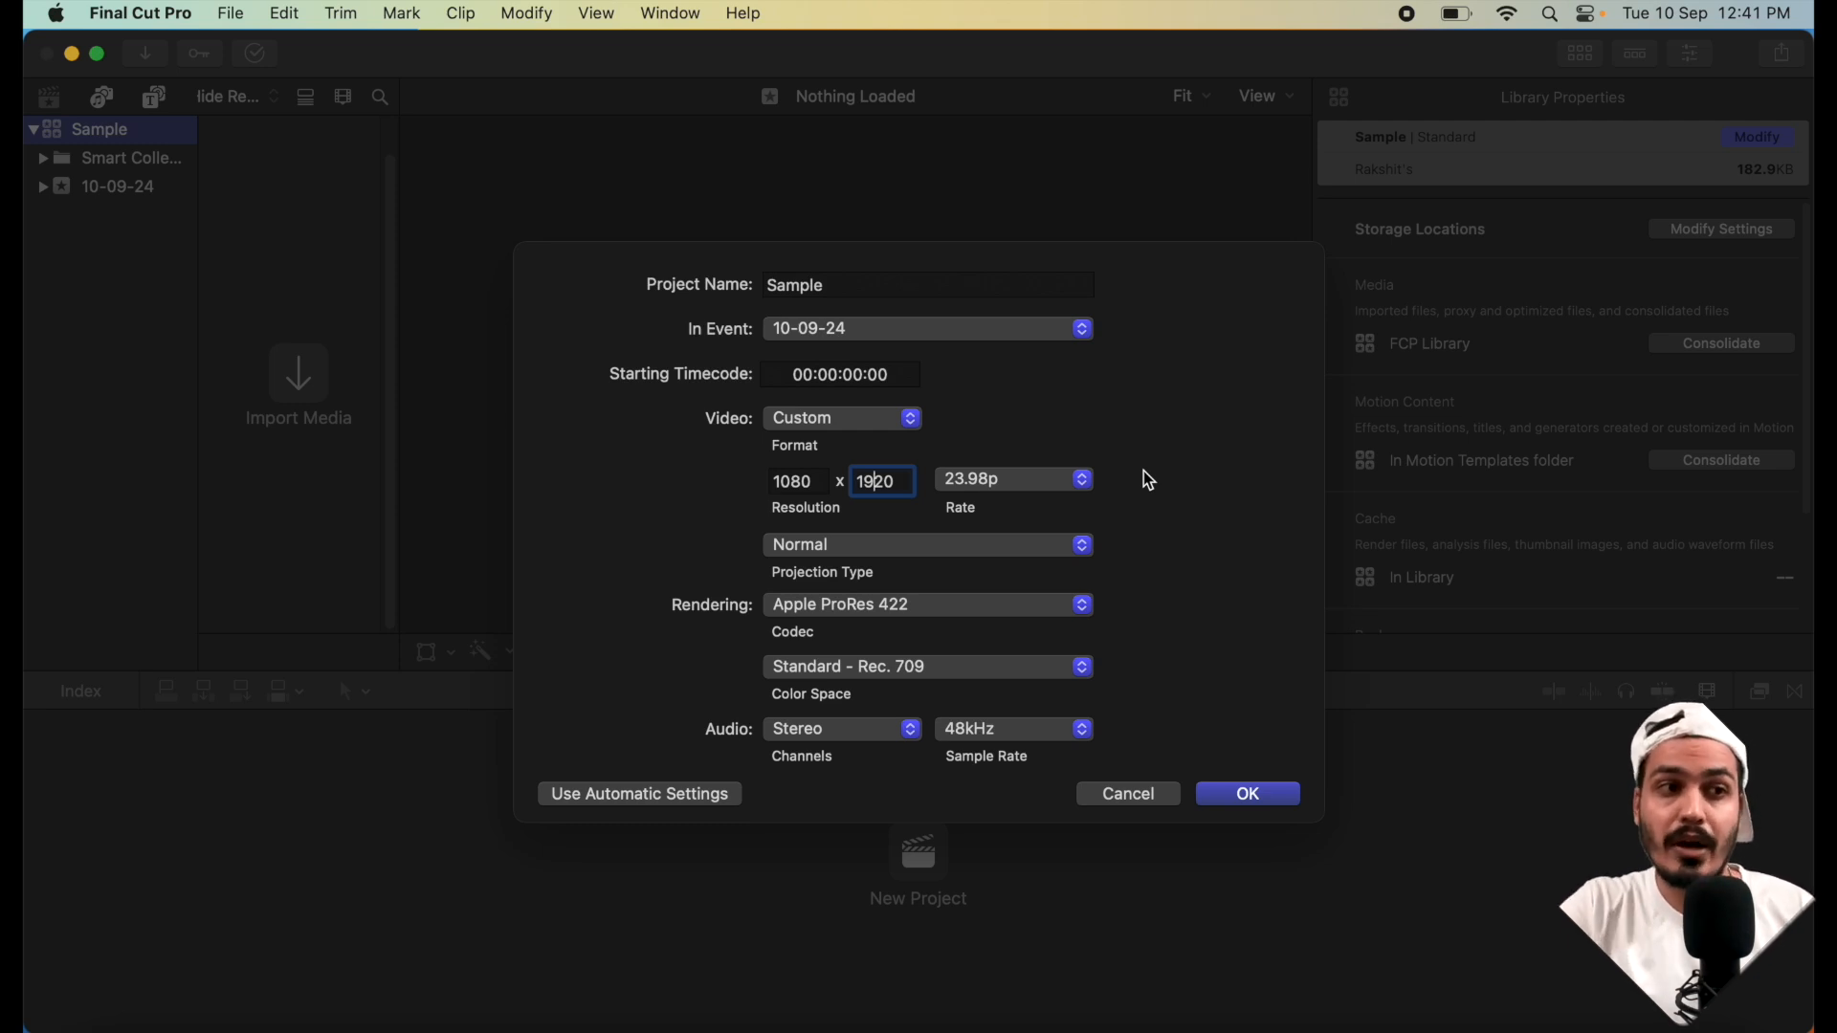
- Set the project's video format to the 1080p HD preset and create the project
left_click(794, 418)
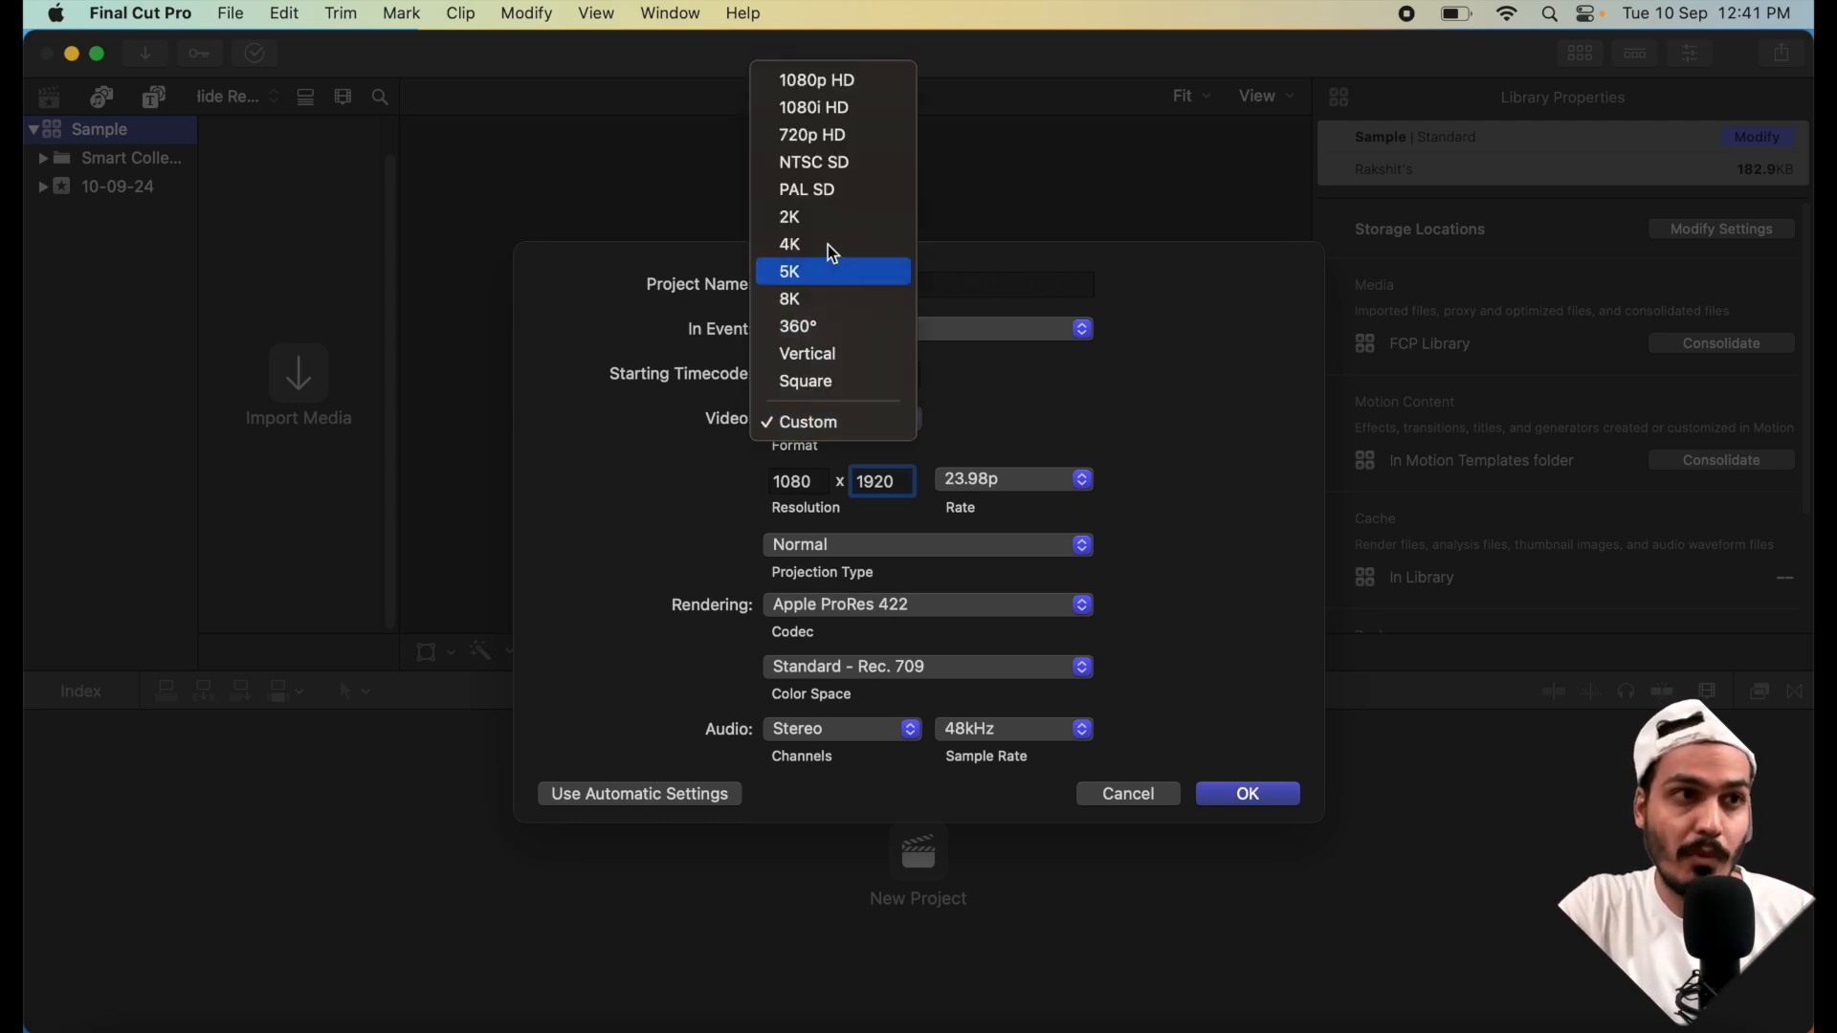
left_click(818, 81)
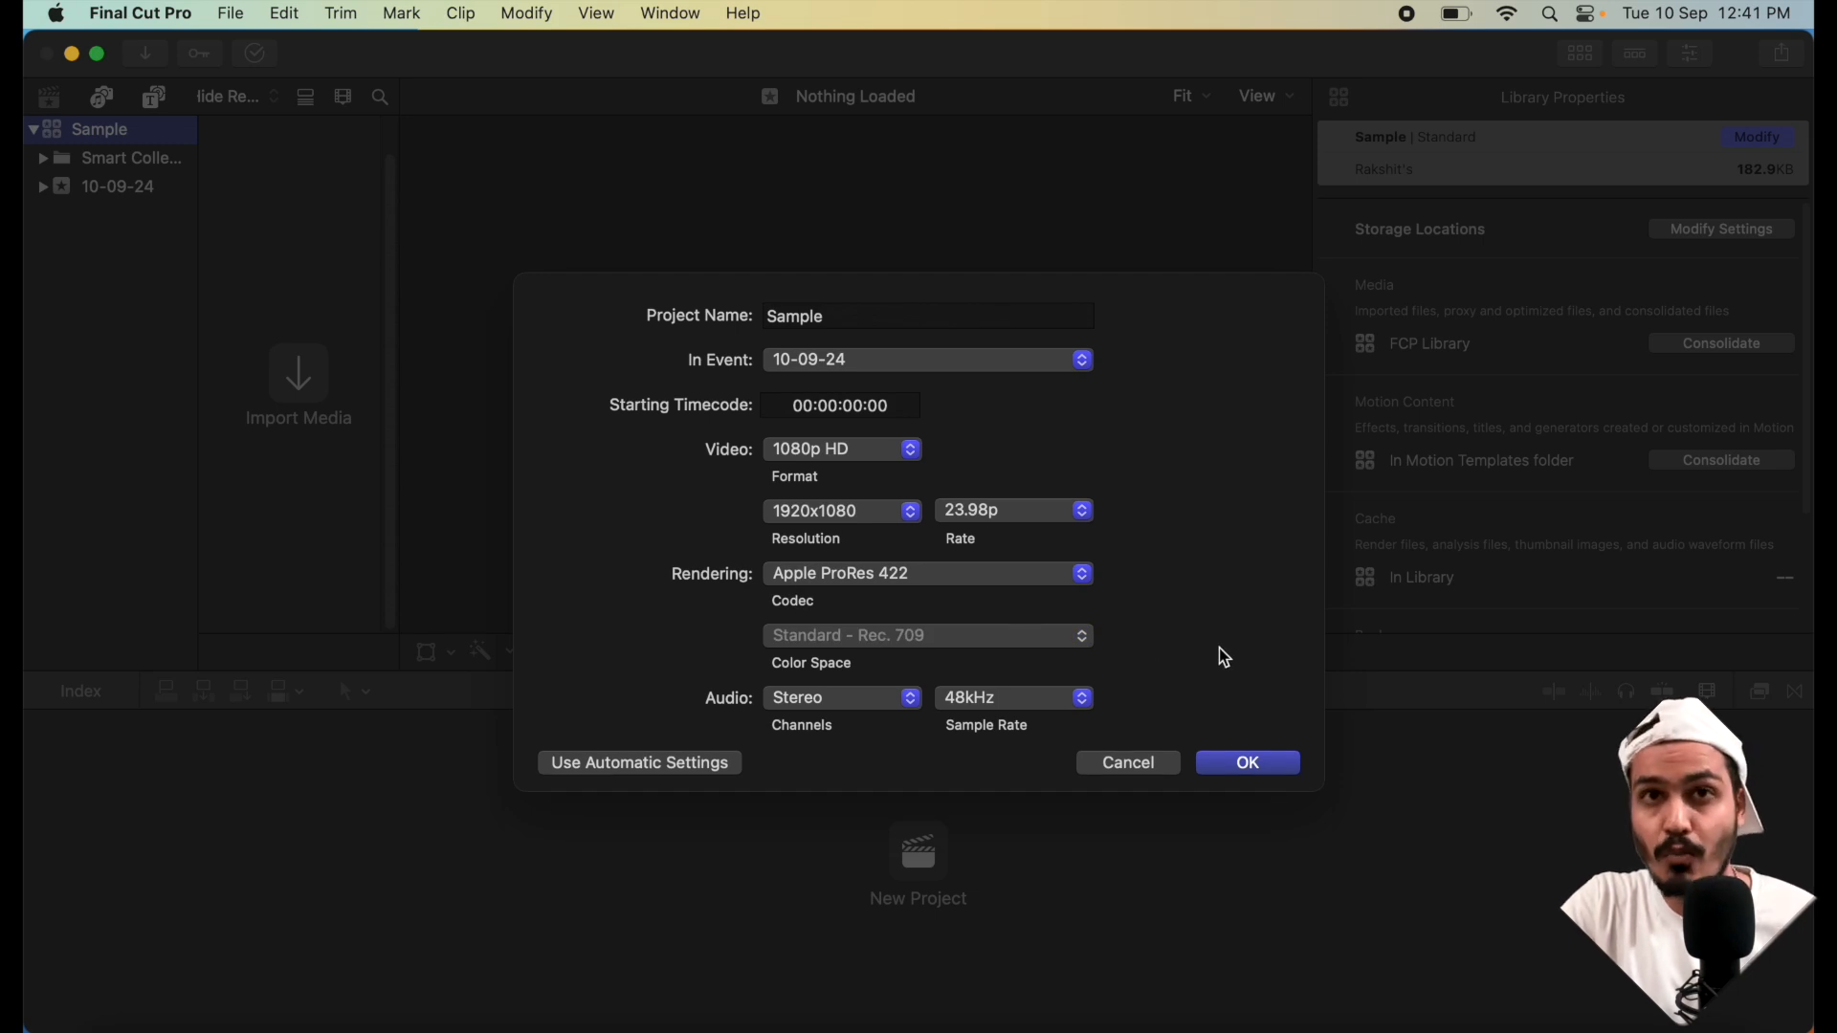
left_click(1255, 765)
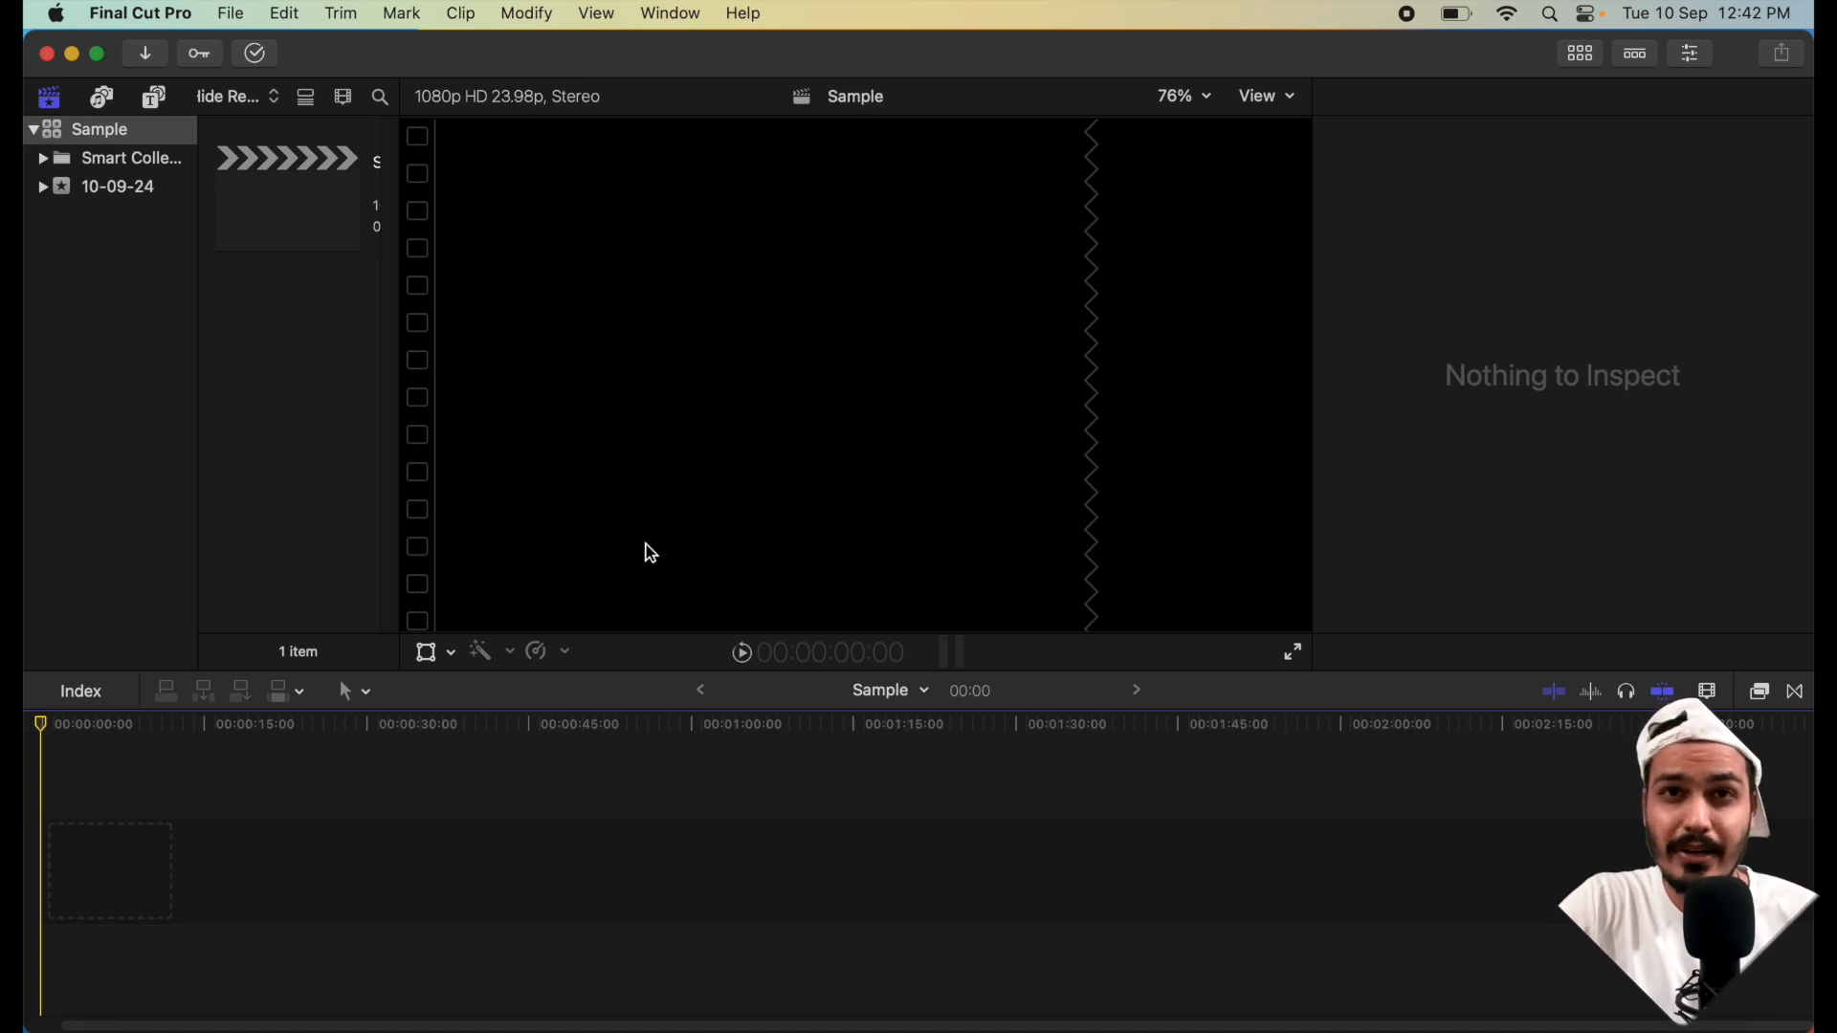
- Add New Recording 5.m4a from the desktop to the start of the timeline and place the desktop screenshot above it at about 18 seconds
left_click_drag(346, 54, 558, 54)
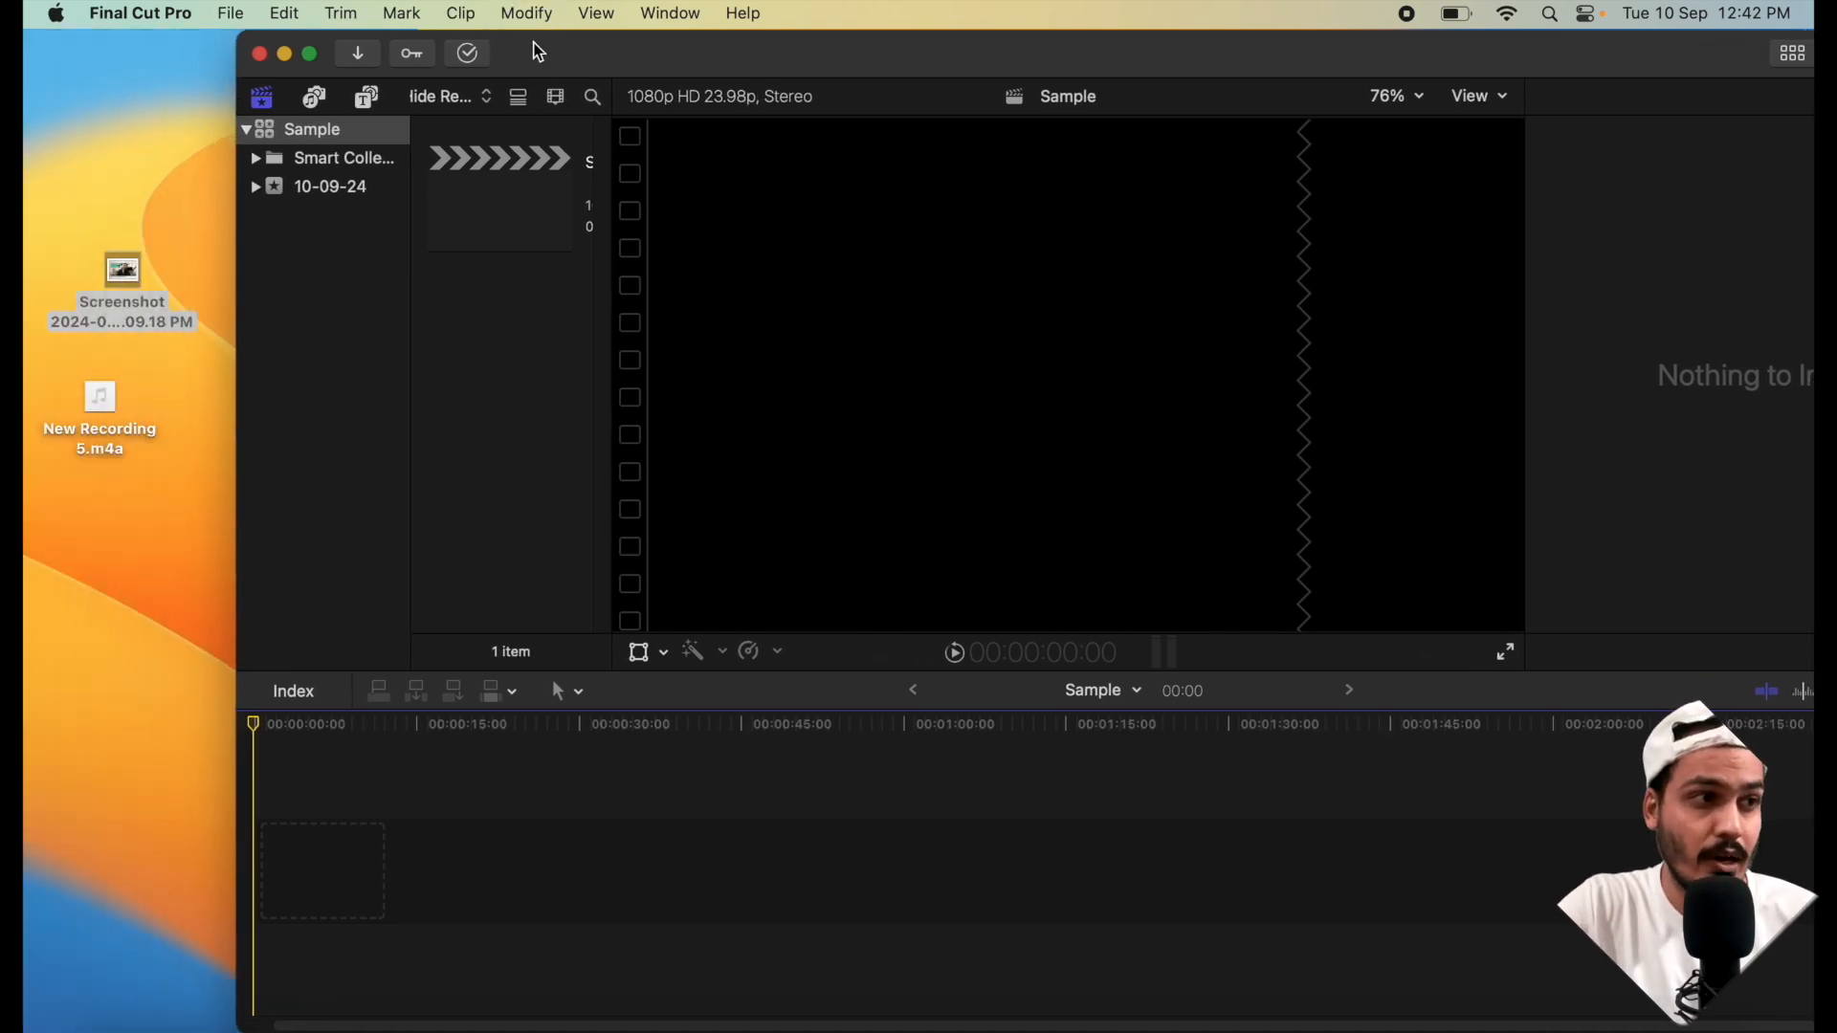
left_click(83, 442)
left_click_drag(83, 443, 410, 849)
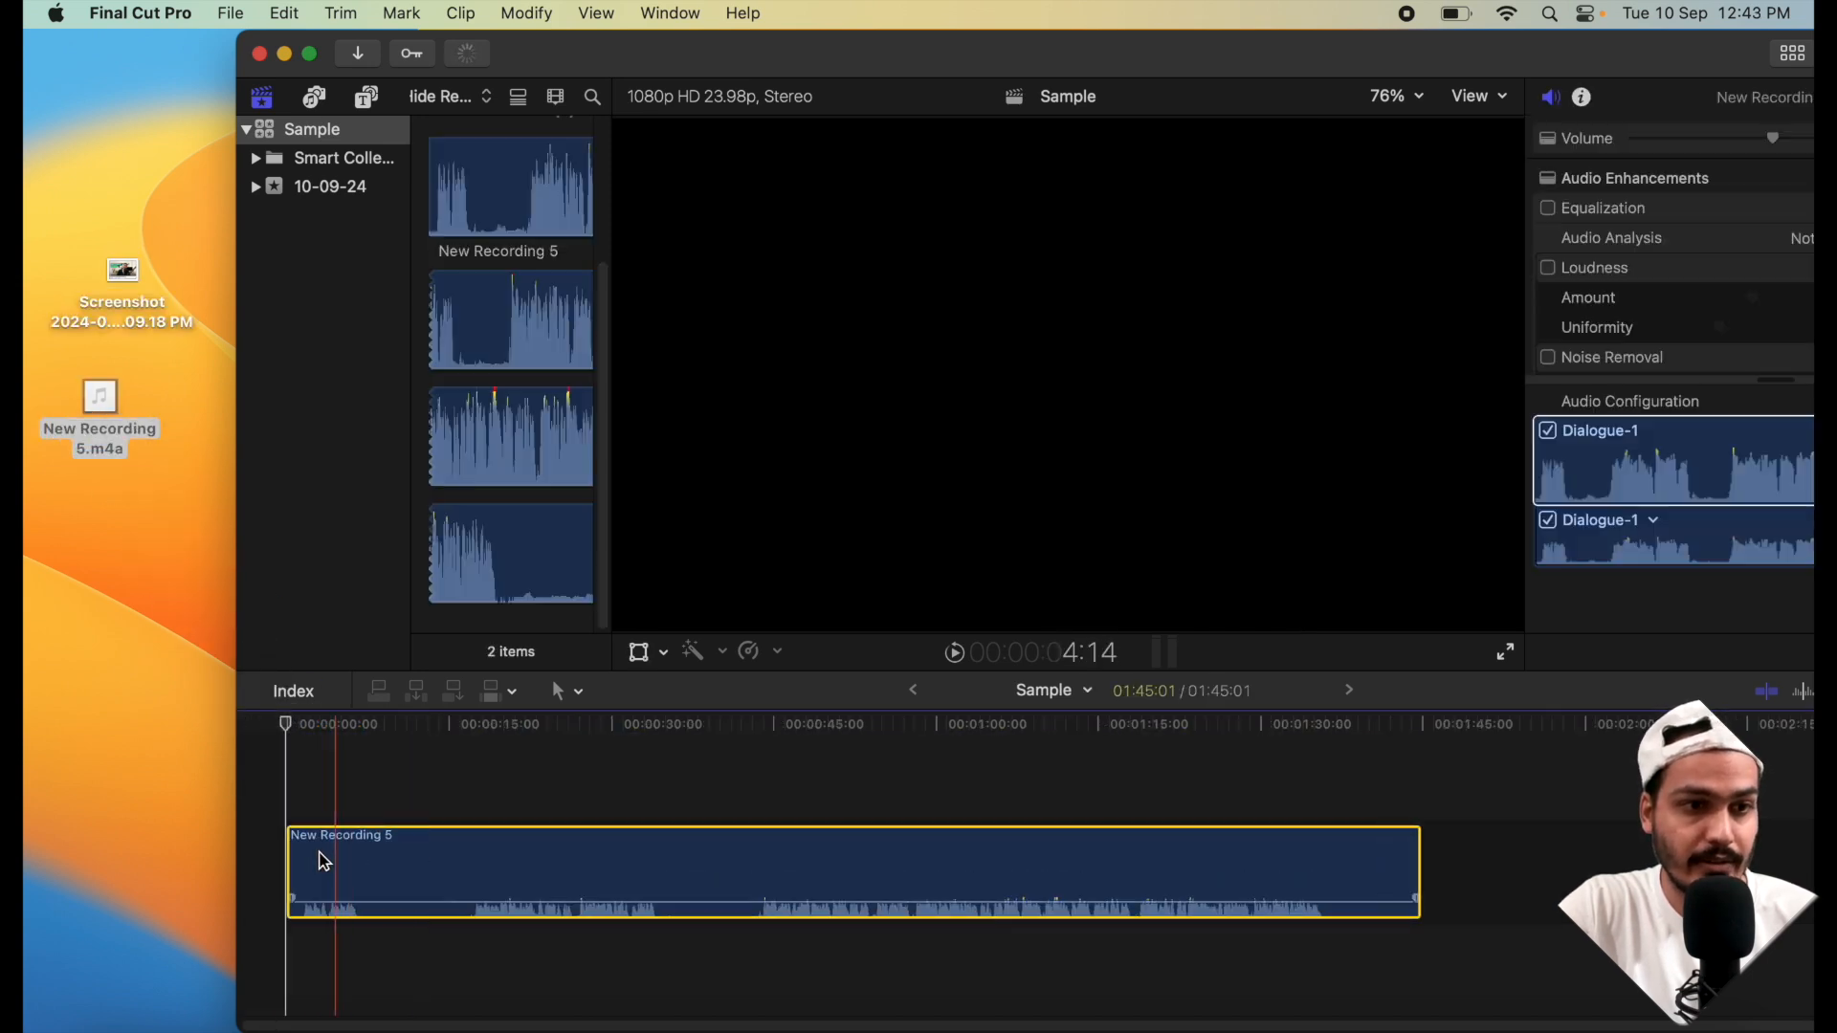
left_click_drag(97, 310, 581, 749)
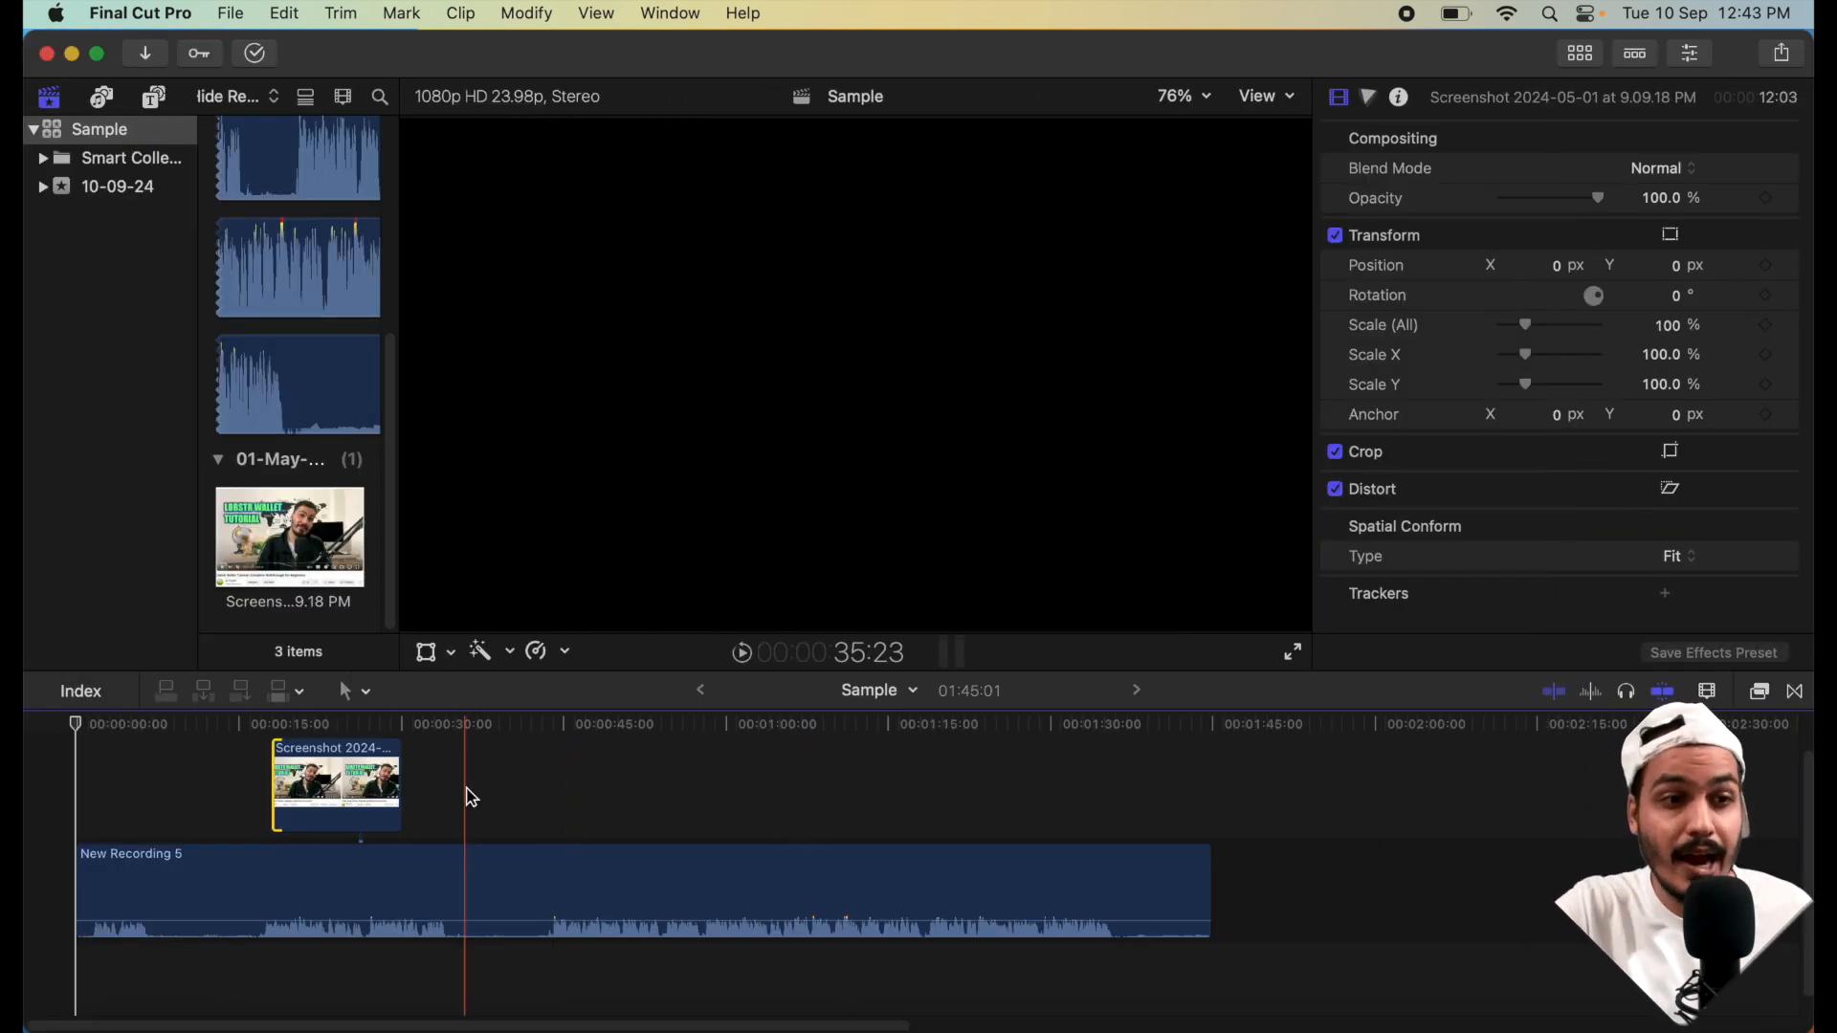
- Duplicate the screenshot clip further along the timeline, above the recording, and delete the copy
scroll(568, 784, "up", 2)
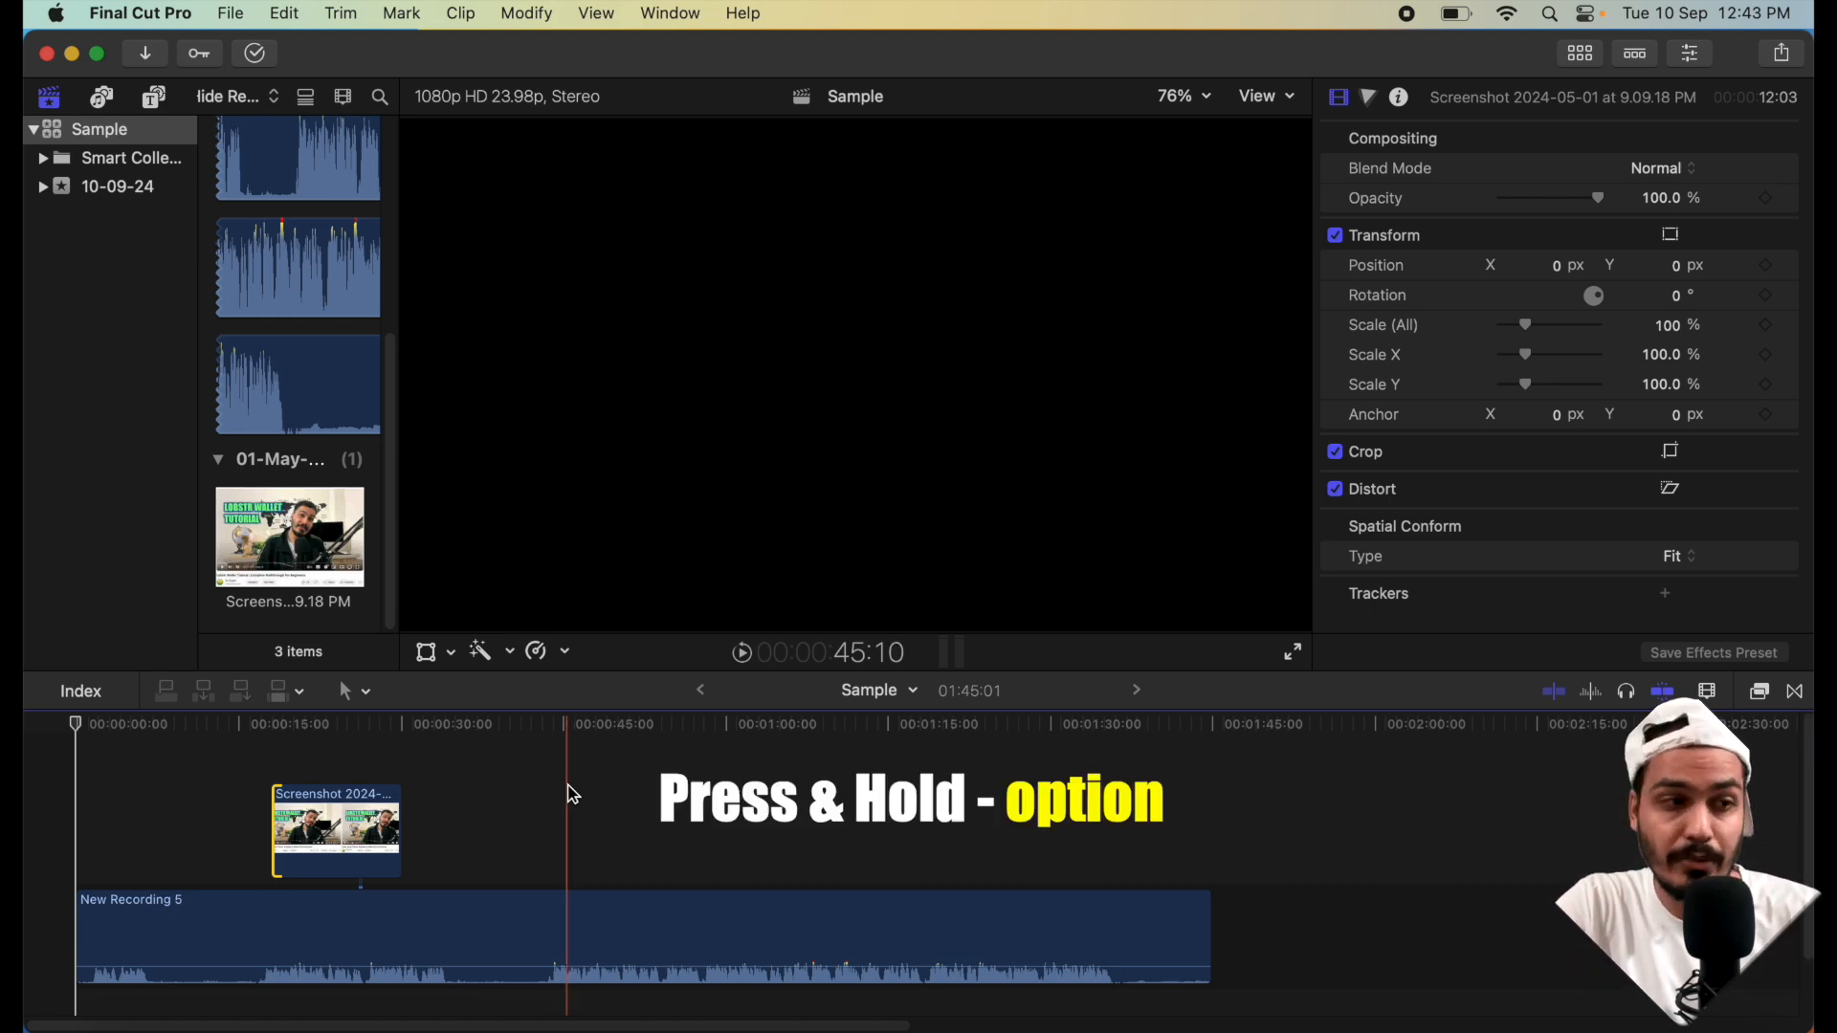
left_click(335, 834)
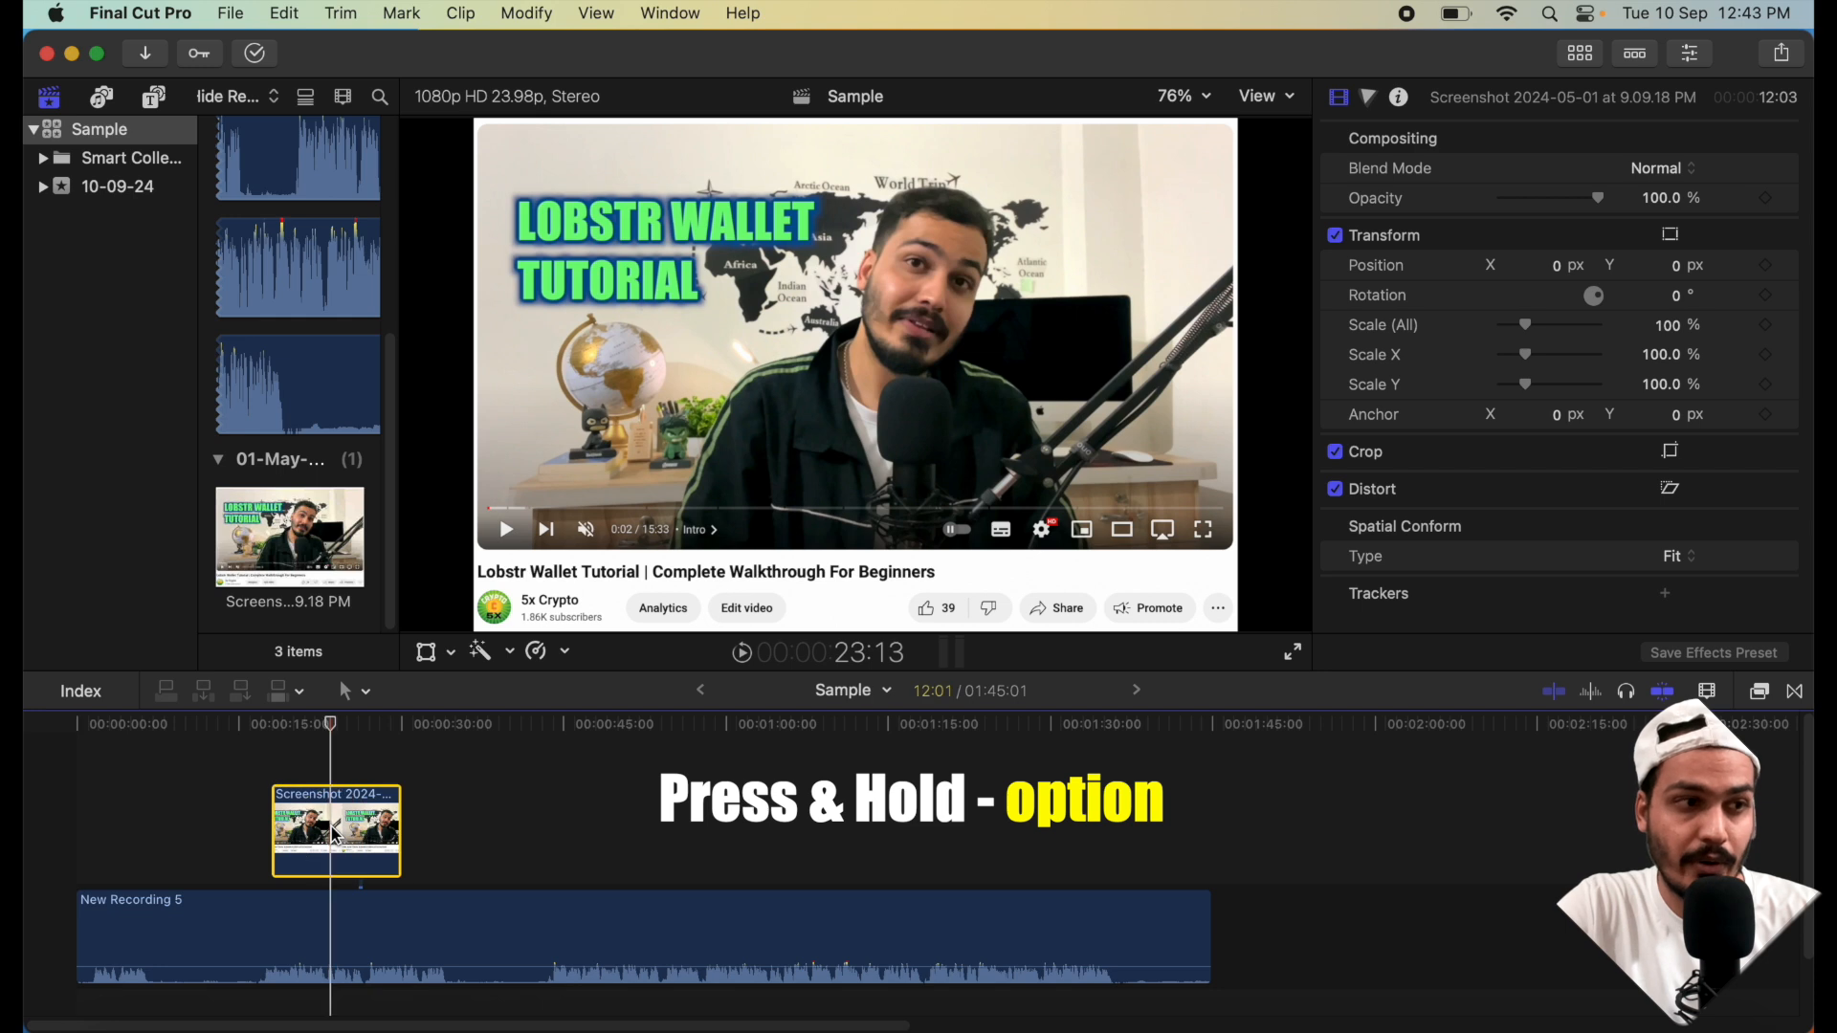
left_click_drag(335, 834, 548, 812)
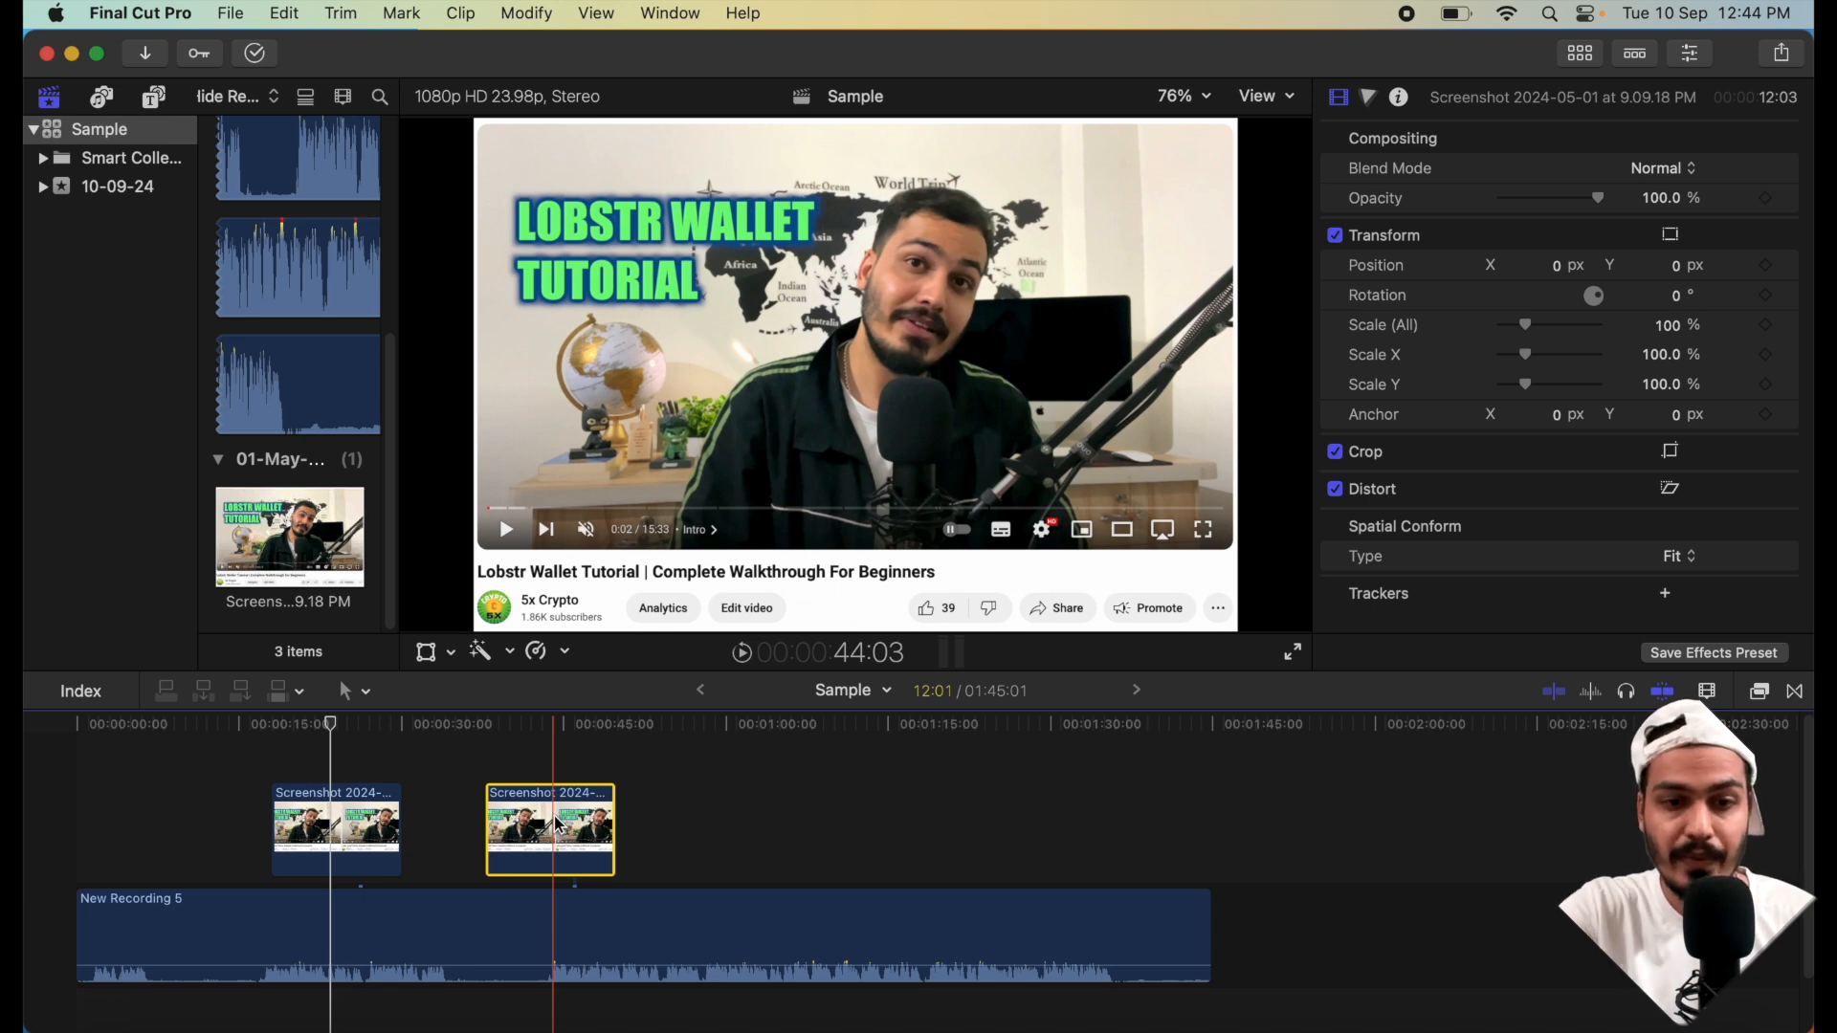
key("Delete")
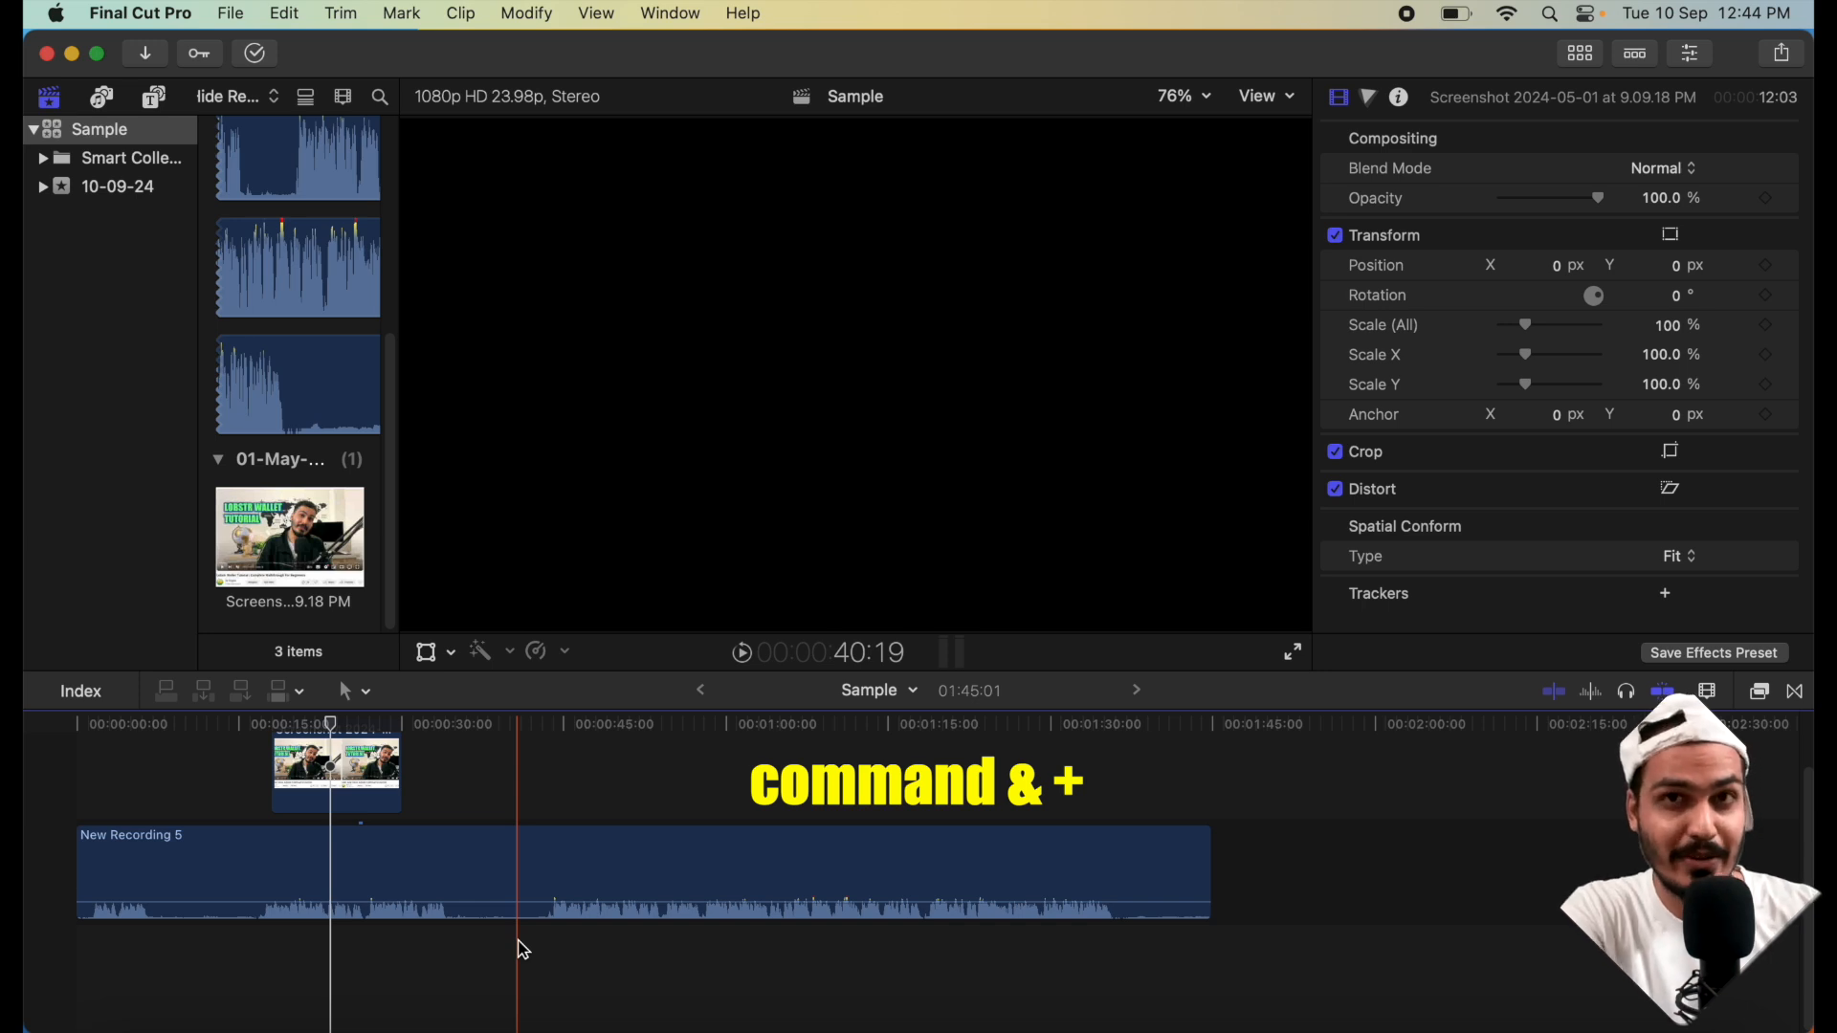
- Cut the New Recording 5 clip with the Blade tool at both ends of the silent gap, at about 34 and 44 seconds
key("super+equal")
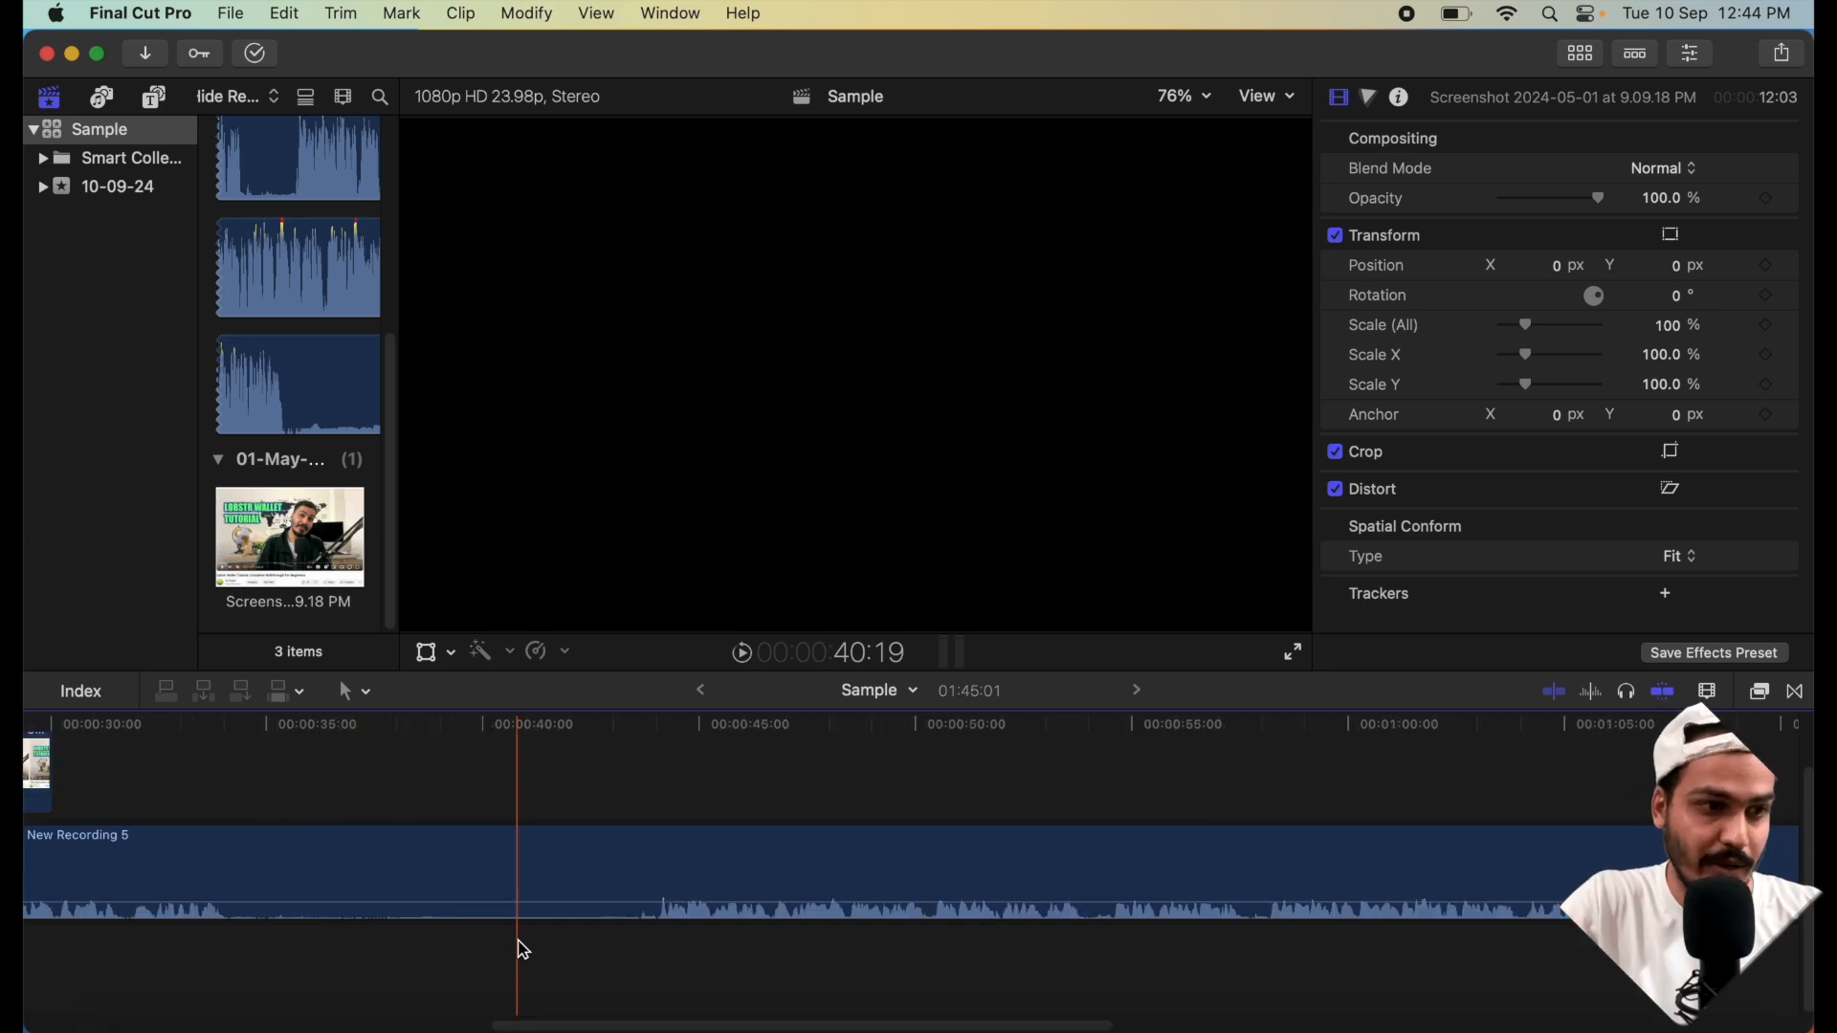
scroll(524, 949, "left", 1)
left_click(524, 949)
scroll(525, 949, "left", 4)
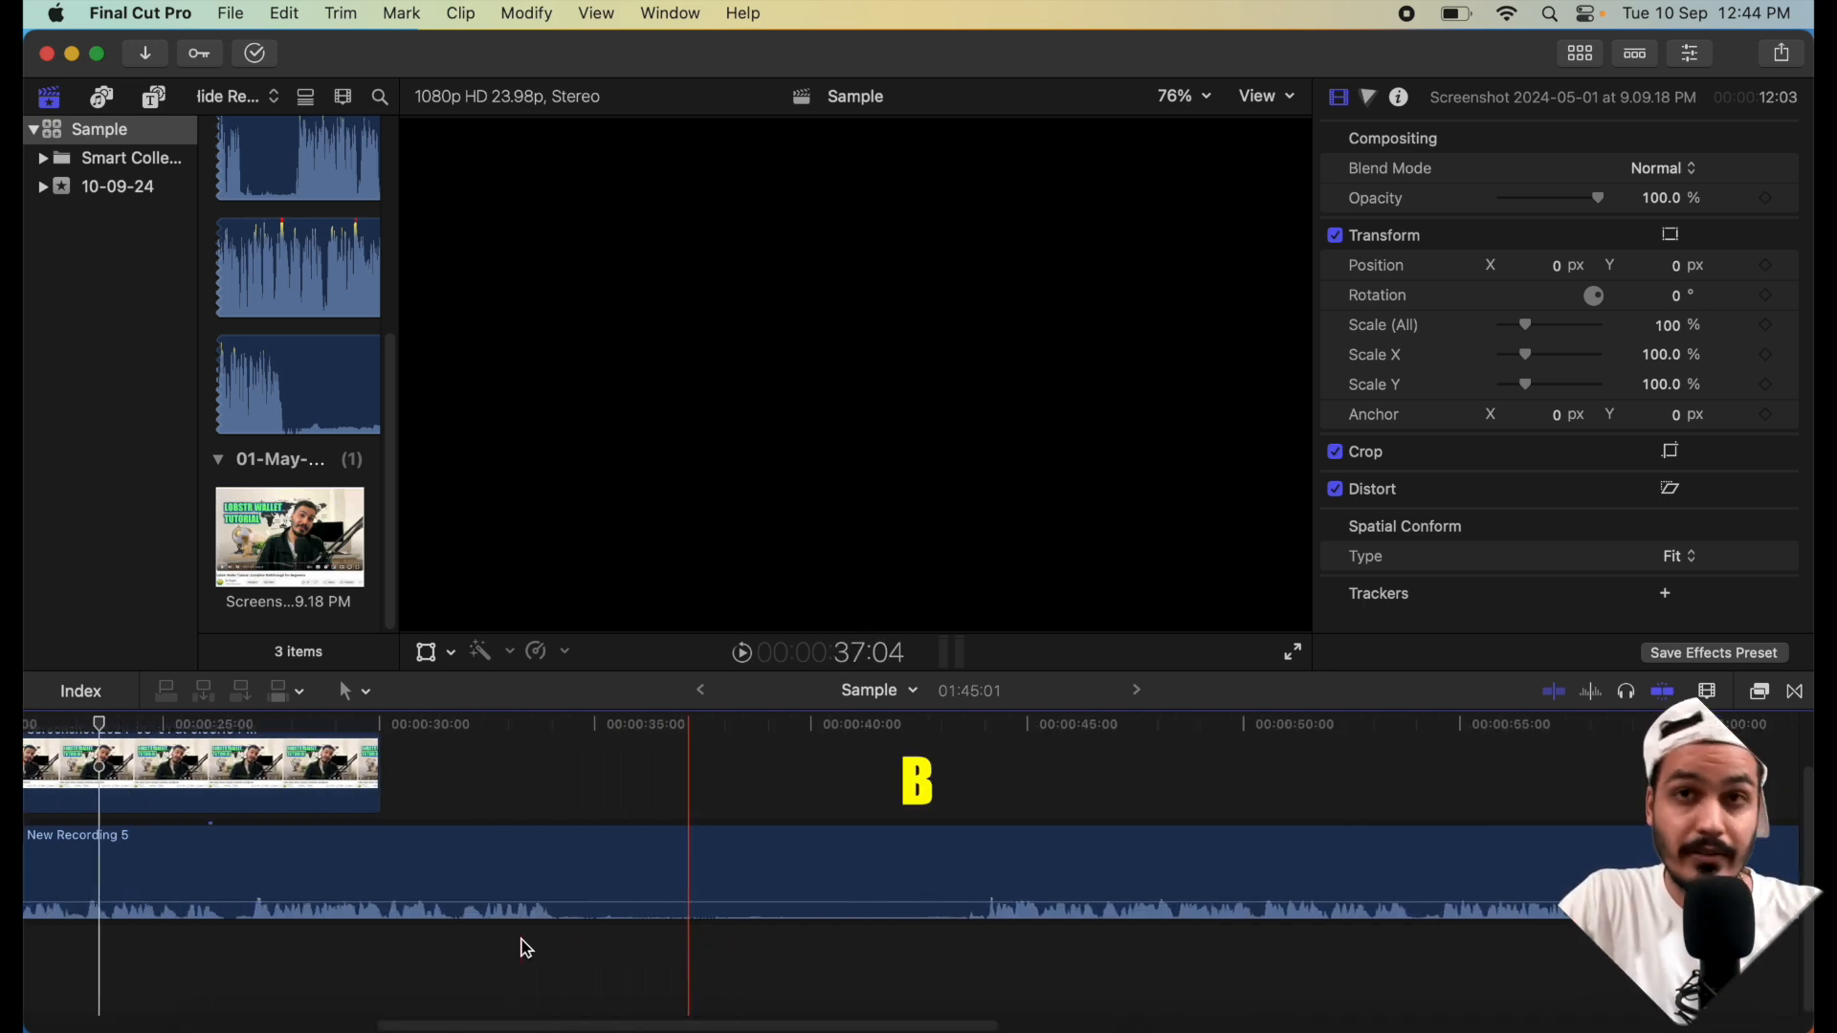
key("b")
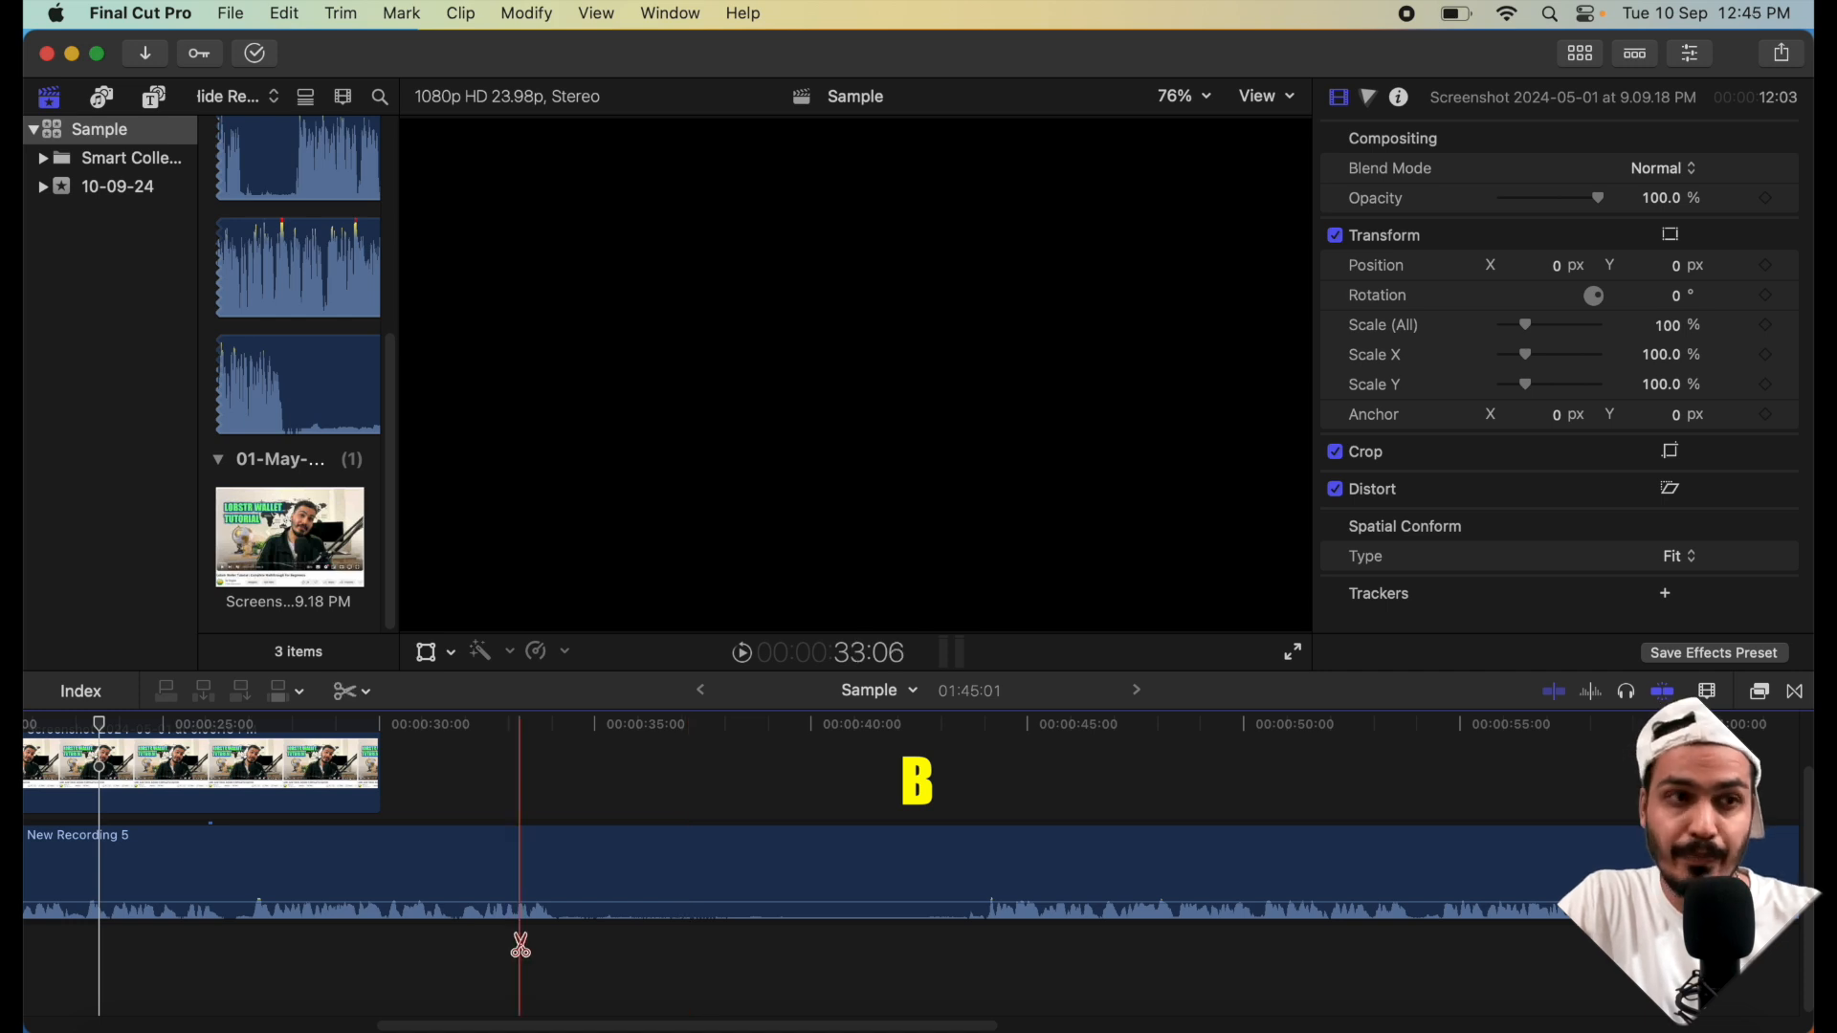
left_click(556, 868)
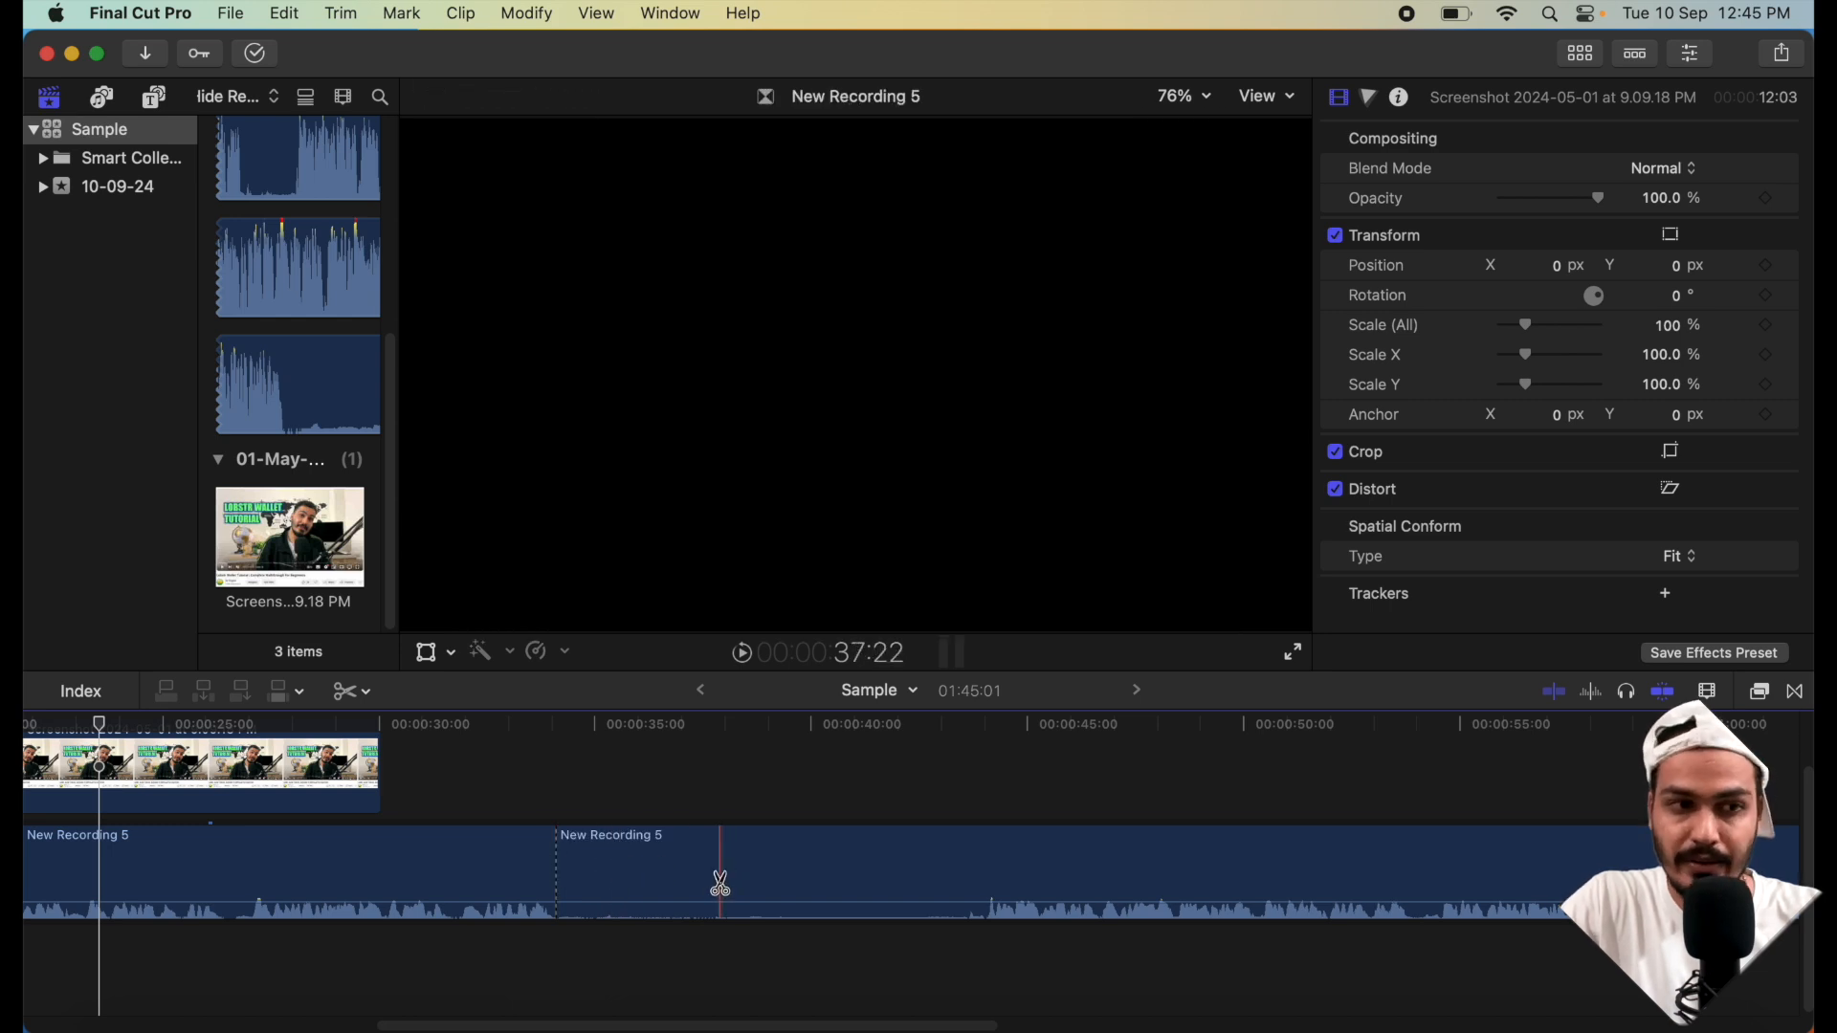
left_click(986, 870)
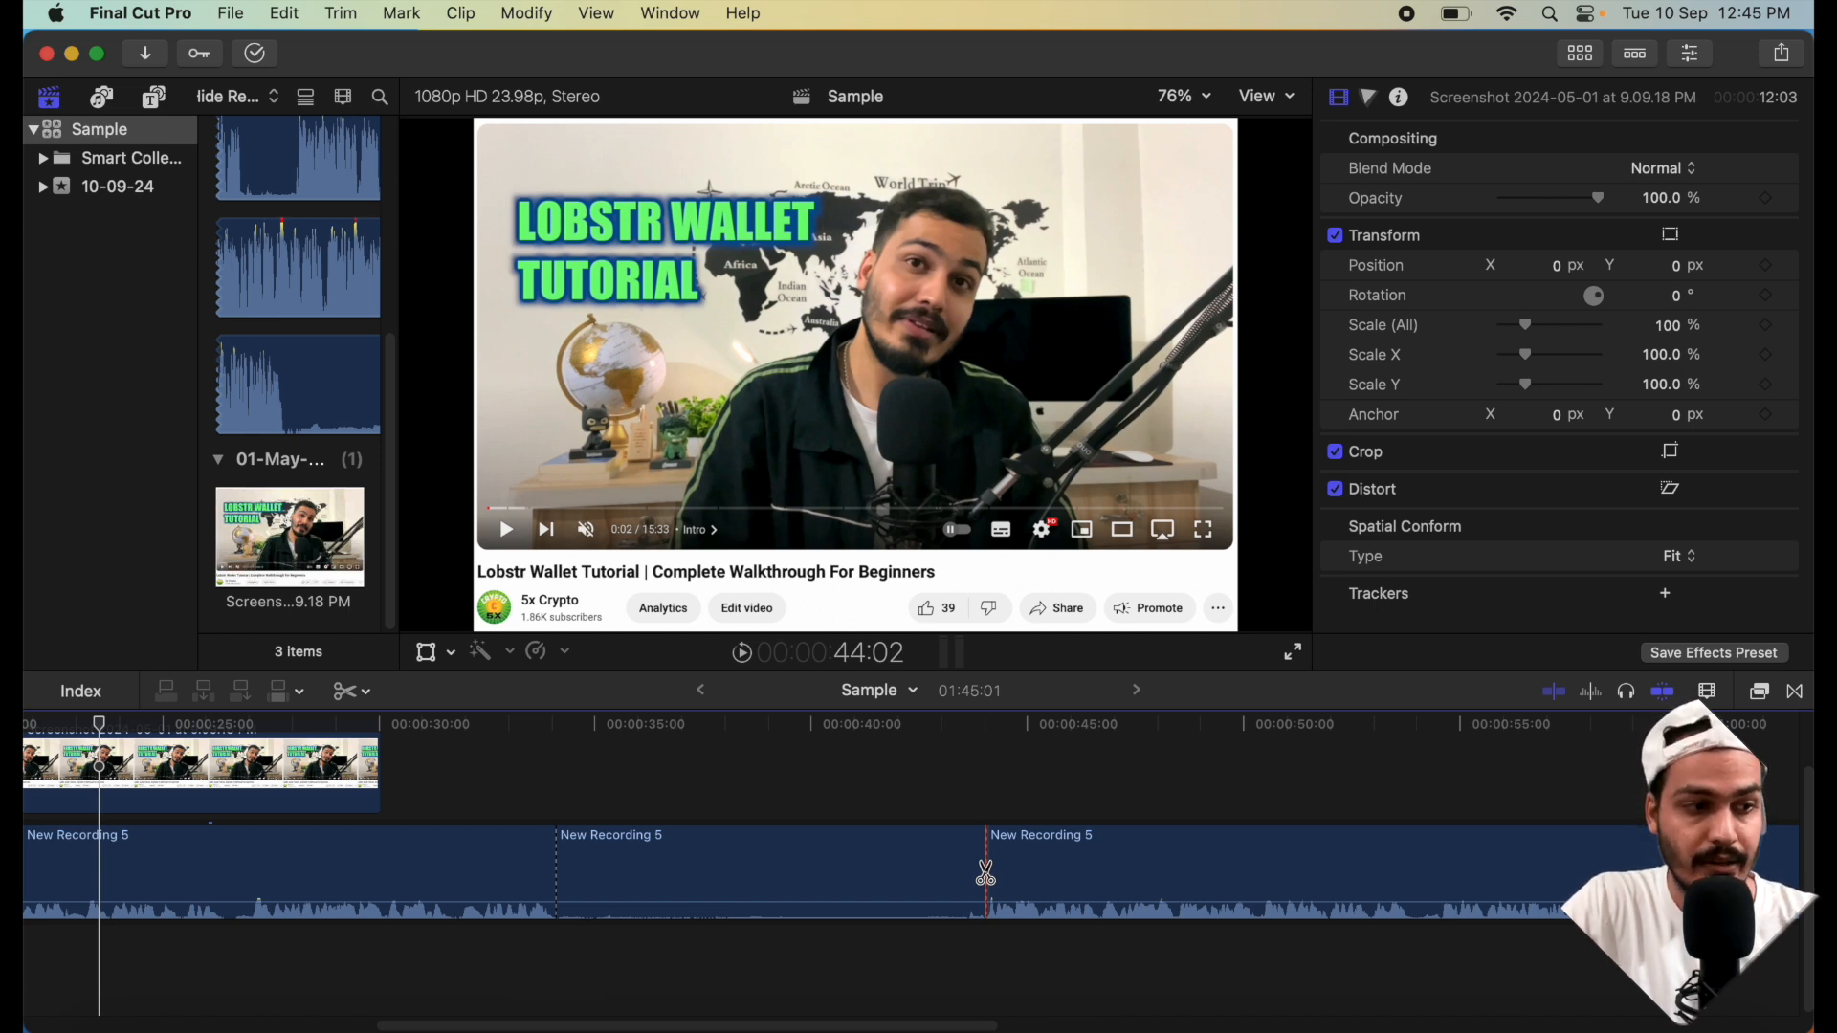
- Delete the silent segment between the two cuts in the recording, using the Select tool
key("a")
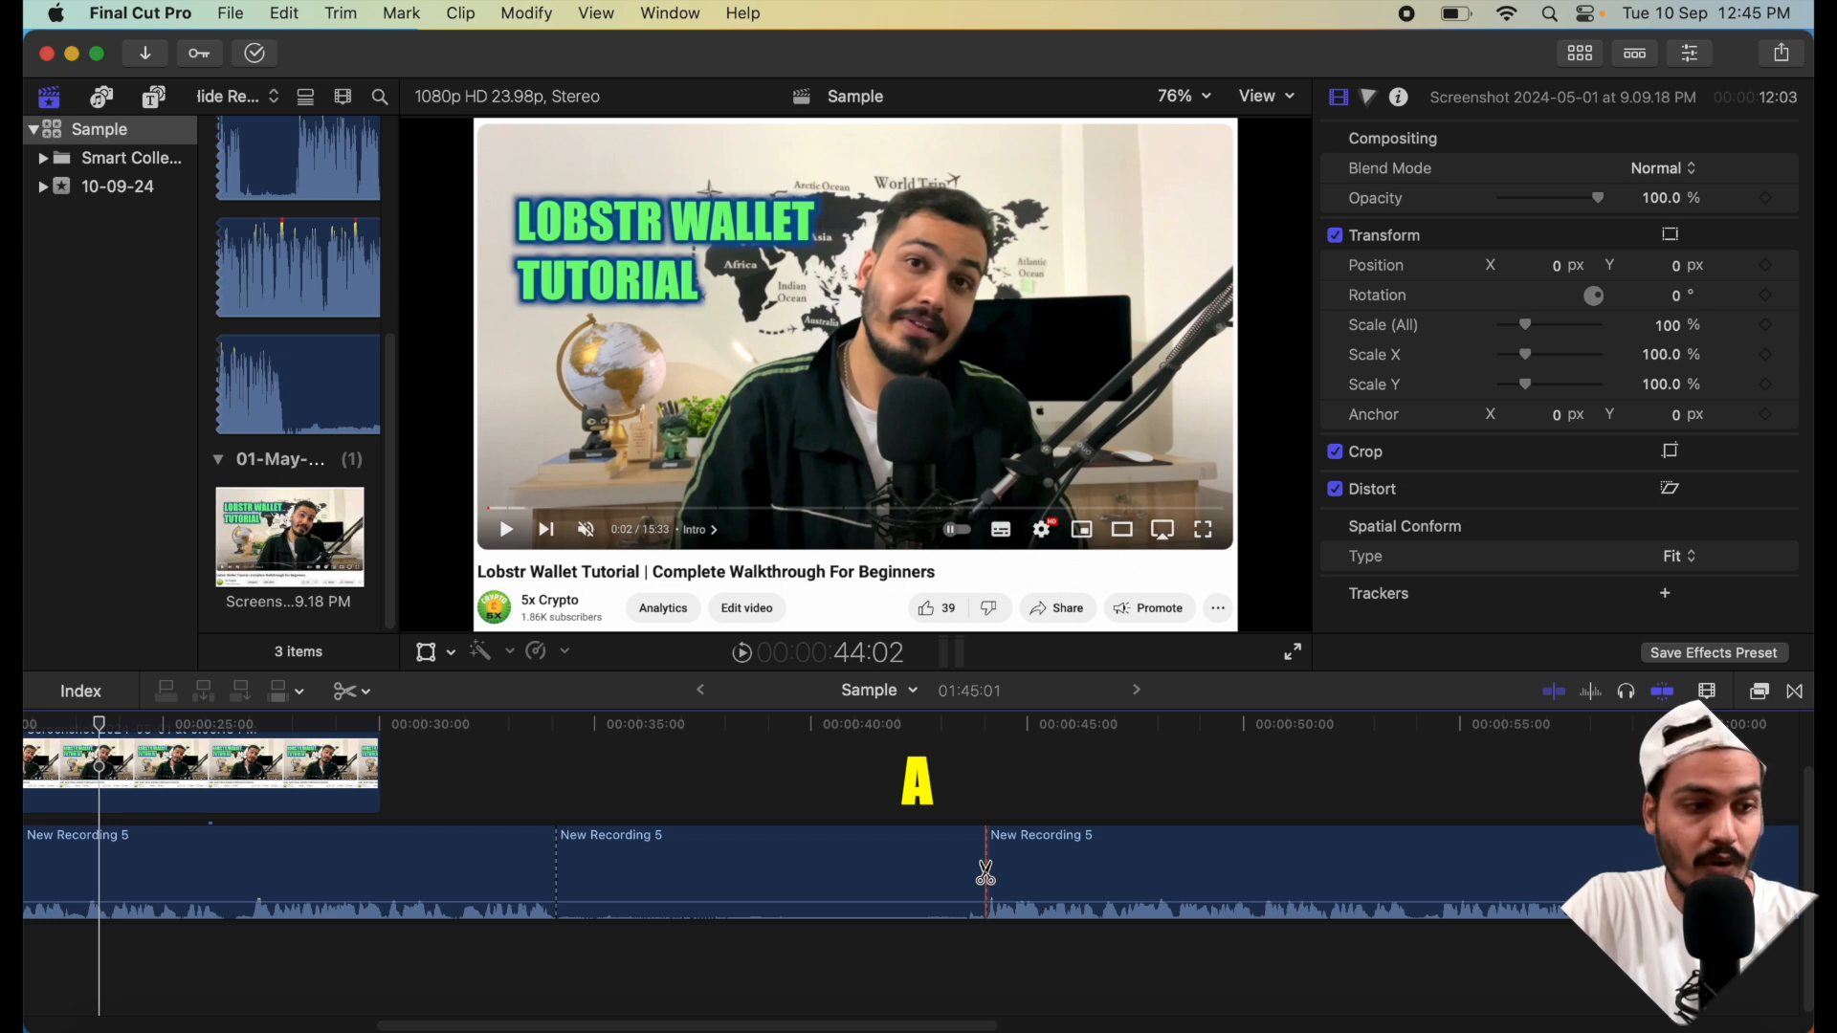
key("a")
left_click(824, 864)
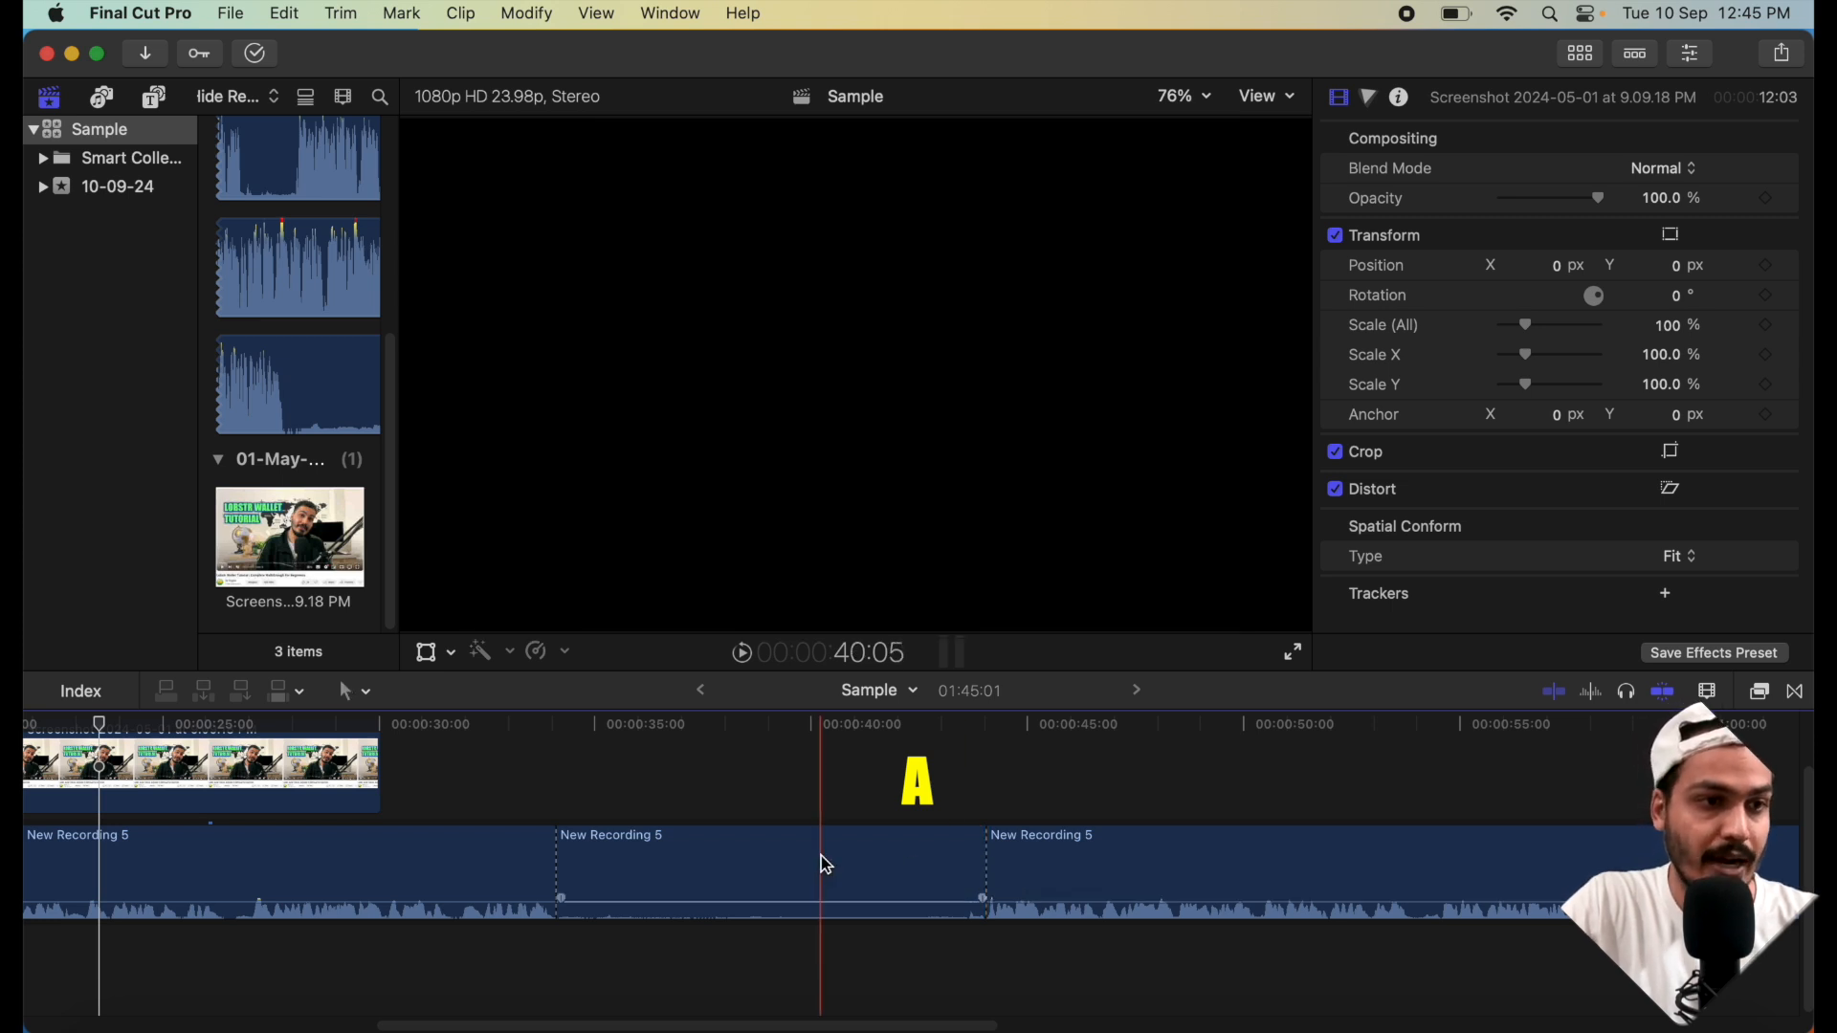
left_click(821, 857)
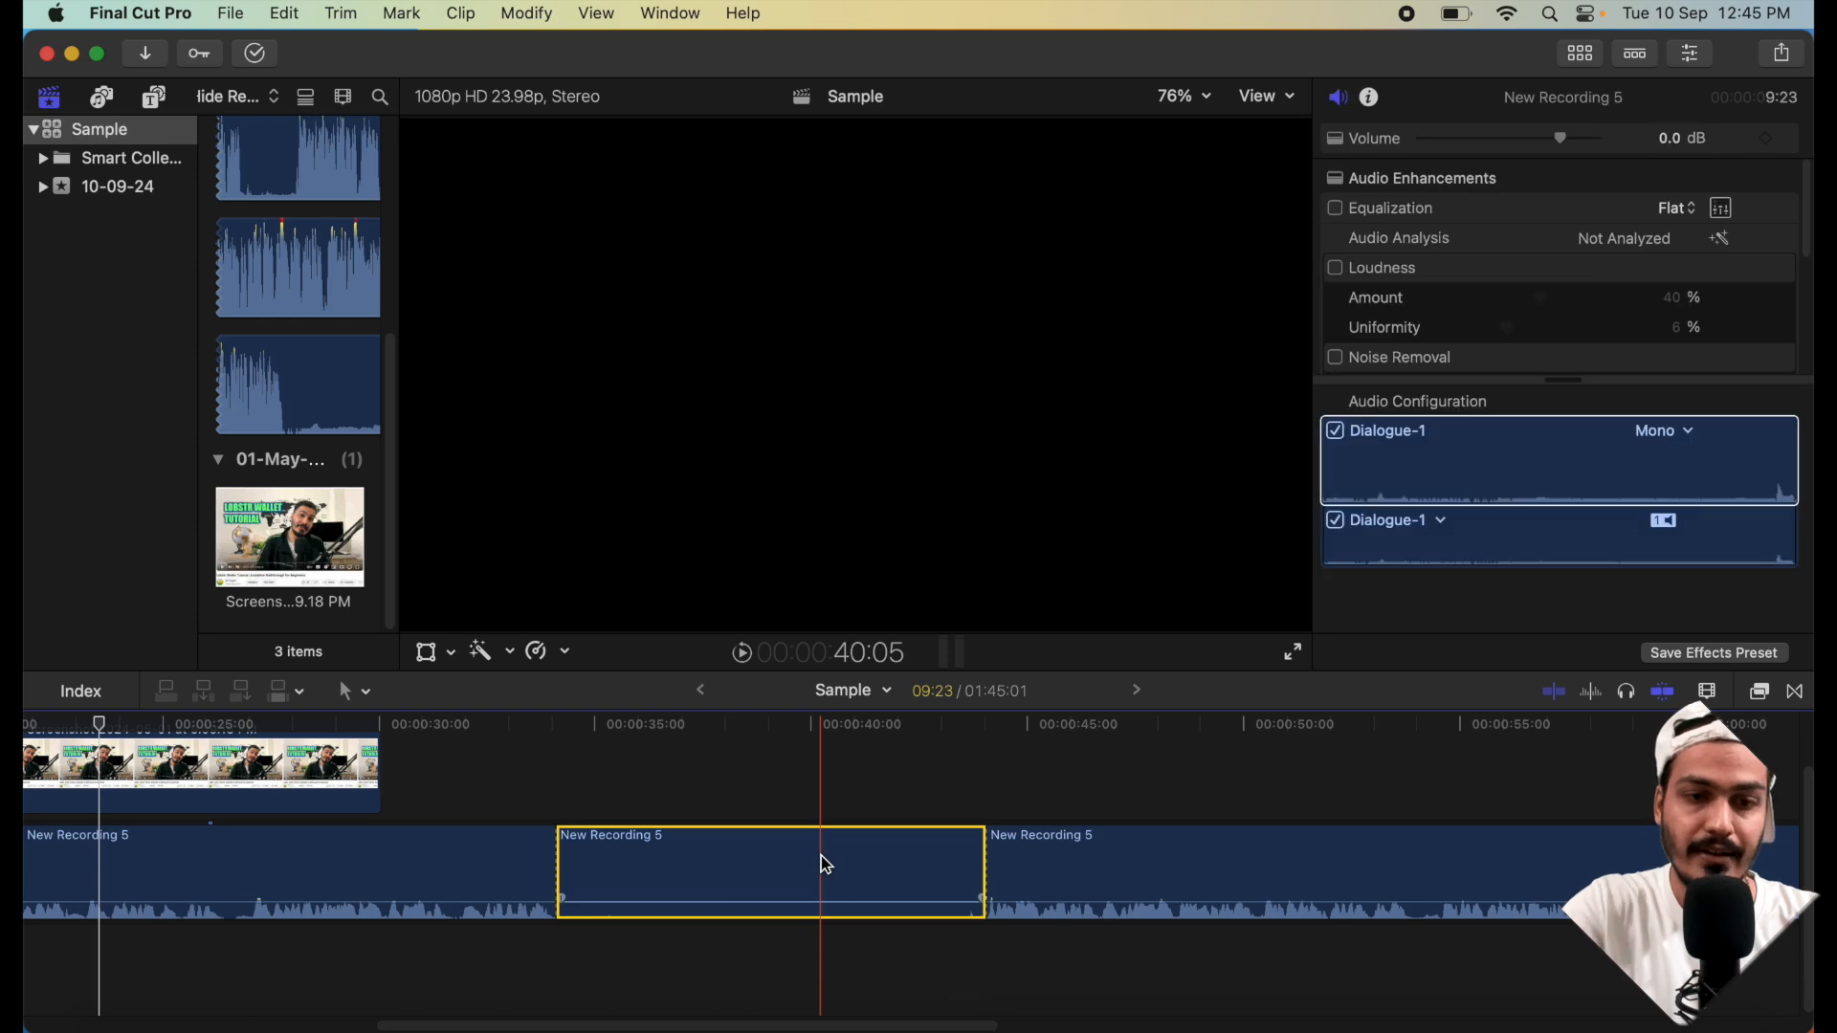
key("Delete")
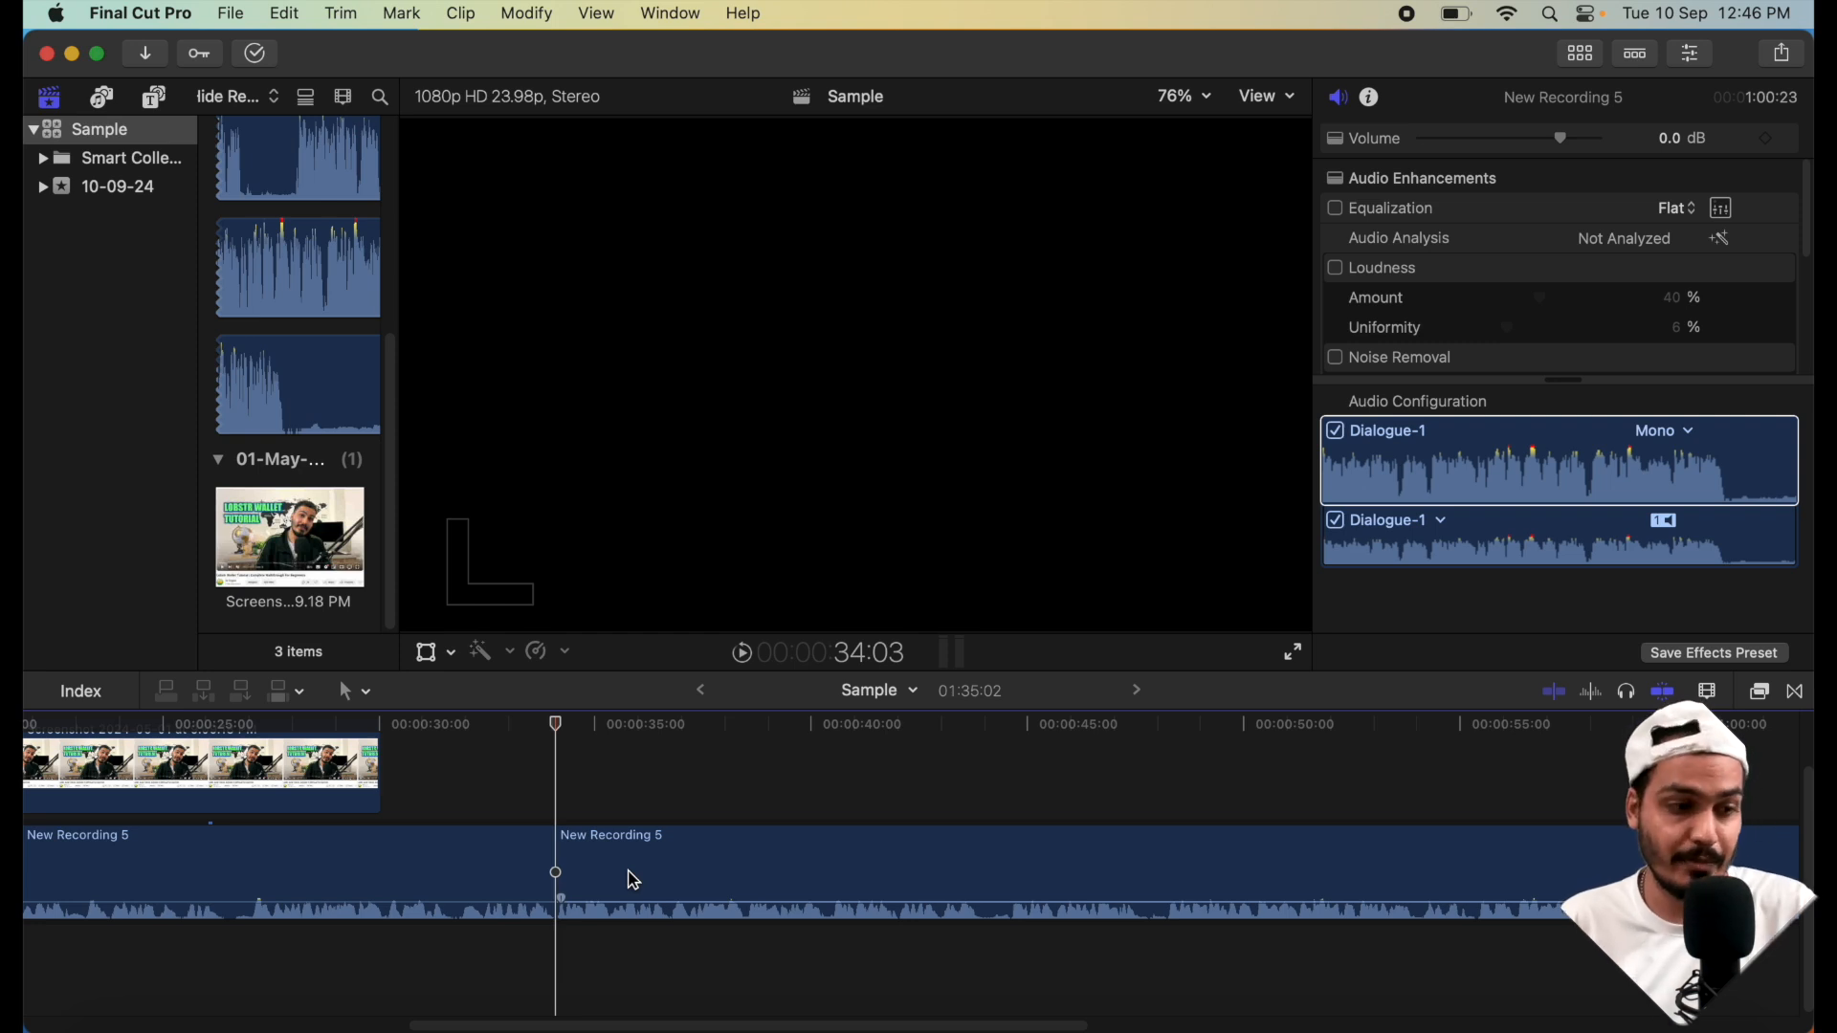
- Undo the deletion of the silent segment and delete it again
key("super+z")
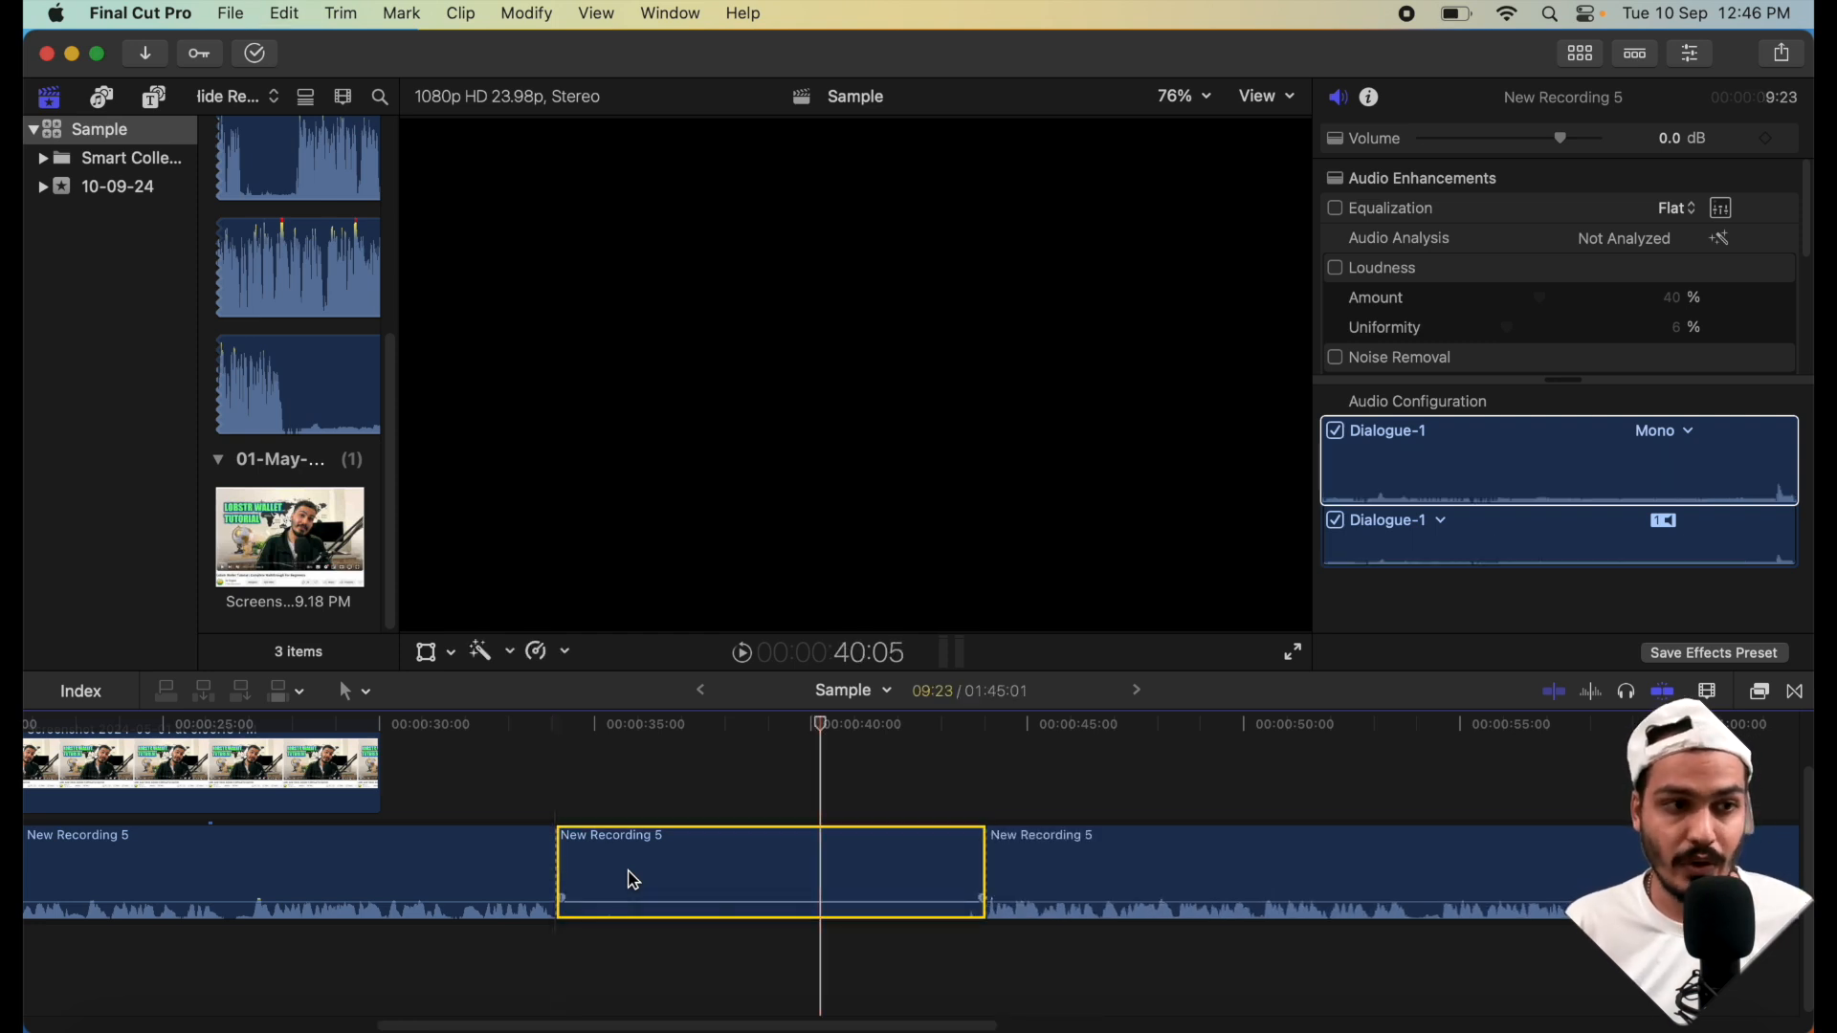
key("Delete")
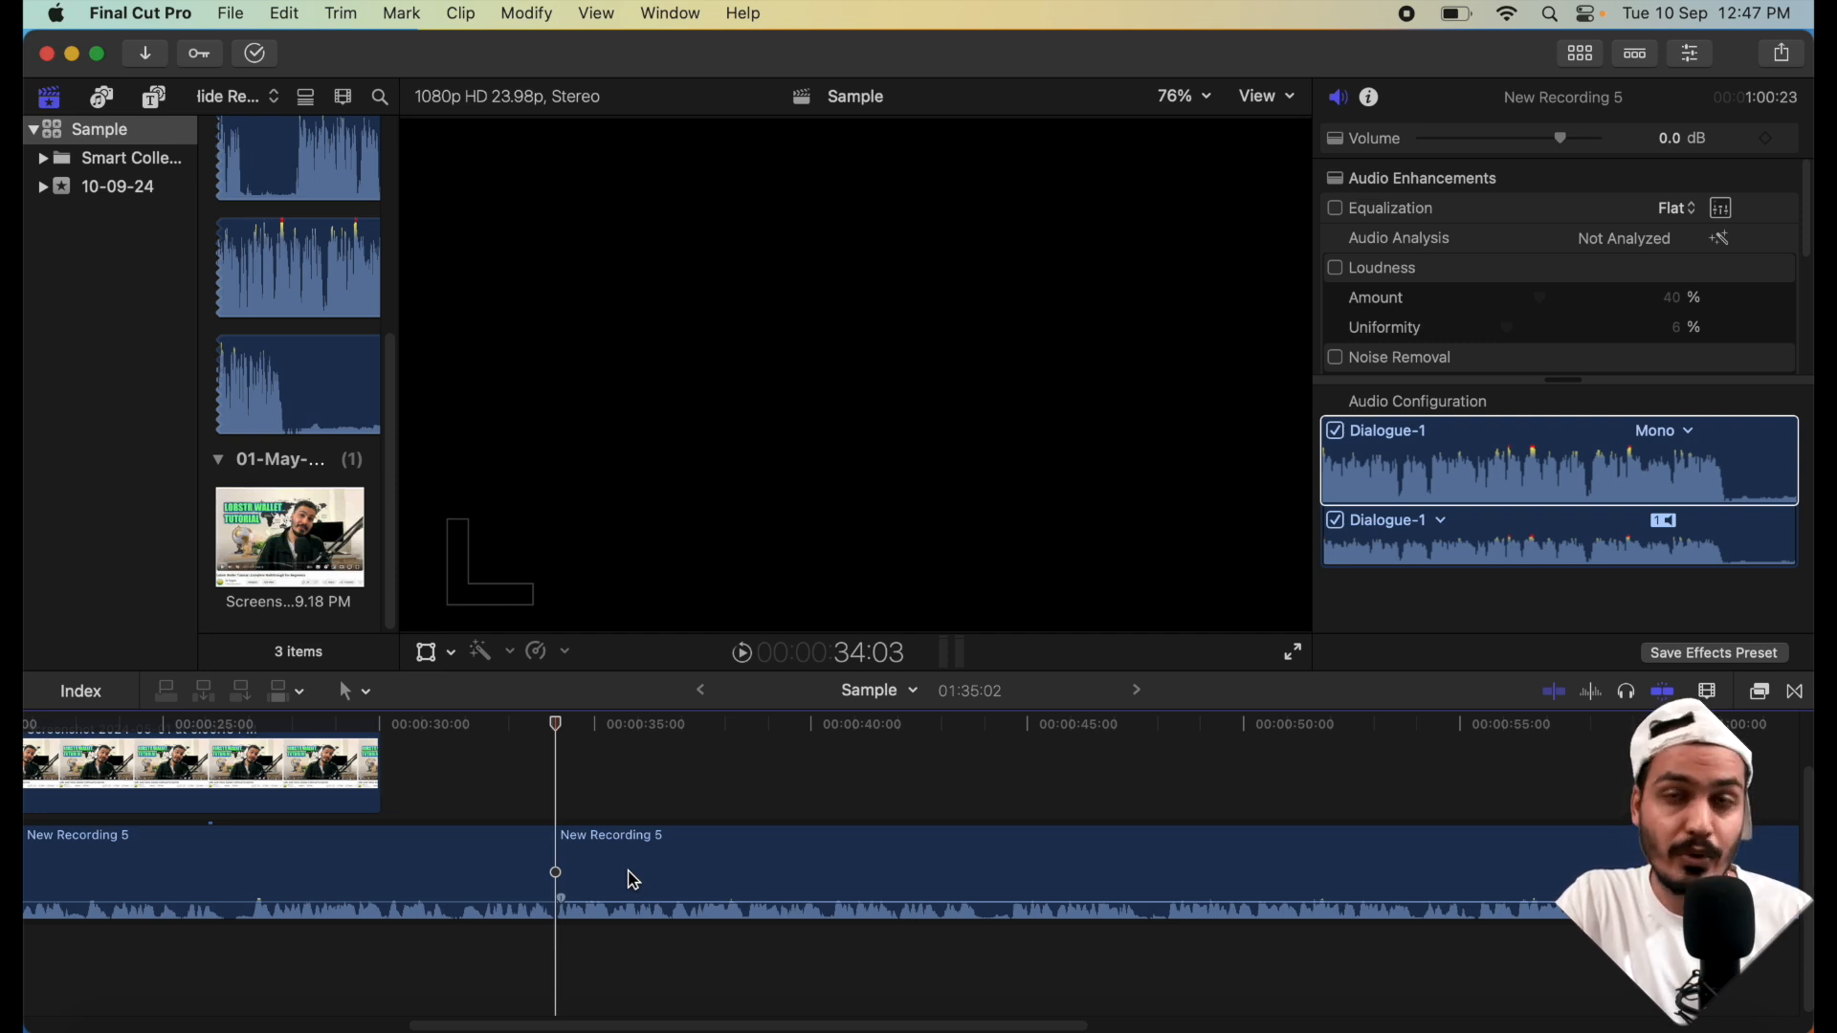
- Cut the screenshot clip with the Blade tool at about 23 and 26 seconds
scroll(670, 876, "left", 5)
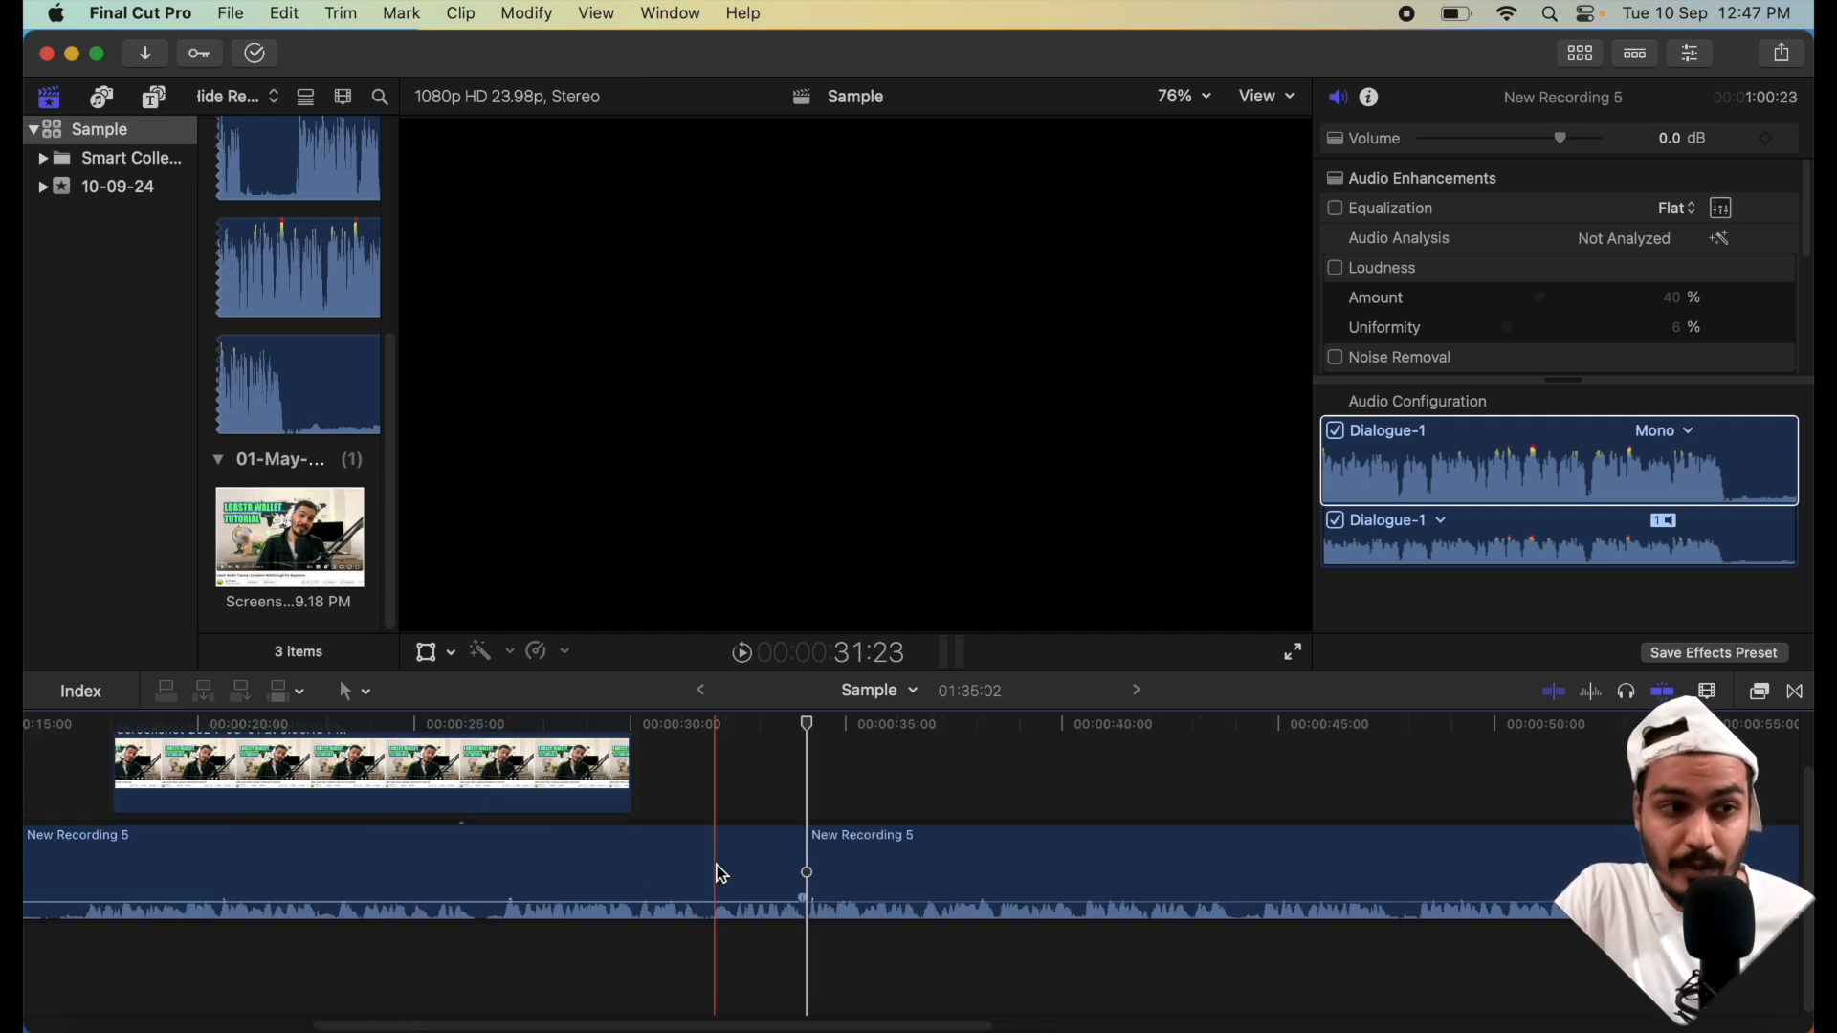
scroll(719, 871, "up", 2)
scroll(713, 866, "left", 6)
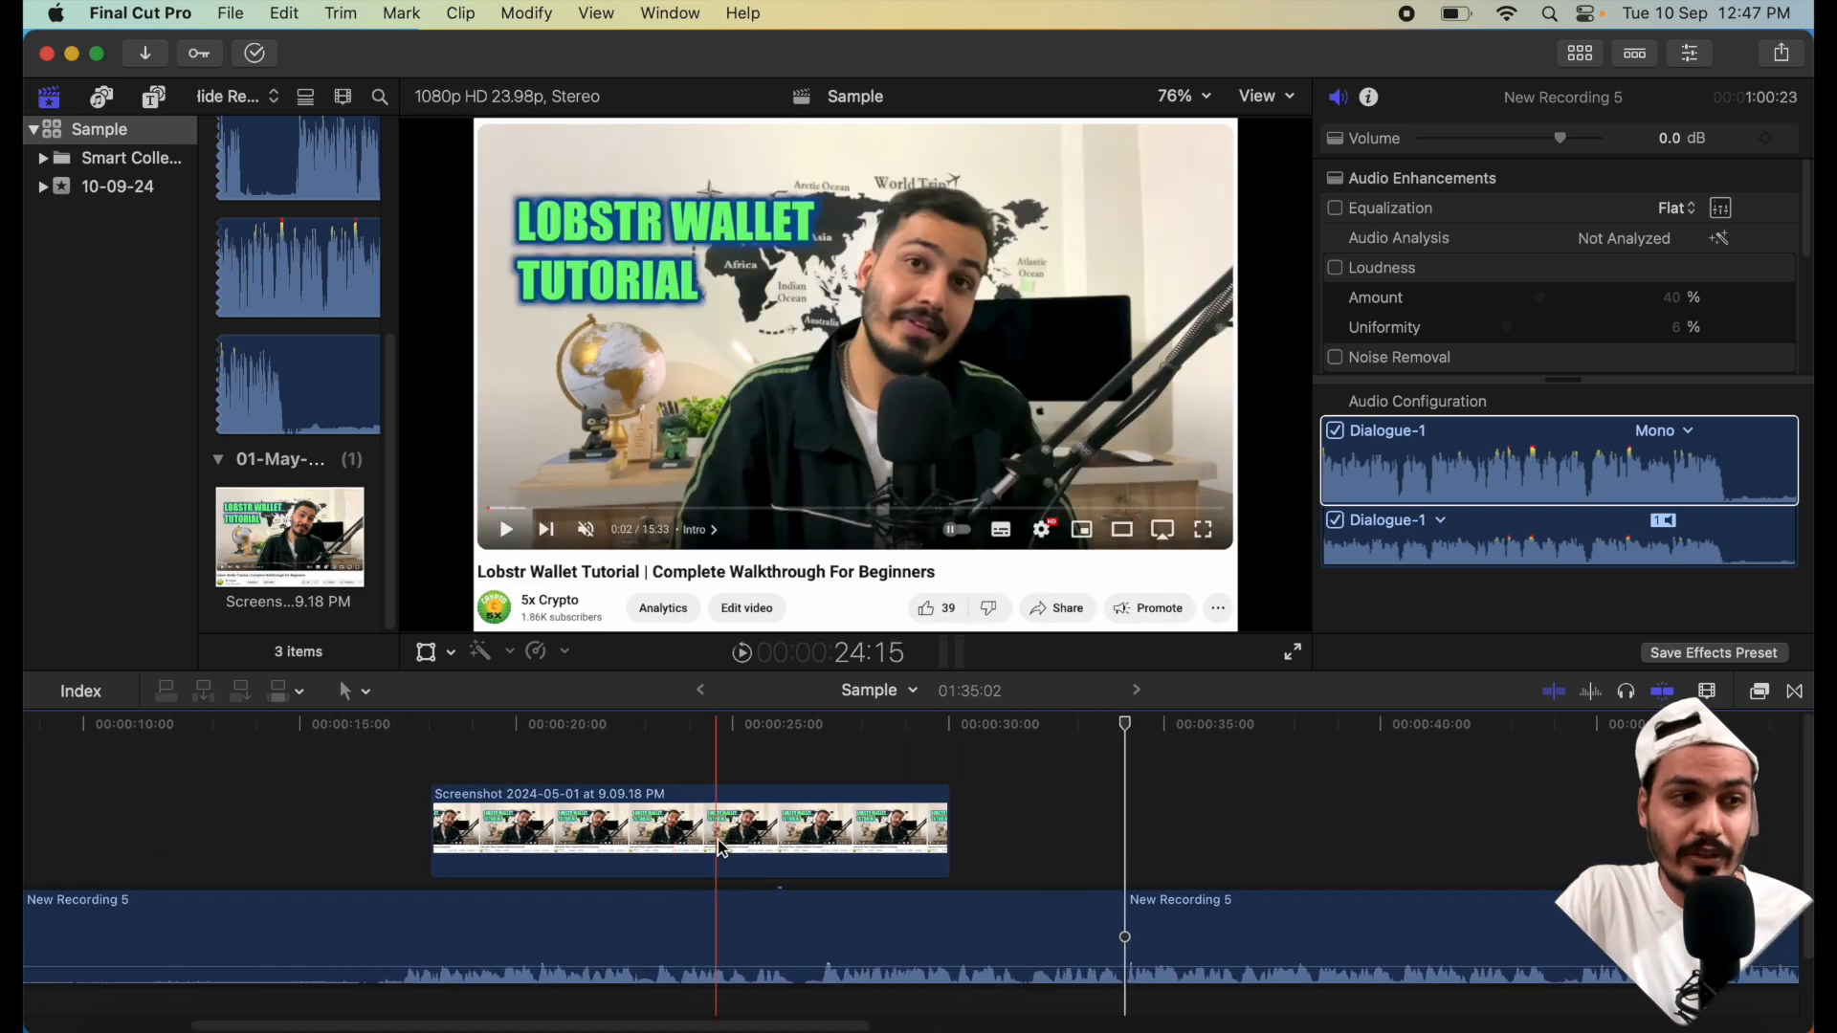
key("b")
left_click(631, 833)
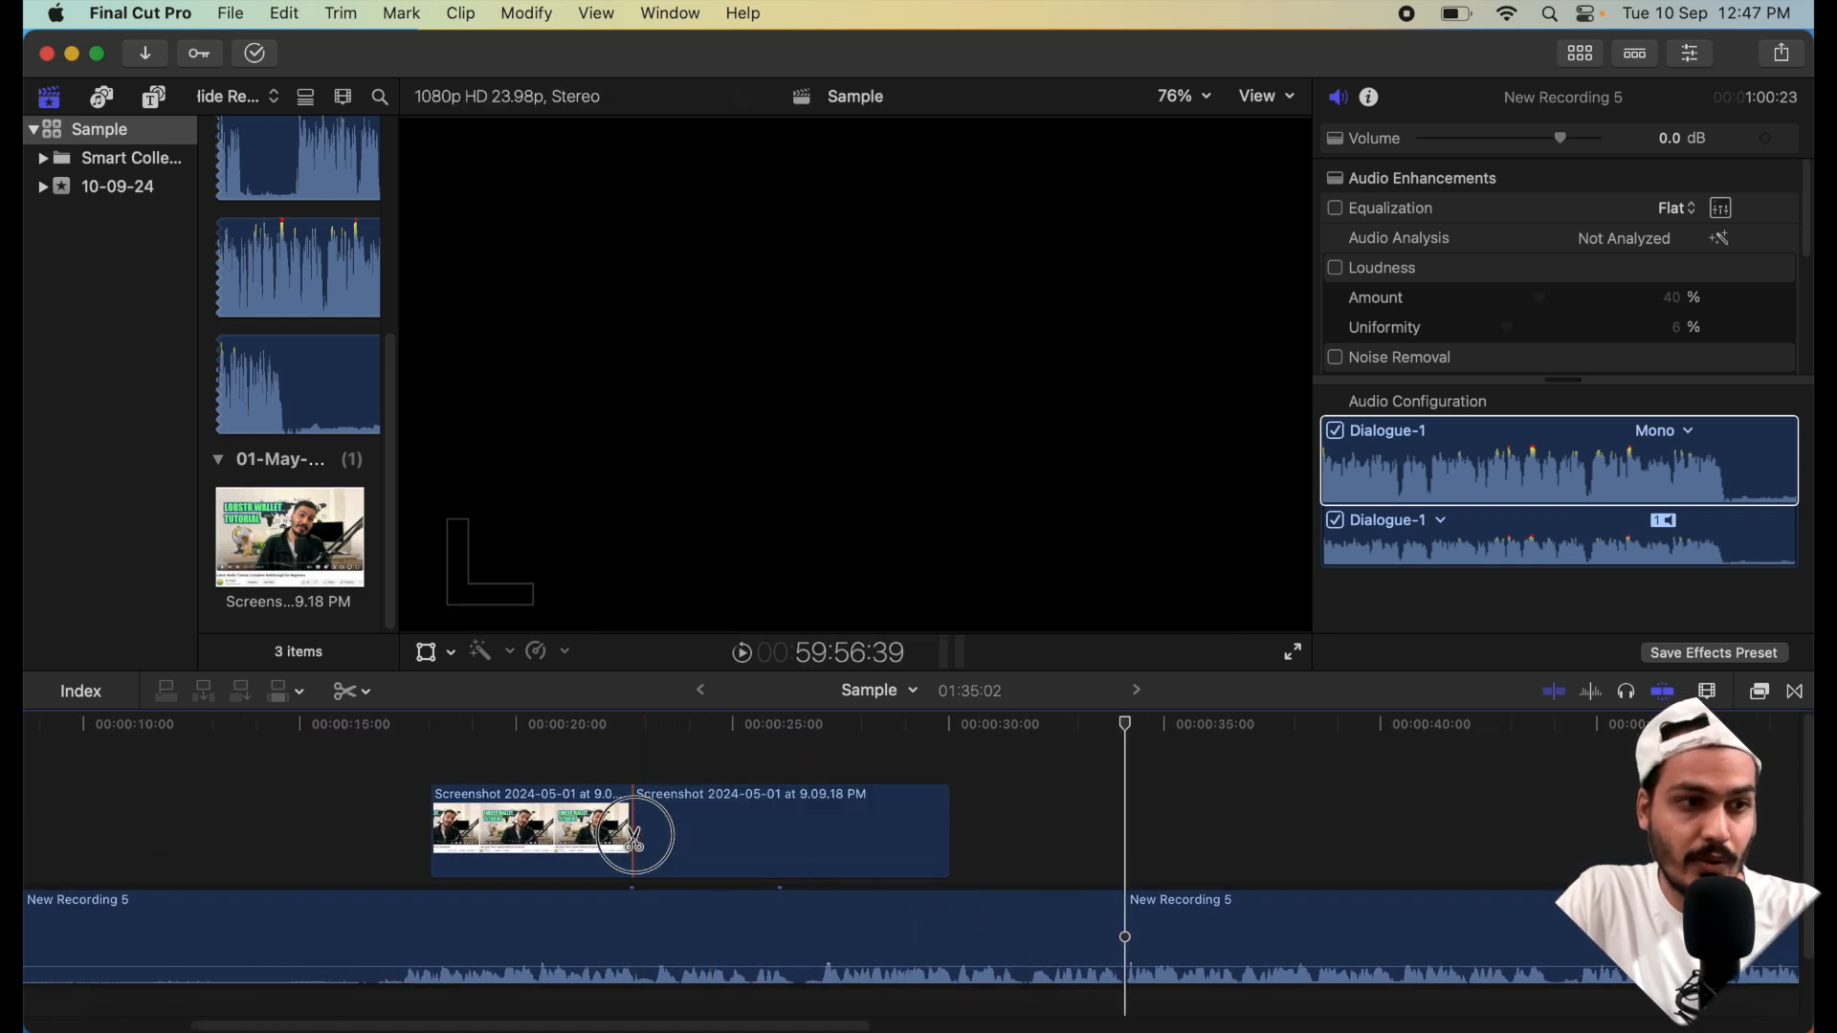
left_click(790, 841)
- Delete the middle piece of the screenshot clip with the Select tool and shift the last piece along the timeline
key("a")
left_click(752, 846)
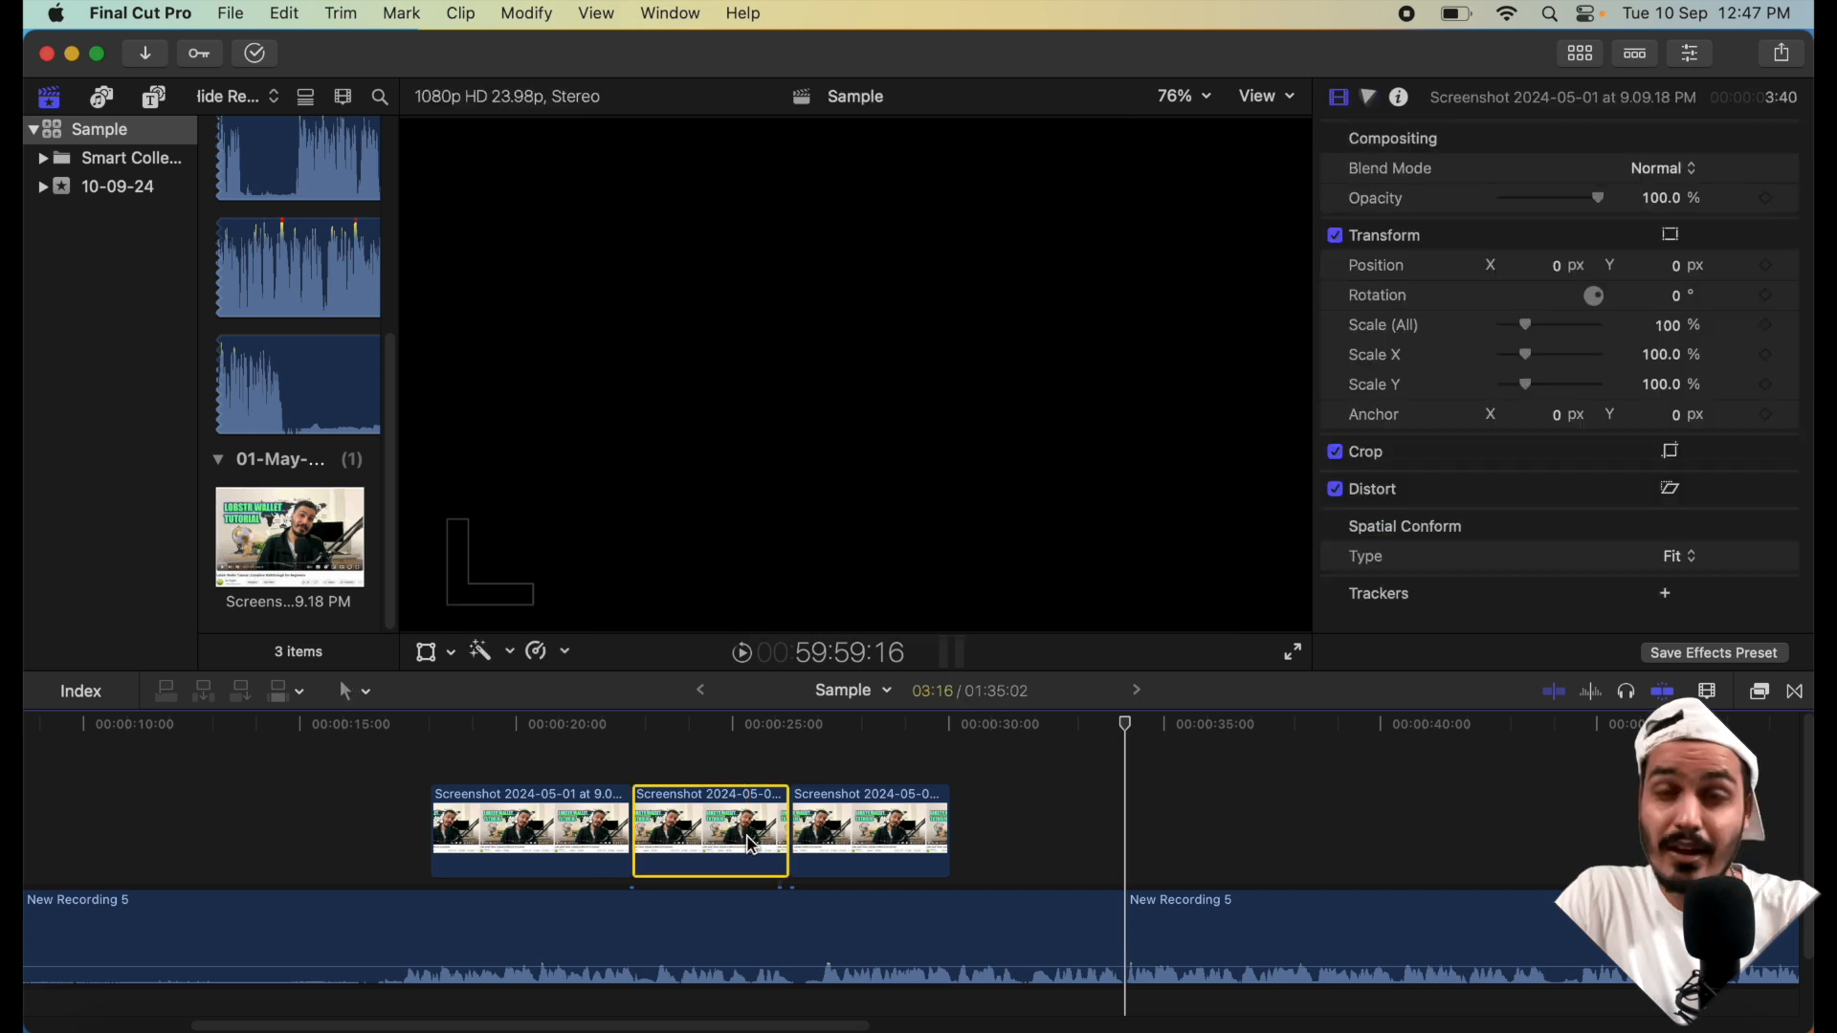
key("Delete")
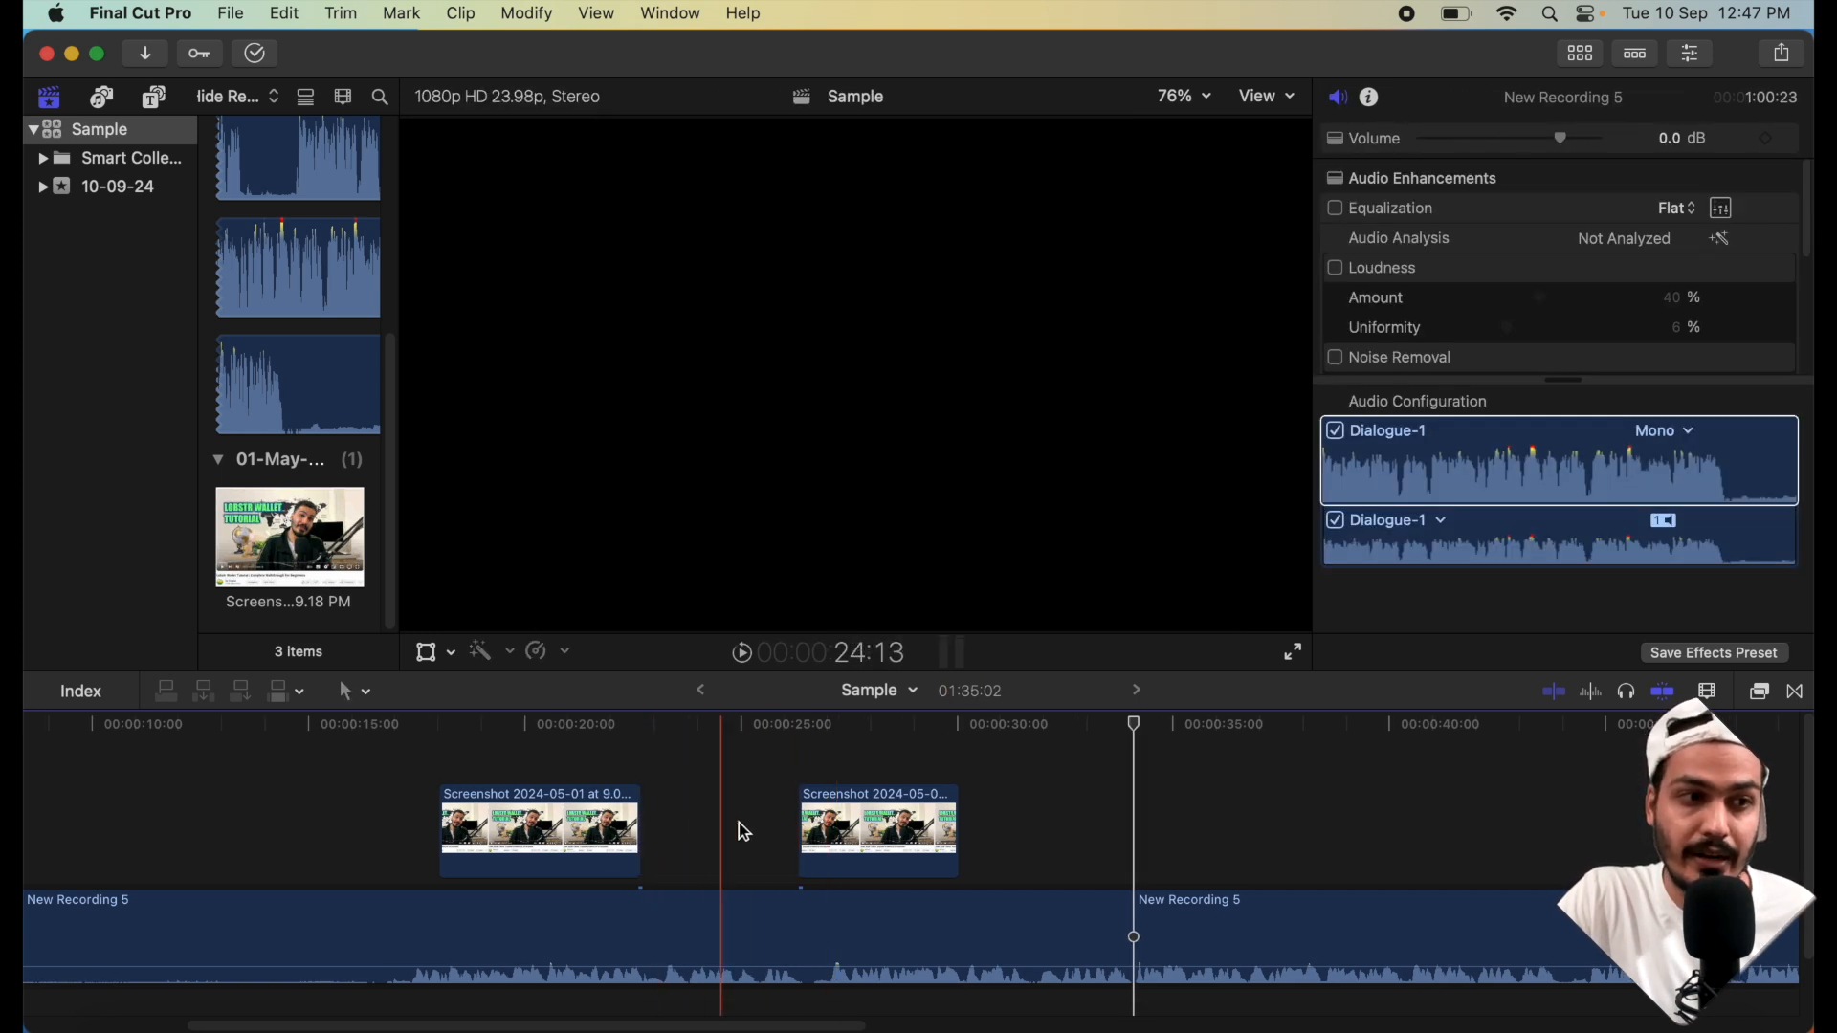
left_click_drag(852, 834, 737, 822)
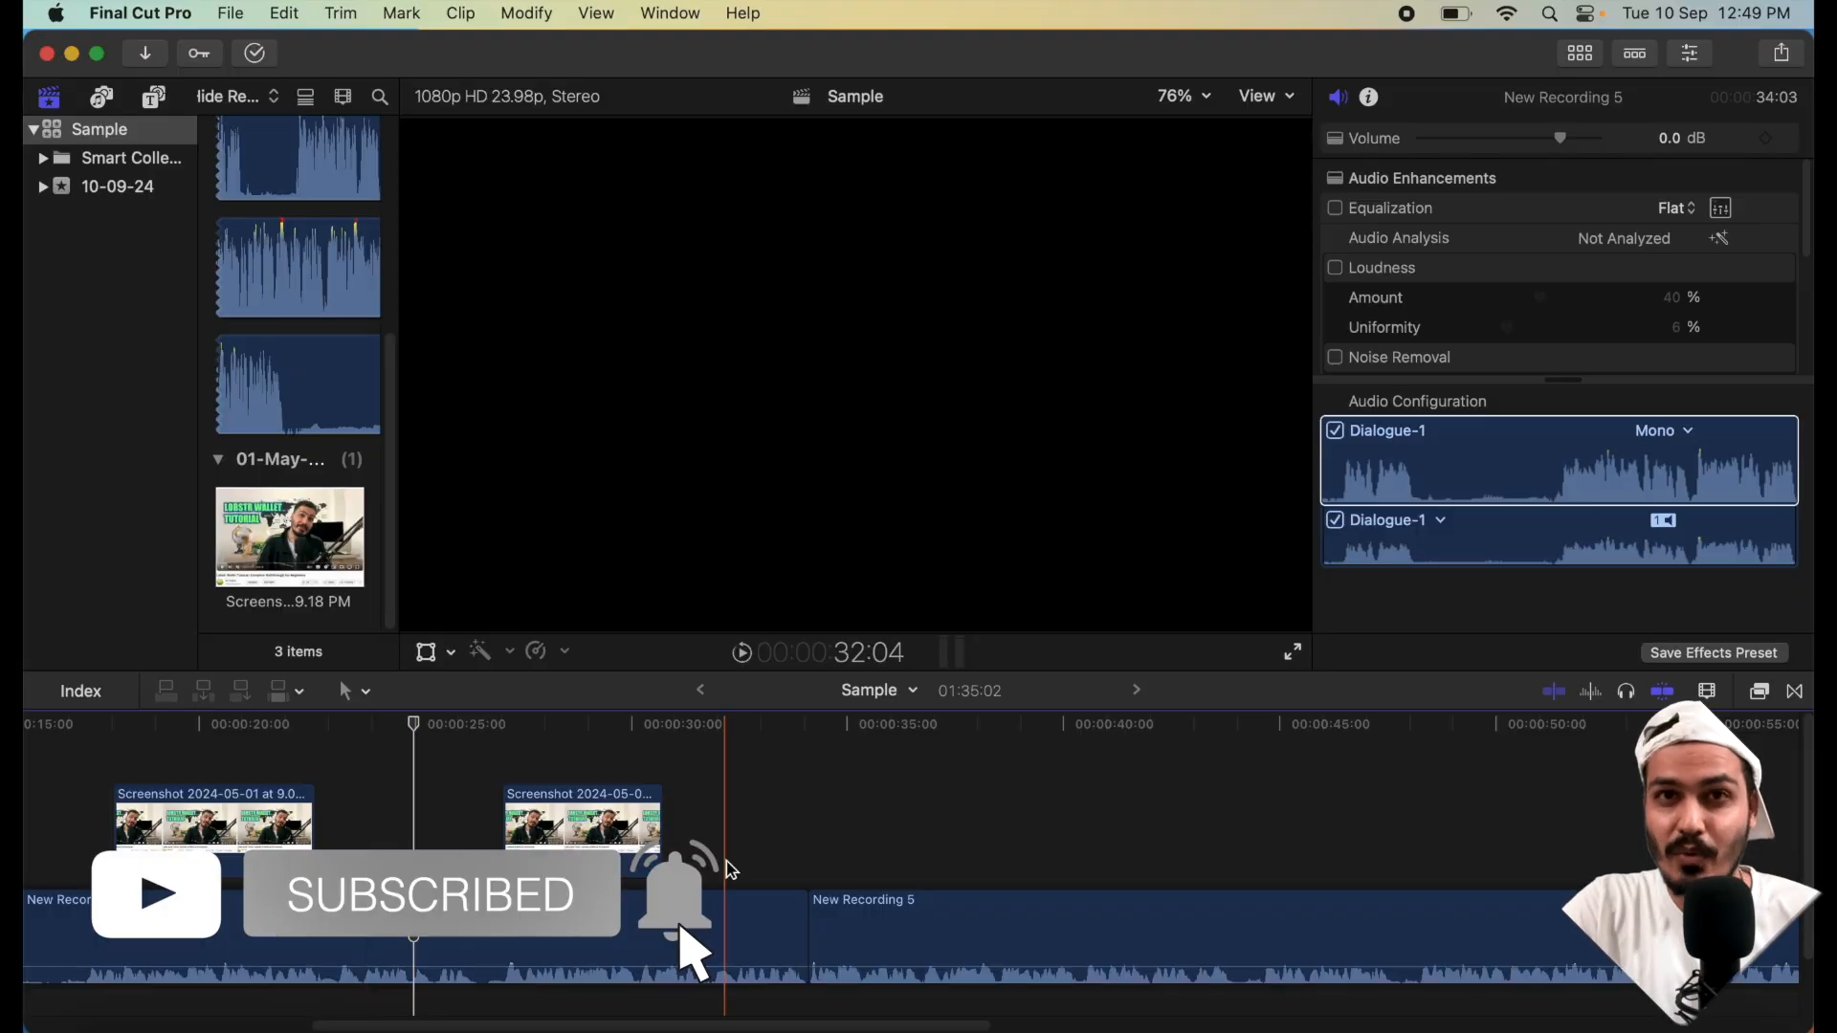
- Blade the first New Recording 5 segment at both ends of its silent gap, about 6.5 and 17.5 seconds, and delete the silence
scroll(730, 861, "left", 10)
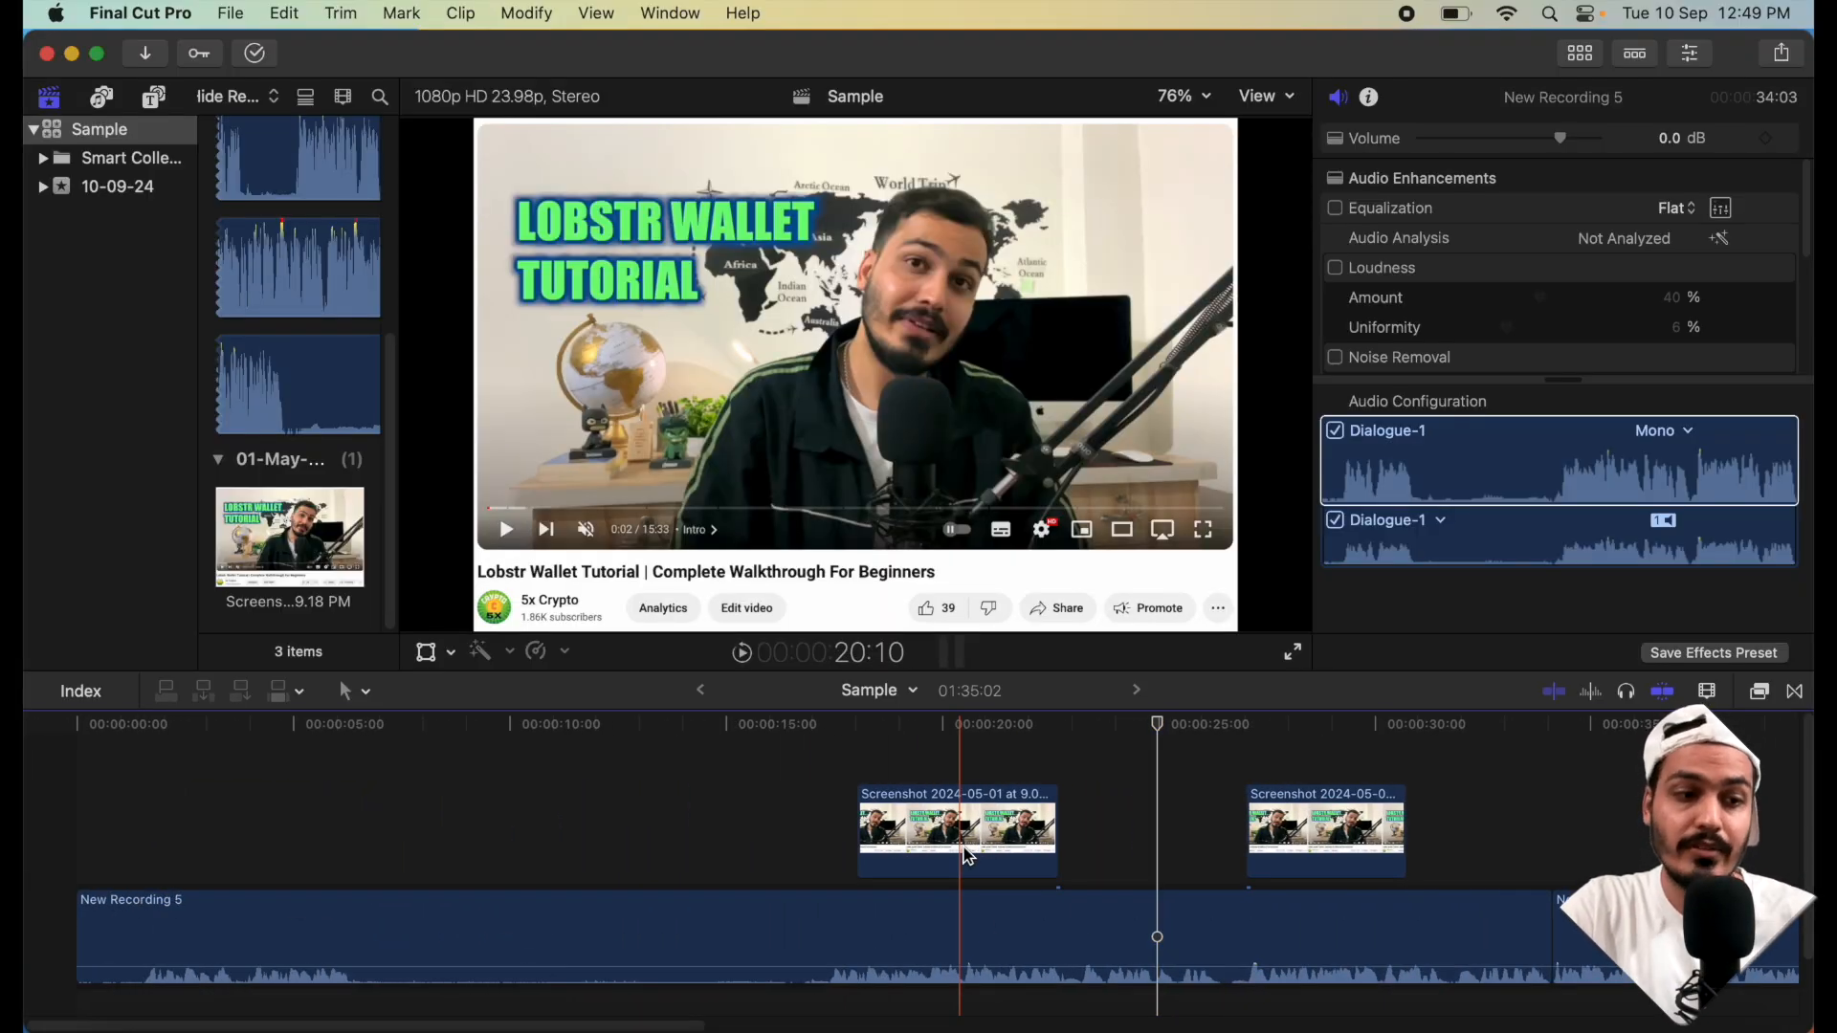
key("b")
left_click(355, 952)
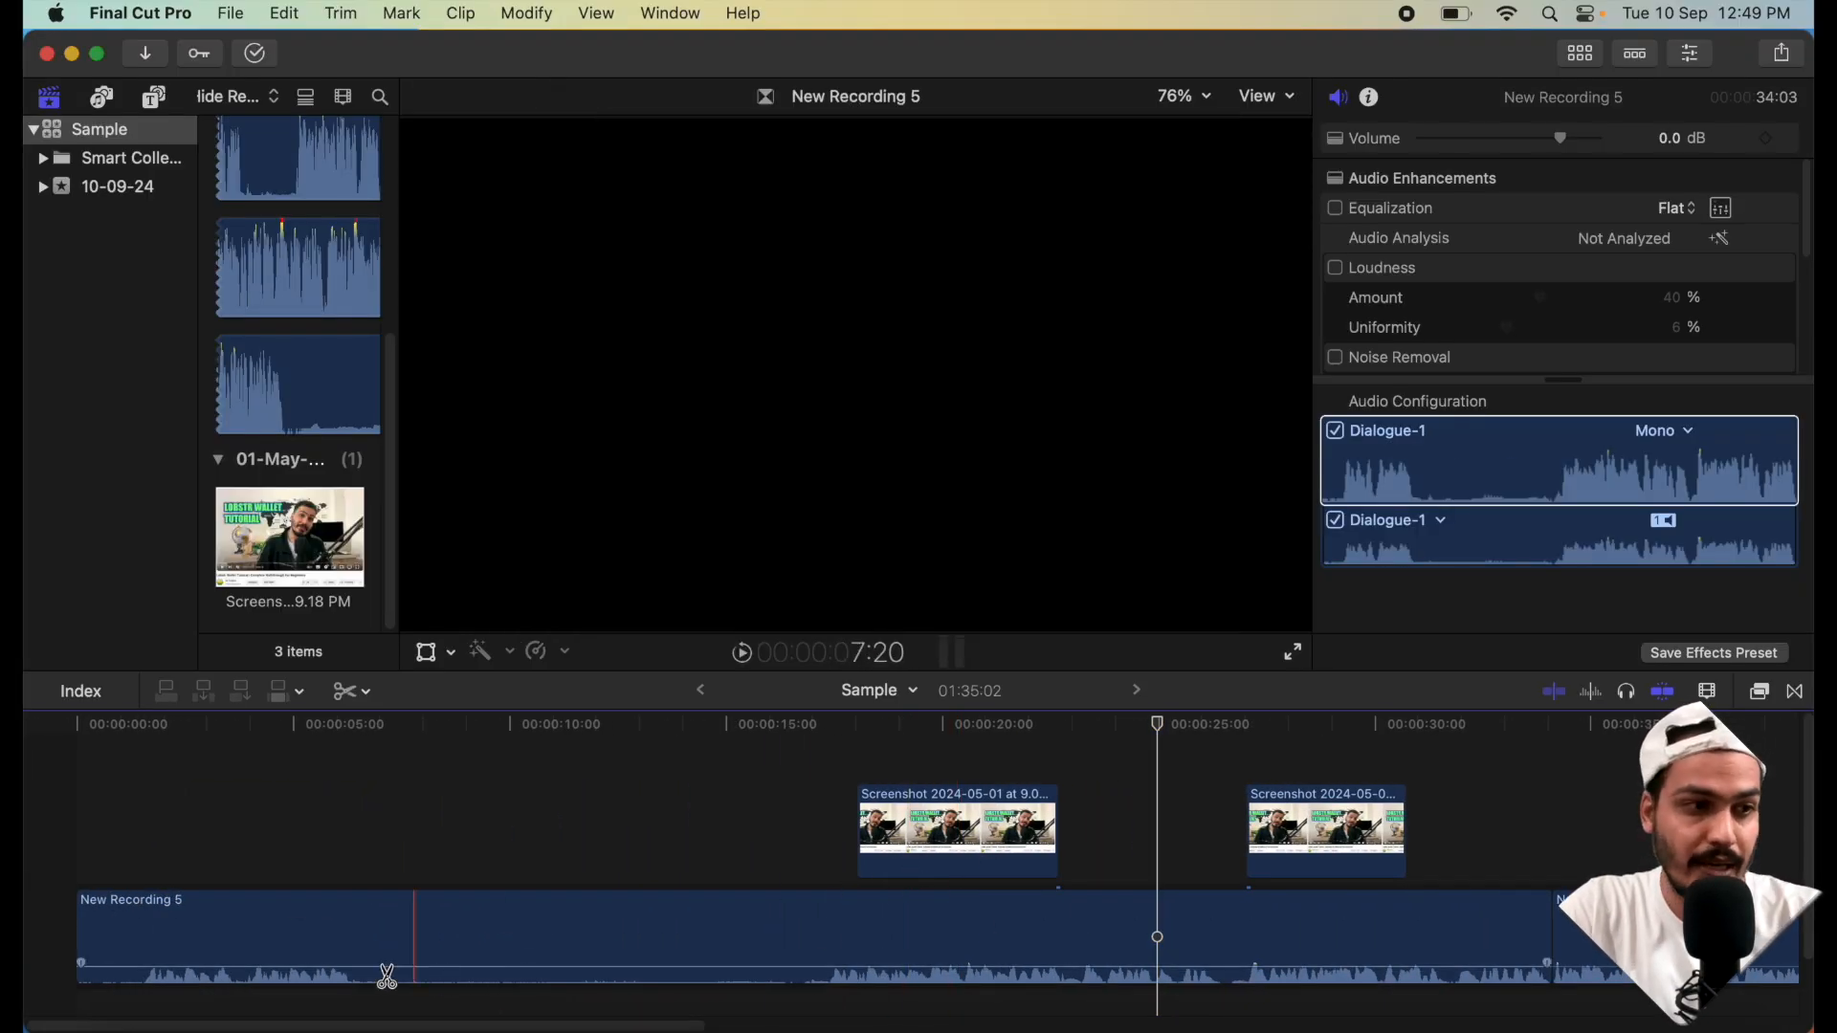
left_click(829, 935)
key("a")
left_click(697, 938)
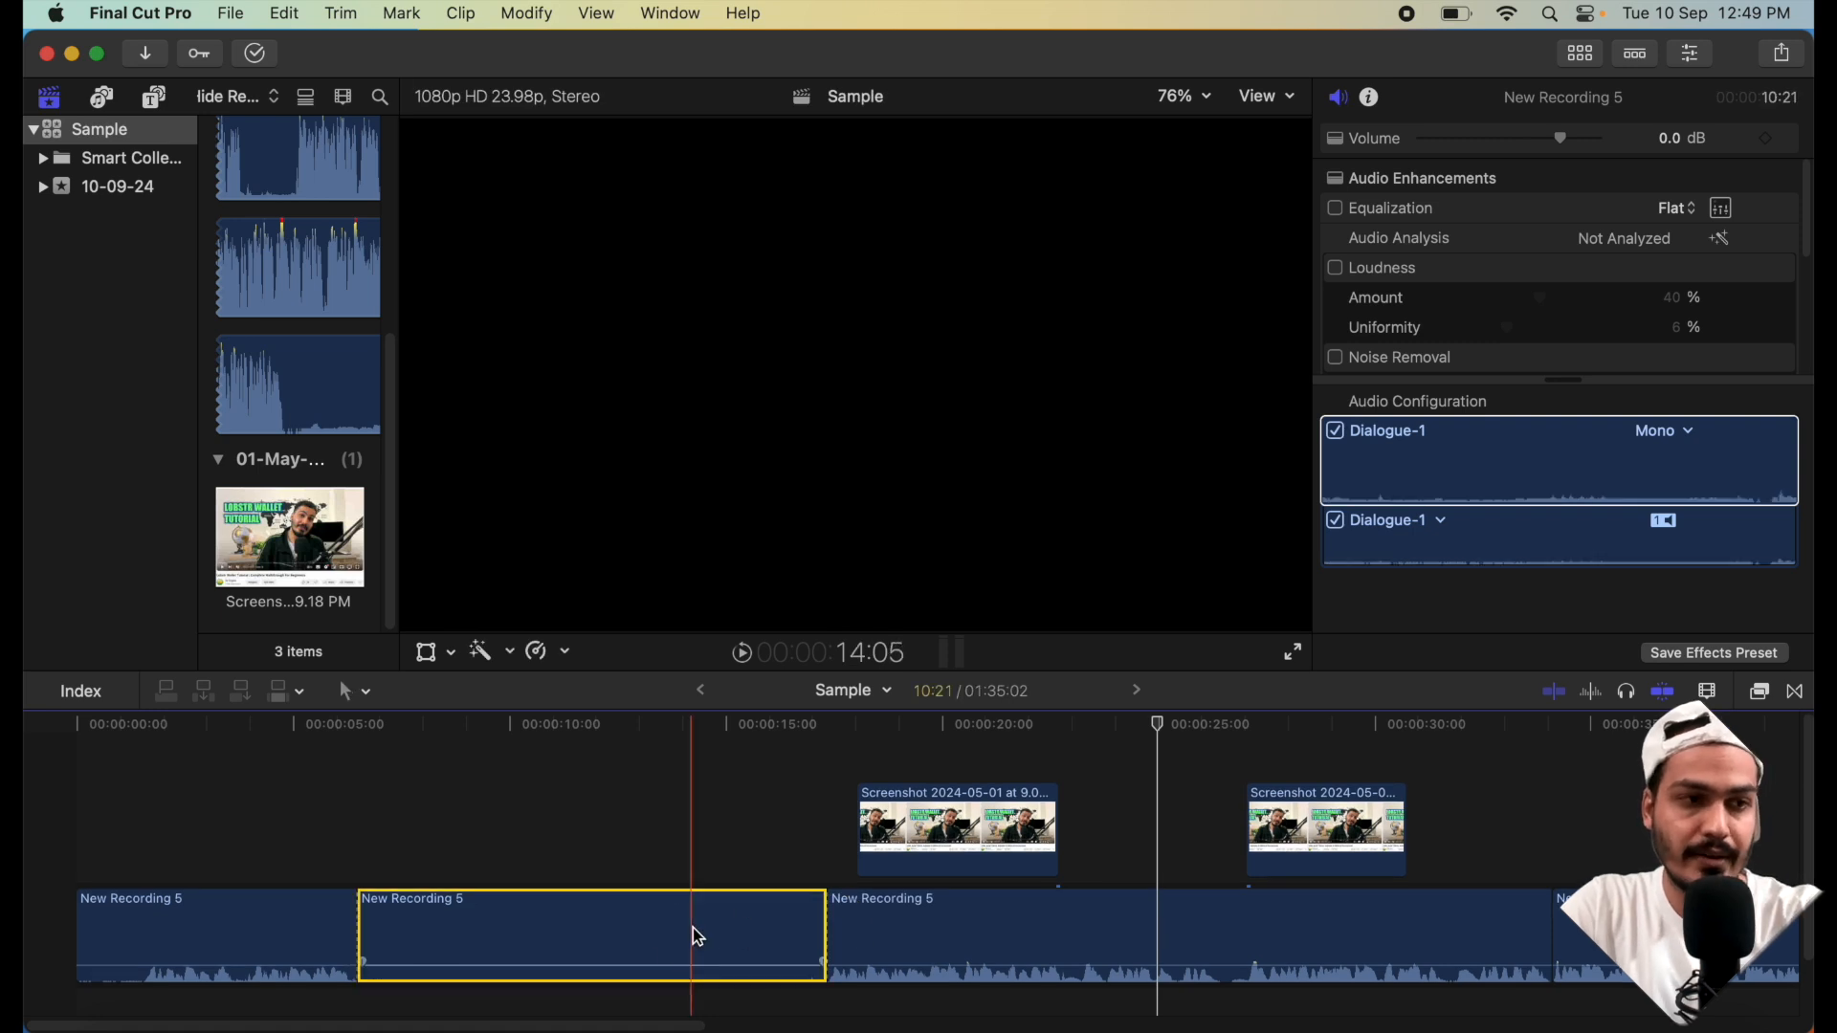
key("Delete")
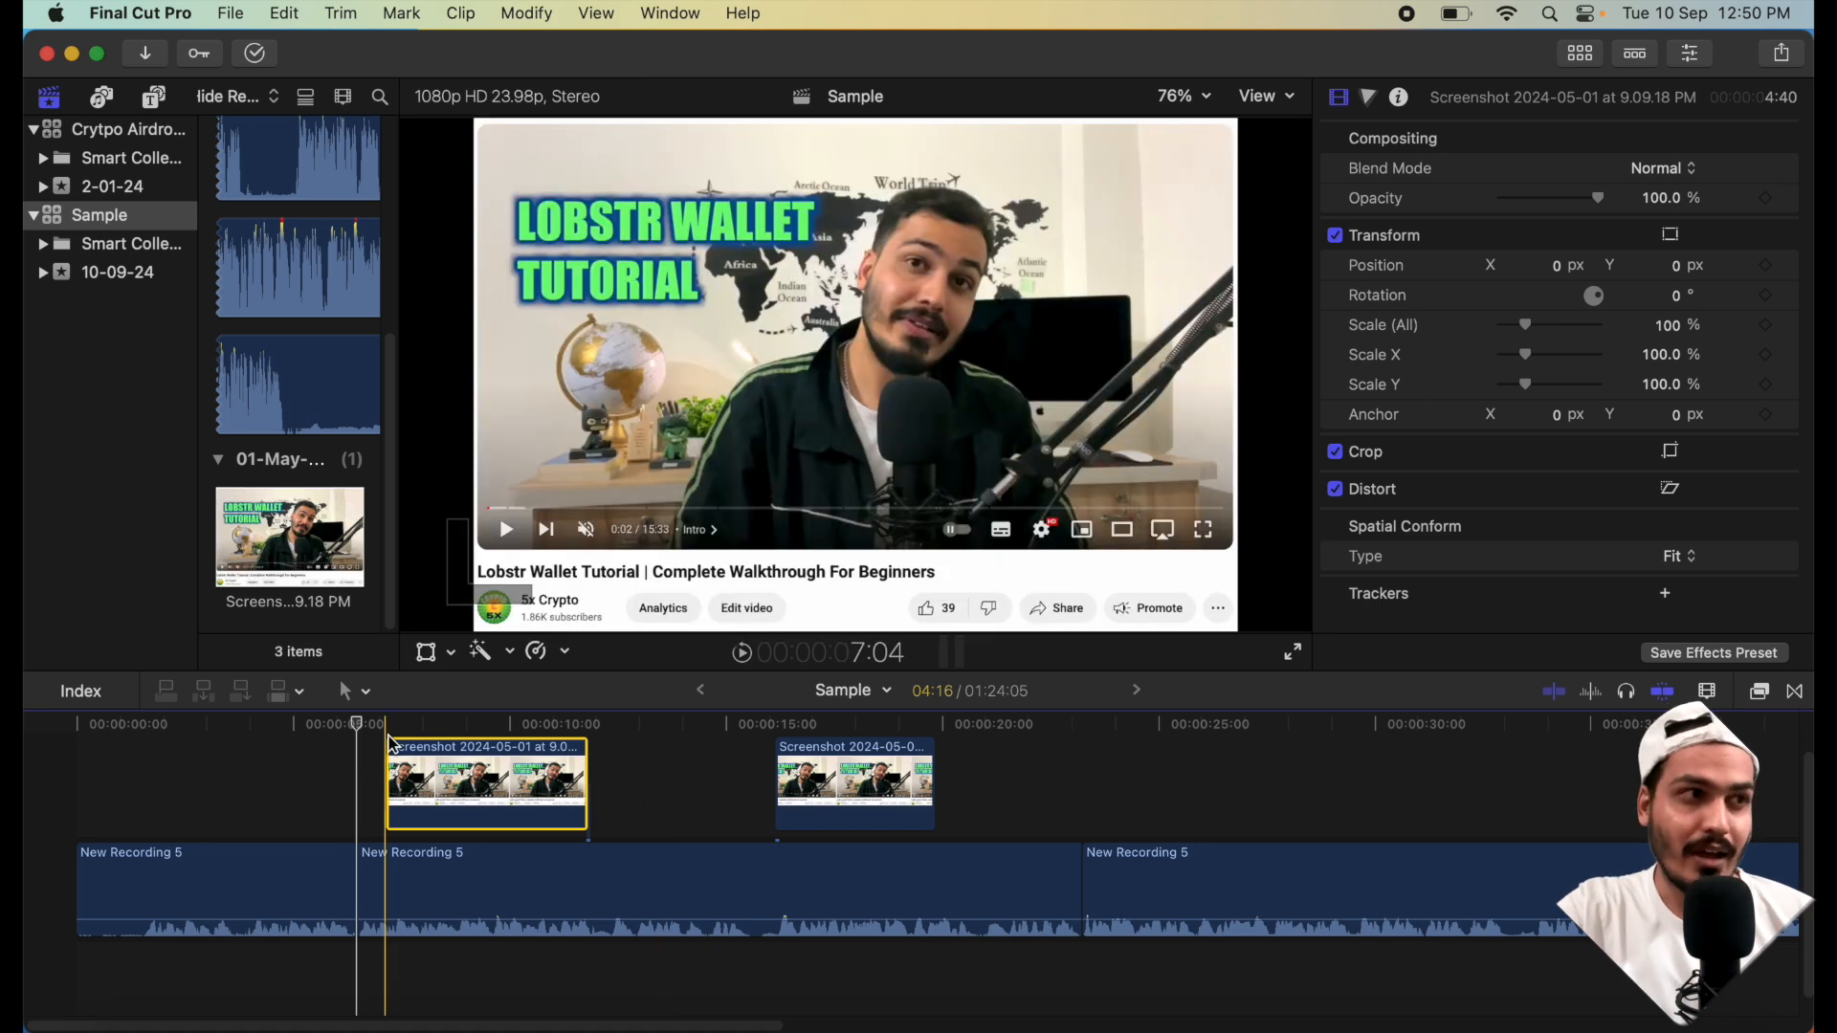
- Open the Crytpo Airdrop Eng project from the Projects smart collection of the Crytpo Airdrop library
left_click(43, 158)
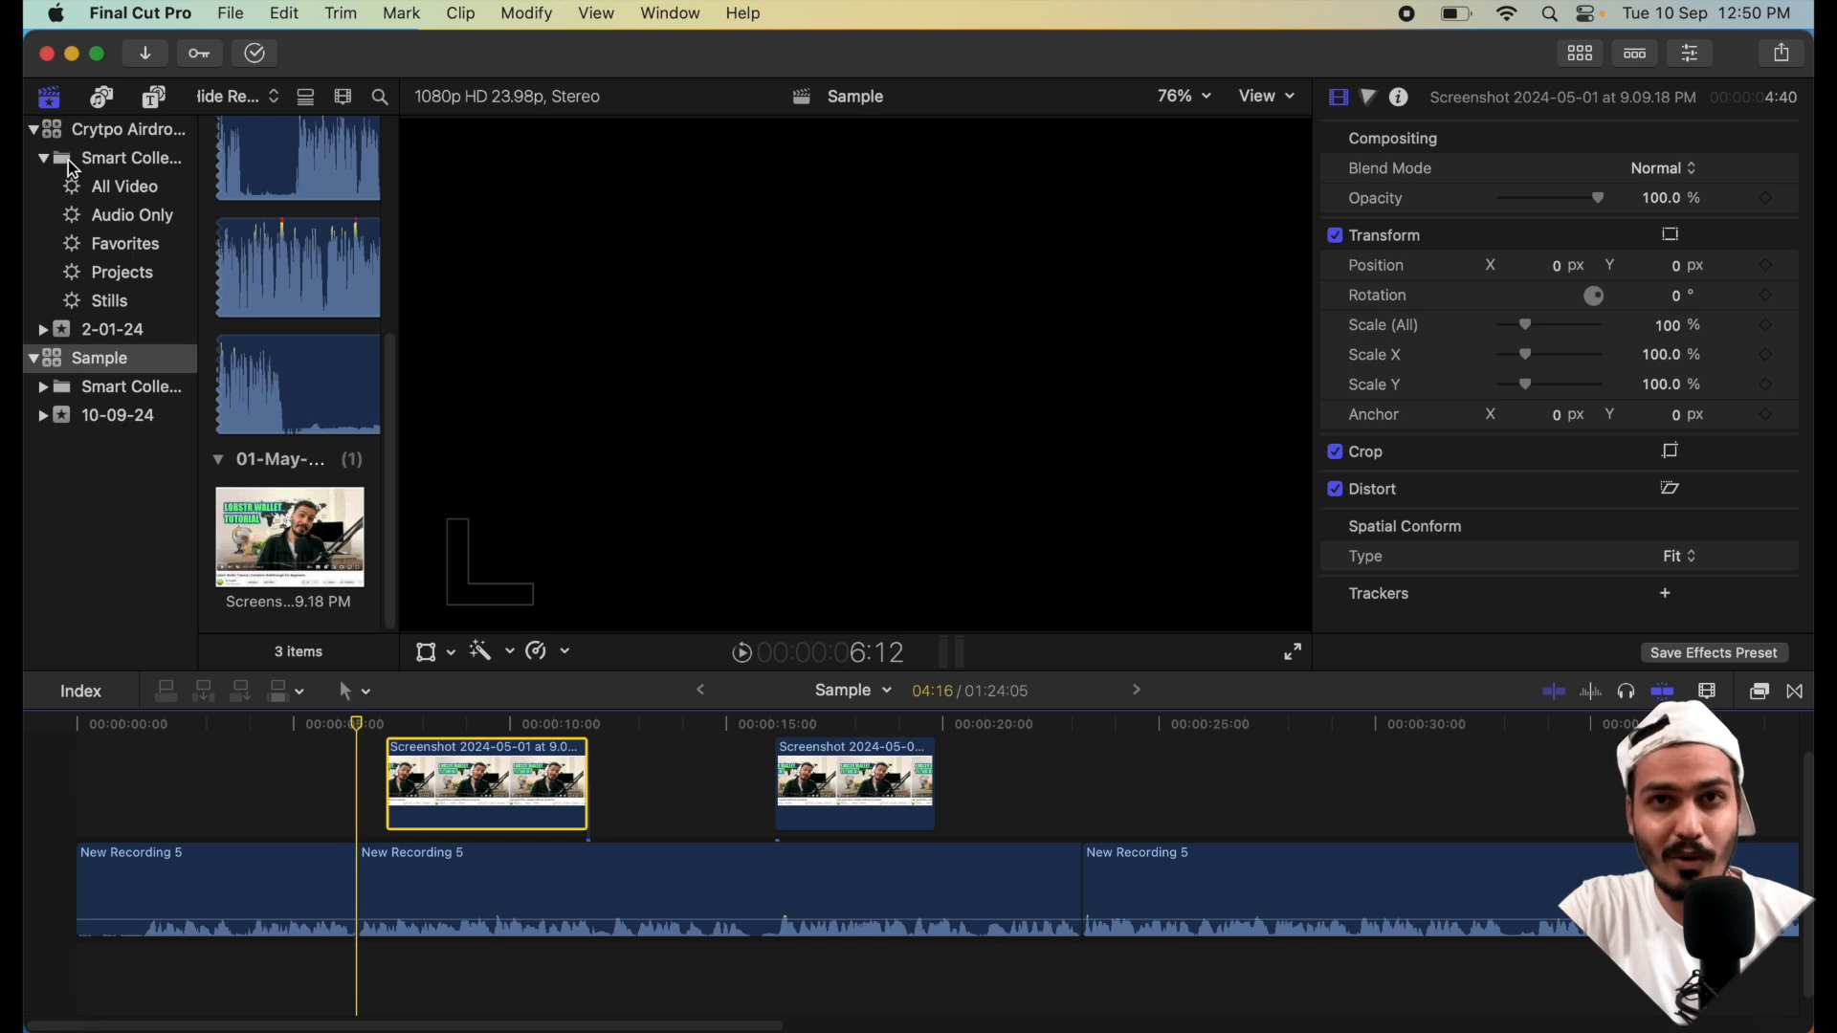
left_click(107, 381)
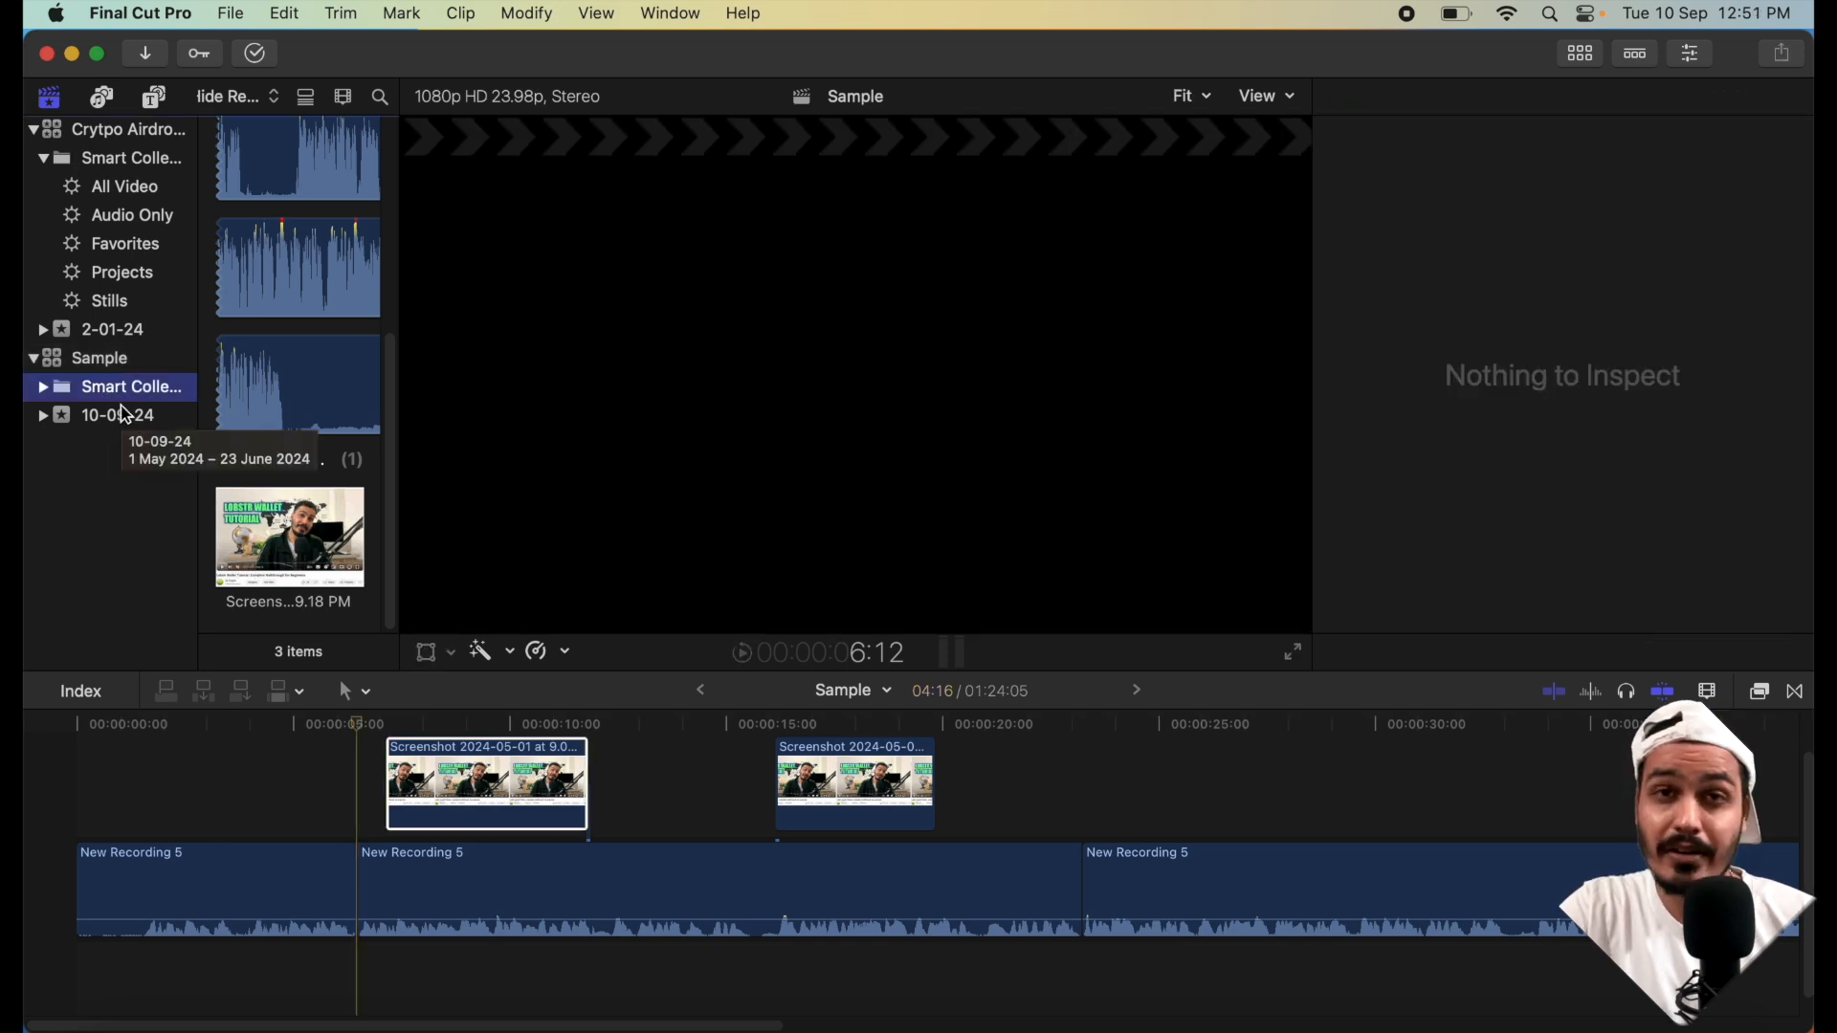
left_click(116, 276)
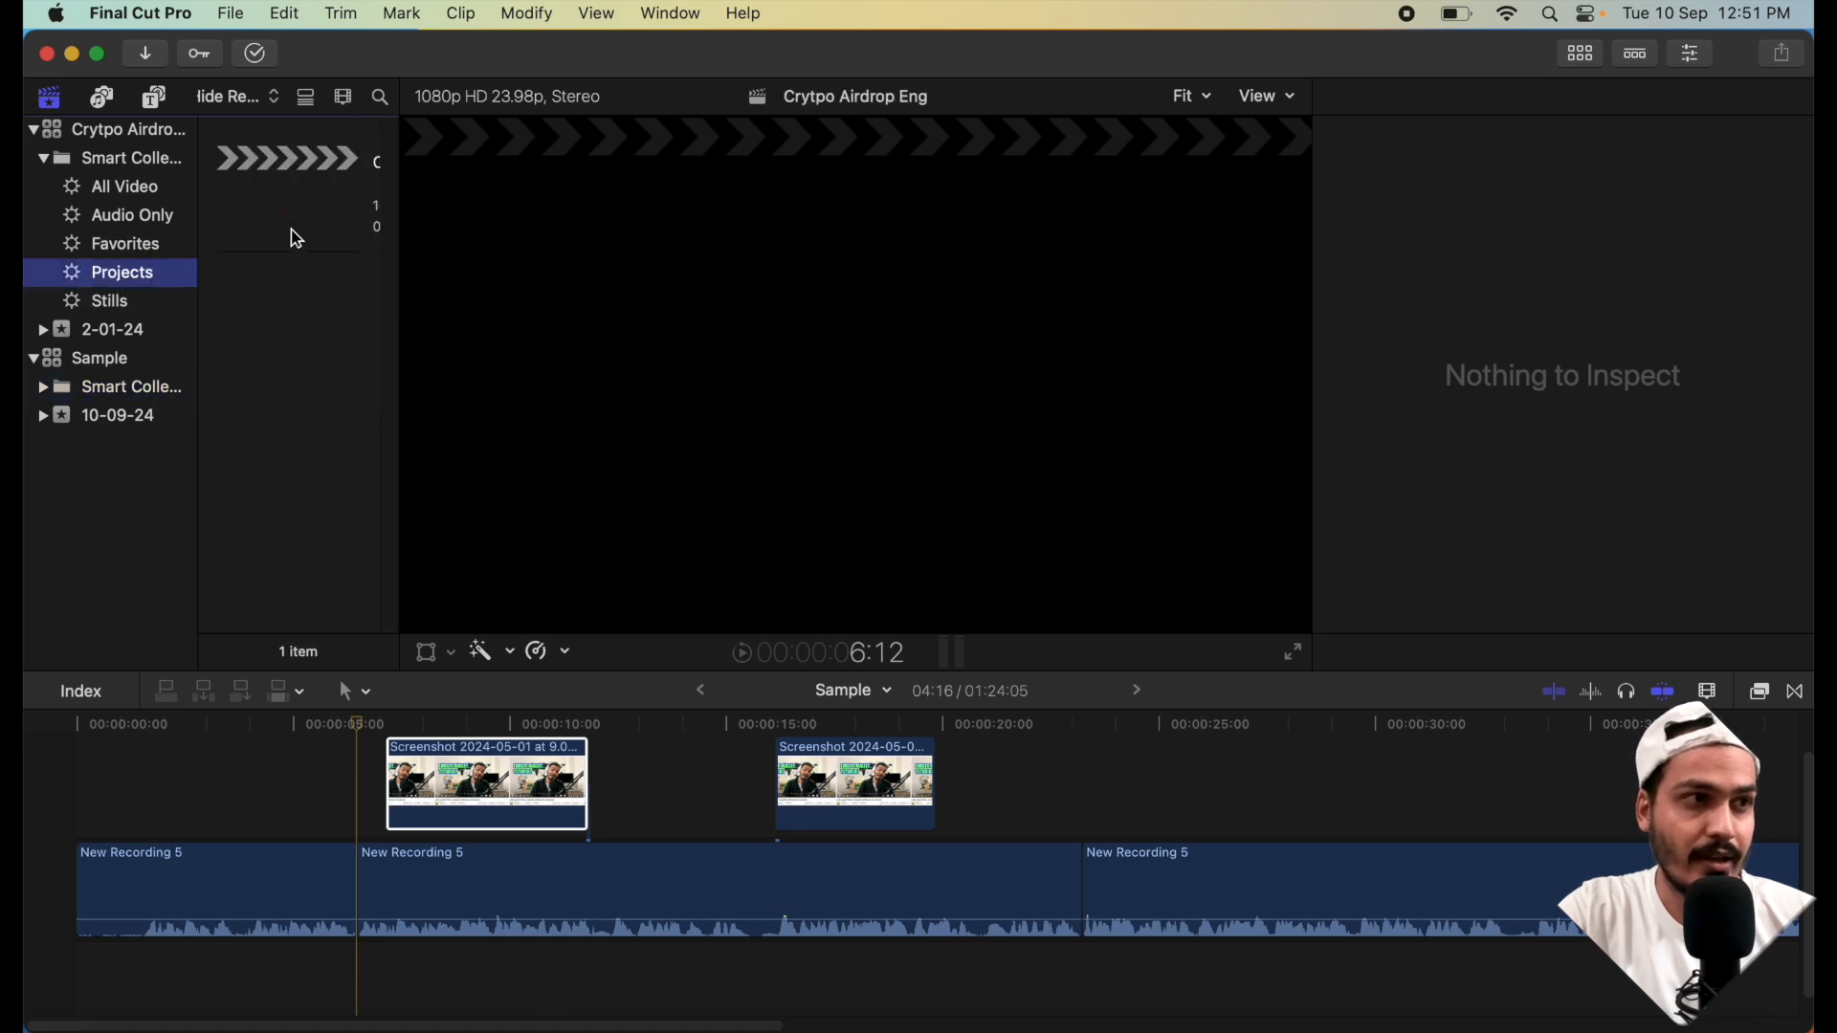
double_click(280, 203)
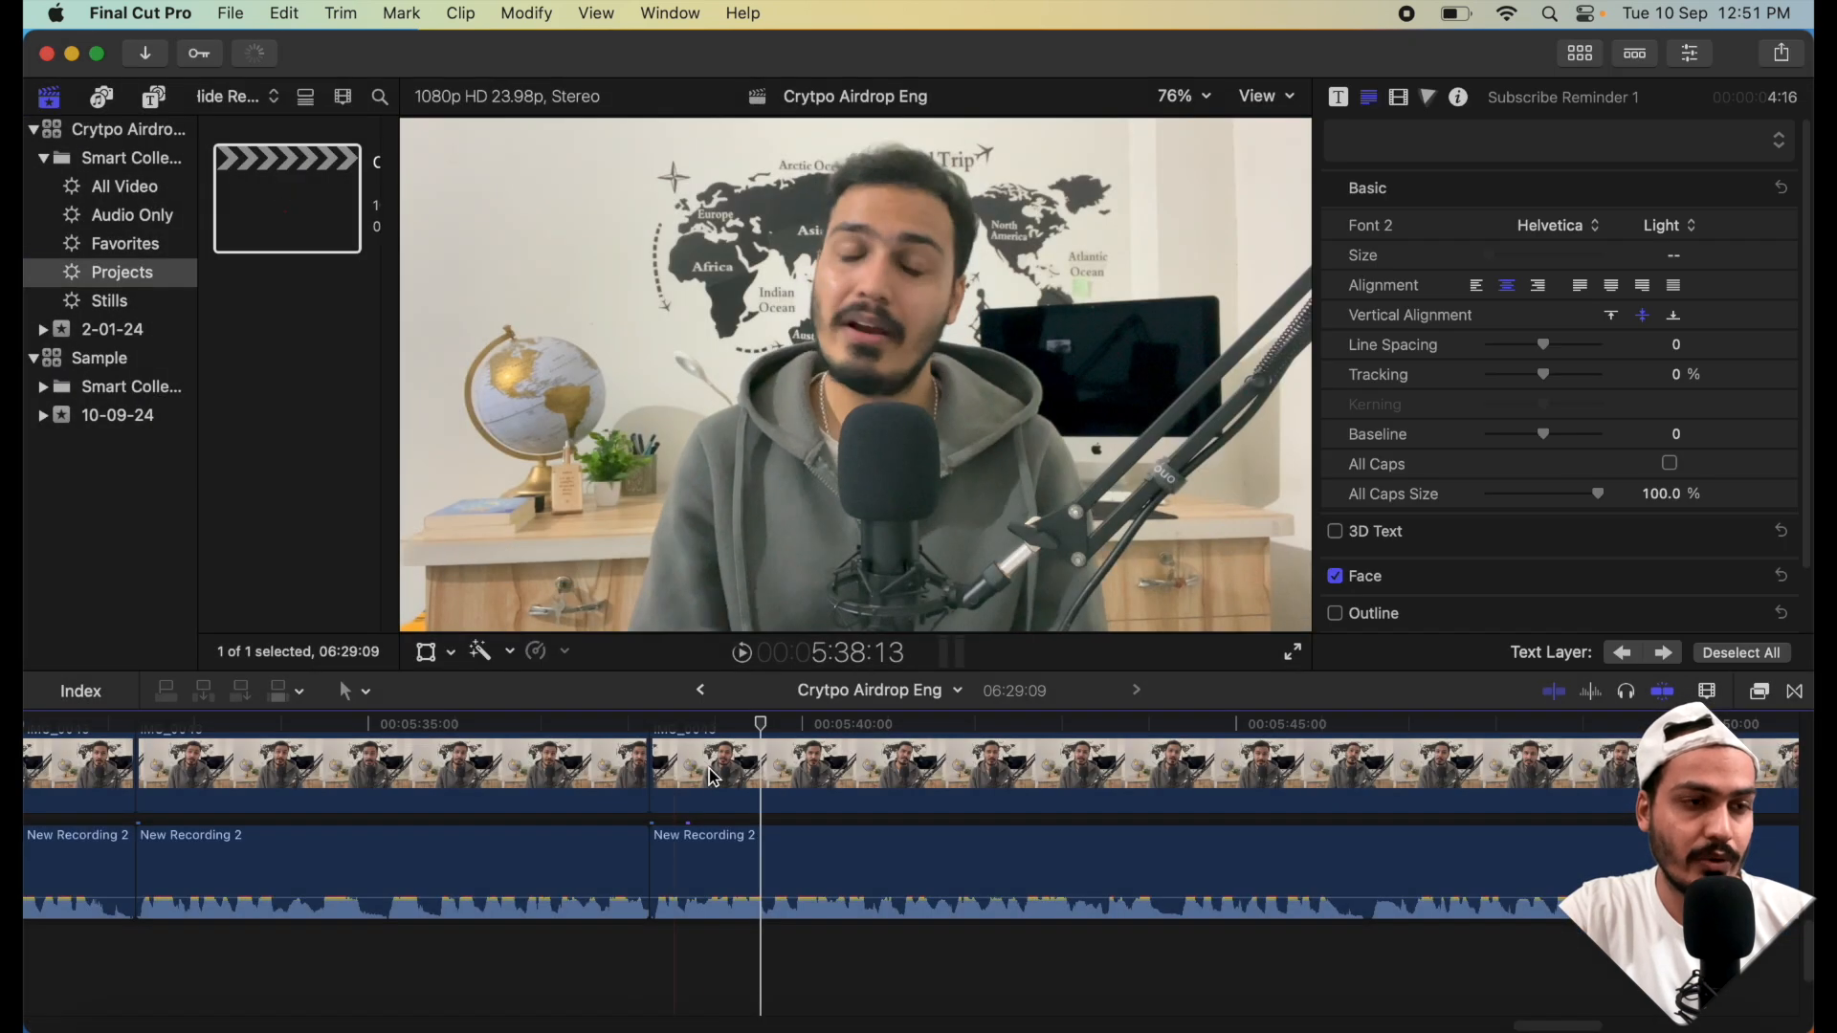
- Look through the Crytpo Airdrop Eng timeline from its late section back to the opening minute
scroll(749, 818, "up", 5)
scroll(330, 801, "left", 5)
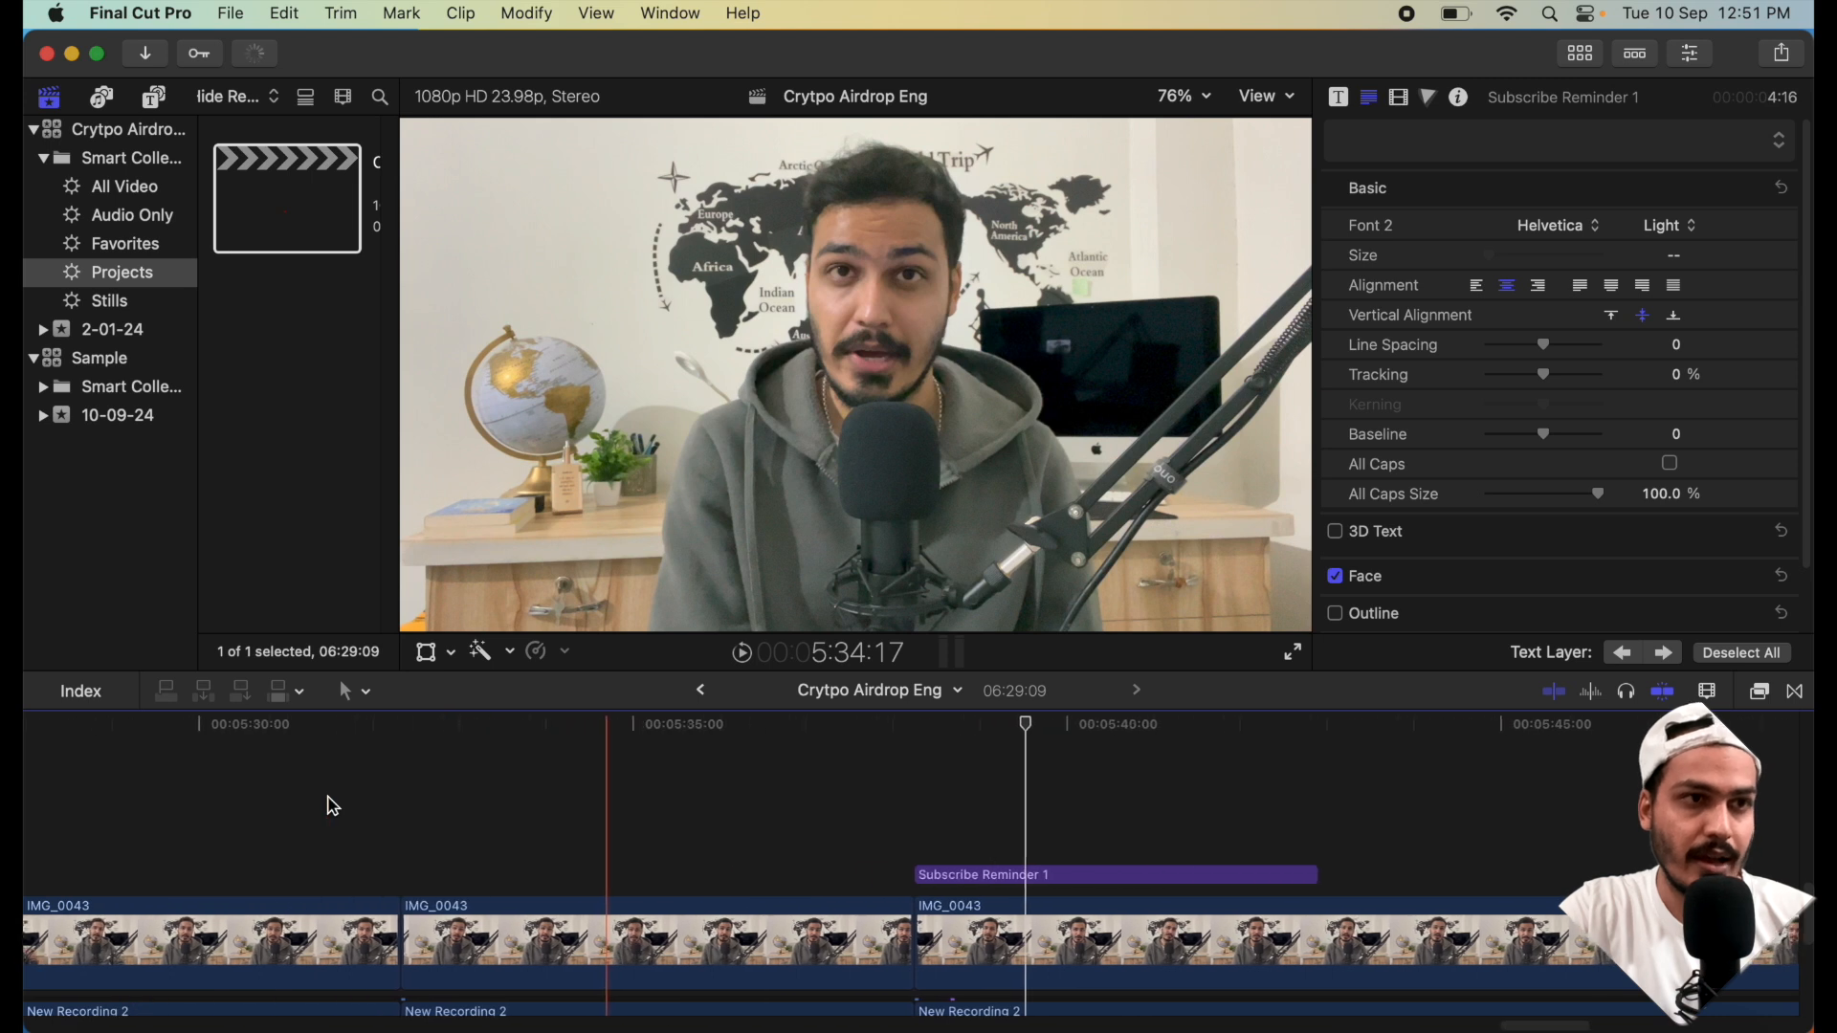
key("super+minus")
key("super+minus")
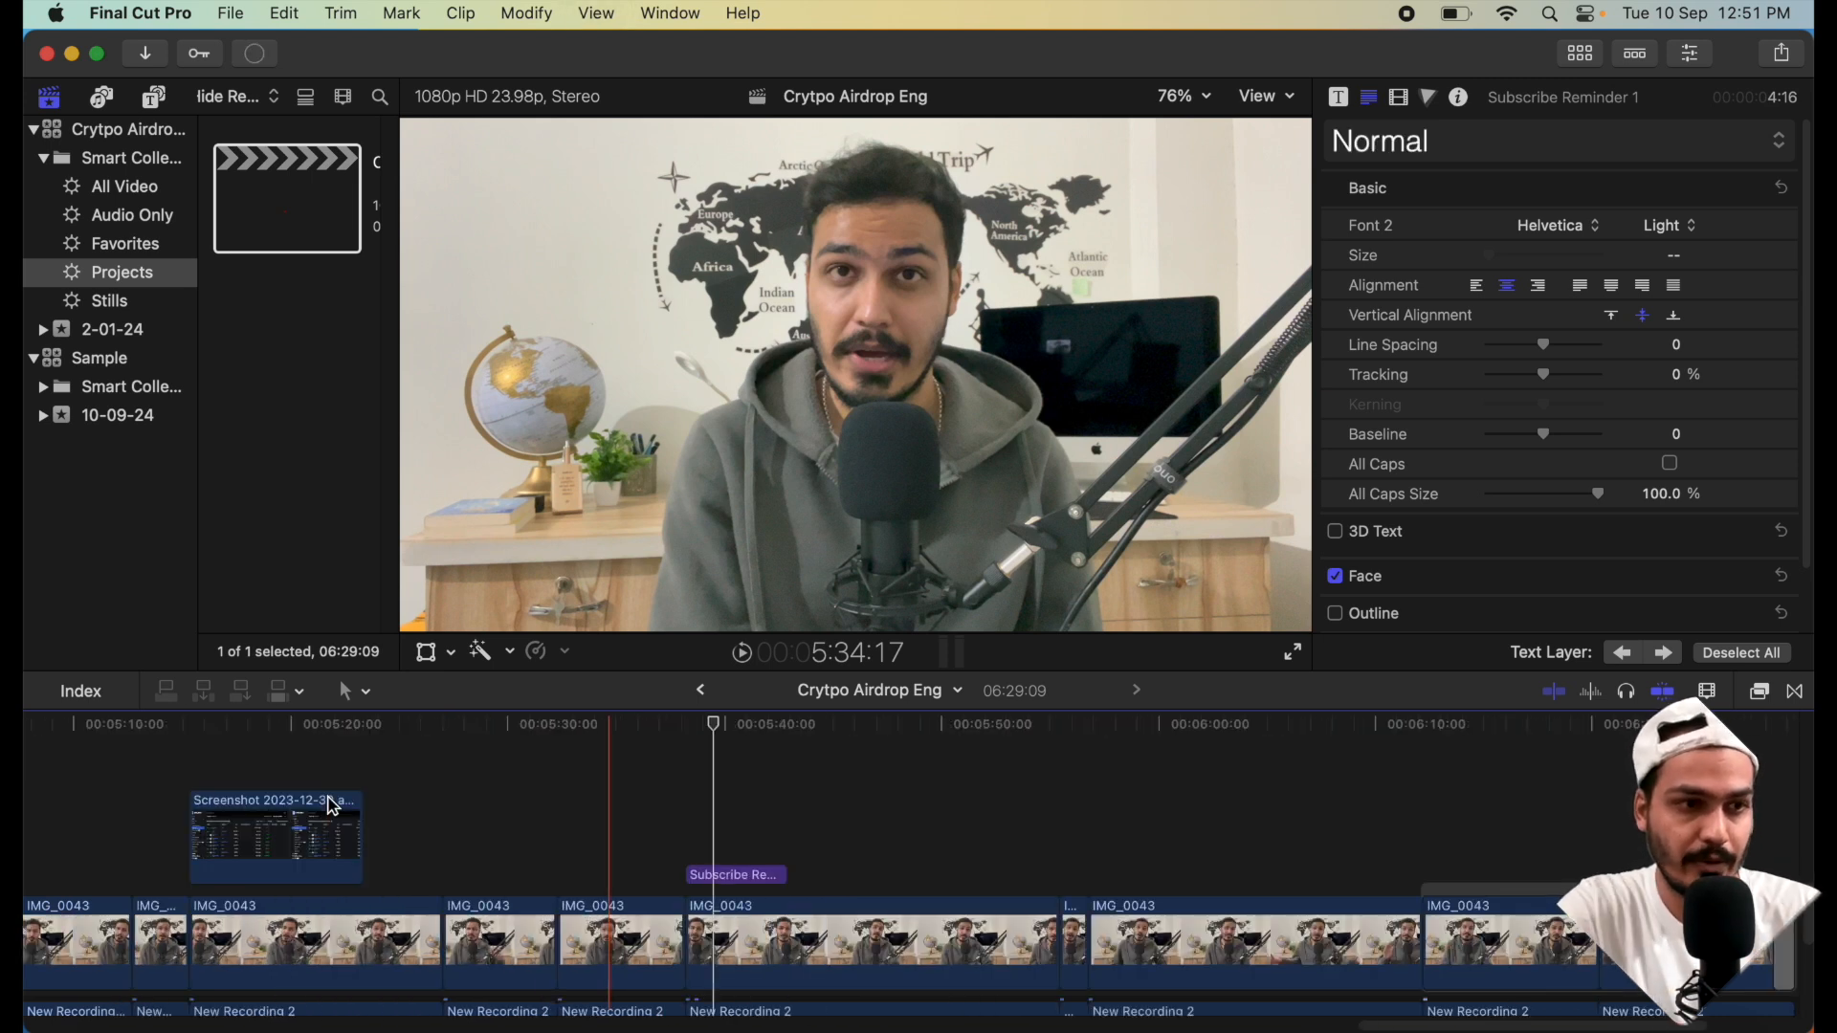
scroll(306, 806, "left", 15)
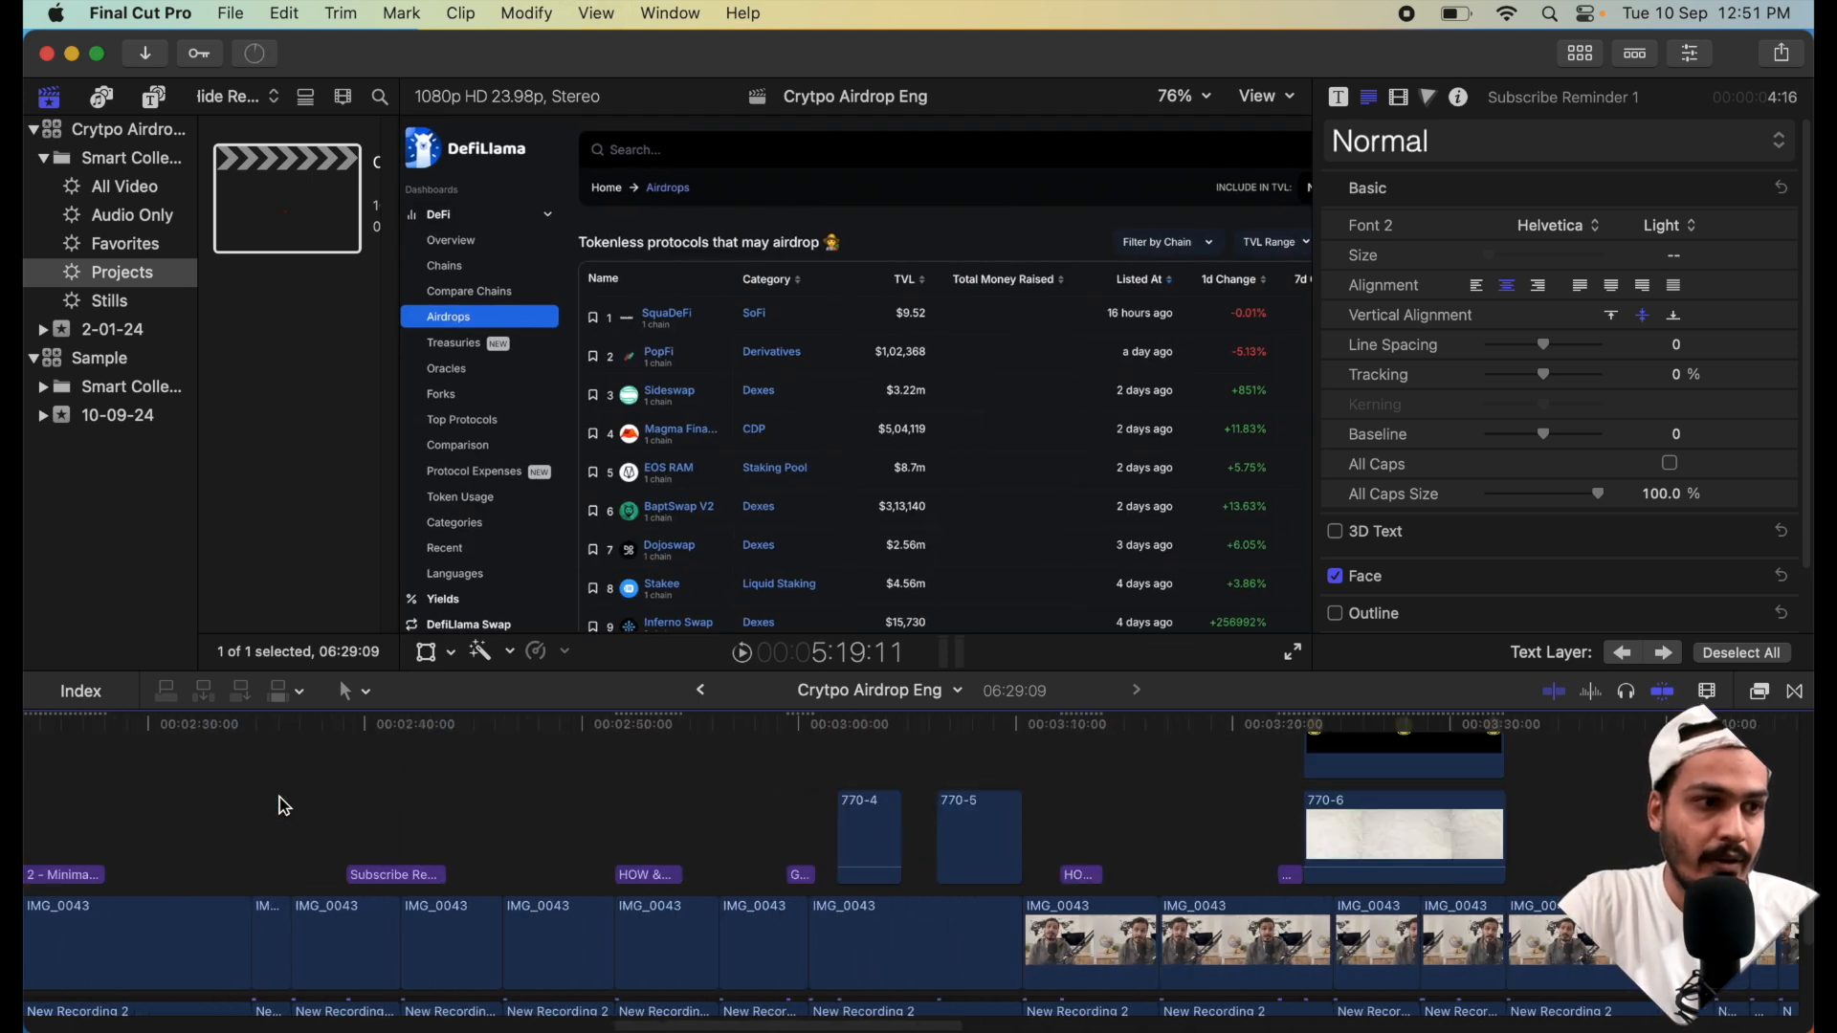
scroll(284, 806, "left", 8)
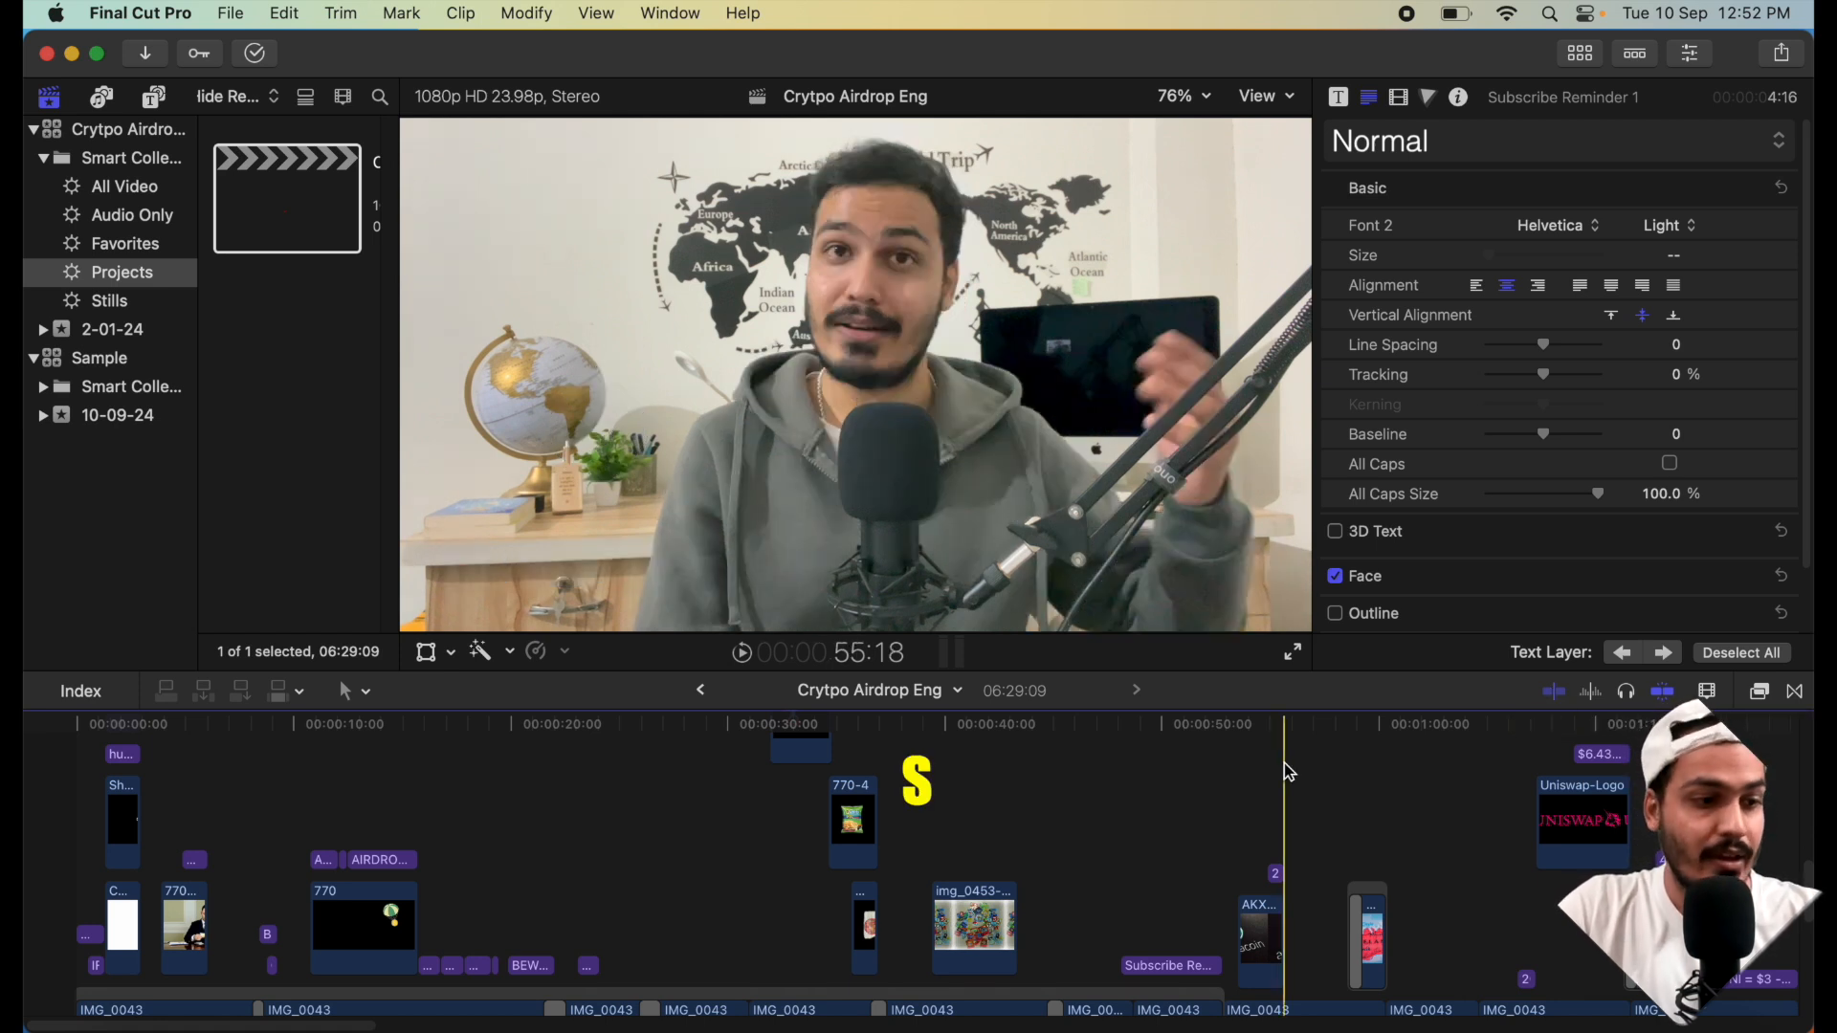
- Turn off skimming in the timeline and turn it back on
key("s")
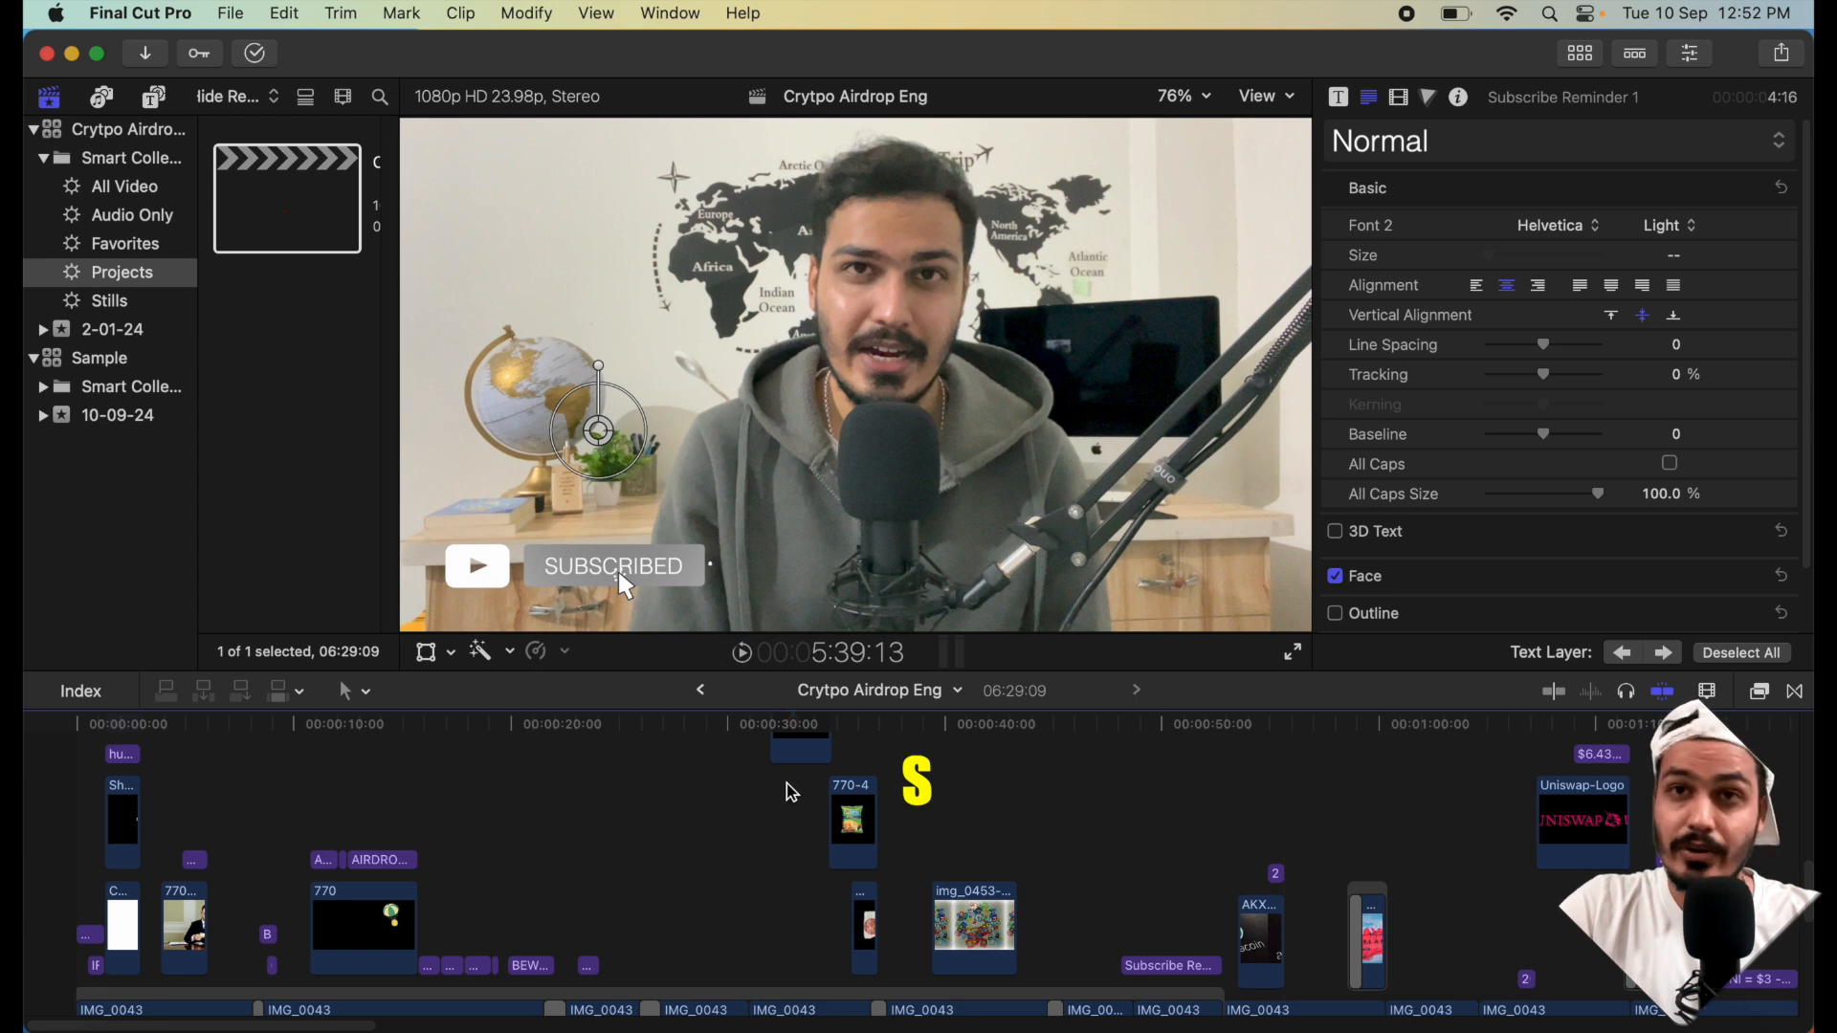
scroll(793, 793, "up", 2)
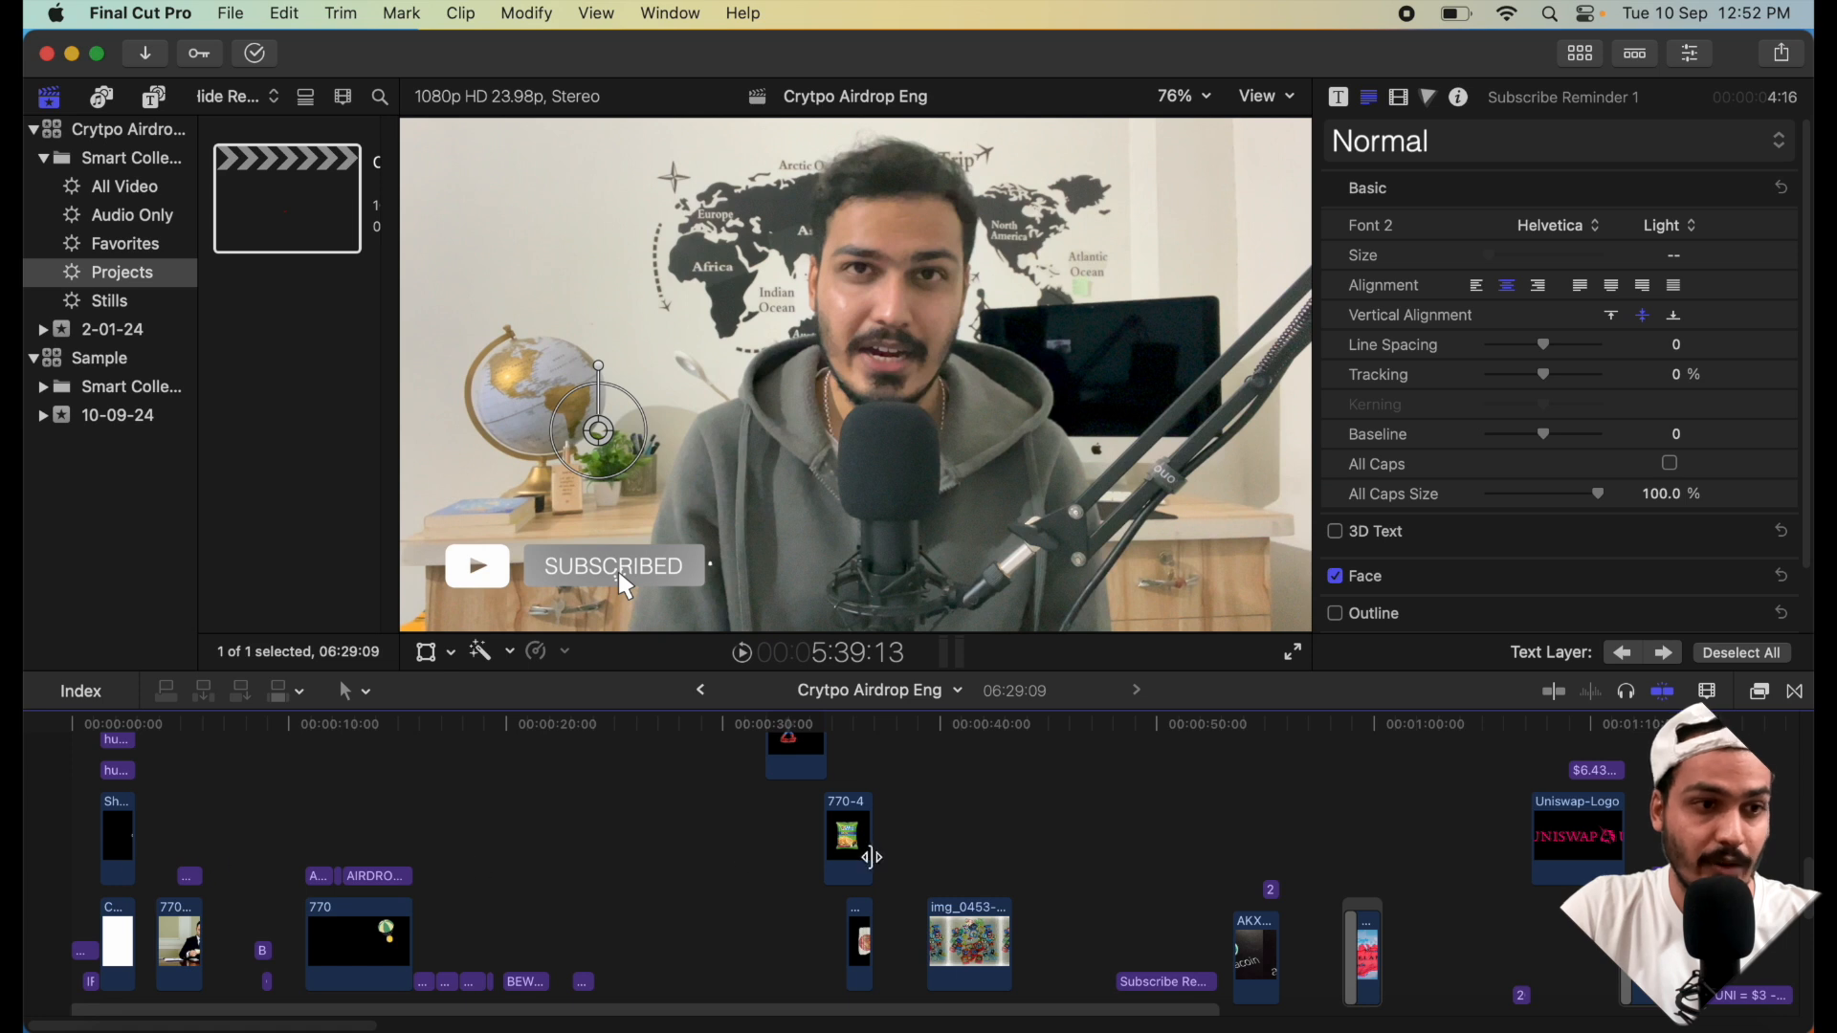
scroll(824, 821, "down", 3)
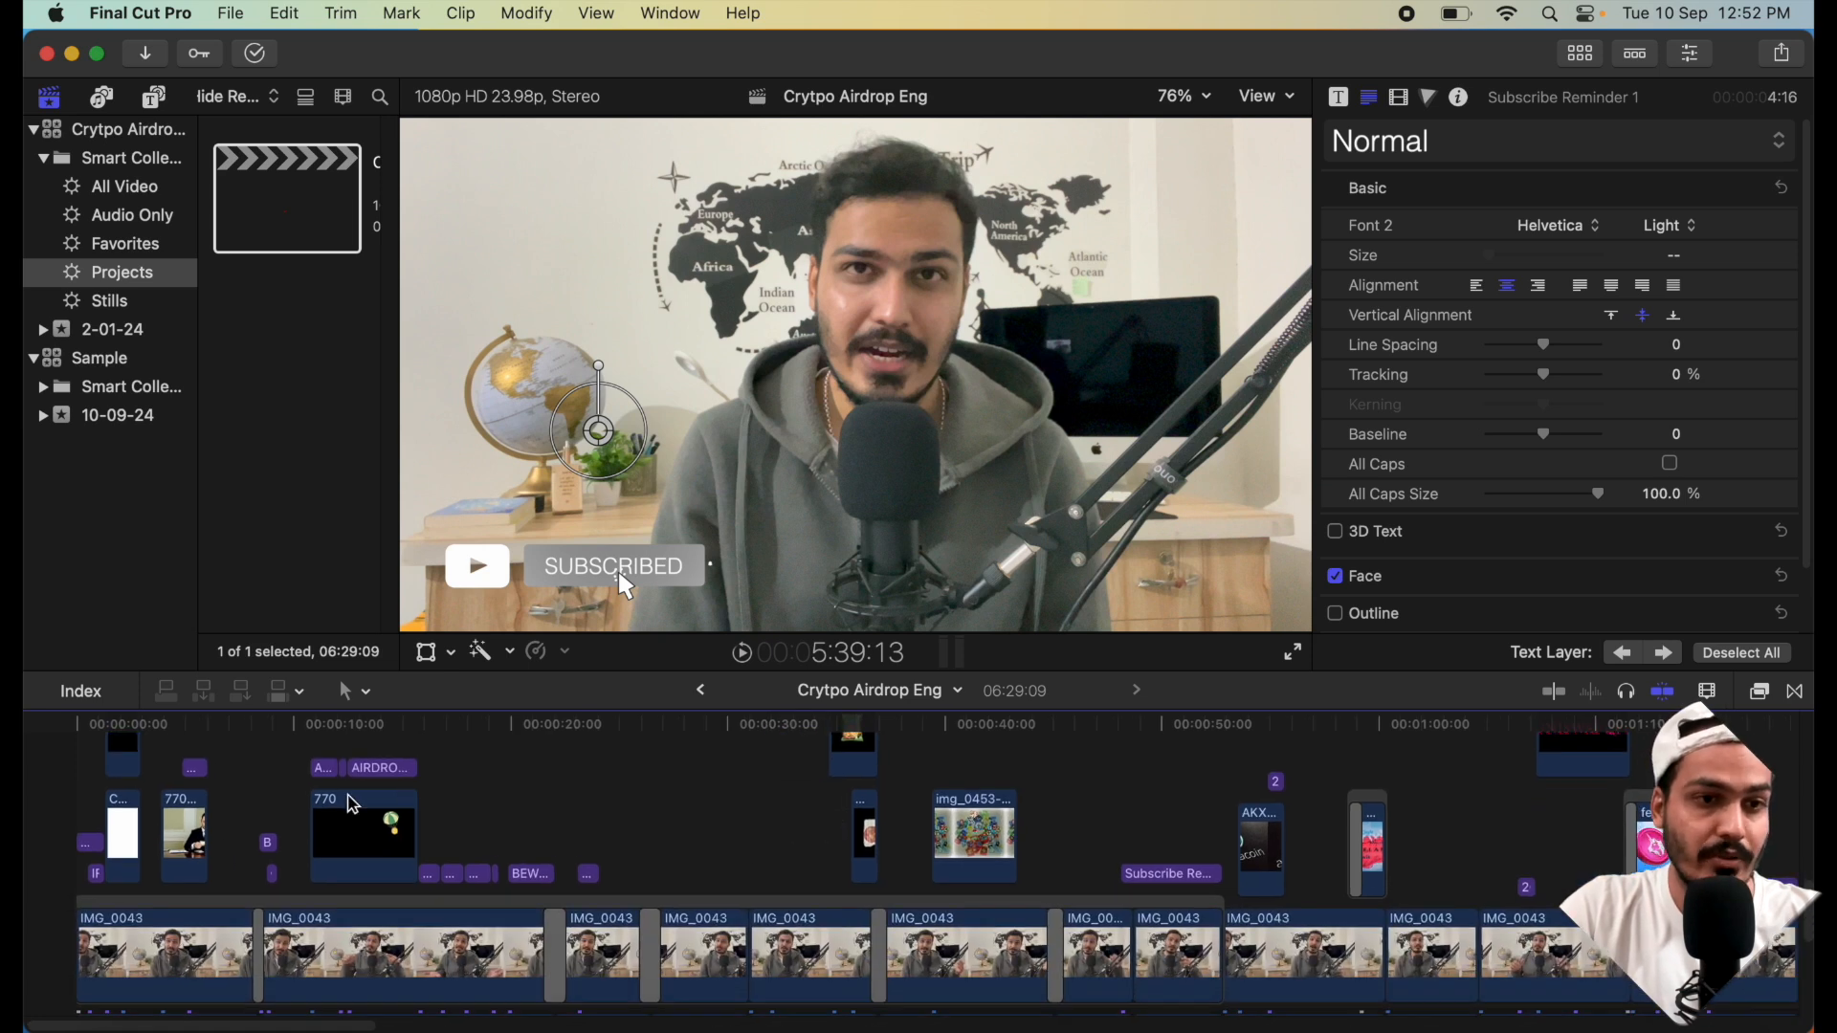
scroll(947, 817, "up", 3)
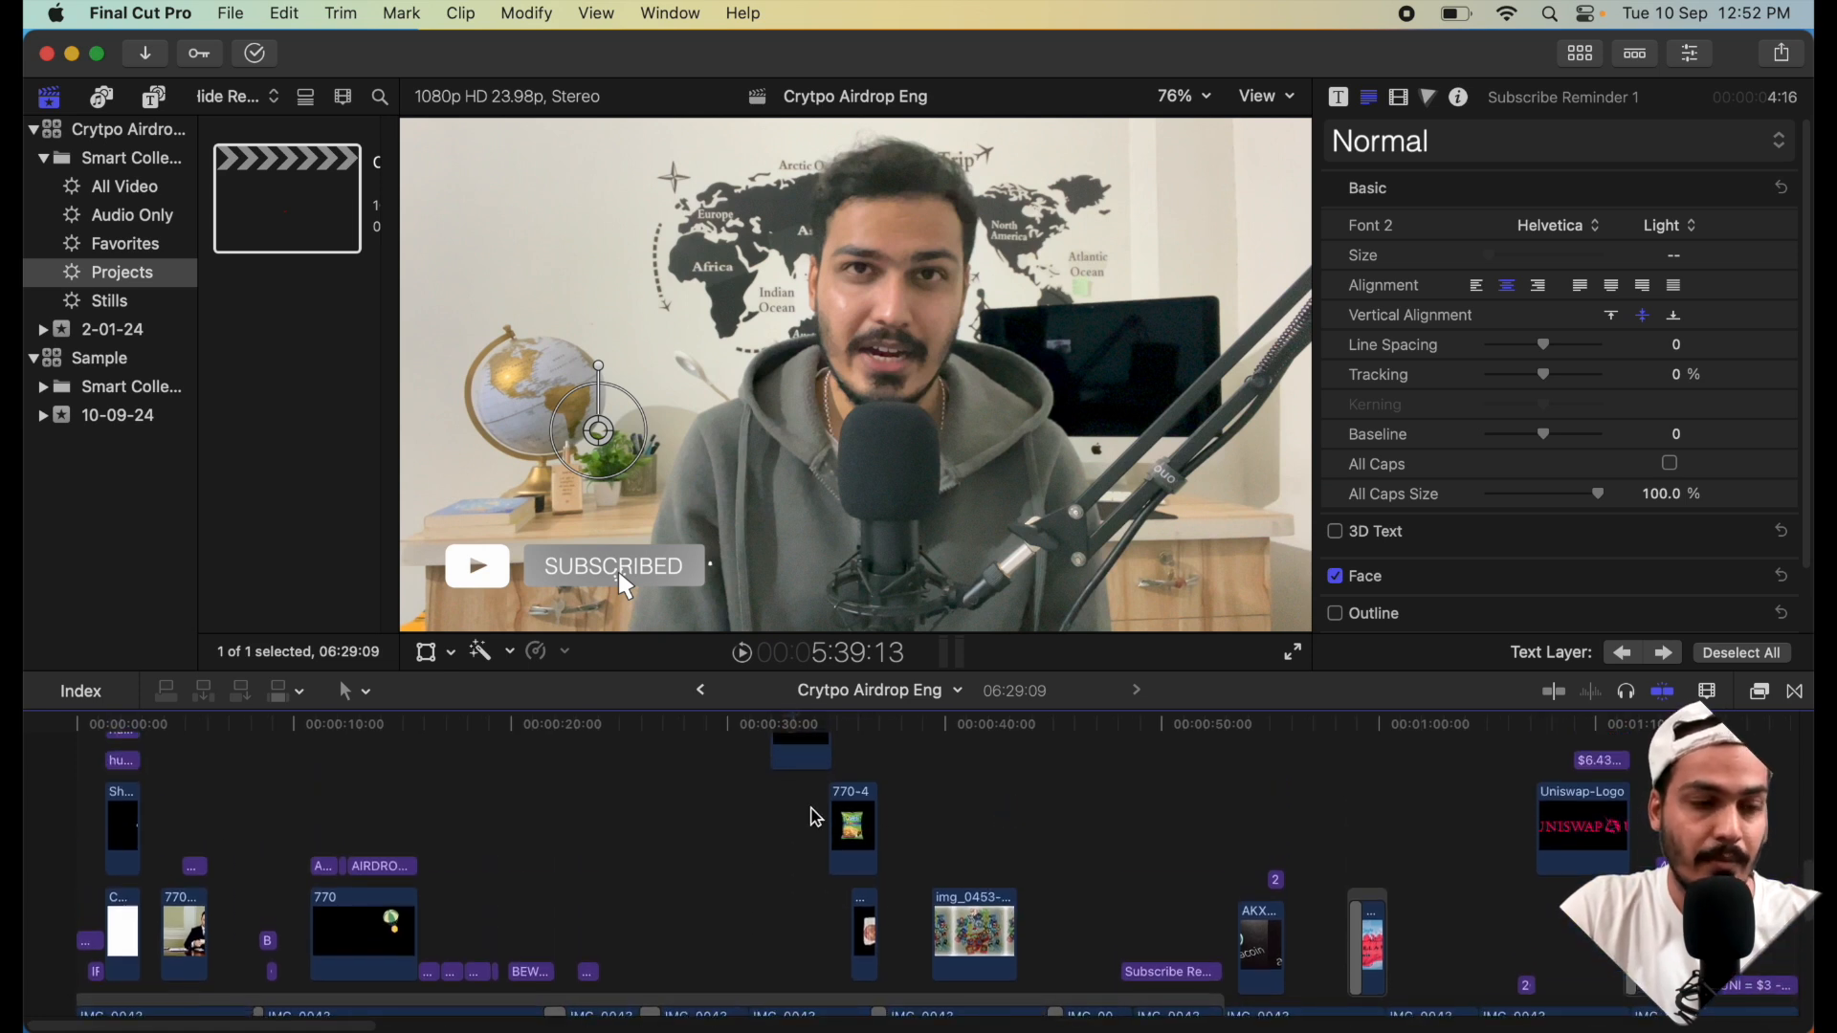
key("s")
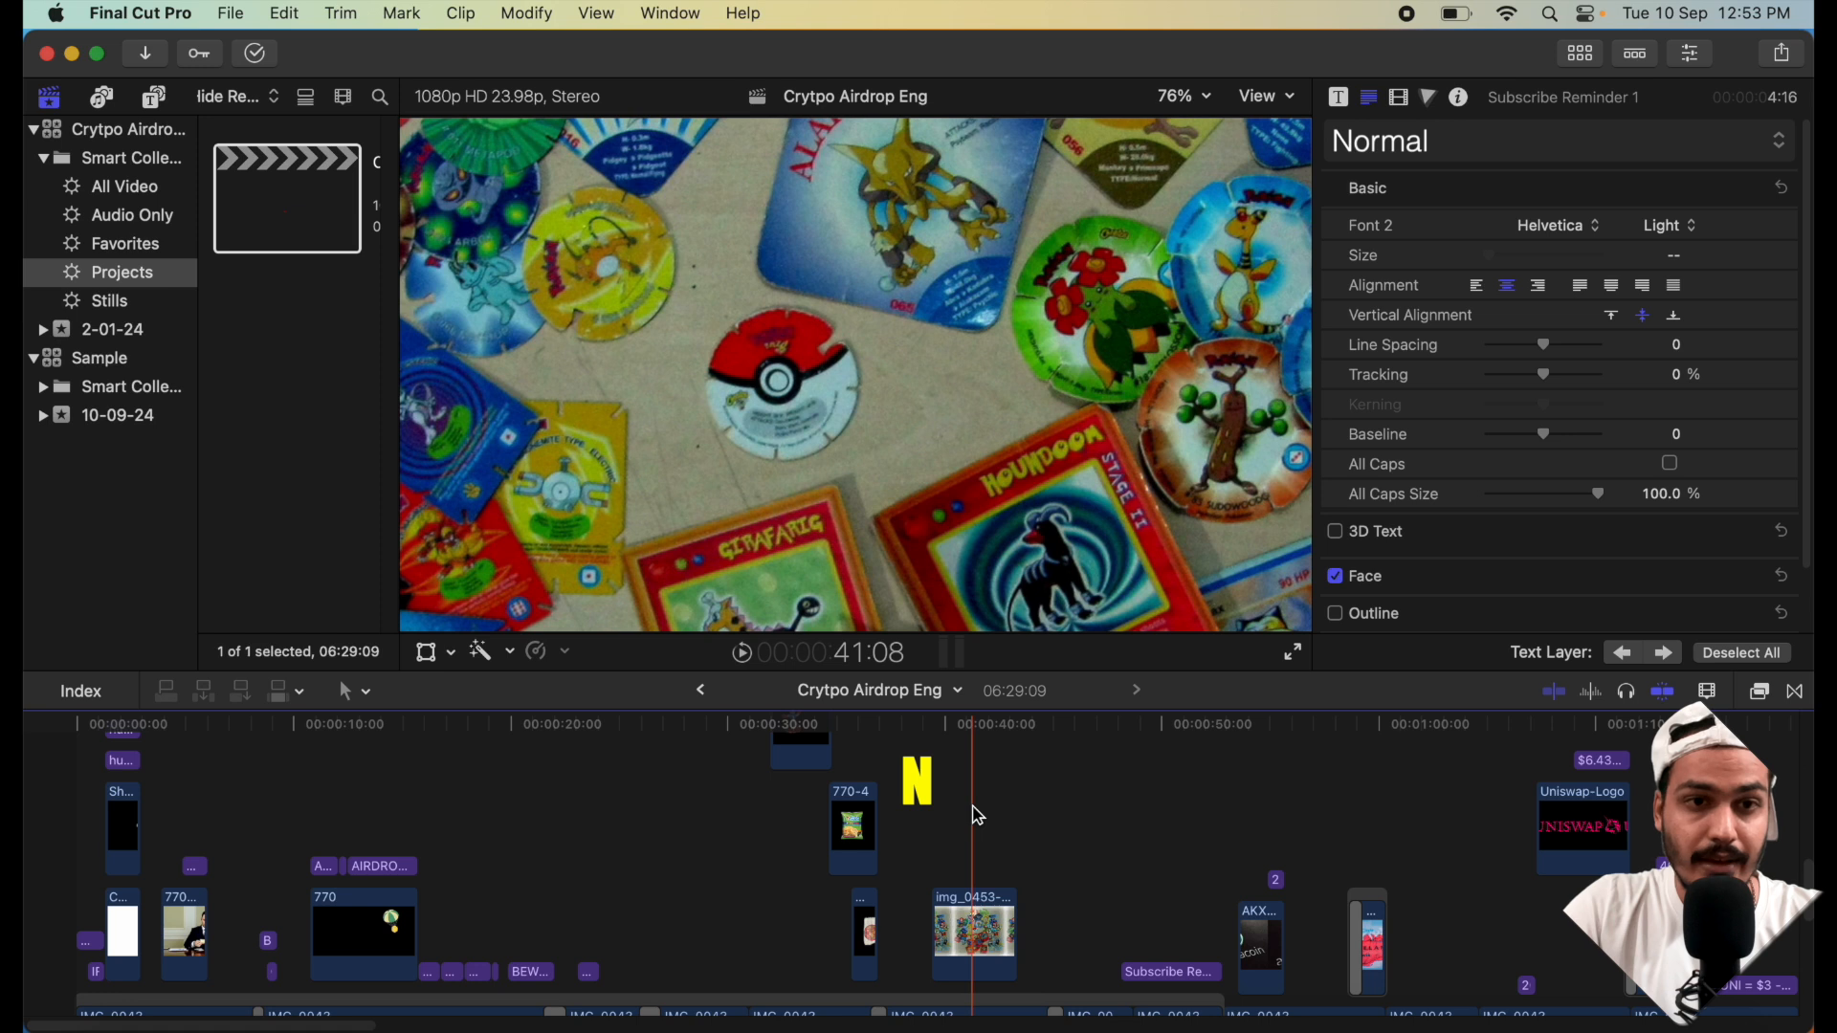
- Turn off snapping in the timeline and look over the layered tracks in the opening minute
scroll(976, 816, "down", 3)
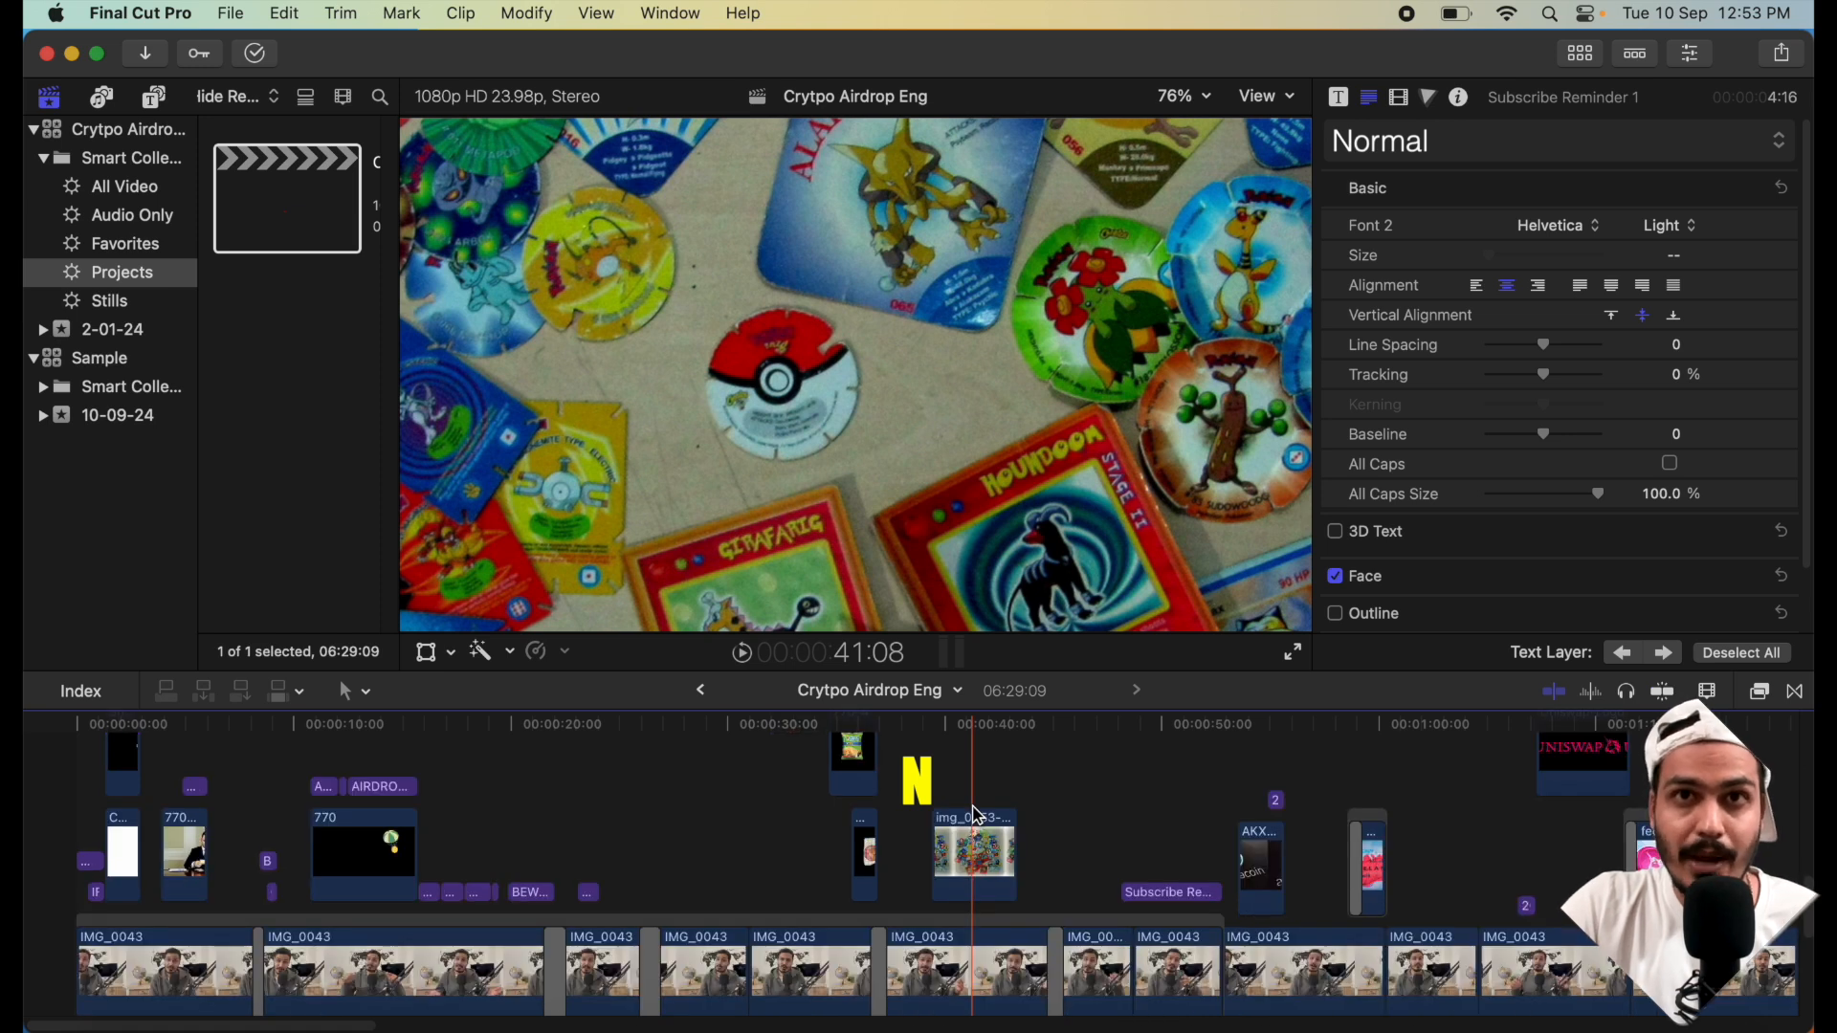
scroll(977, 816, "down", 2)
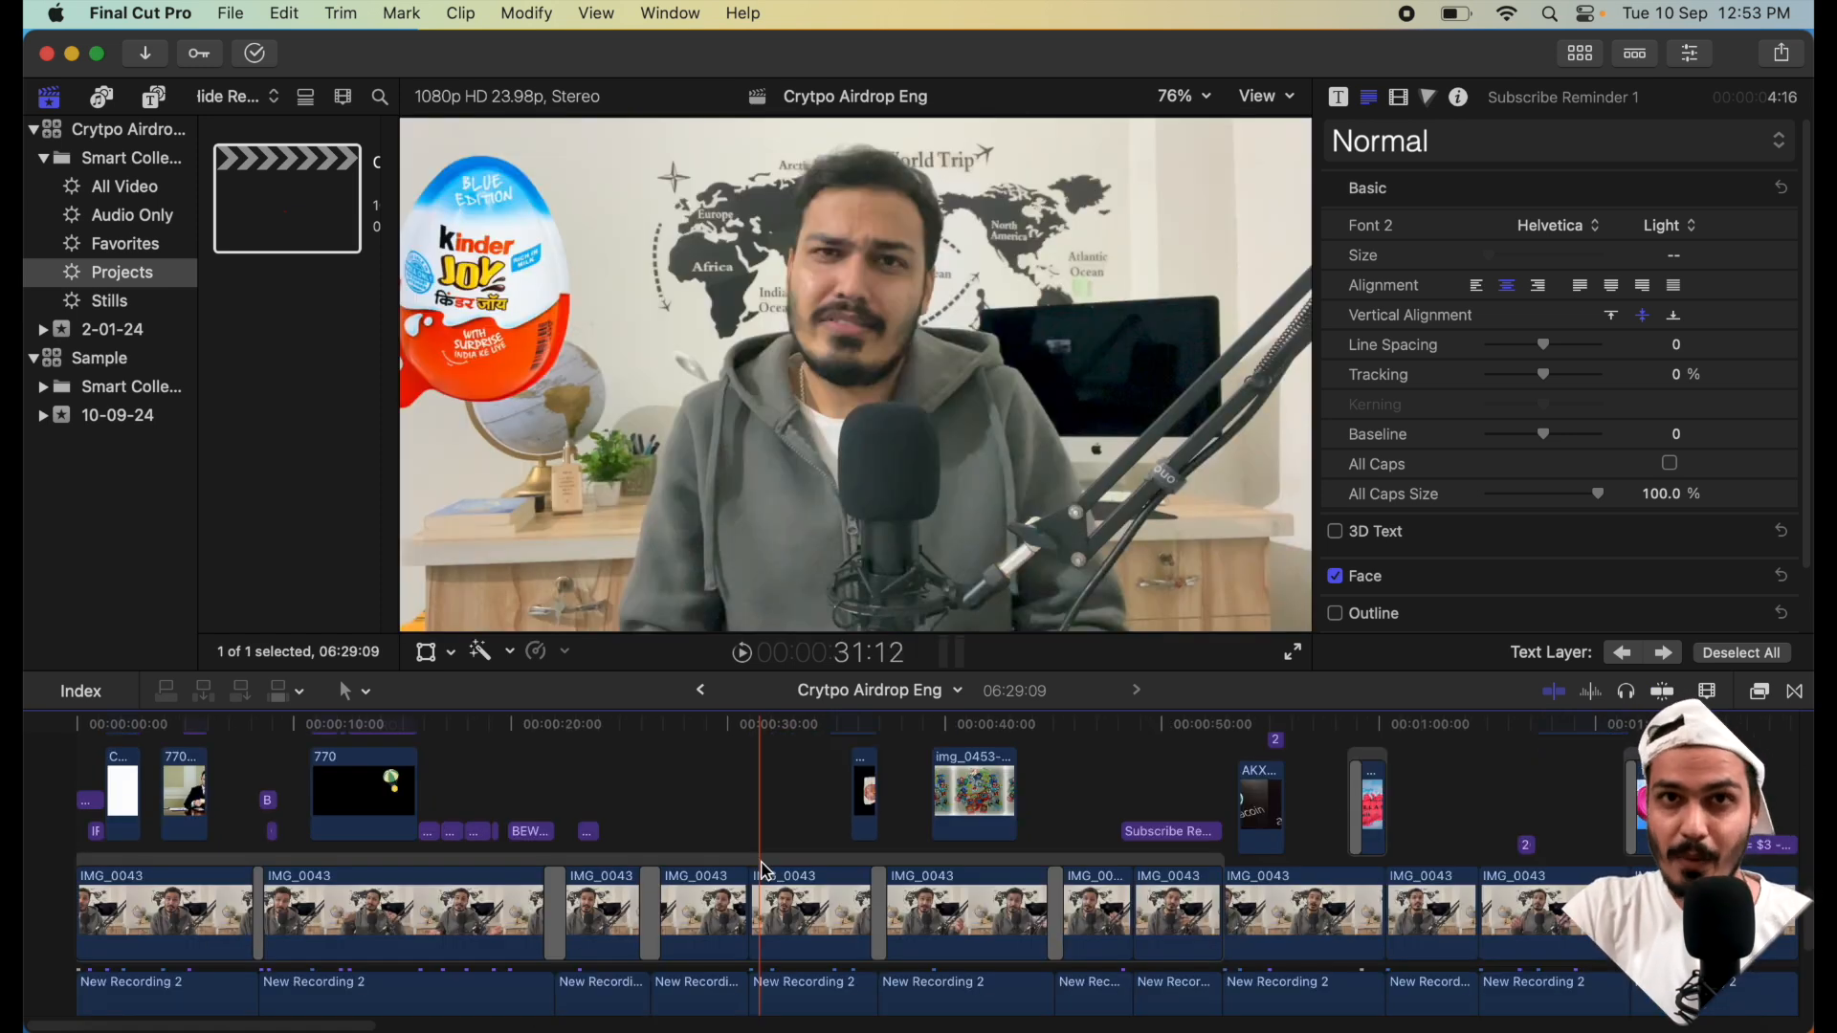
scroll(765, 871, "up", 2)
scroll(765, 870, "right", 3)
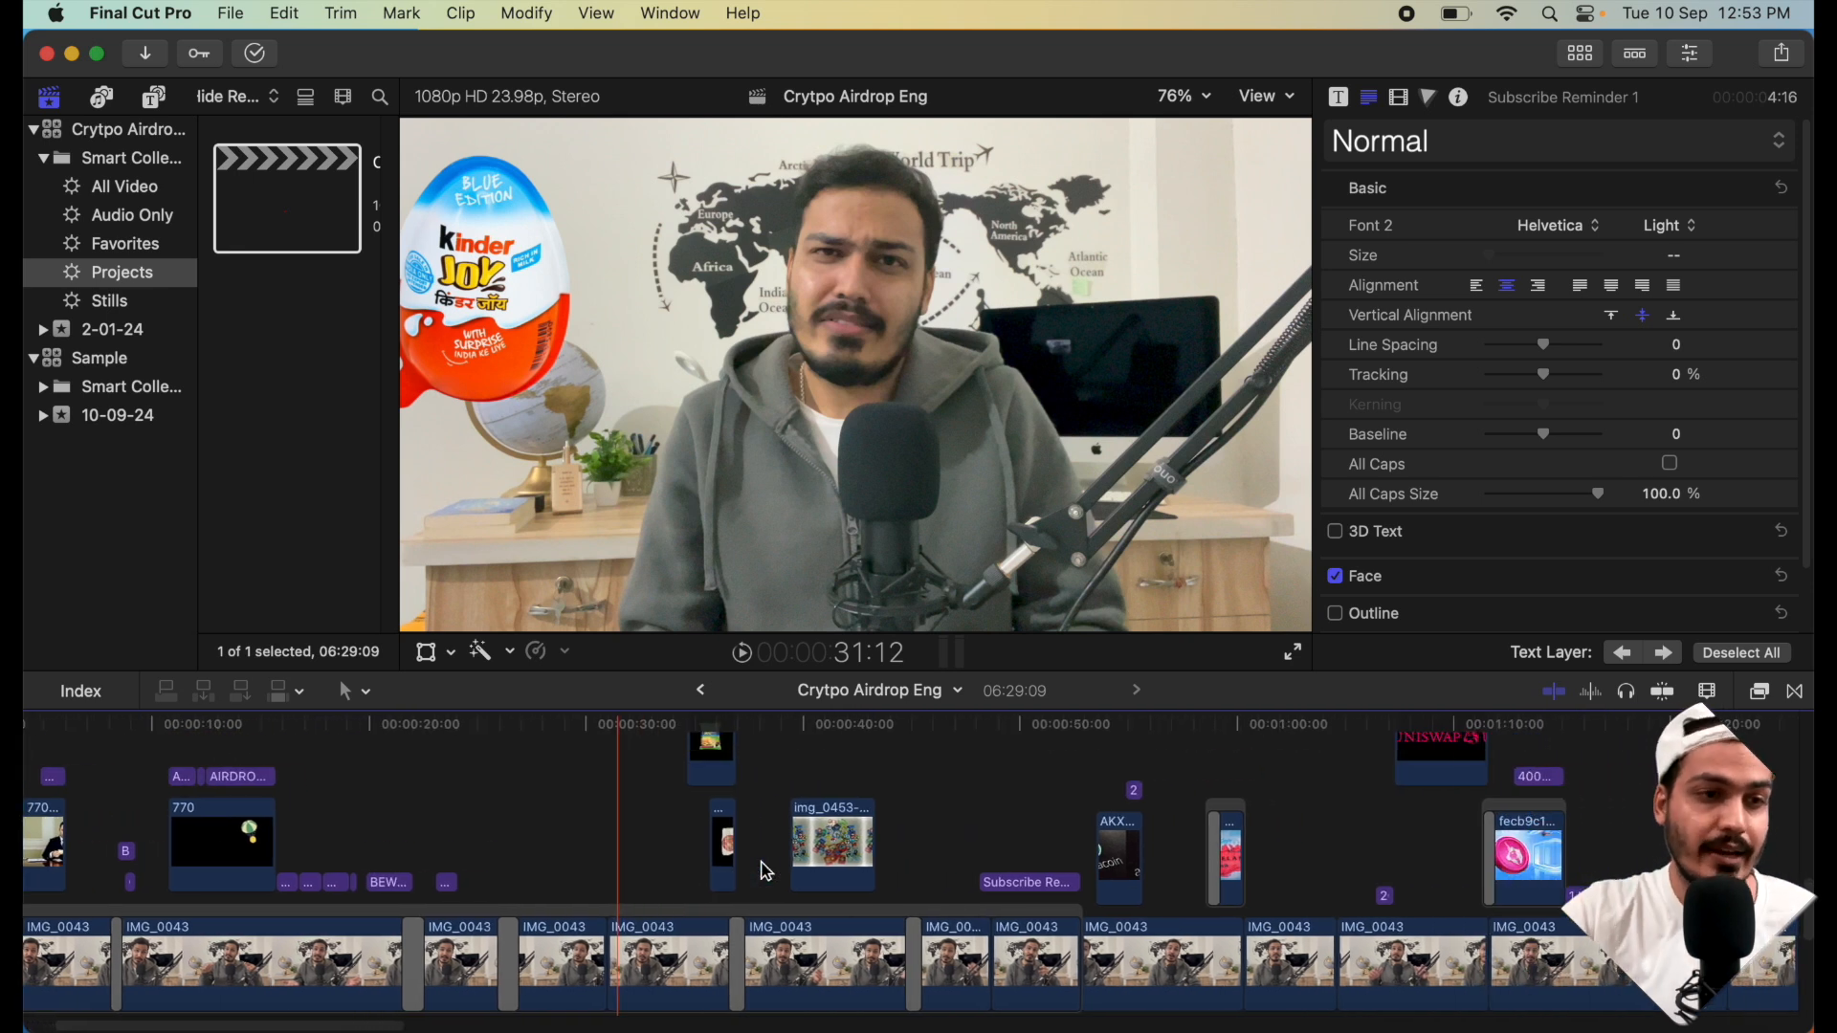
scroll(765, 871, "down", 1)
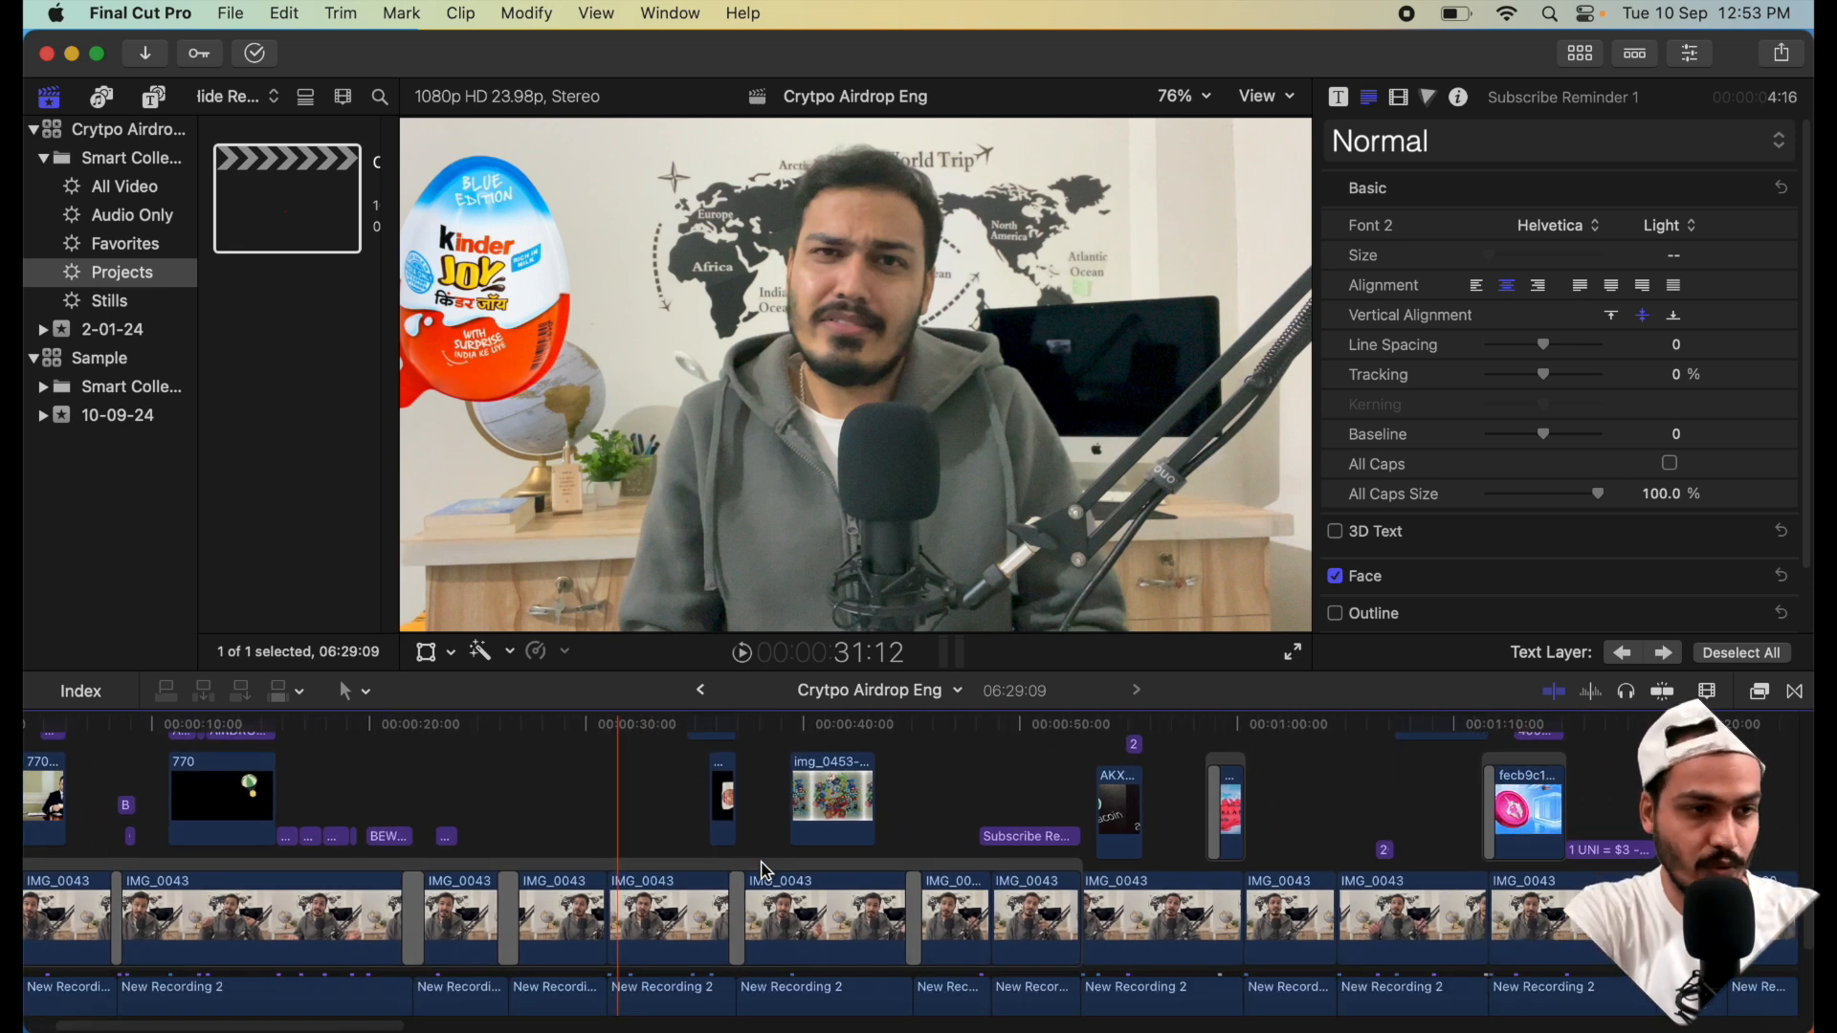
- Zoom the timeline in and out around the 31-second mark, finishing at a close-up view
key("super+equal")
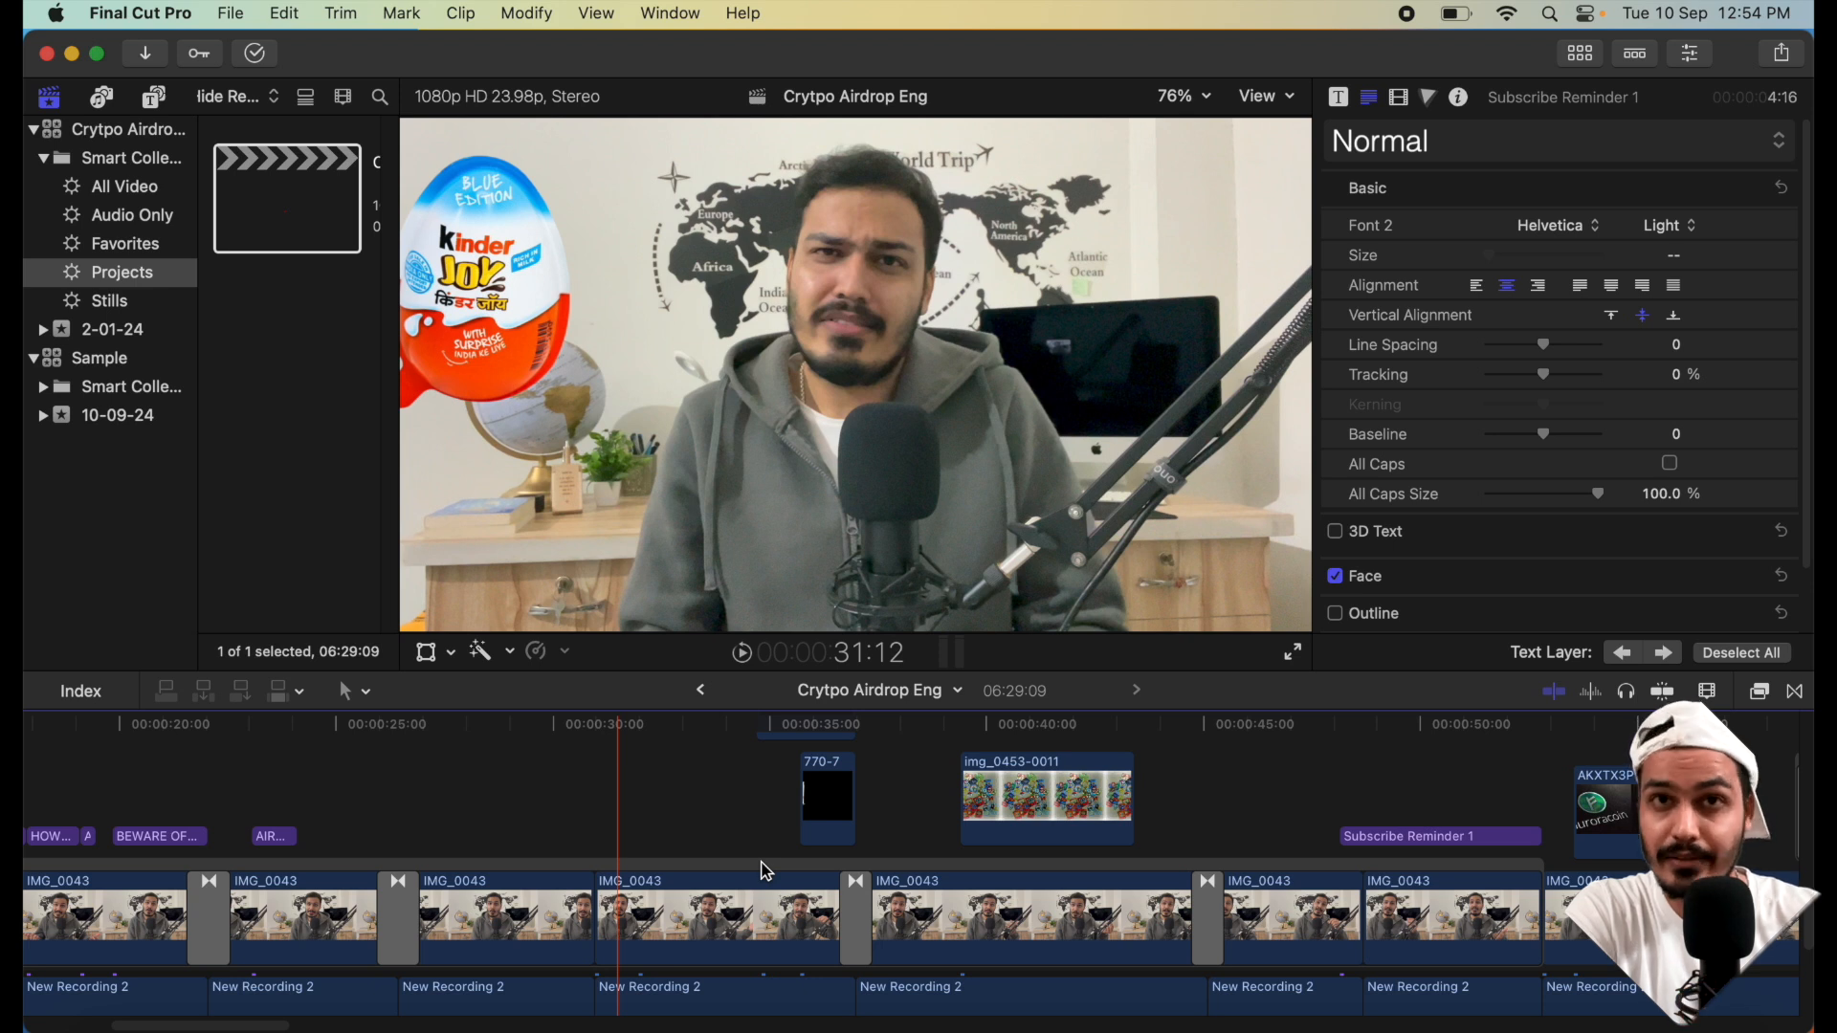
key("super+equal")
key("super+equal")
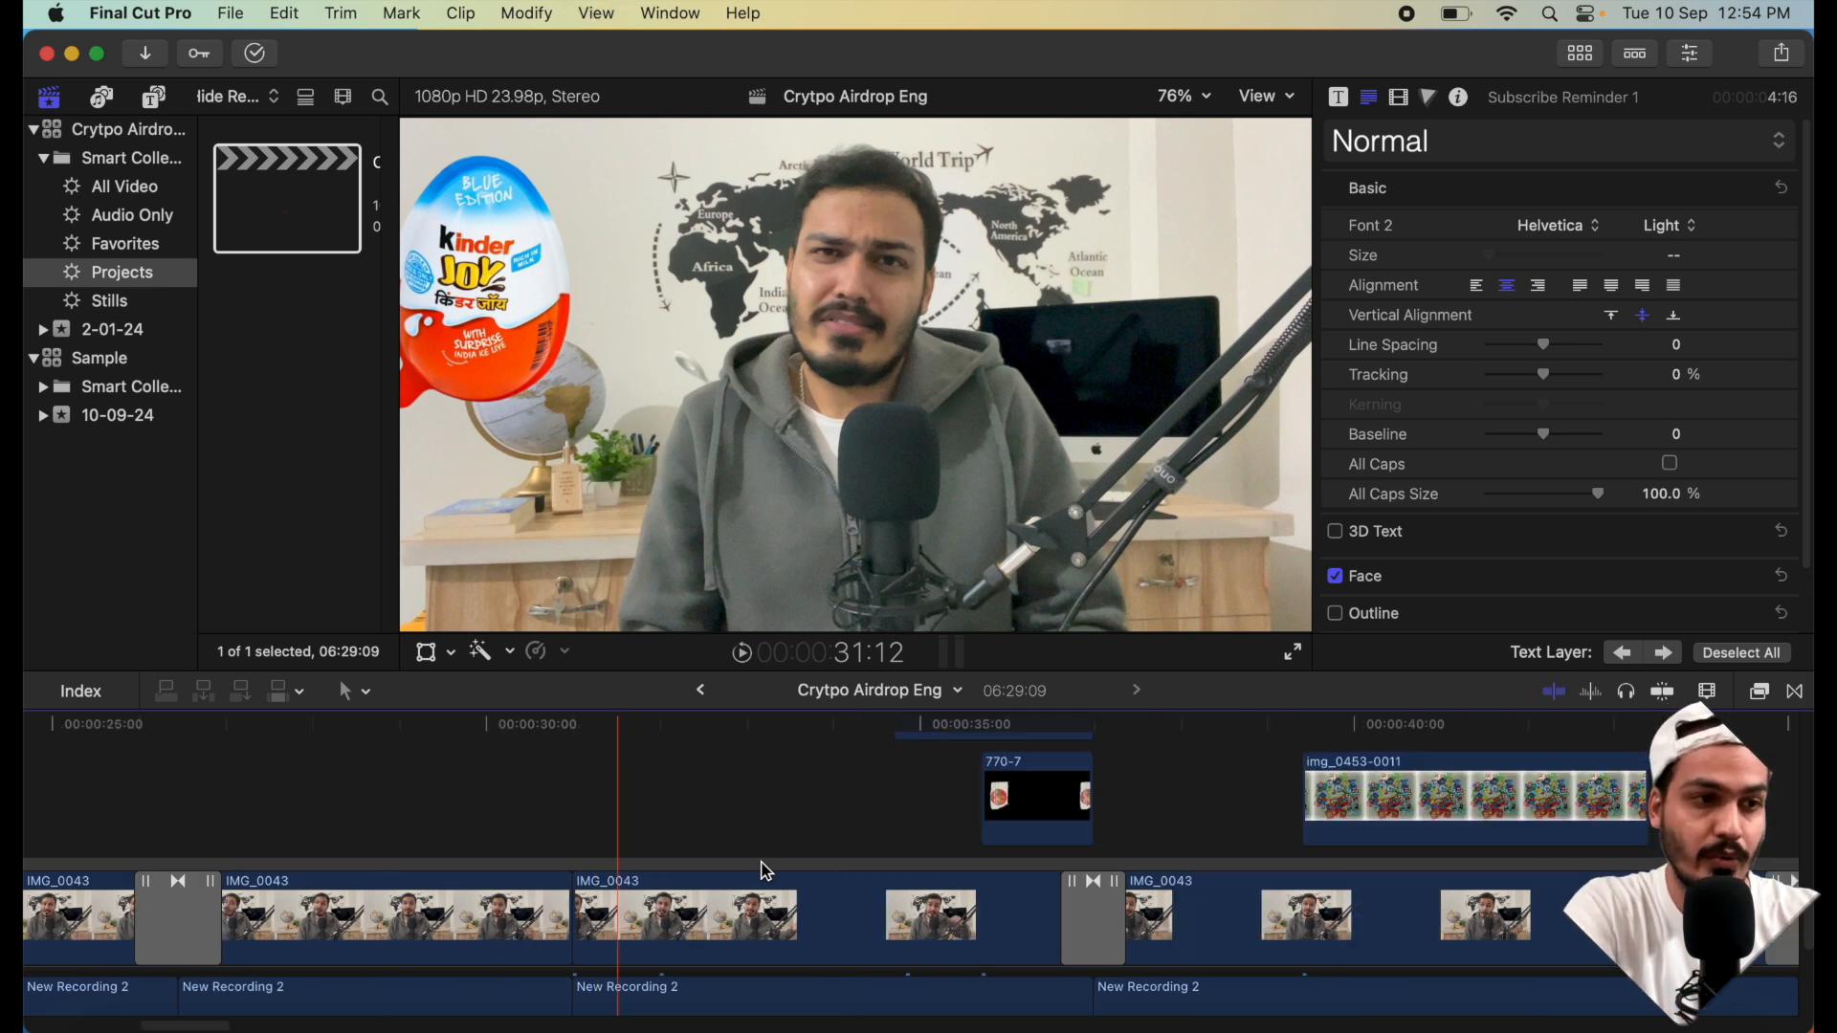
key("super+minus")
key("super+minus")
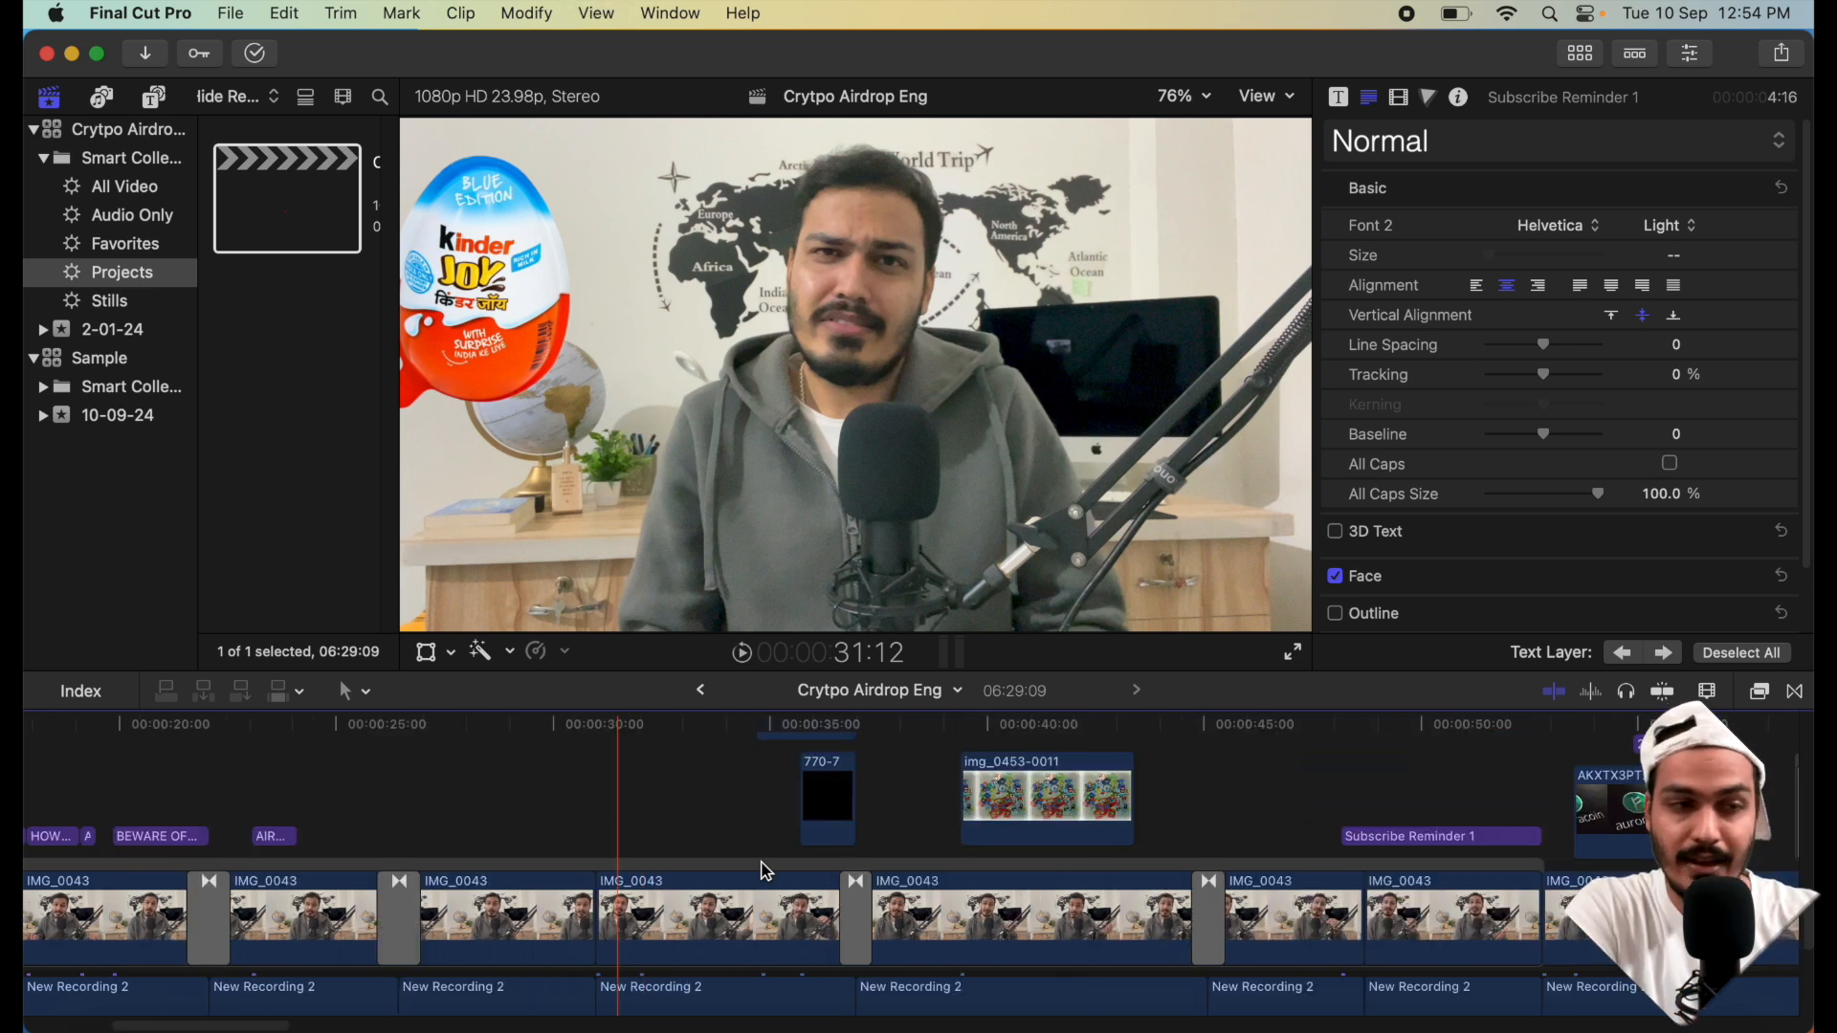
key("super+equal")
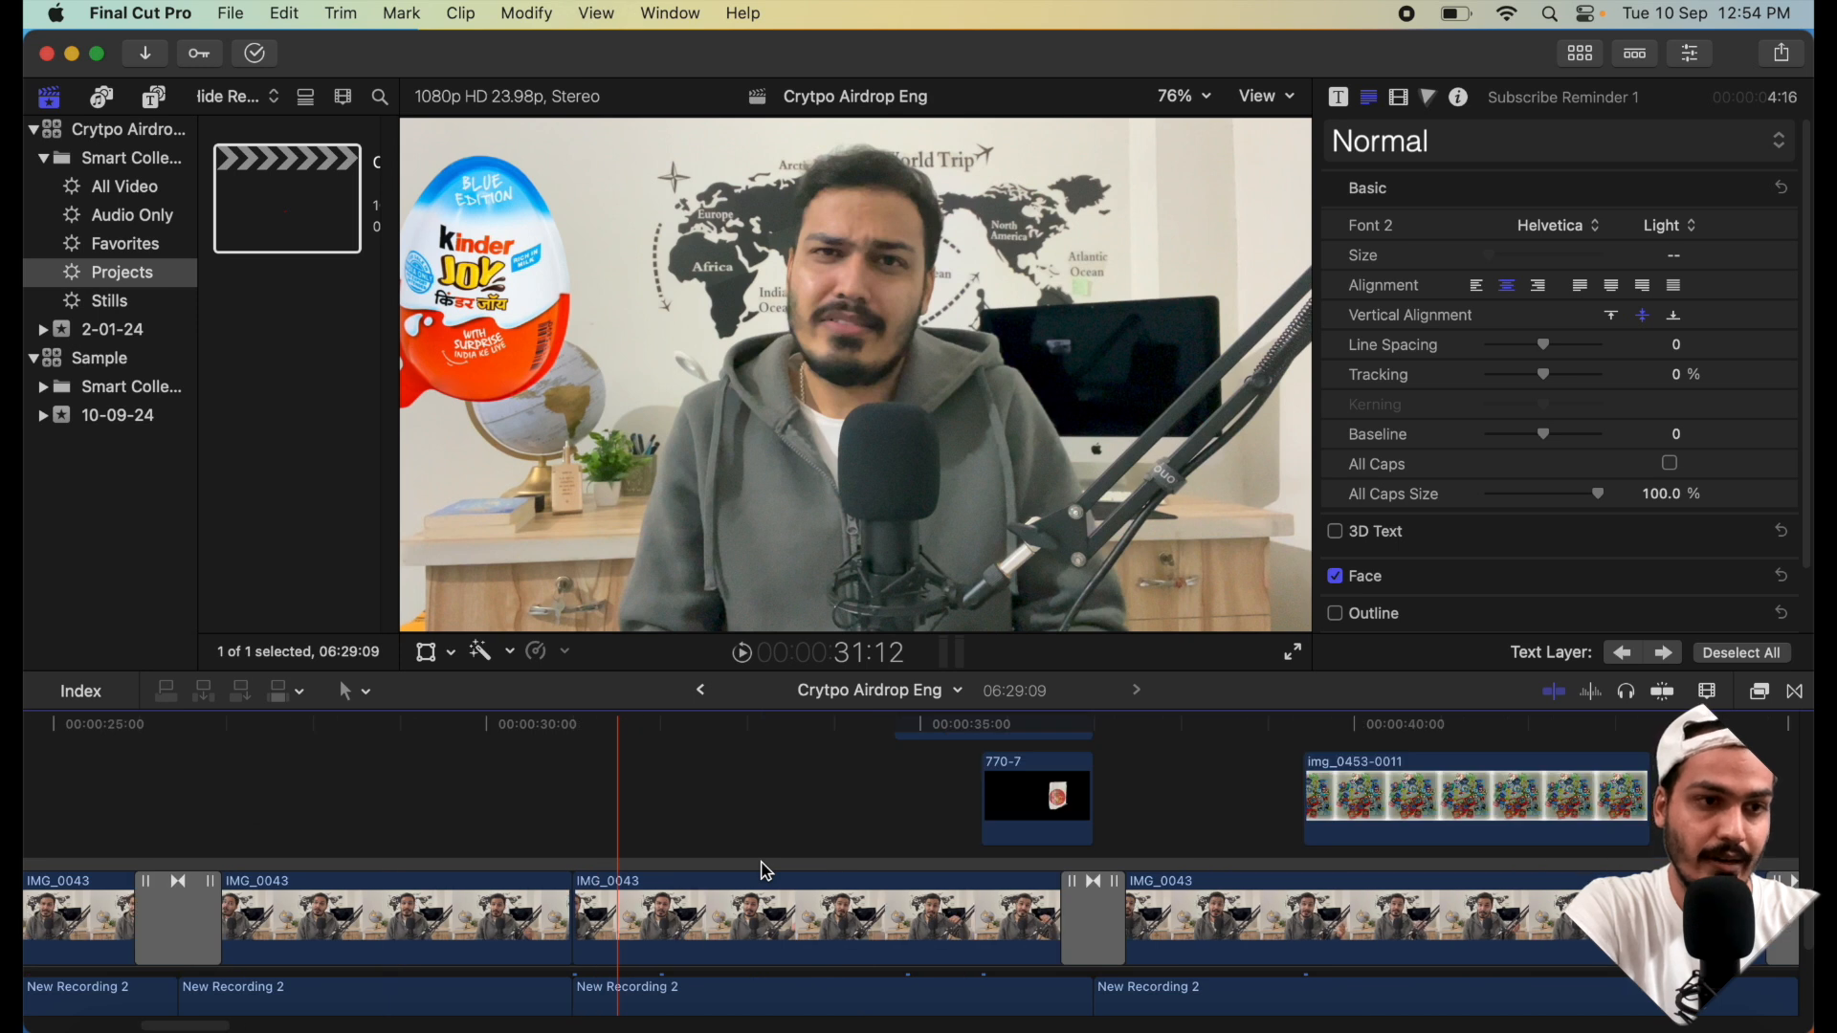
key("super+equal")
- Examine the video transition and the audio cut near 37 seconds, including the tracks above and below them
scroll(766, 870, "right", 8)
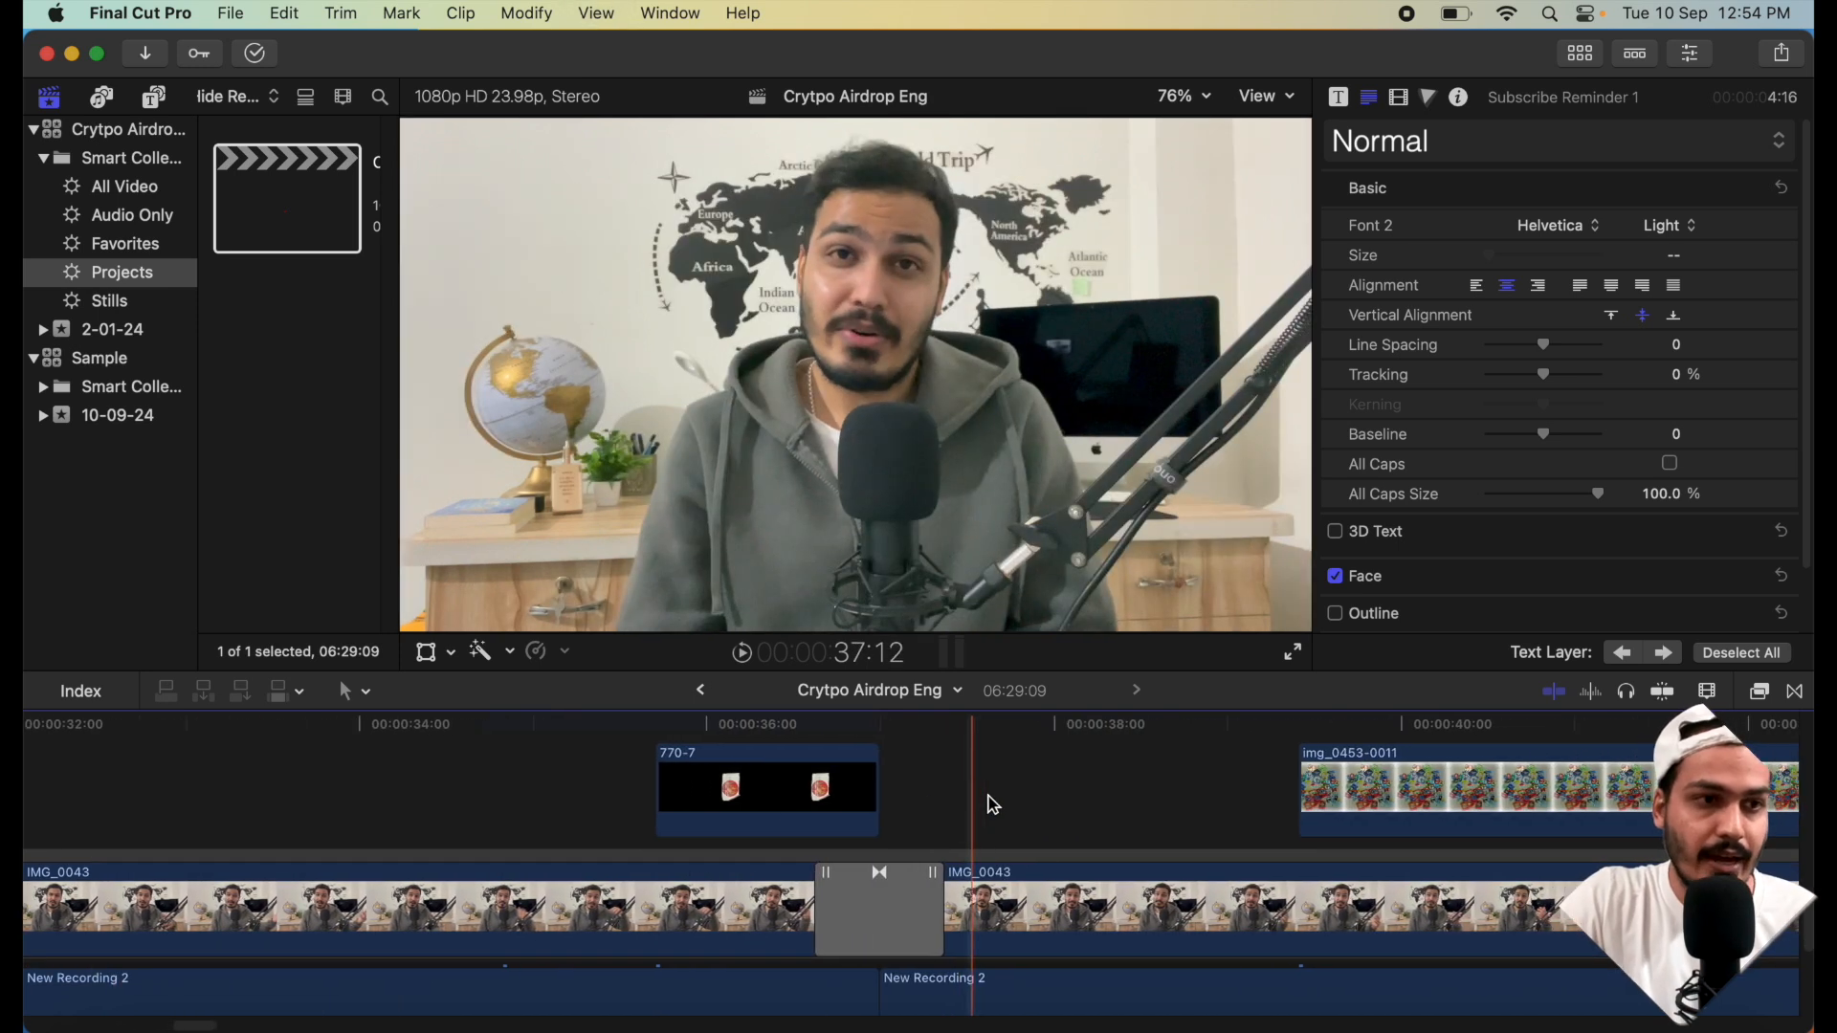
scroll(989, 800, "up", 1)
scroll(798, 831, "down", 3)
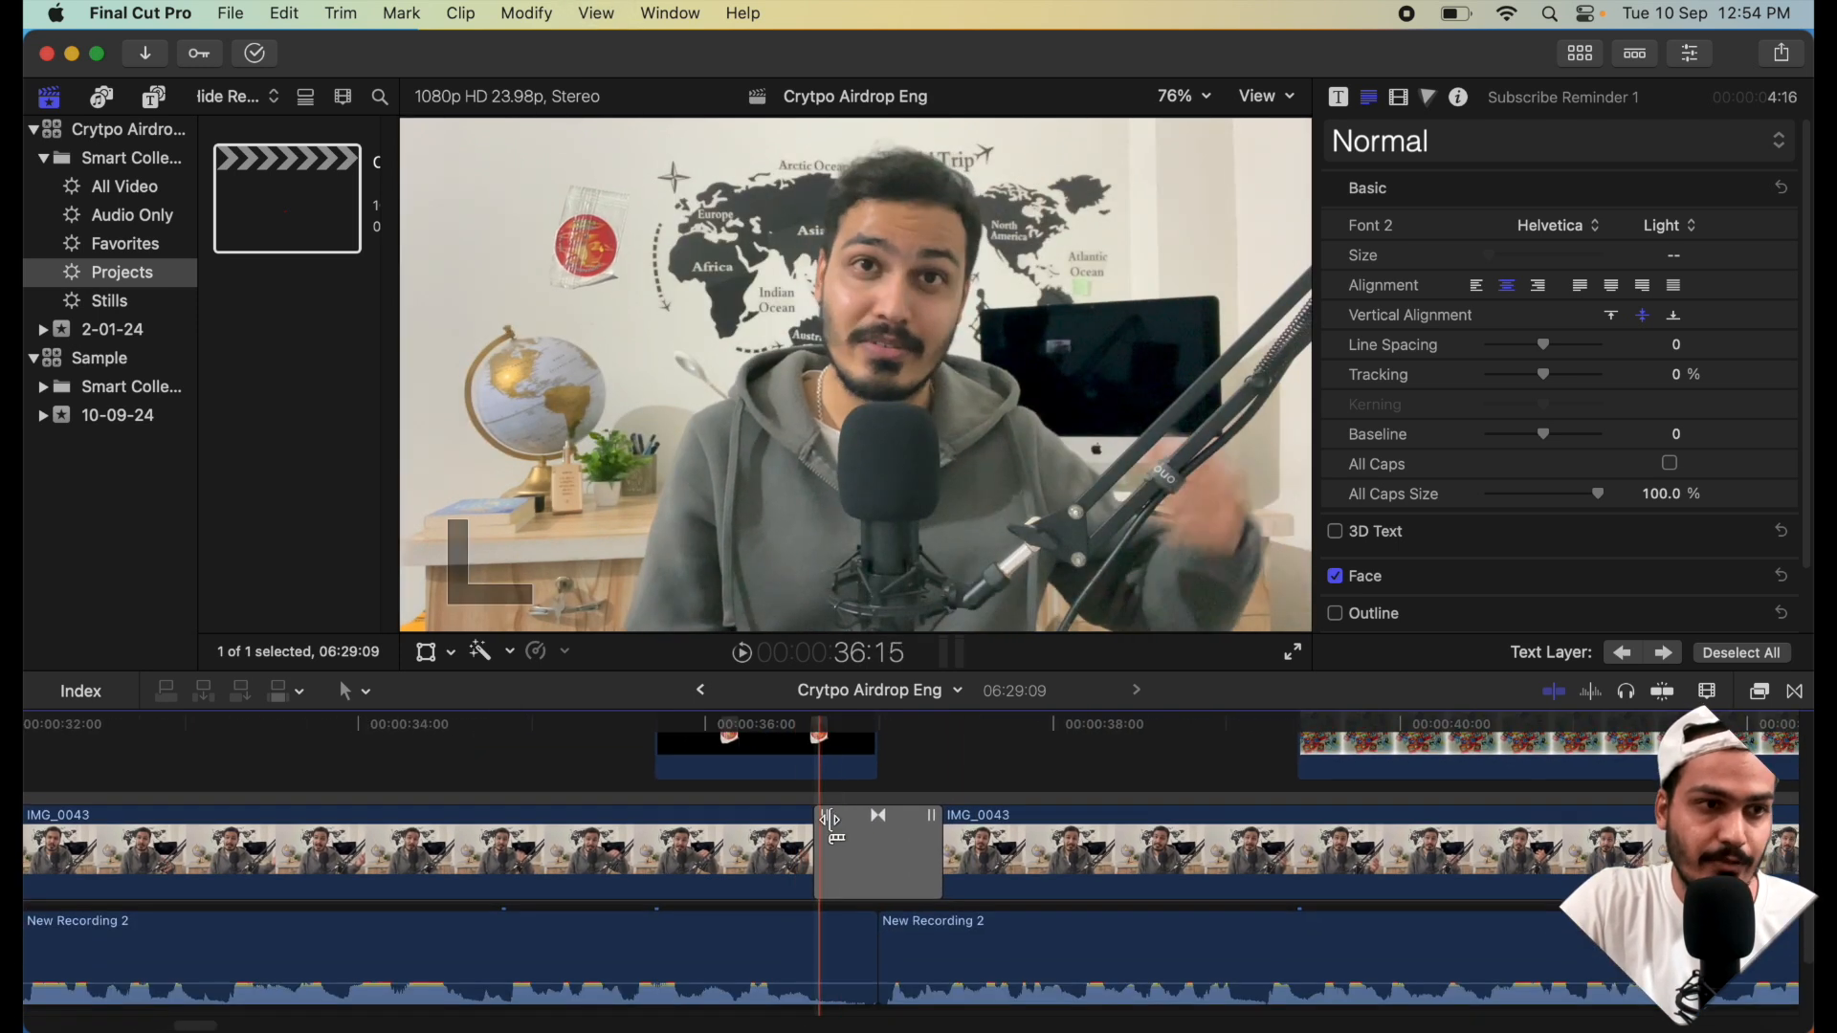
scroll(883, 839, "down", 3)
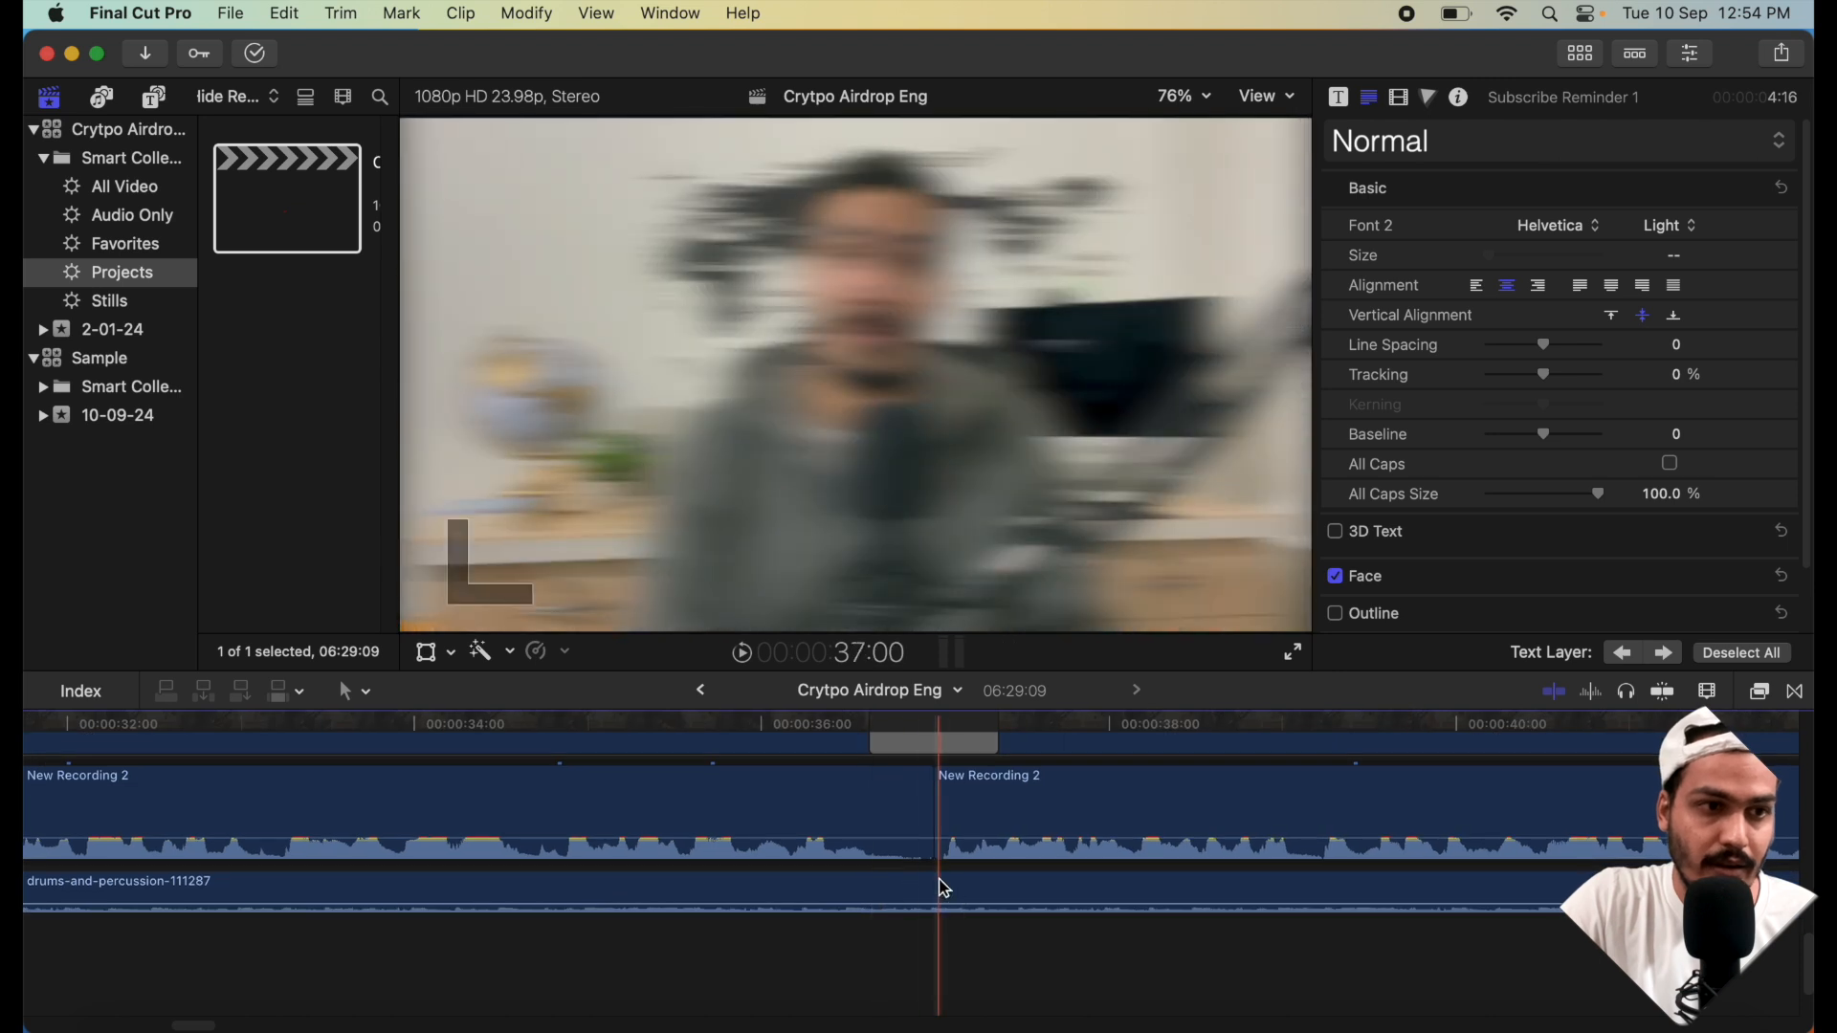
scroll(943, 885, "up", 8)
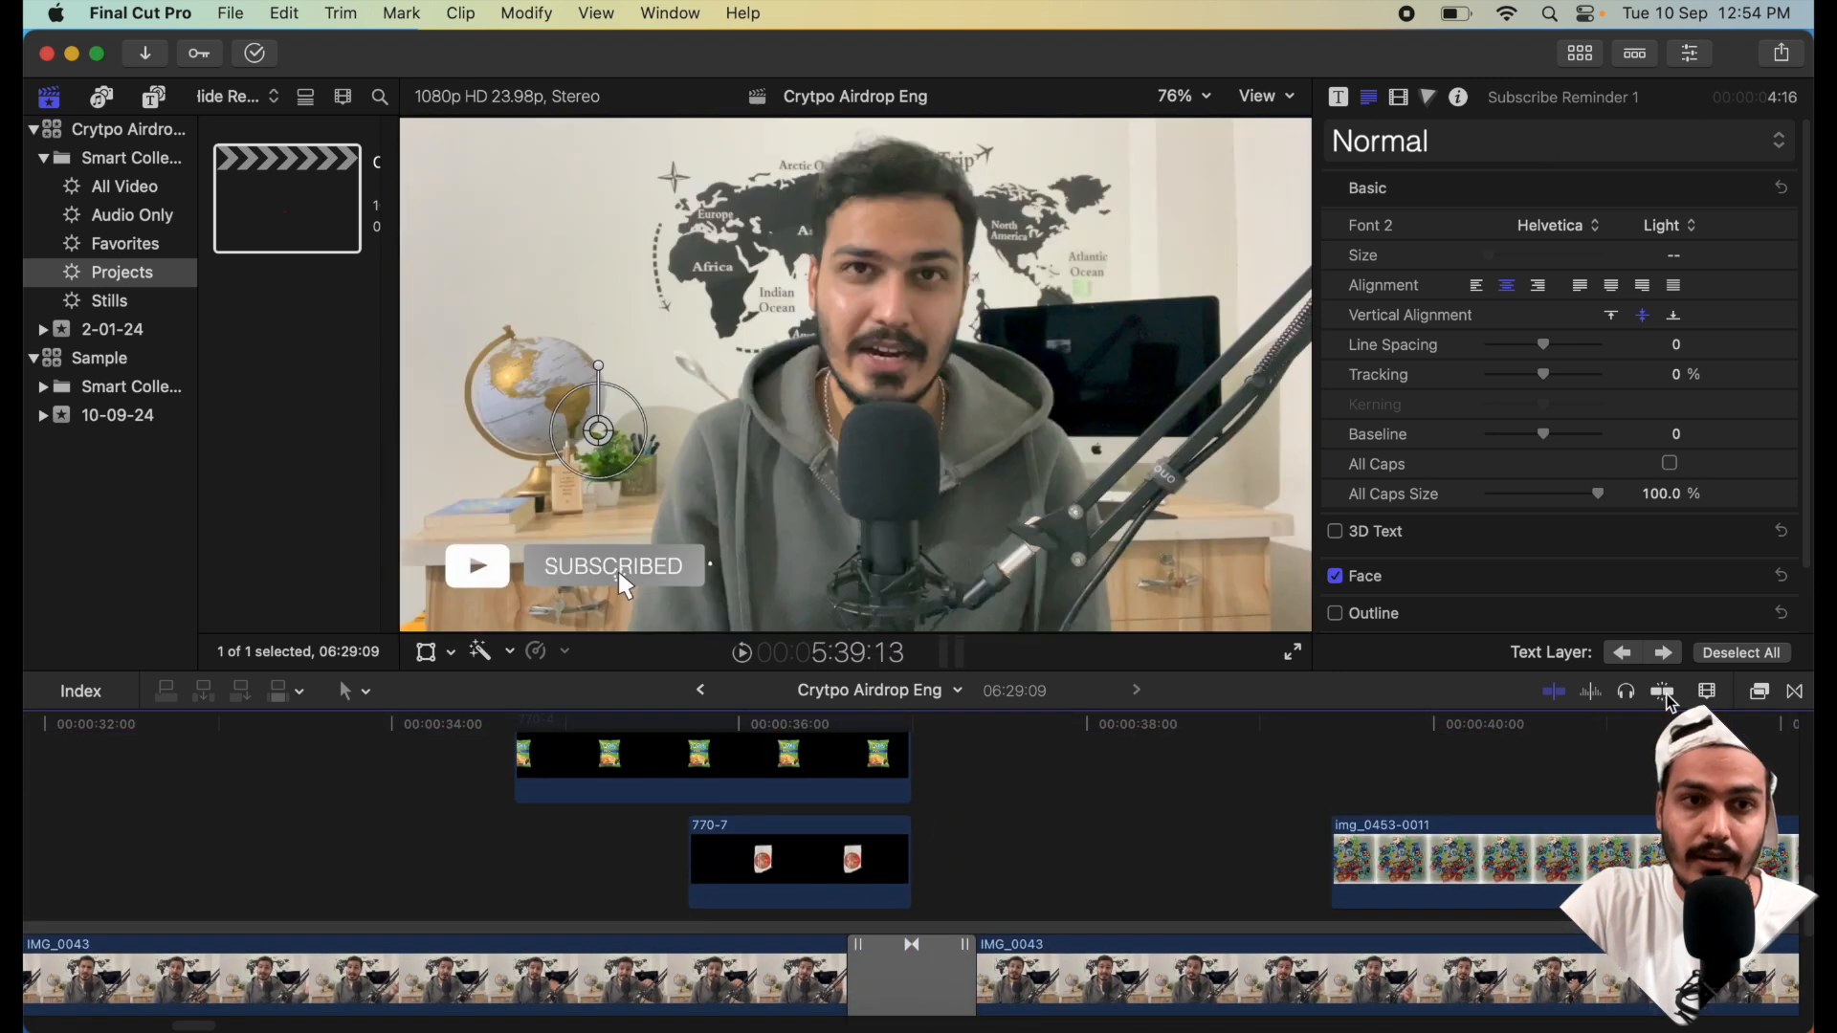
- Extend the end of the 770-7 clip, turn snapping on, and trim the end back to the transition's midpoint at 37:00
left_click_drag(909, 866, 926, 919)
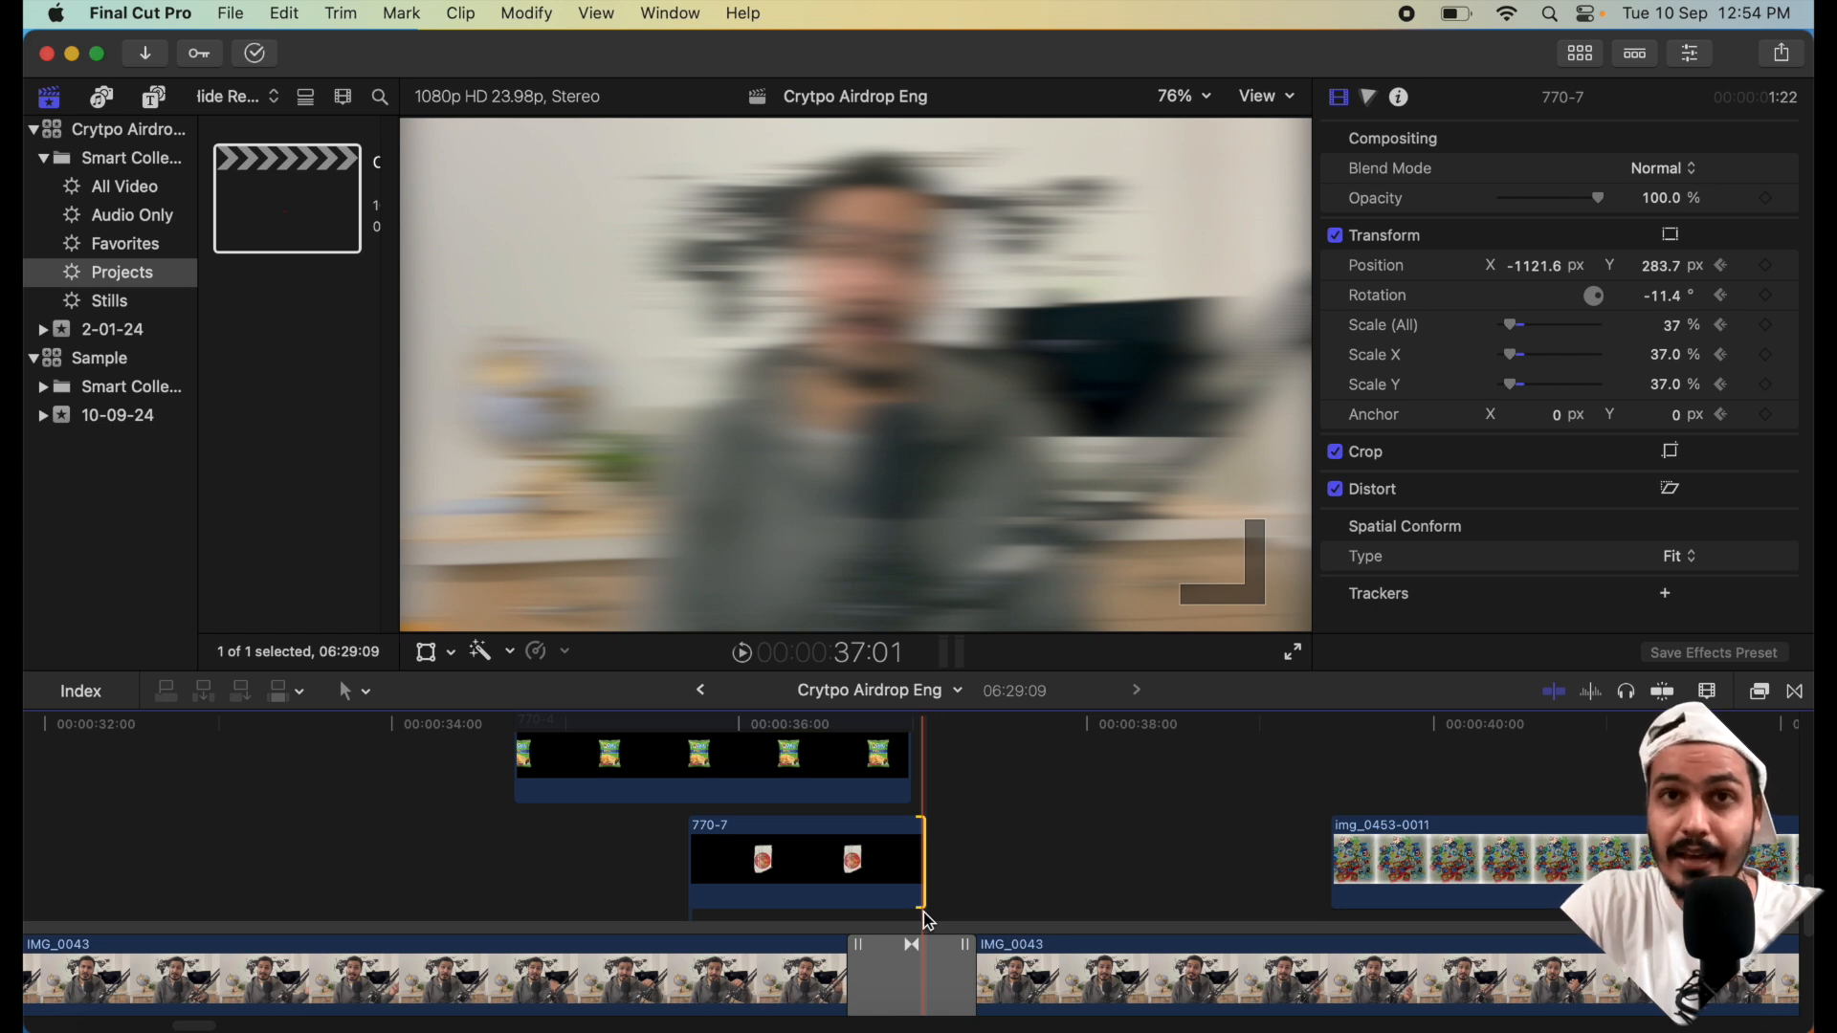
mouse_move(924, 917)
left_mouse_down()
mouse_move(841, 879)
mouse_move(917, 881)
left_mouse_up()
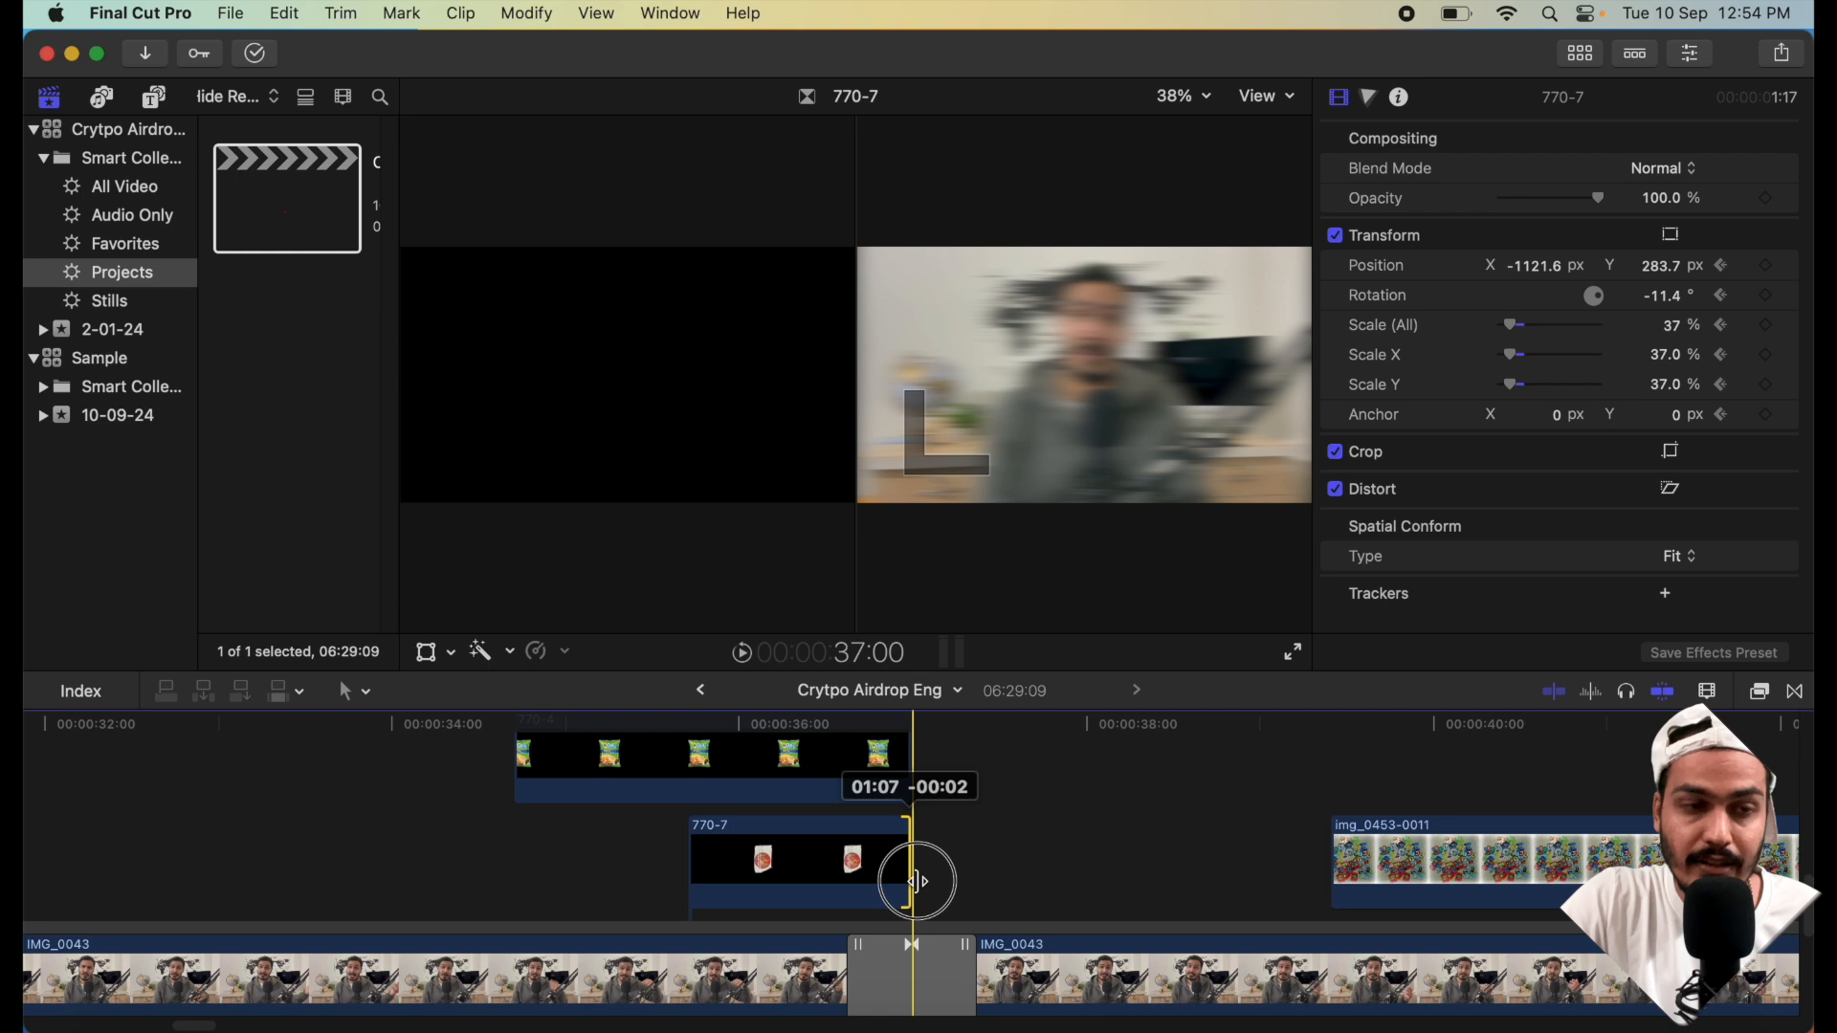
left_click_drag(917, 882, 921, 888)
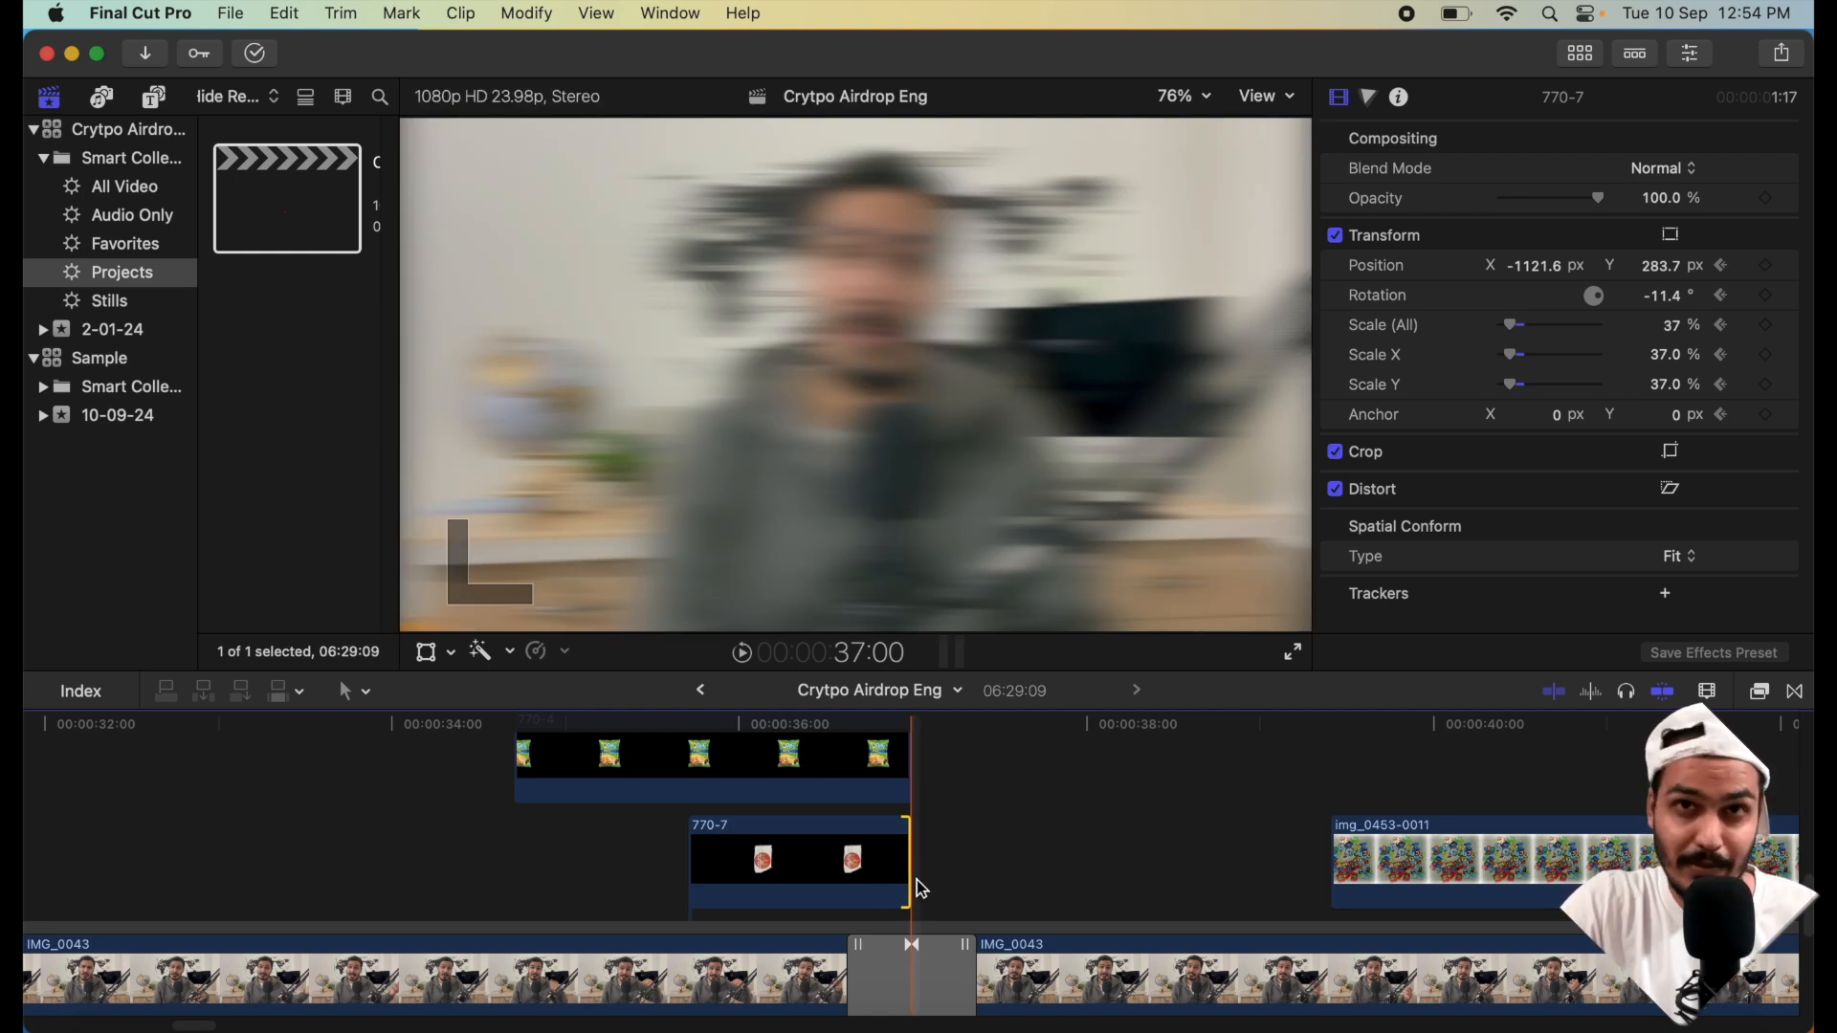
scroll(957, 887, "down", 3)
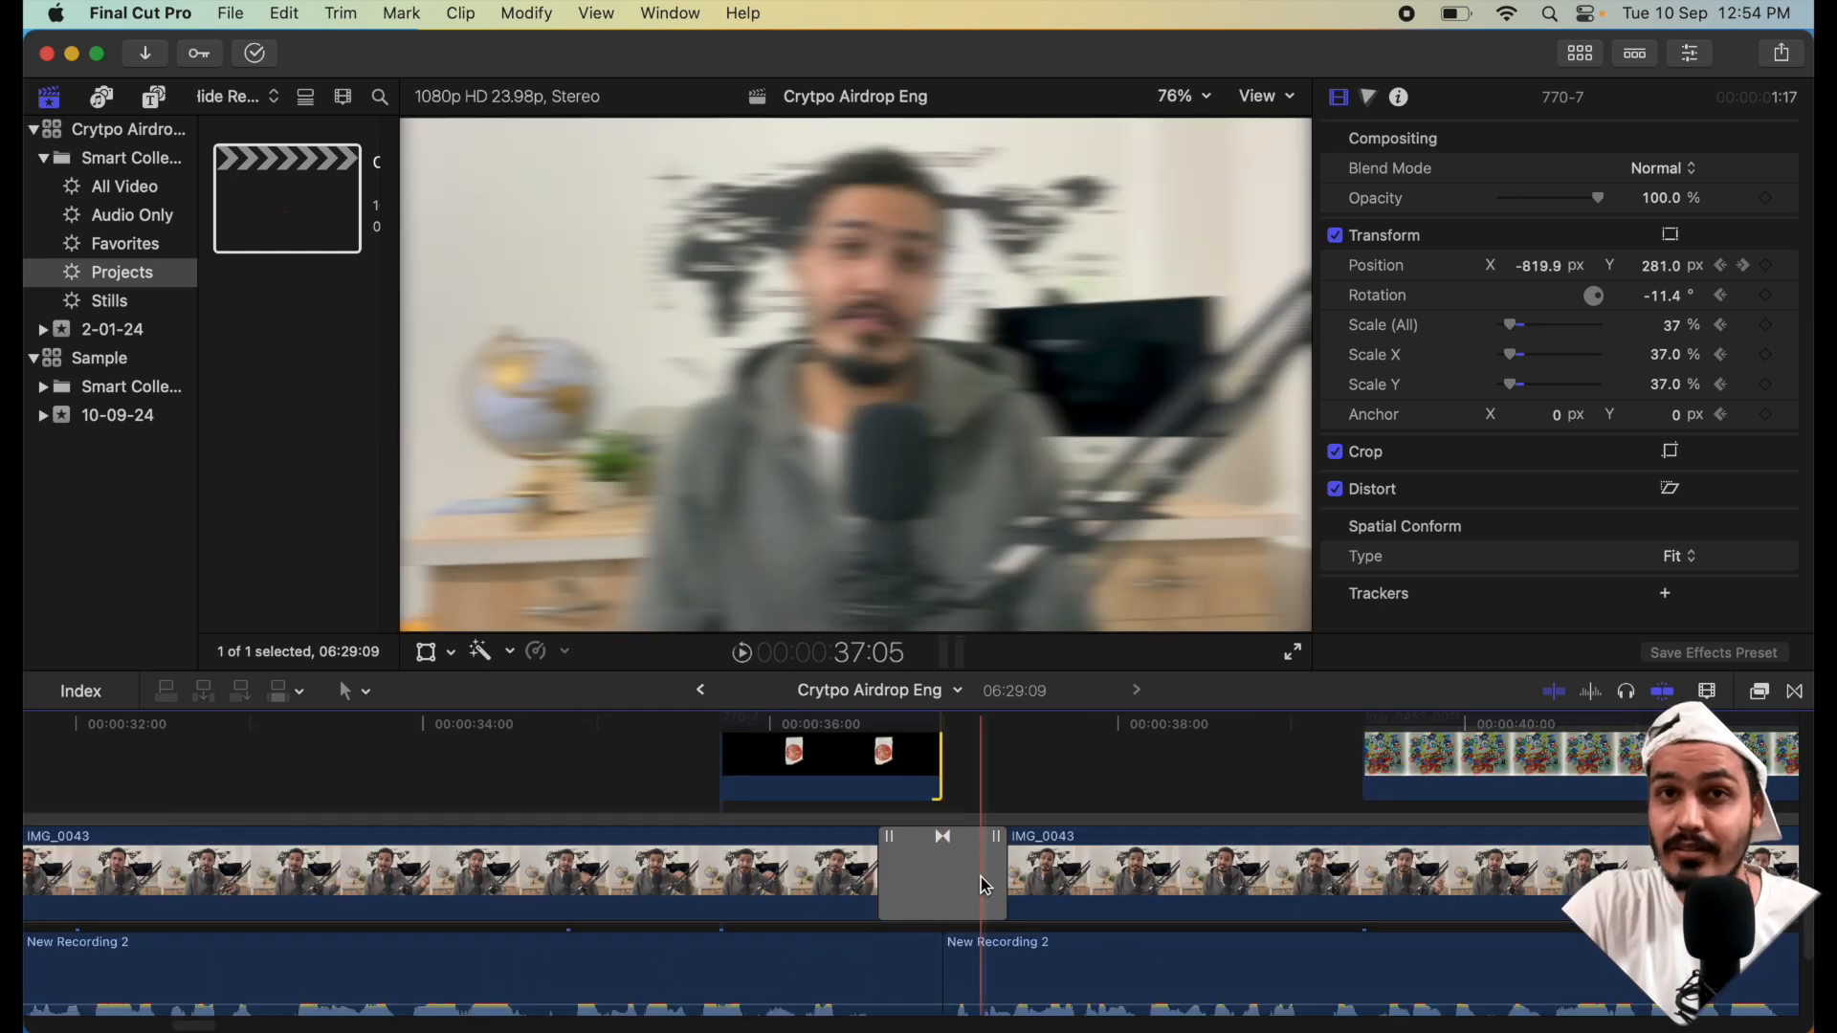
scroll(987, 882, "up", 2)
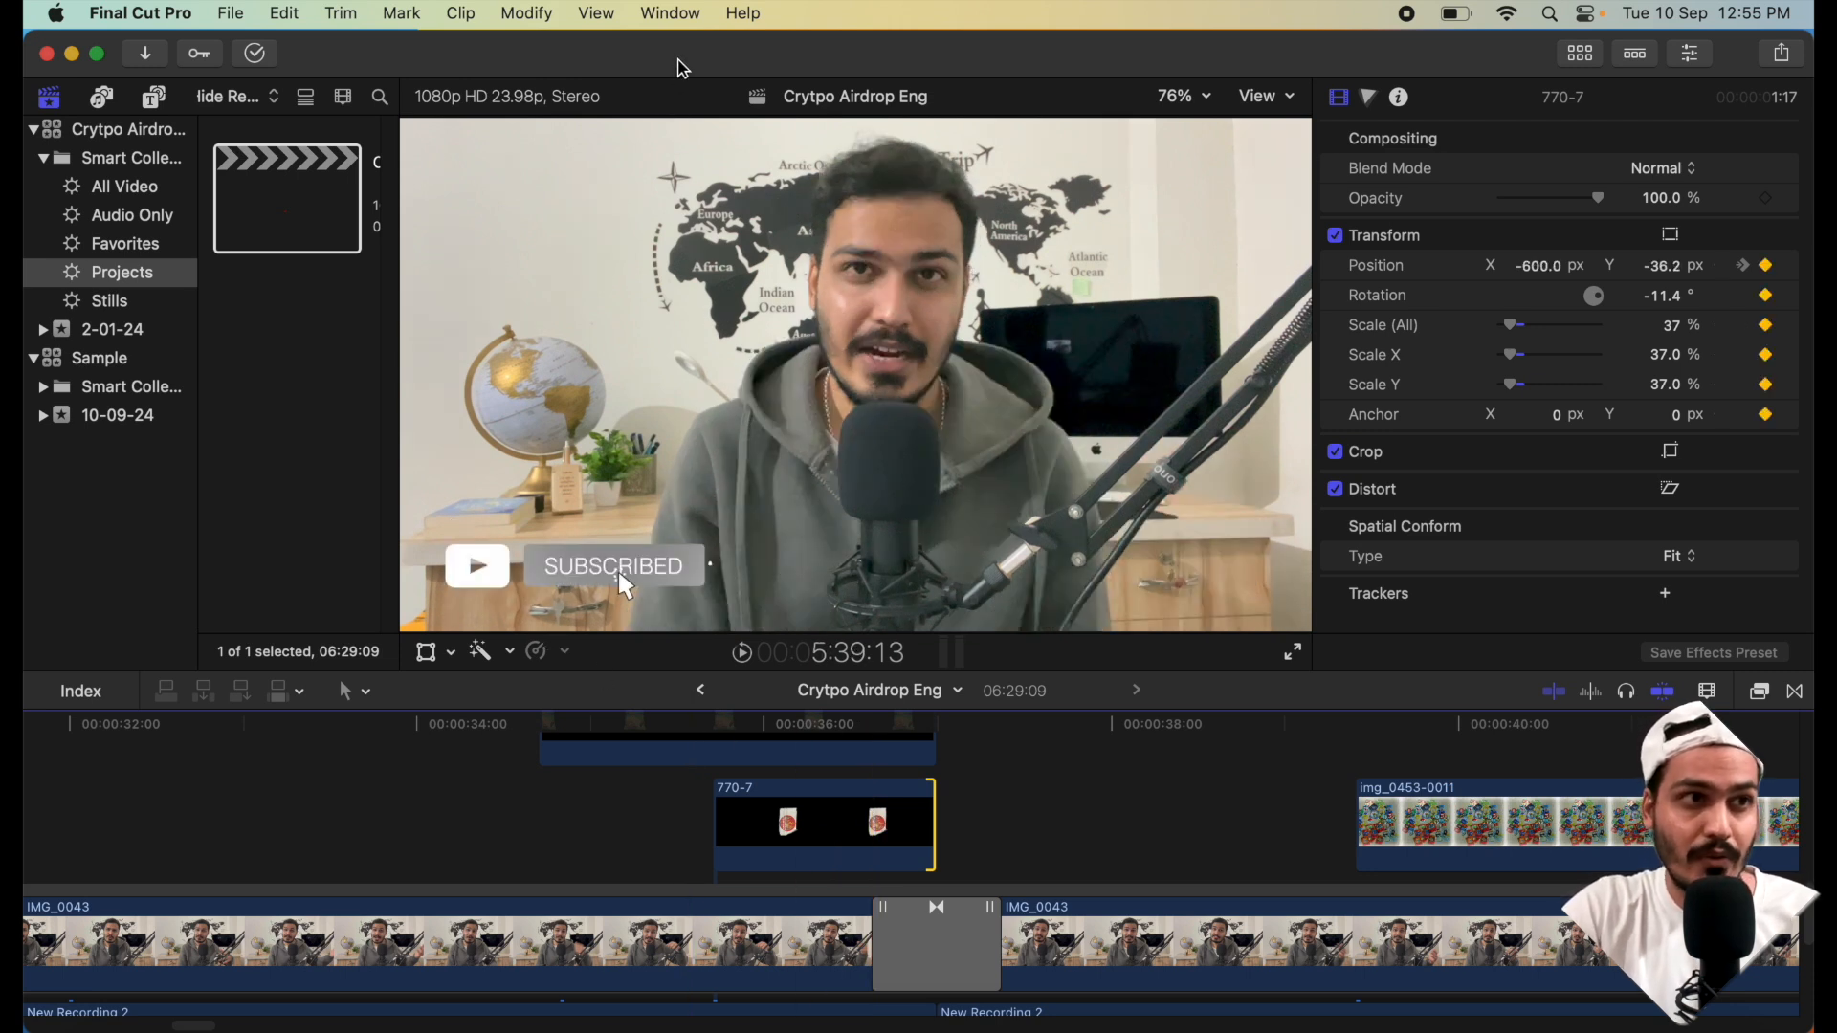
- Open the Record Voiceover window, look over its recording options, and close it without recording
left_click(678, 25)
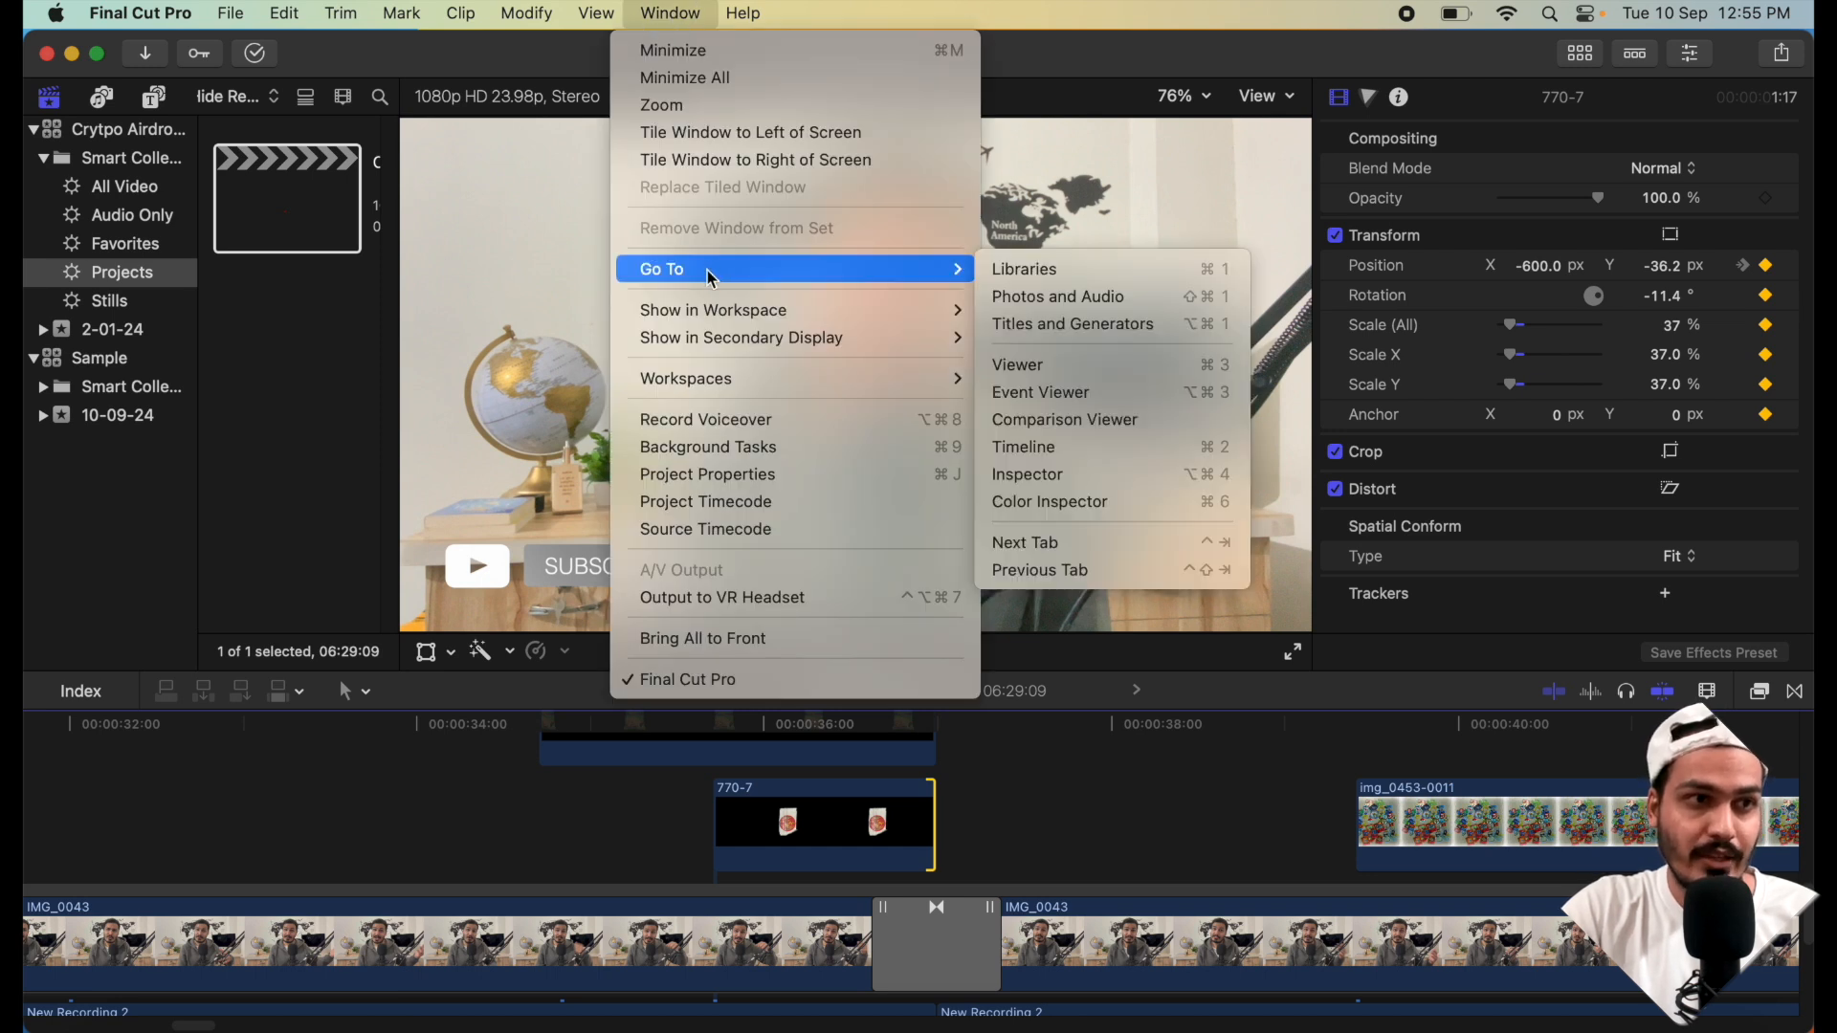
left_click(706, 421)
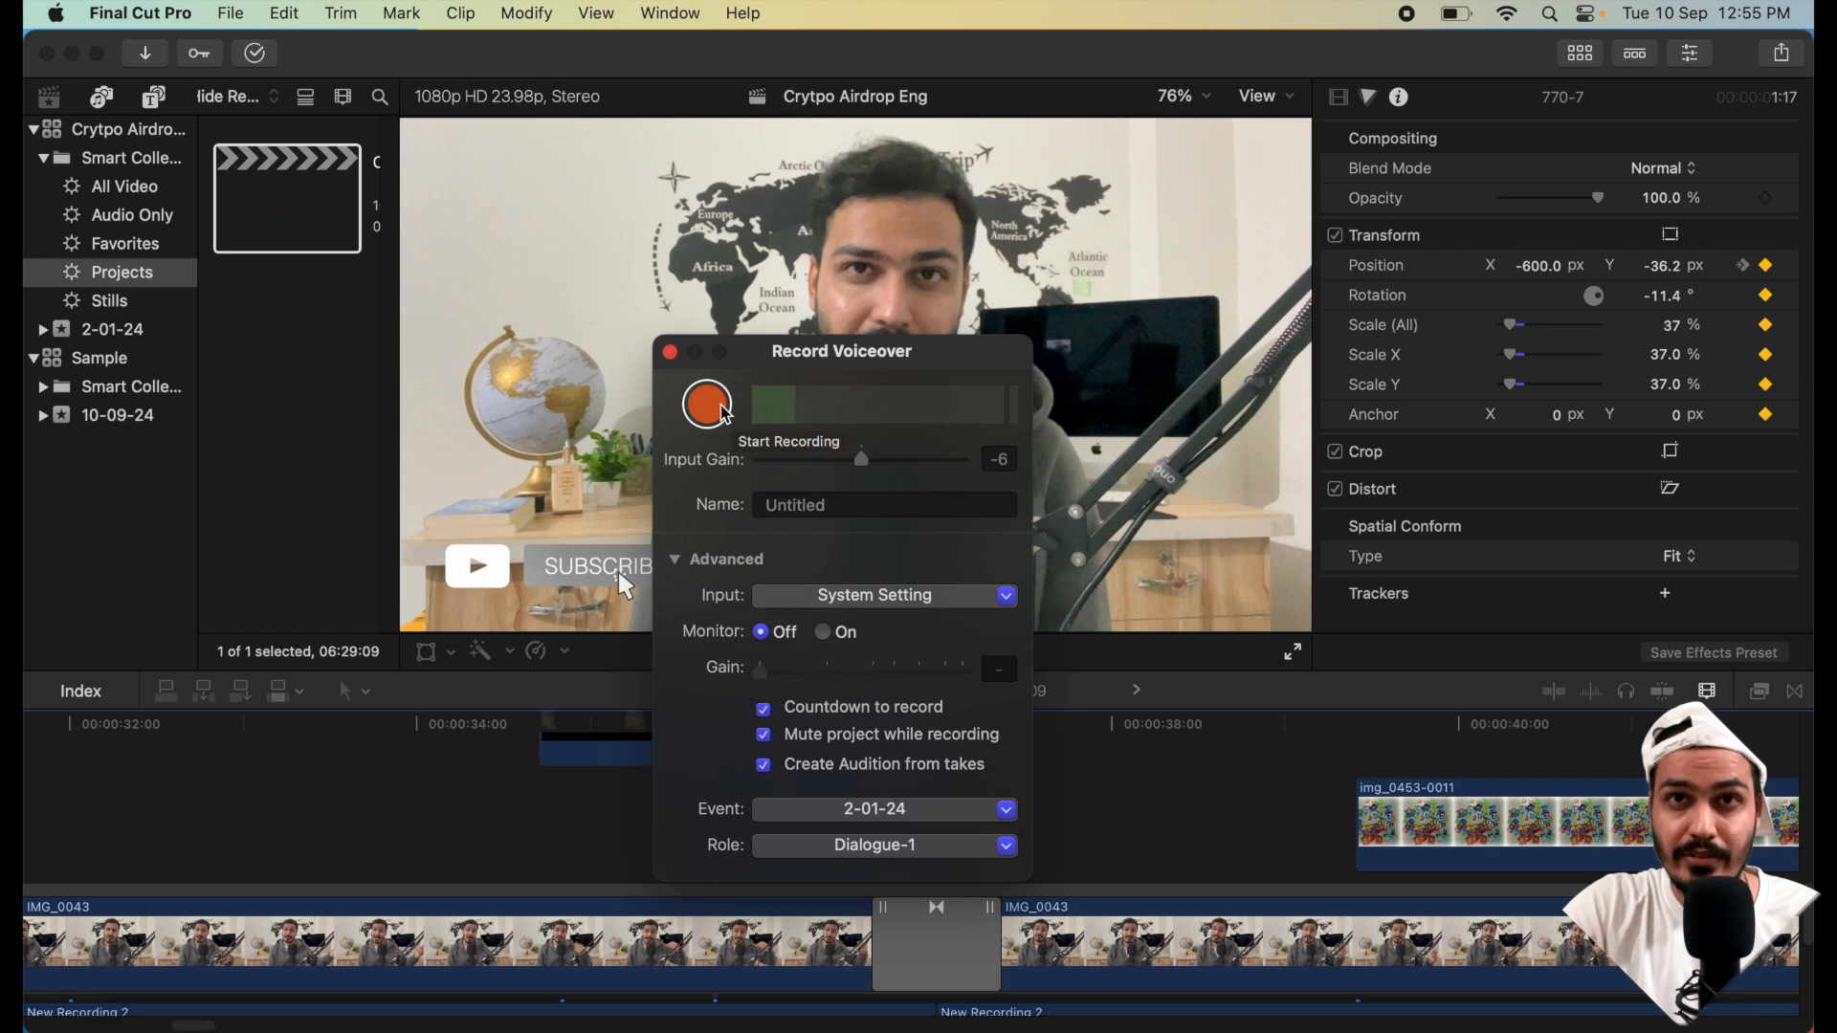
left_click(671, 354)
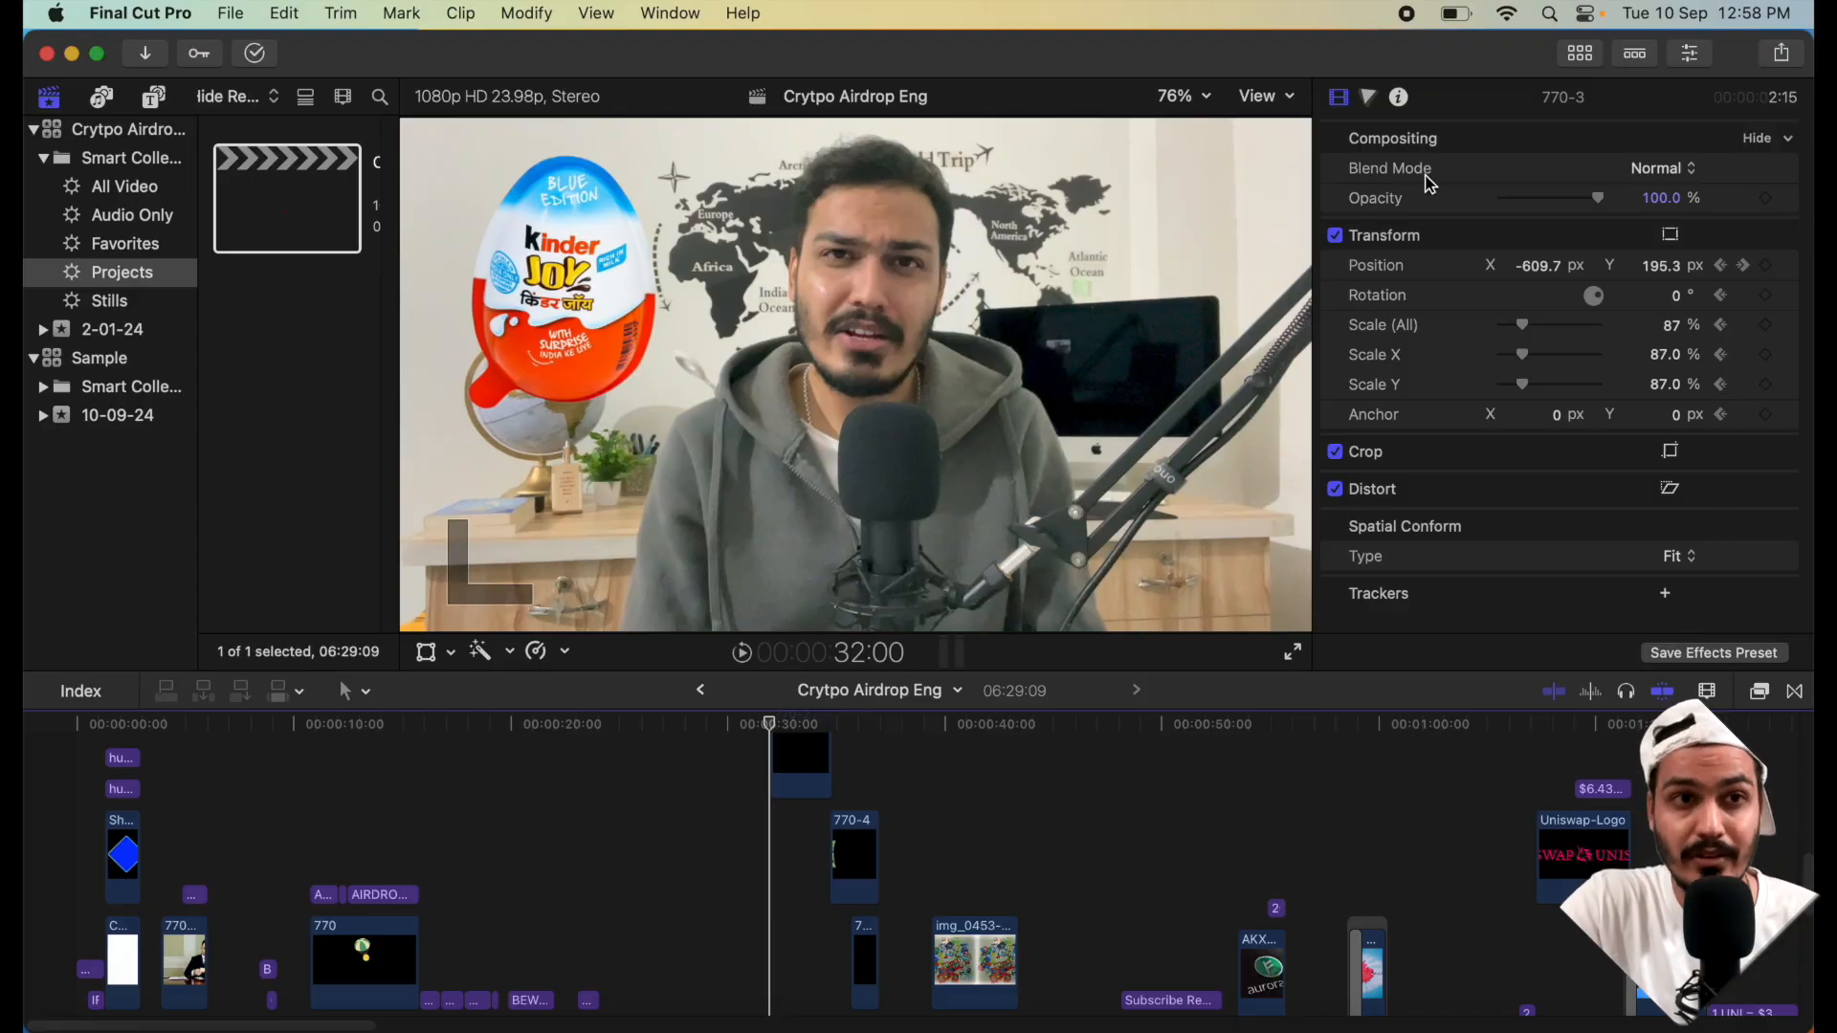
- Open the Sample project from the Projects smart collection of the Sample library
mouse_move(1758, 445)
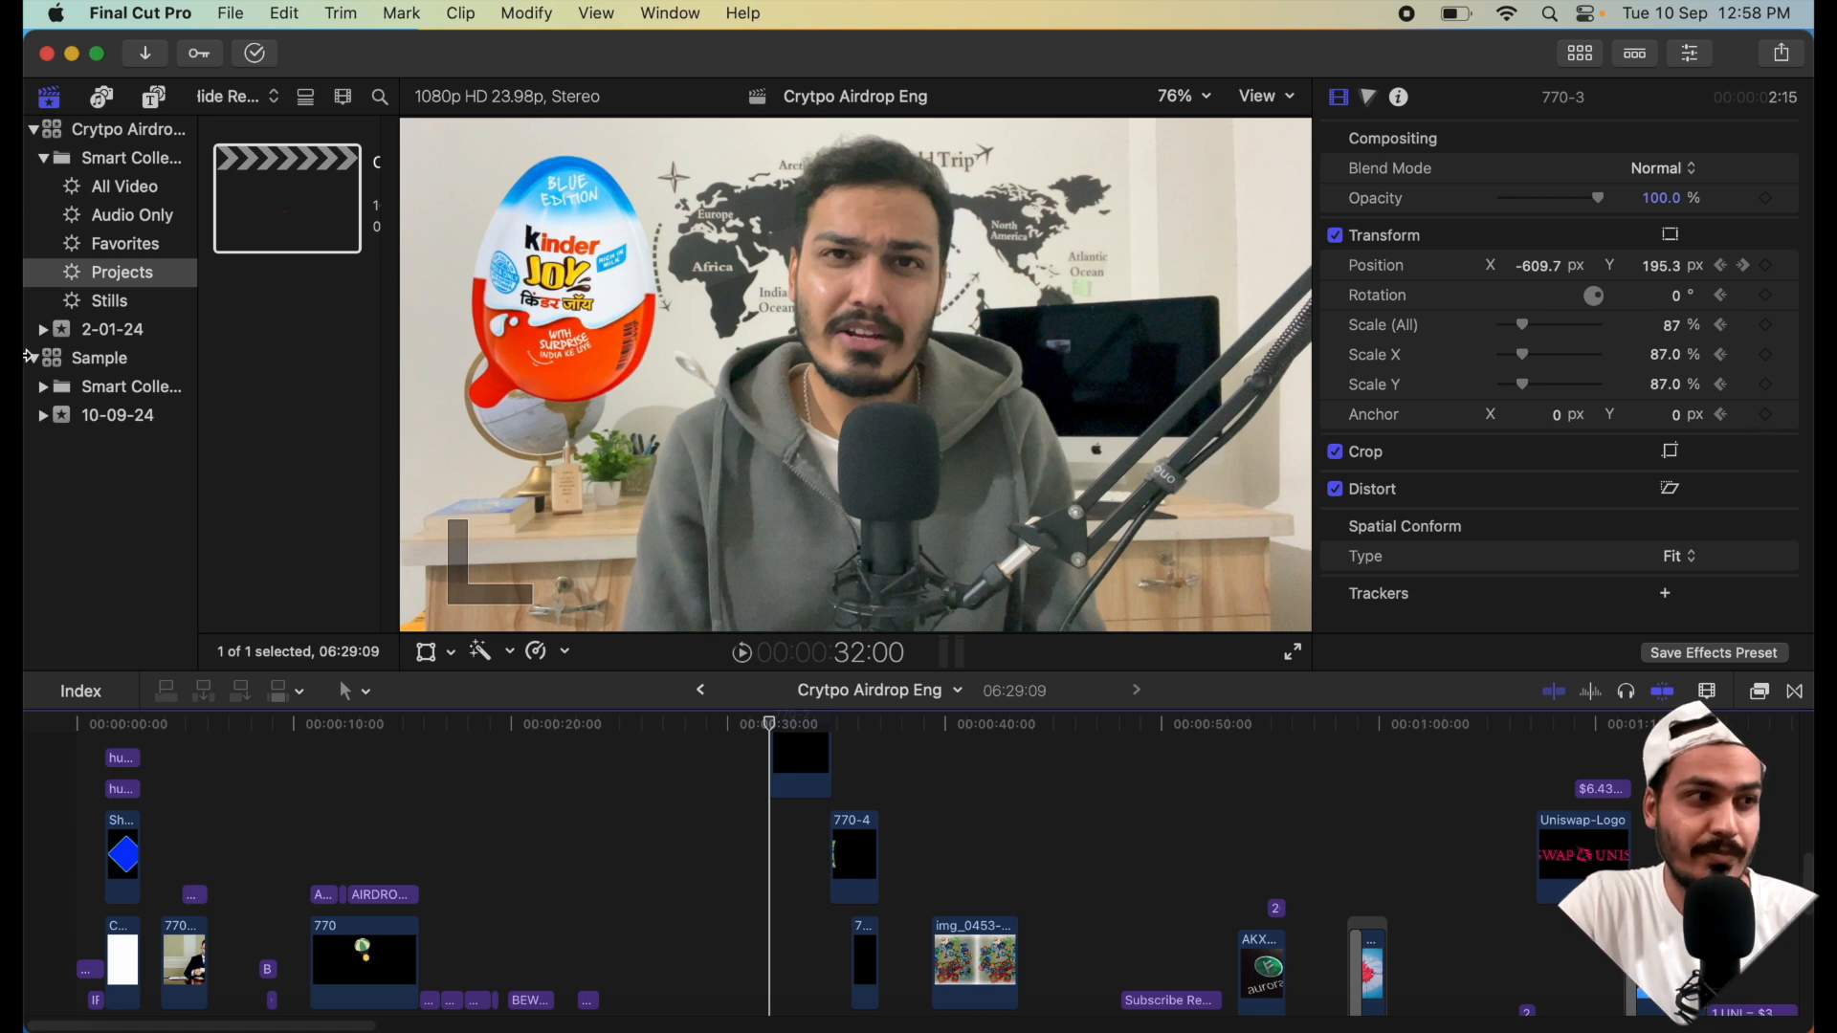
left_click(43, 387)
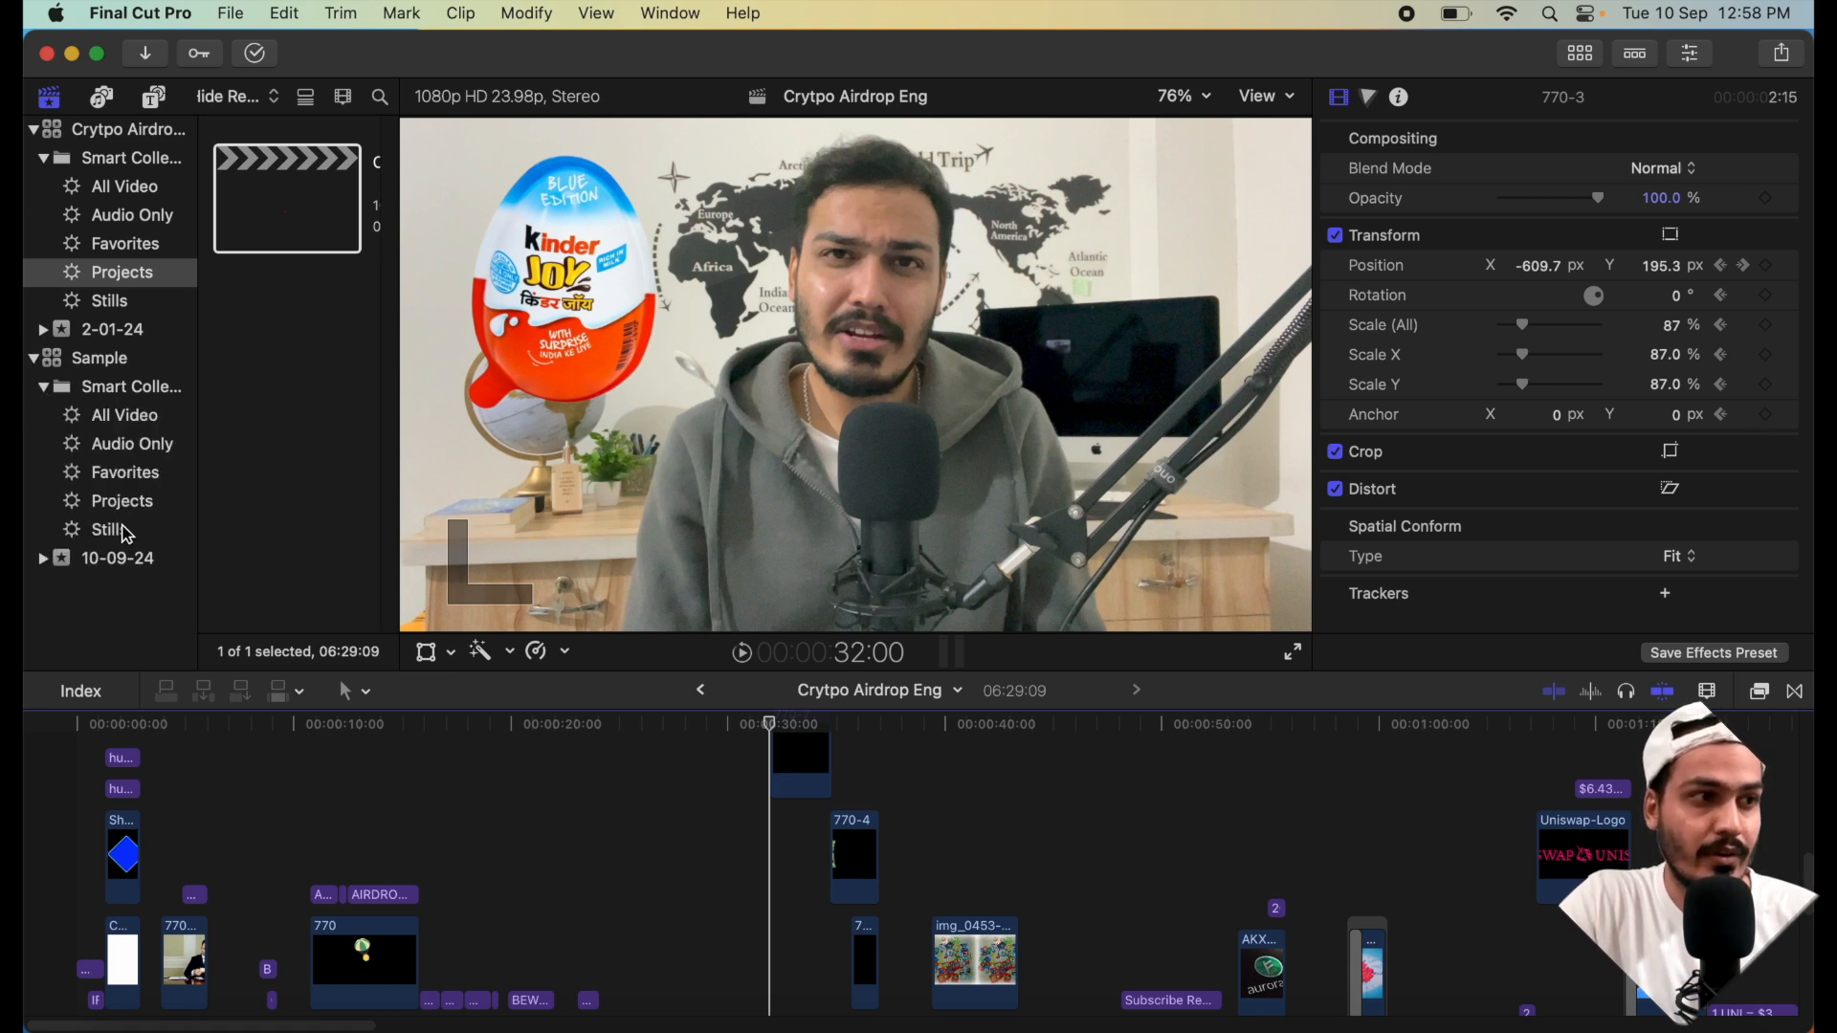
left_click(122, 512)
double_click(316, 201)
left_click(494, 915)
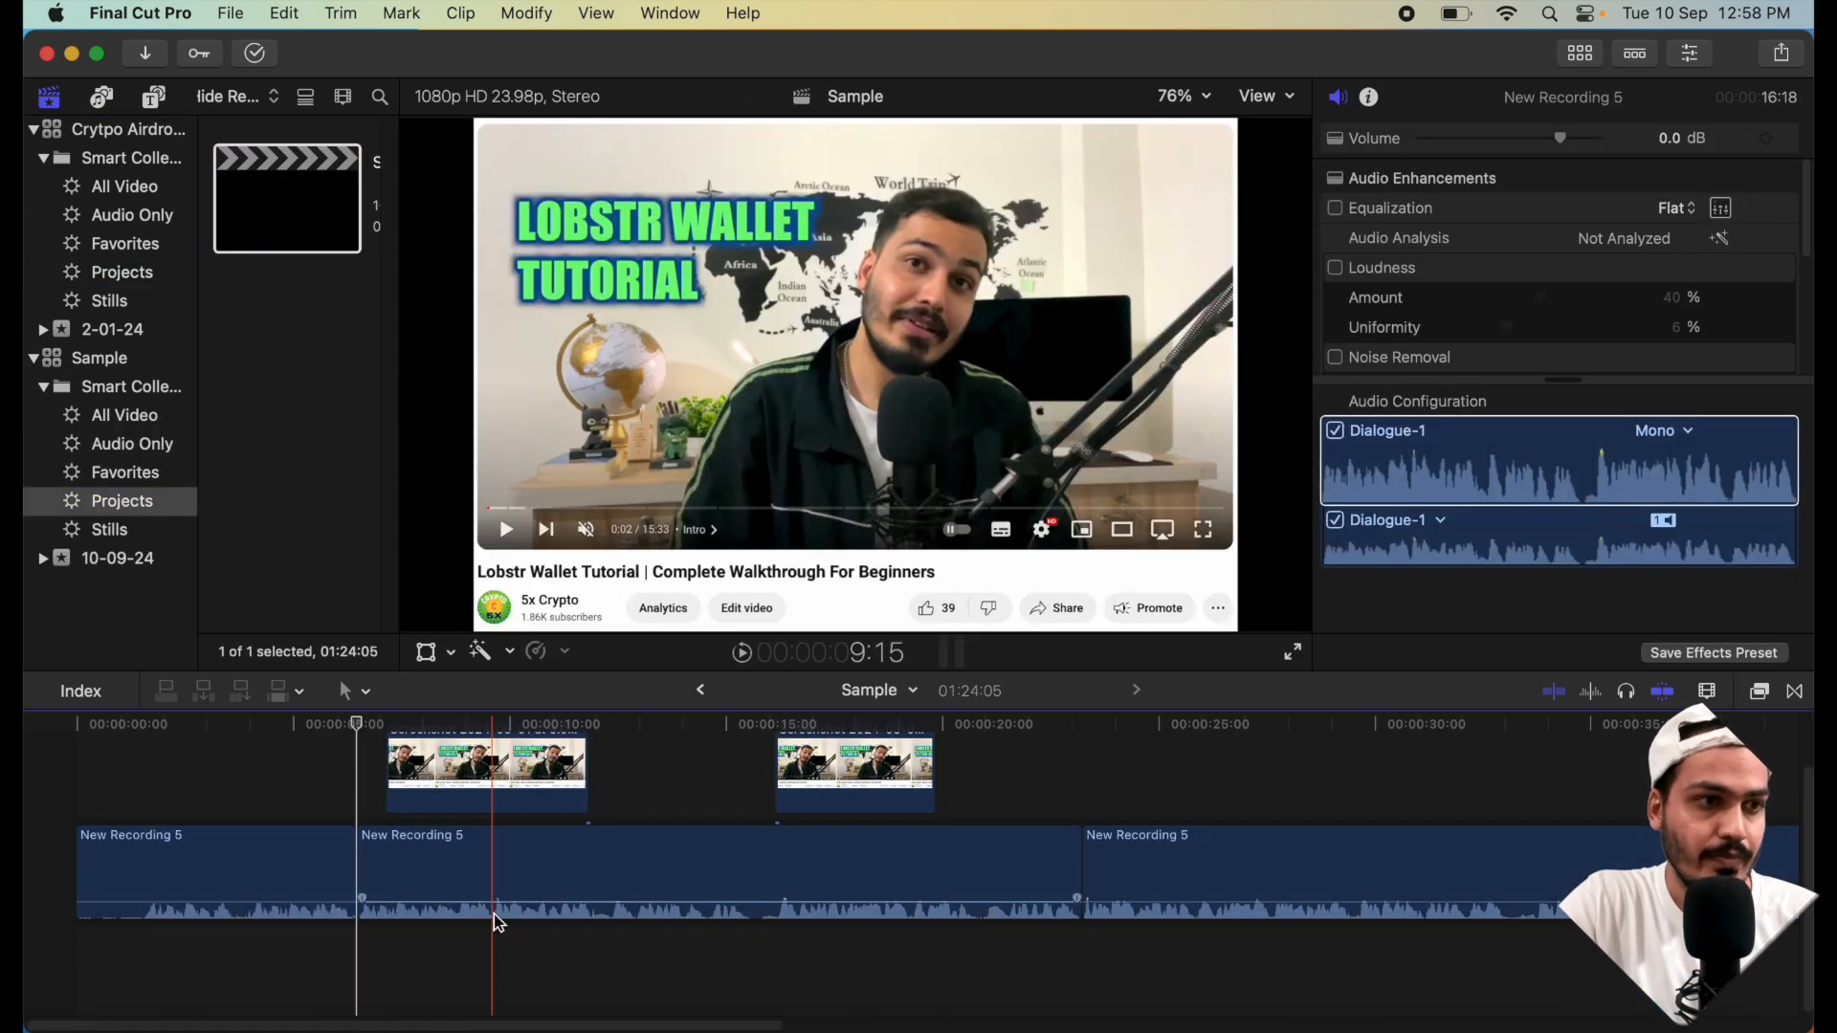
- Add a basic title at 29:12 above the audio in the timeline and change its text to TEXT
scroll(639, 903, "right", 10)
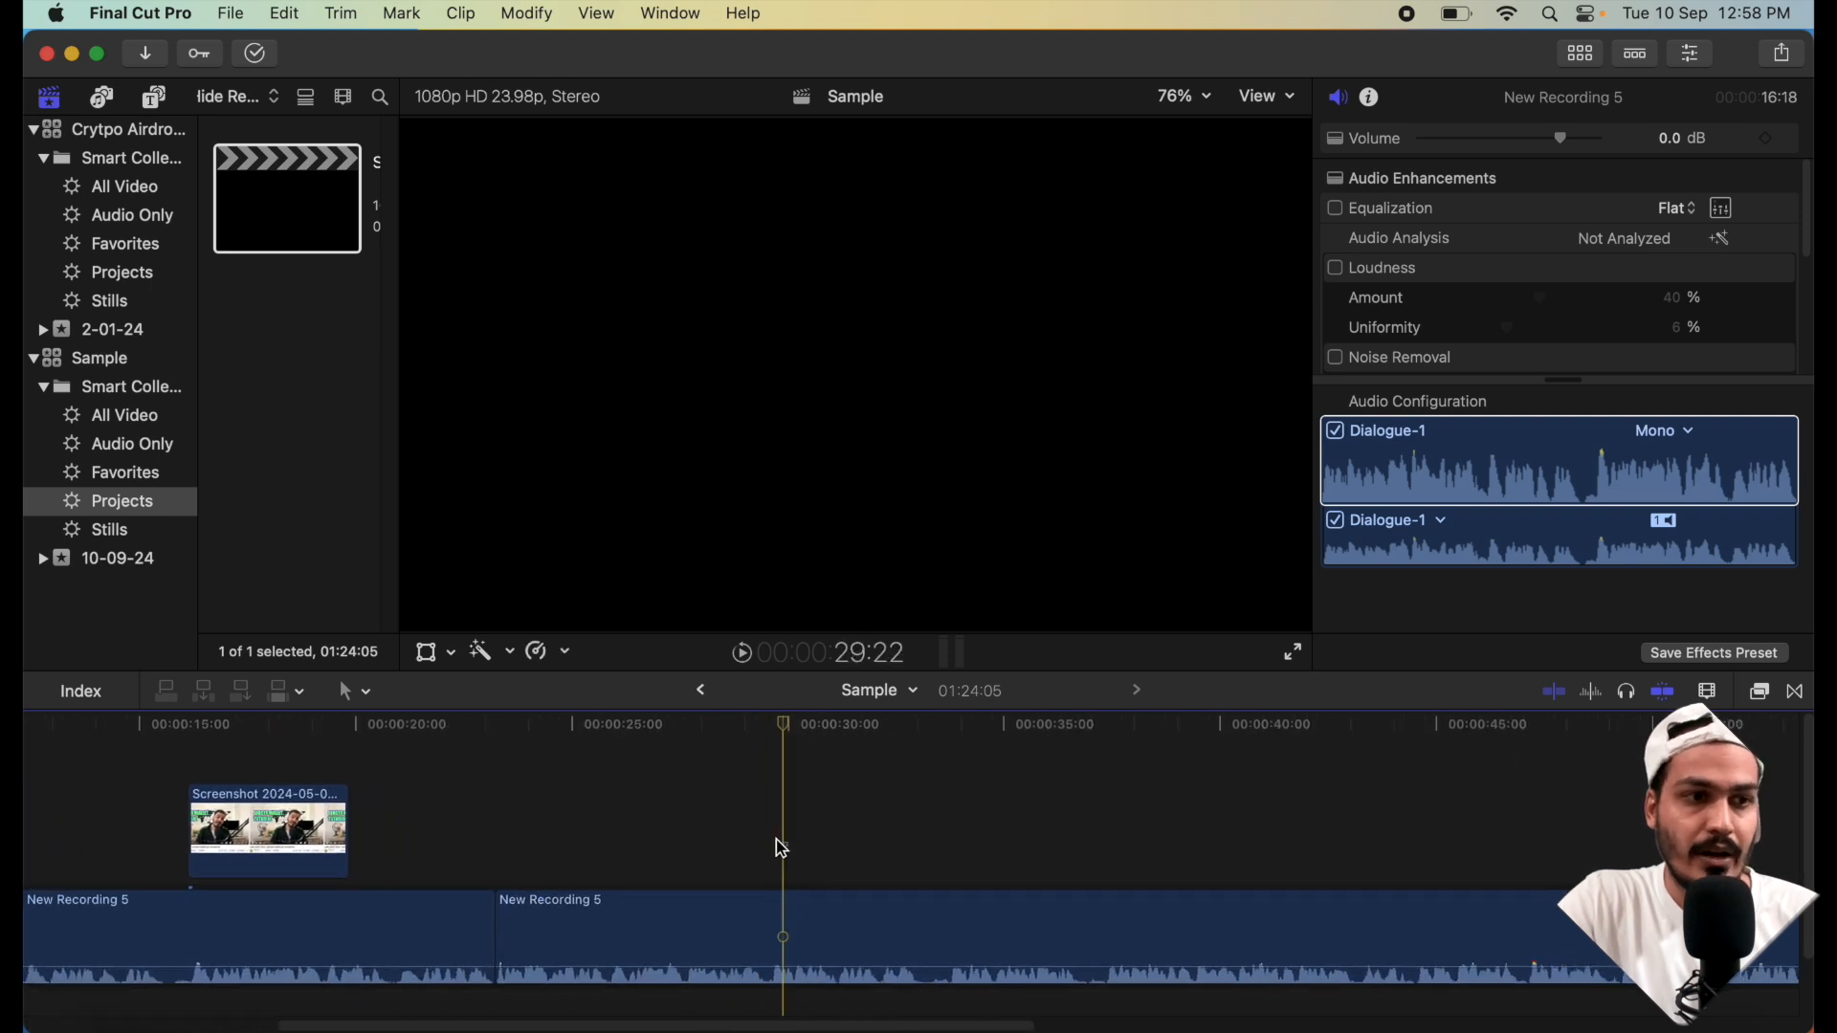
left_click(781, 847)
left_click(766, 840)
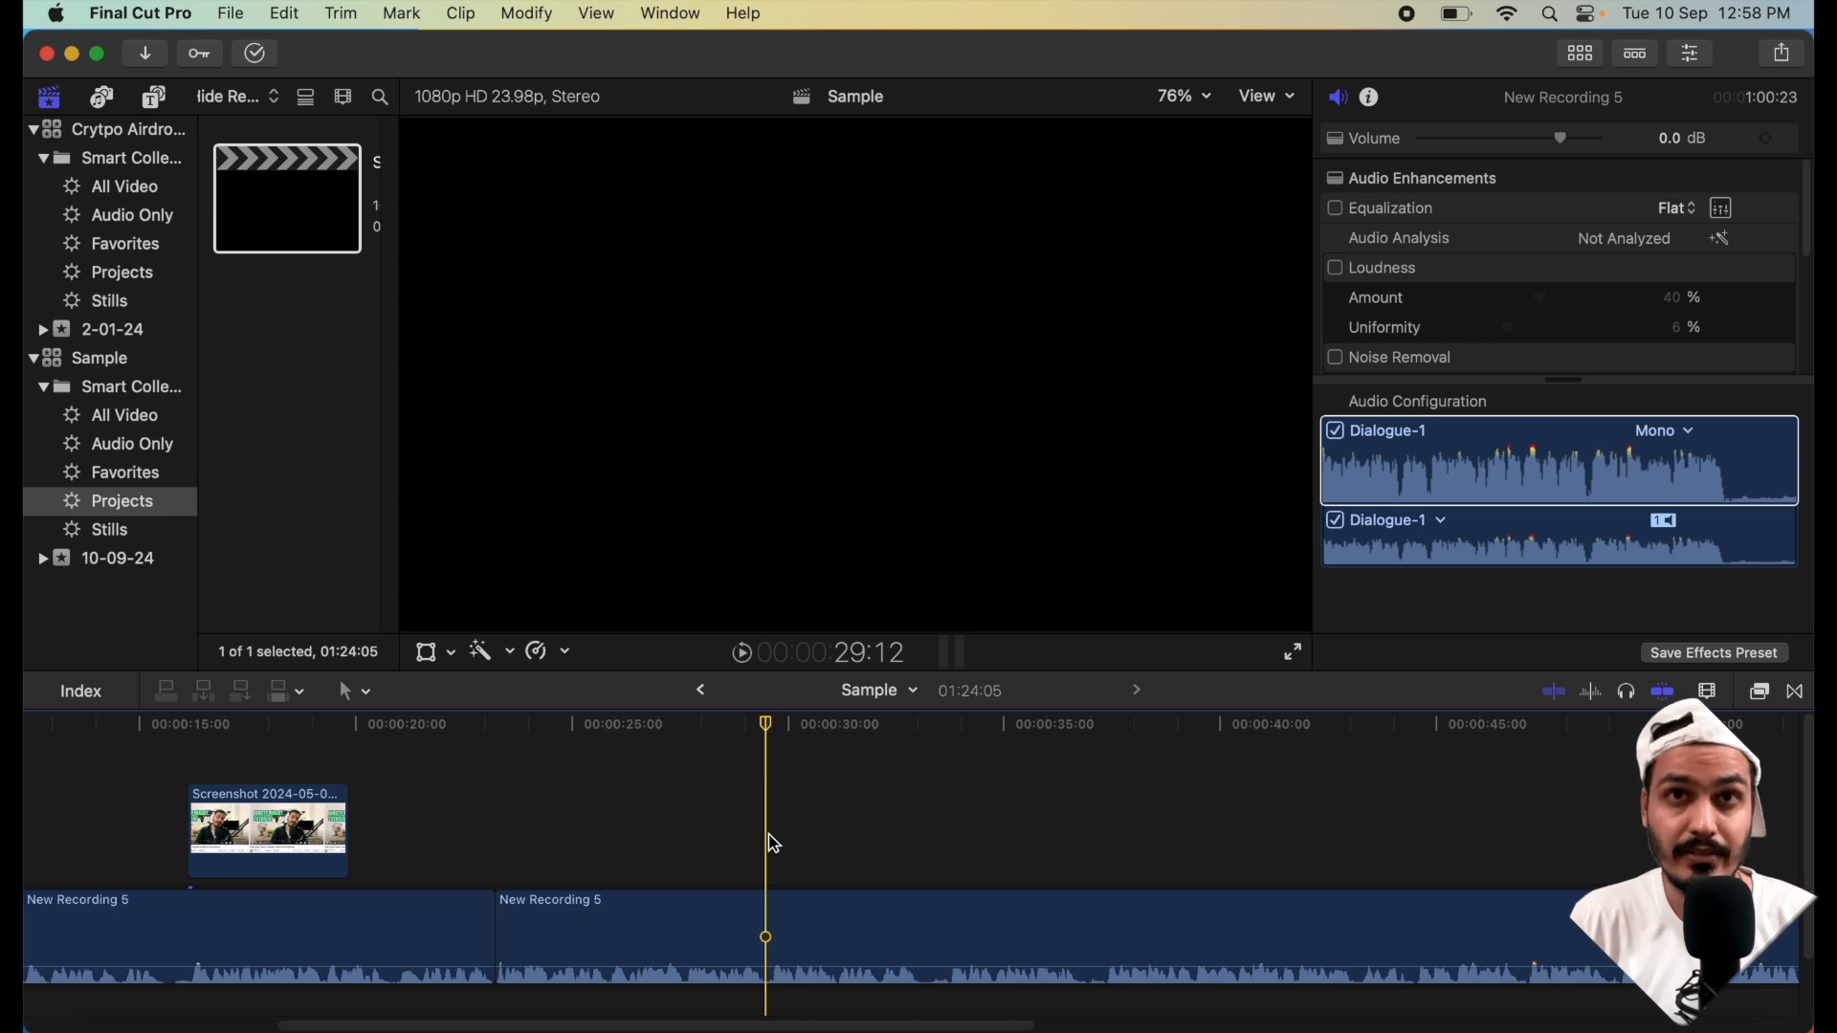
key("ctrl+t")
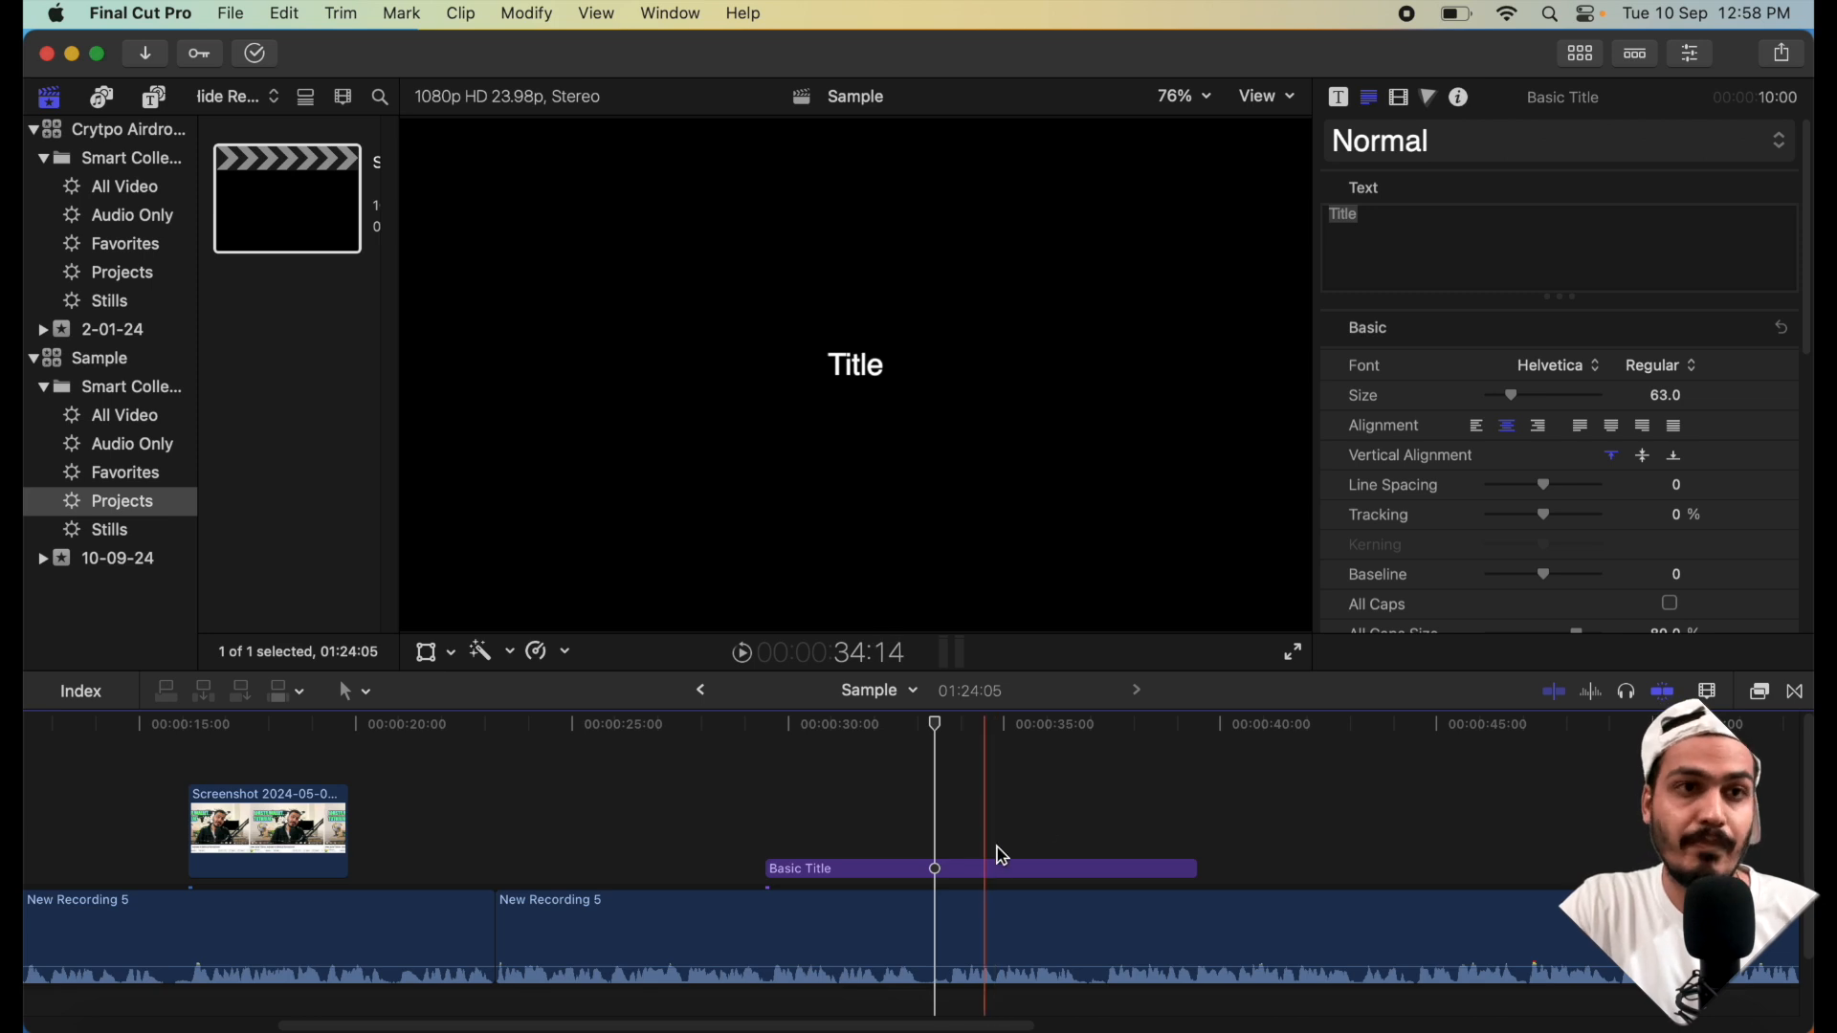
left_click_drag(1385, 226, 1304, 213)
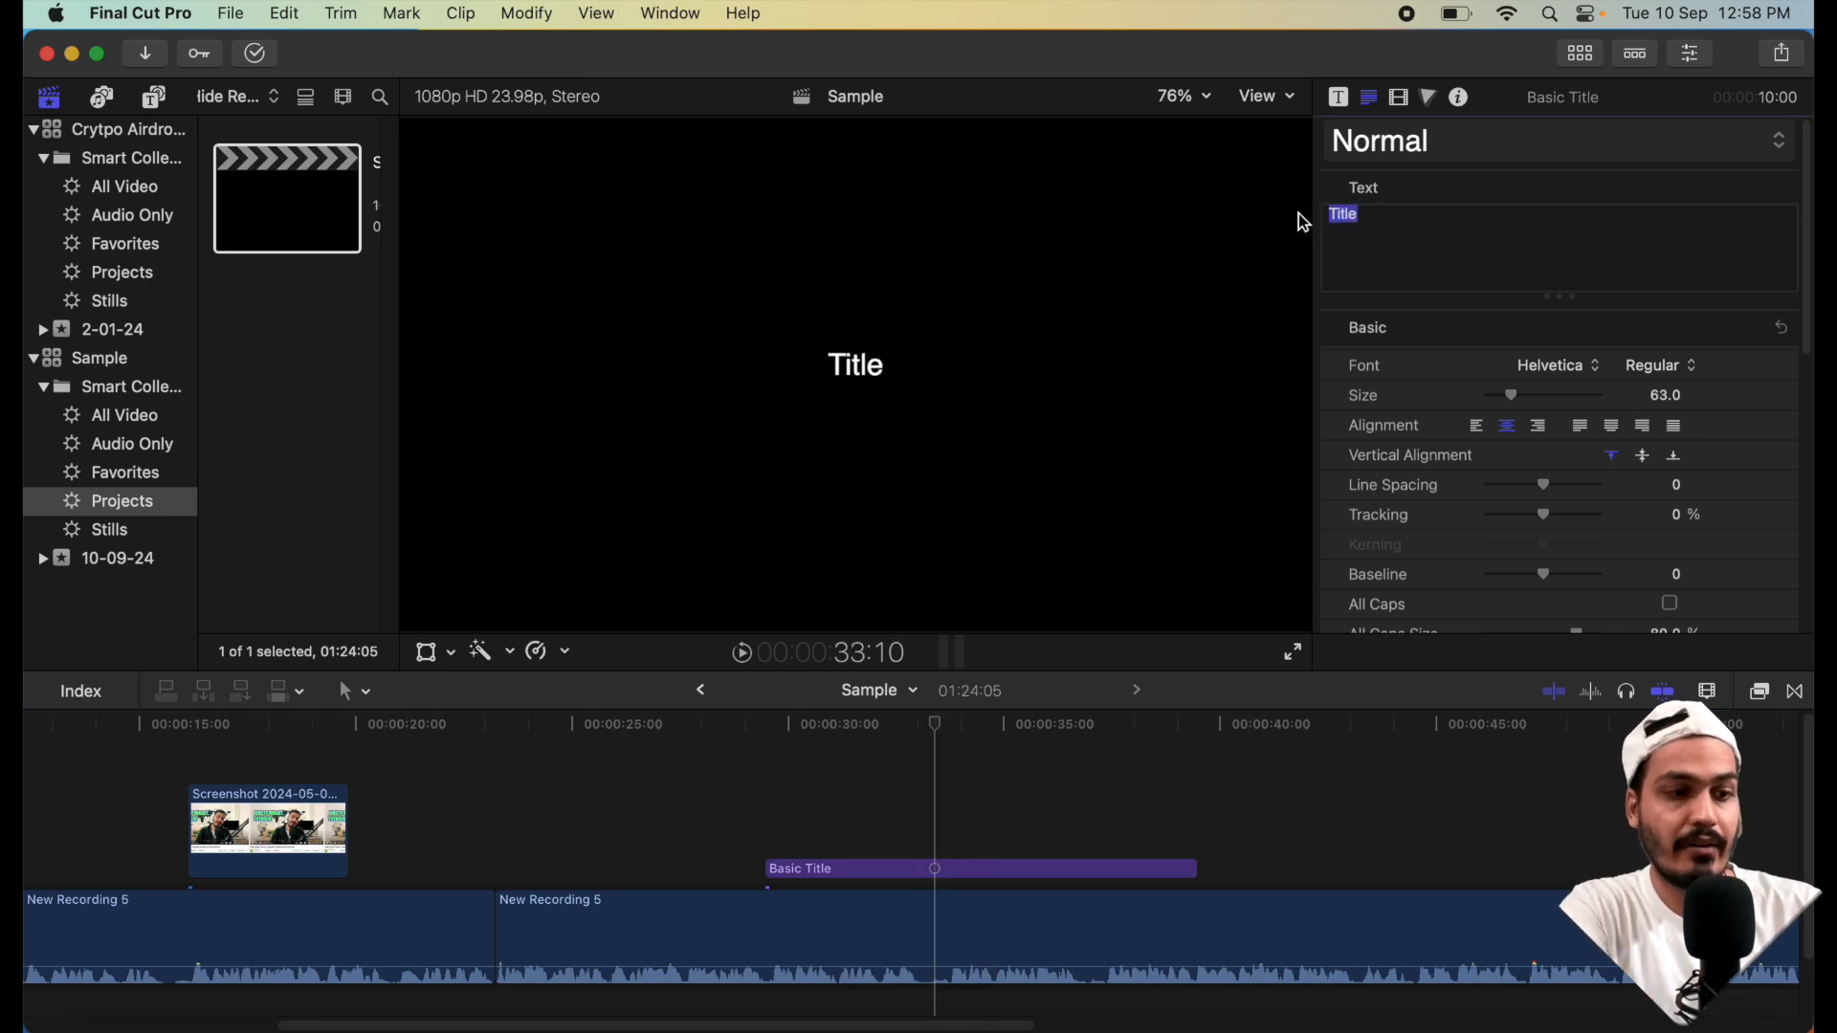
type("TEXT")
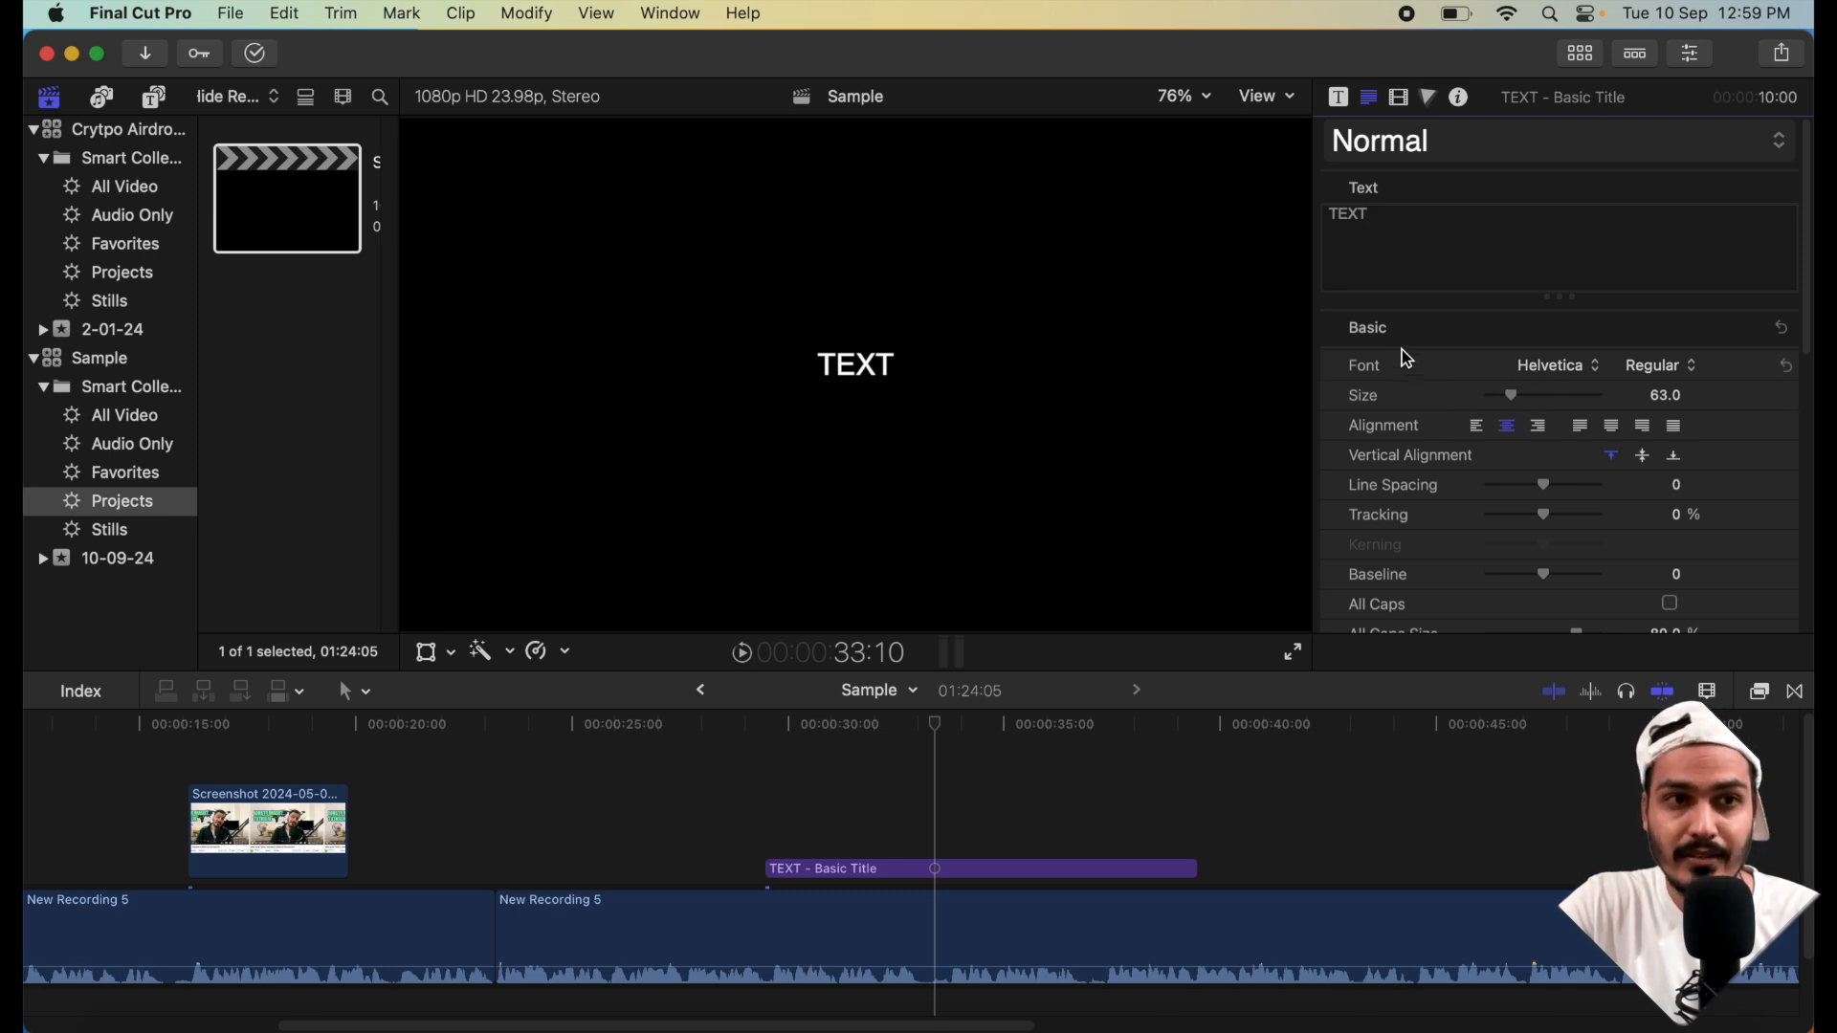
- Set the title's font to Impact and its size to 282
left_click(1552, 375)
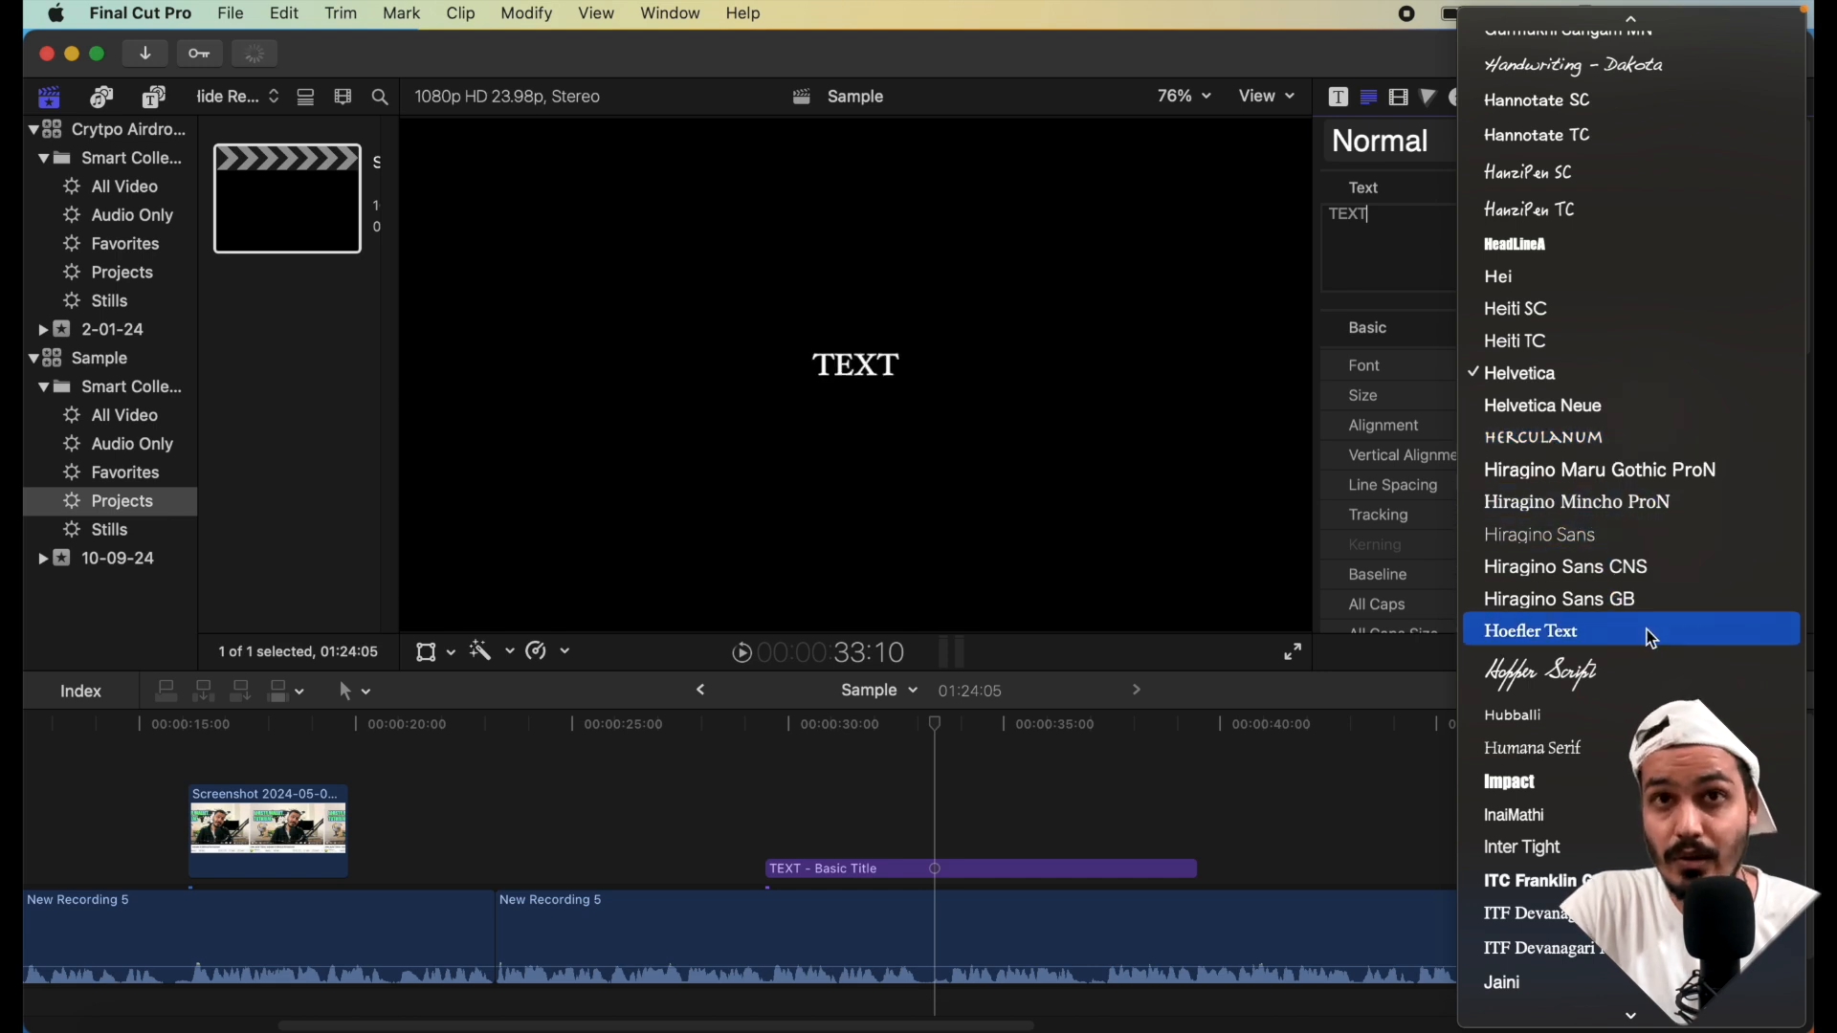
left_click(1574, 781)
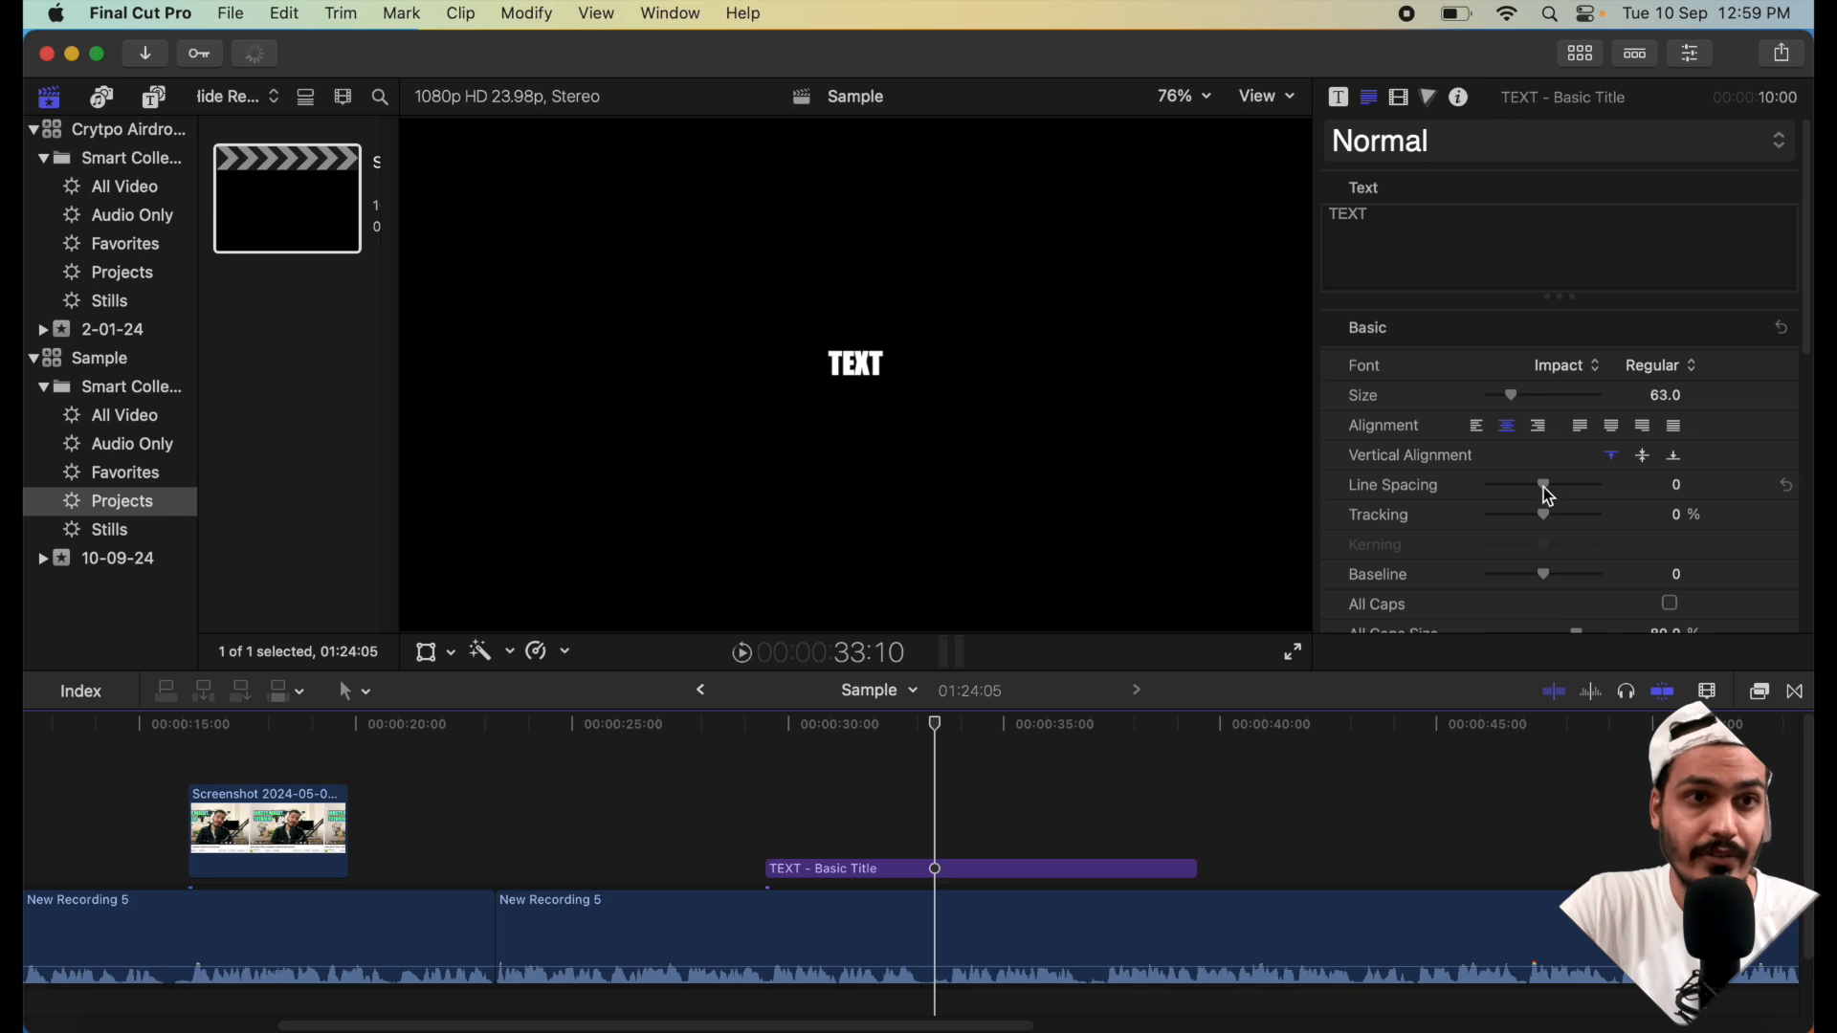
left_click_drag(1513, 396, 1593, 401)
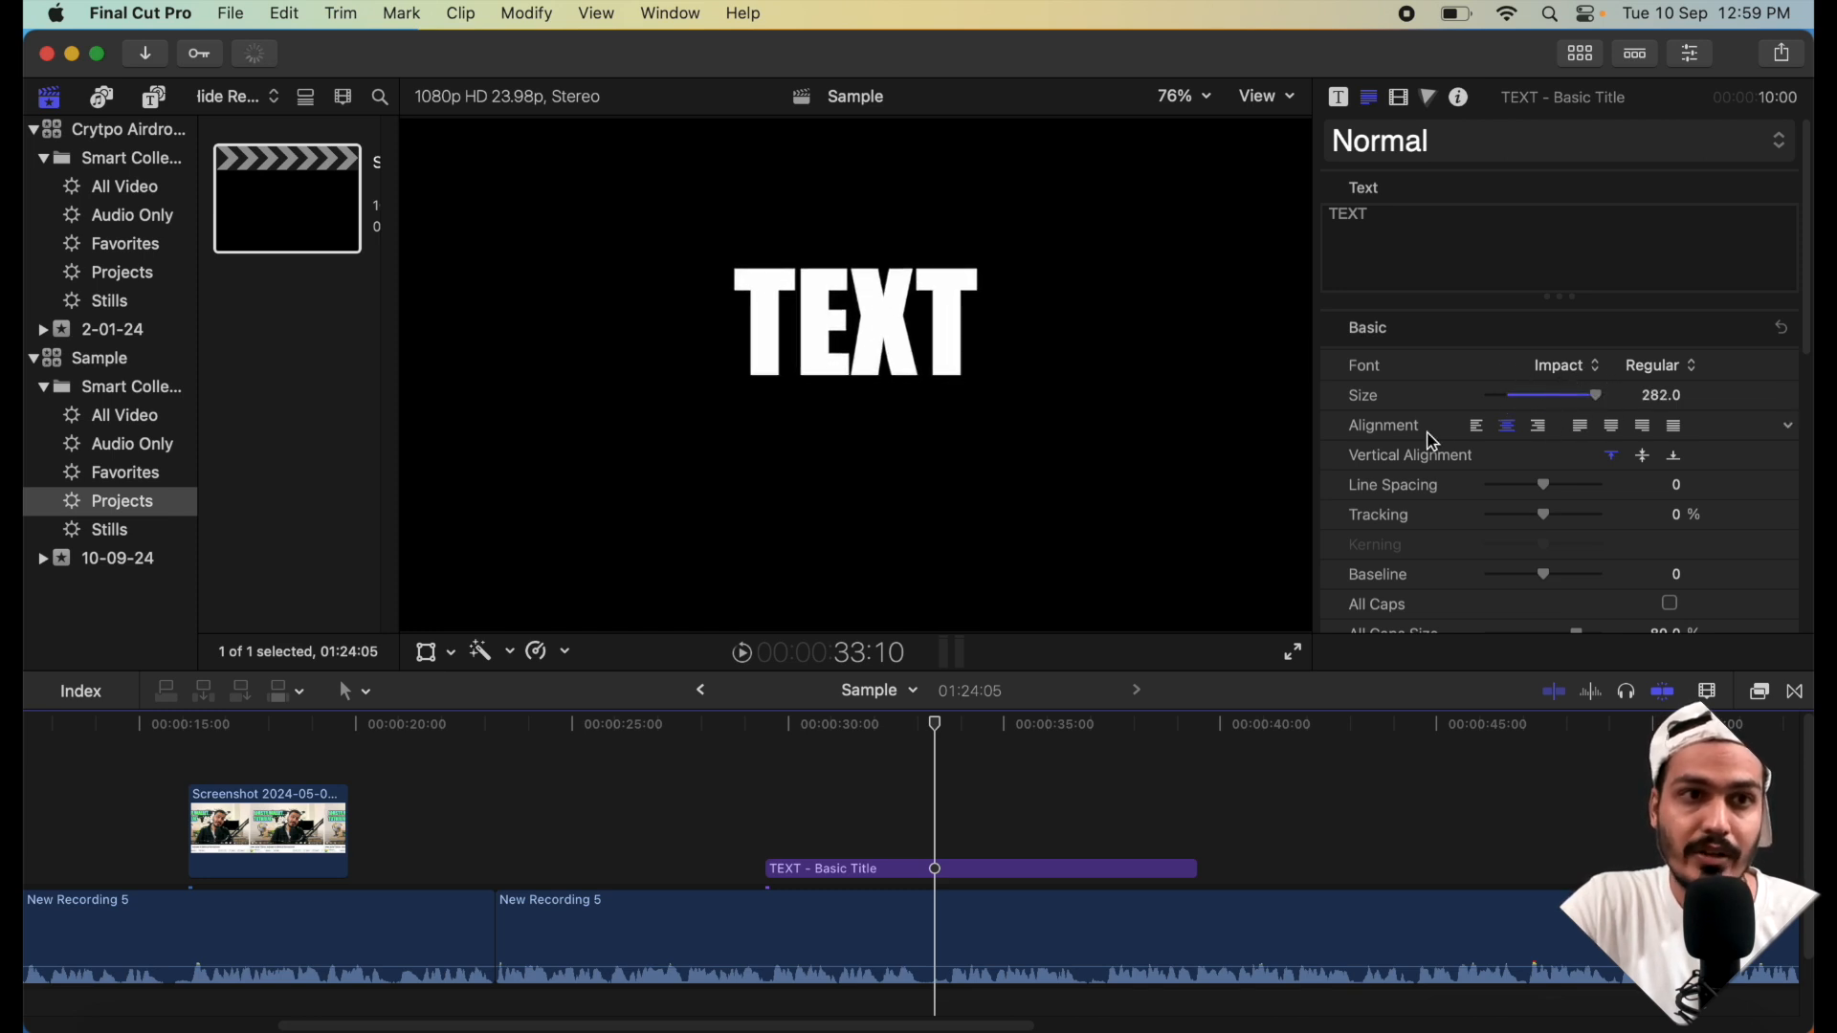
- Set the title's tracking to 17.46% and look over its position, rotation and scale settings
scroll(1626, 455, "down", 2)
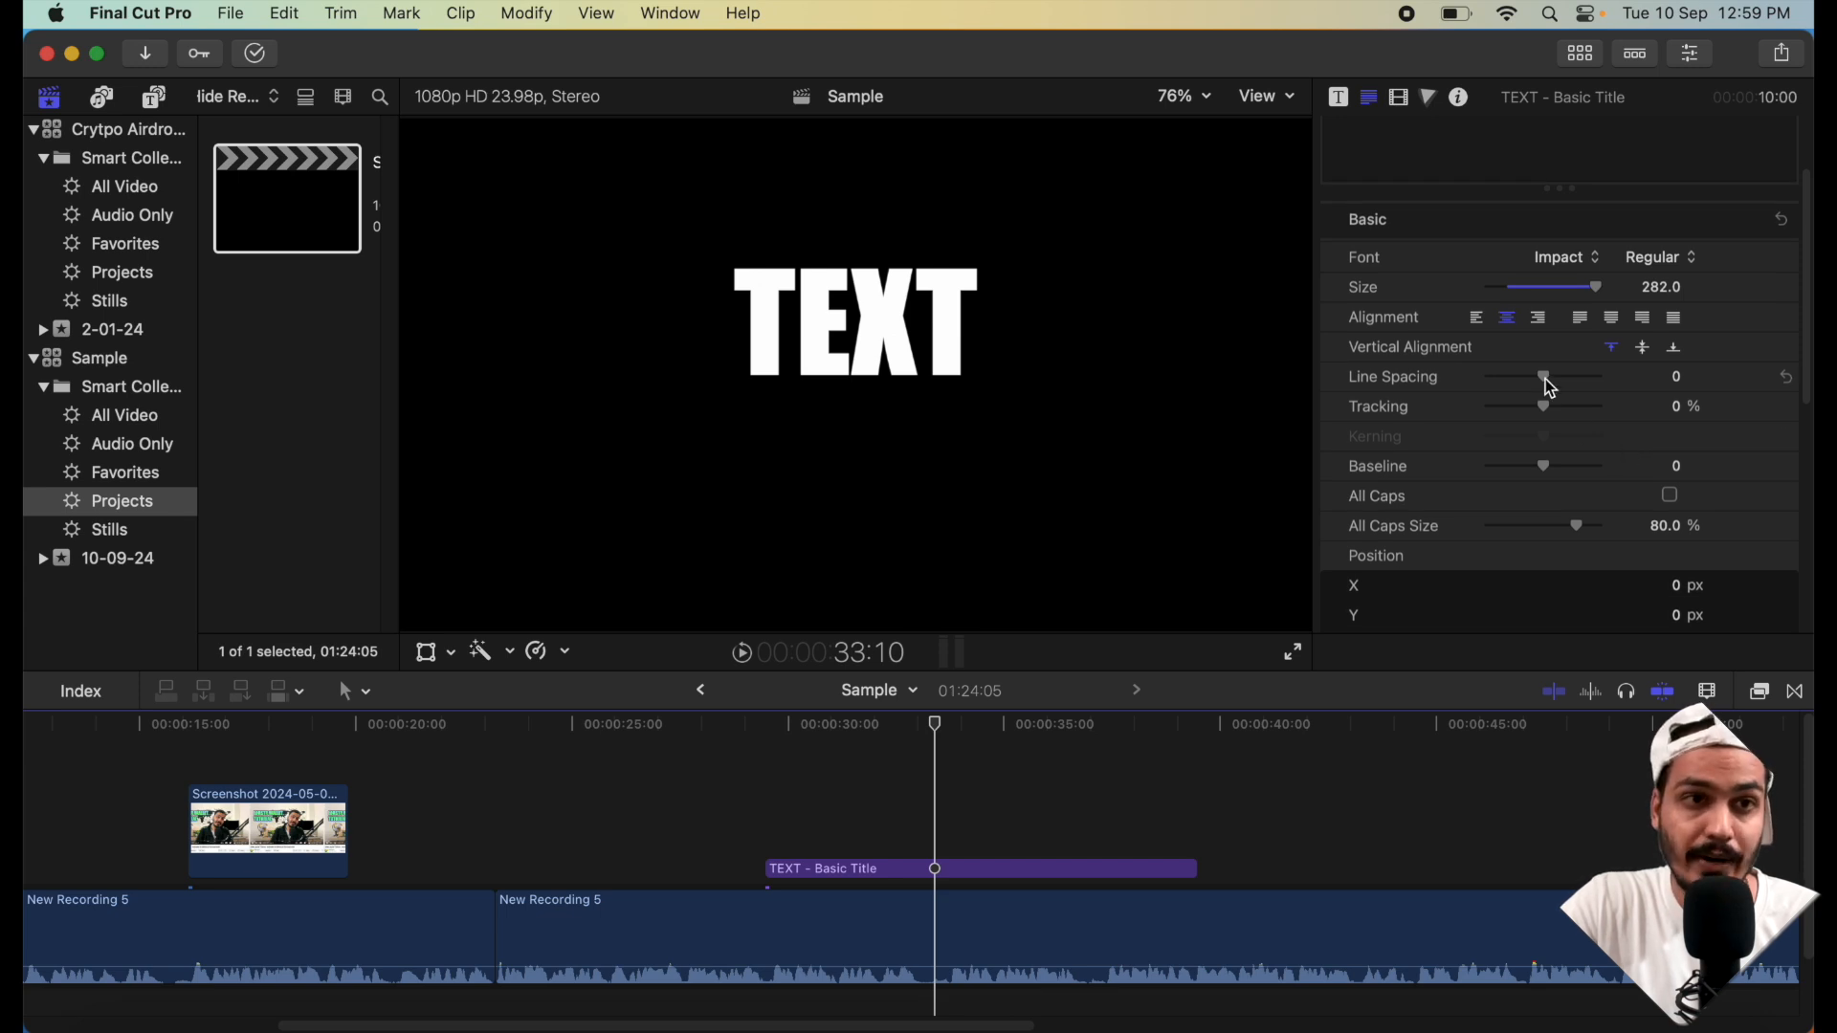
left_click_drag(1543, 407, 1556, 417)
scroll(1569, 478, "down", 4)
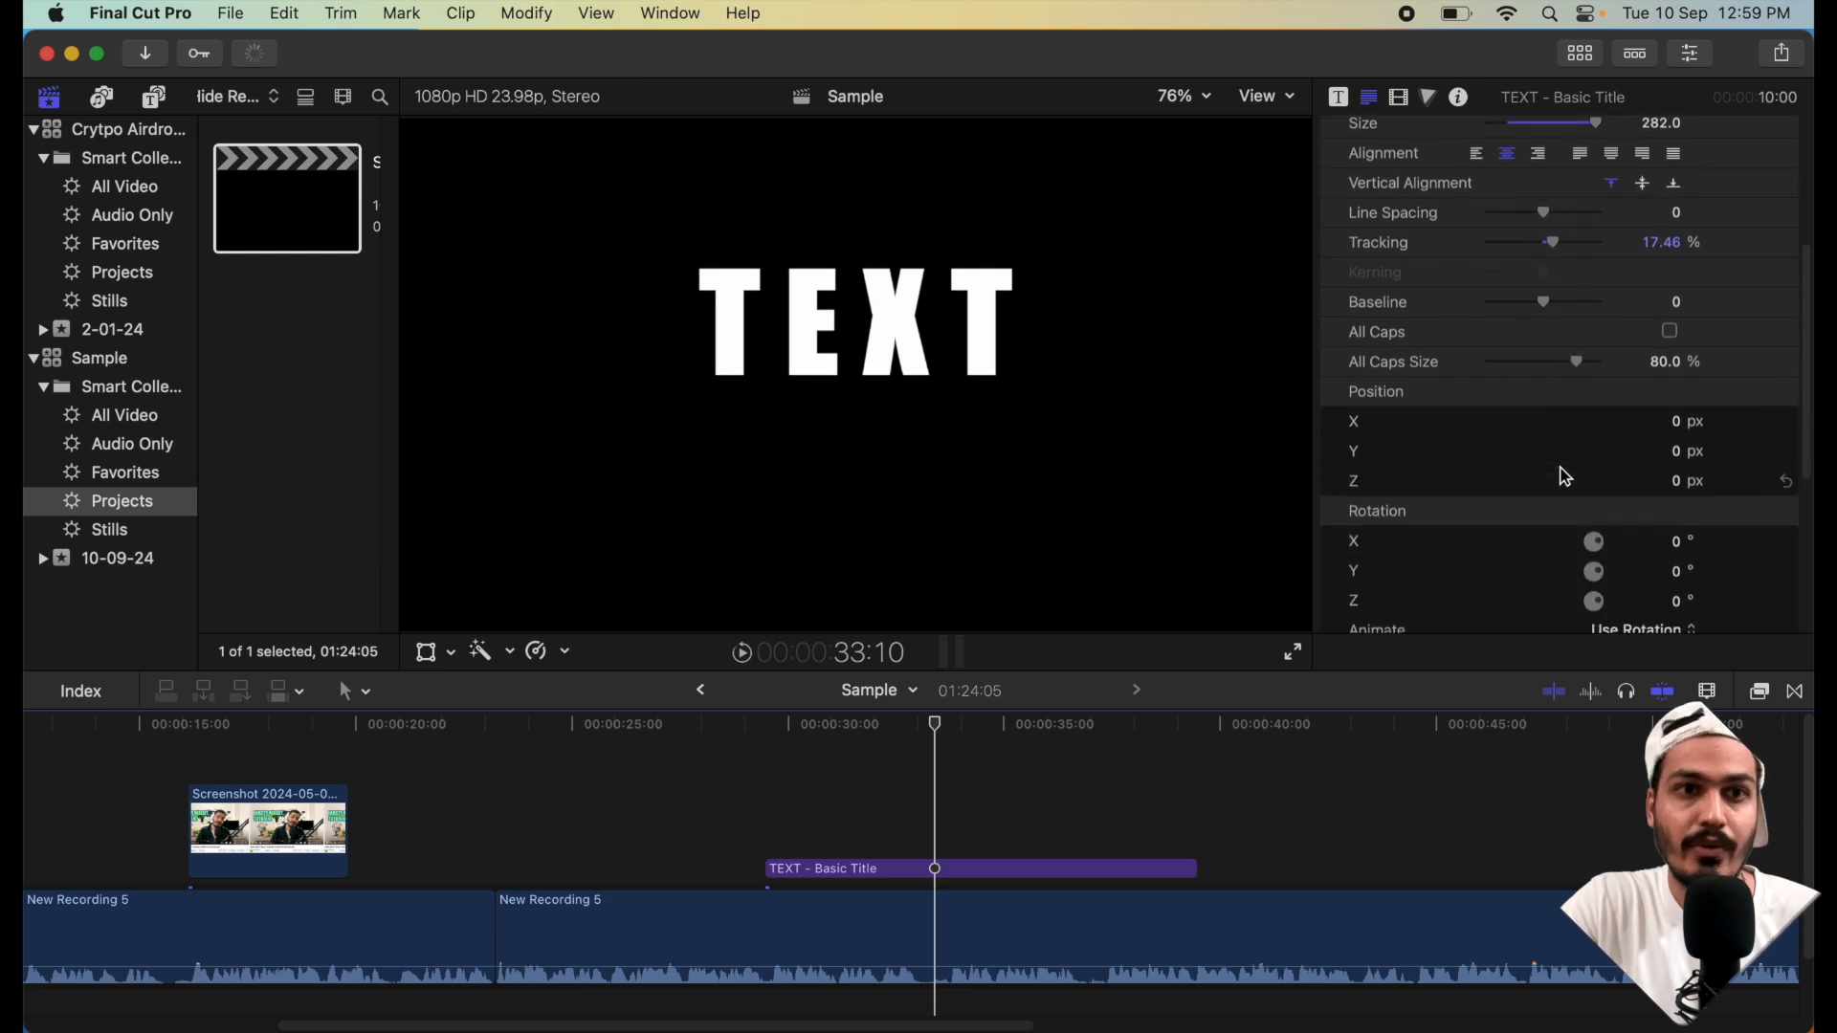
scroll(1591, 445, "down", 2)
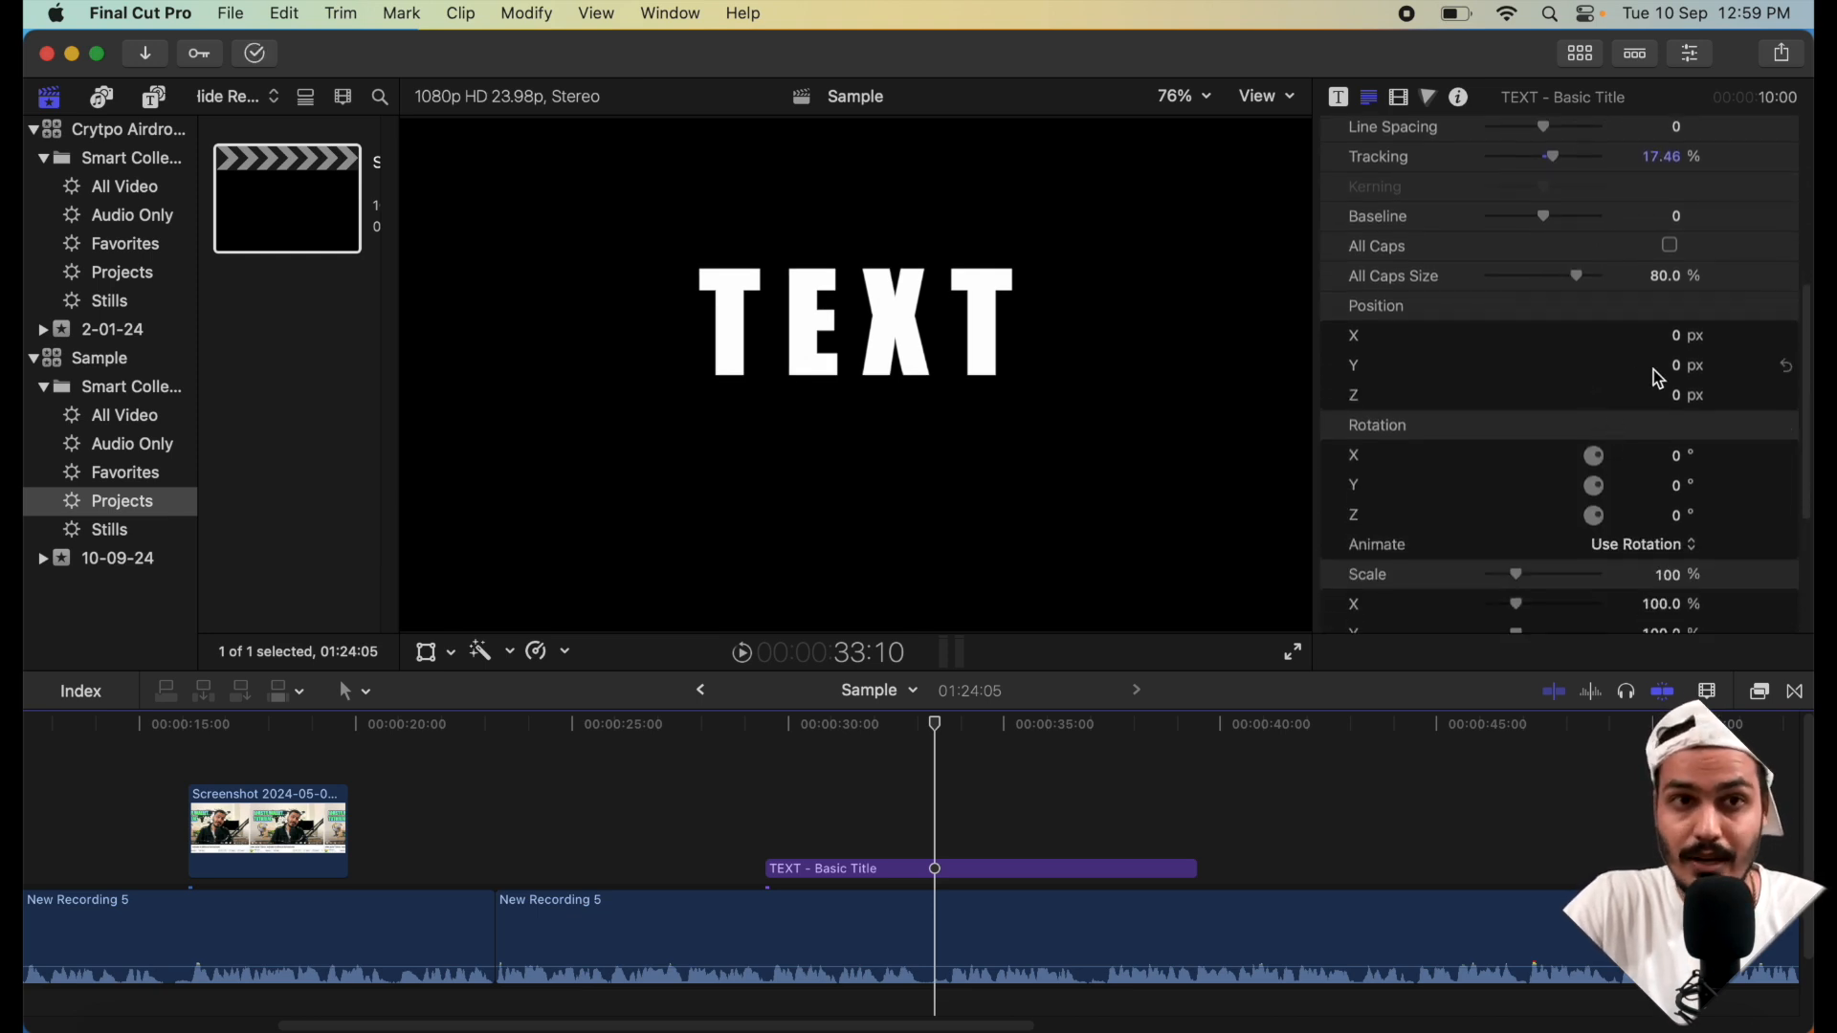
scroll(1709, 339, "down", 3)
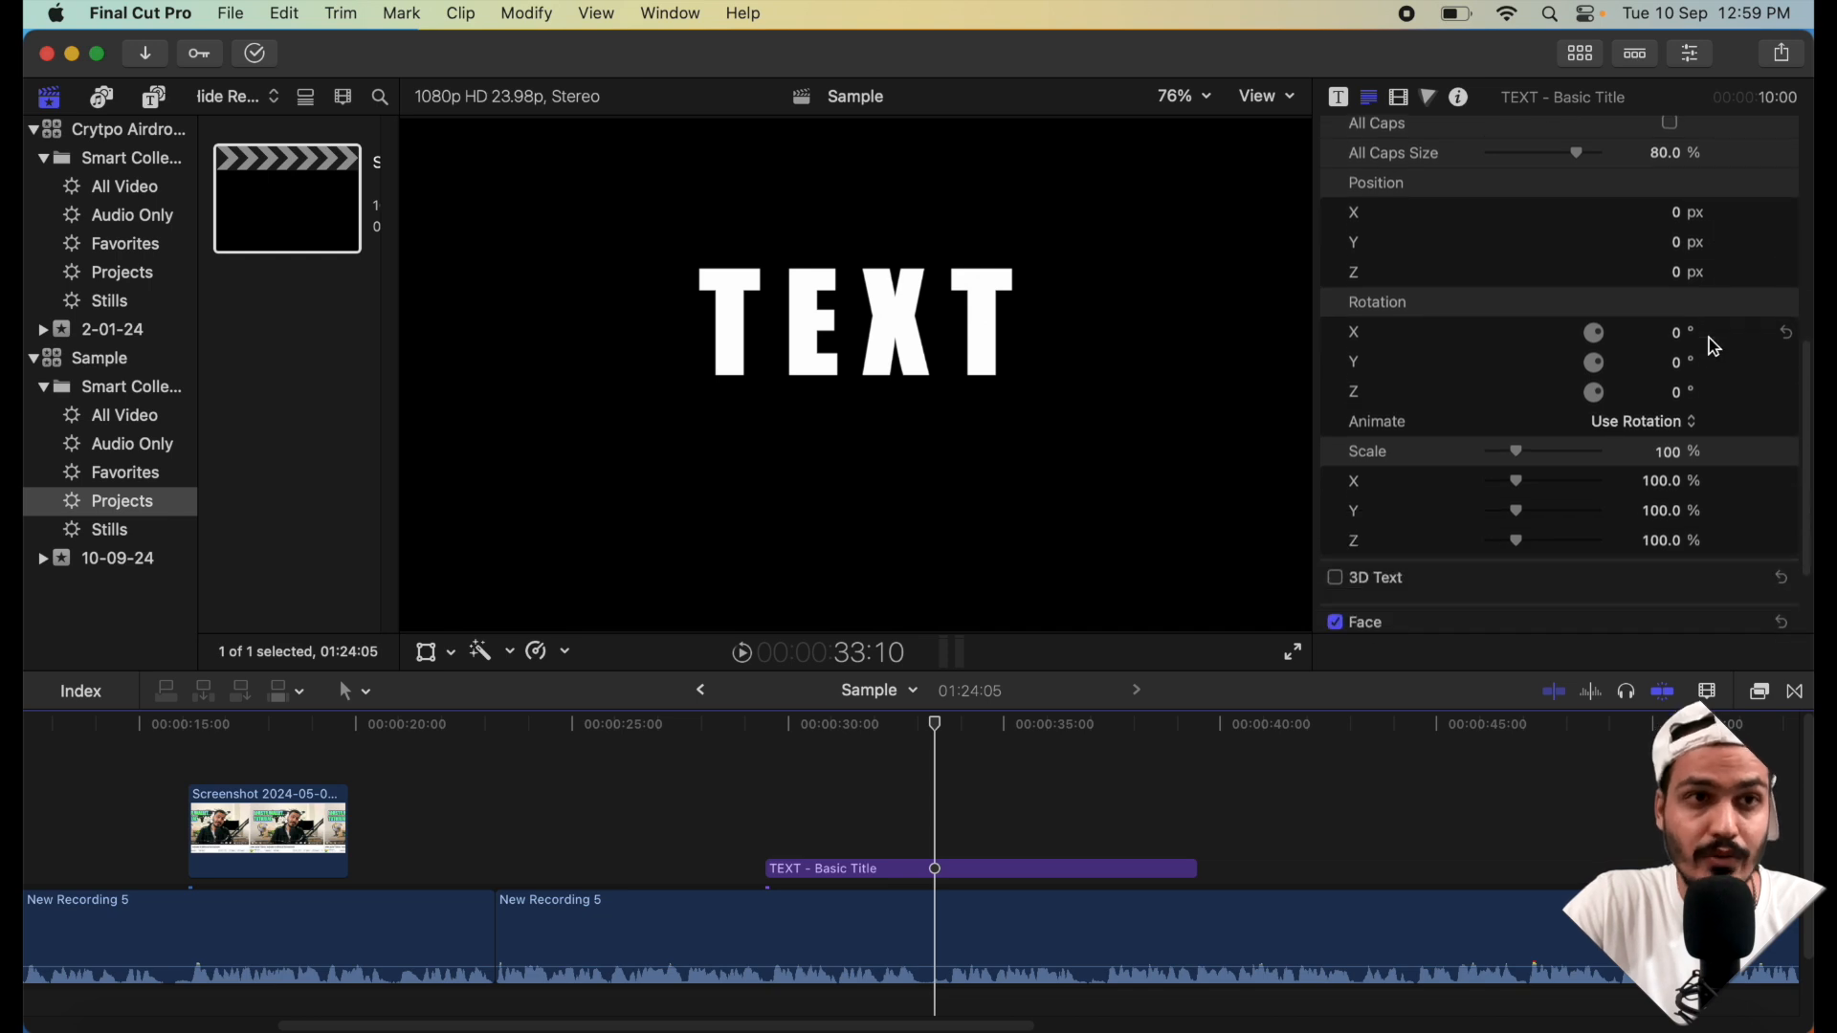
scroll(1626, 296, "up", 3)
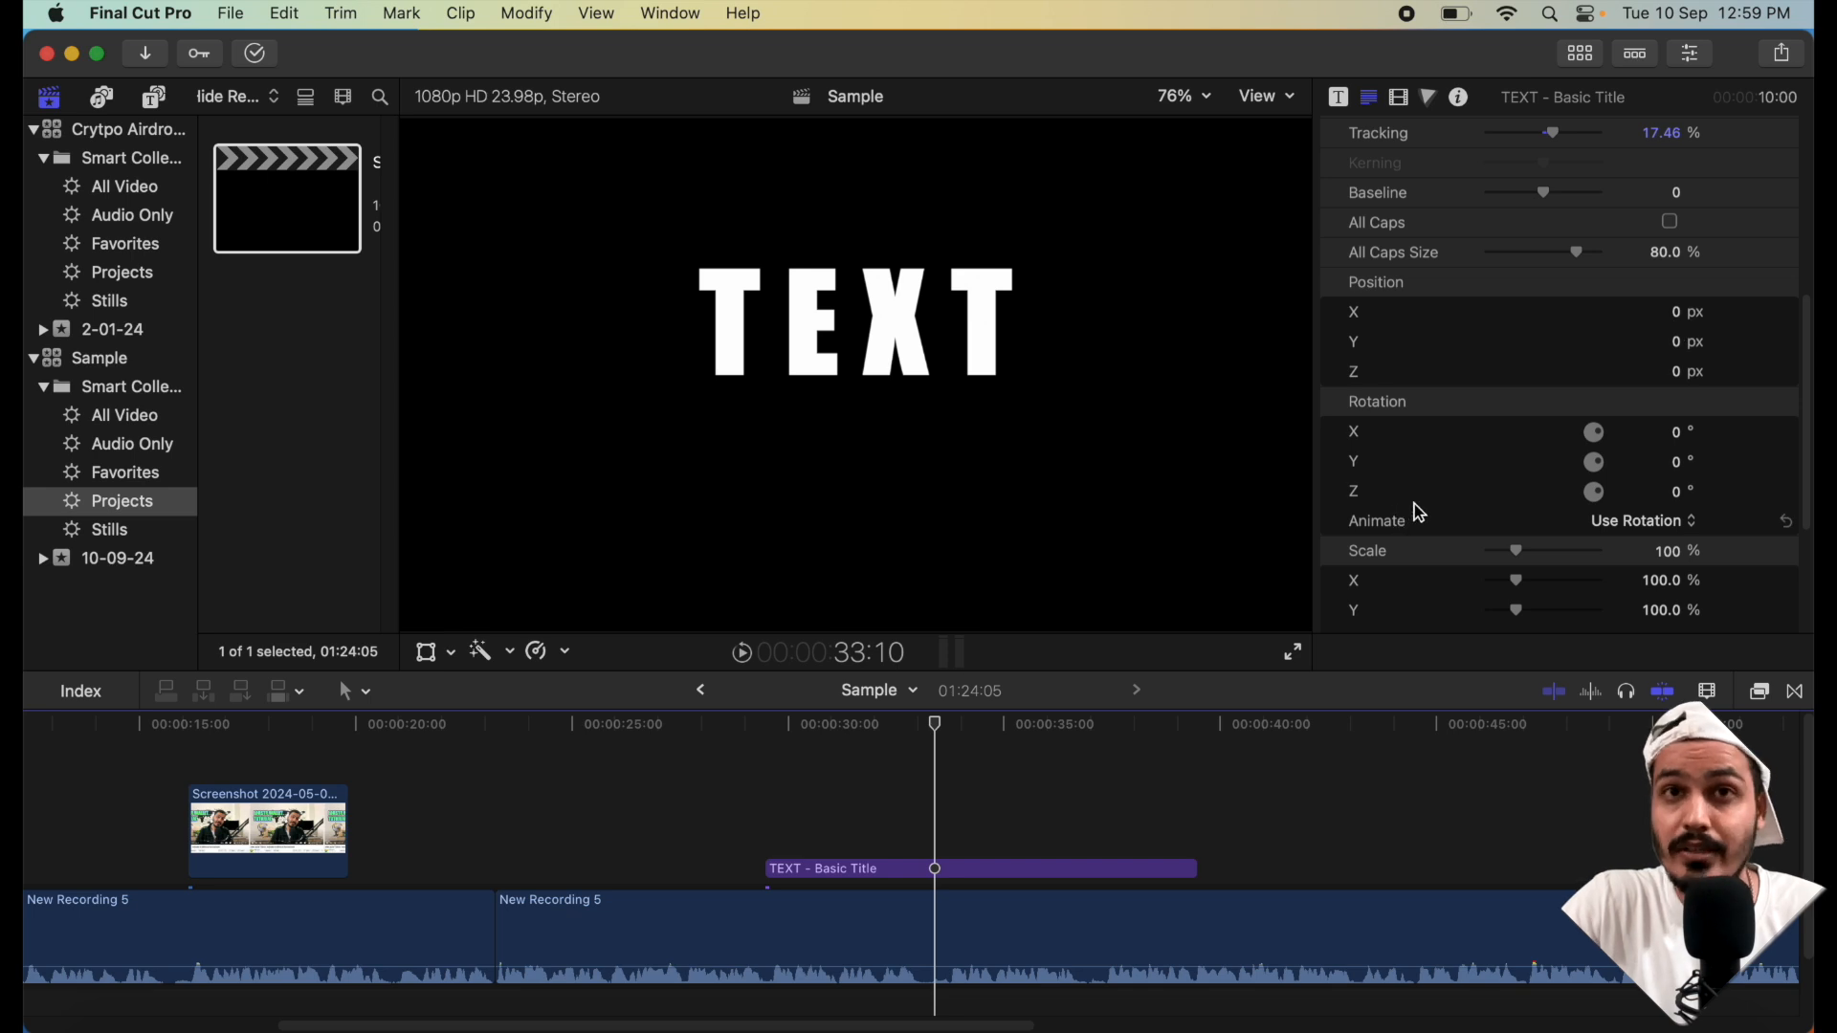
- Transform the title in the viewer by moving it up and left and enlarging it slightly; try a rotation and undo it
left_click(433, 658)
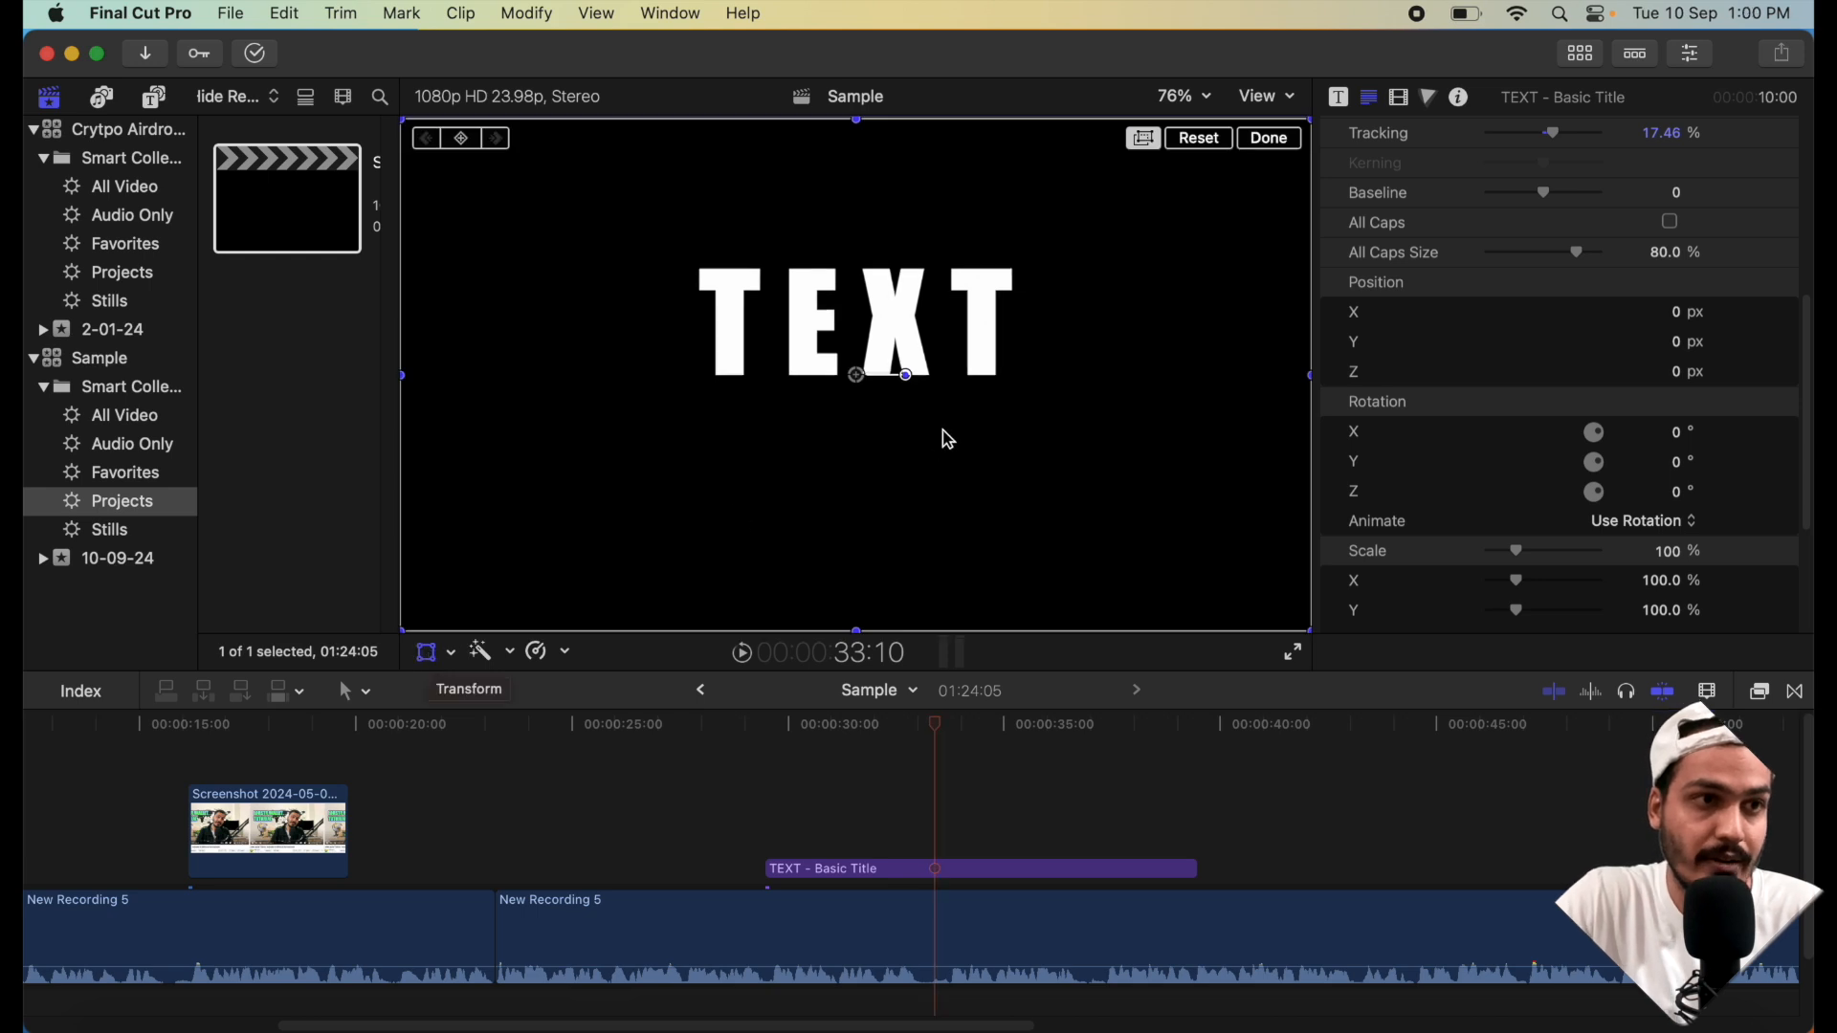
left_click_drag(1082, 418, 1037, 418)
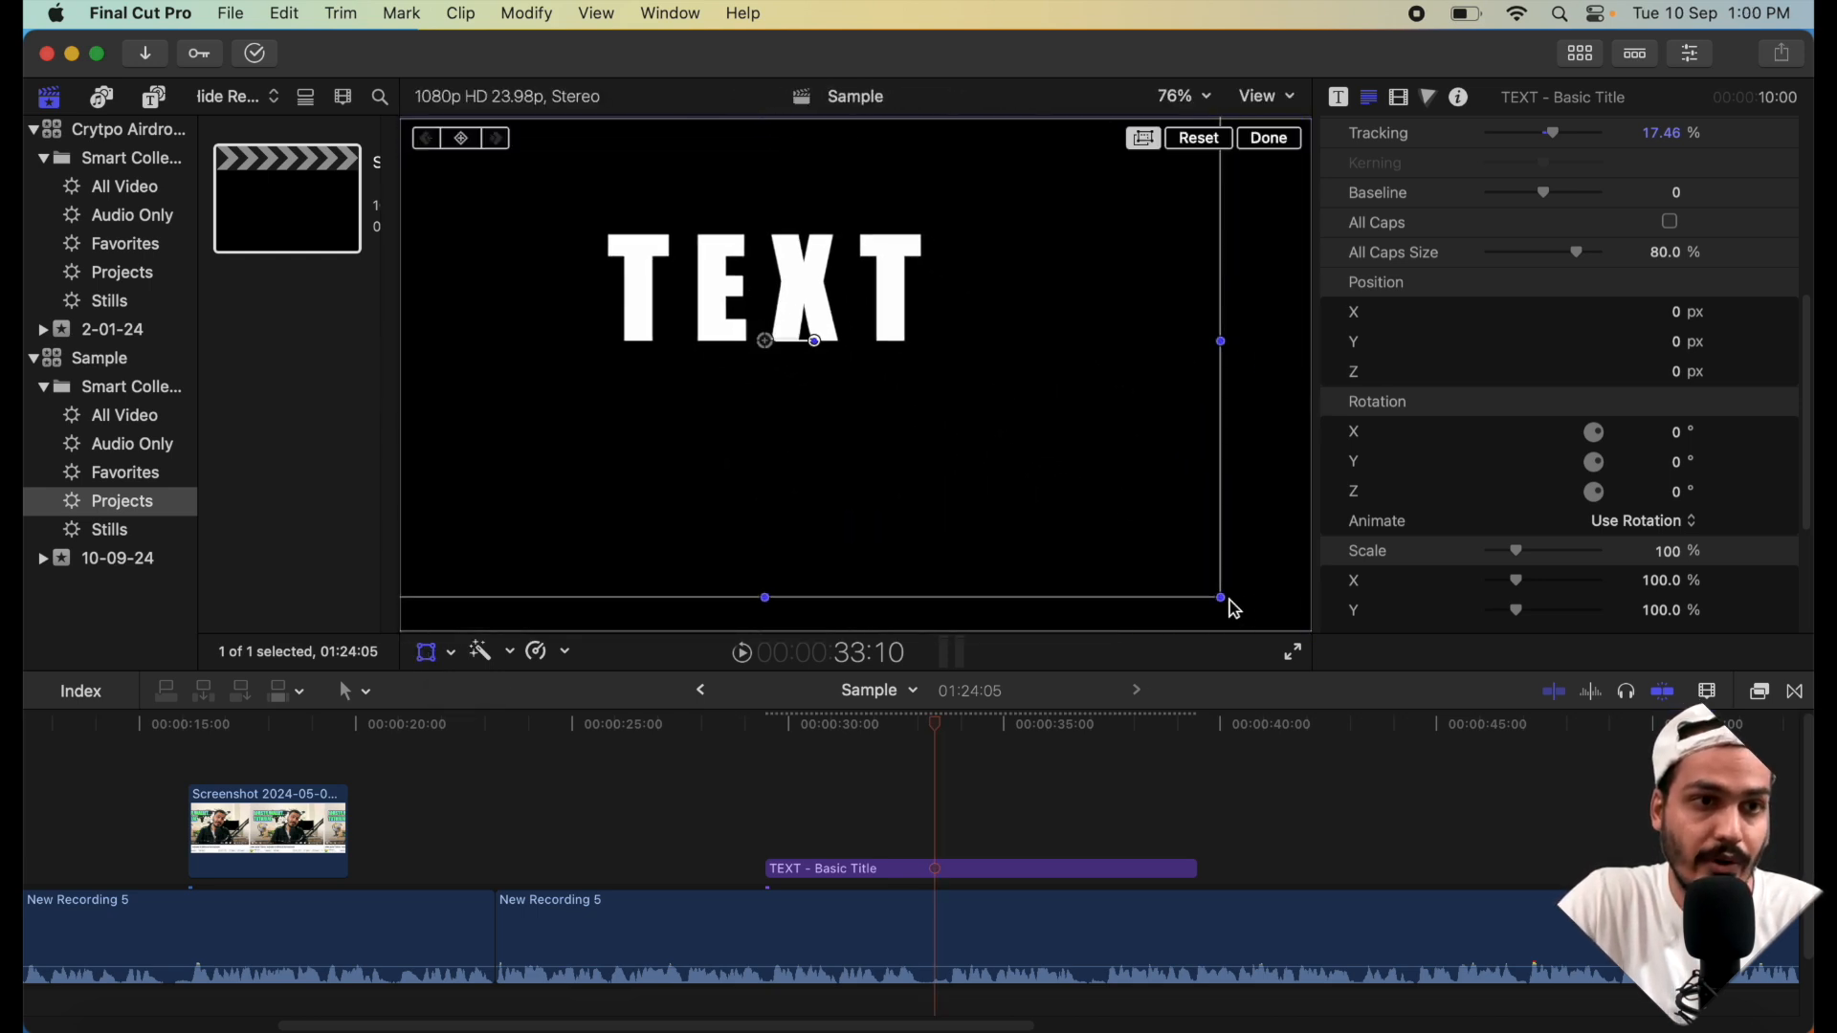
left_click_drag(1224, 603, 1281, 612)
mouse_move(925, 425)
left_mouse_down()
mouse_move(970, 446)
mouse_move(954, 447)
left_mouse_up()
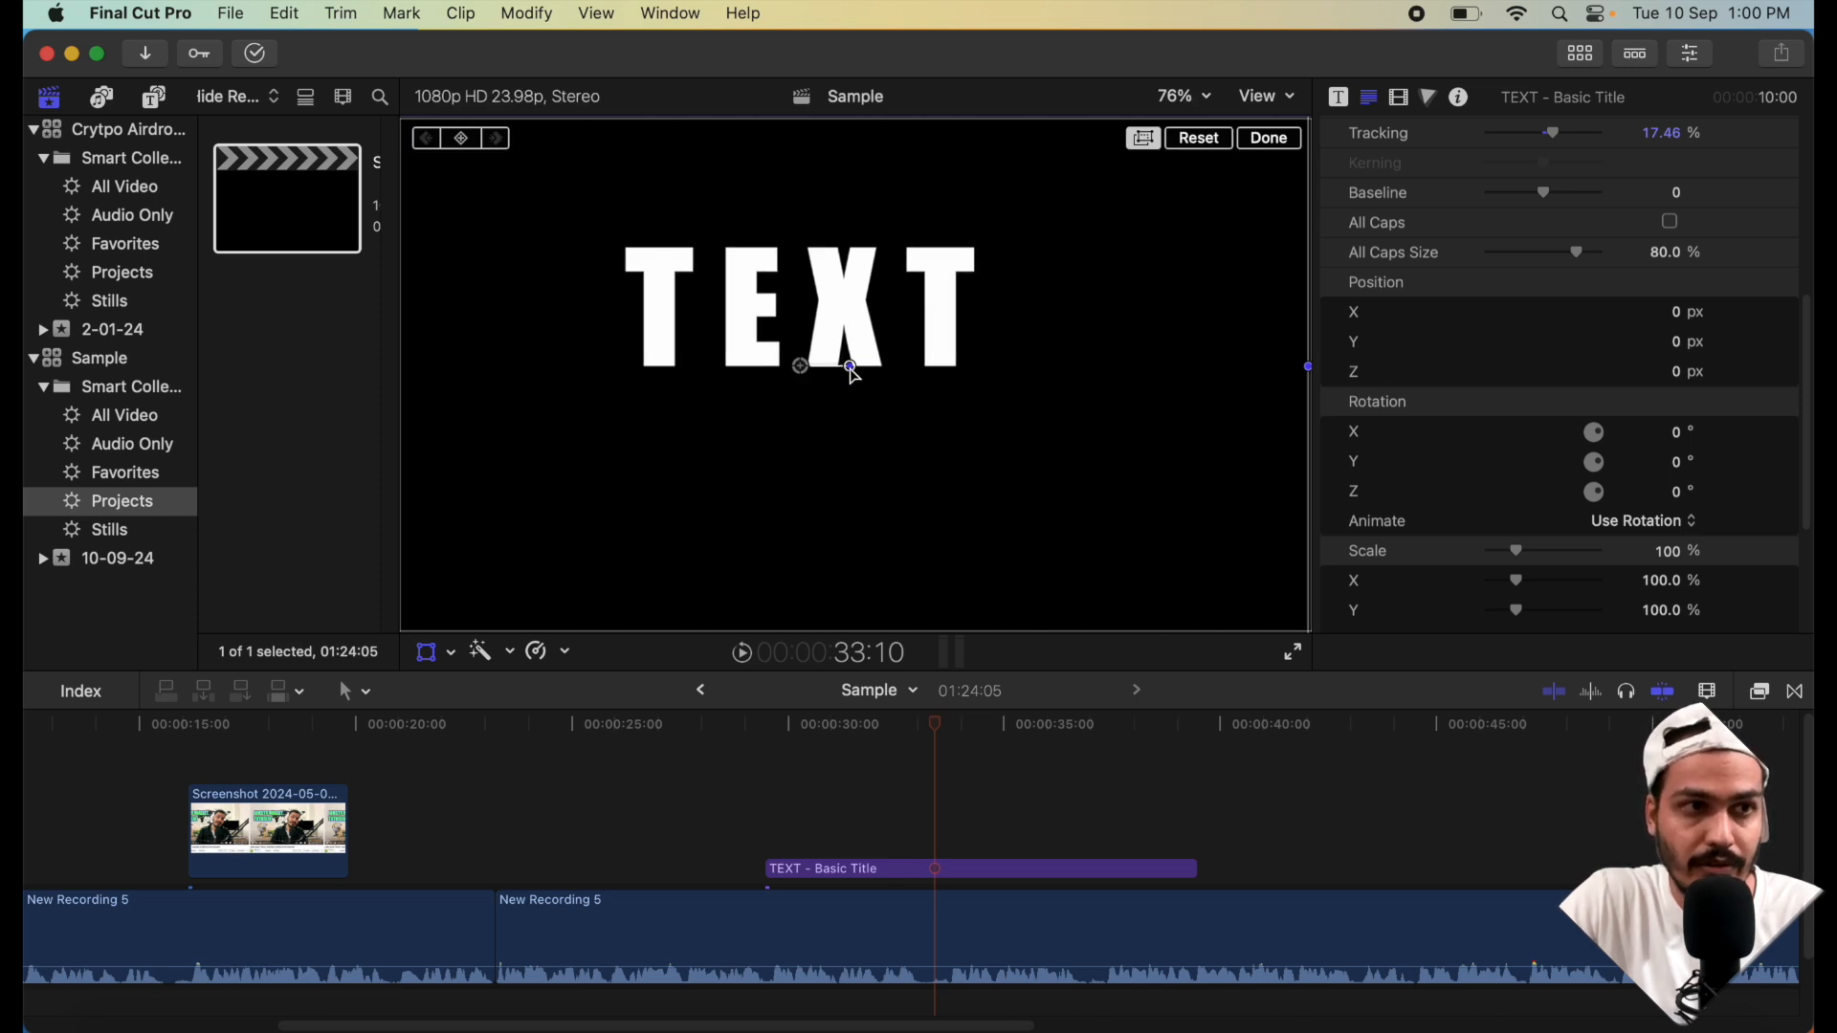
mouse_move(851, 368)
left_mouse_down()
mouse_move(801, 315)
mouse_move(750, 367)
mouse_move(820, 403)
mouse_move(840, 369)
left_mouse_up()
key("super+z")
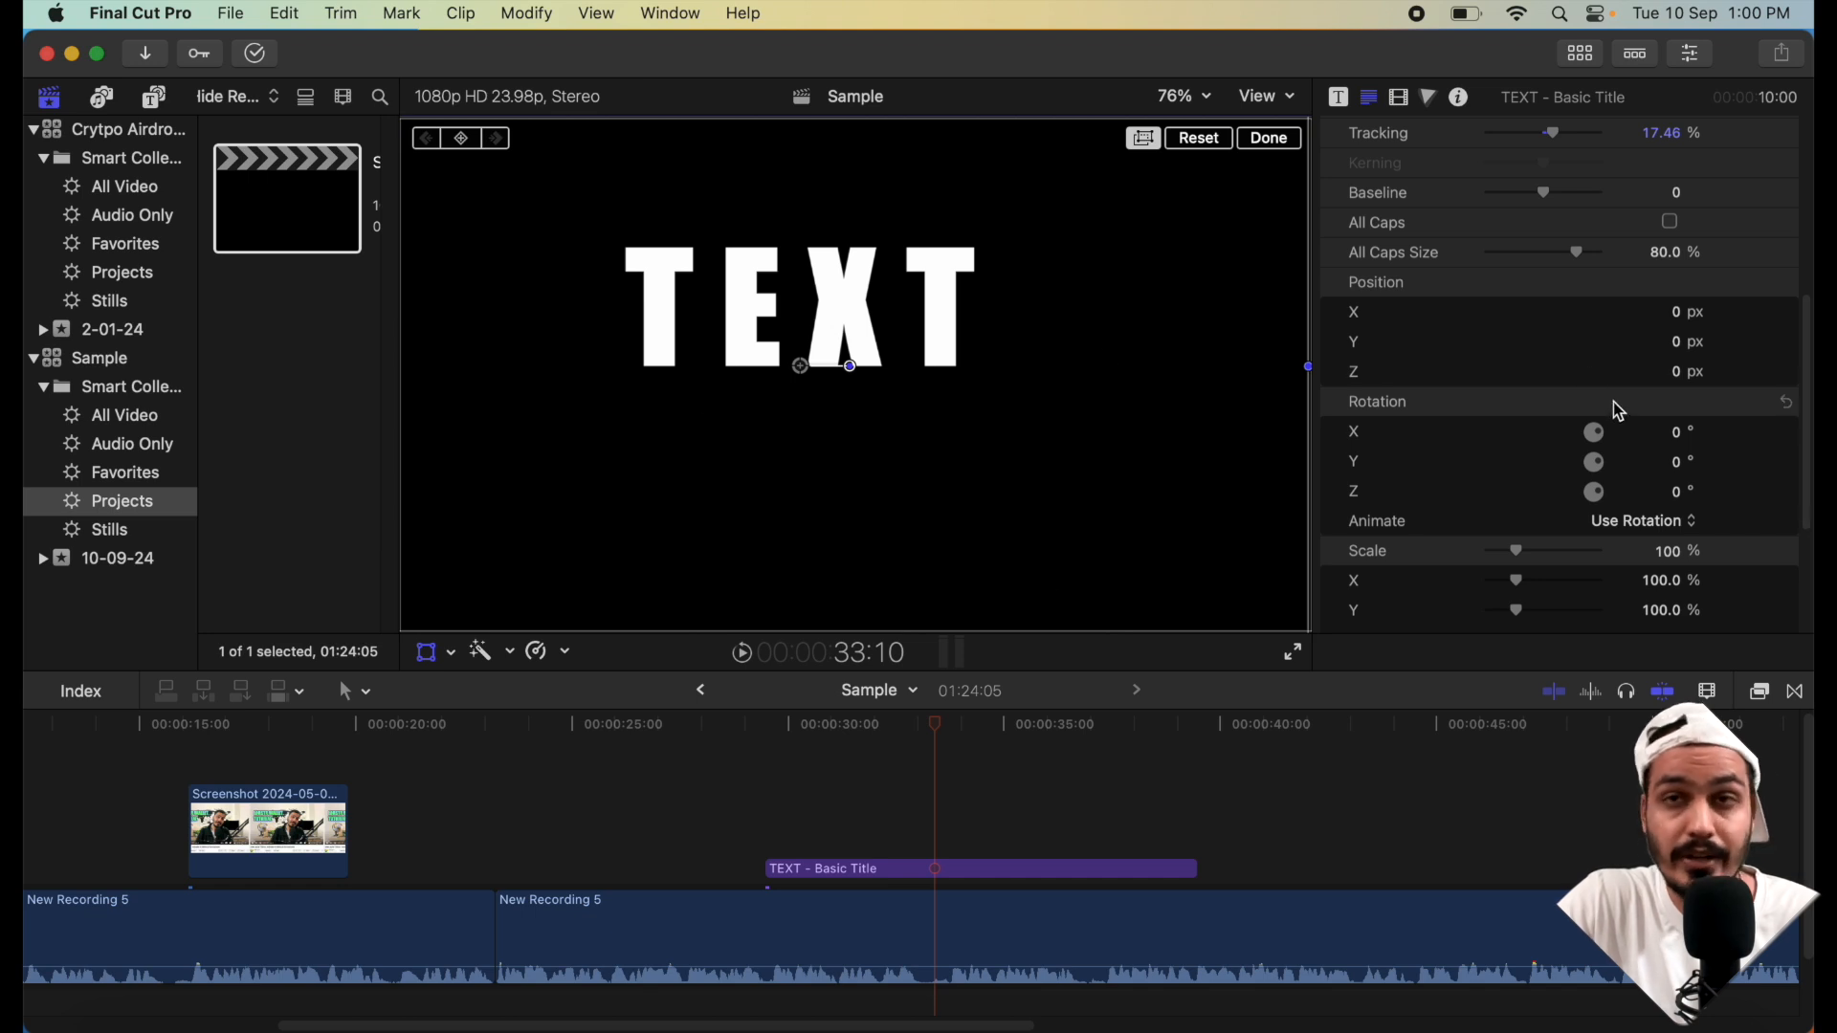
- Set the title's rotation to 26° around X and -36° around Y
scroll(1484, 421, "down", 2)
scroll(1491, 421, "down", 1)
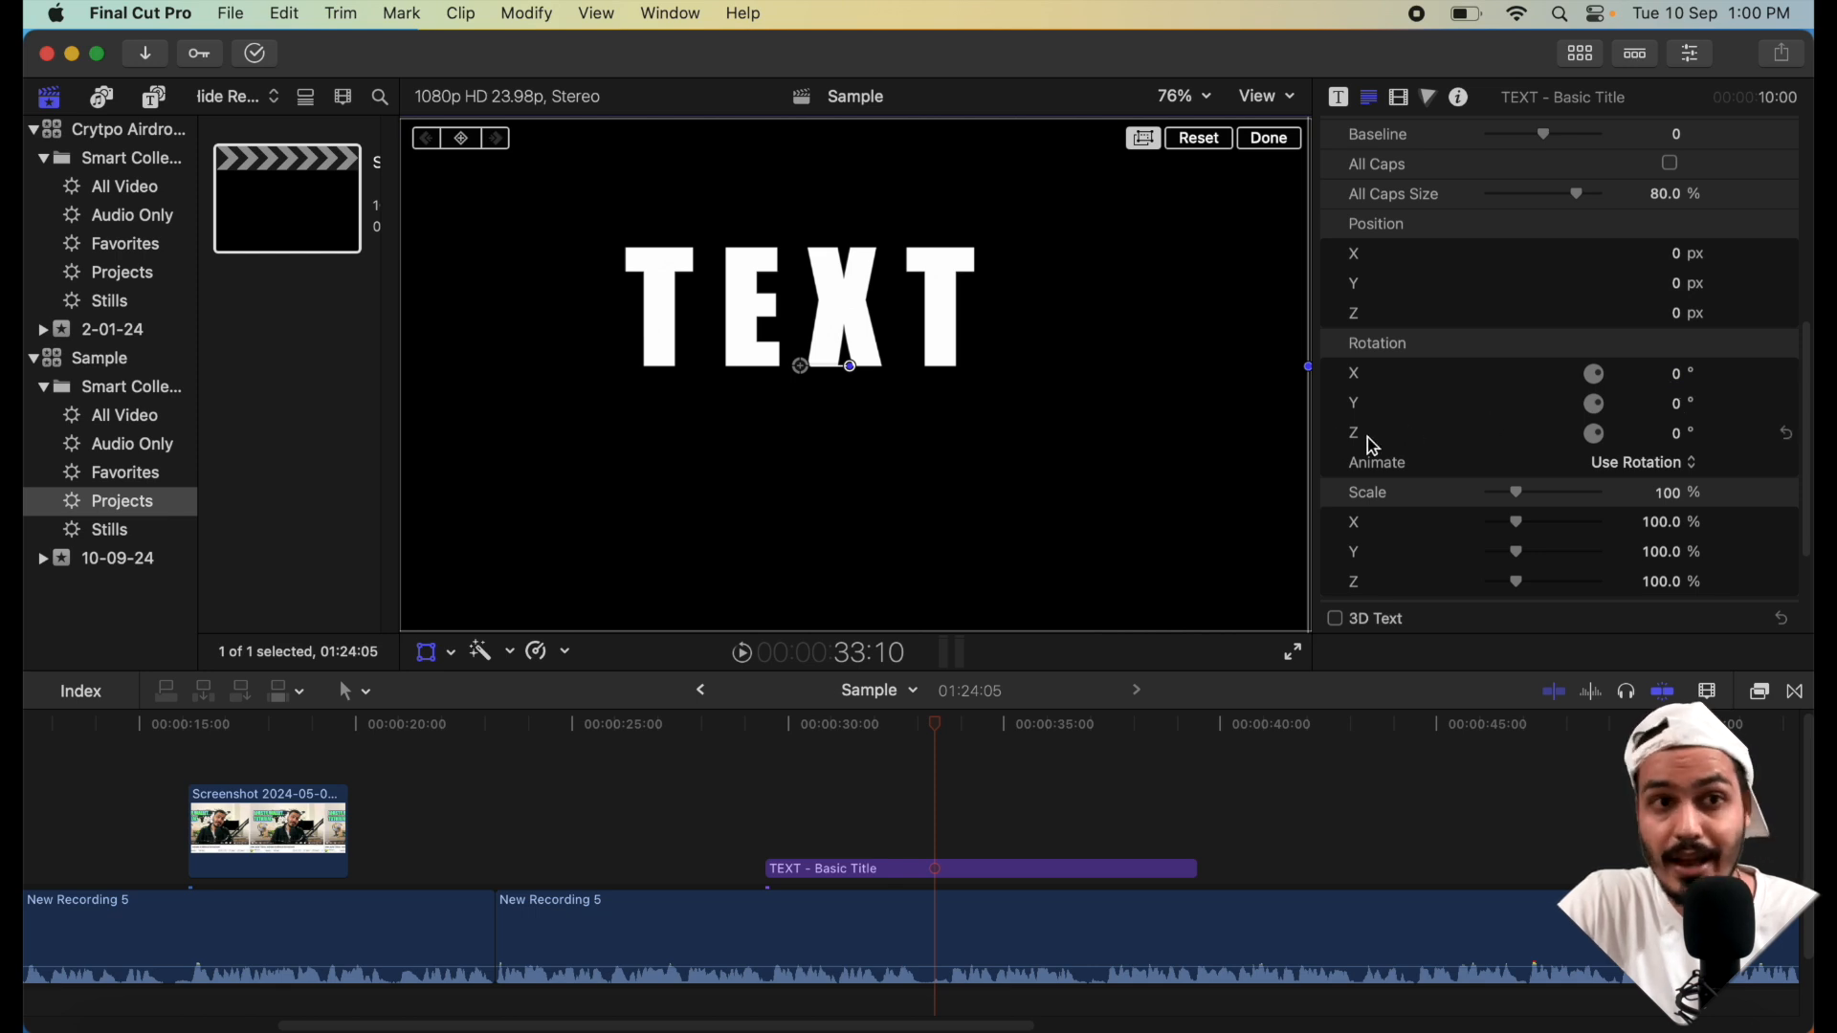
left_click_drag(1681, 386, 1675, 376)
left_click_drag(1675, 402, 1675, 409)
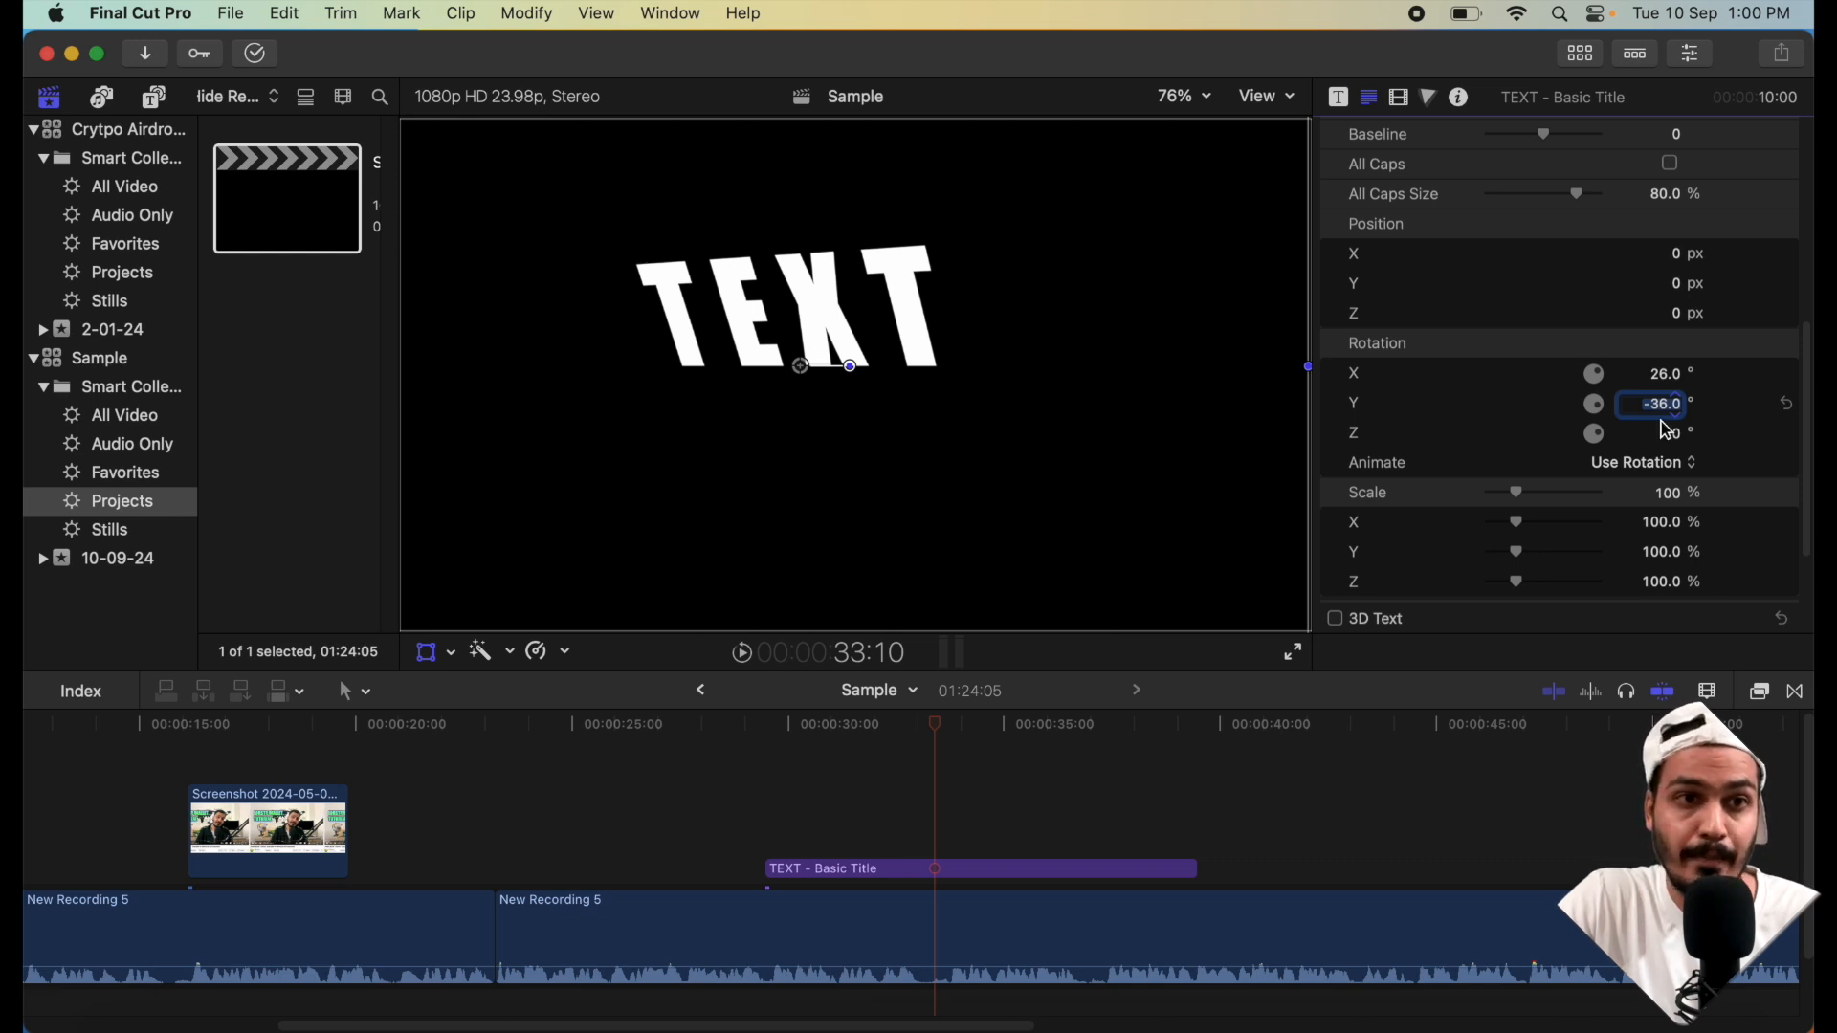
- Turn on 3D Text for the title and turn it back off
scroll(1666, 431, "down", 3)
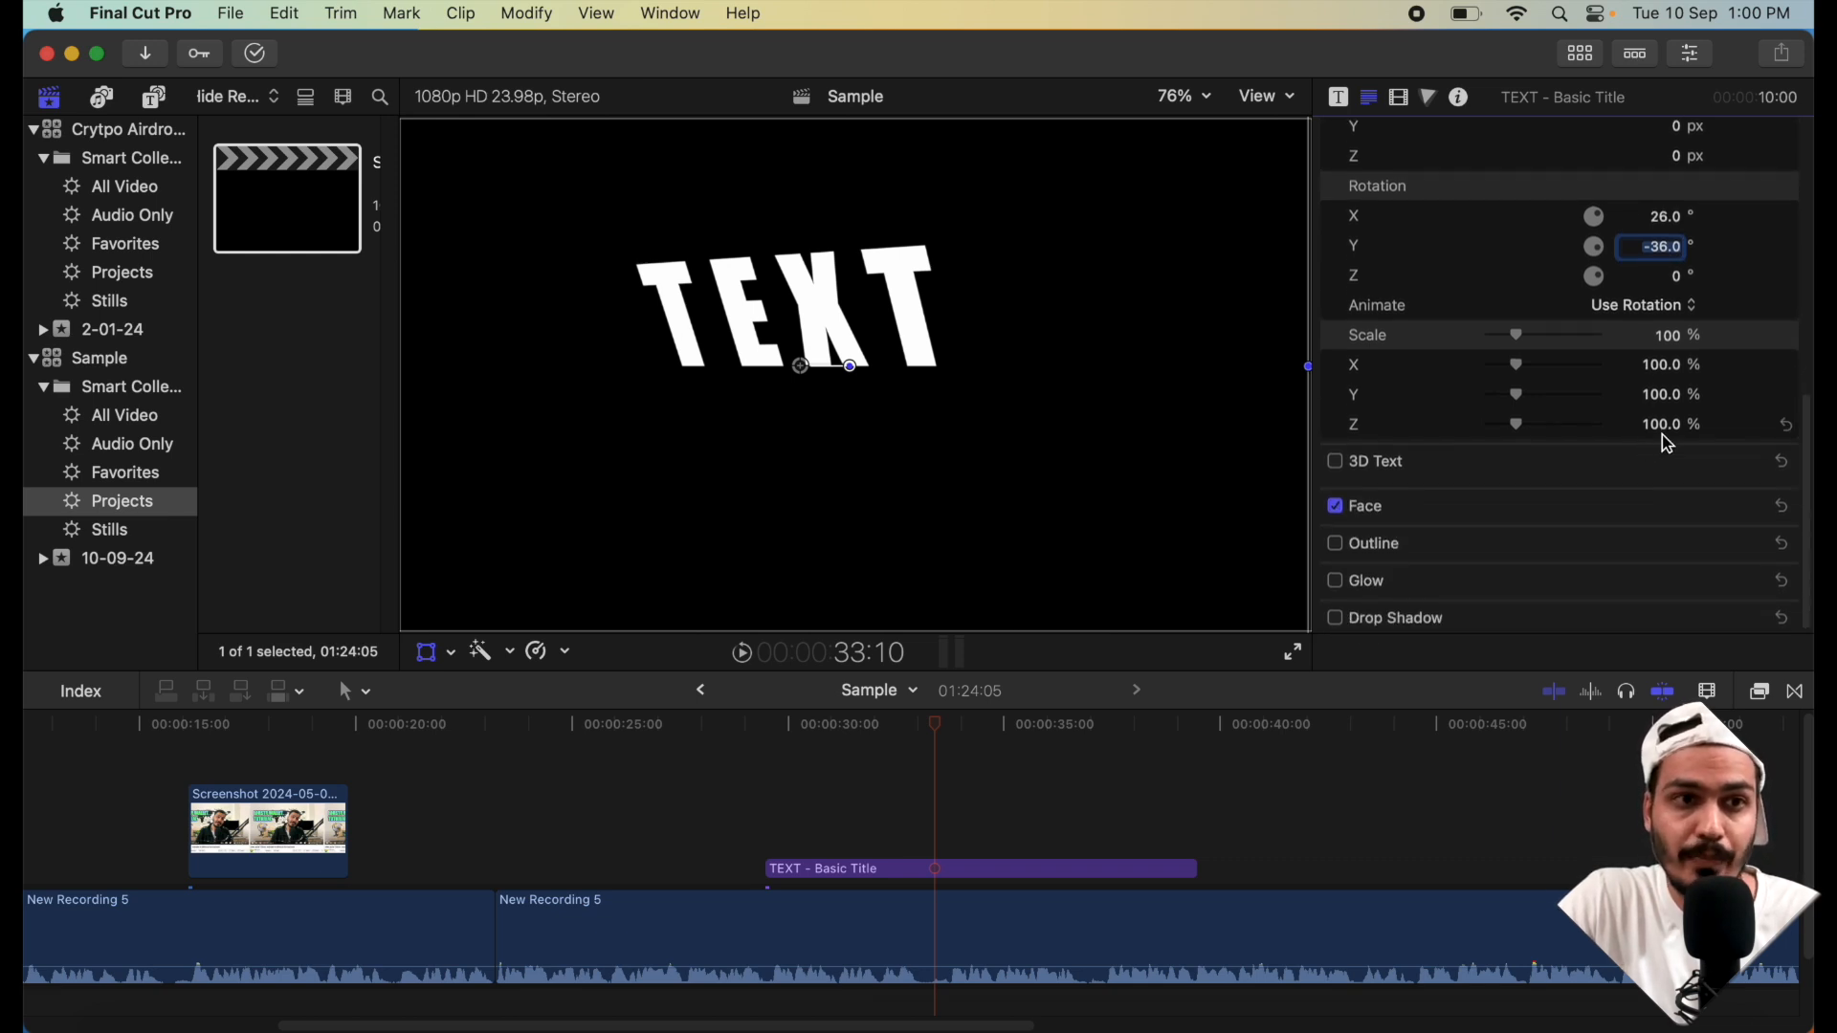
left_click(1335, 465)
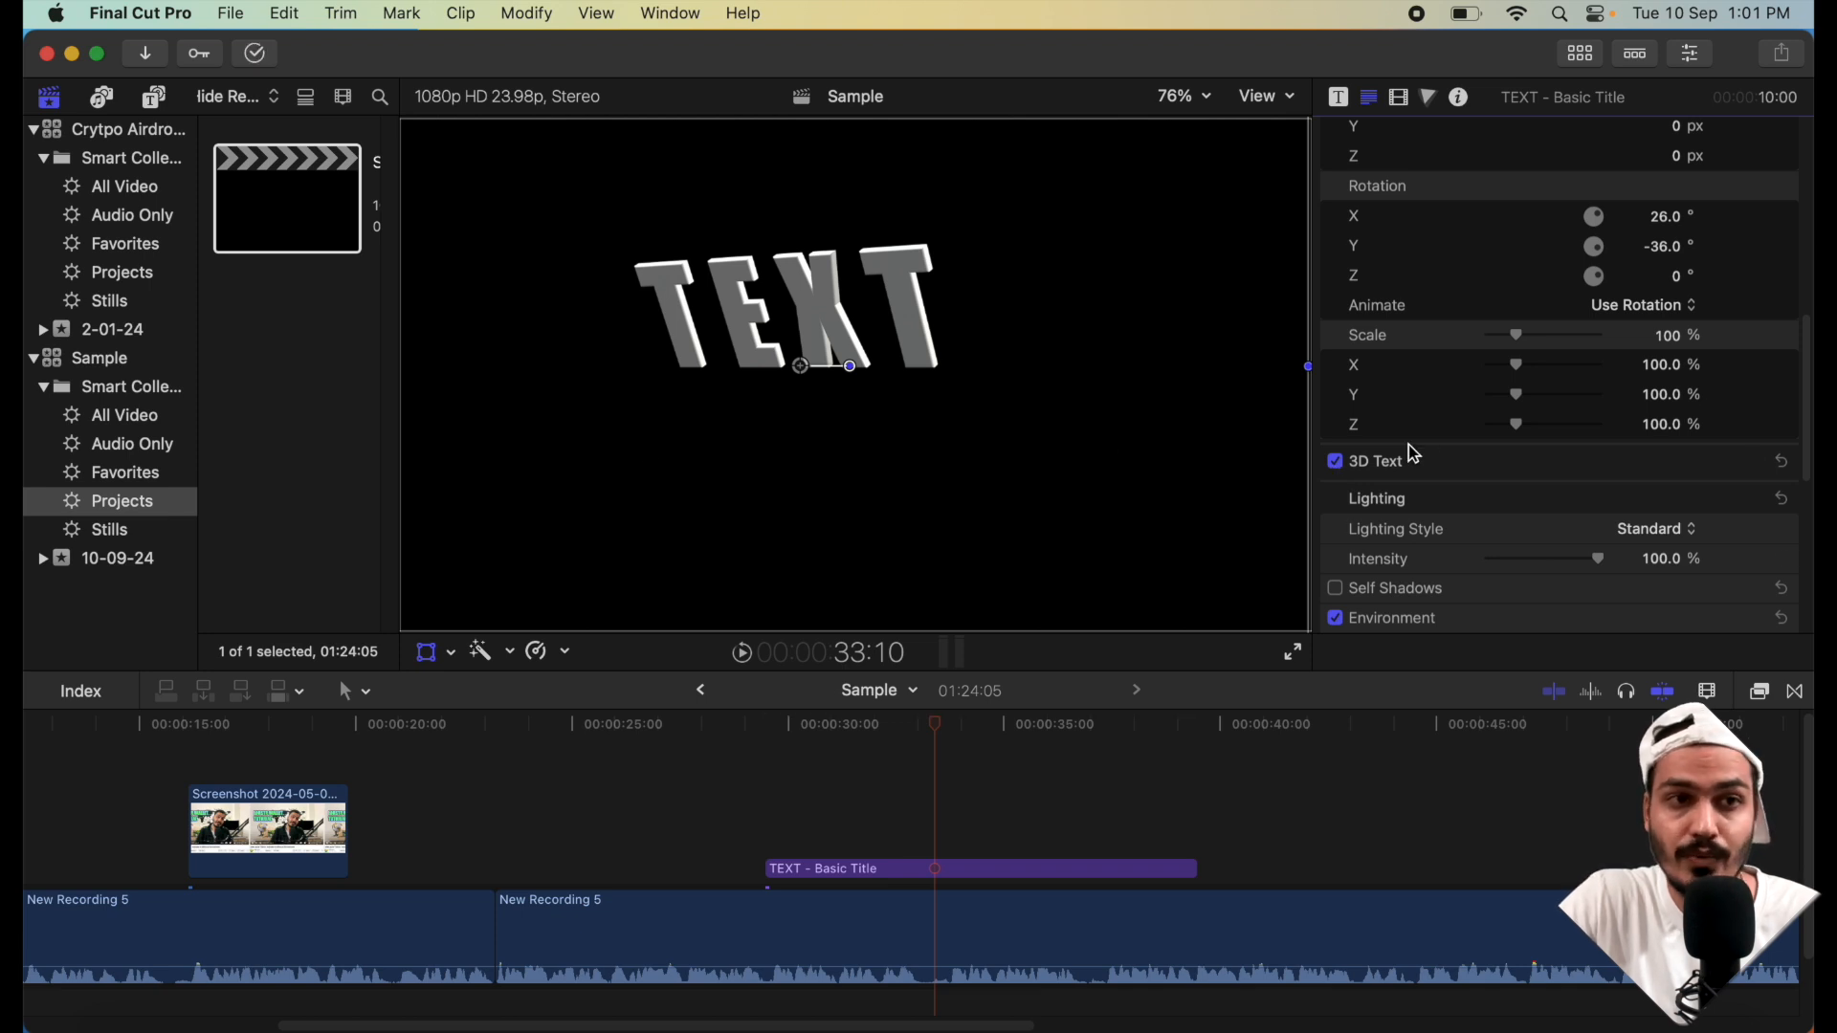
left_click(1335, 463)
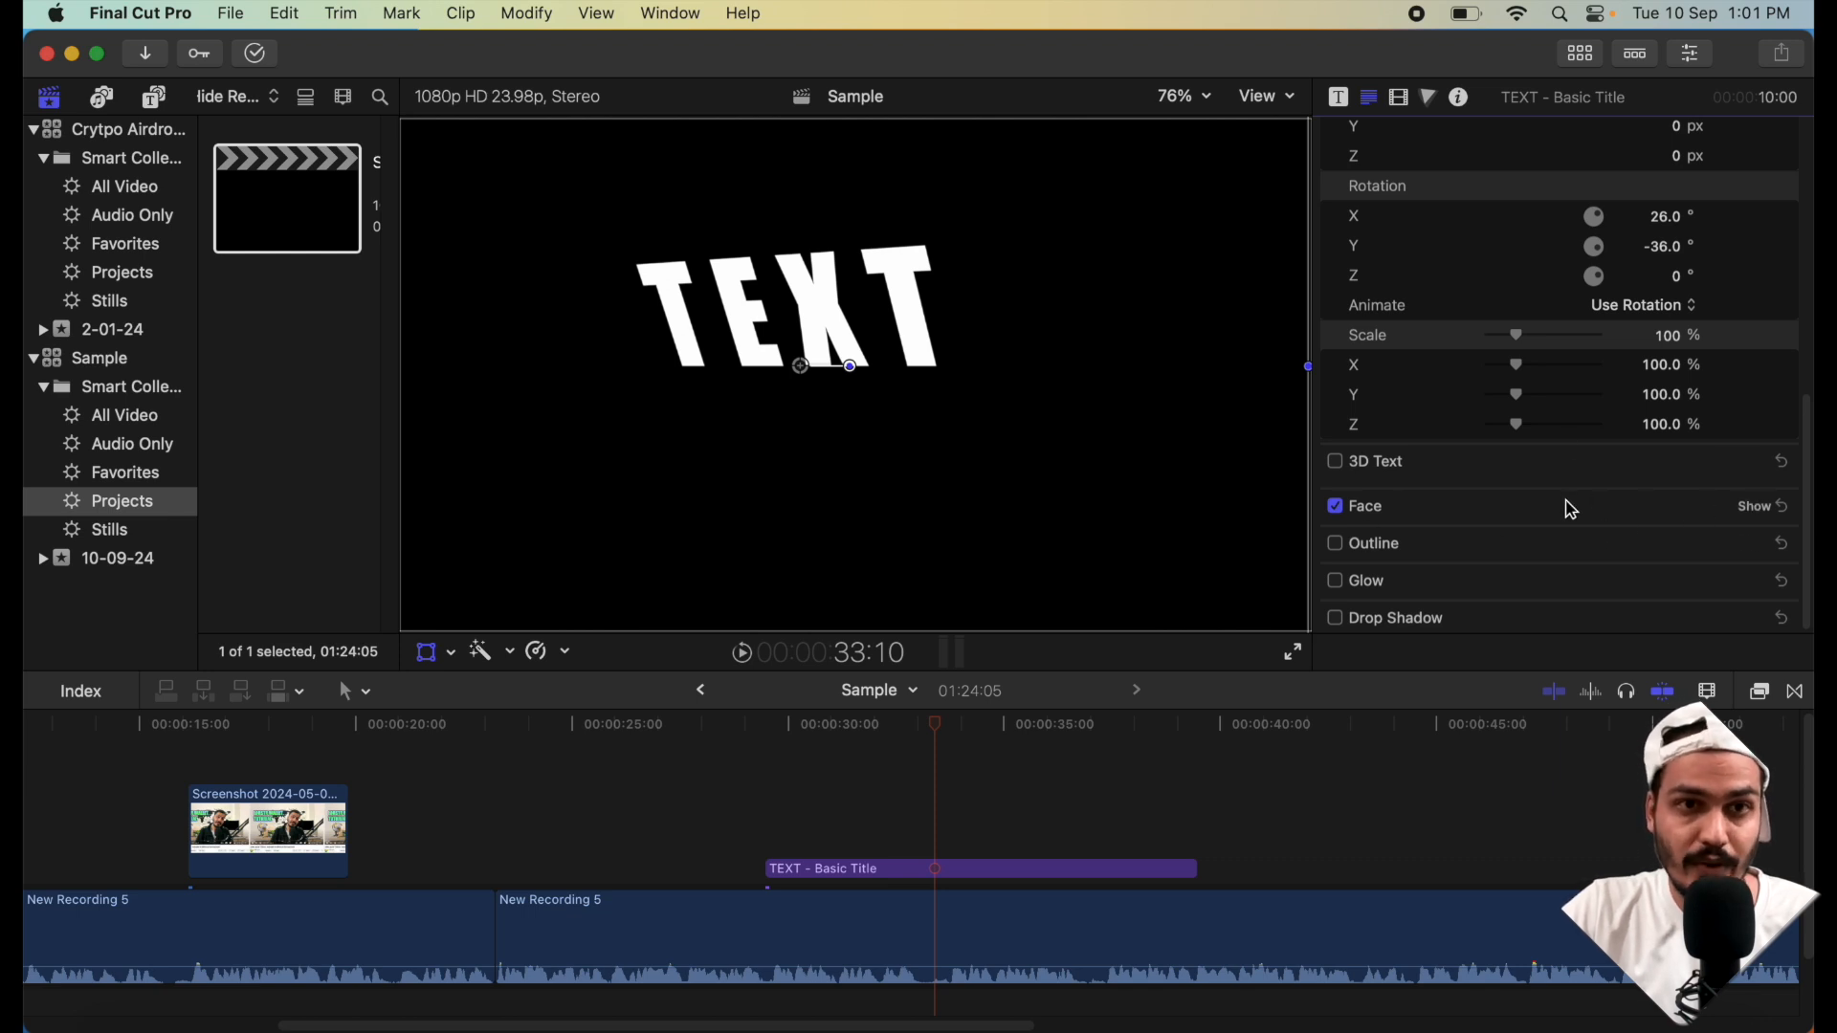
- Show the title's Face settings and set its face color to the Maraschino red pencil
left_click(1752, 509)
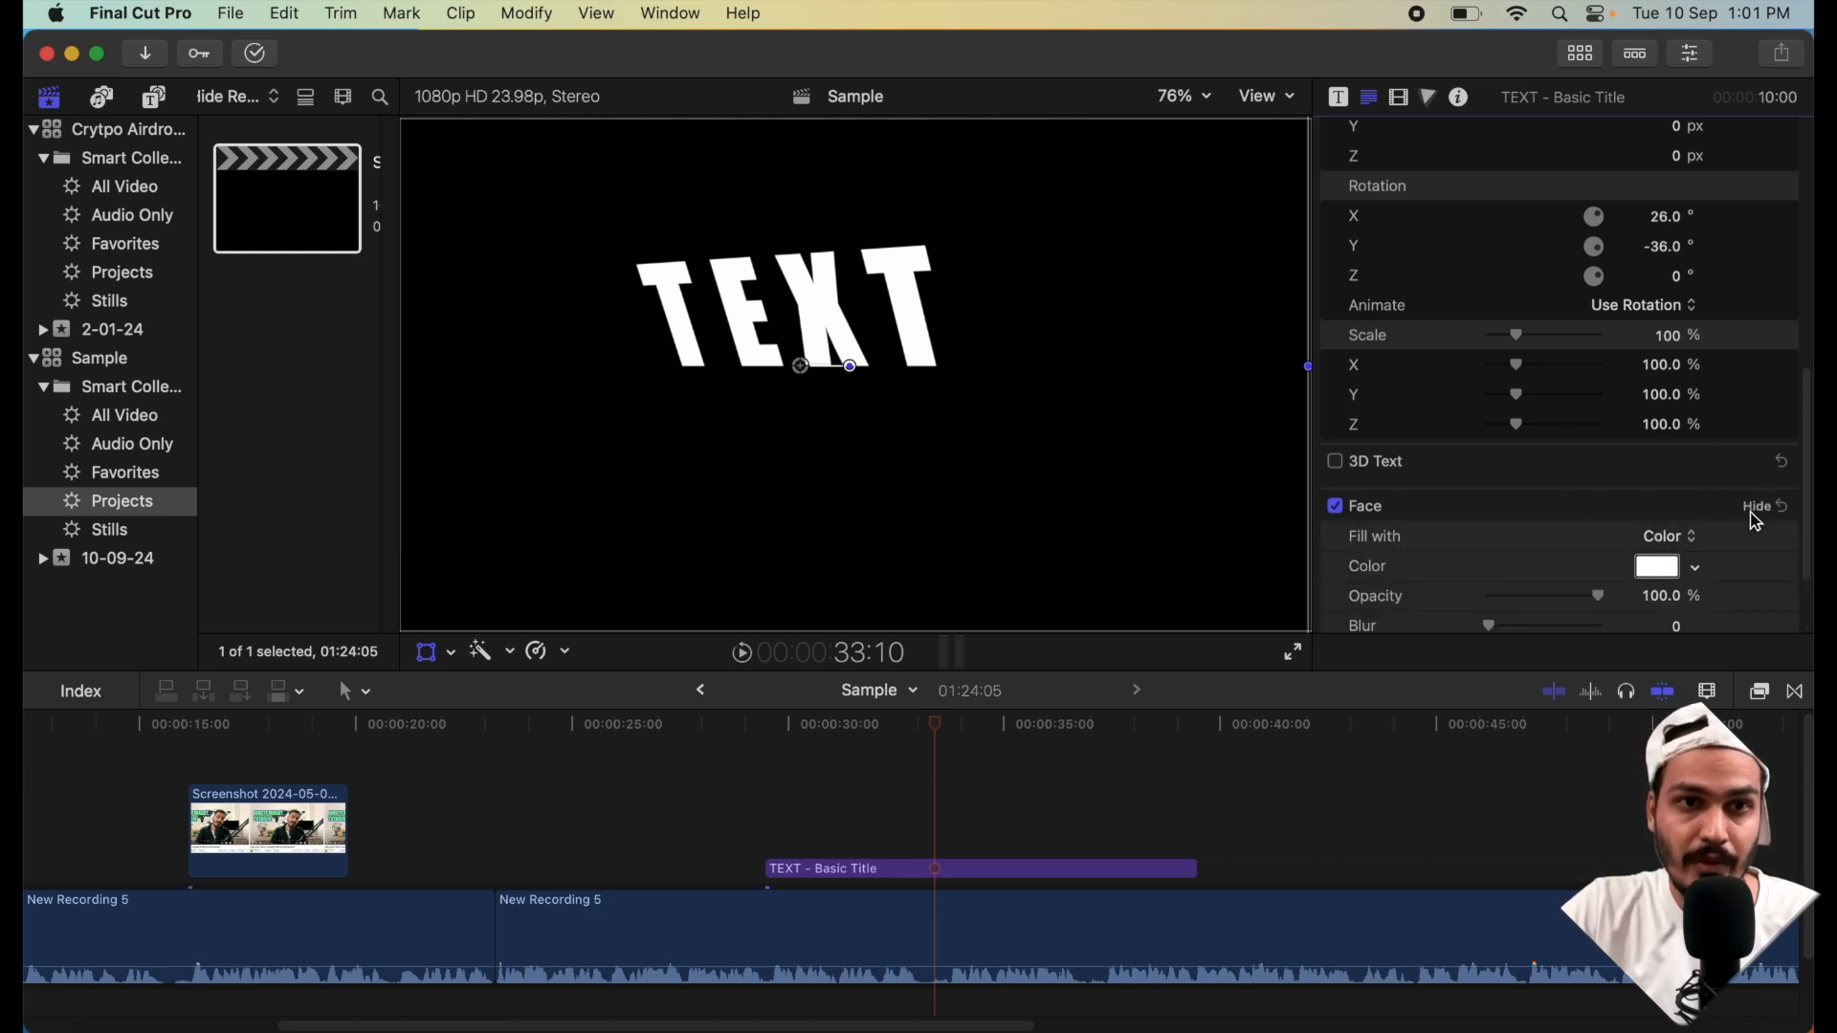
left_click(1661, 570)
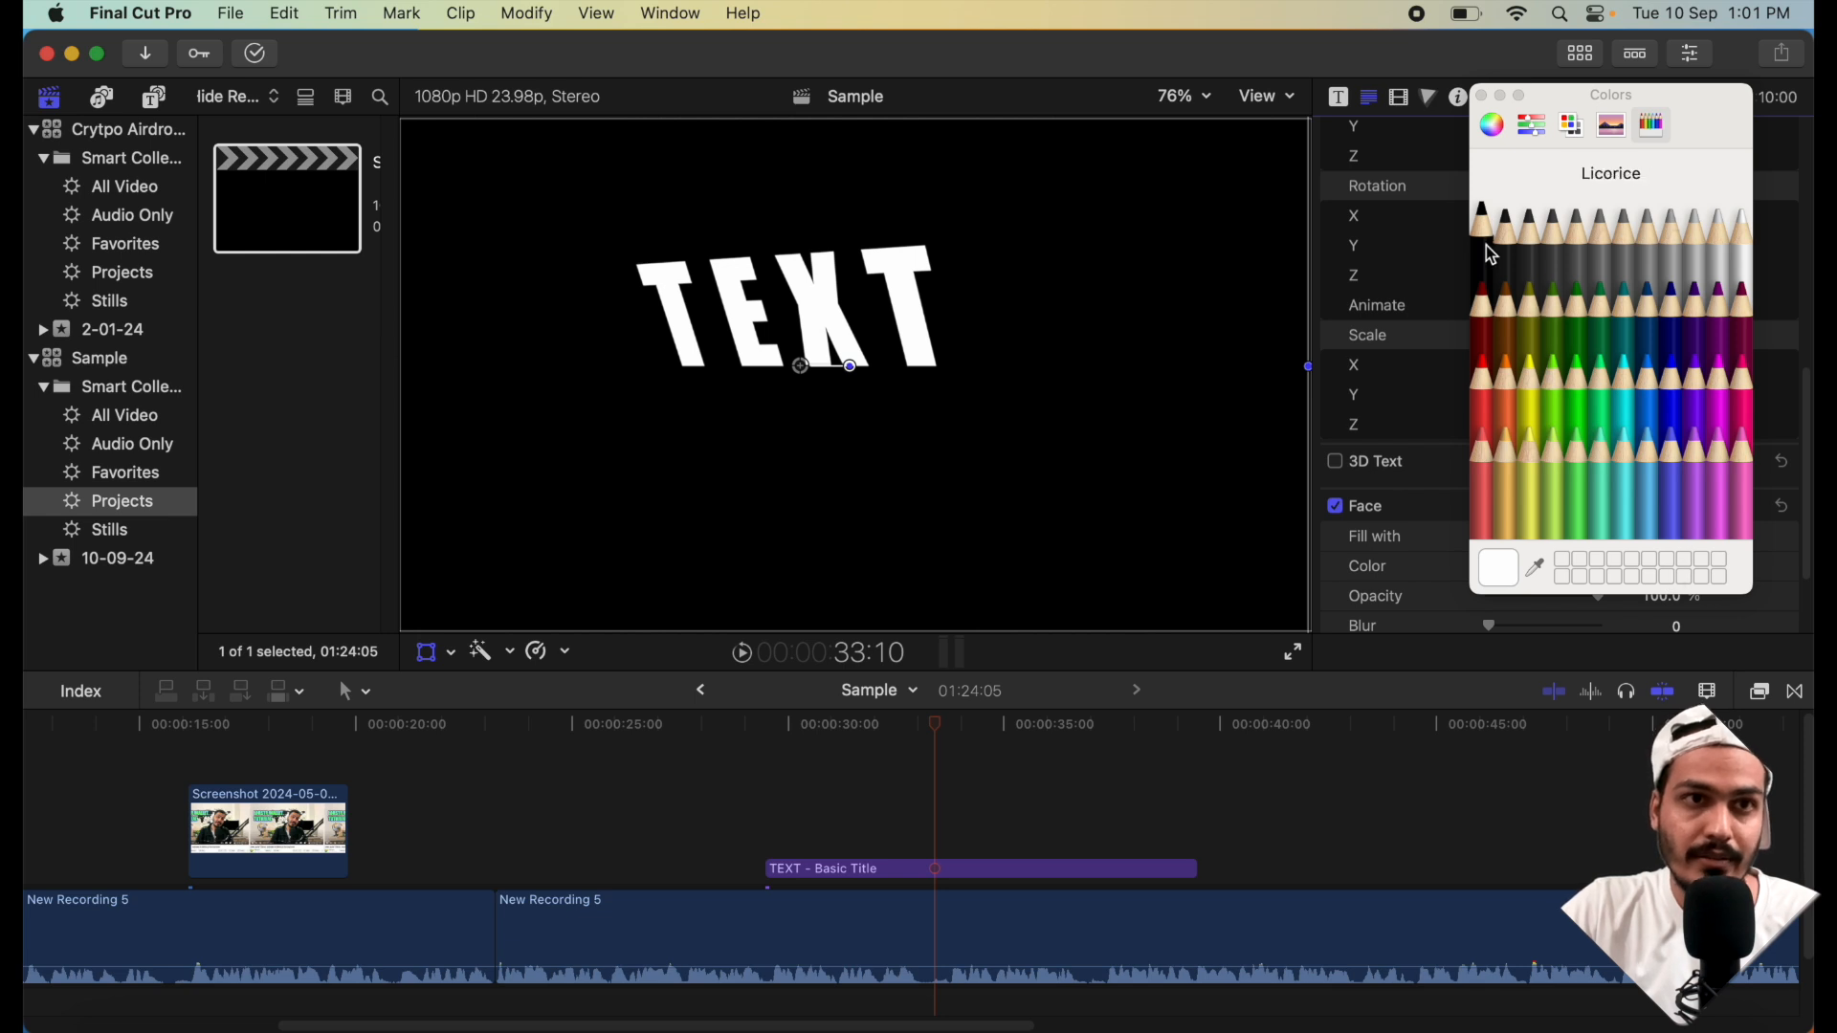
left_click(1493, 126)
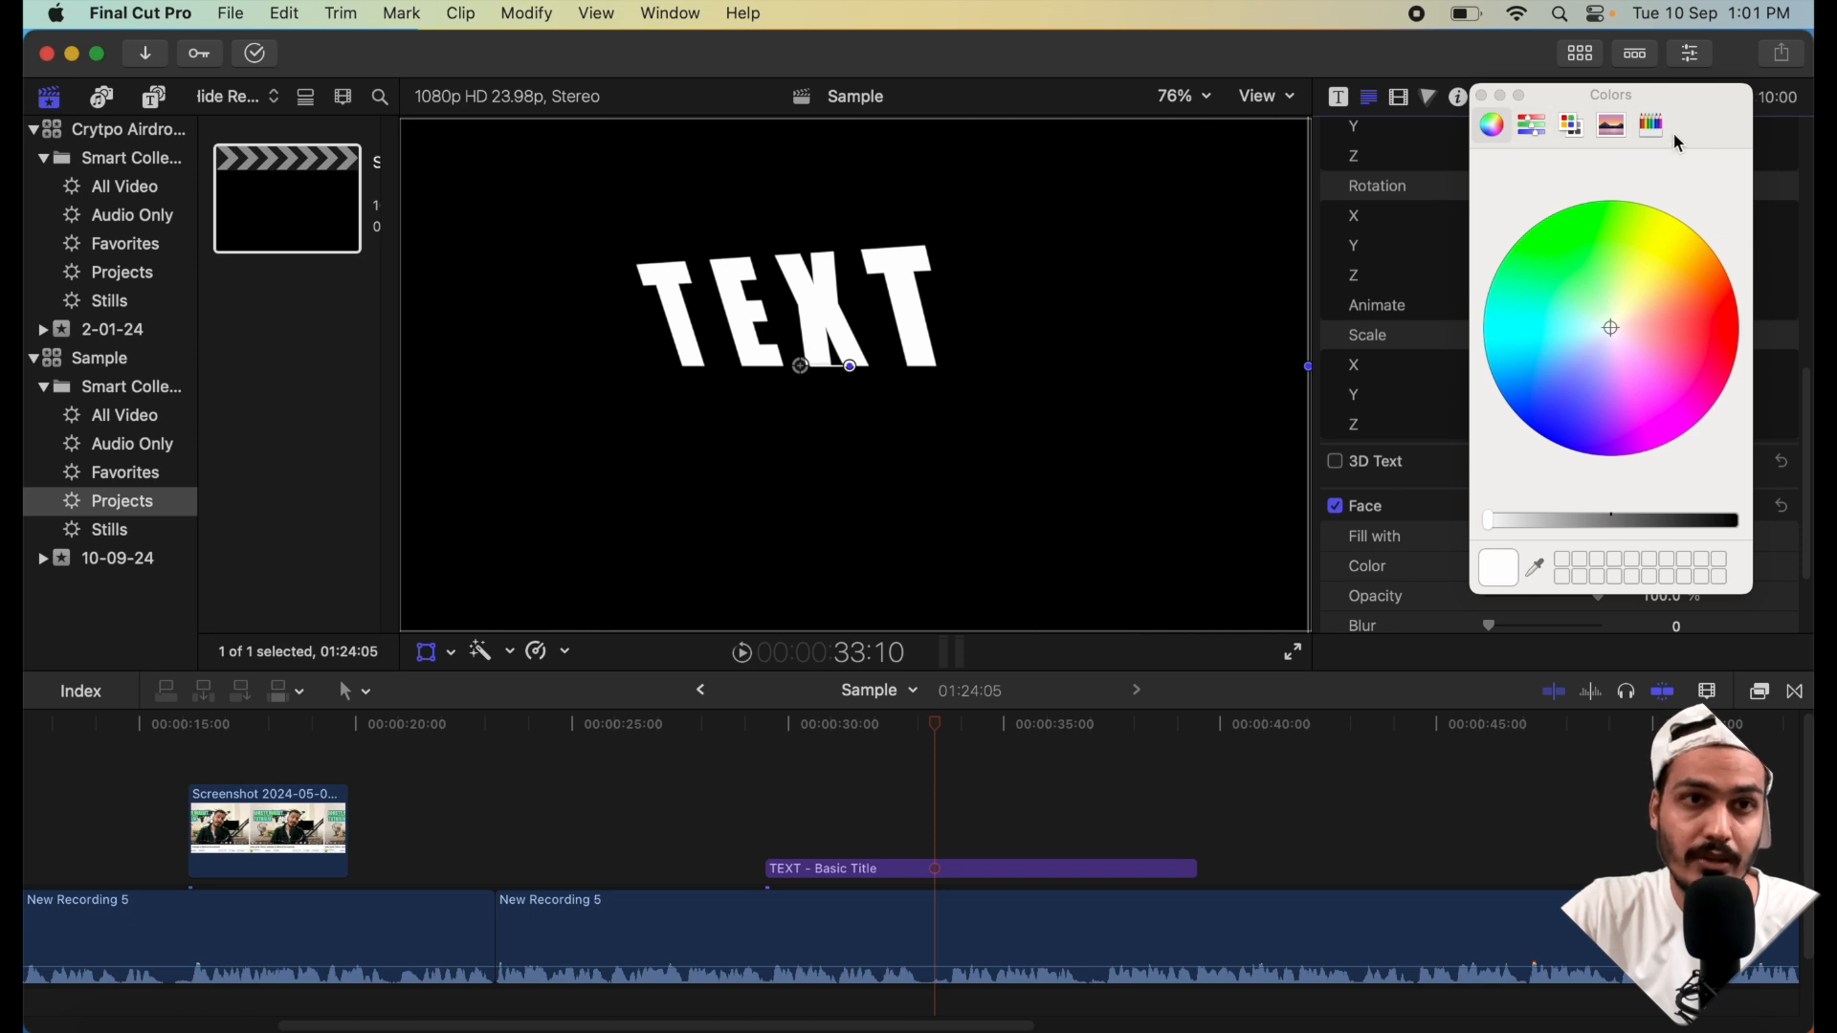
left_click(1655, 126)
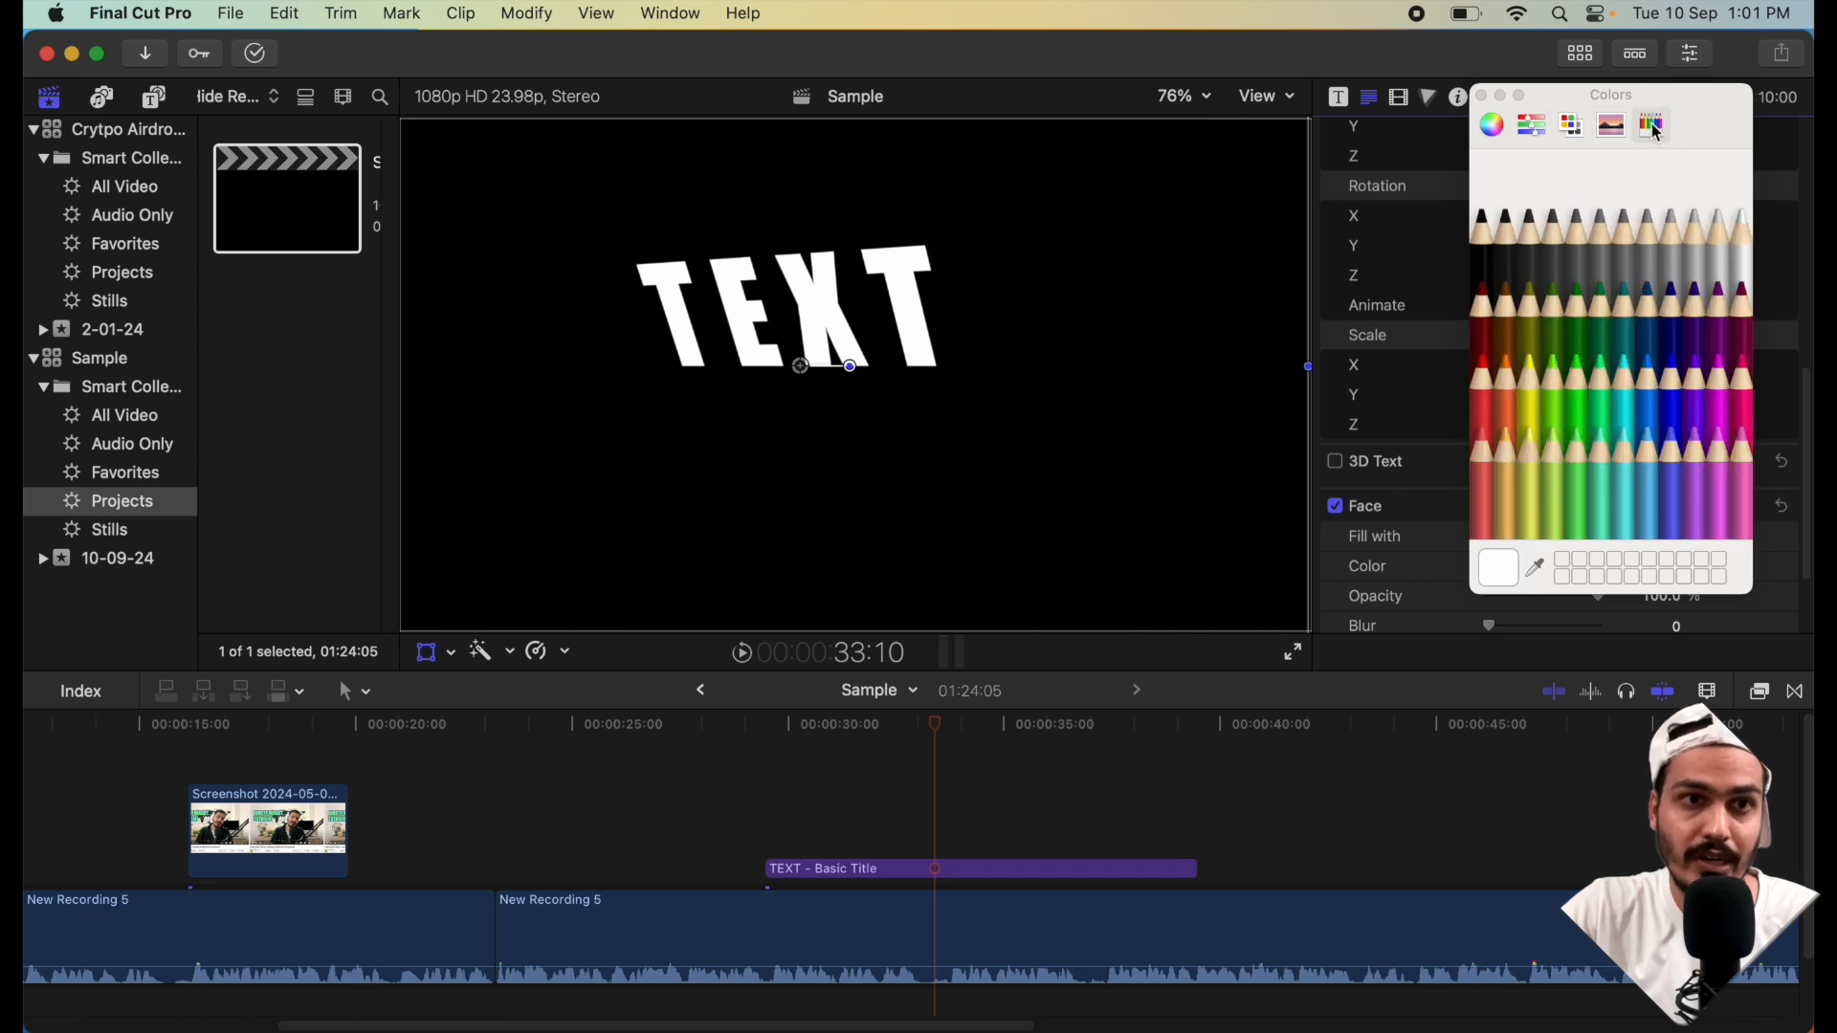
left_click(1483, 401)
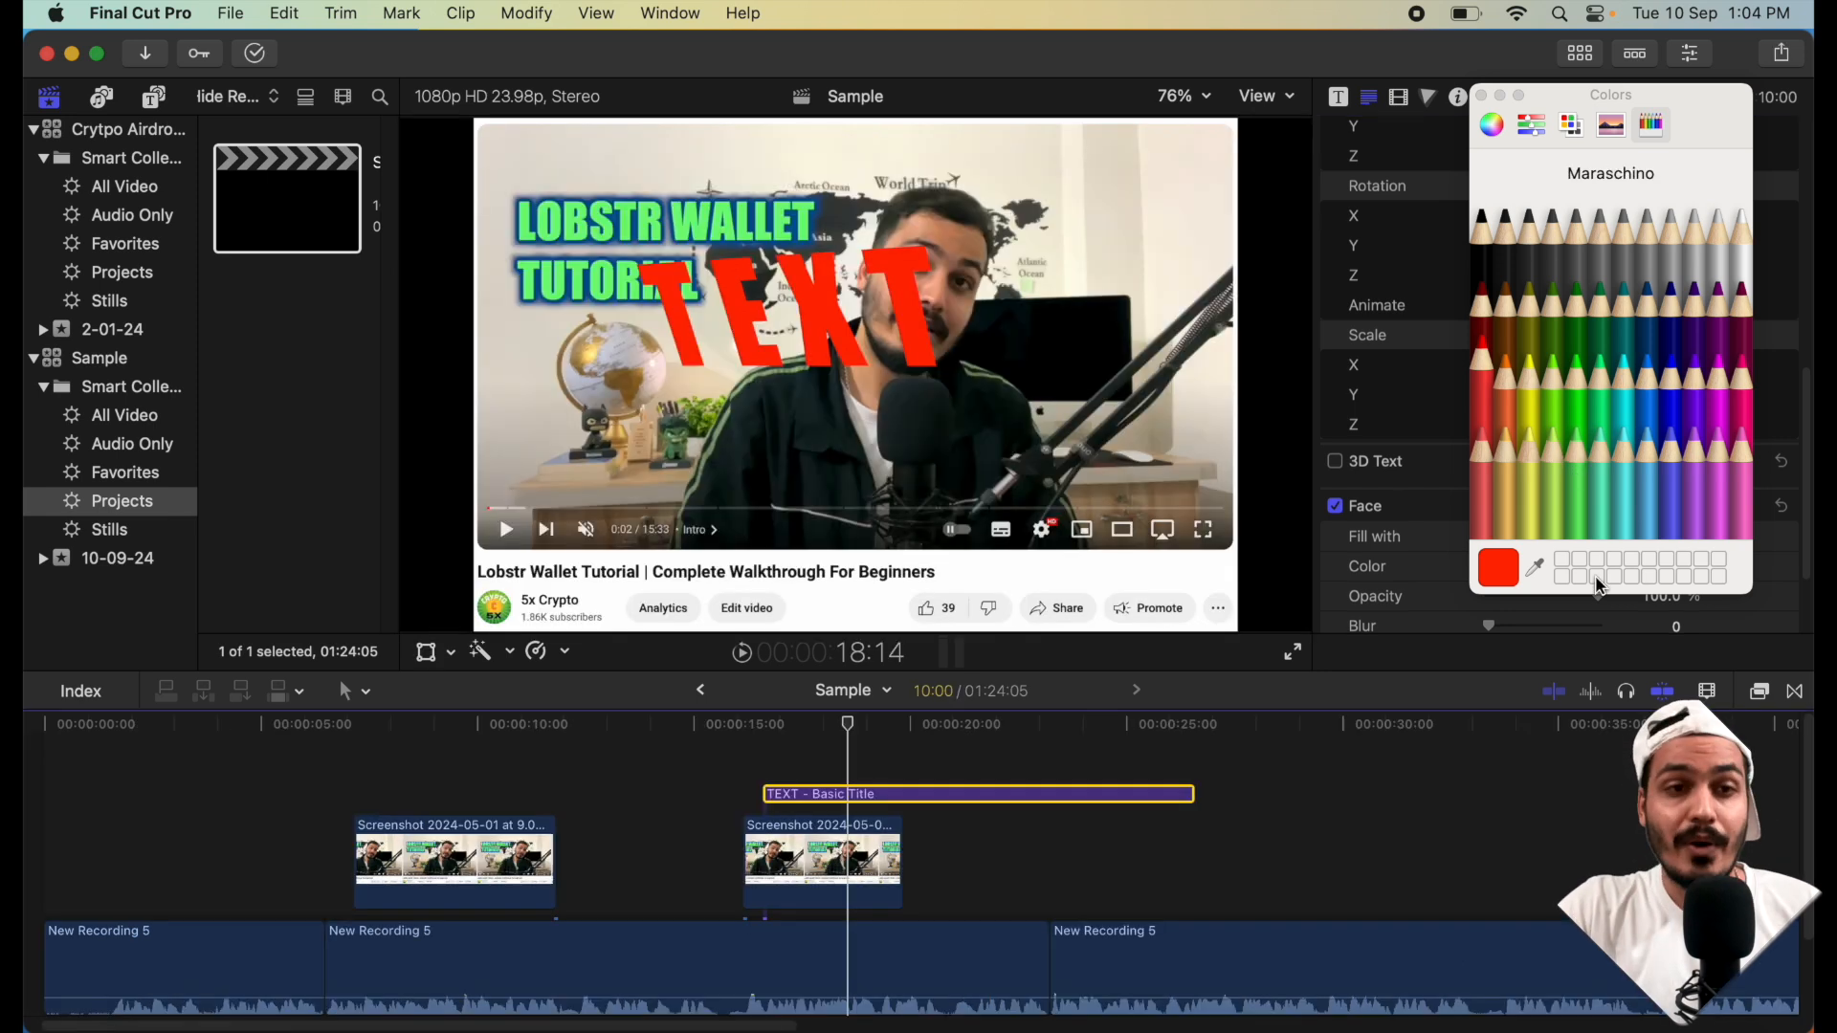
- Recolor the title's face with dark blue sampled from the thumbnail text in the viewer, and move the title right and slightly down
left_click(1535, 570)
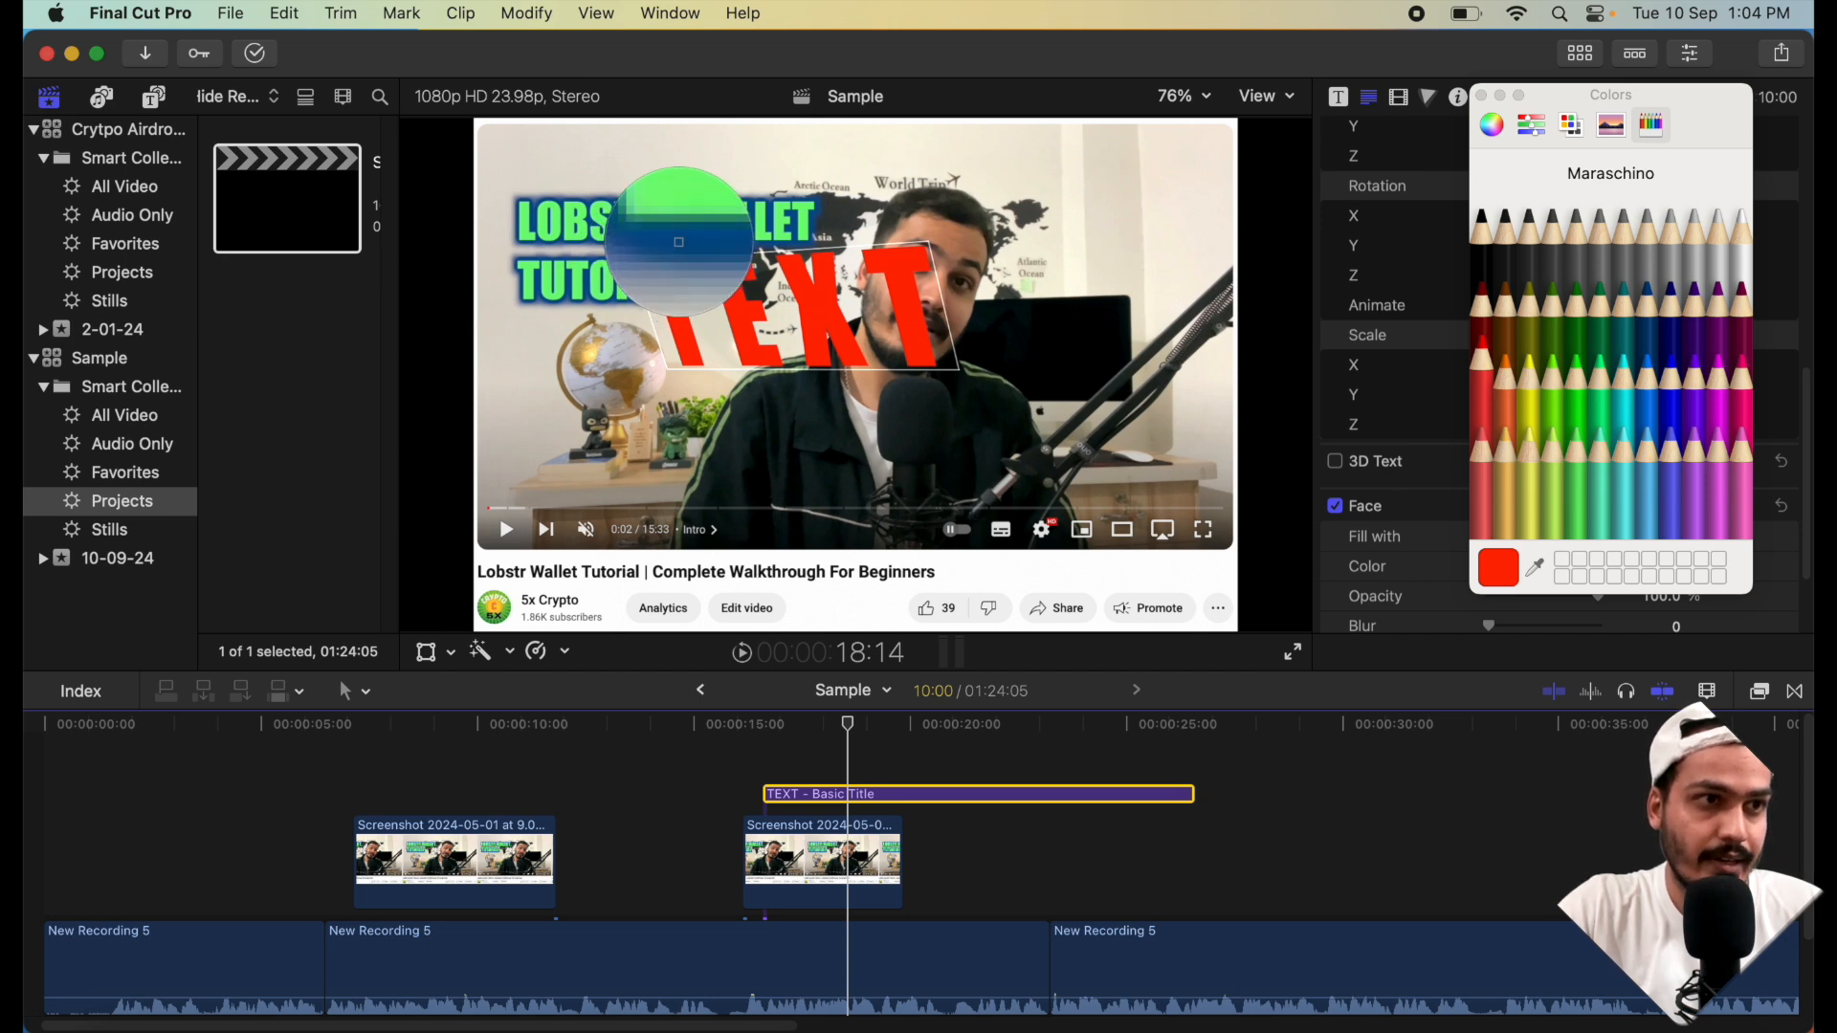
left_click(679, 242)
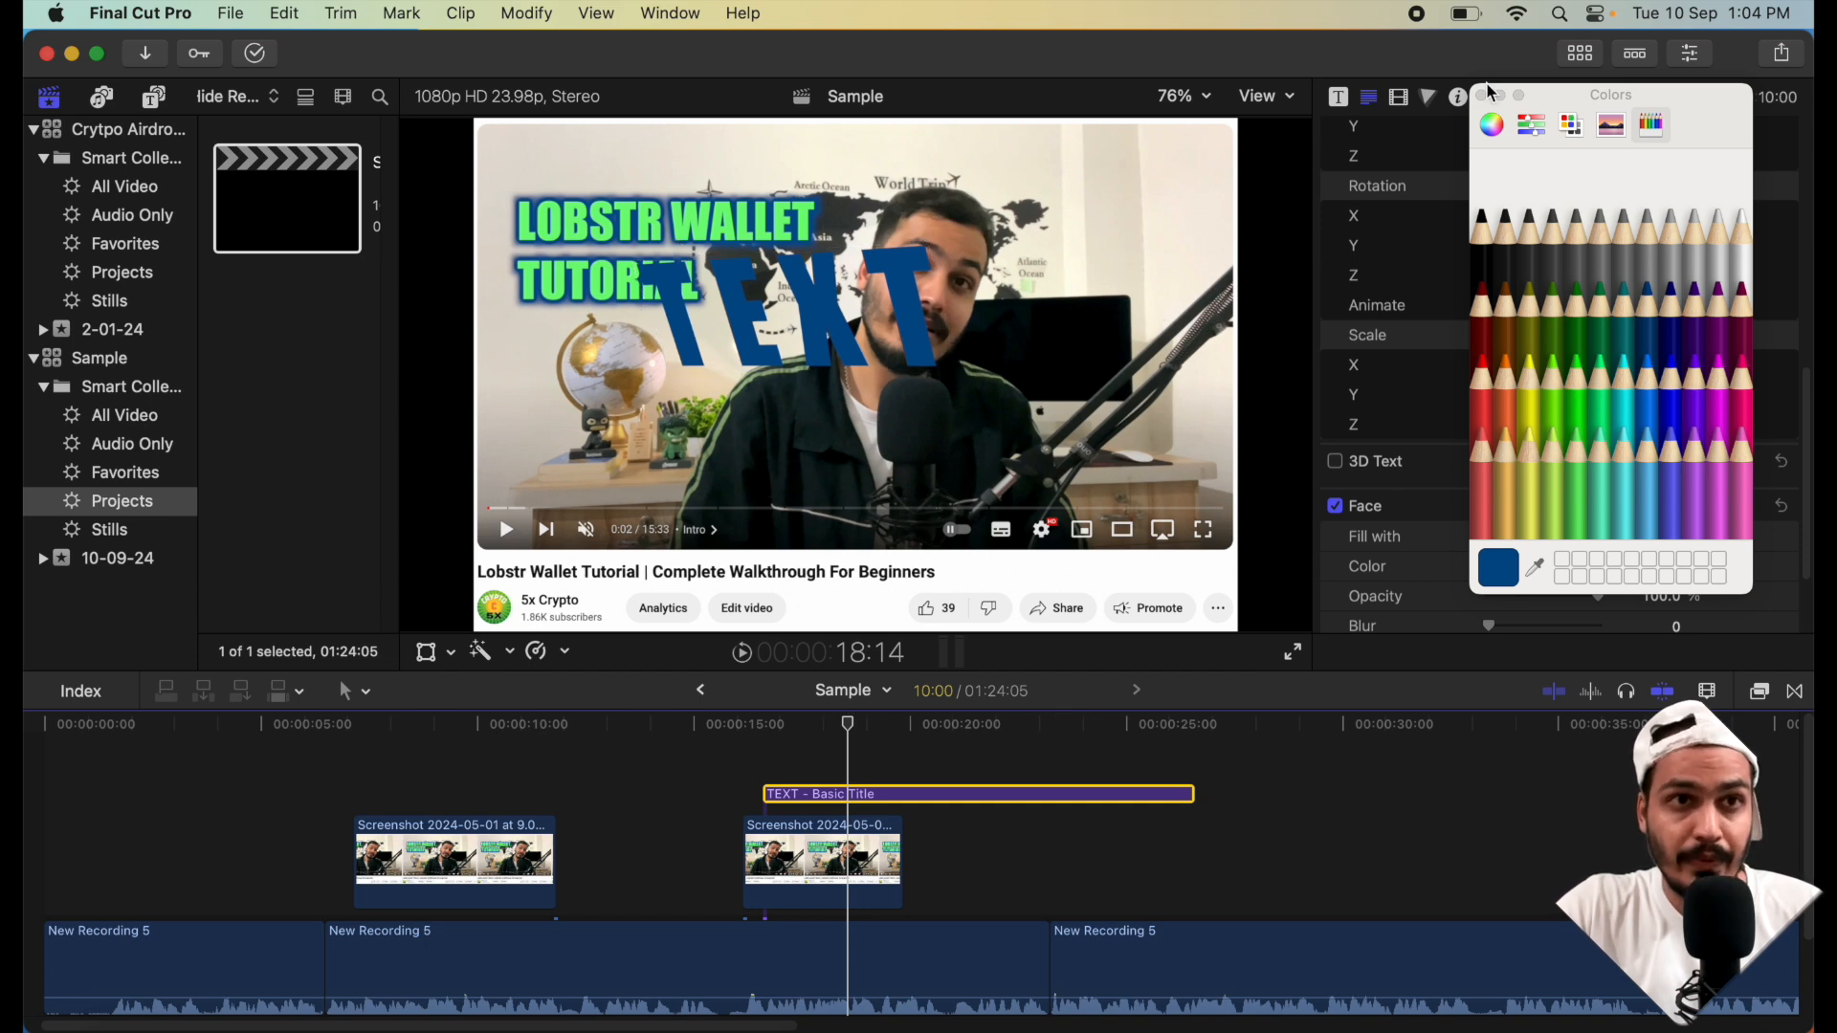
left_click(1481, 95)
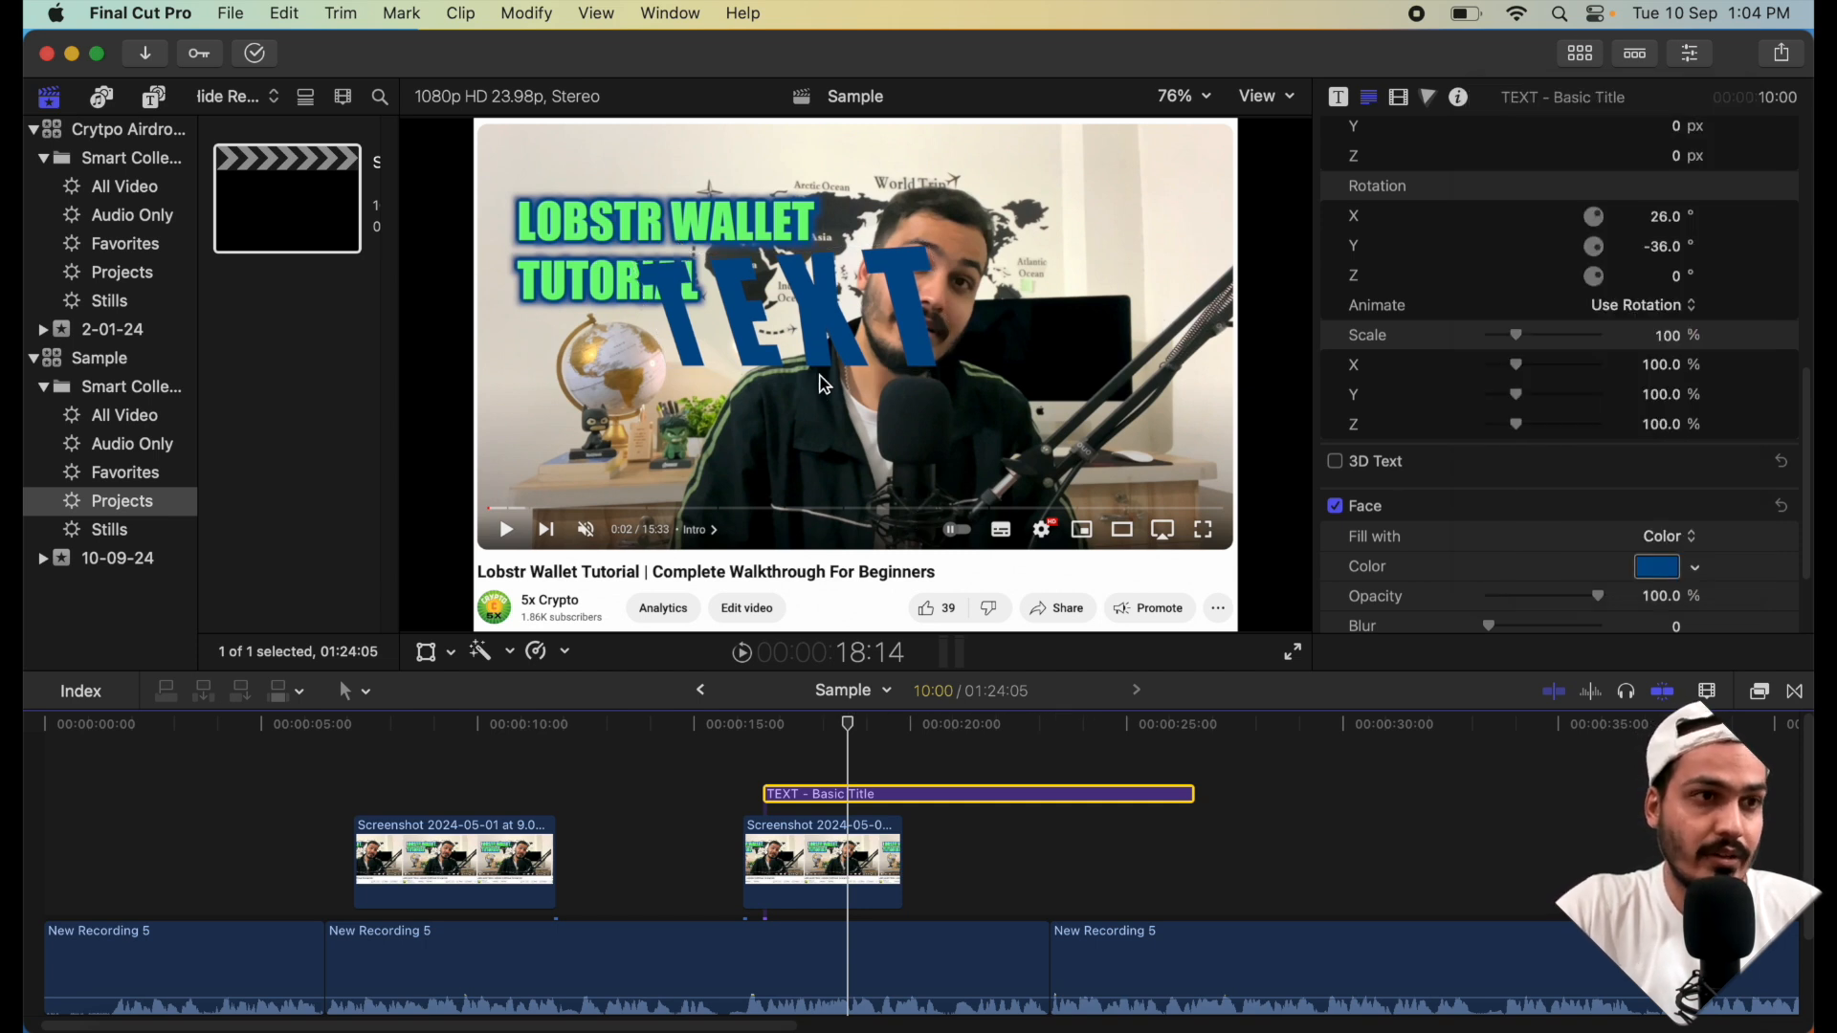
left_click(427, 652)
left_click_drag(828, 457, 991, 505)
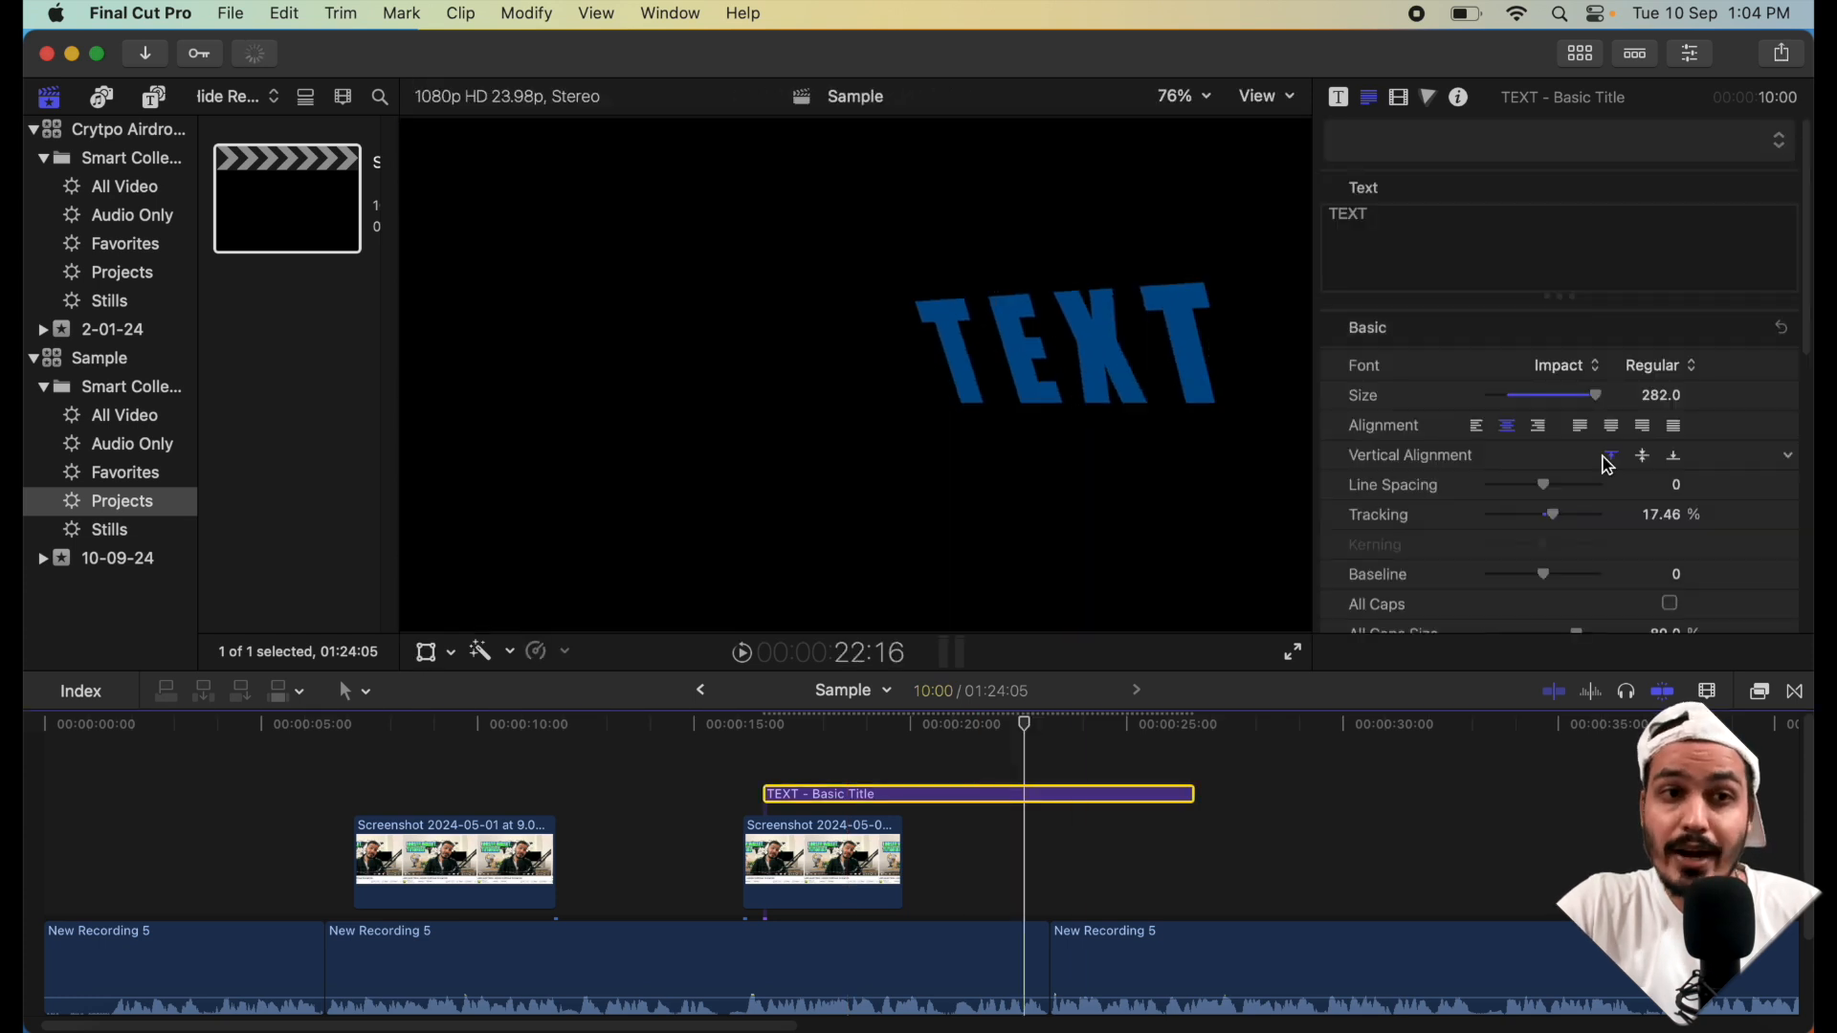
- Turn on the blue title's outline and style it cyan with a width of 4.0 and a blur of 8.06
scroll(1607, 465, "down", 10)
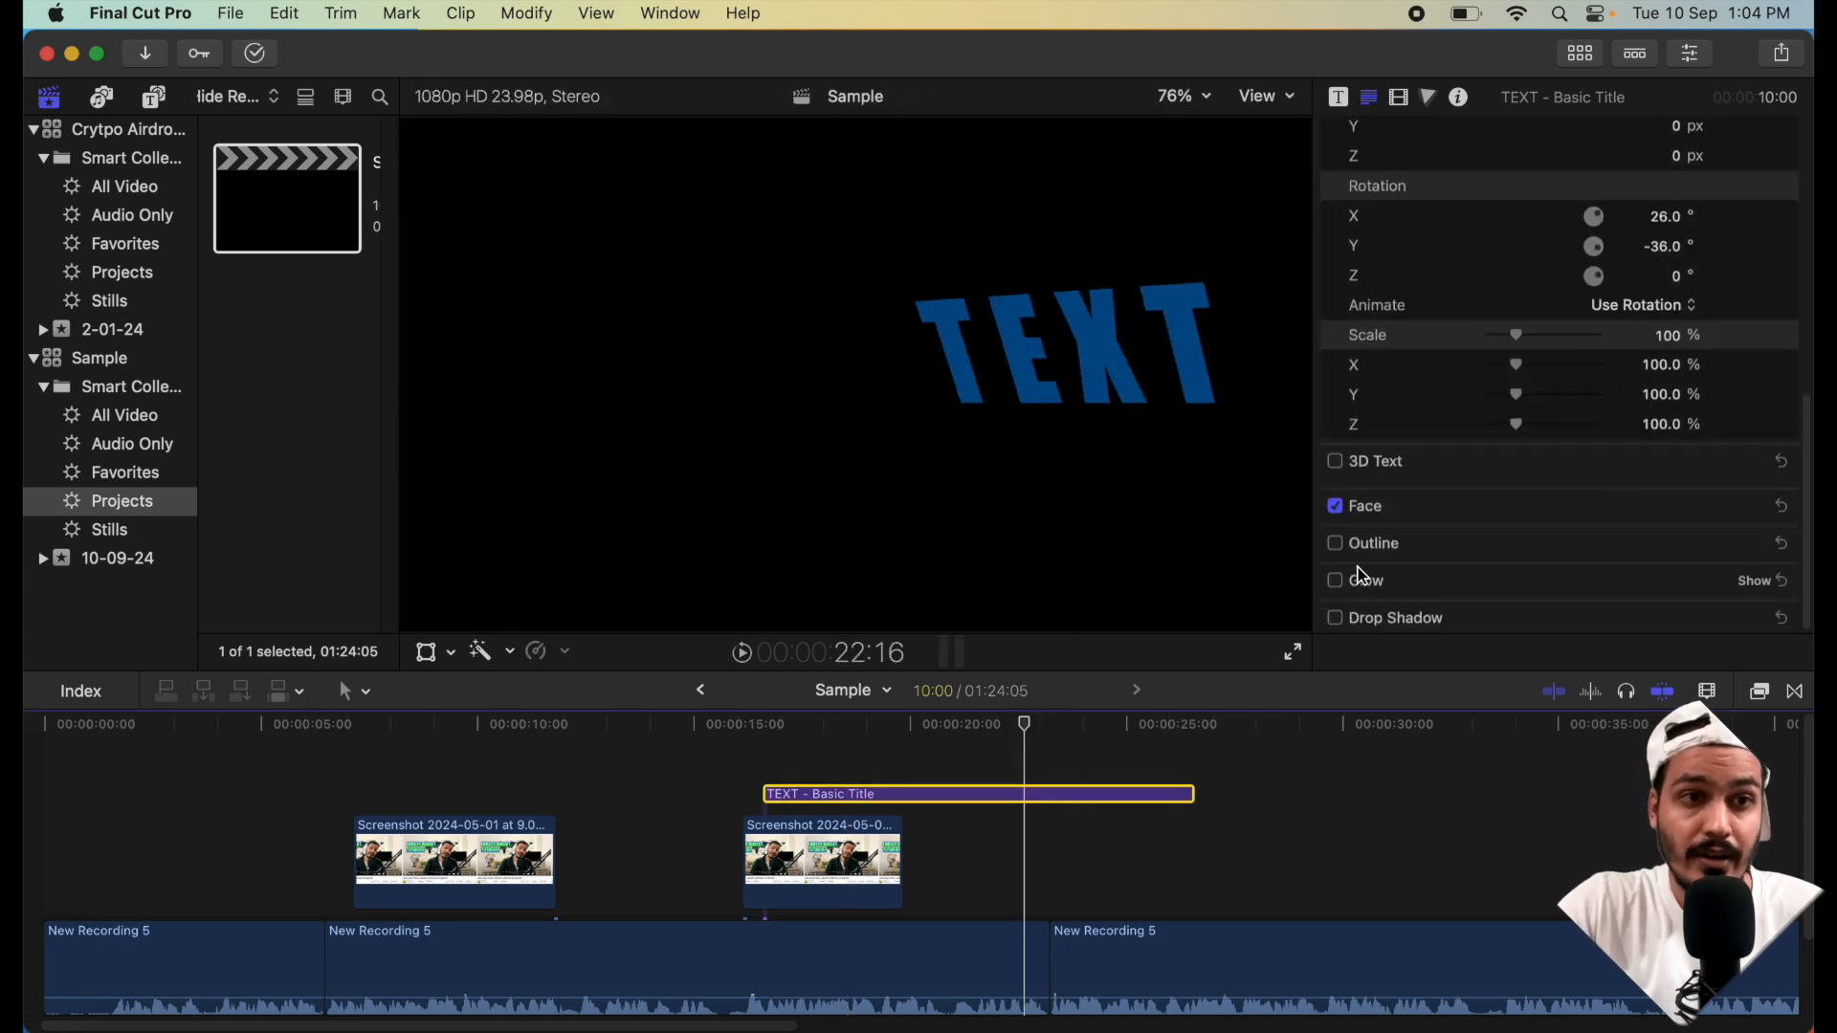
left_click(1336, 547)
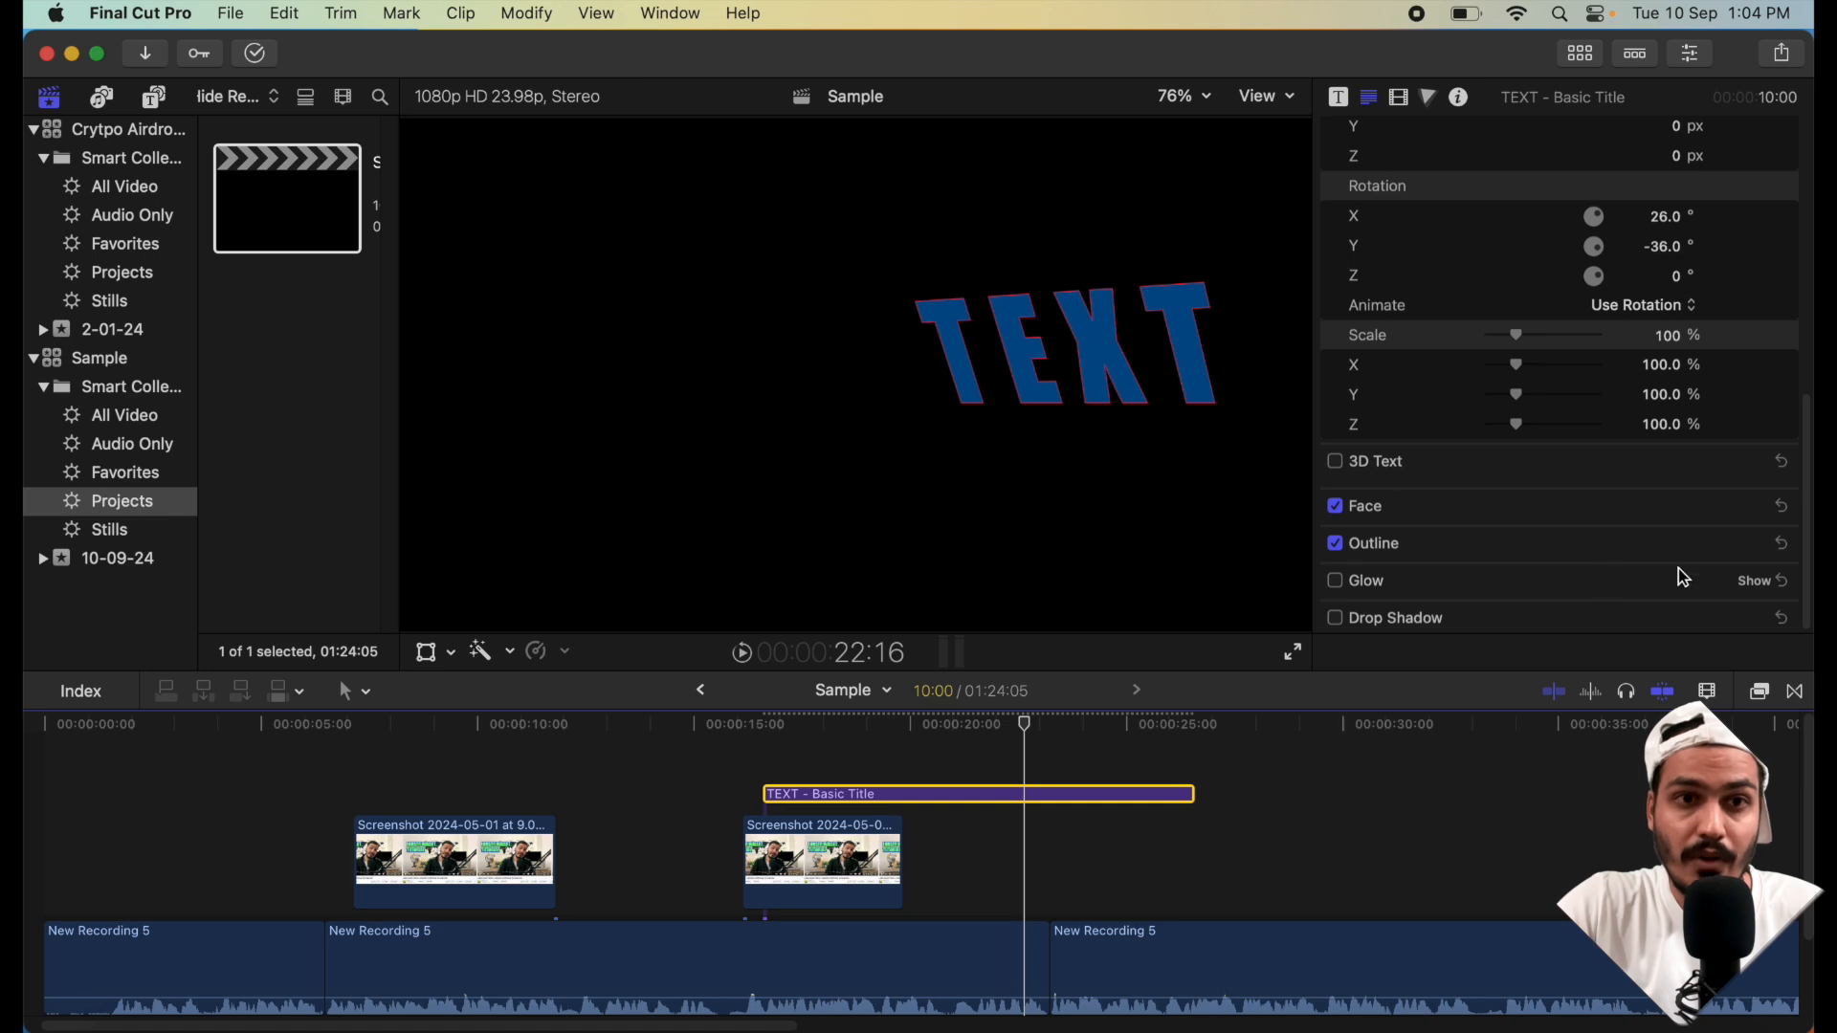
left_click(1749, 546)
scroll(1645, 589, "down", 3)
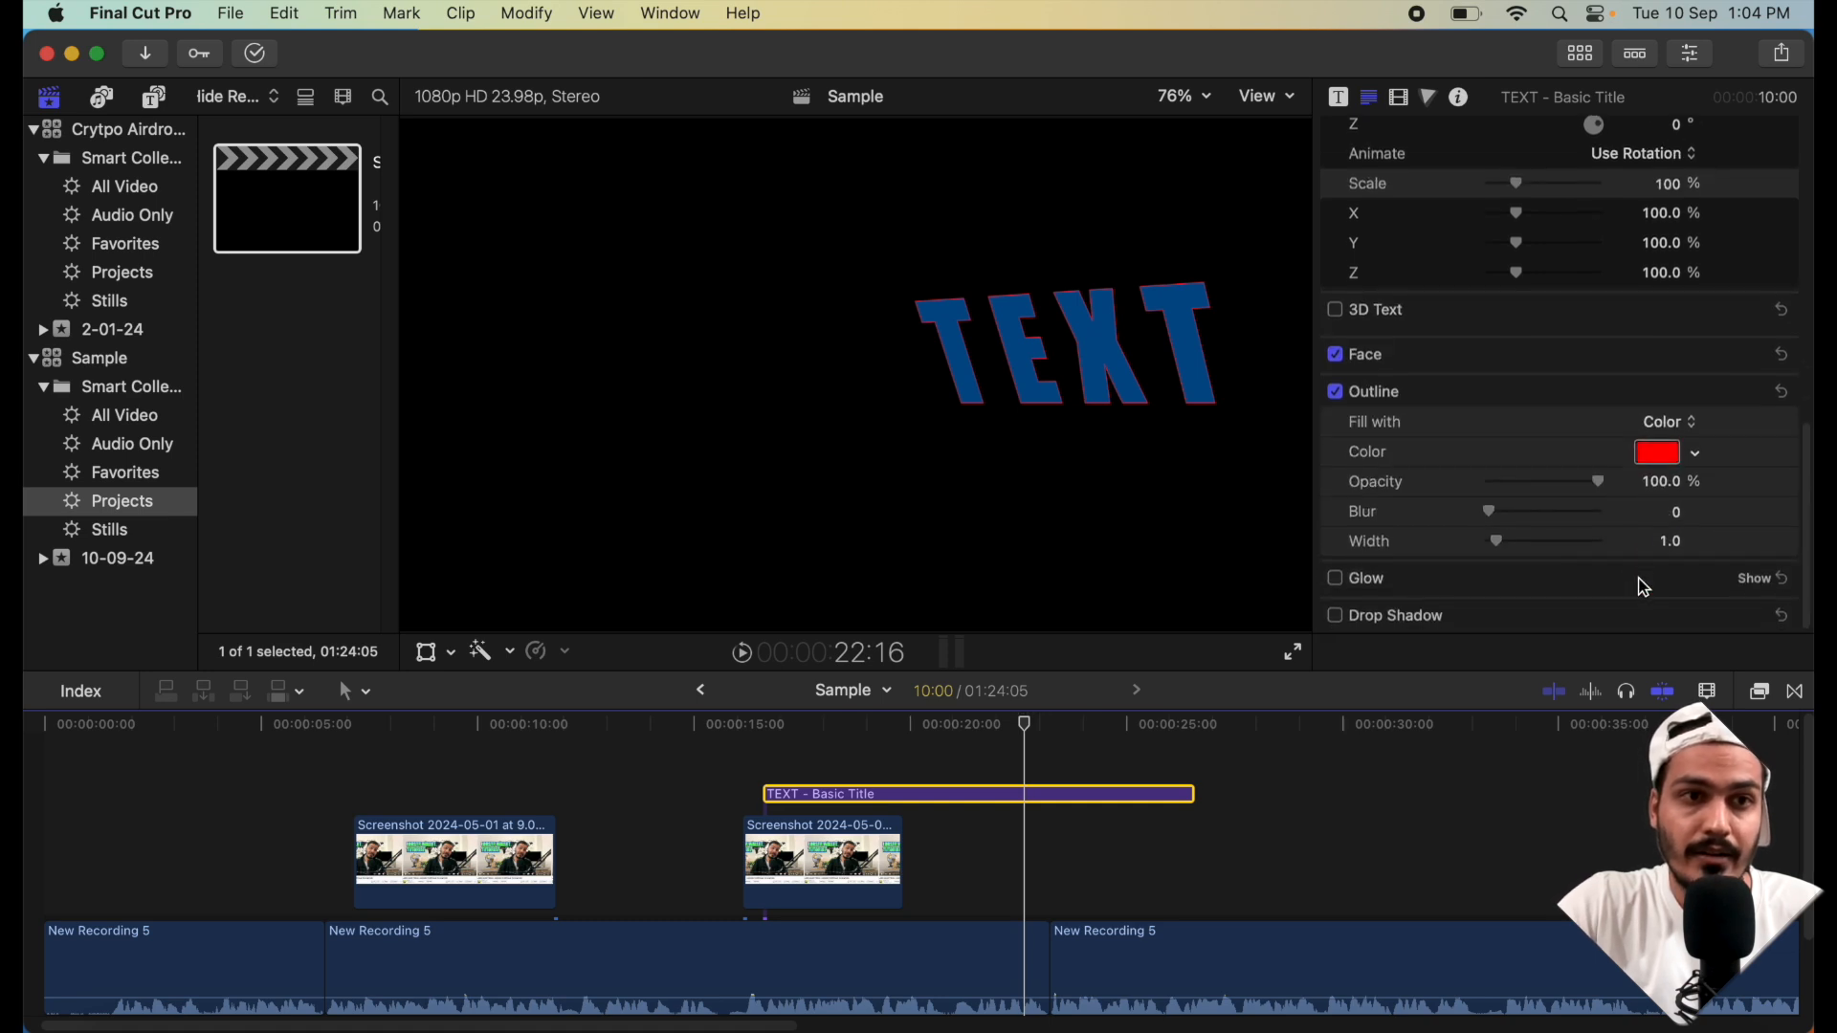
left_click(1658, 459)
left_click(1623, 382)
left_click(1480, 95)
left_click_drag(1496, 544, 1580, 534)
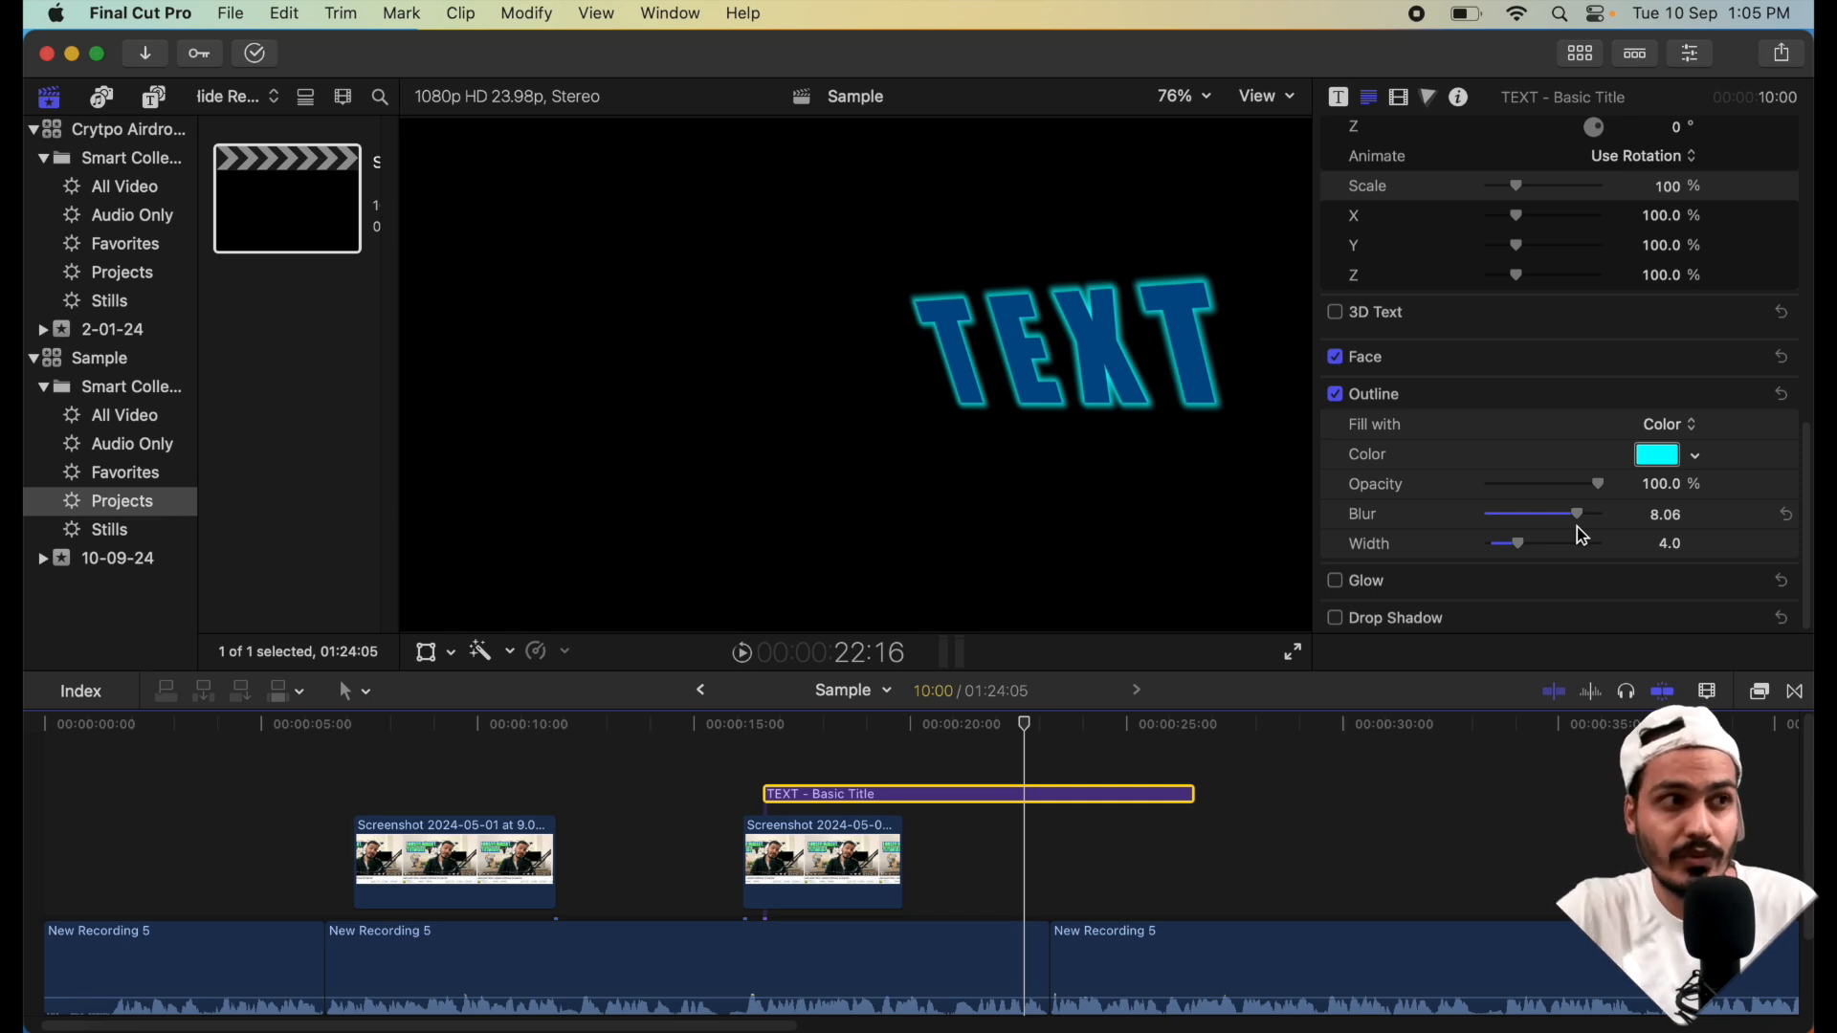
- Search the installed titles for "cus" and add the plain Custom title to the timeline after the Basic Title, at about 29 seconds
left_click(155, 98)
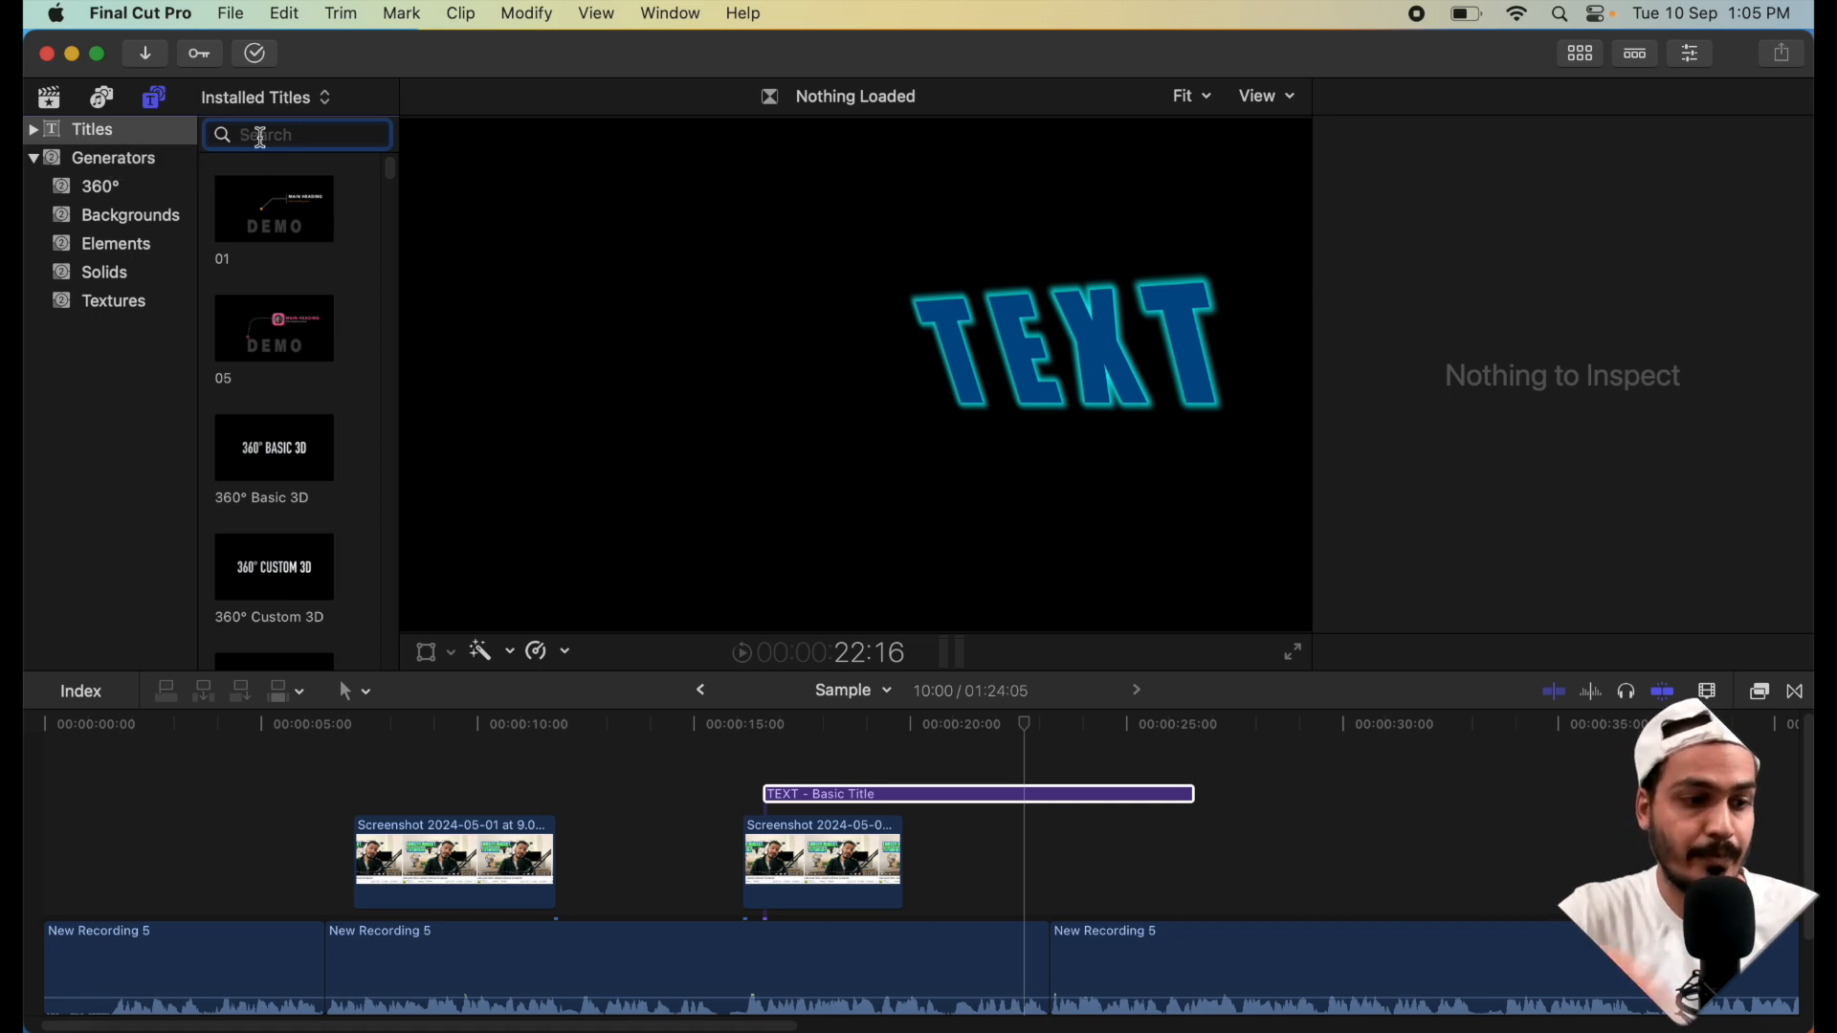
type("cus")
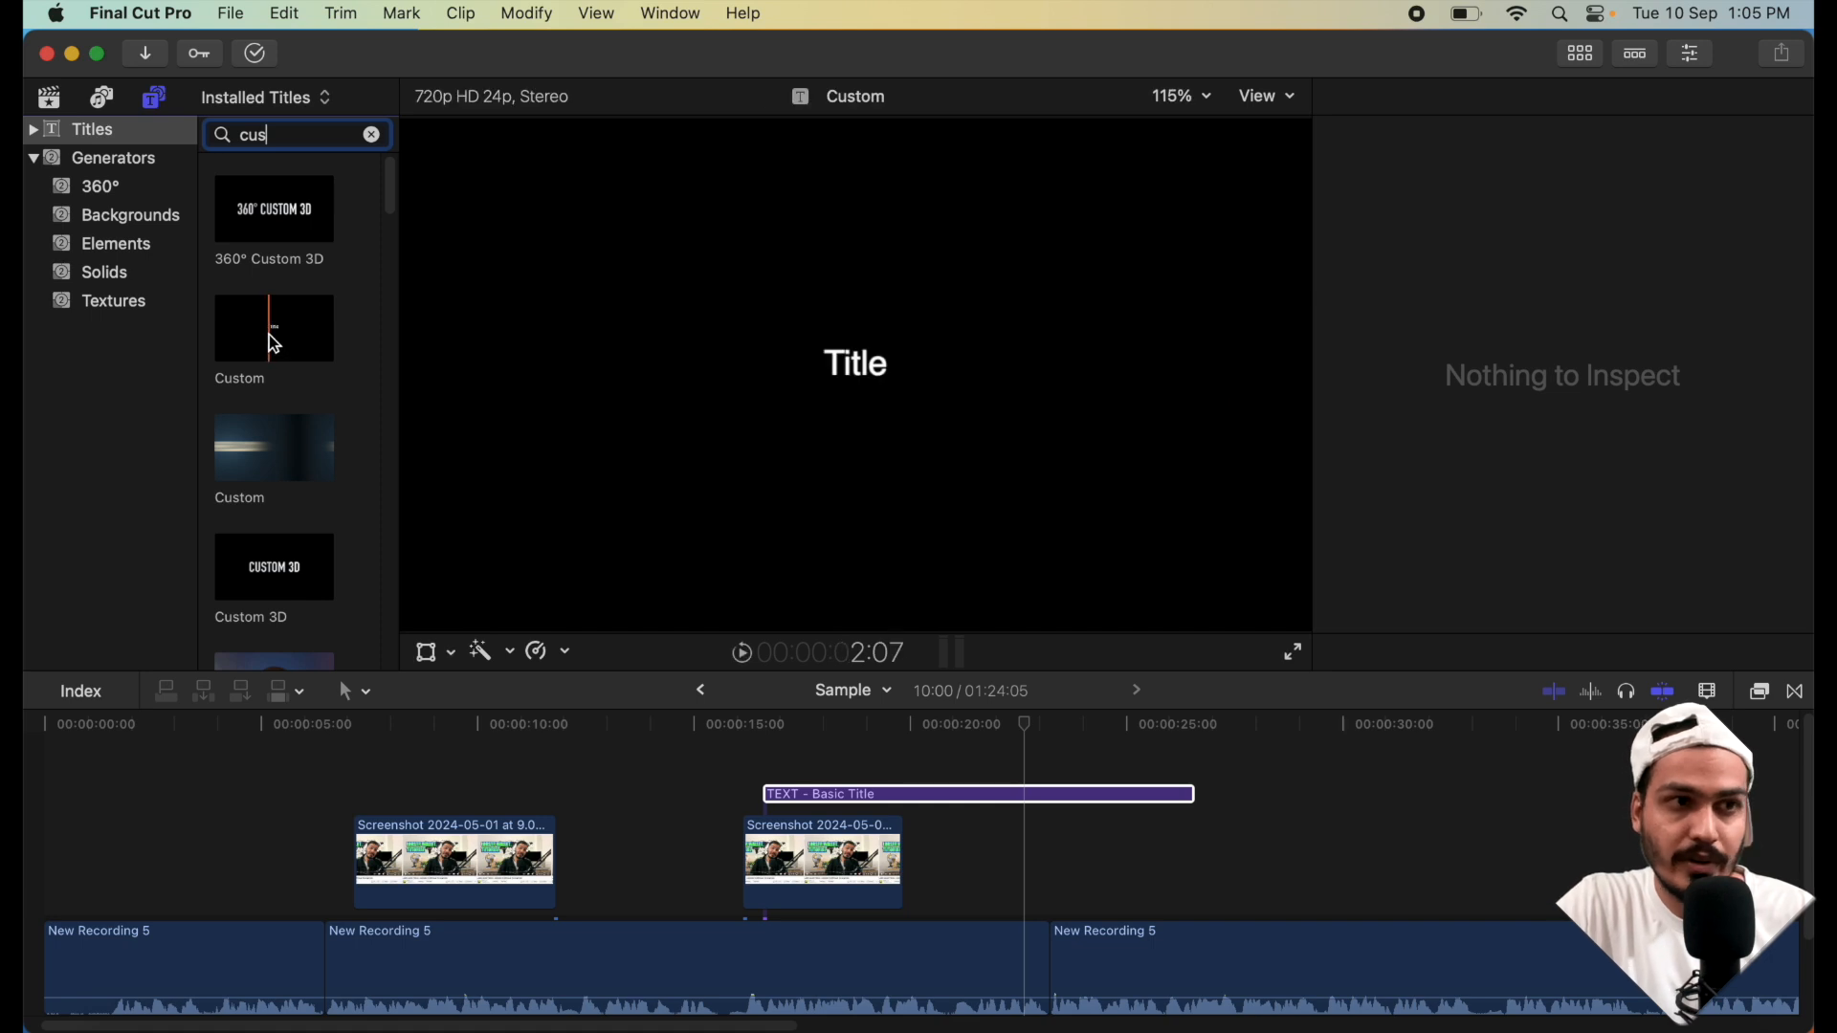
left_click(268, 335)
left_click_drag(268, 335, 1064, 749)
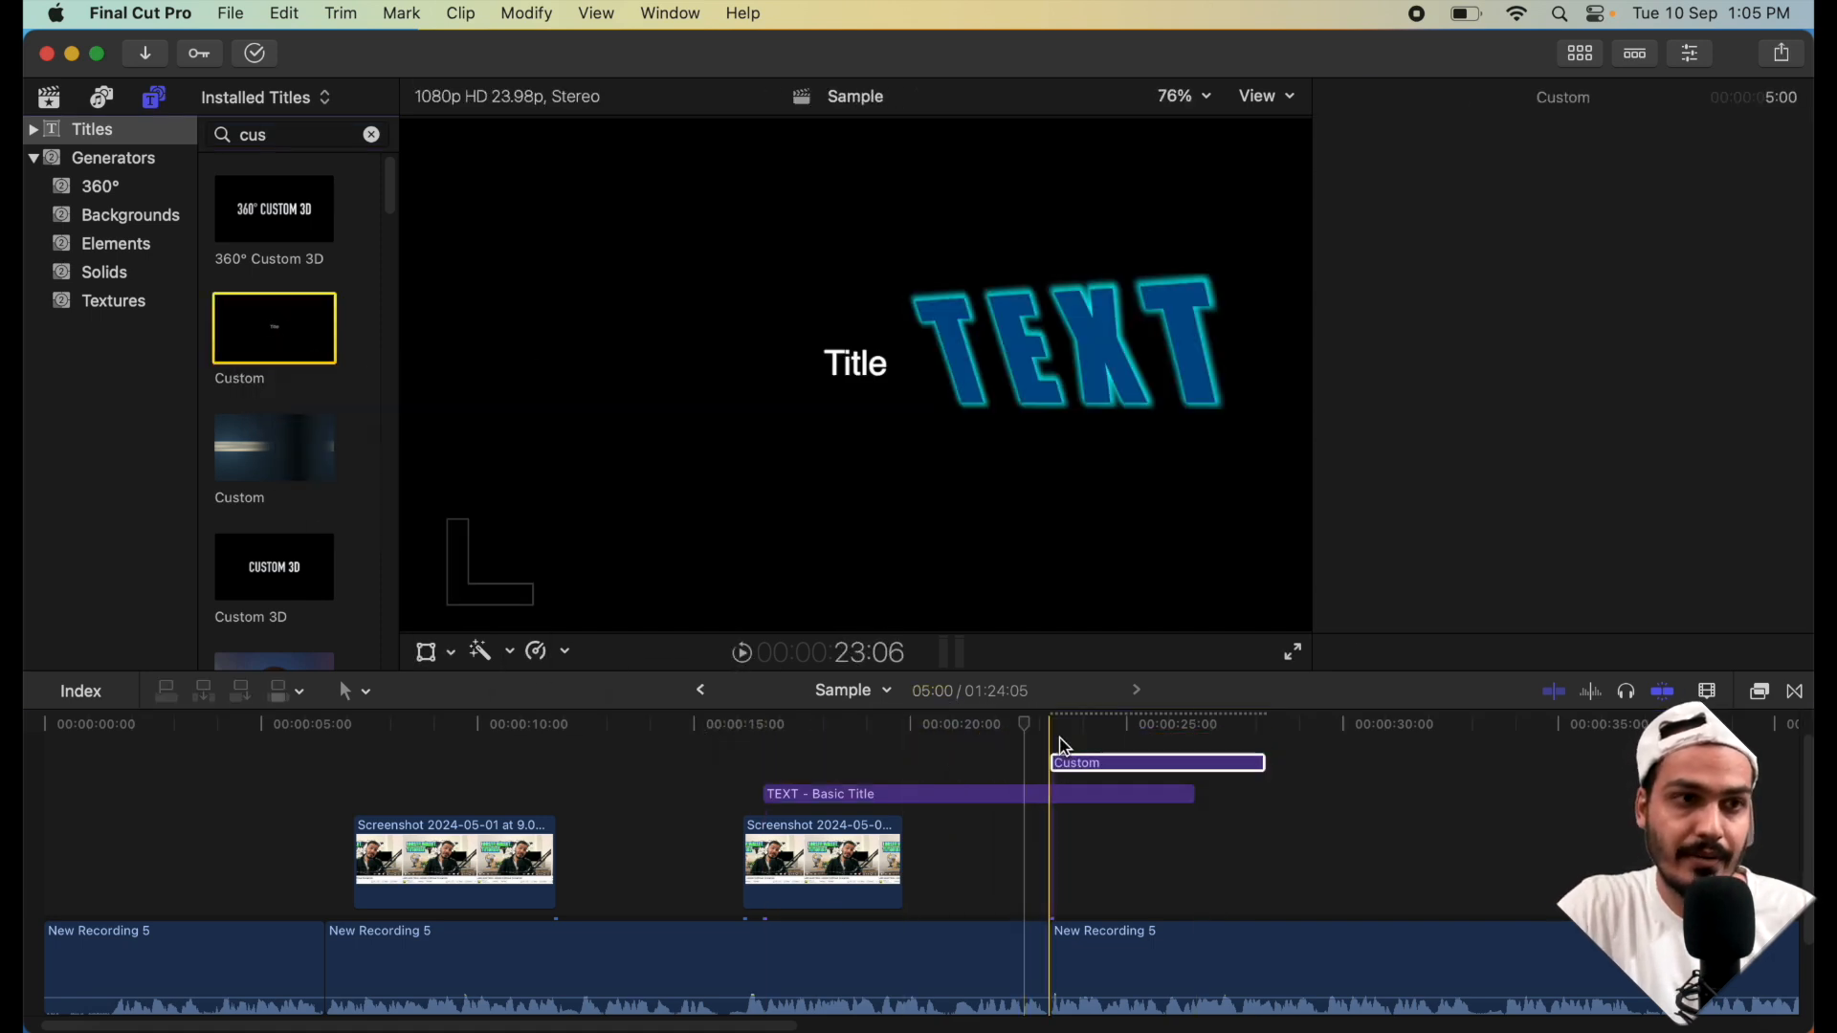
left_click_drag(1151, 811, 1394, 841)
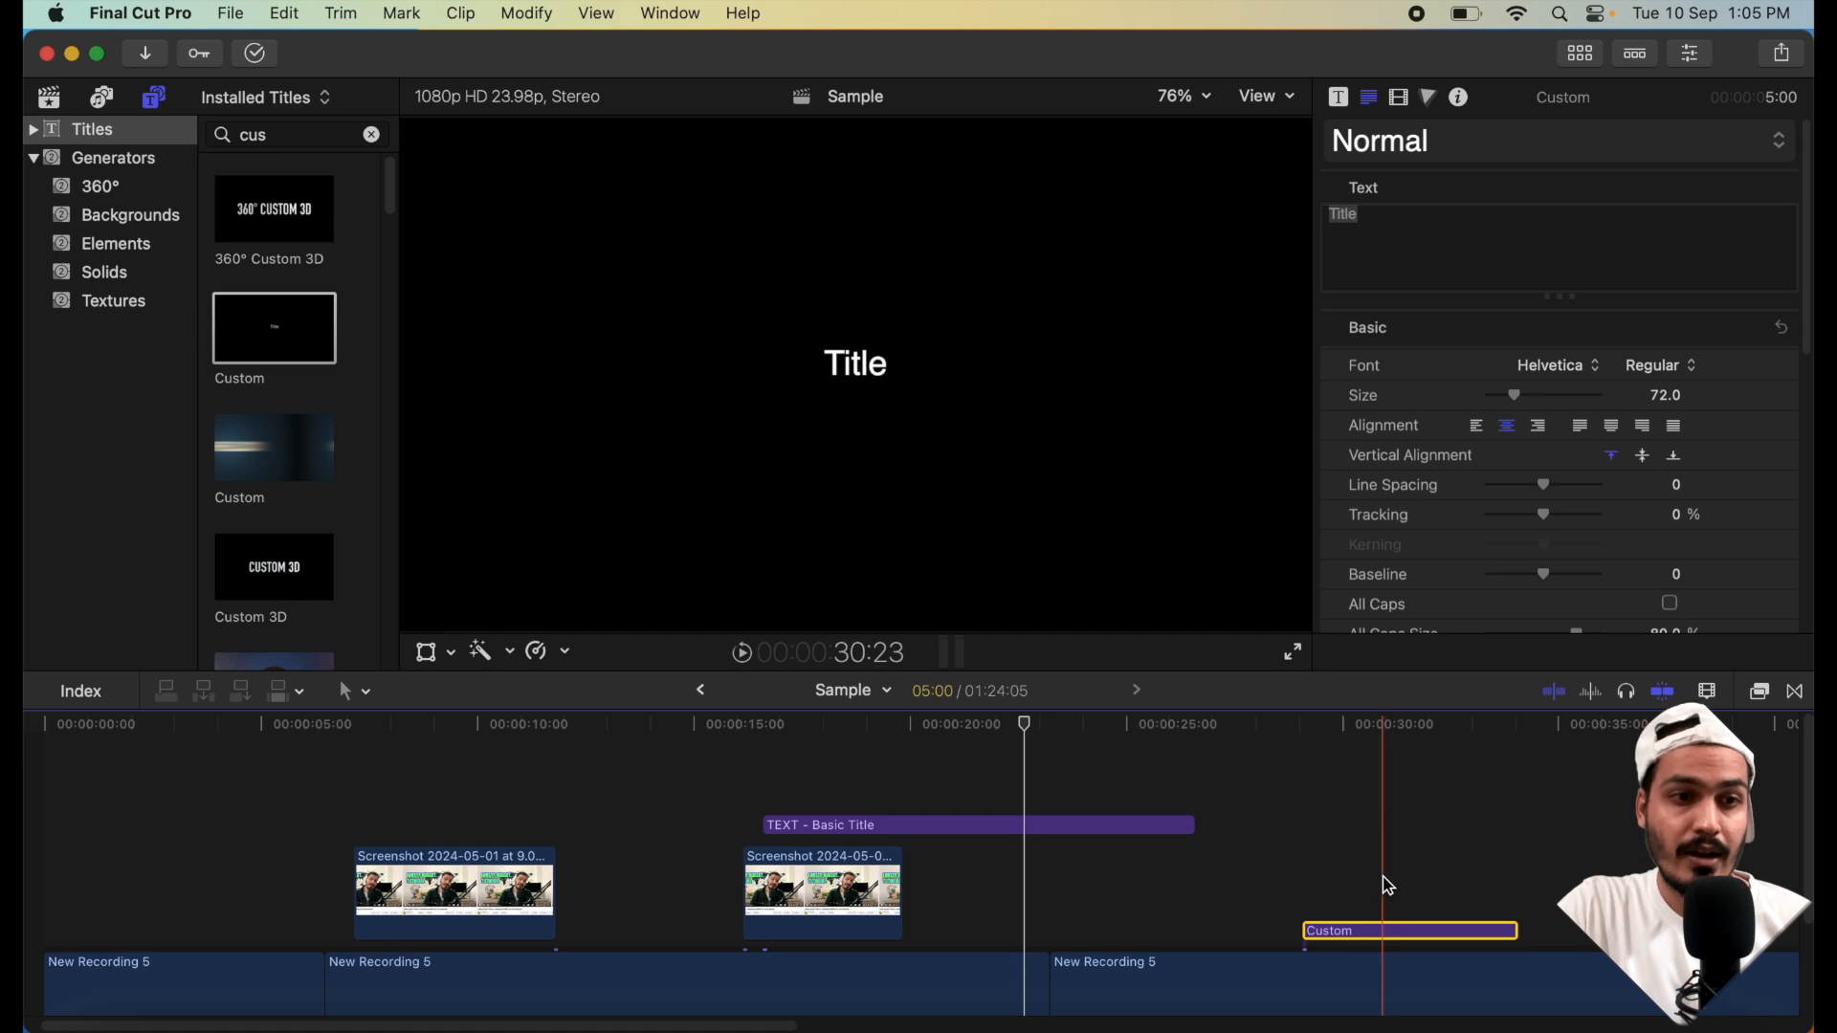
- Replace the Custom title's placeholder text with TEXT
left_click(1382, 930)
left_click(1390, 224)
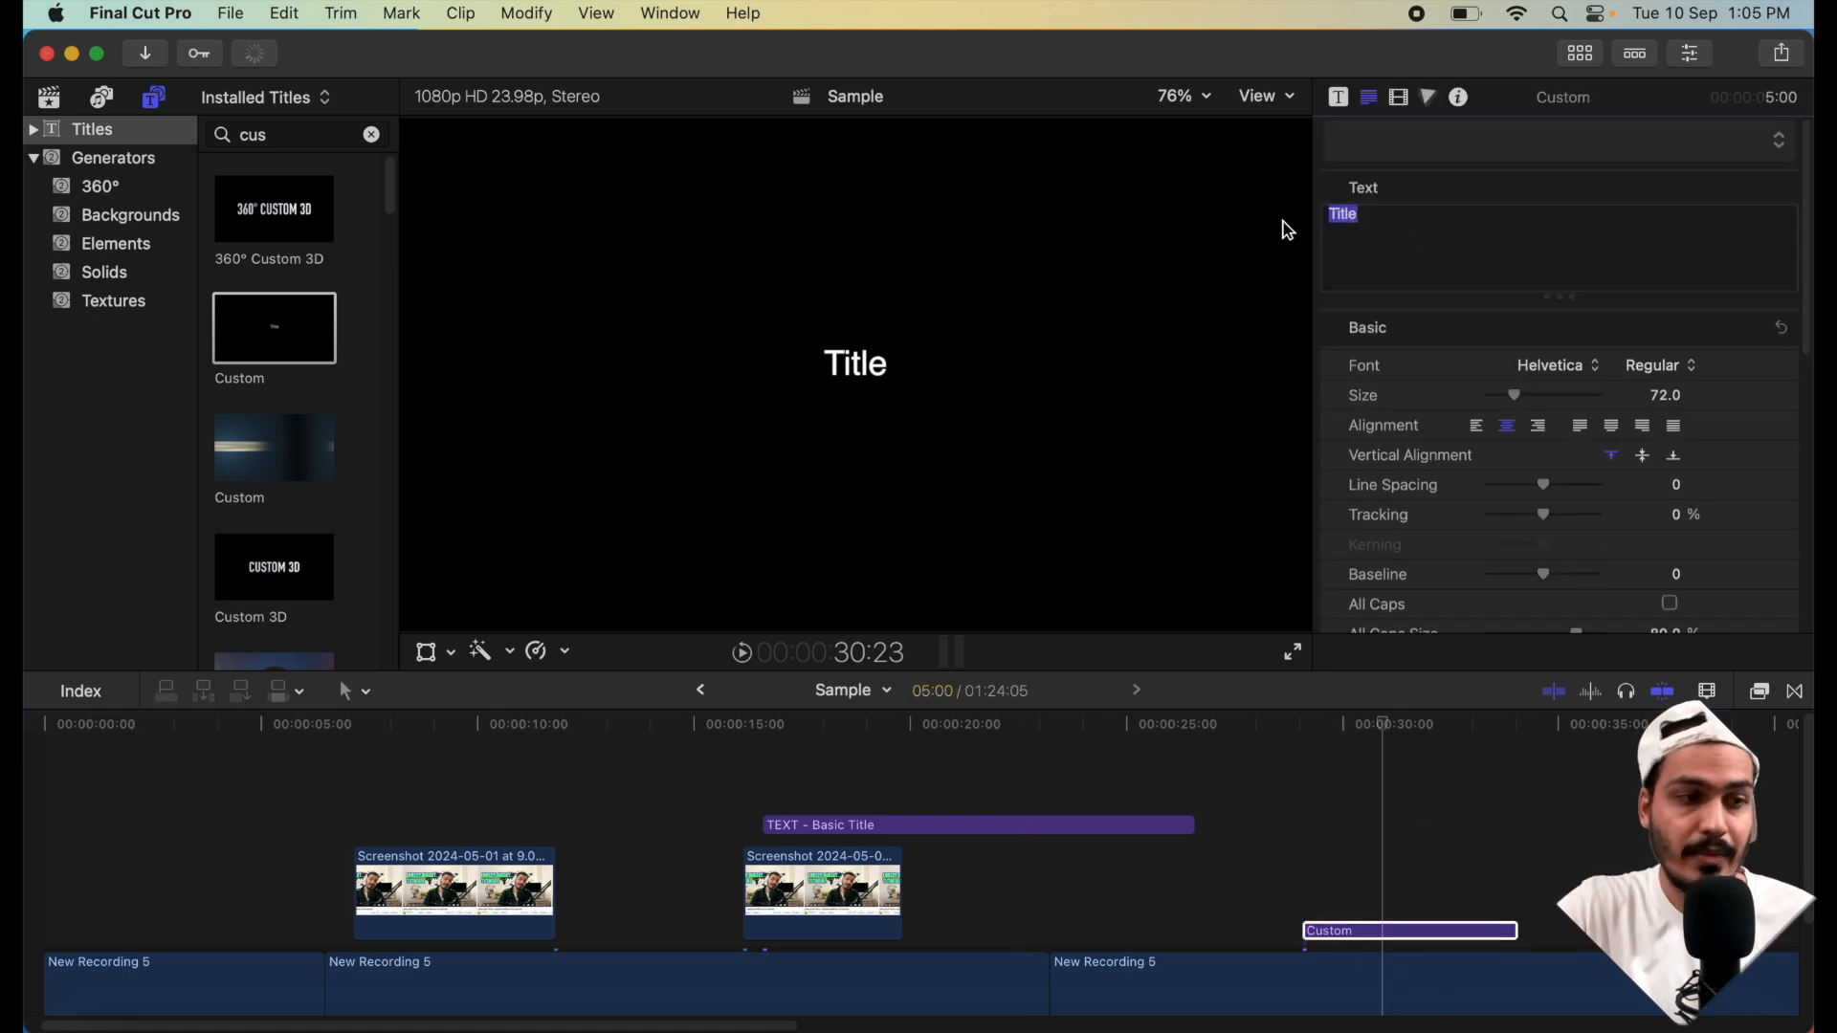
type("TEXT")
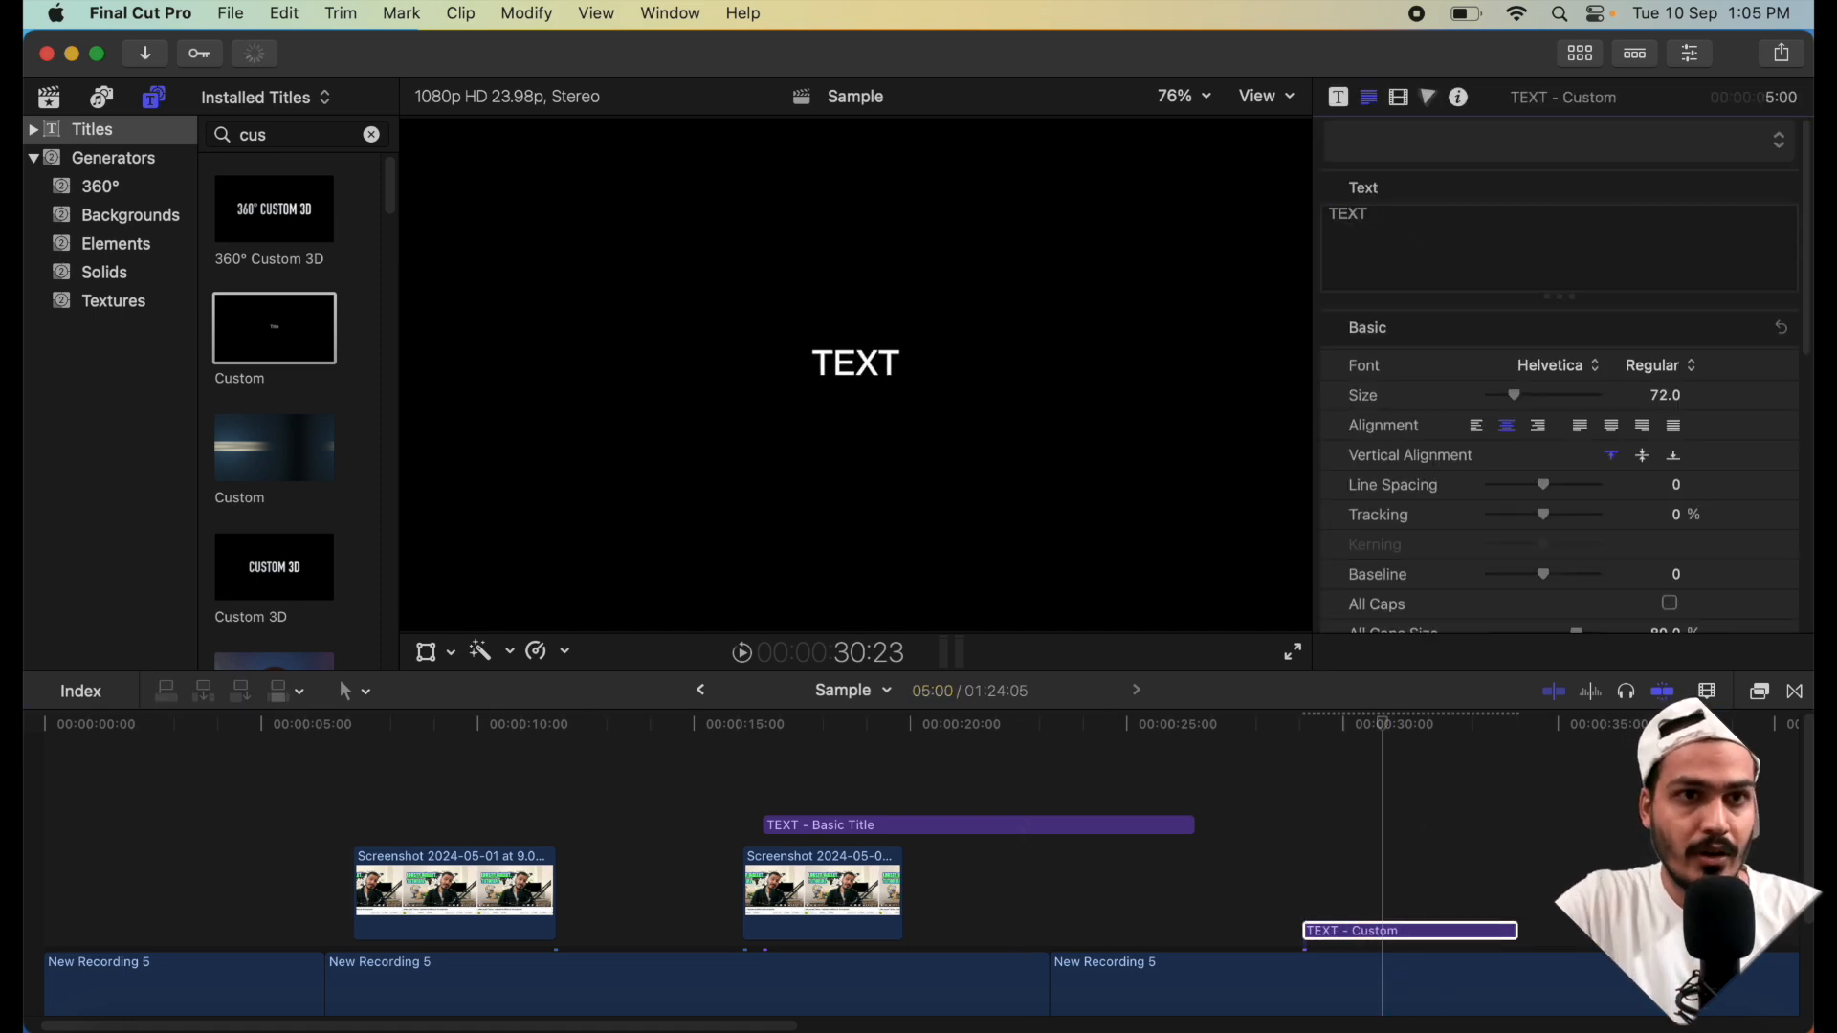
- Set the Custom title's font to Impact and its size to 288
left_click(1557, 366)
scroll(1530, 612, "down", 5)
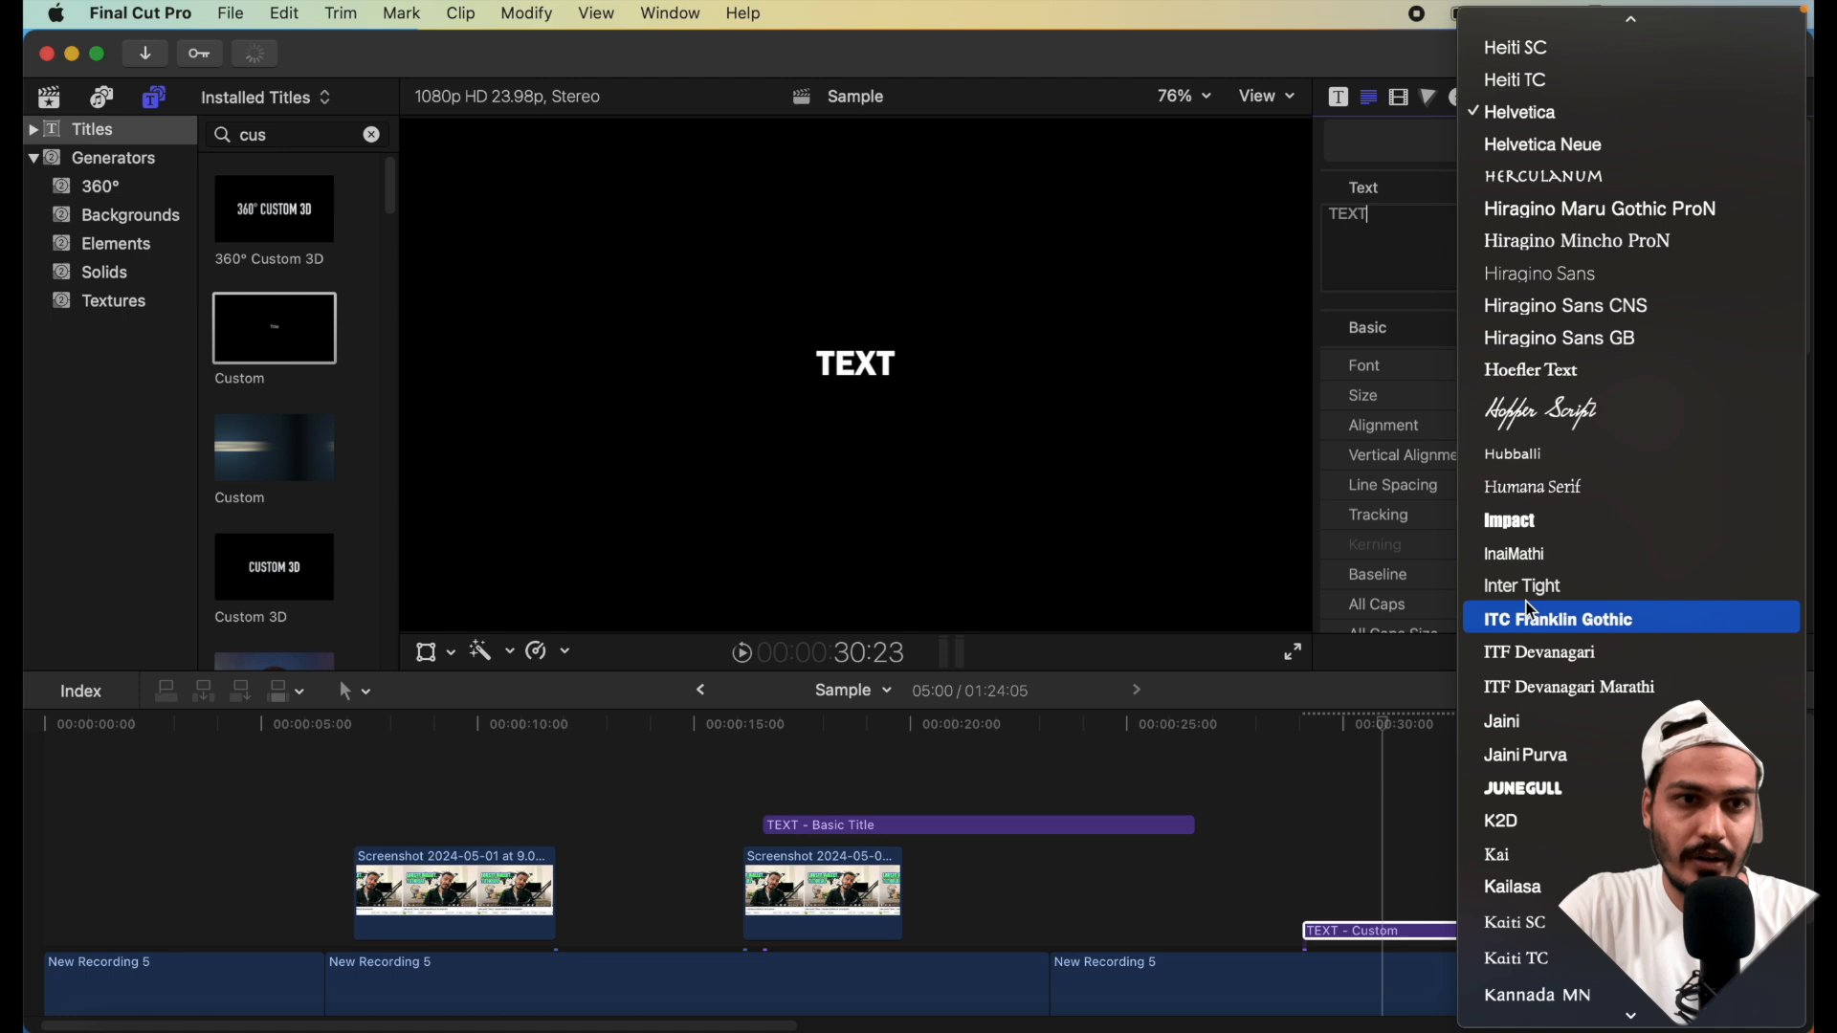
left_click(1517, 527)
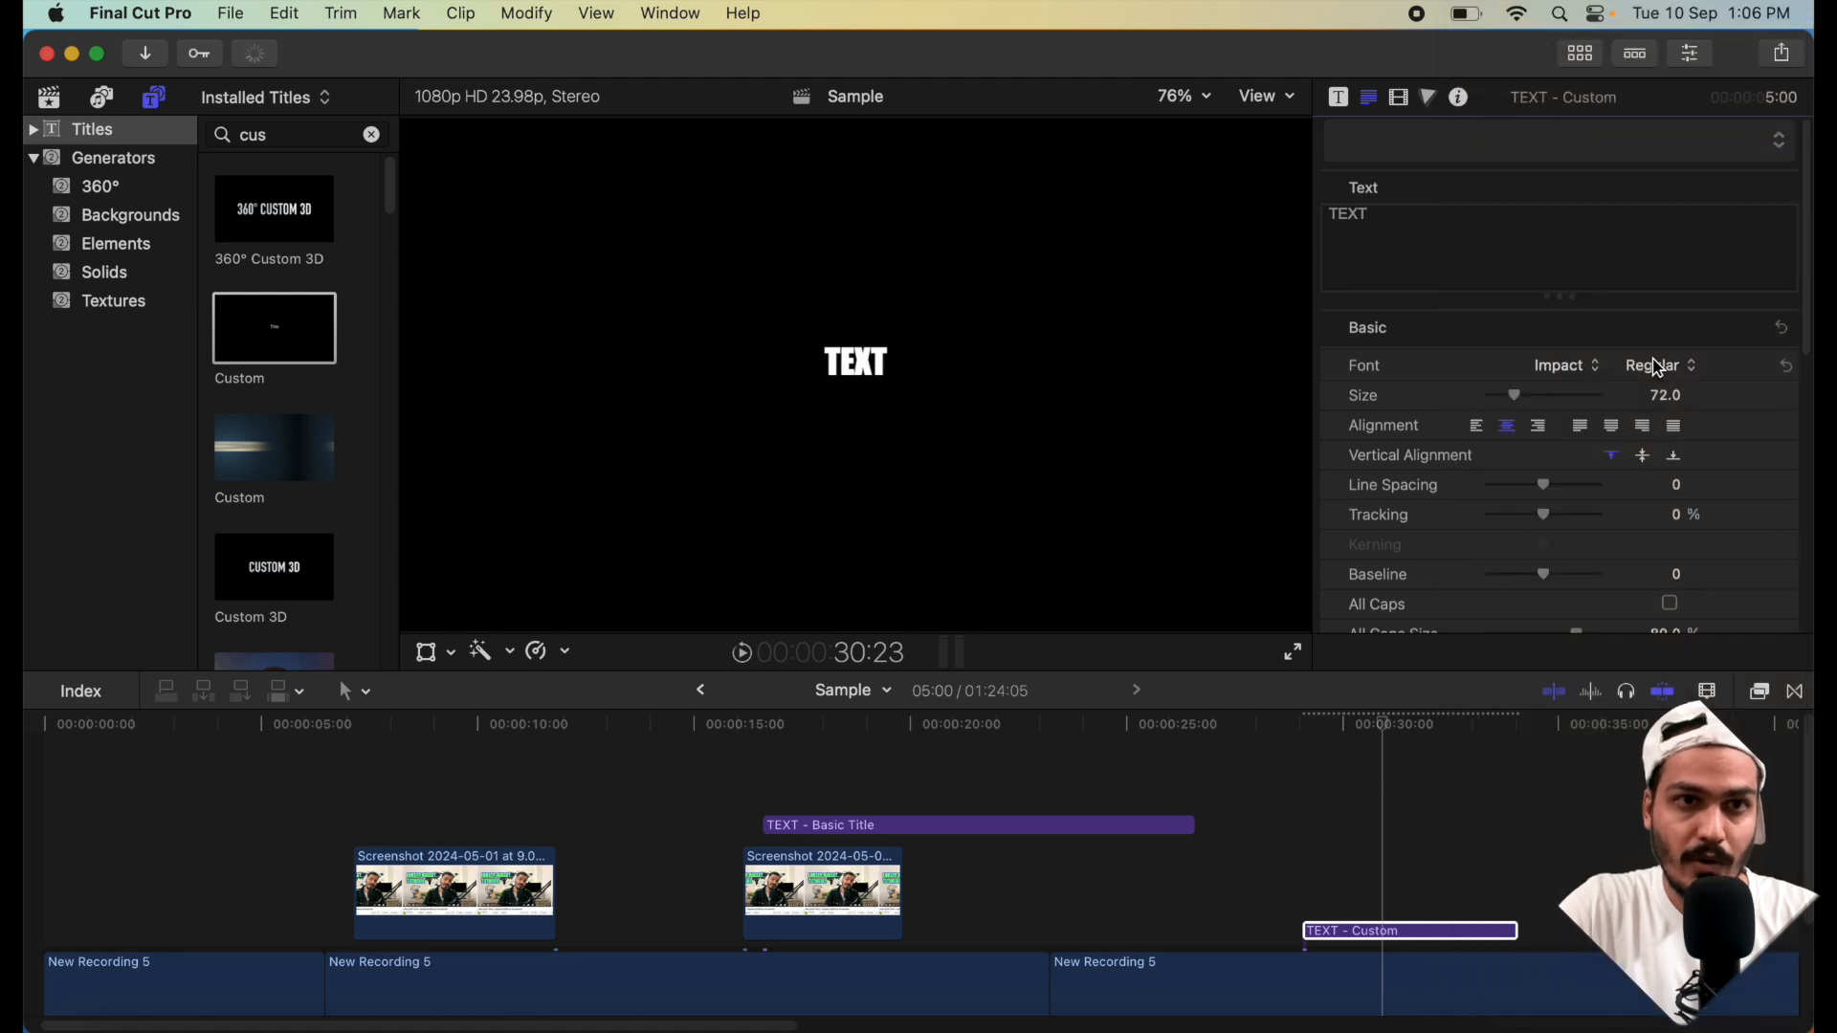
scroll(1647, 373, "down", 4)
left_click_drag(1516, 213, 1607, 271)
- Change the Custom title's face color to purple
scroll(1549, 574, "down", 9)
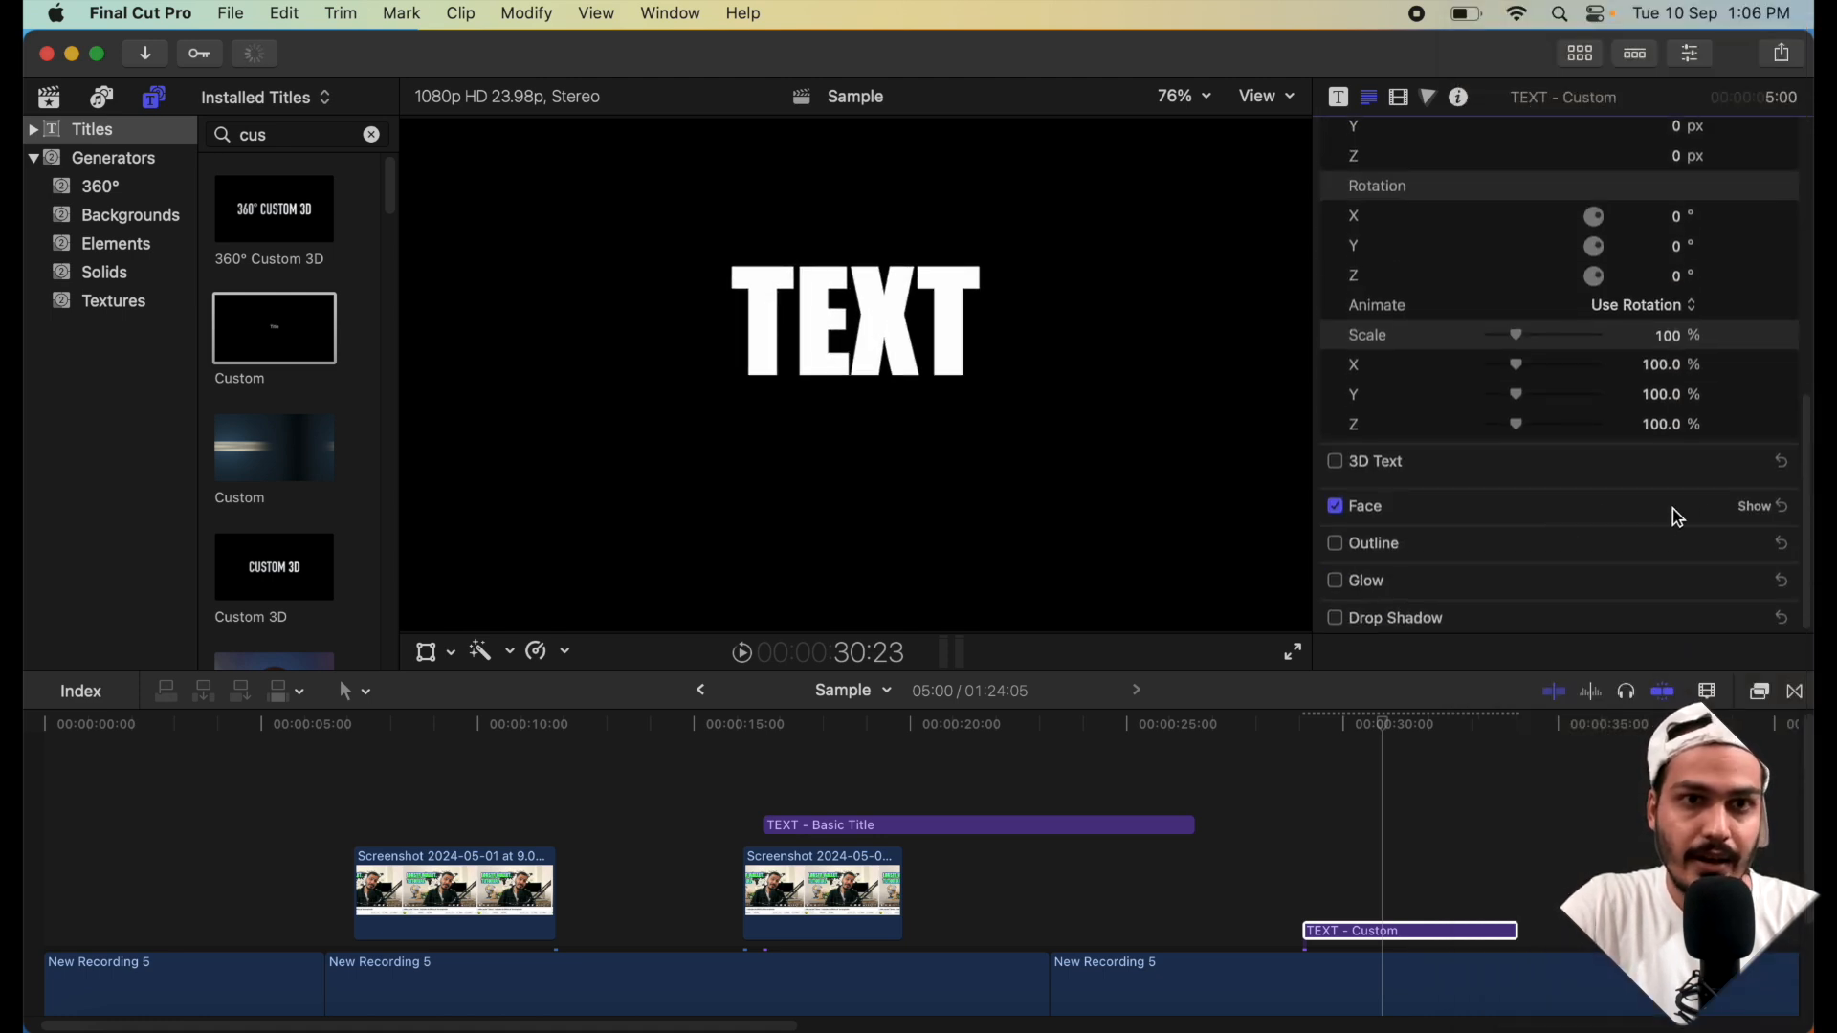
left_click(1765, 517)
left_click(1664, 566)
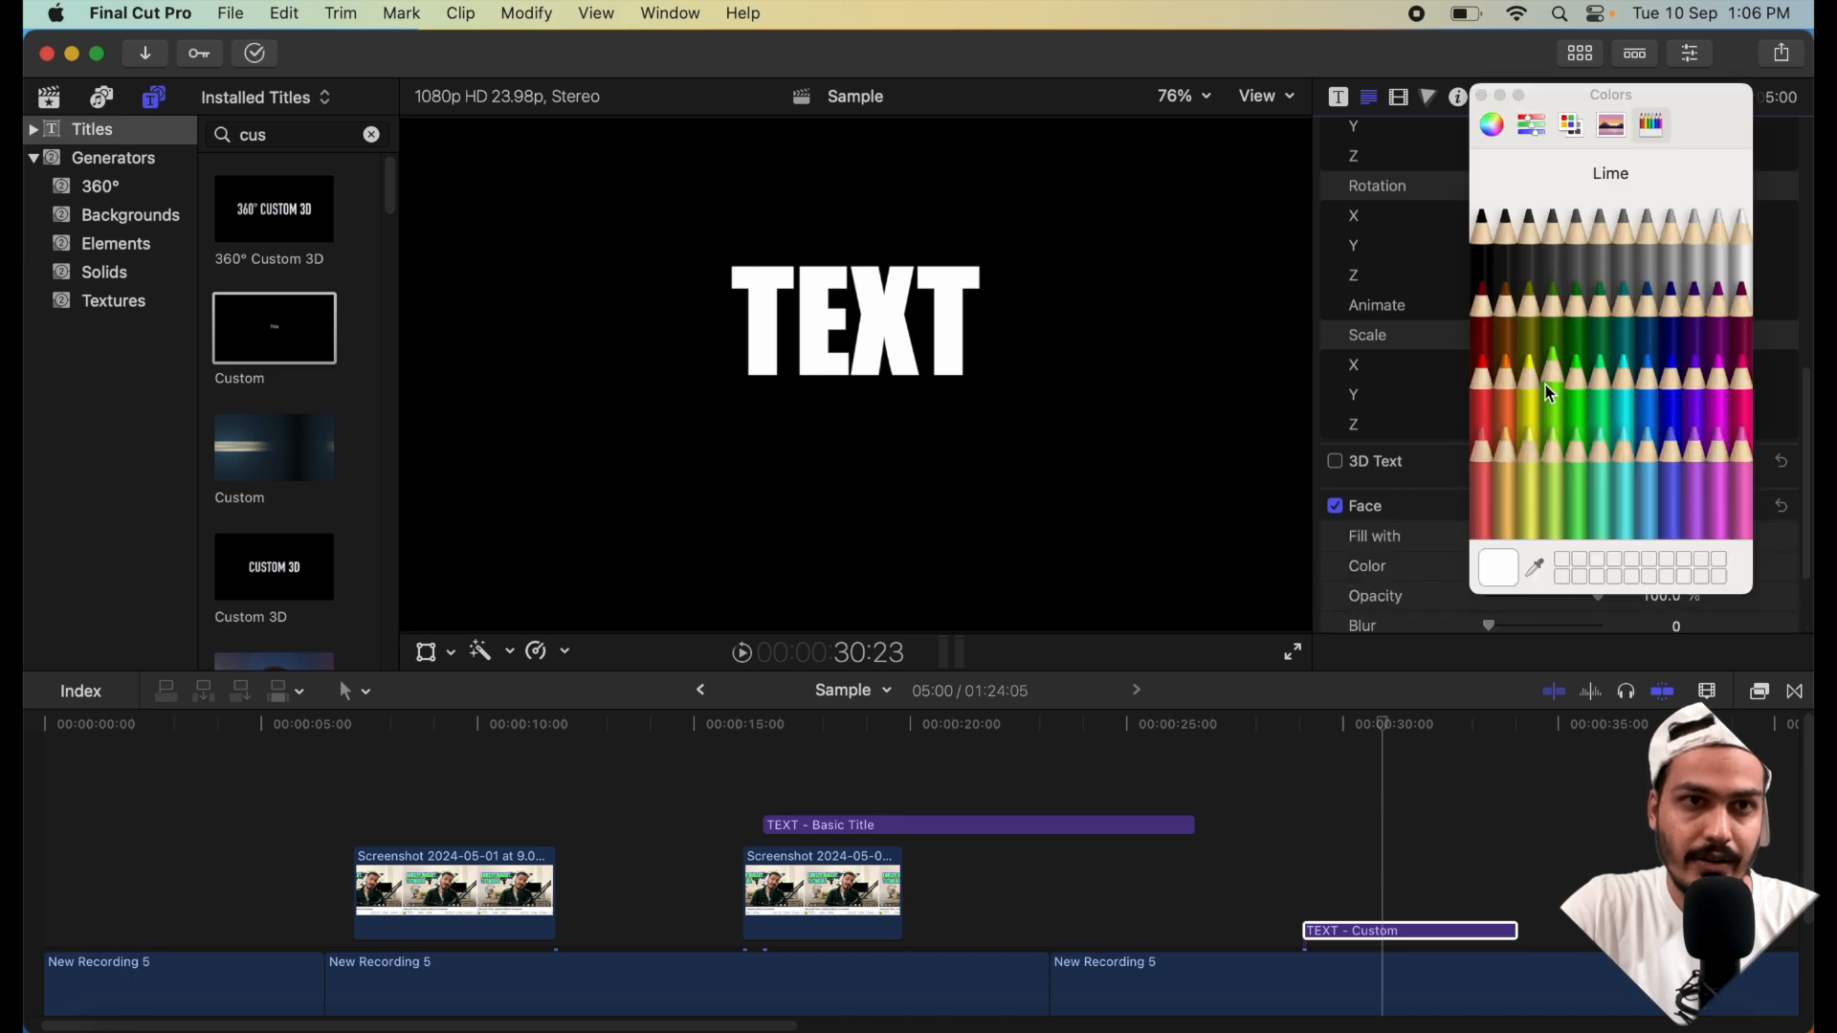
left_click(1691, 391)
left_click(1484, 98)
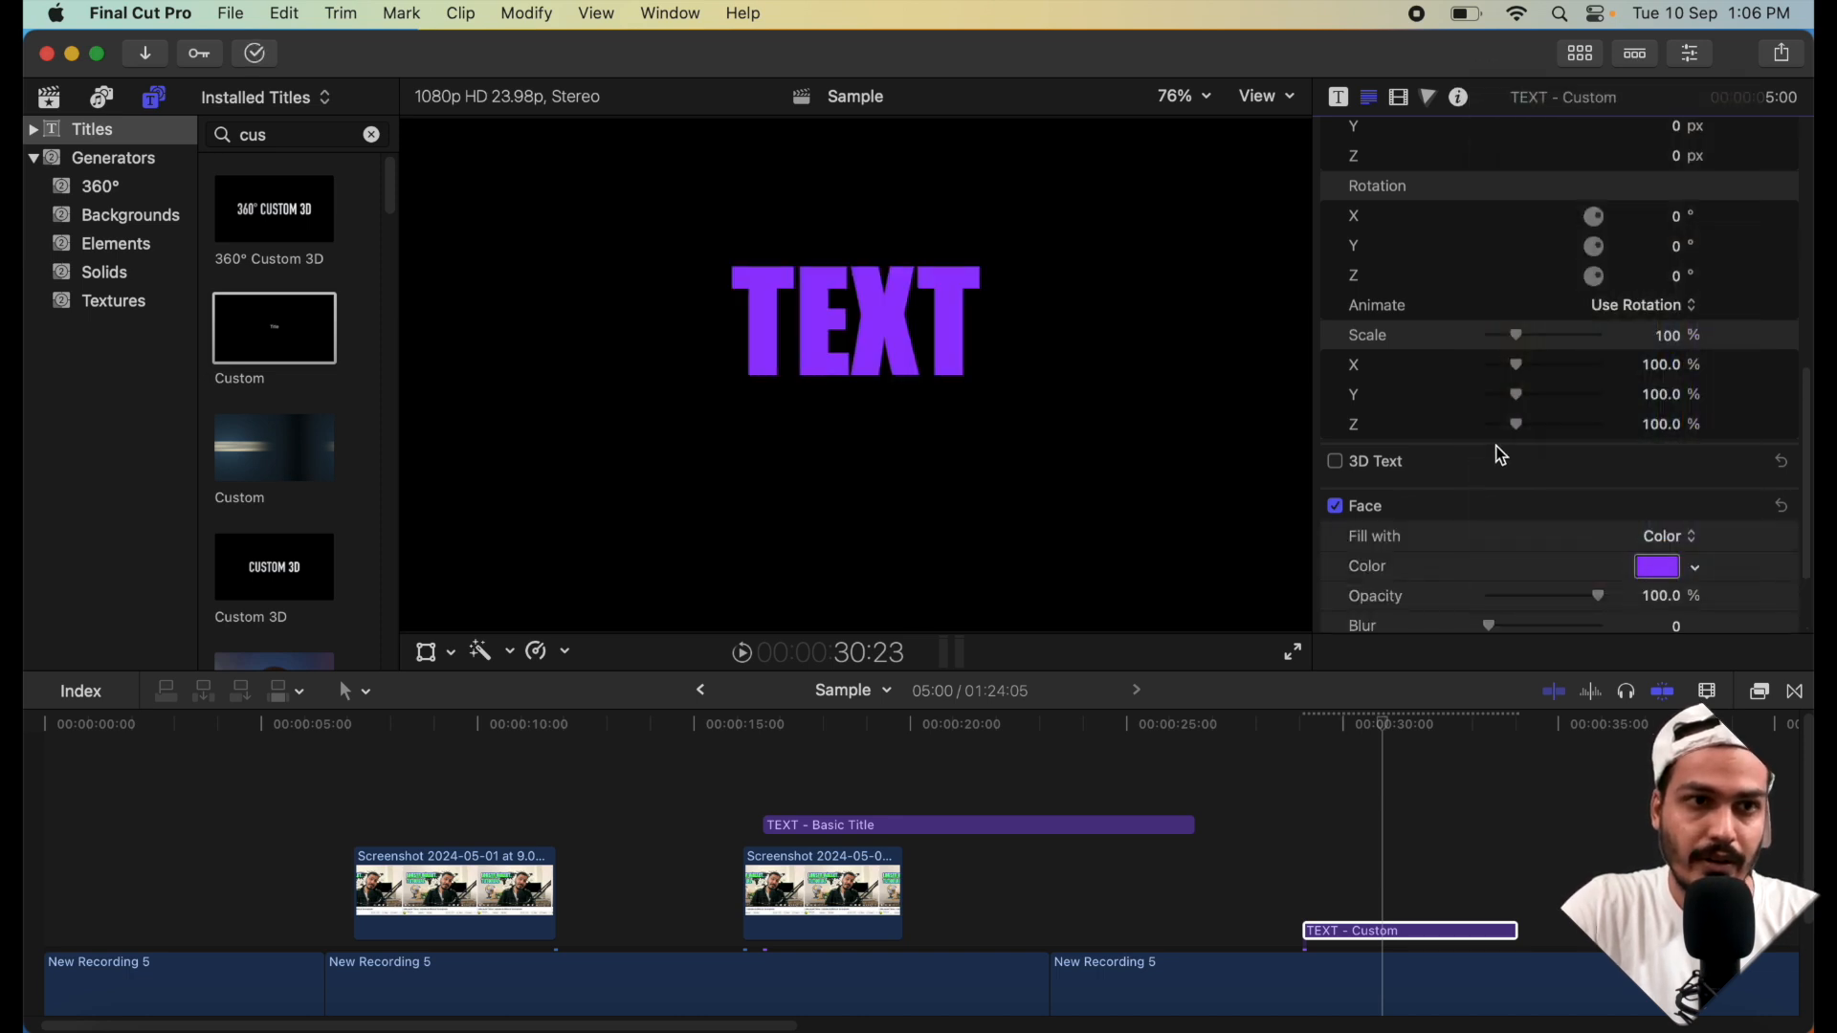
- Turn on the Custom title's outline and color it white
scroll(1512, 450, "down", 3)
left_click(1340, 546)
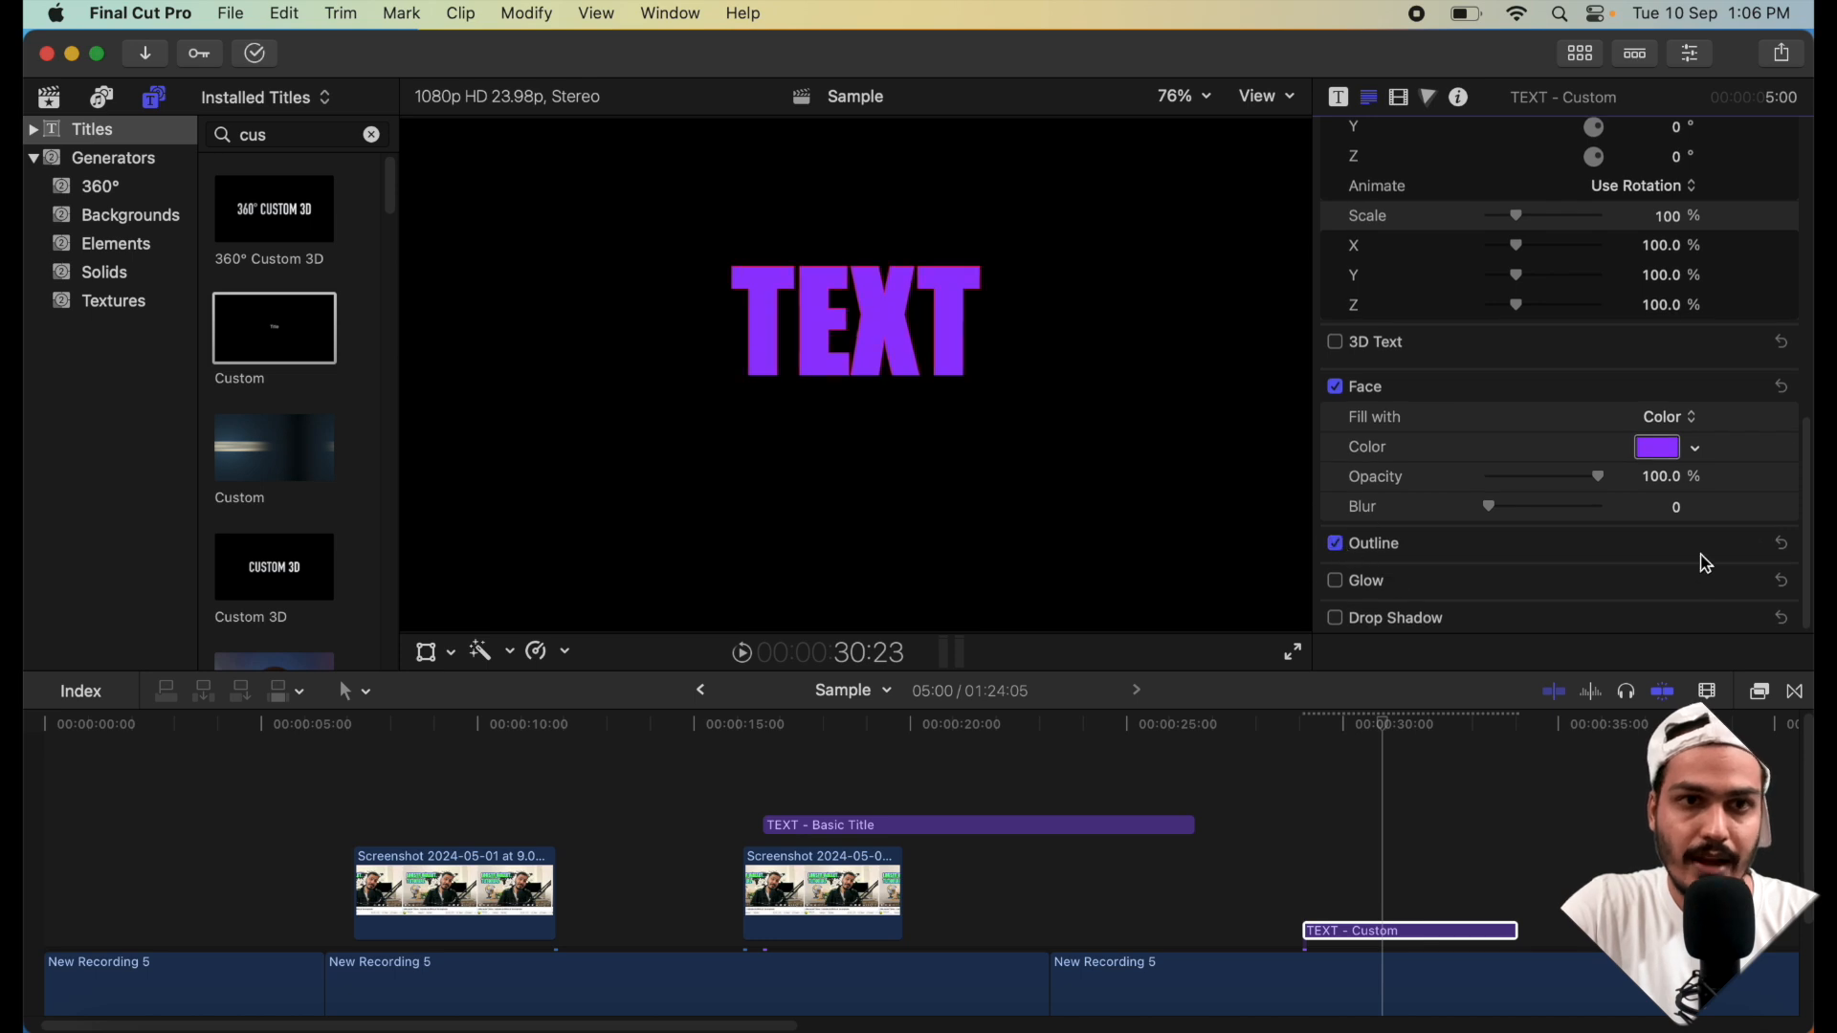
left_click(1756, 544)
scroll(1416, 535, "down", 2)
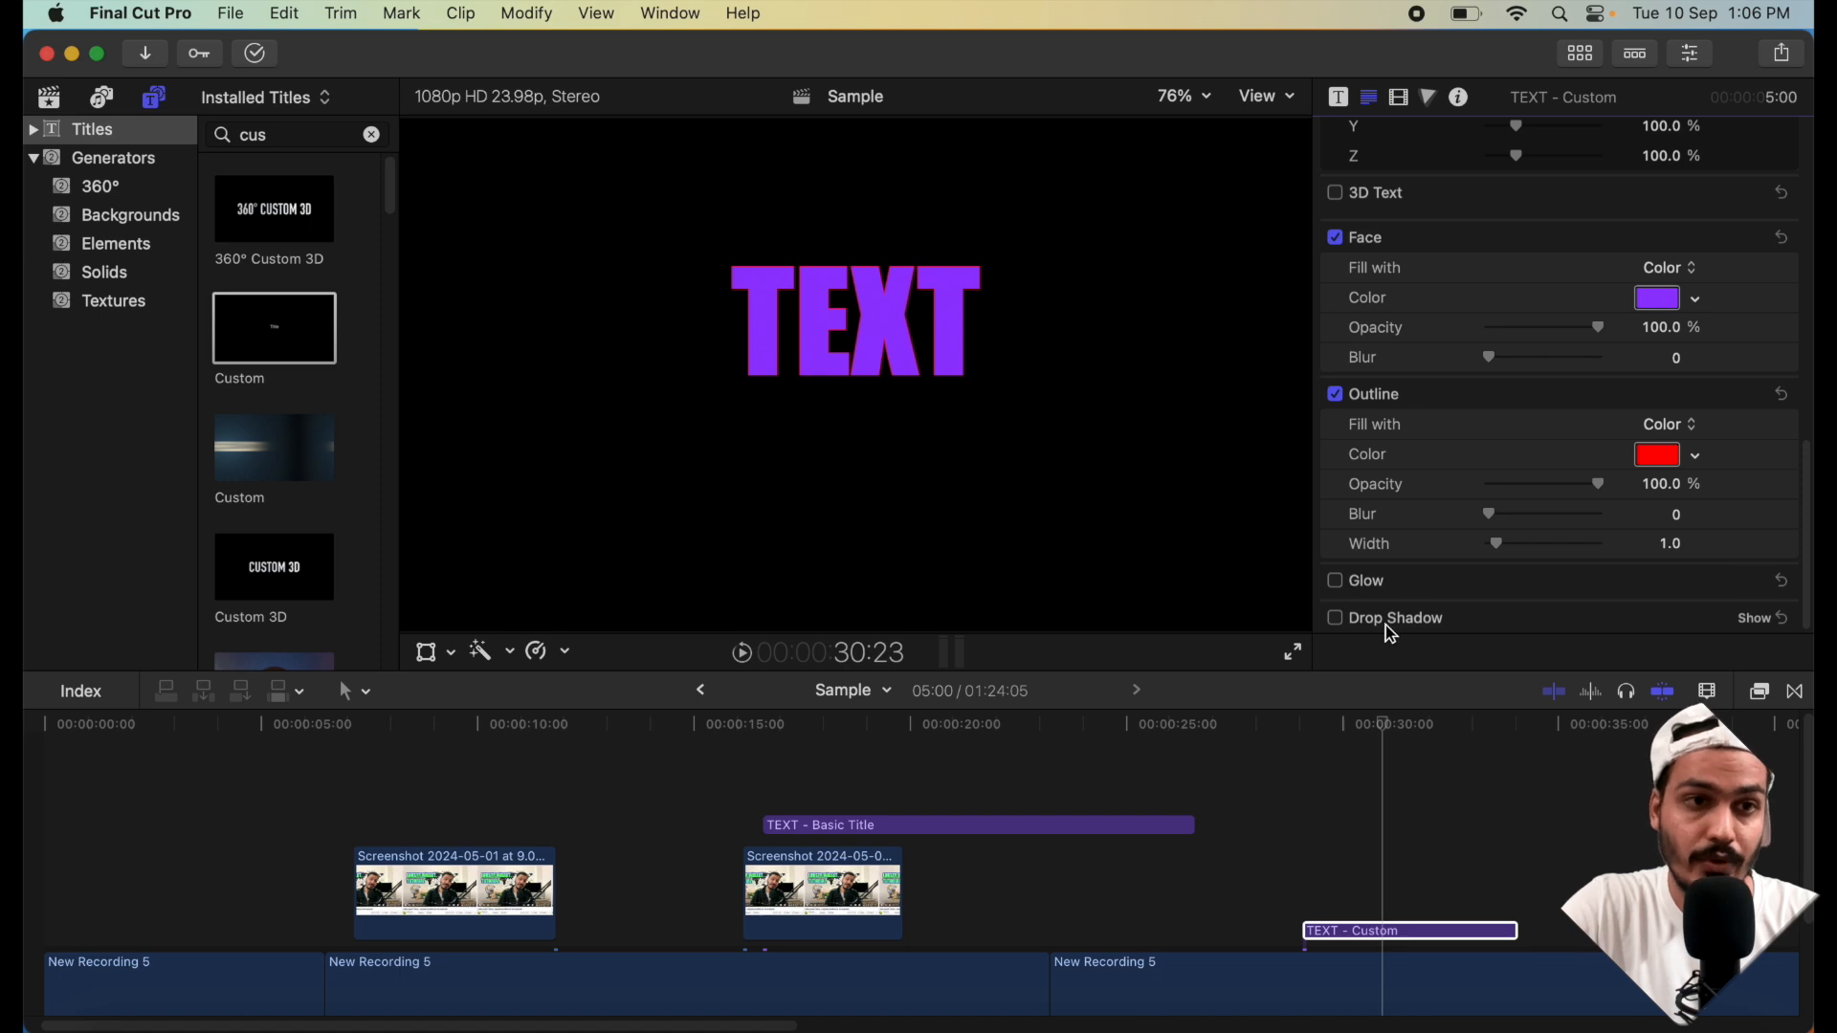
left_click(1660, 456)
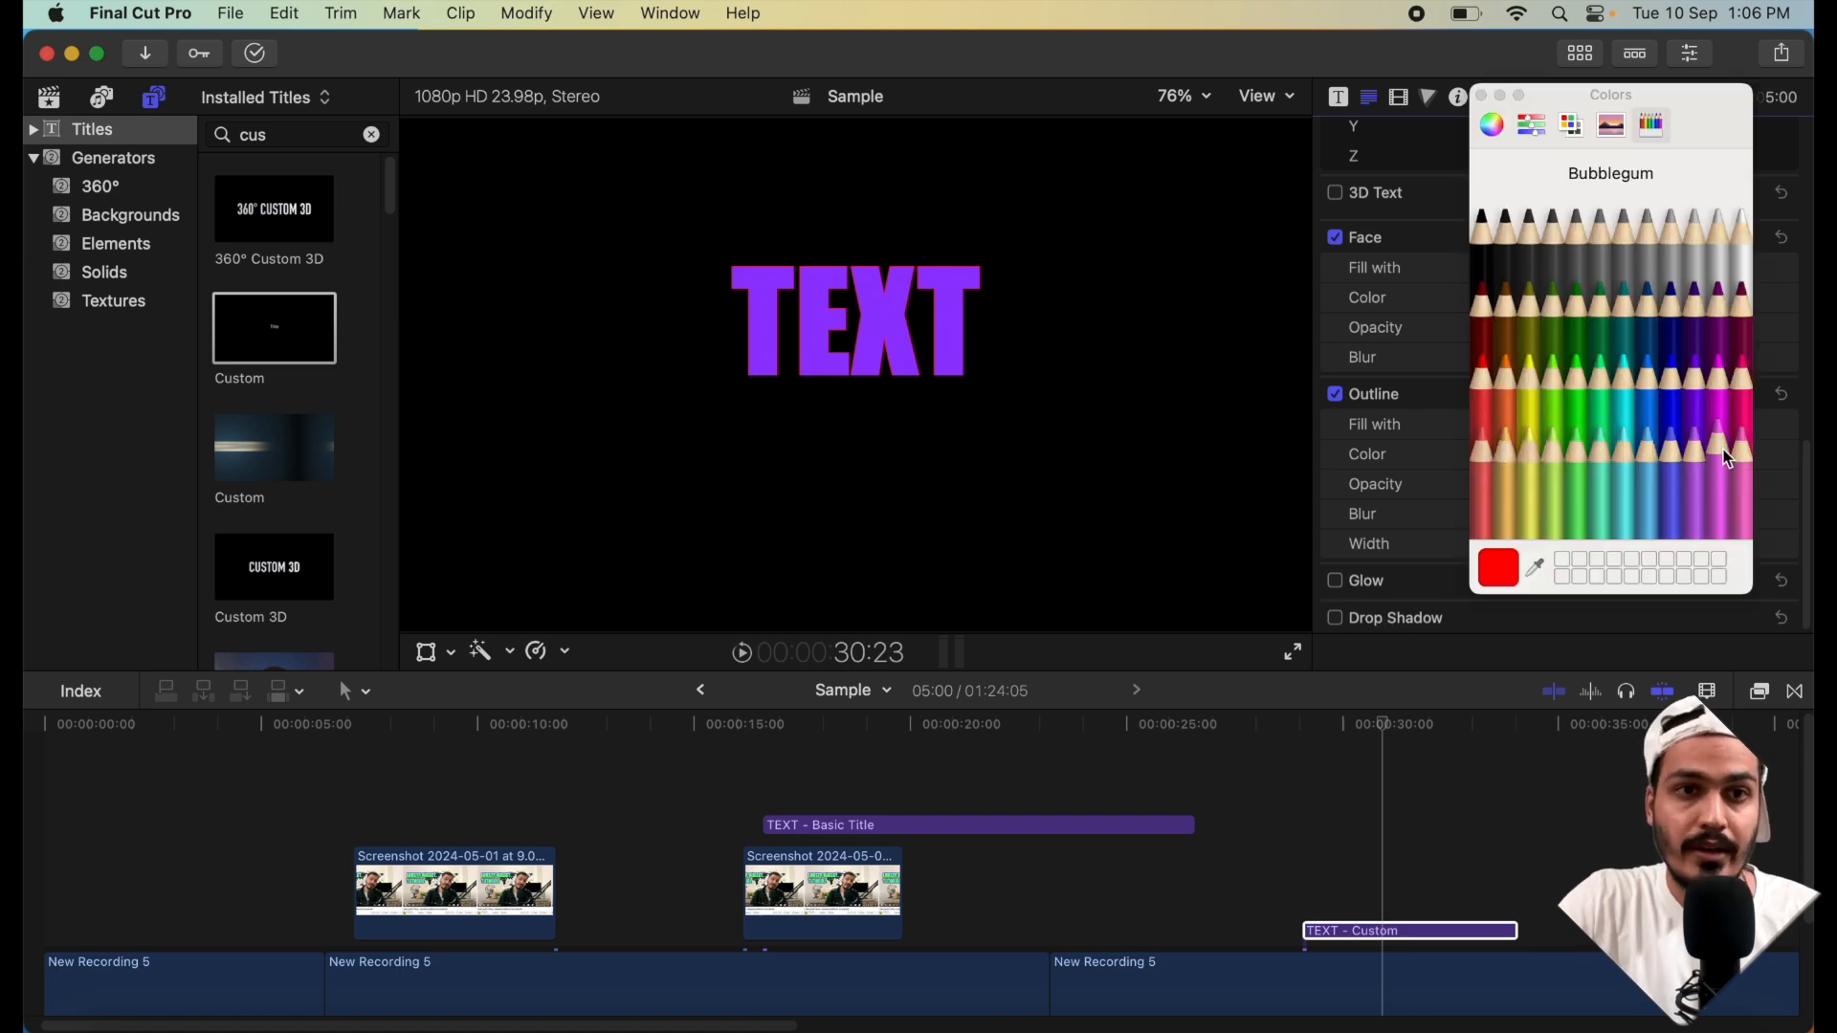
left_click(1735, 245)
left_click(1481, 96)
- Set the Custom title's outline width to 5.0 and its blur to 8.25
left_click_drag(1499, 544, 1540, 523)
left_click_drag(1527, 547, 1579, 518)
left_click_drag(1576, 546, 1526, 545)
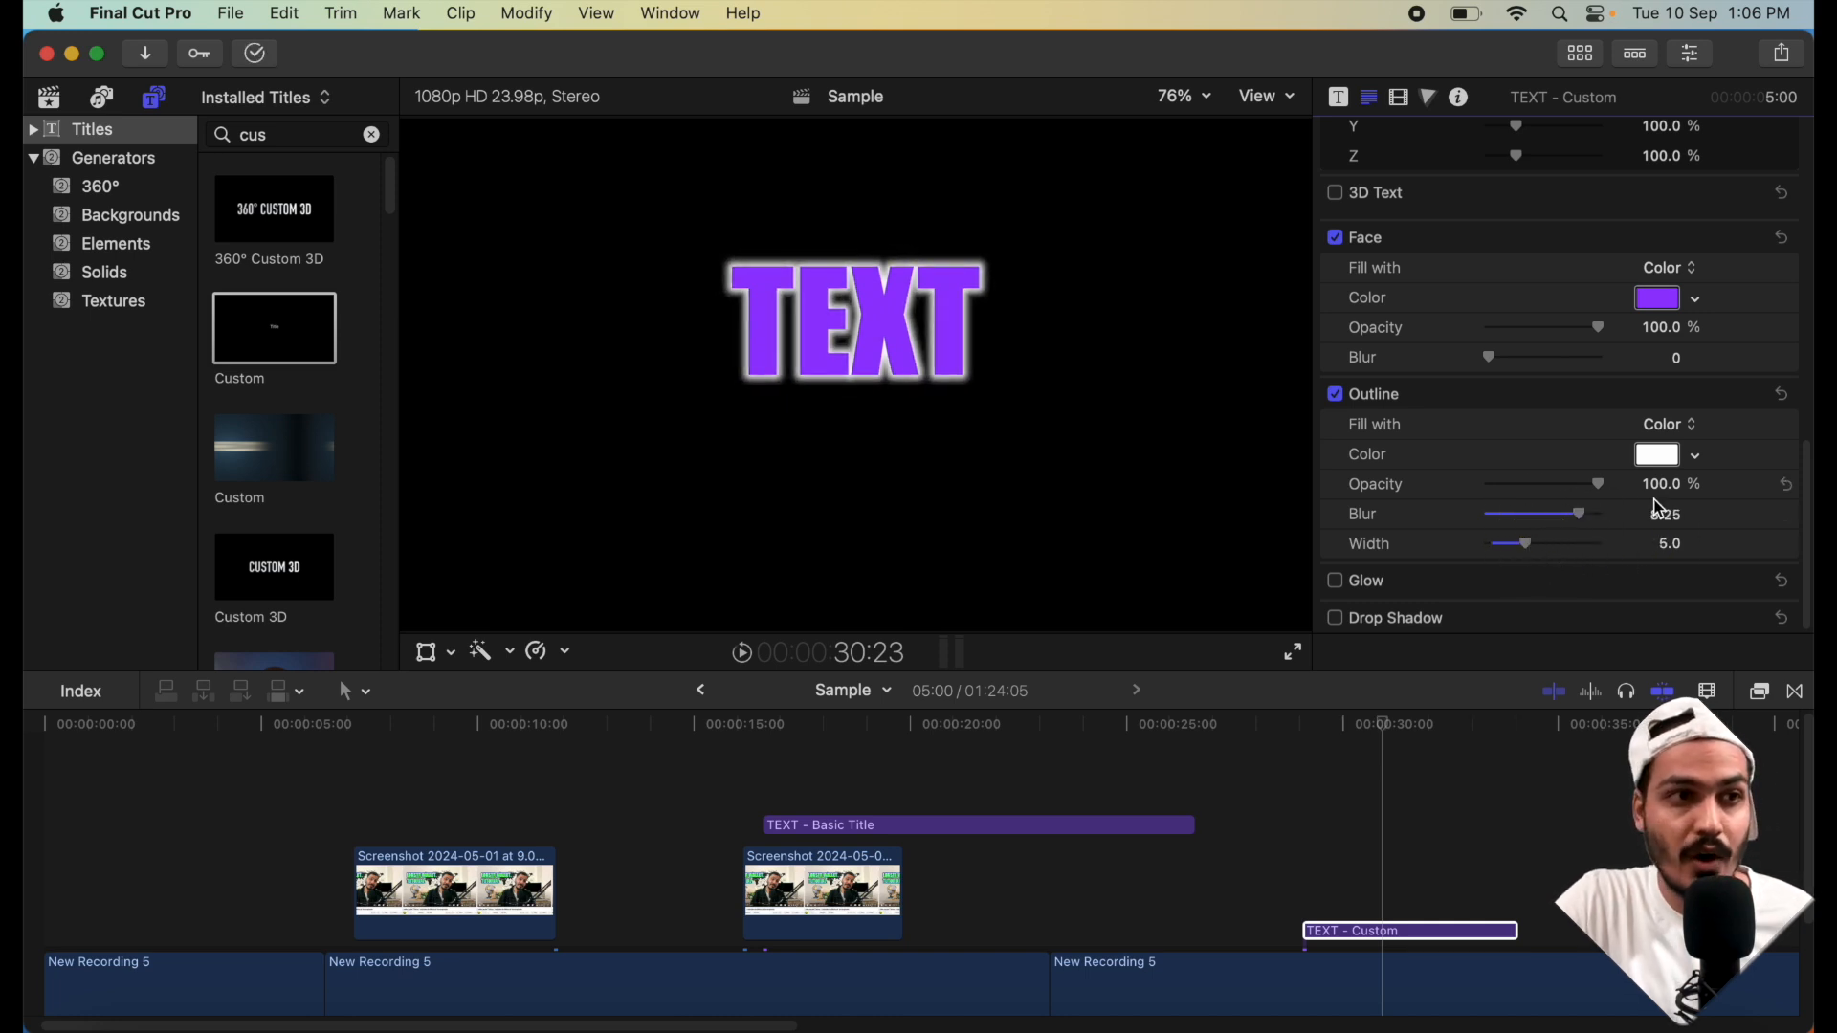
- Look over the Custom title's text settings and examine its published In and Out animation parameters
scroll(1558, 435, "up", 10)
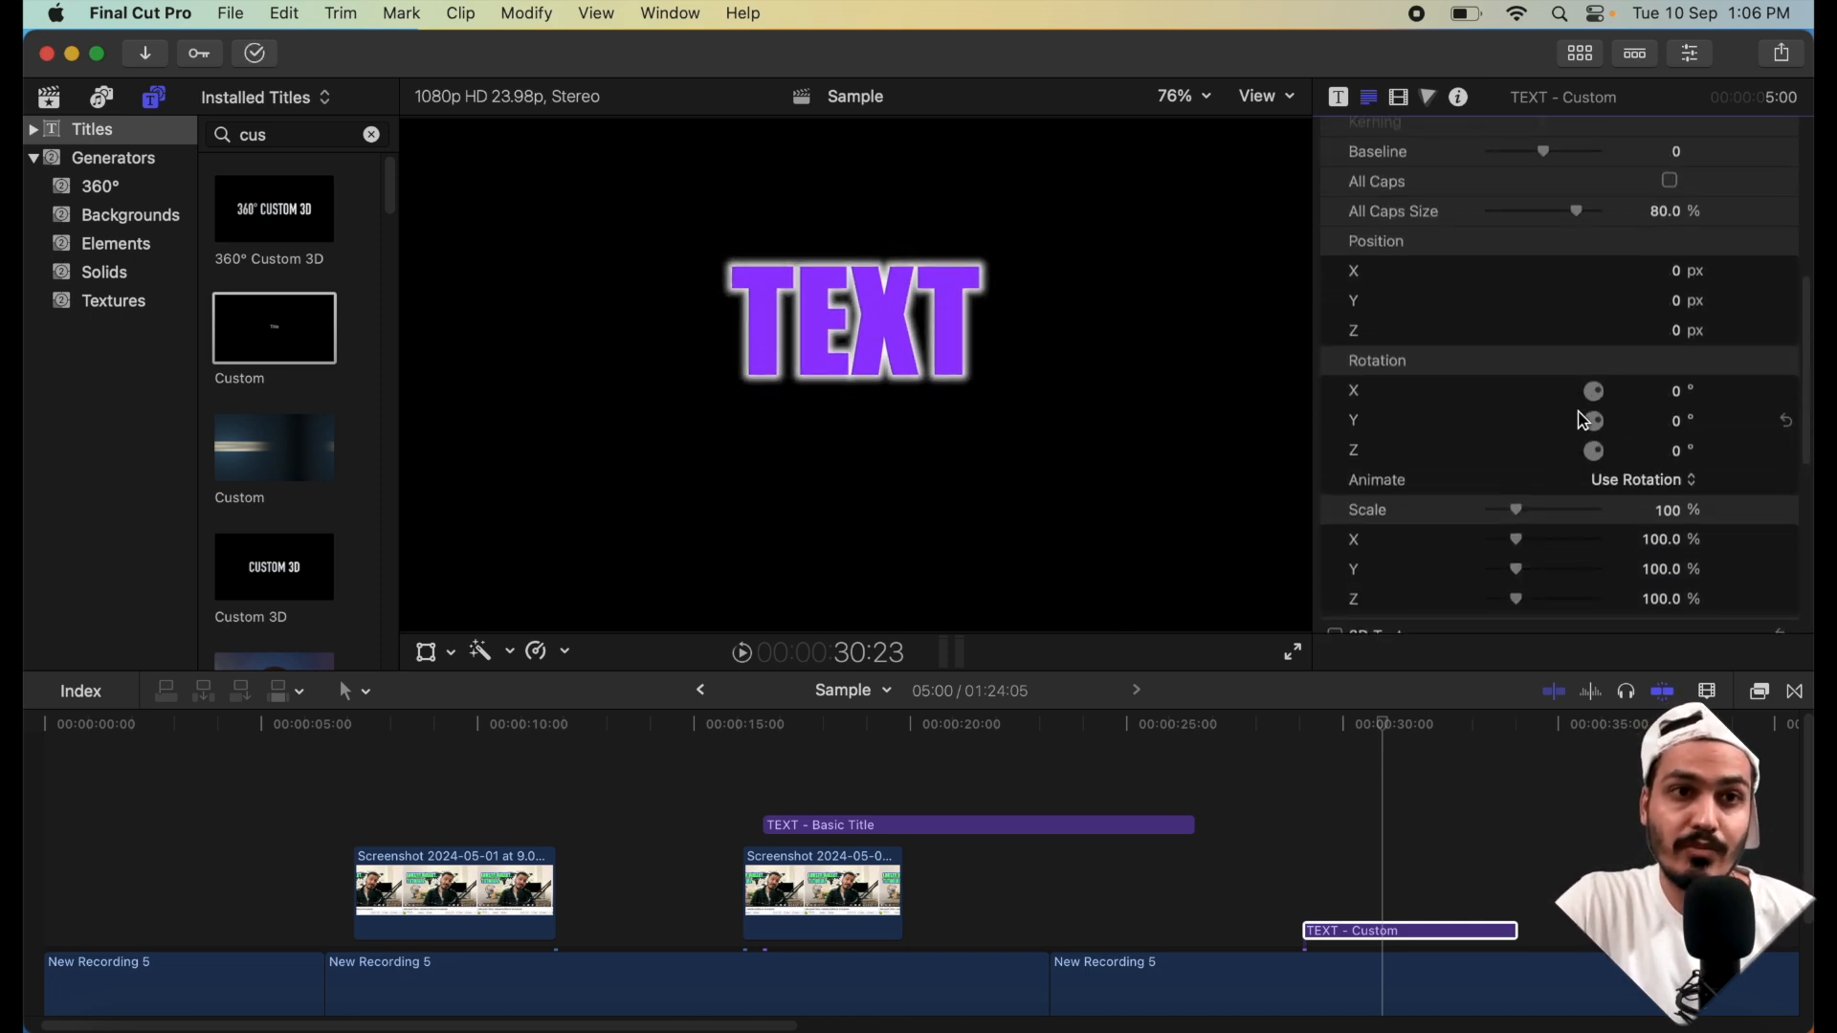
scroll(1562, 391, "up", 5)
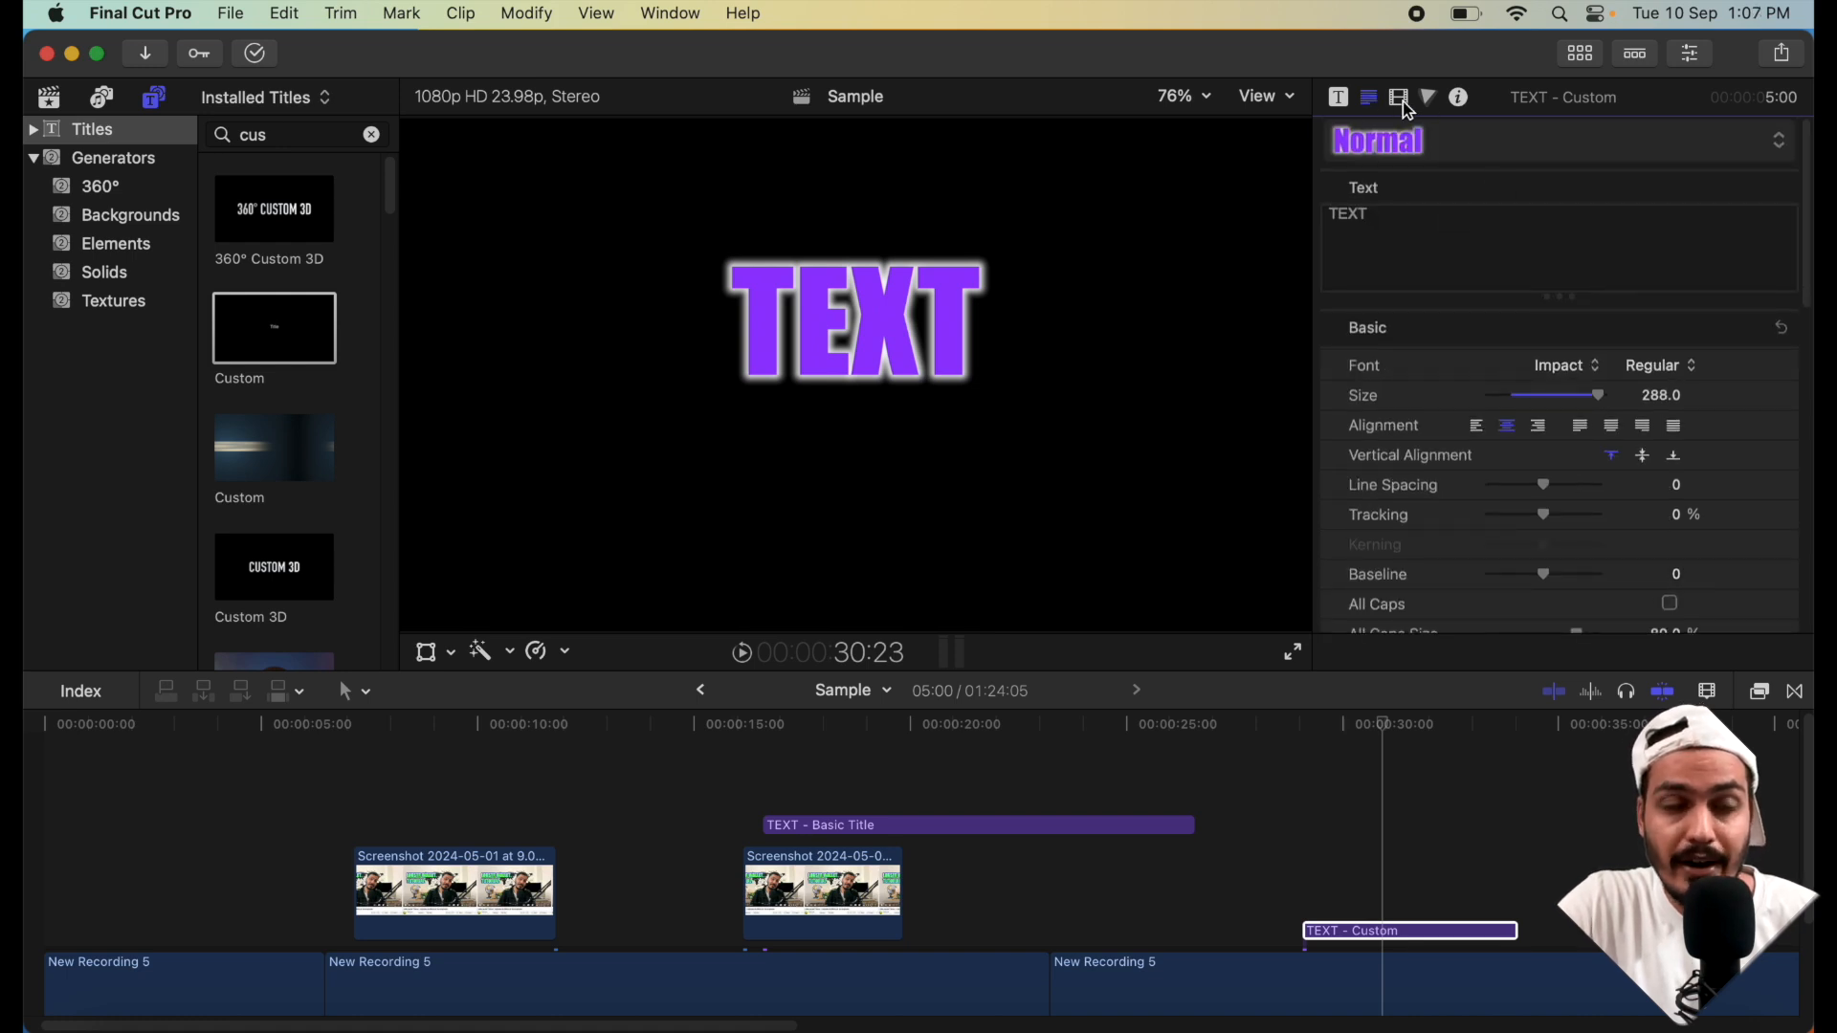
left_click(1342, 100)
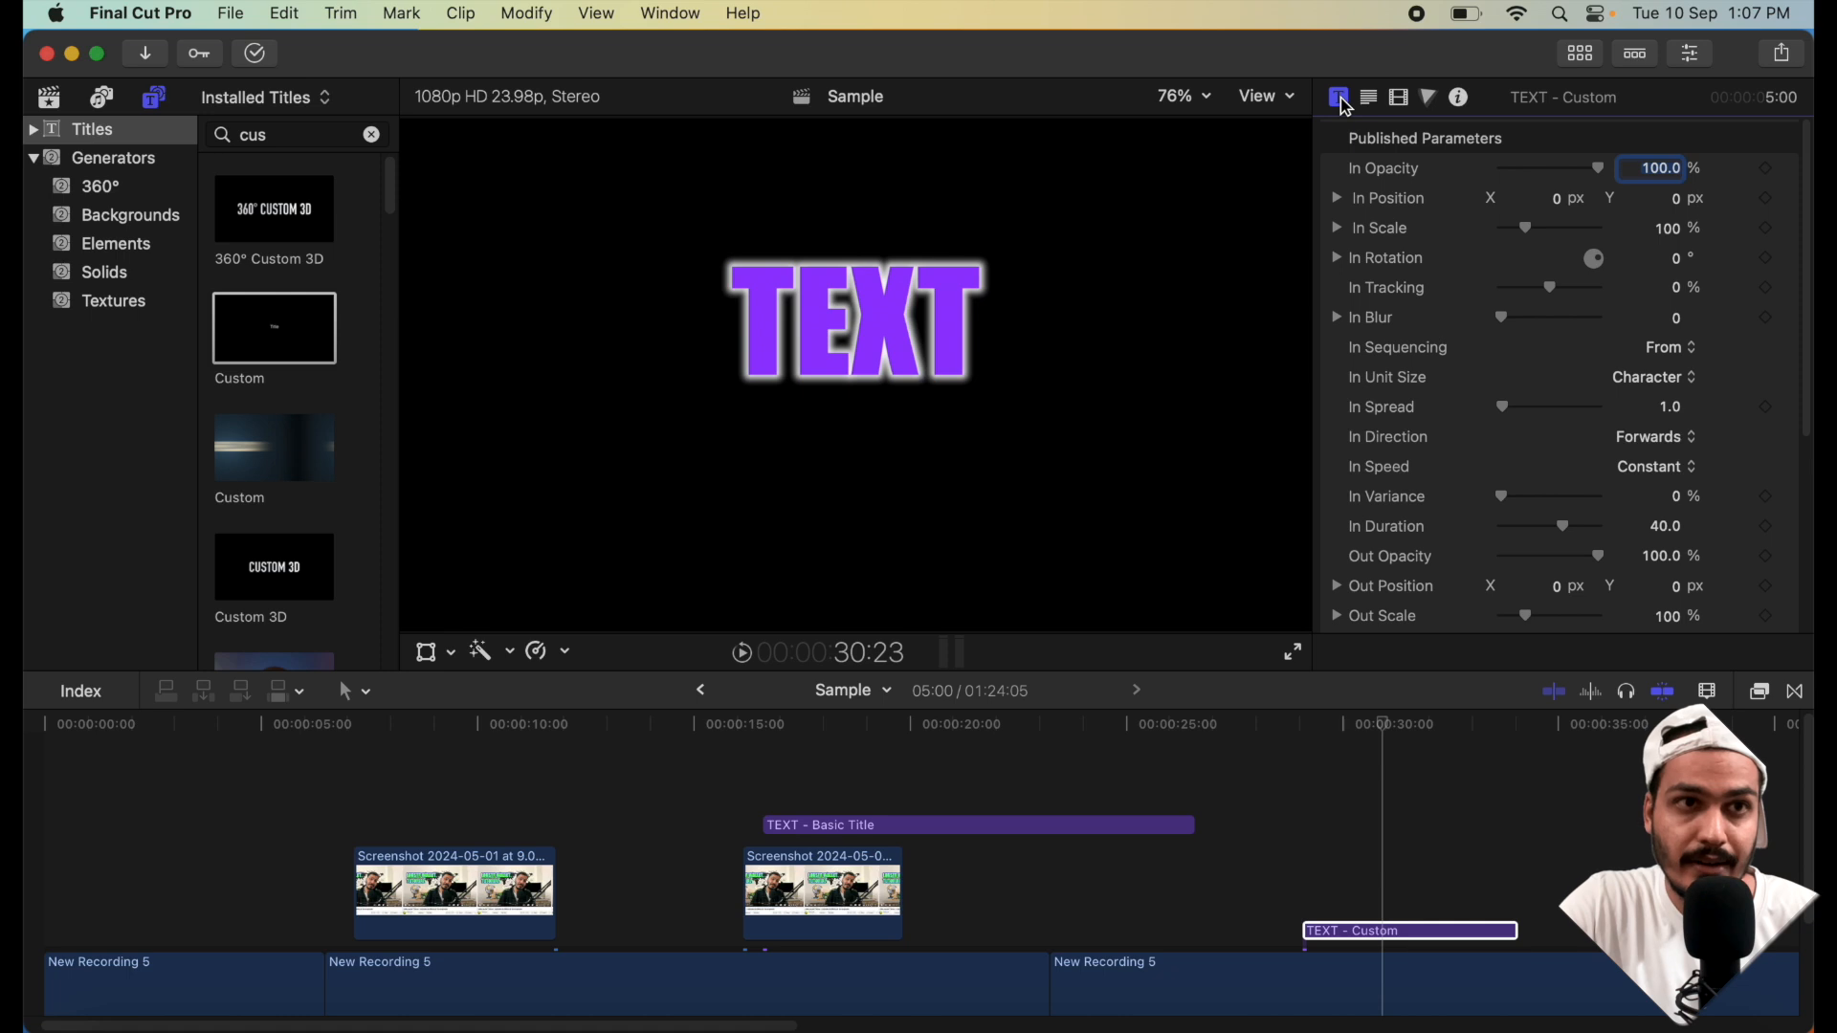
scroll(1562, 410, "down", 10)
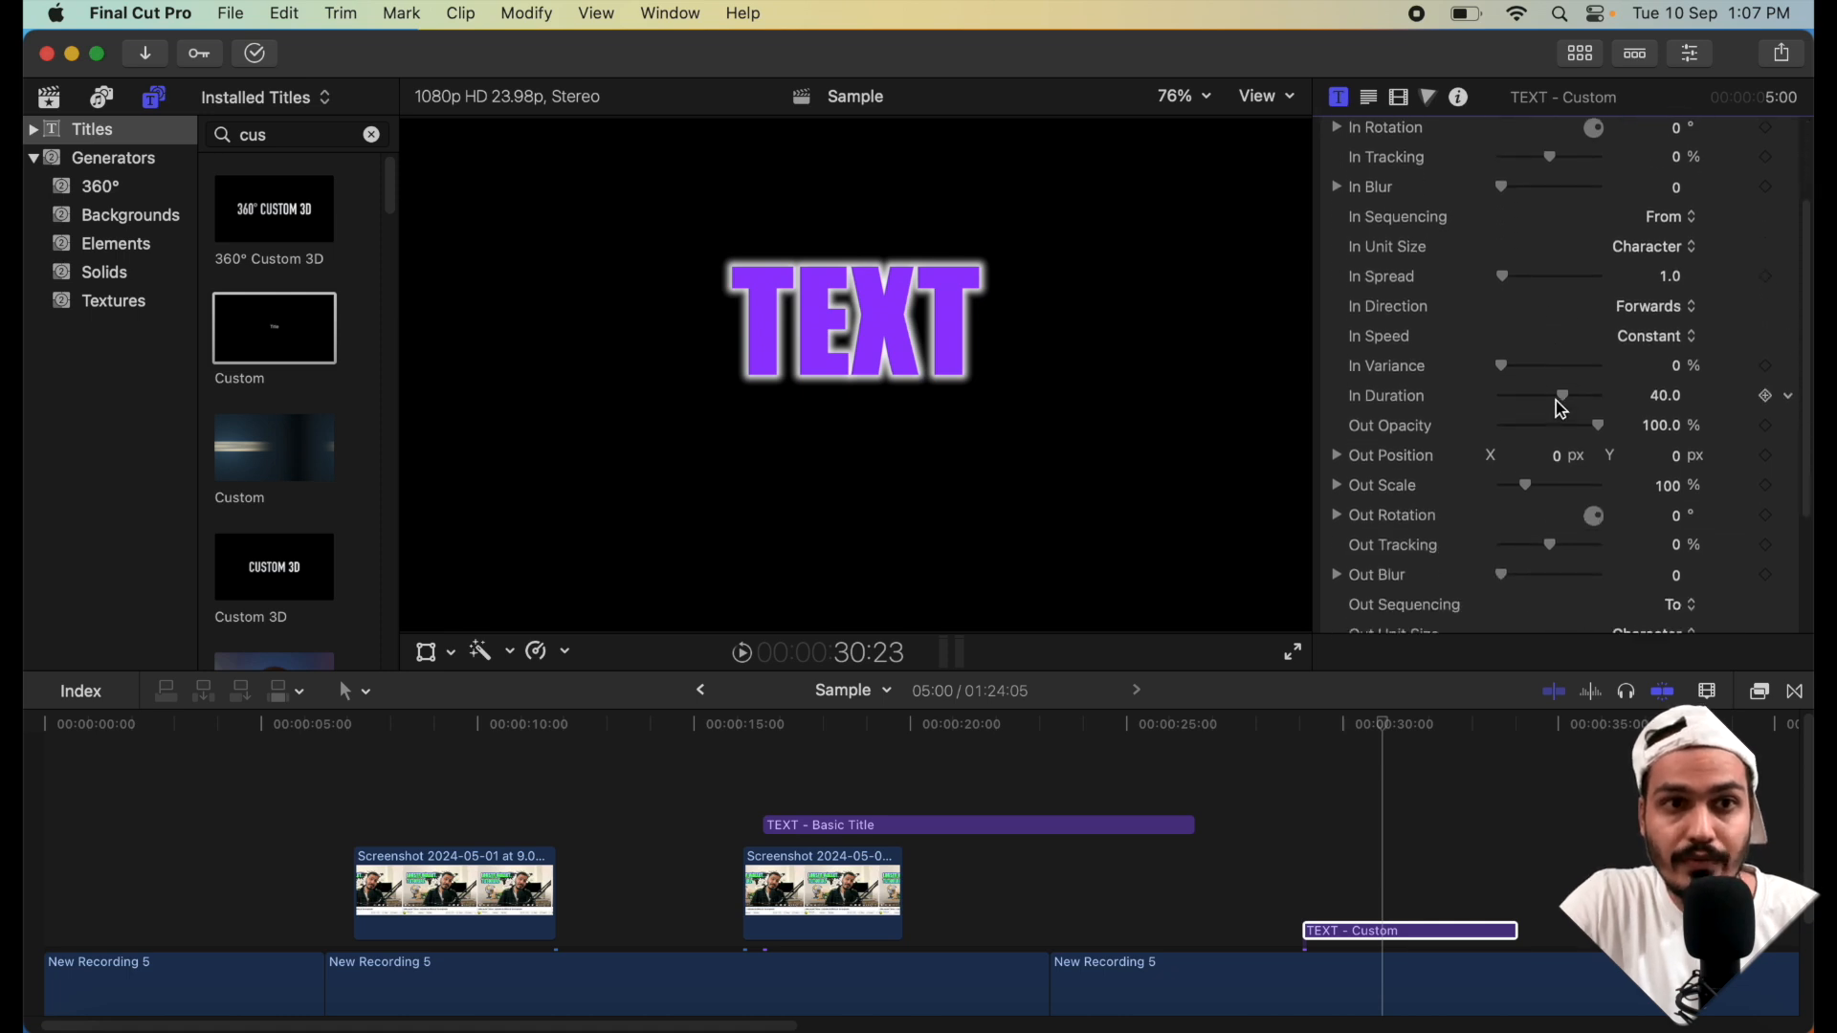
scroll(1561, 409, "up", 10)
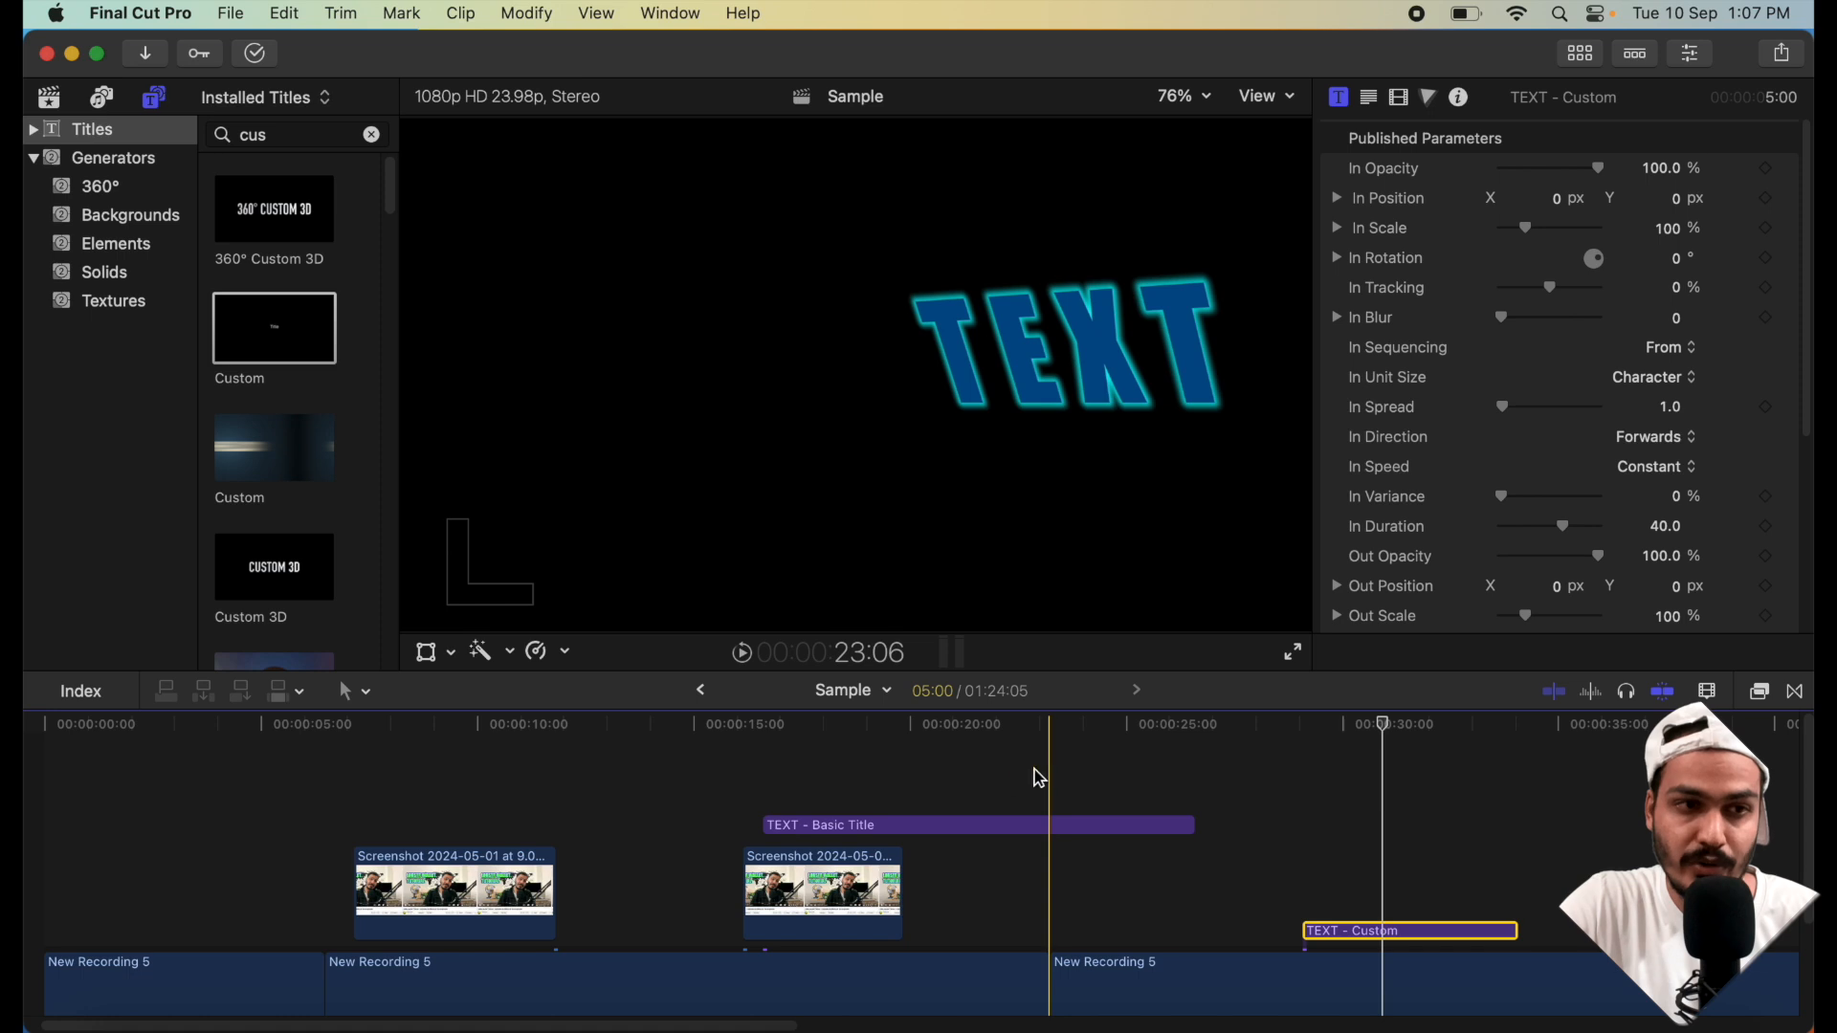
- Compare the published parameters of the Basic Title clip with those of the Custom title clip
left_click(996, 779)
left_click(988, 828)
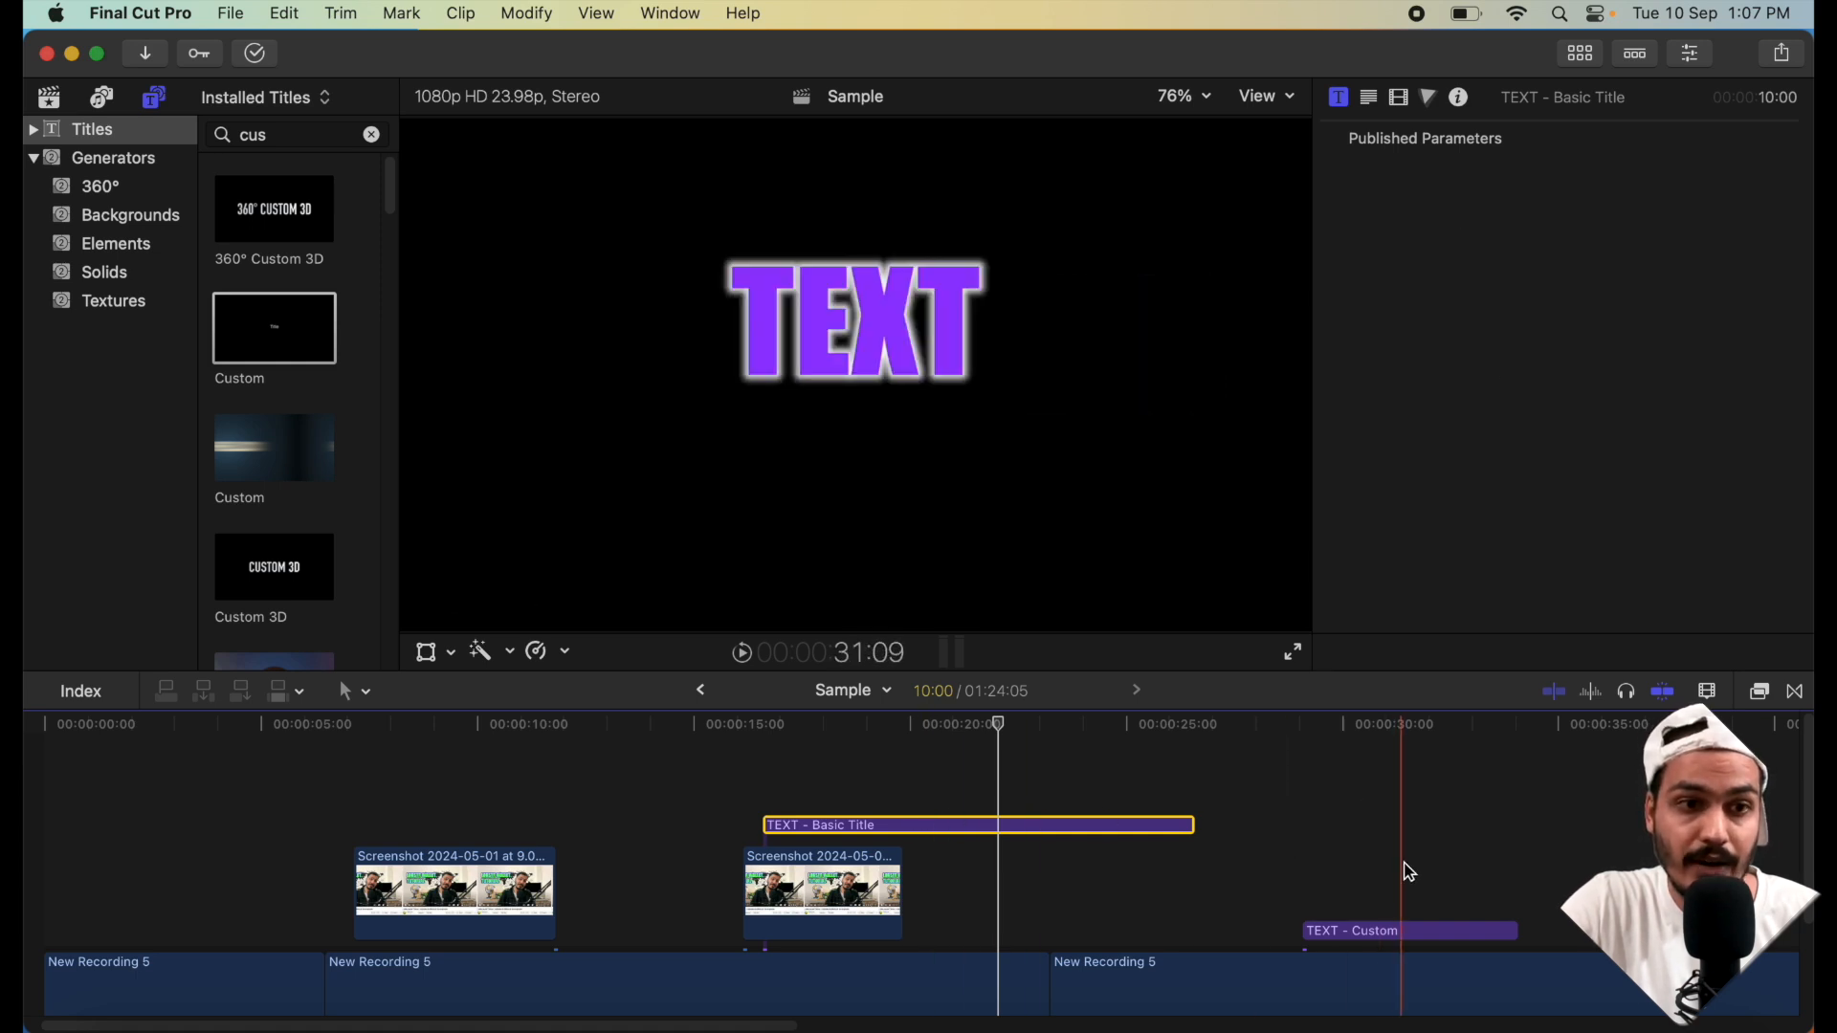
left_click(1384, 933)
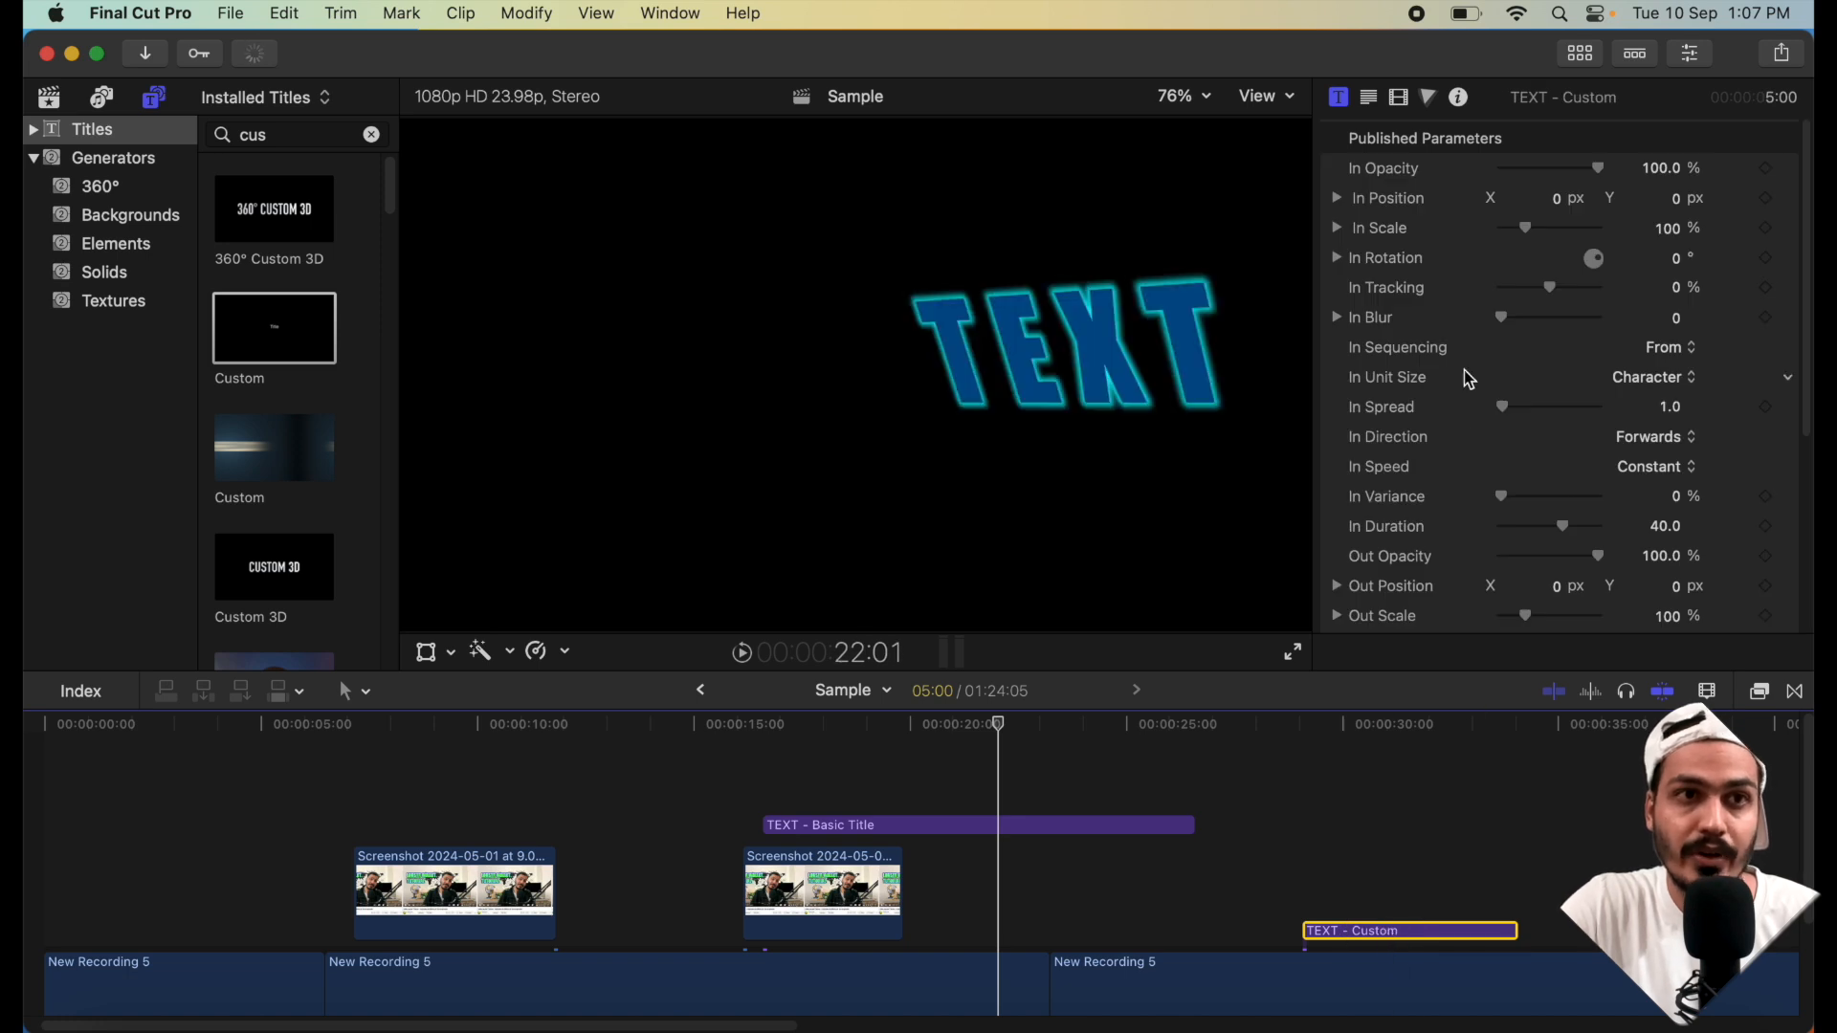
- Set the Custom title's In Position X to -100 px with the playhead placed near the clip's start
scroll(1457, 226, "down", 5)
scroll(1452, 422, "down", 3)
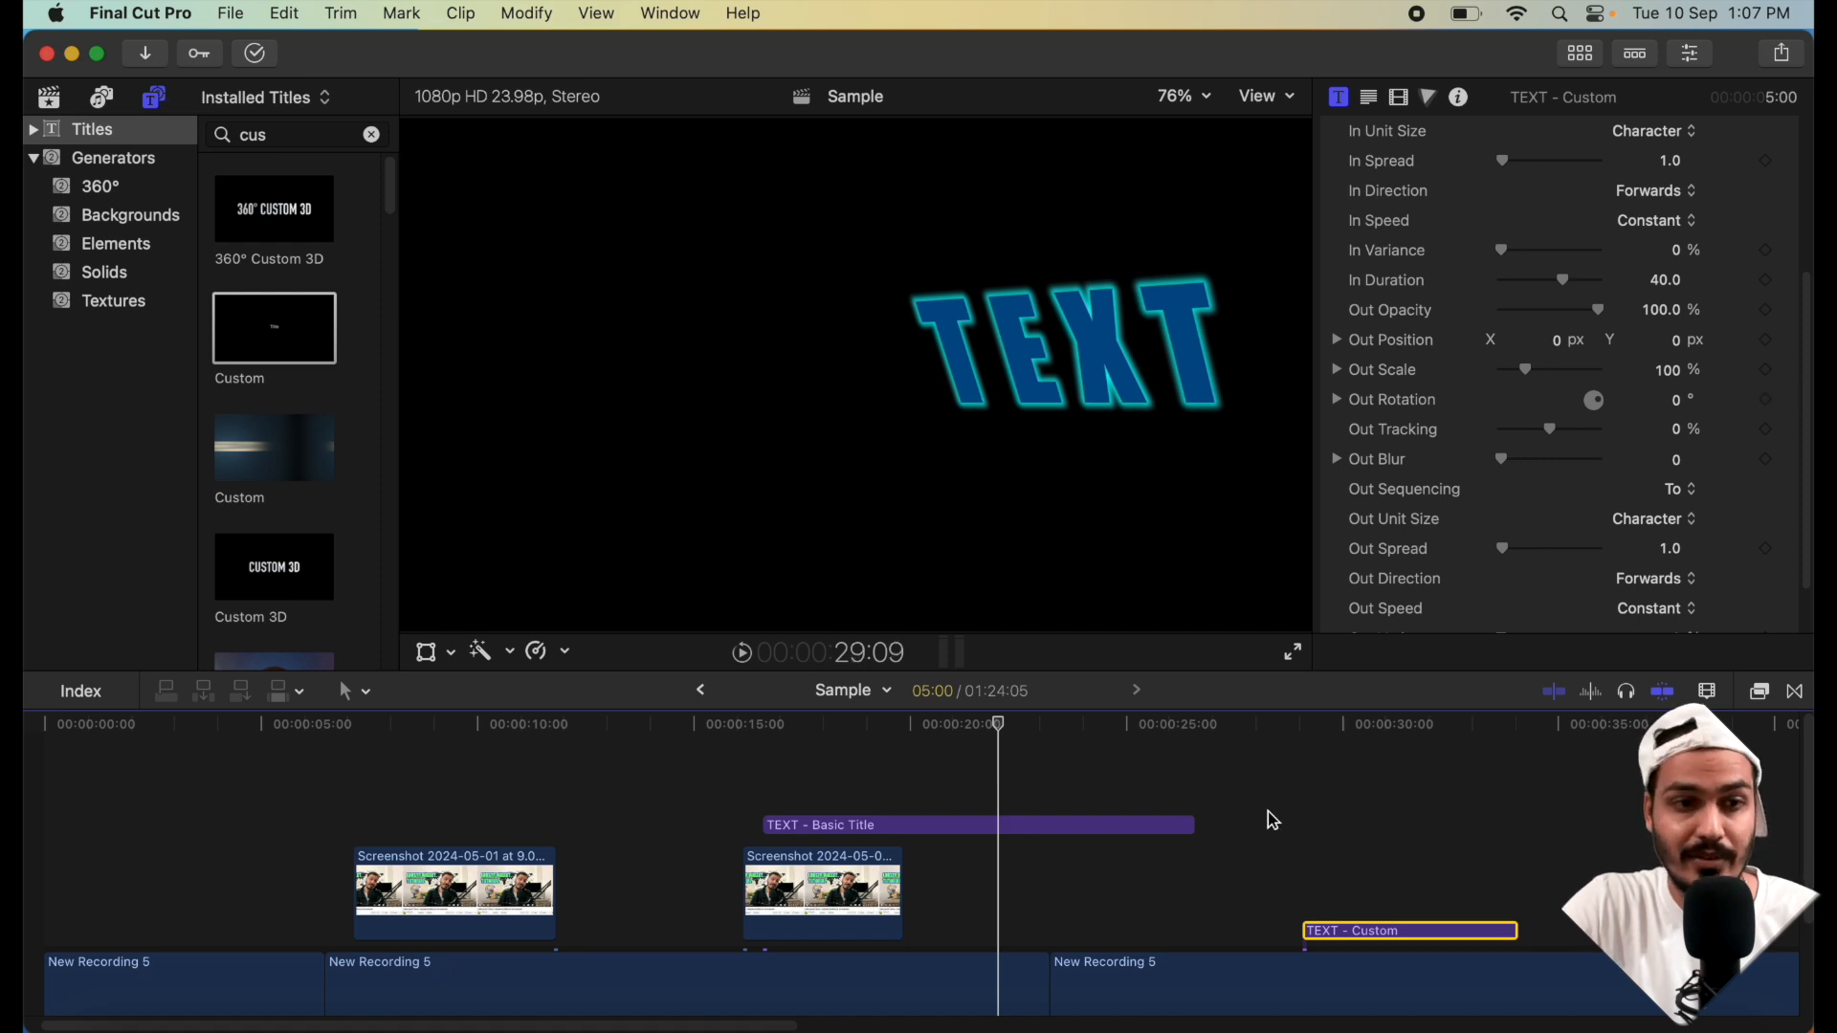
left_click(1332, 724)
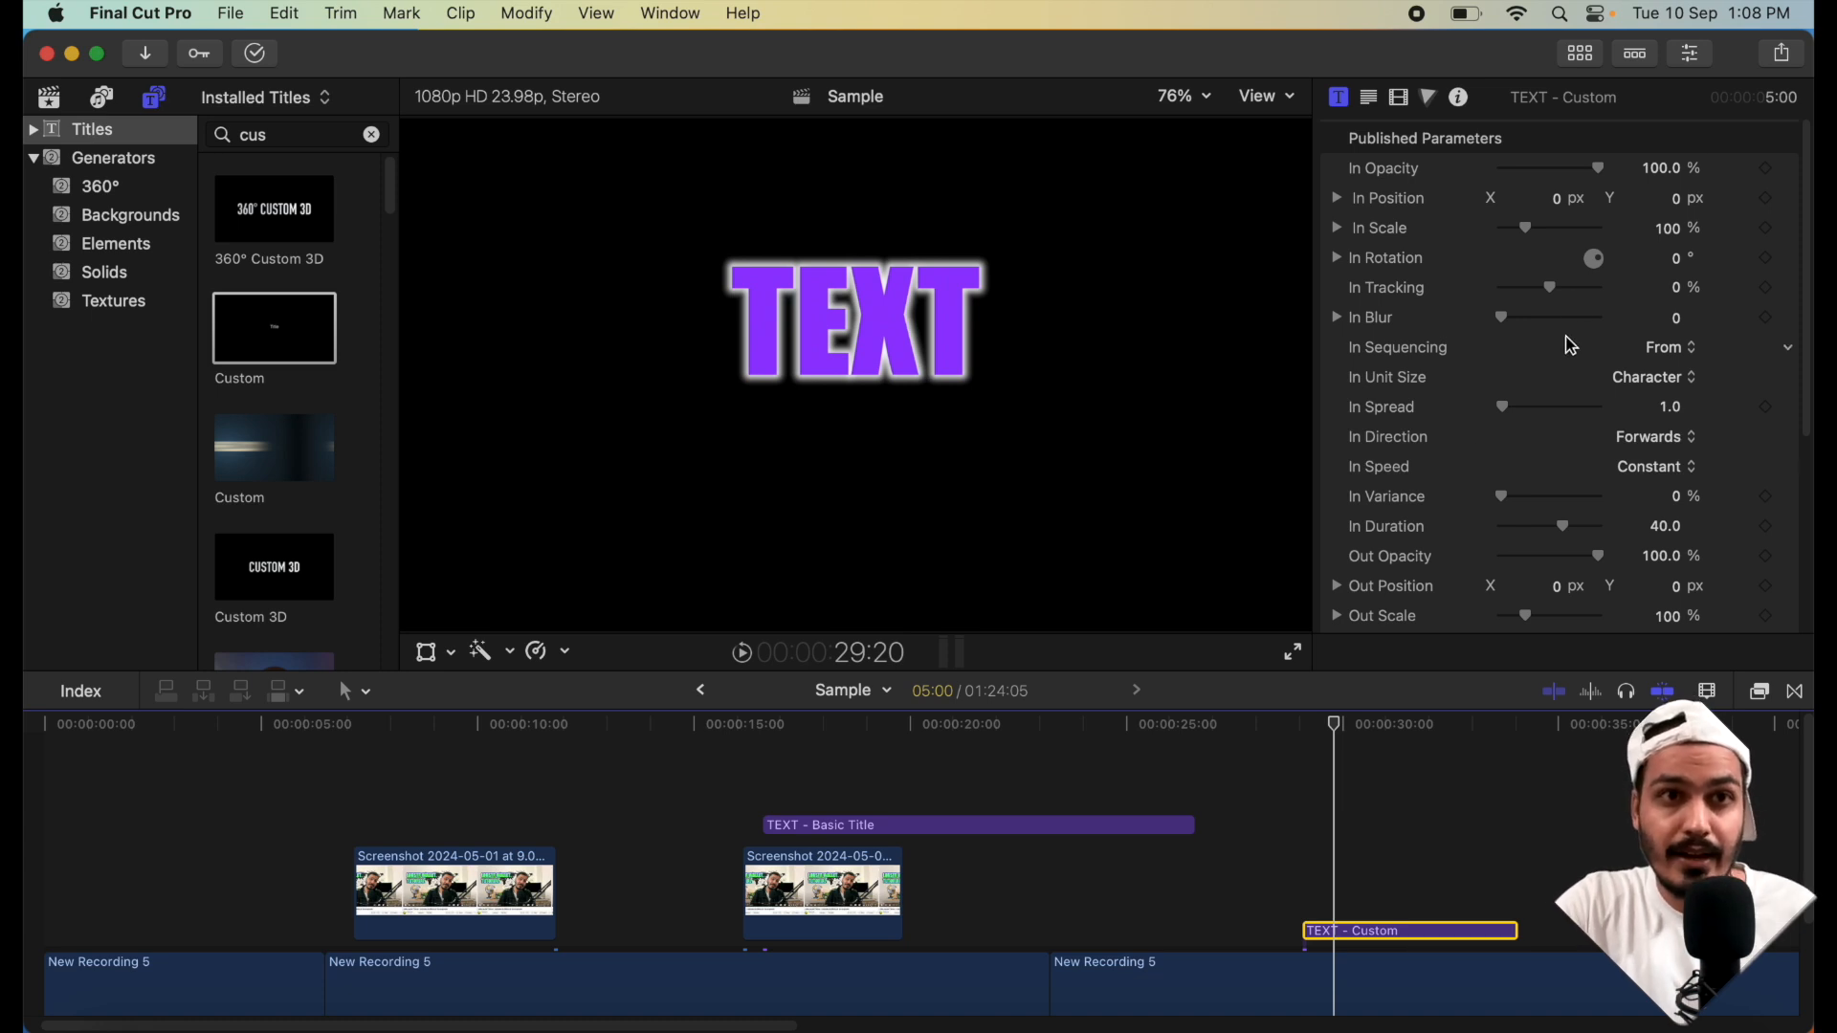
left_click(1557, 200)
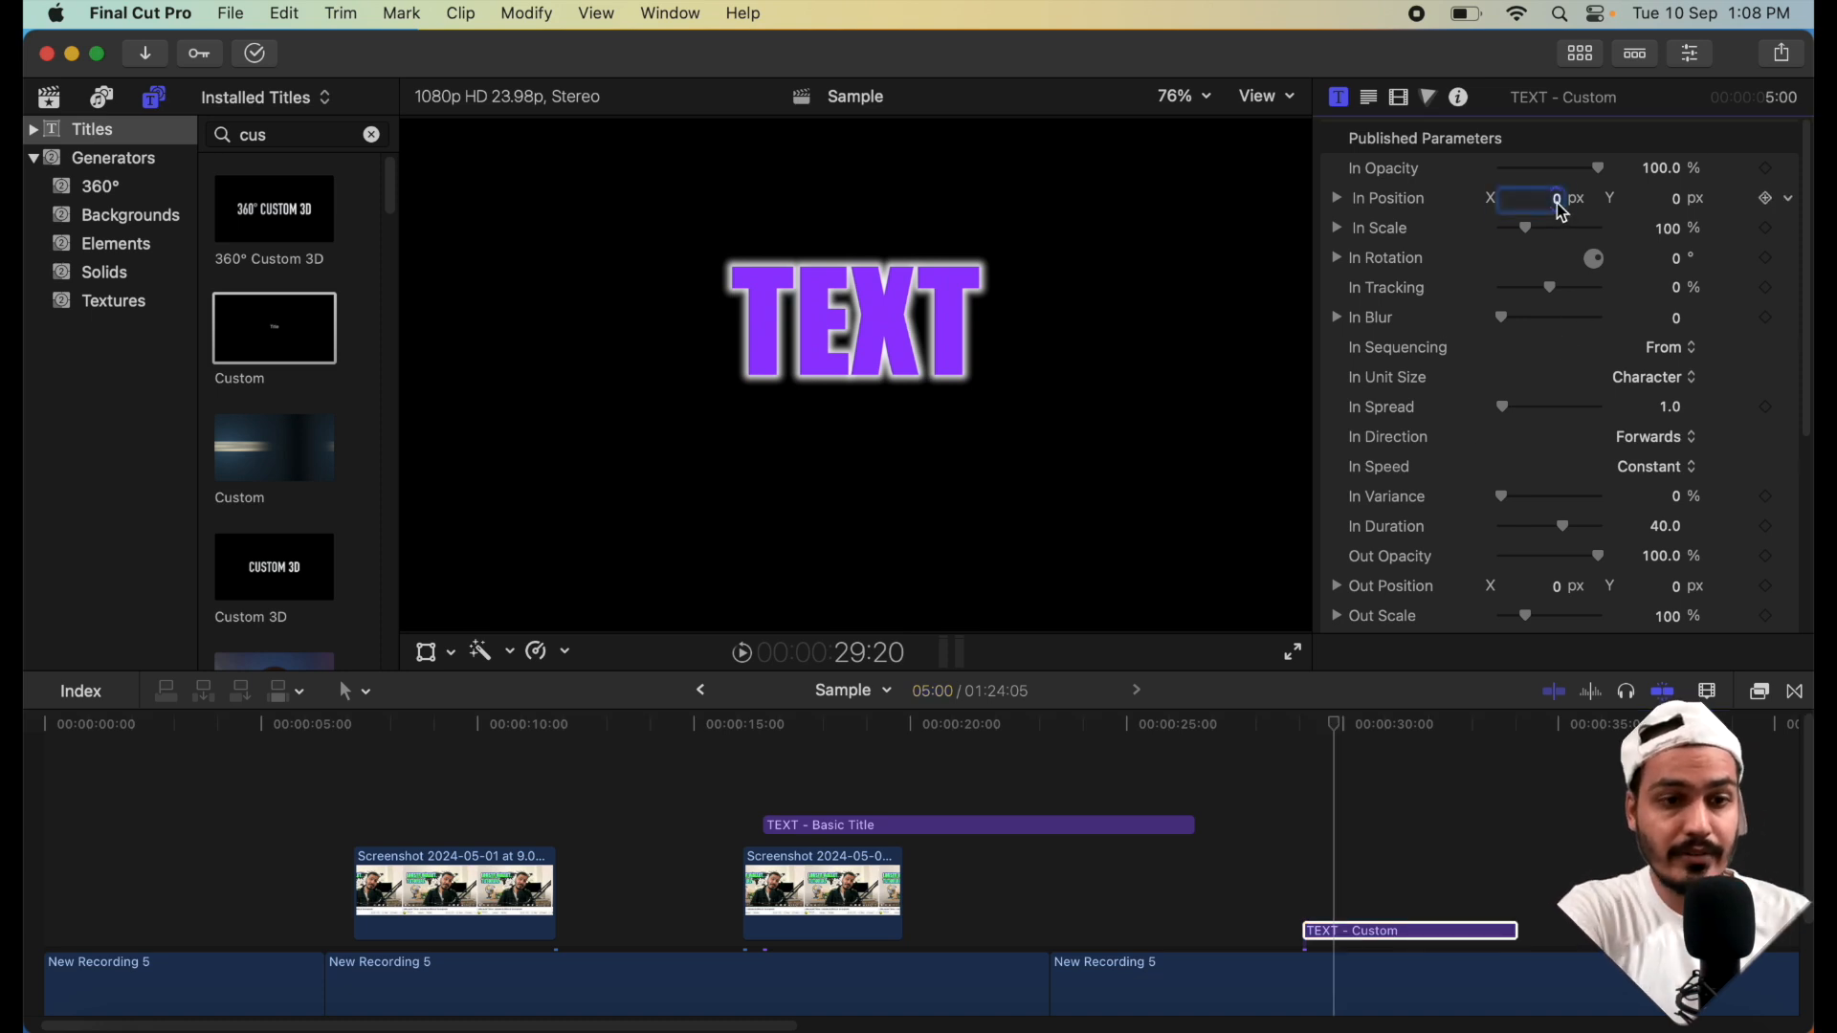
type("-")
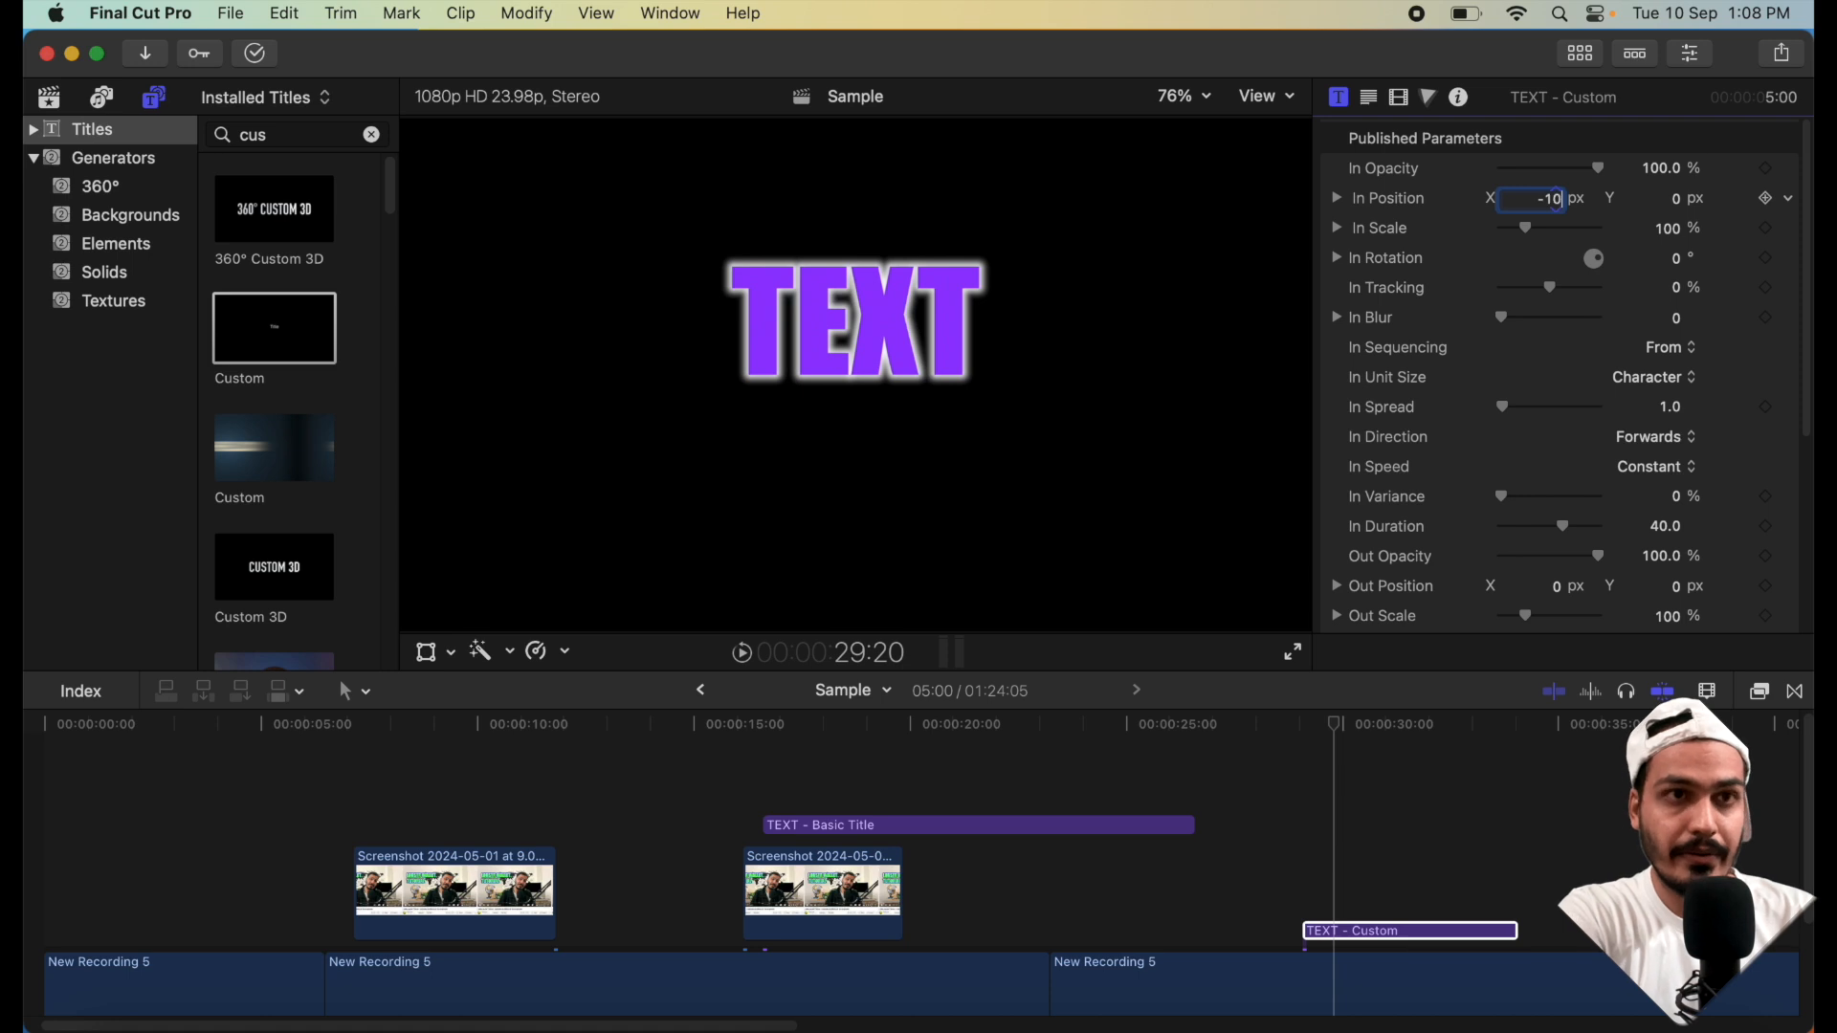
type("100")
key("Return")
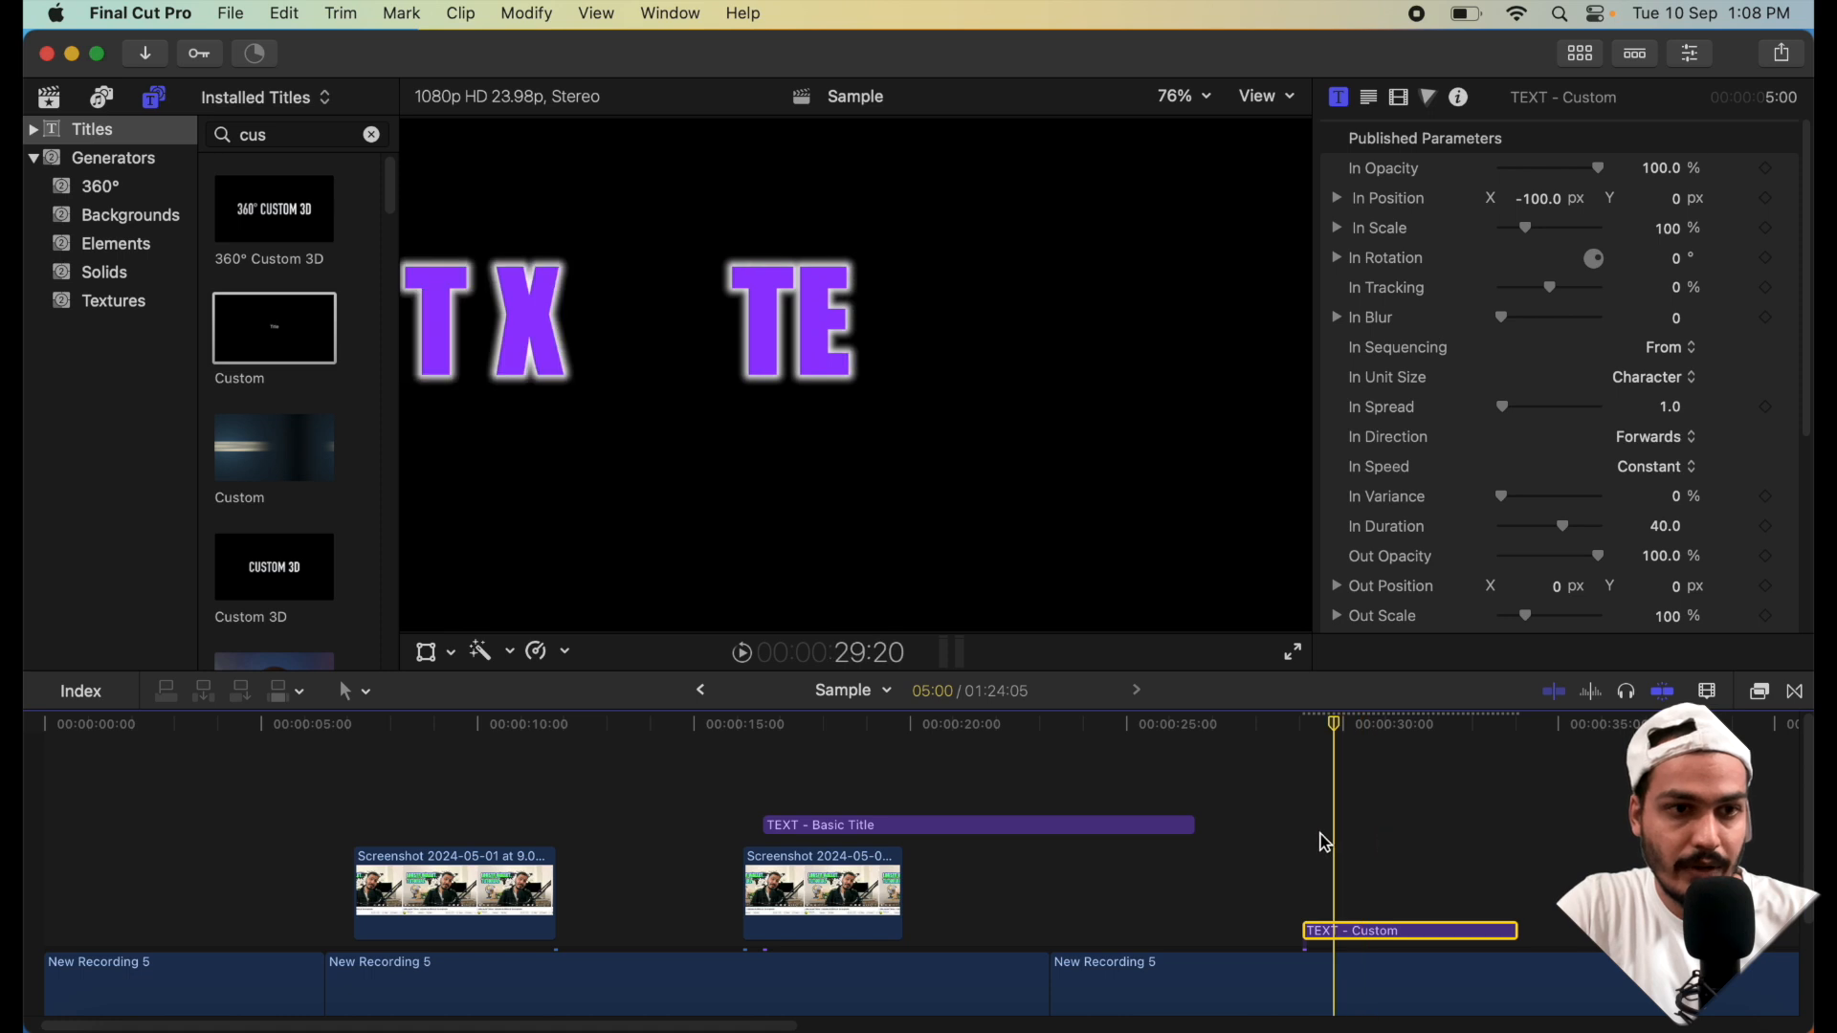
- Try In Position X values of -110 and -115 px from the Custom title's first frame and play back its entrance
left_click(1314, 841)
left_click(1320, 934)
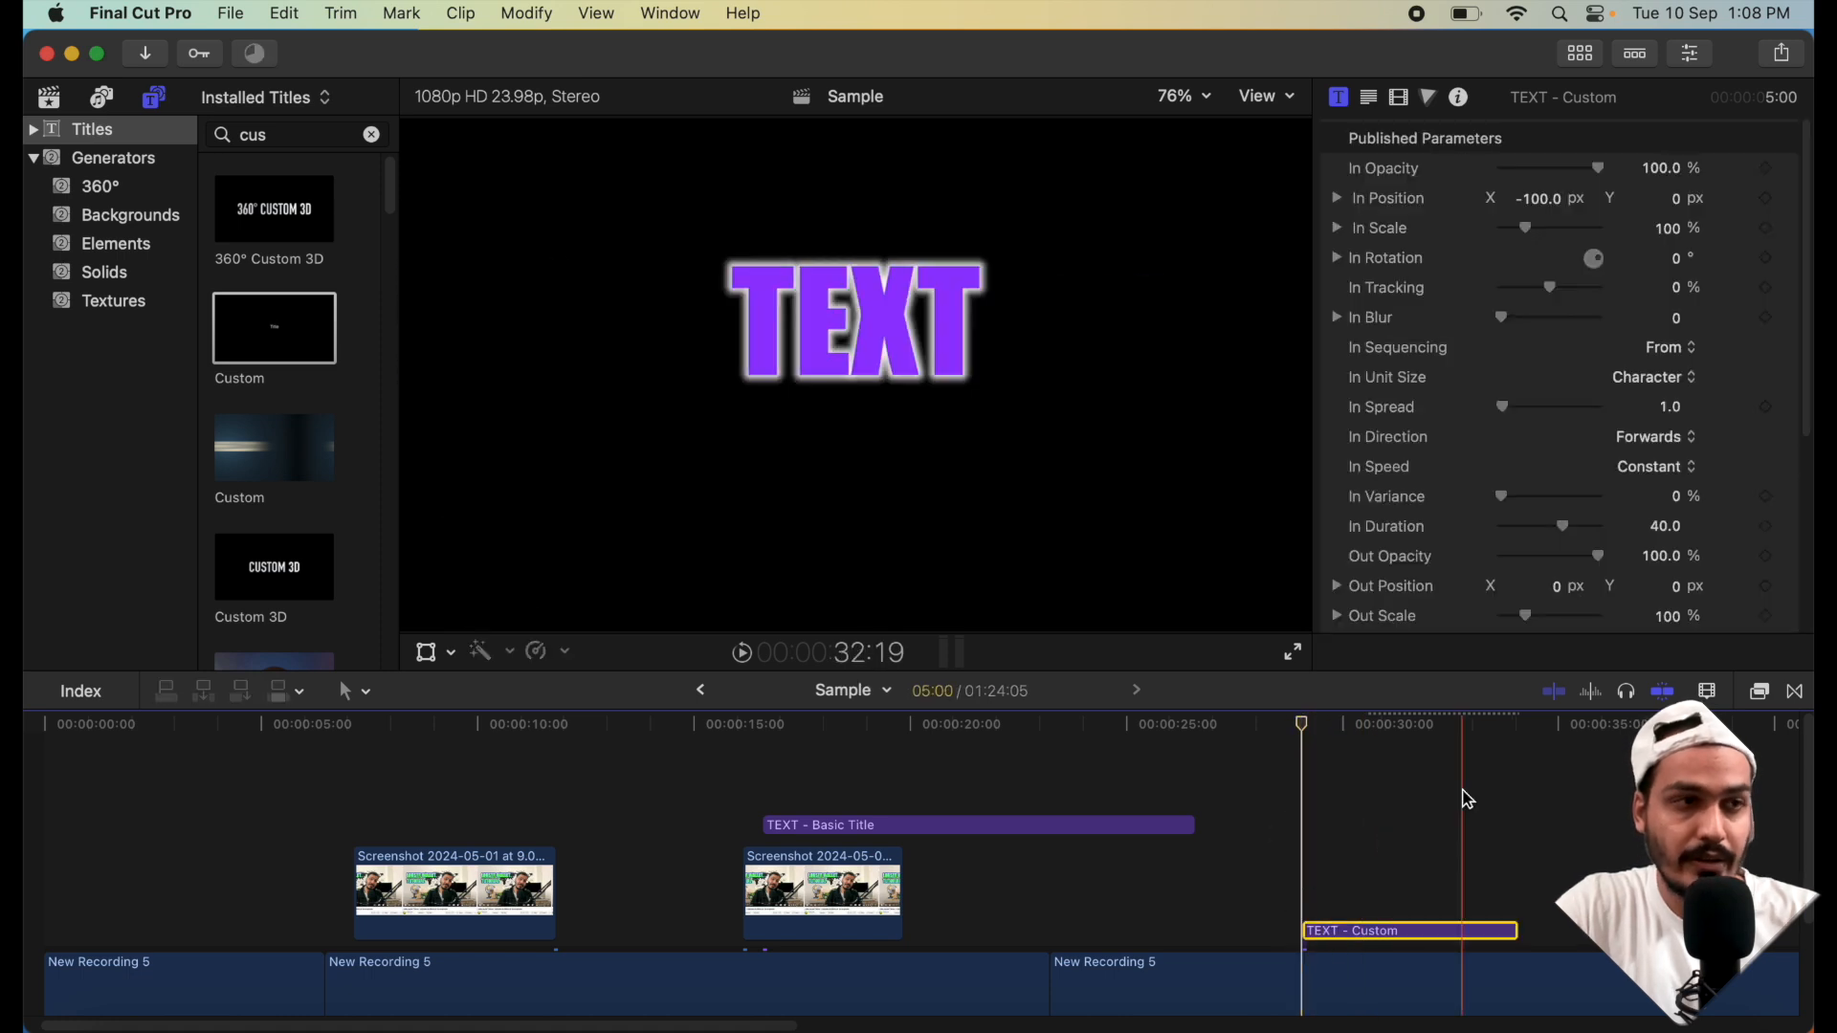
left_click(1539, 200)
type("-")
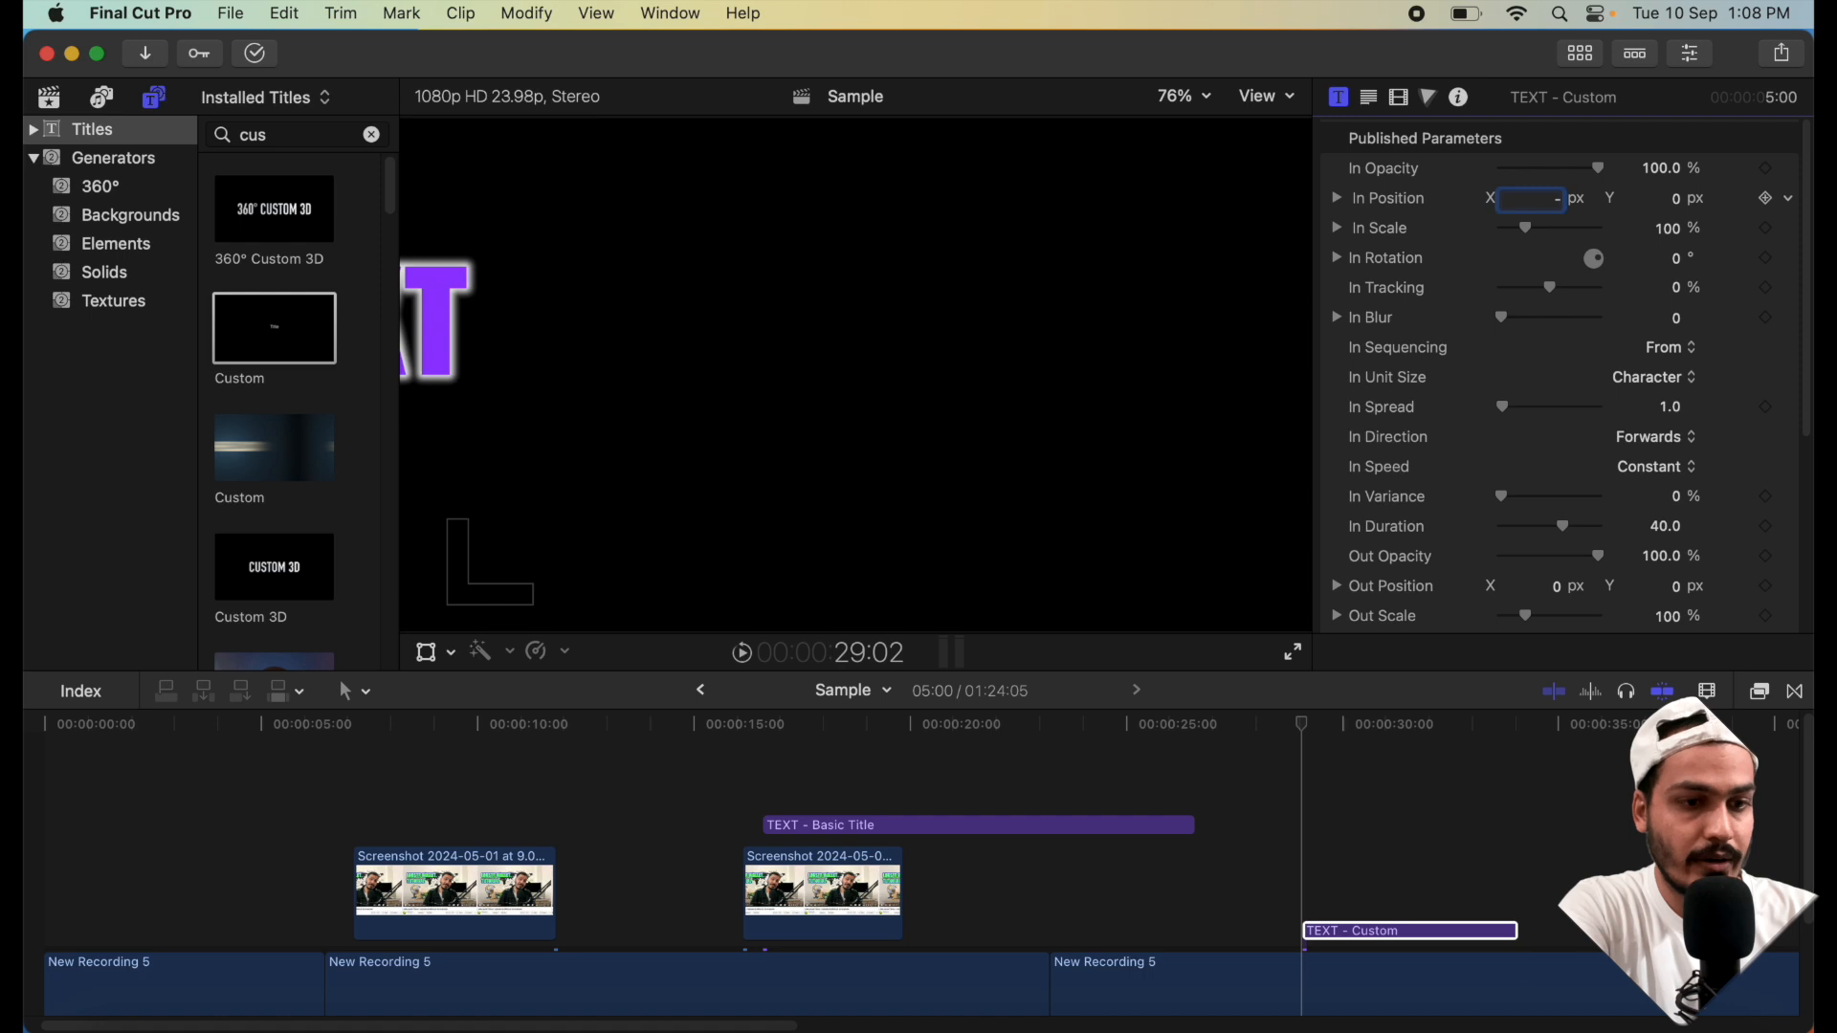
type("110")
key("Return")
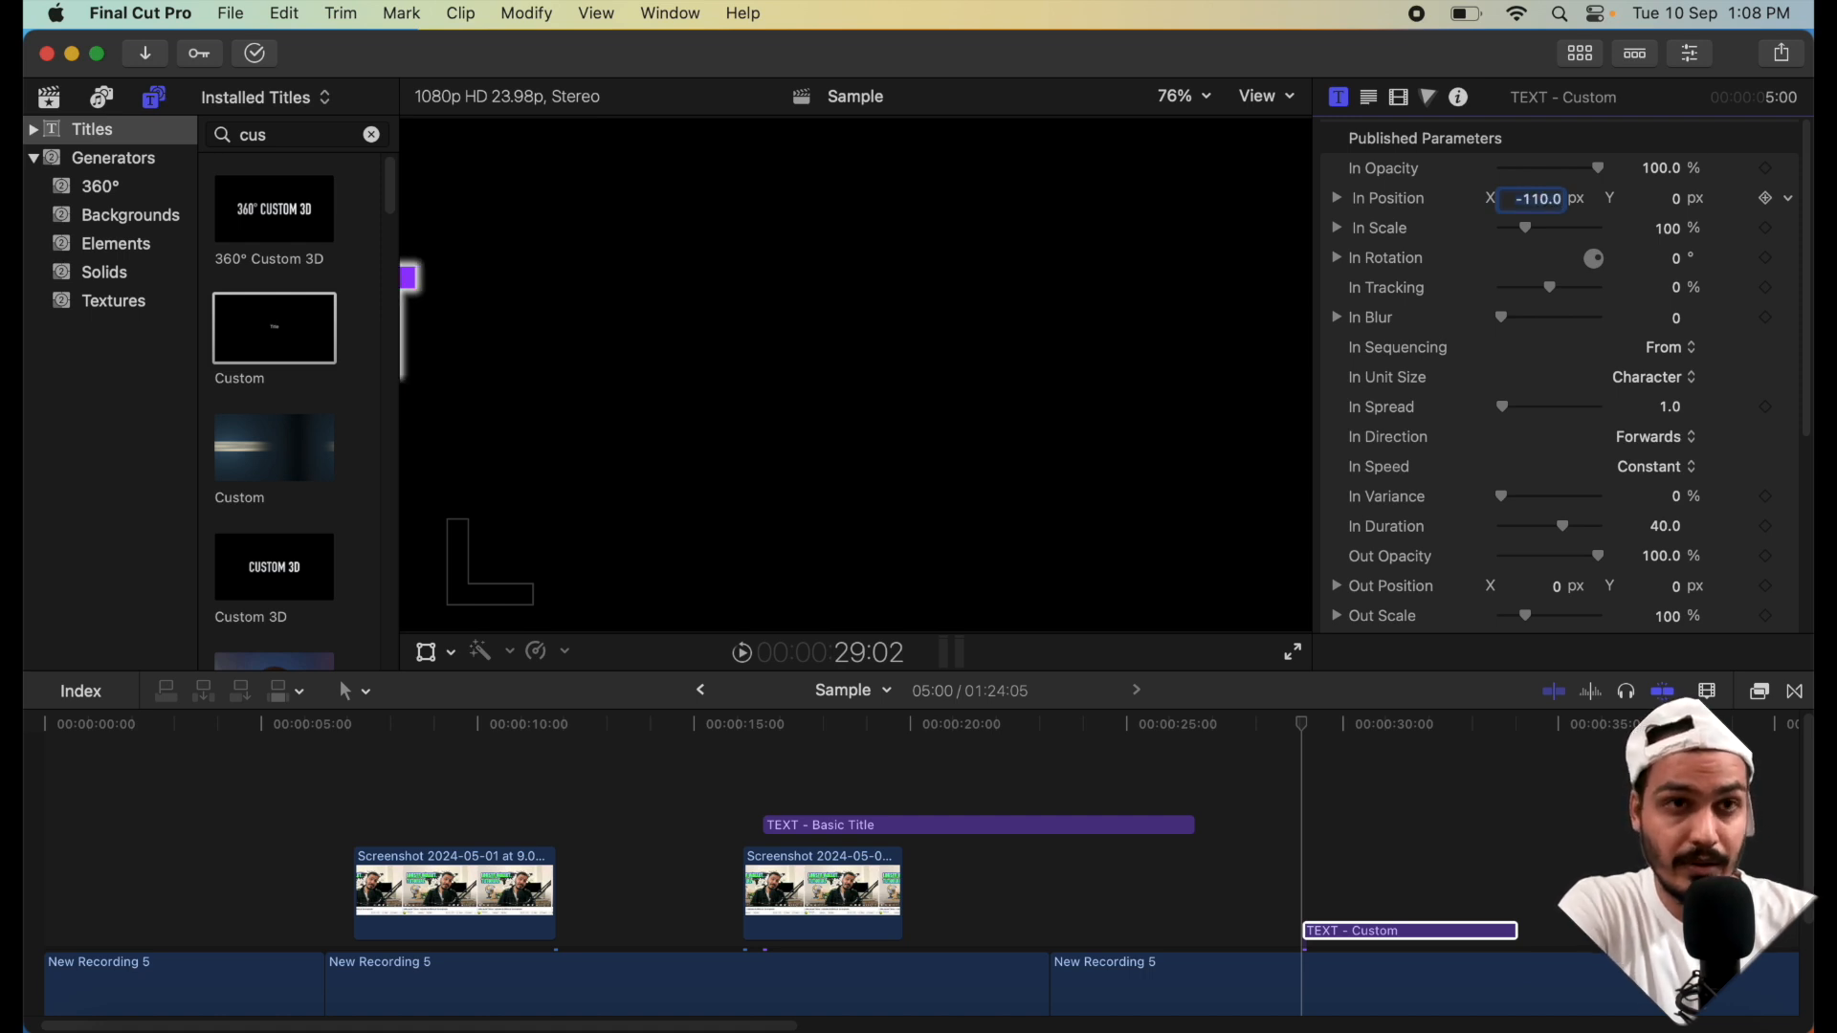
type("-")
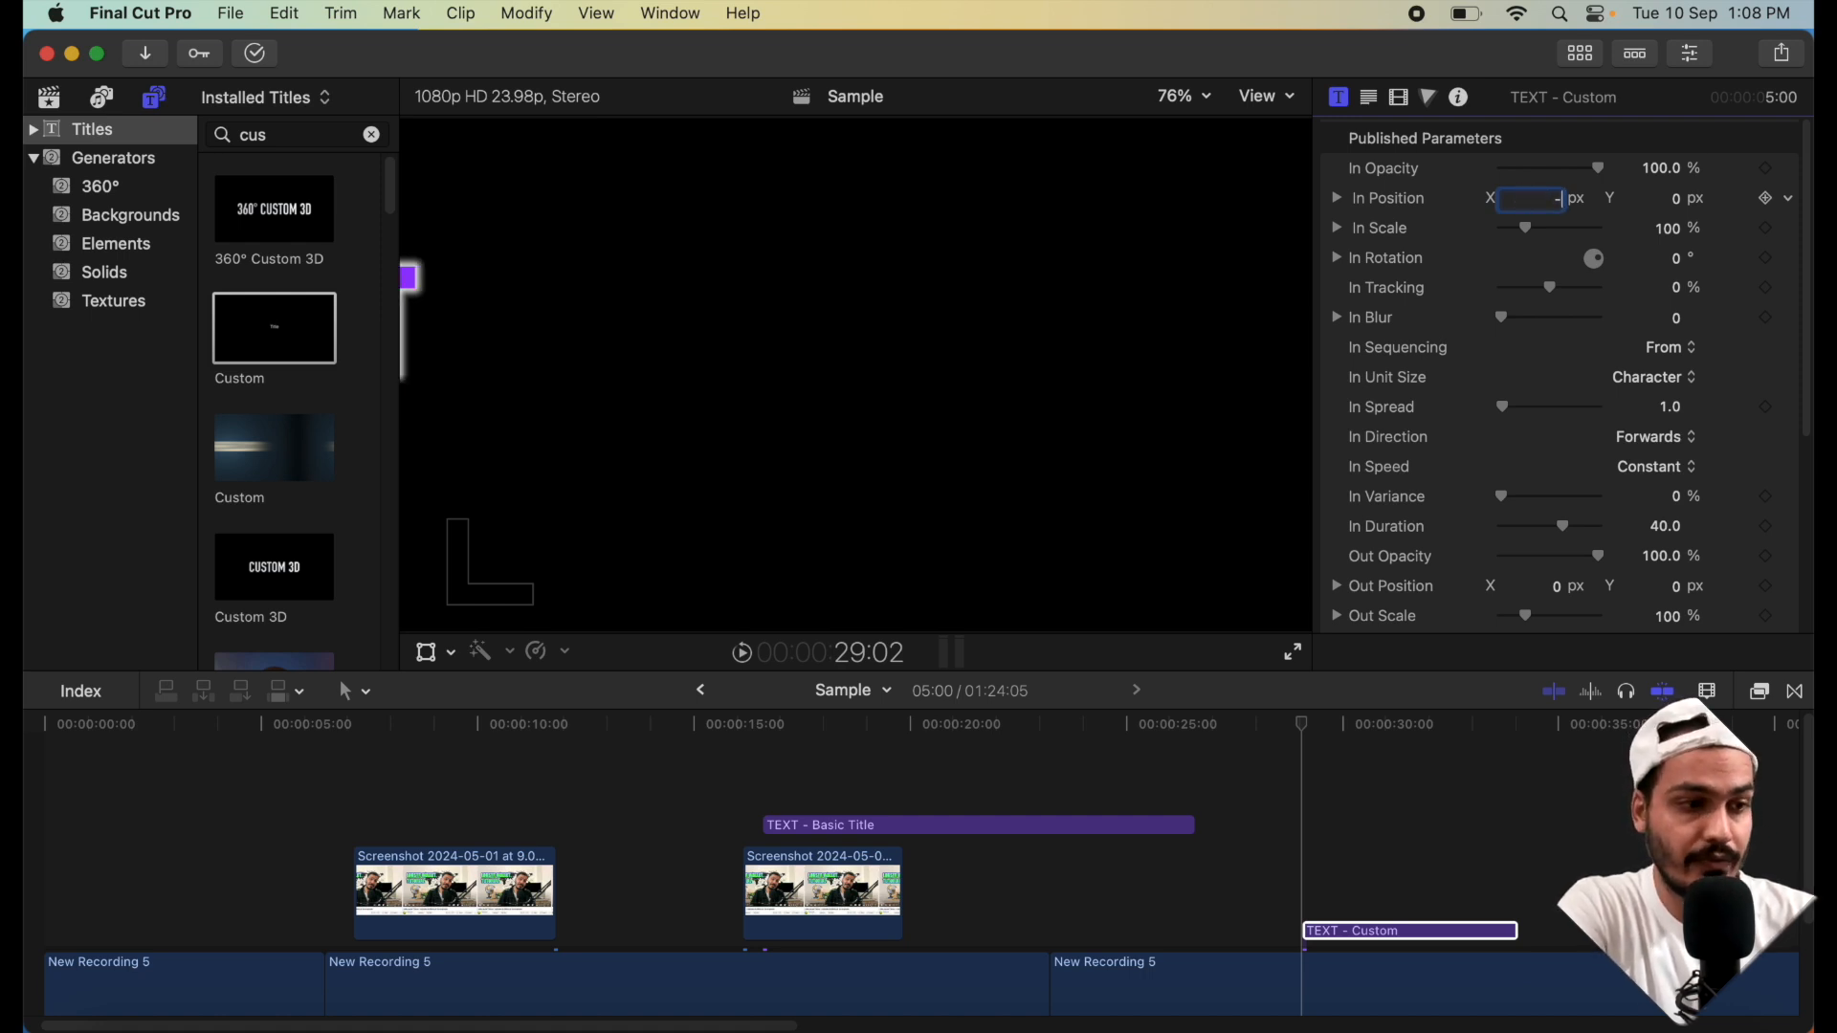
key("Return")
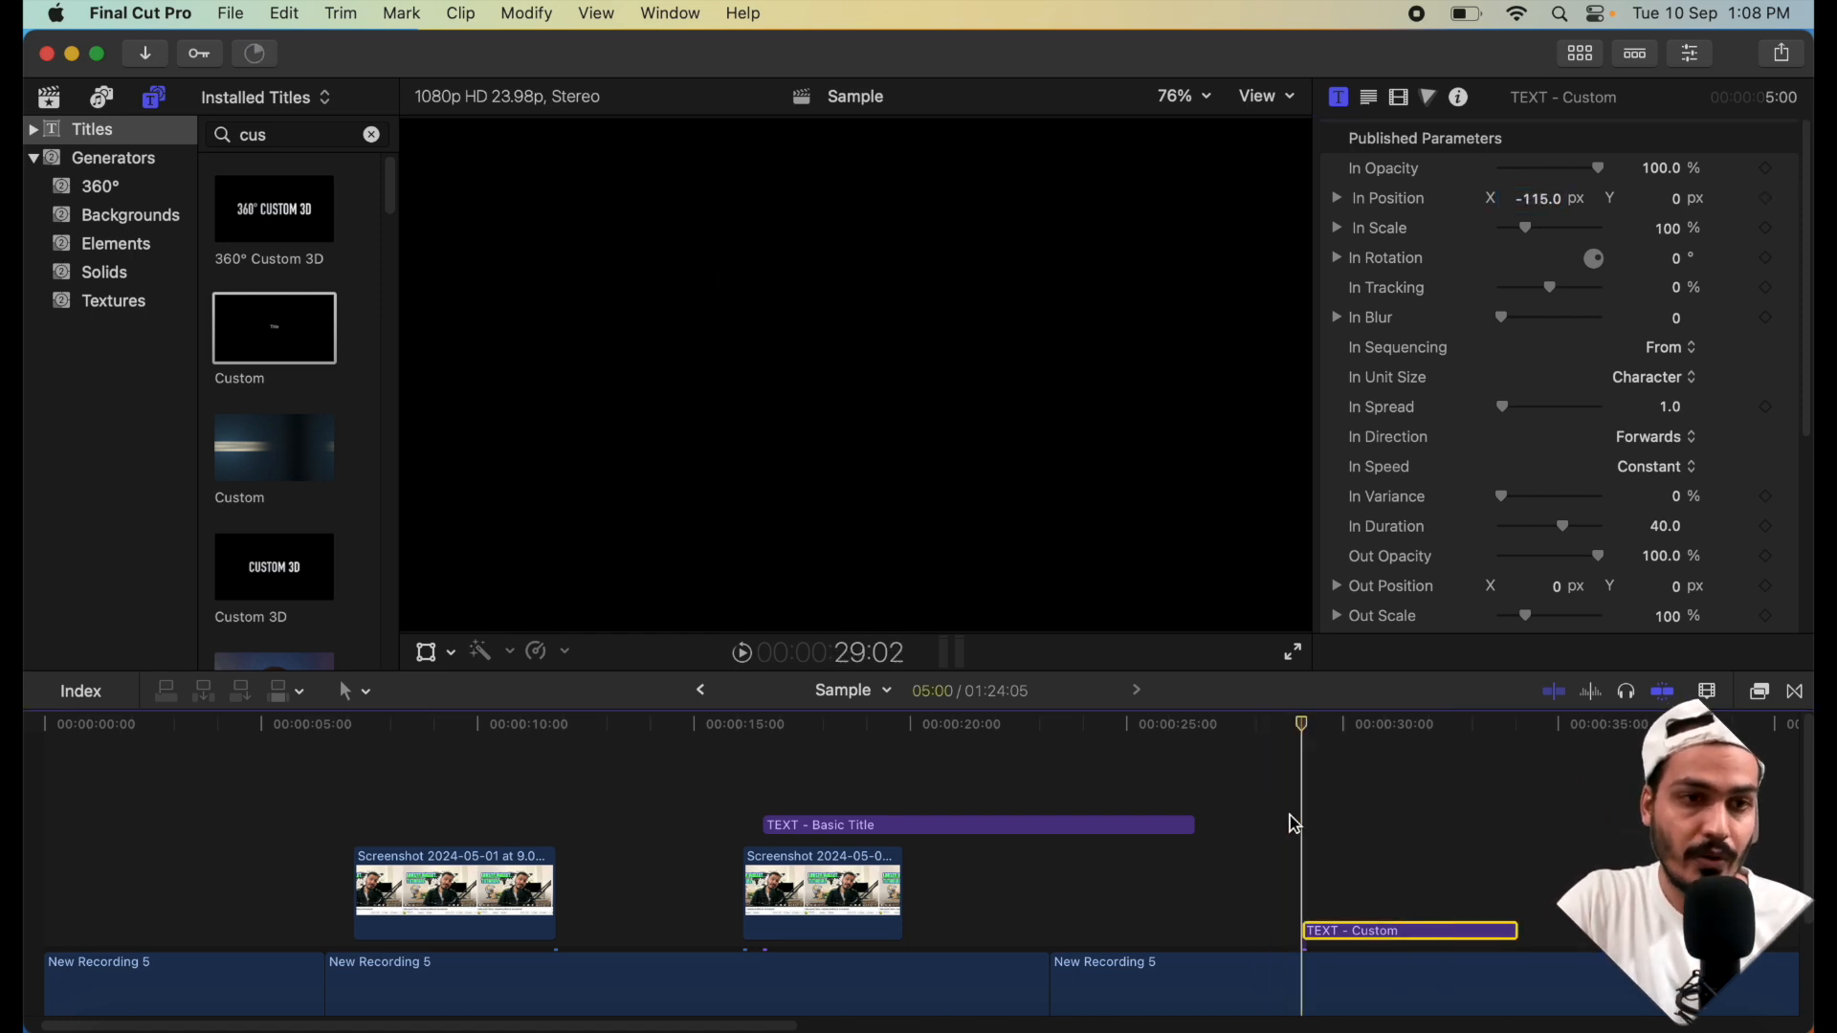
key("space")
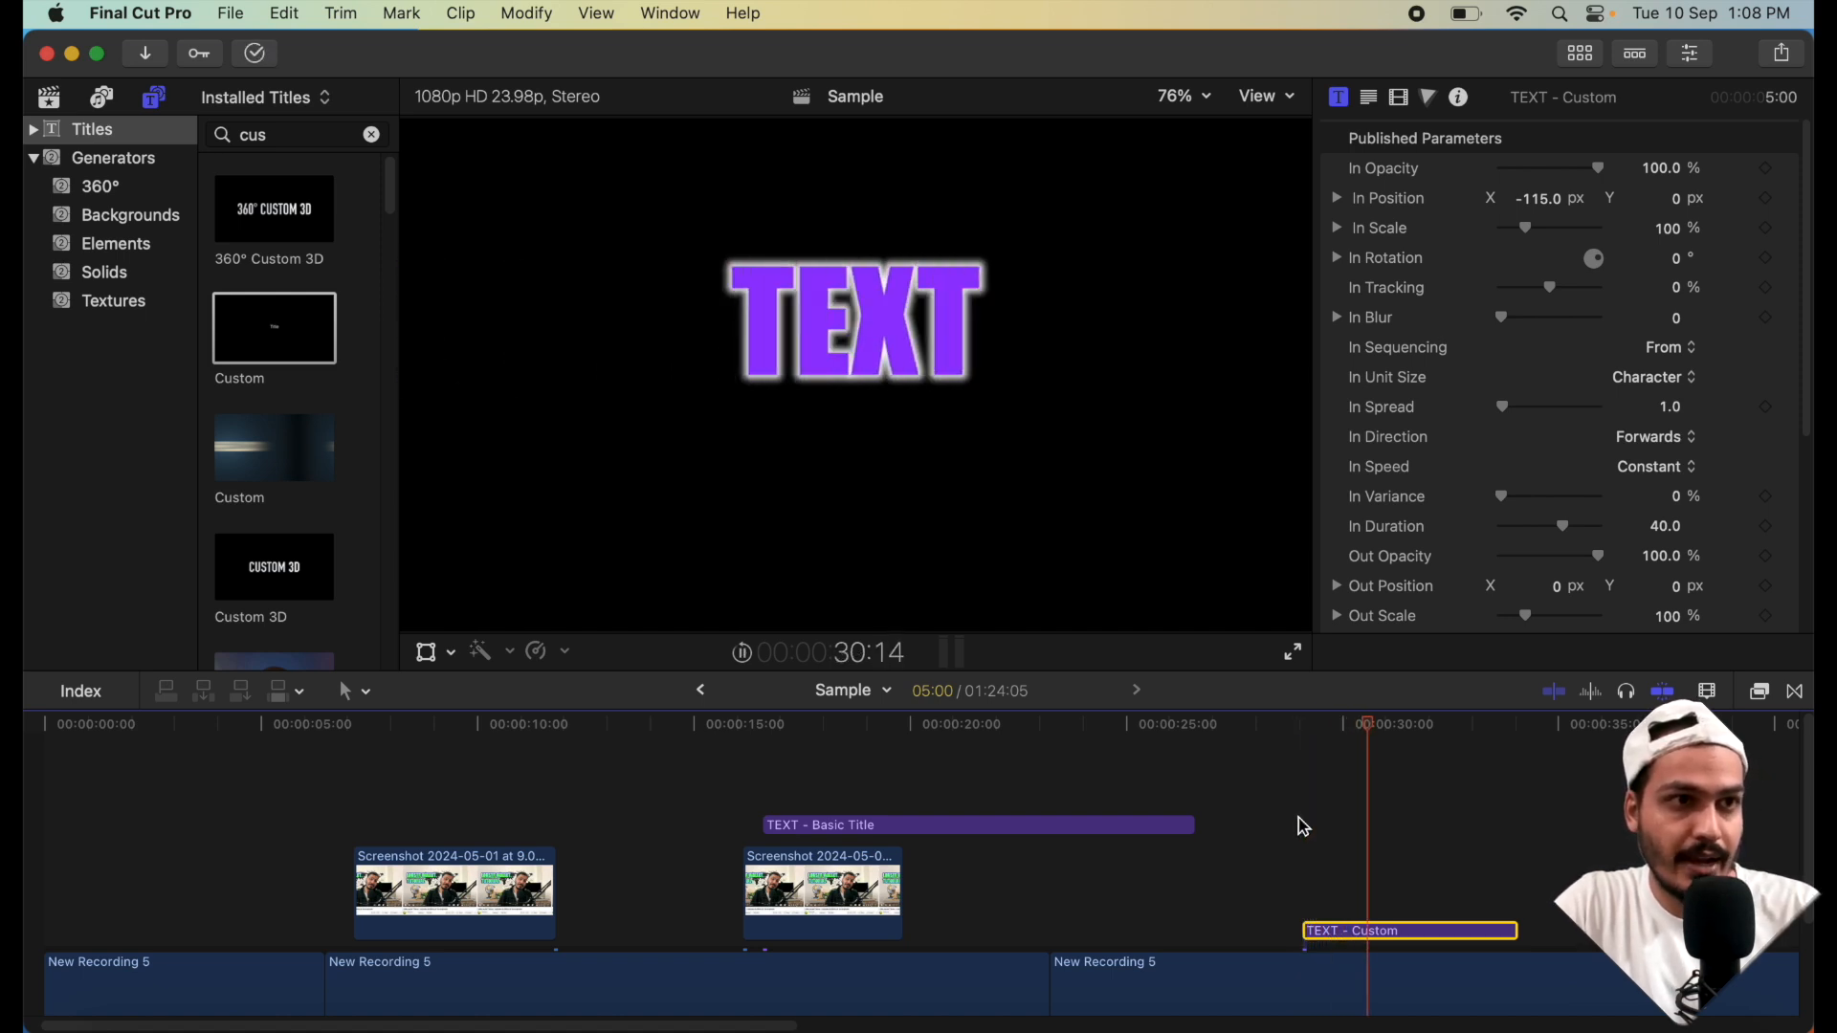
key("space")
key("space")
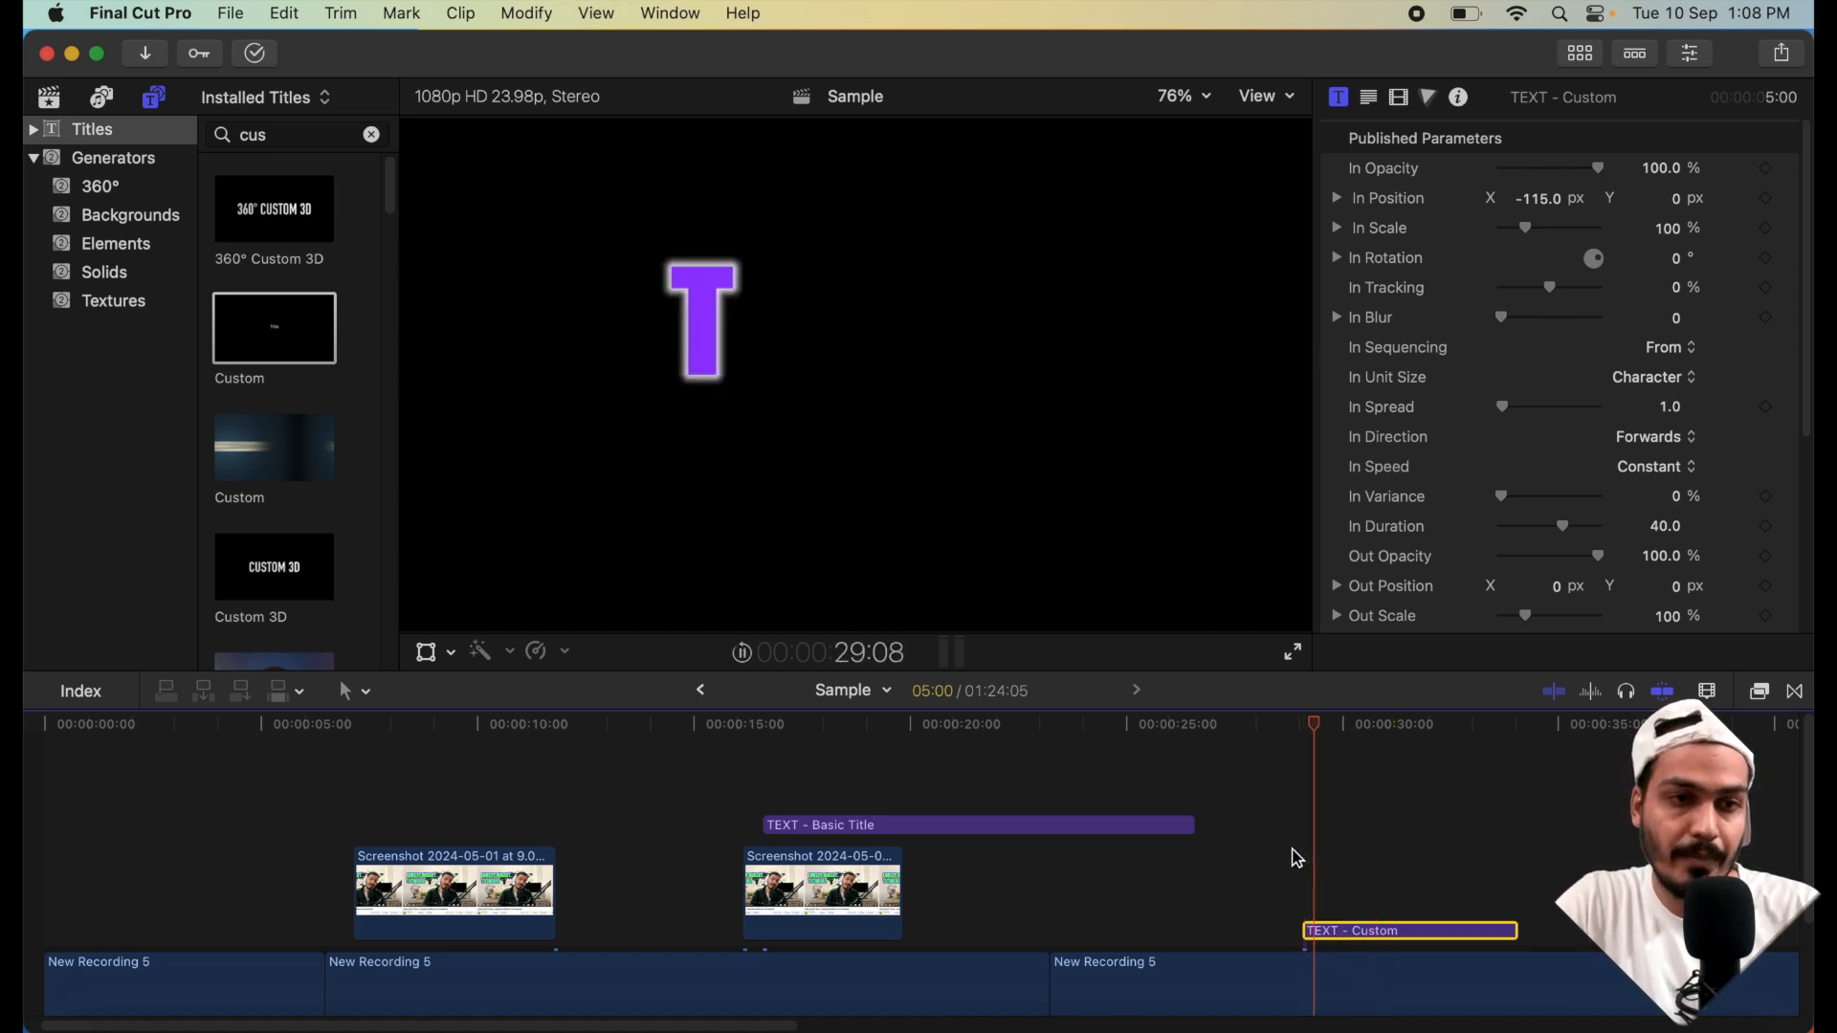
key("space")
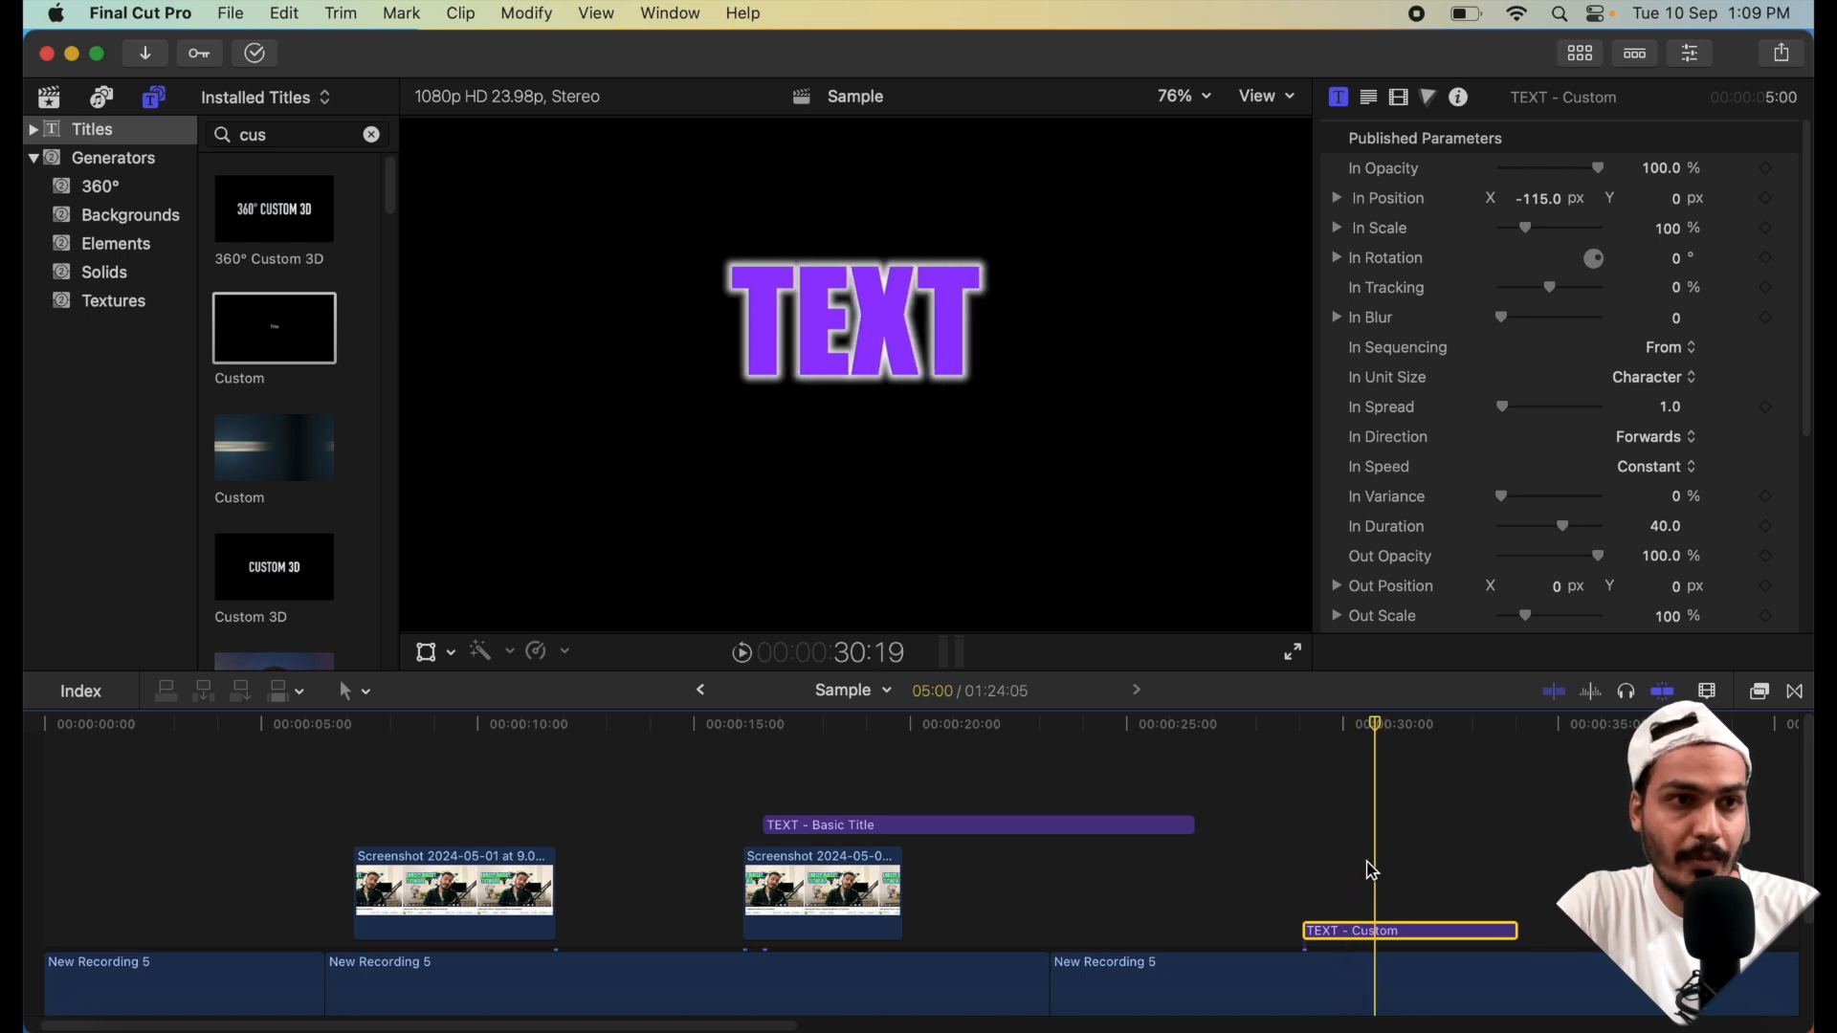
- Set the Custom title's In Unit Size to All and play the entrance from the clip's start
left_click(1304, 864)
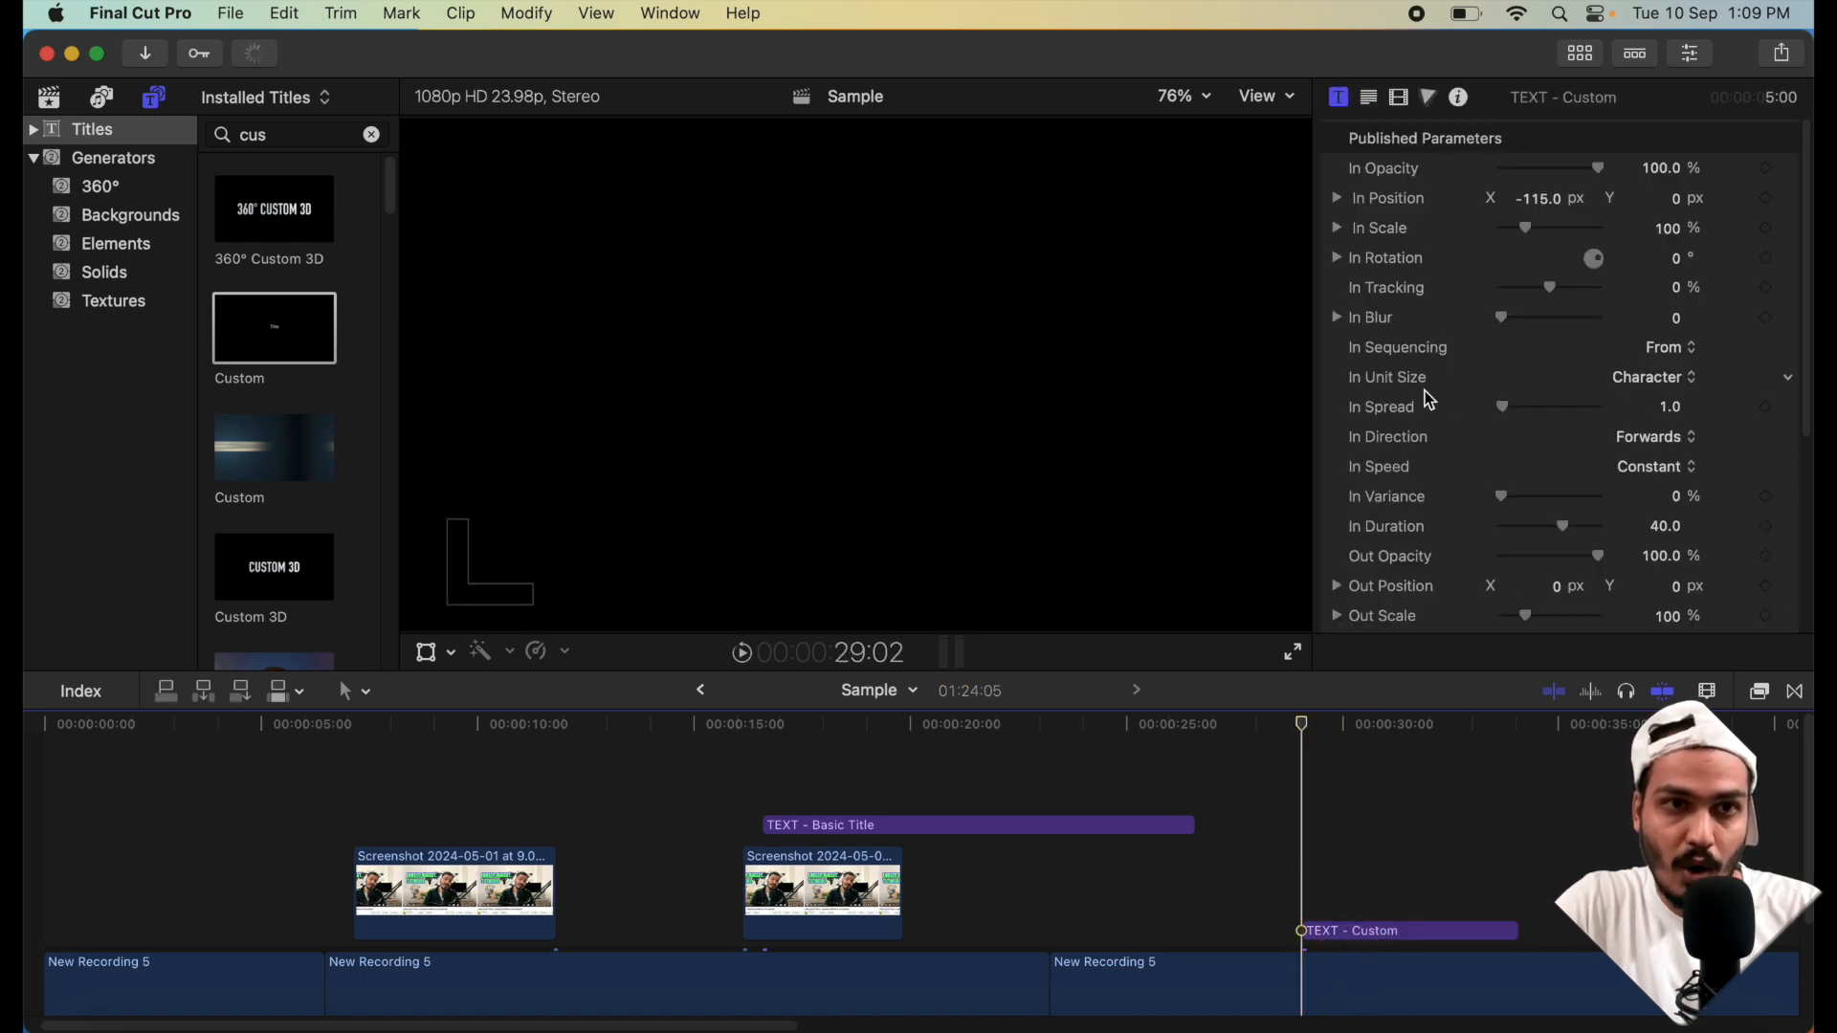
left_click(1639, 381)
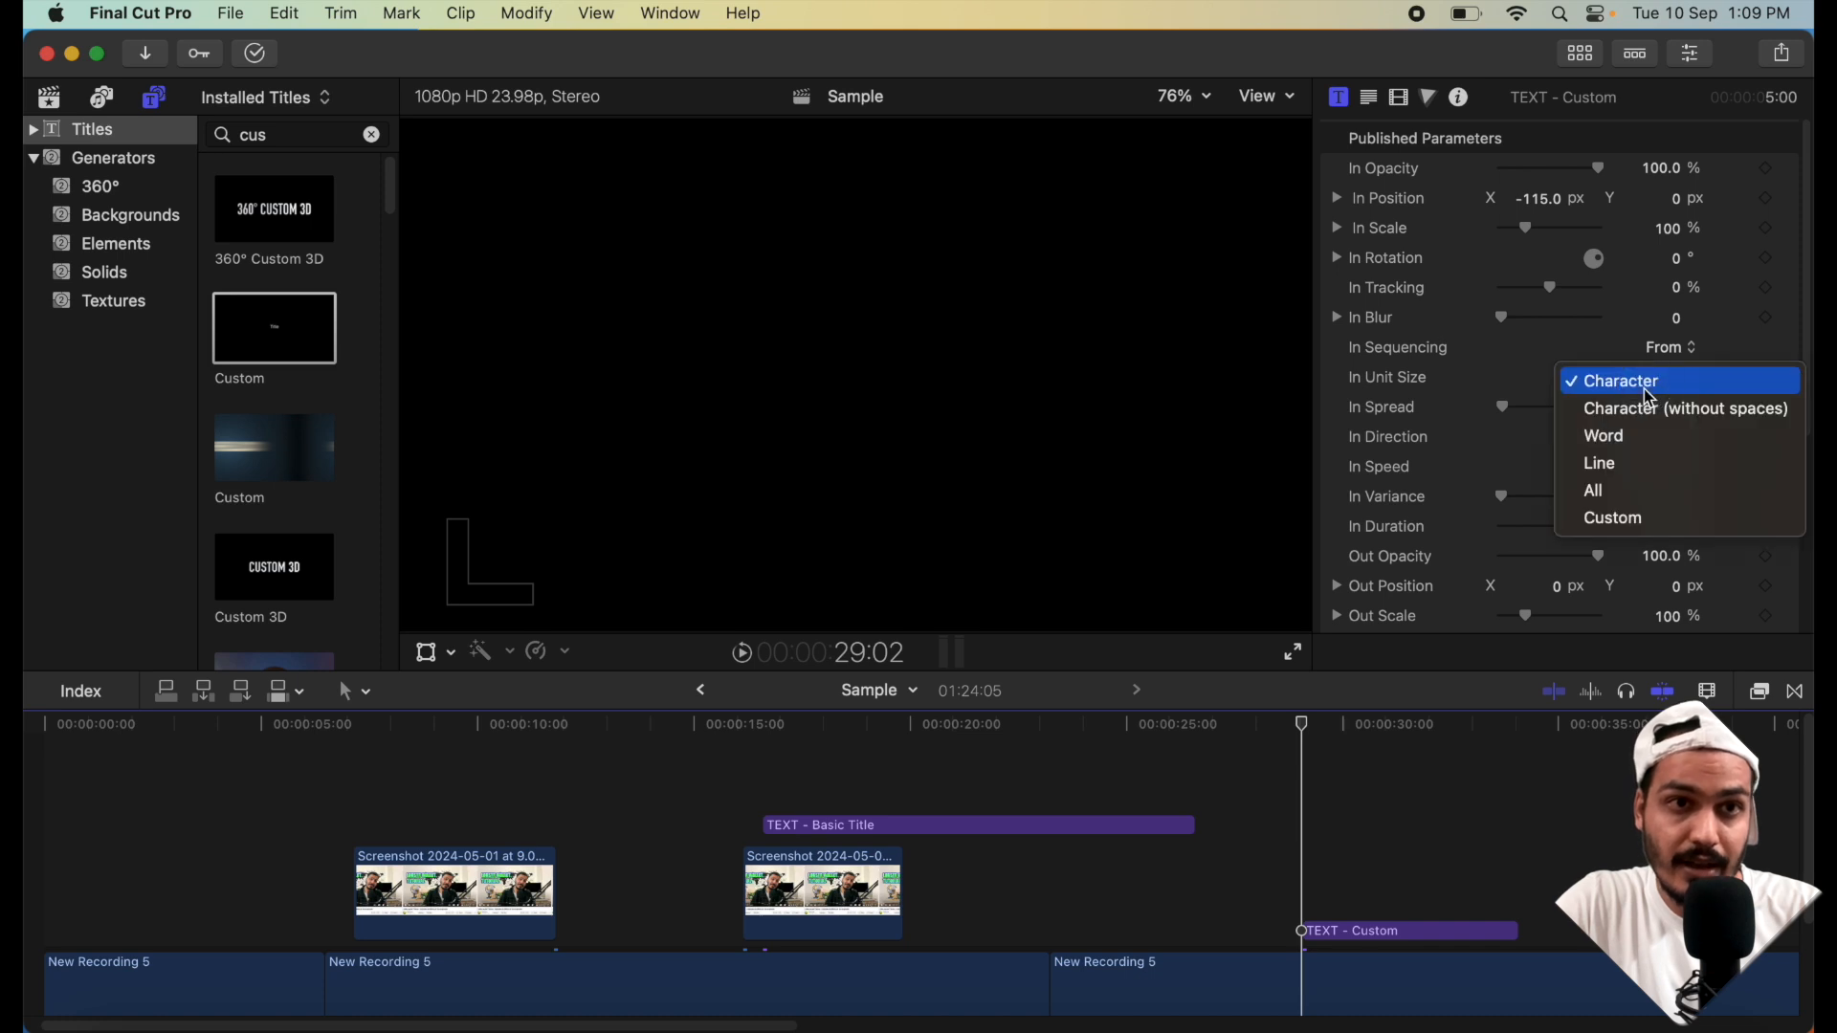
left_click(1604, 500)
key("space")
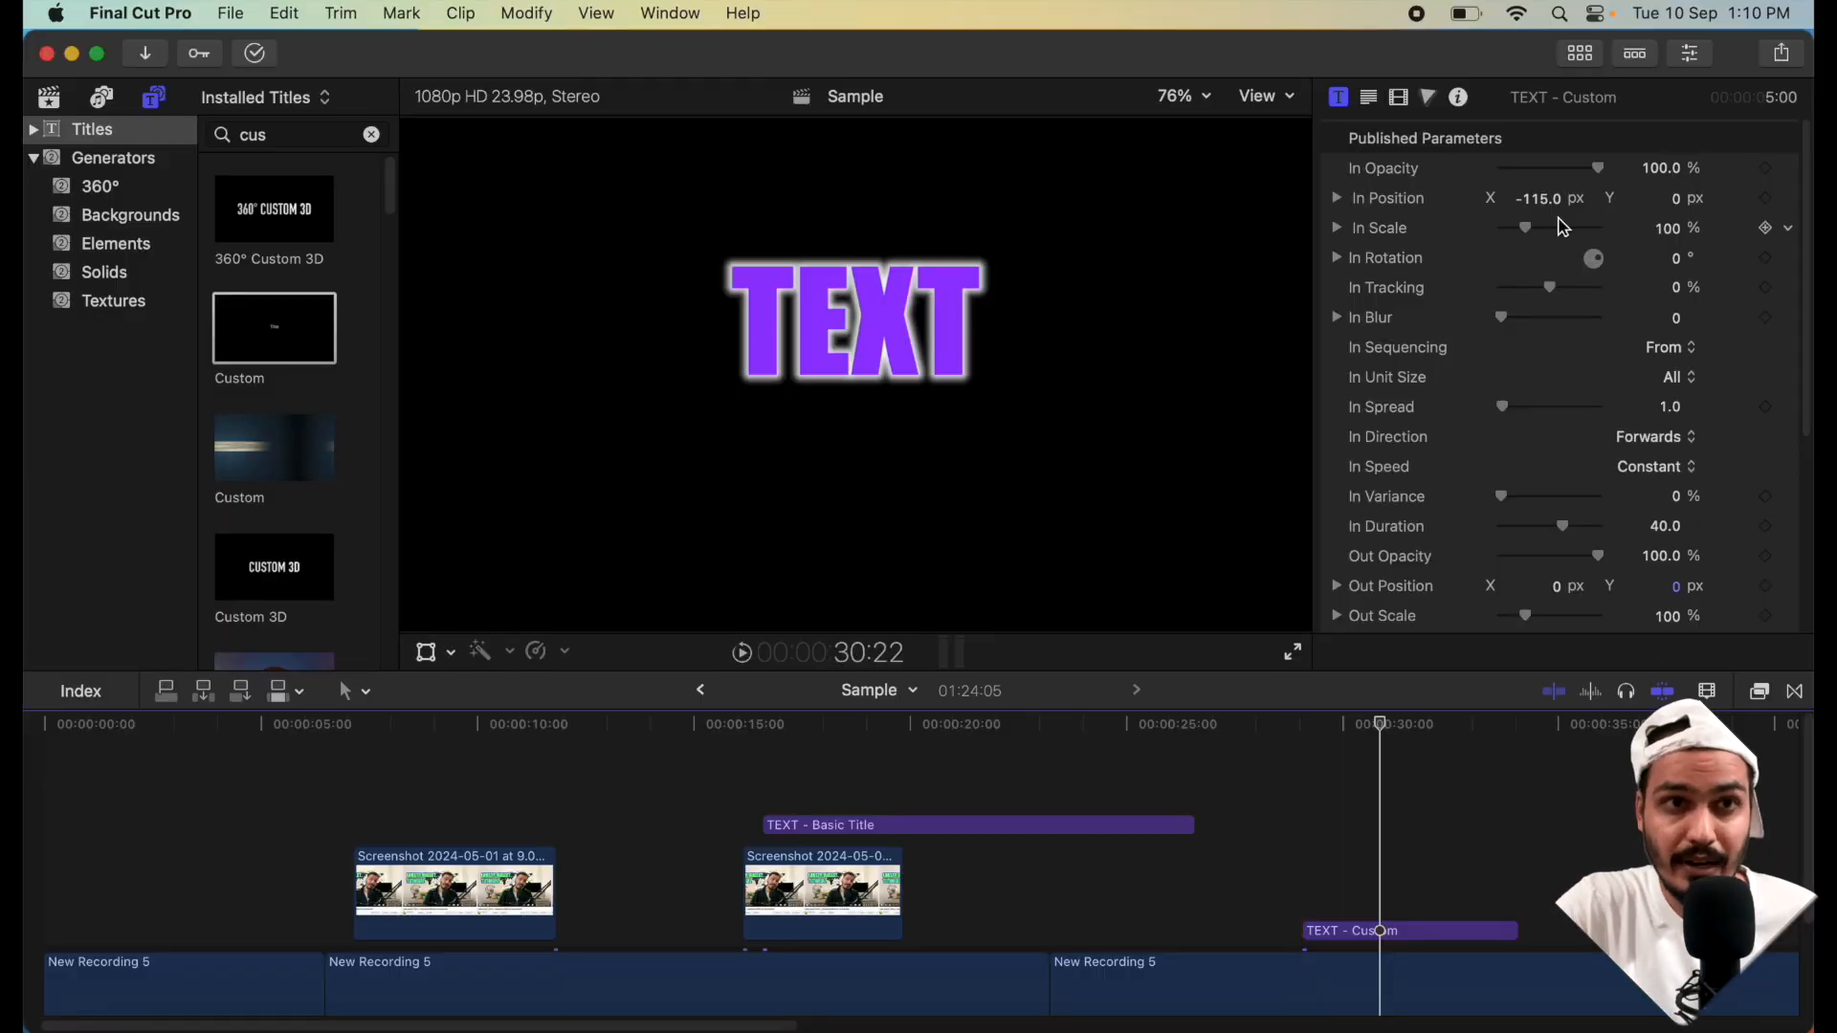
- Set the Custom title's In Position to X 0 px and Y 100 px, and play back the entrance
left_click(1542, 200)
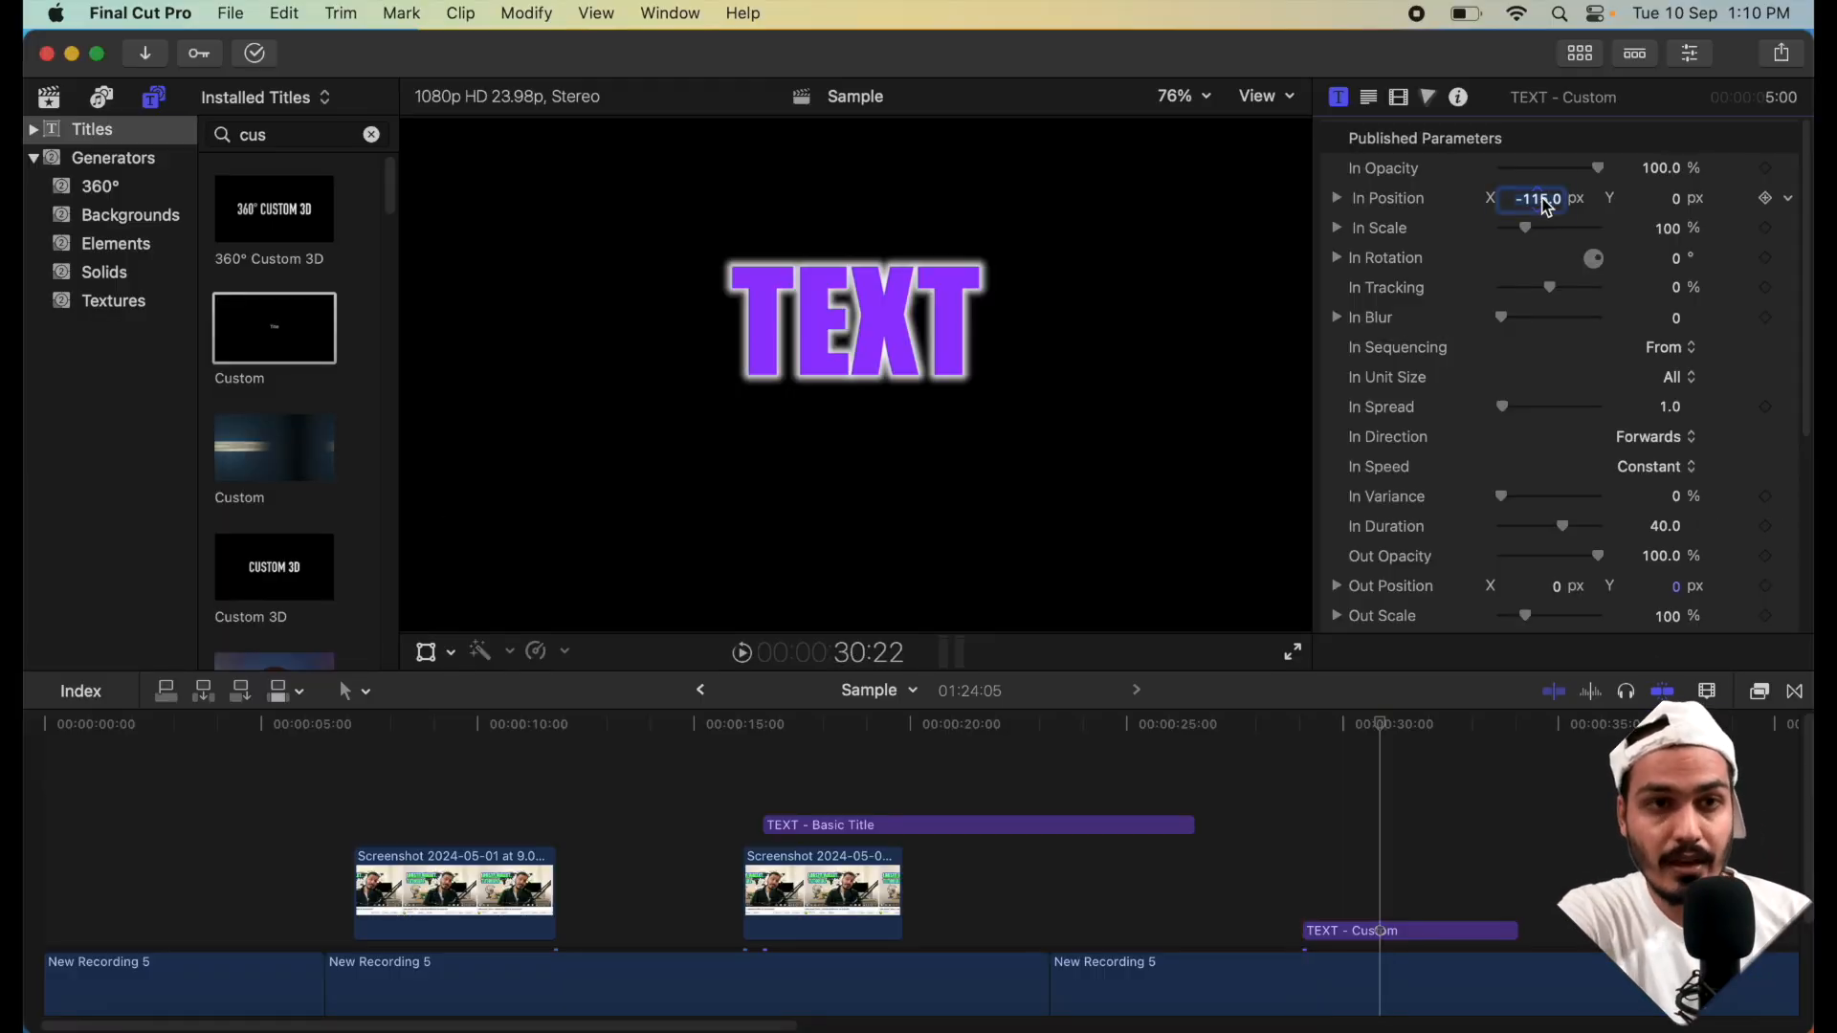
type("0")
left_click(1674, 203)
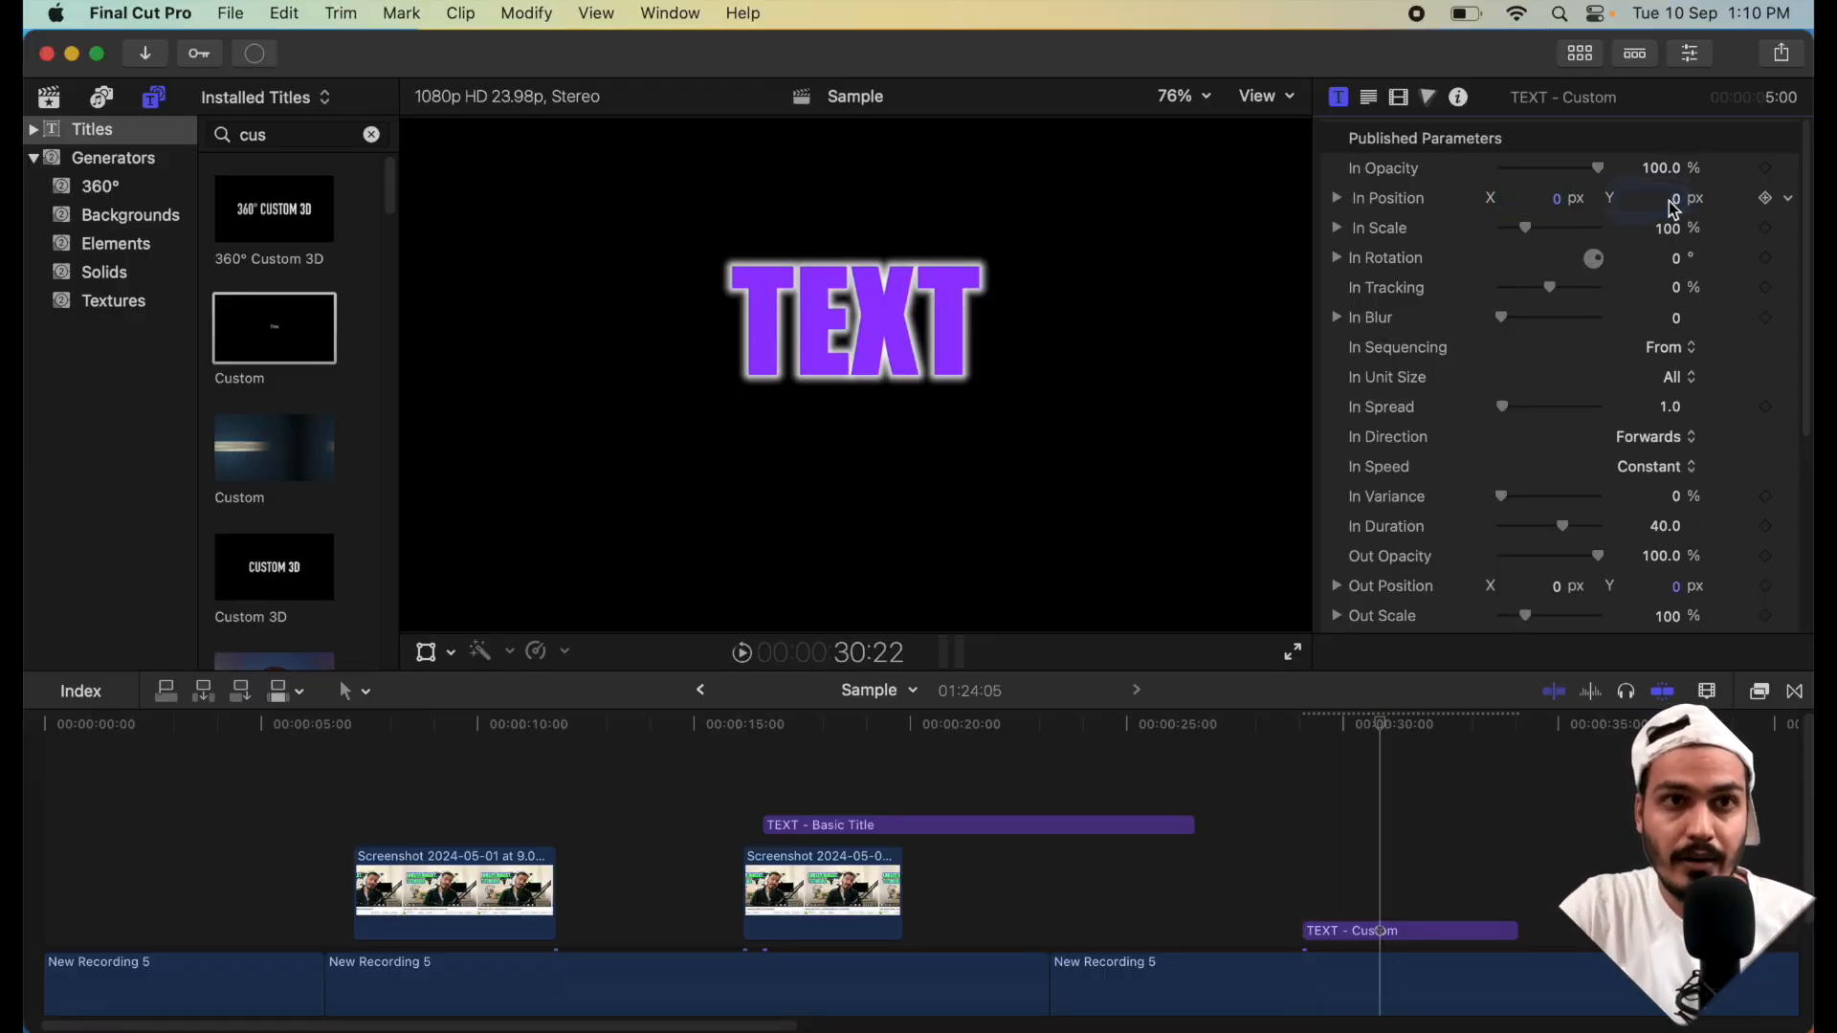
type("100")
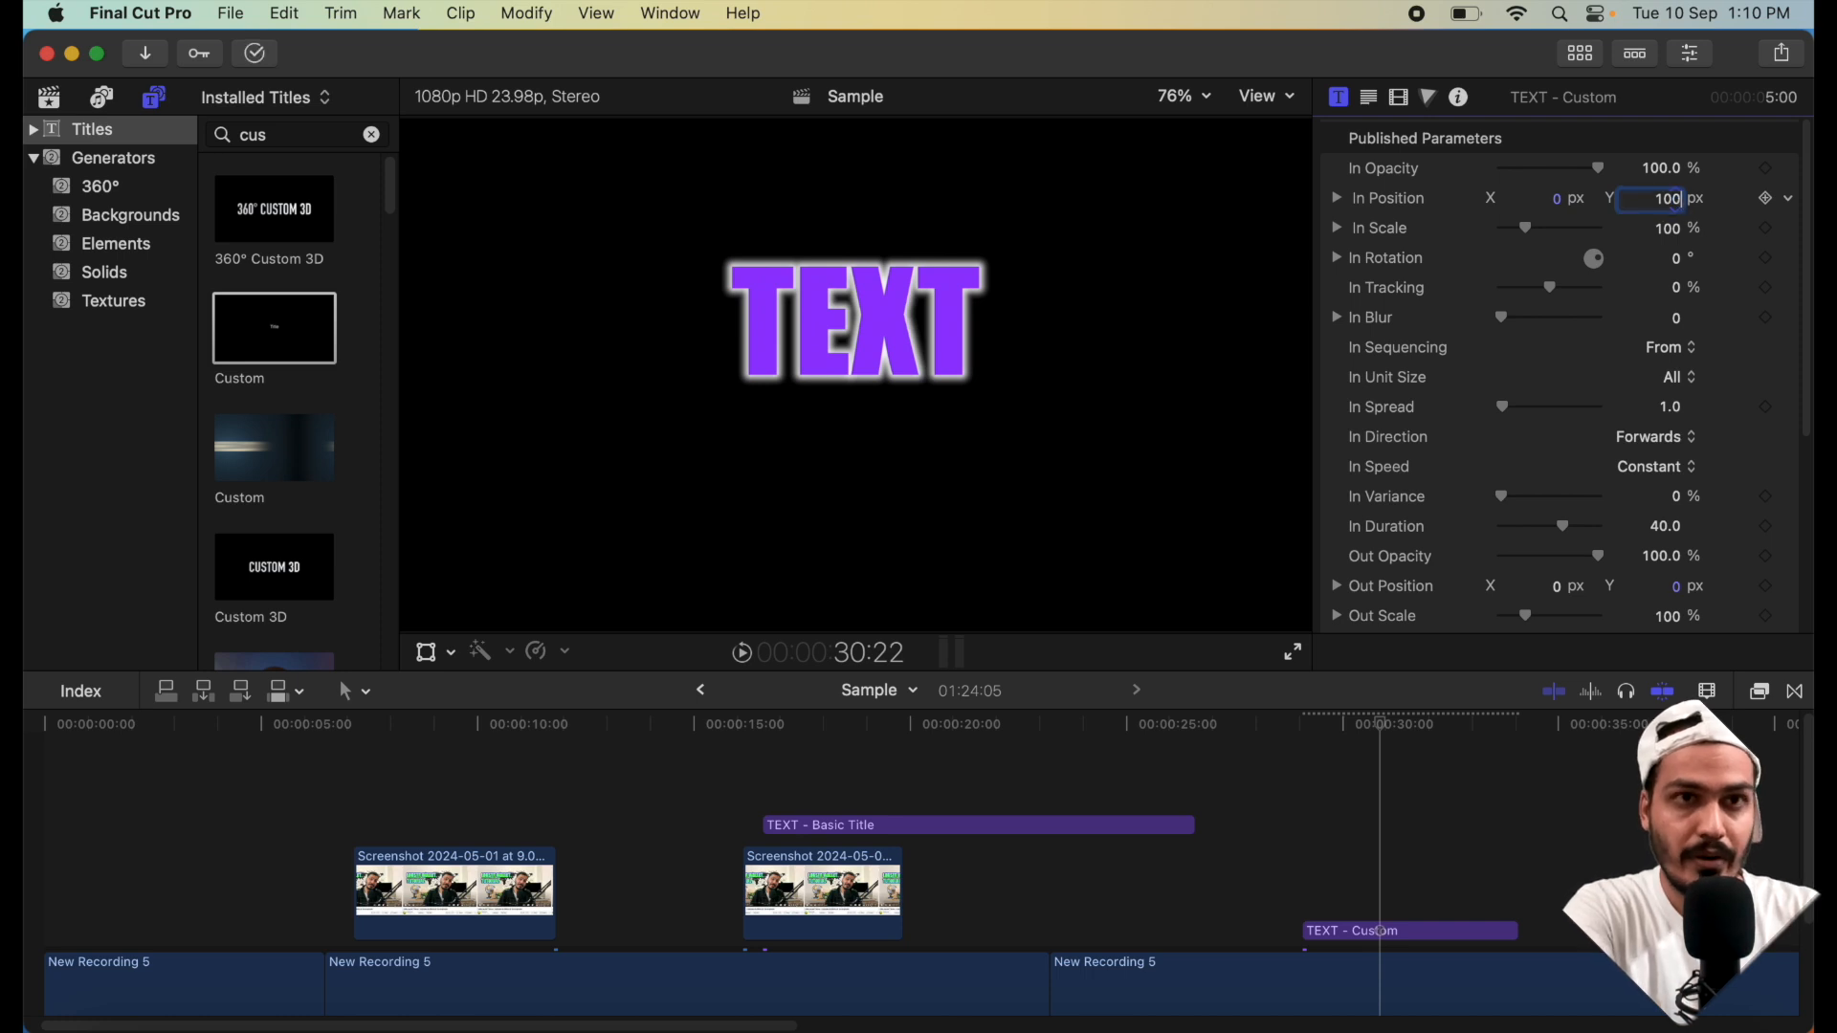
key("Return")
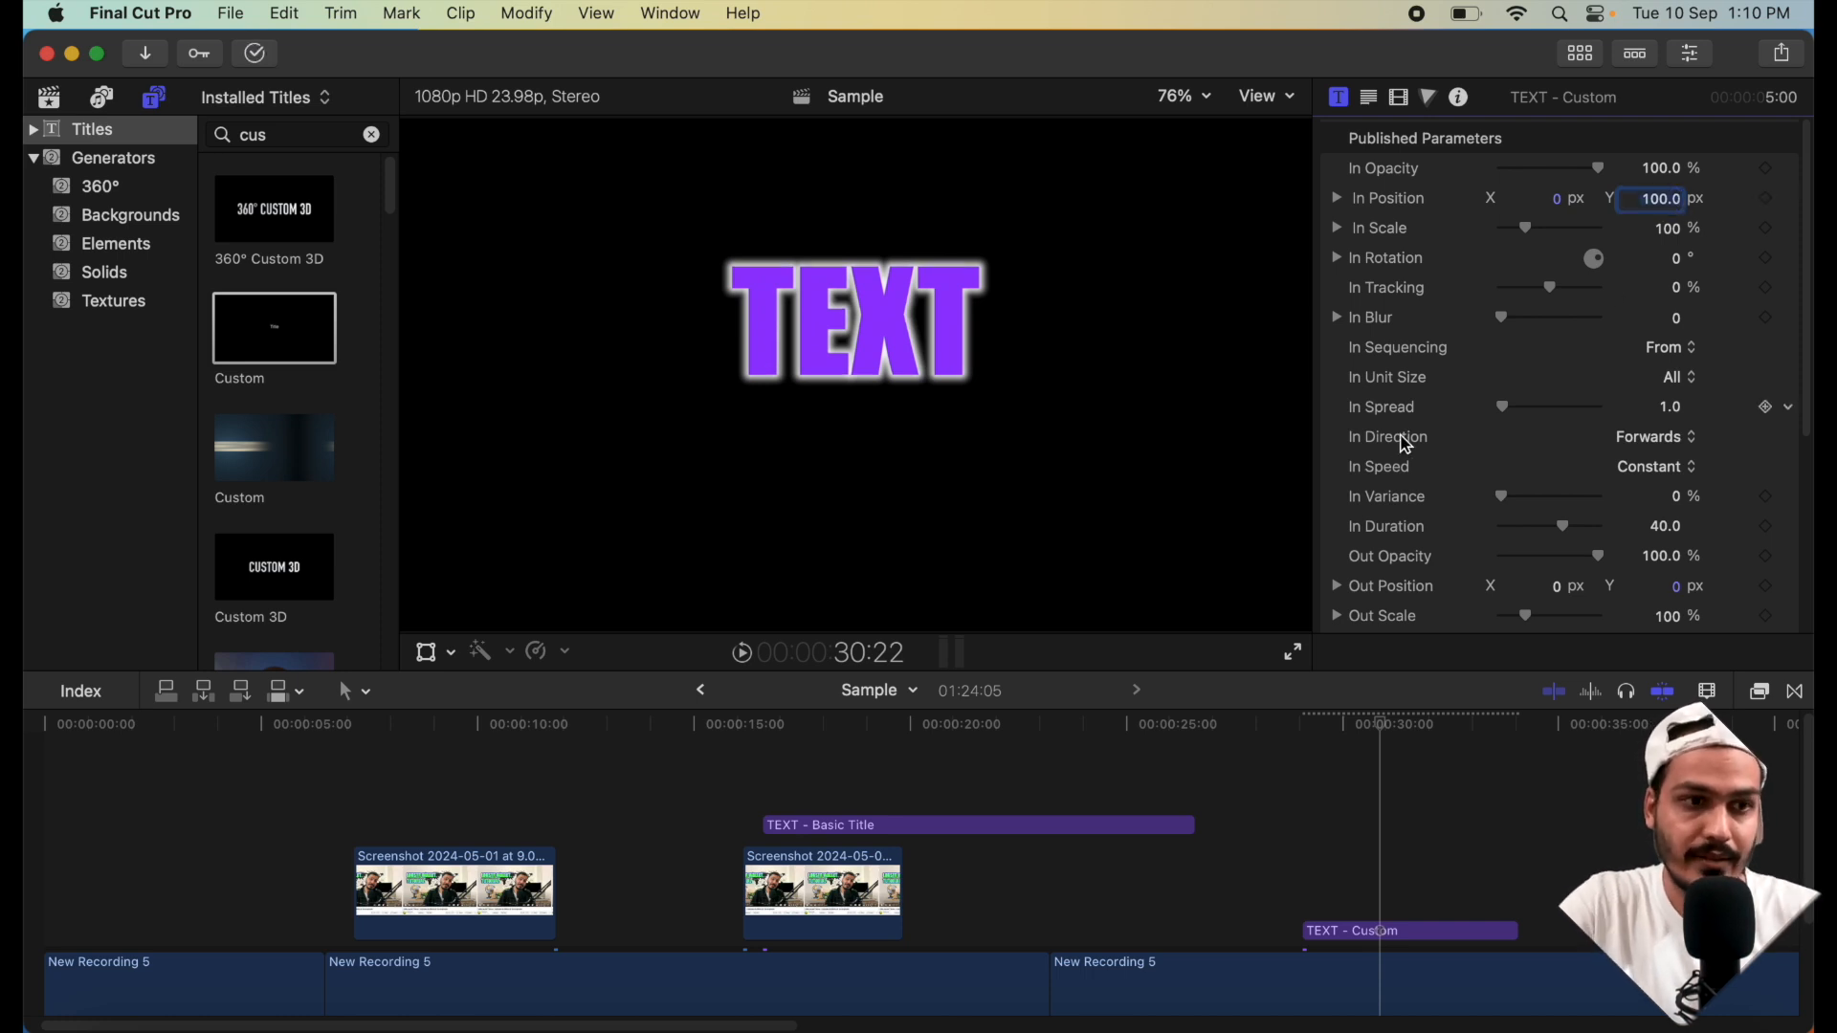
key("space")
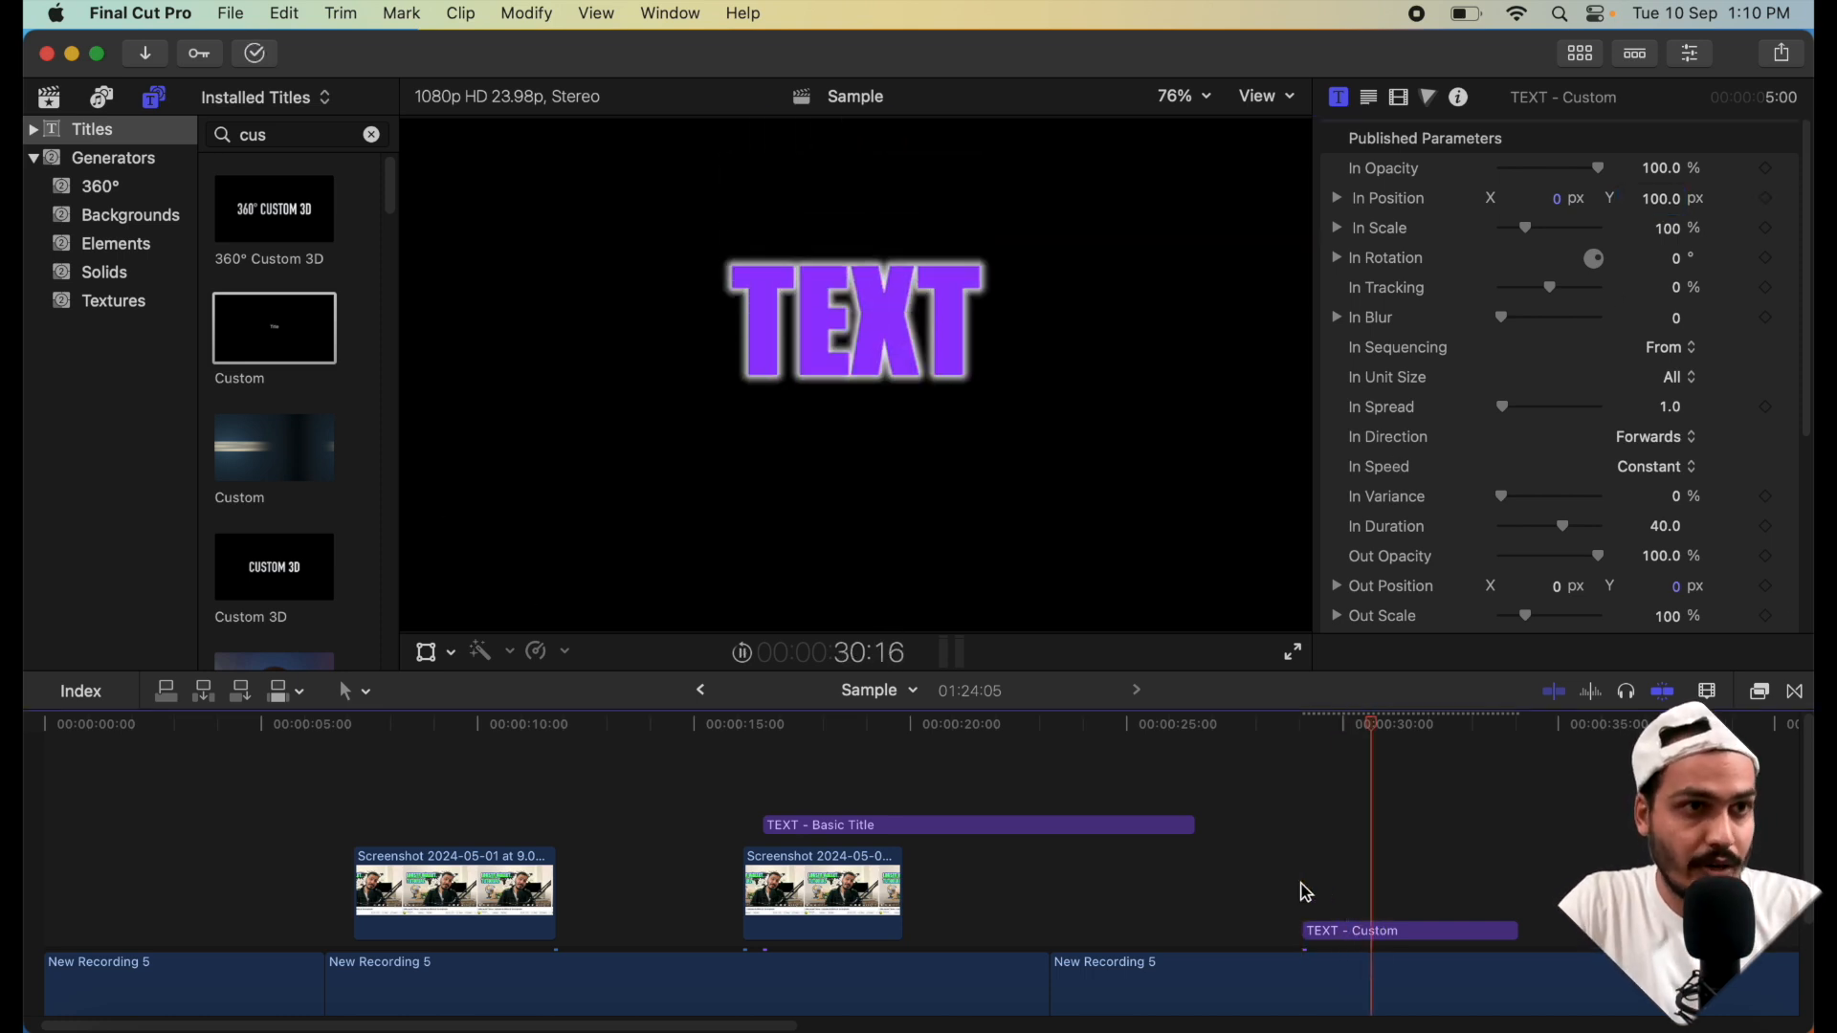
key("space")
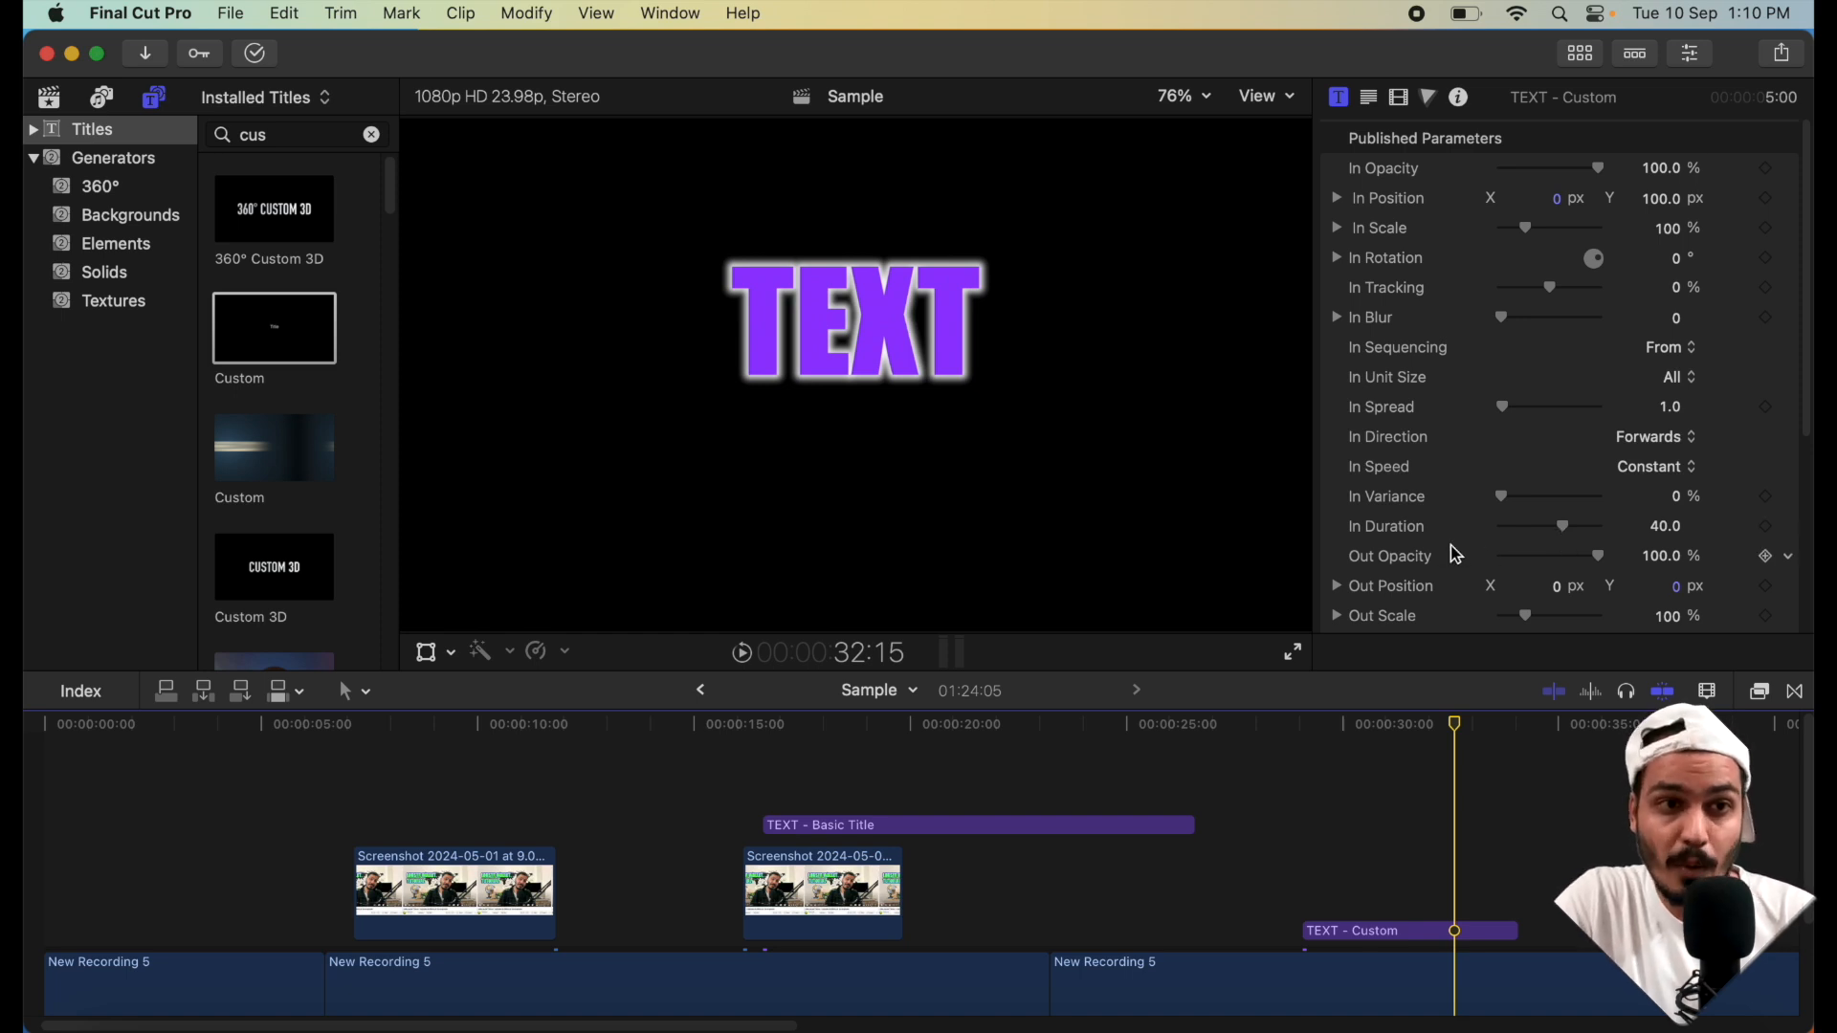
- Set the Custom title's In Duration to 20 and play back the entrance from just before the clip
left_click(1566, 528)
left_click_drag(1569, 538, 1542, 532)
left_click(1656, 534)
type("20")
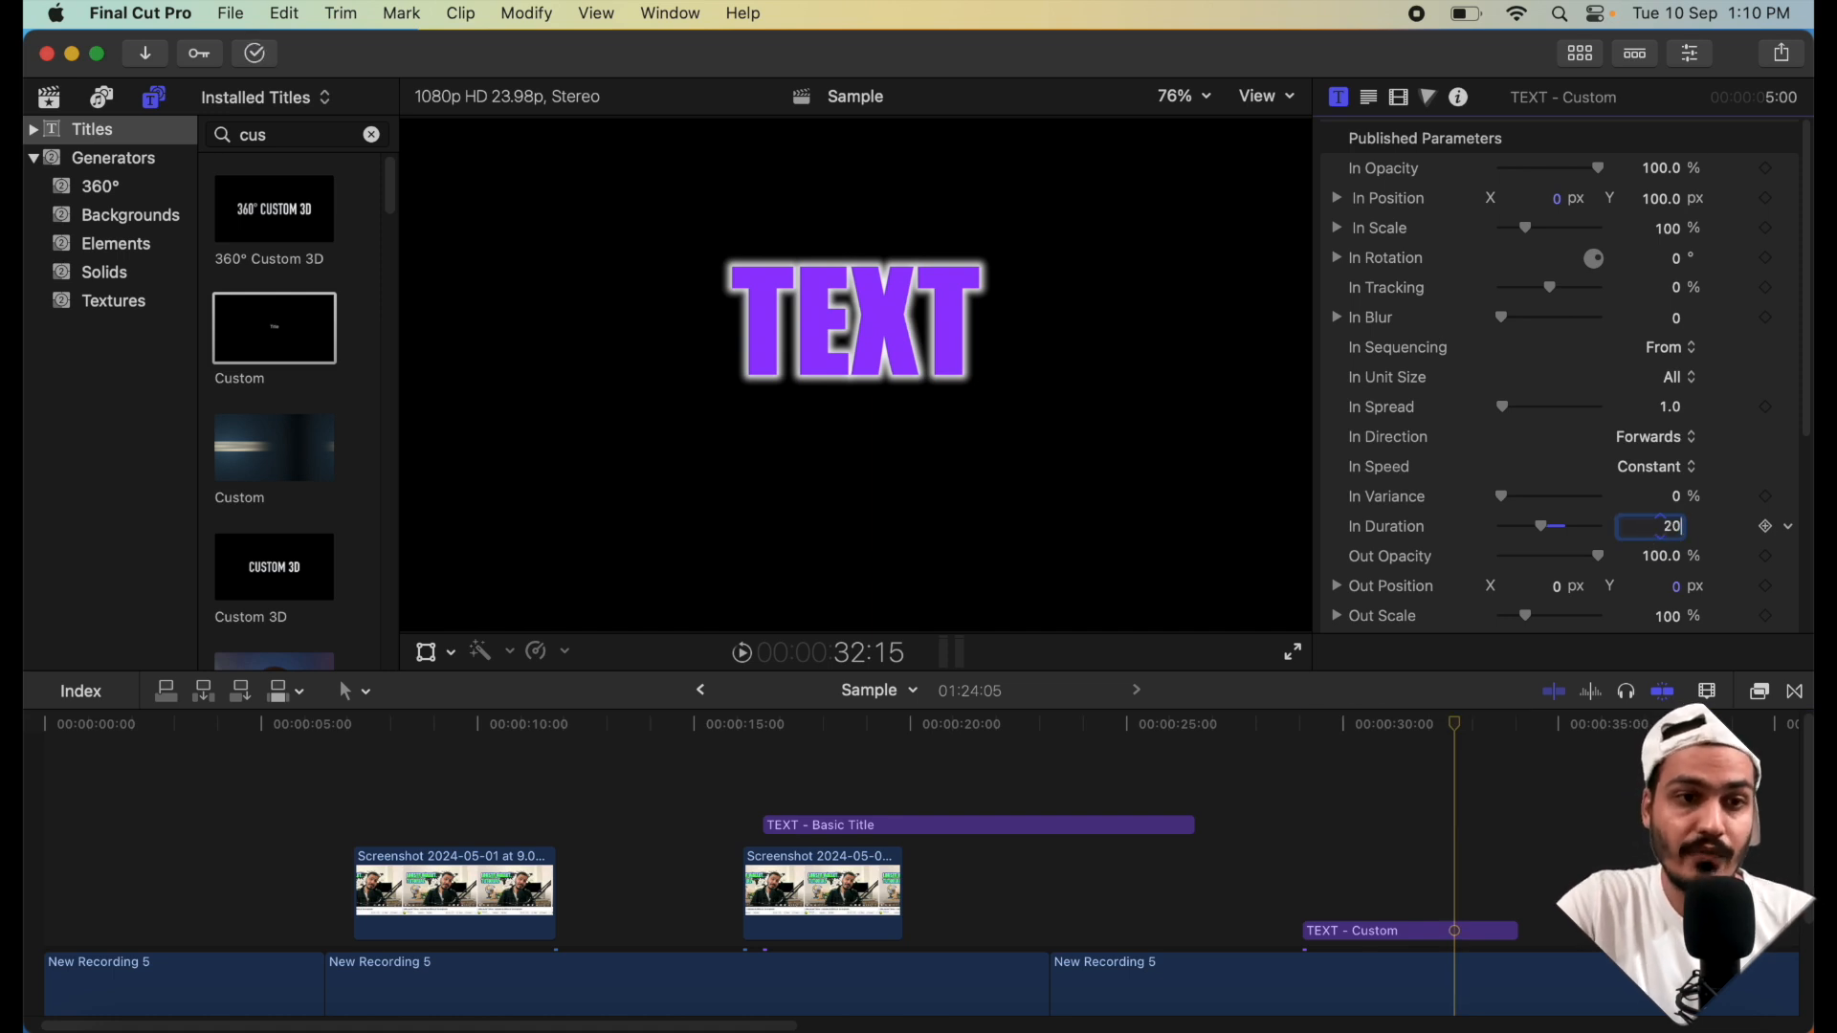
key("Return")
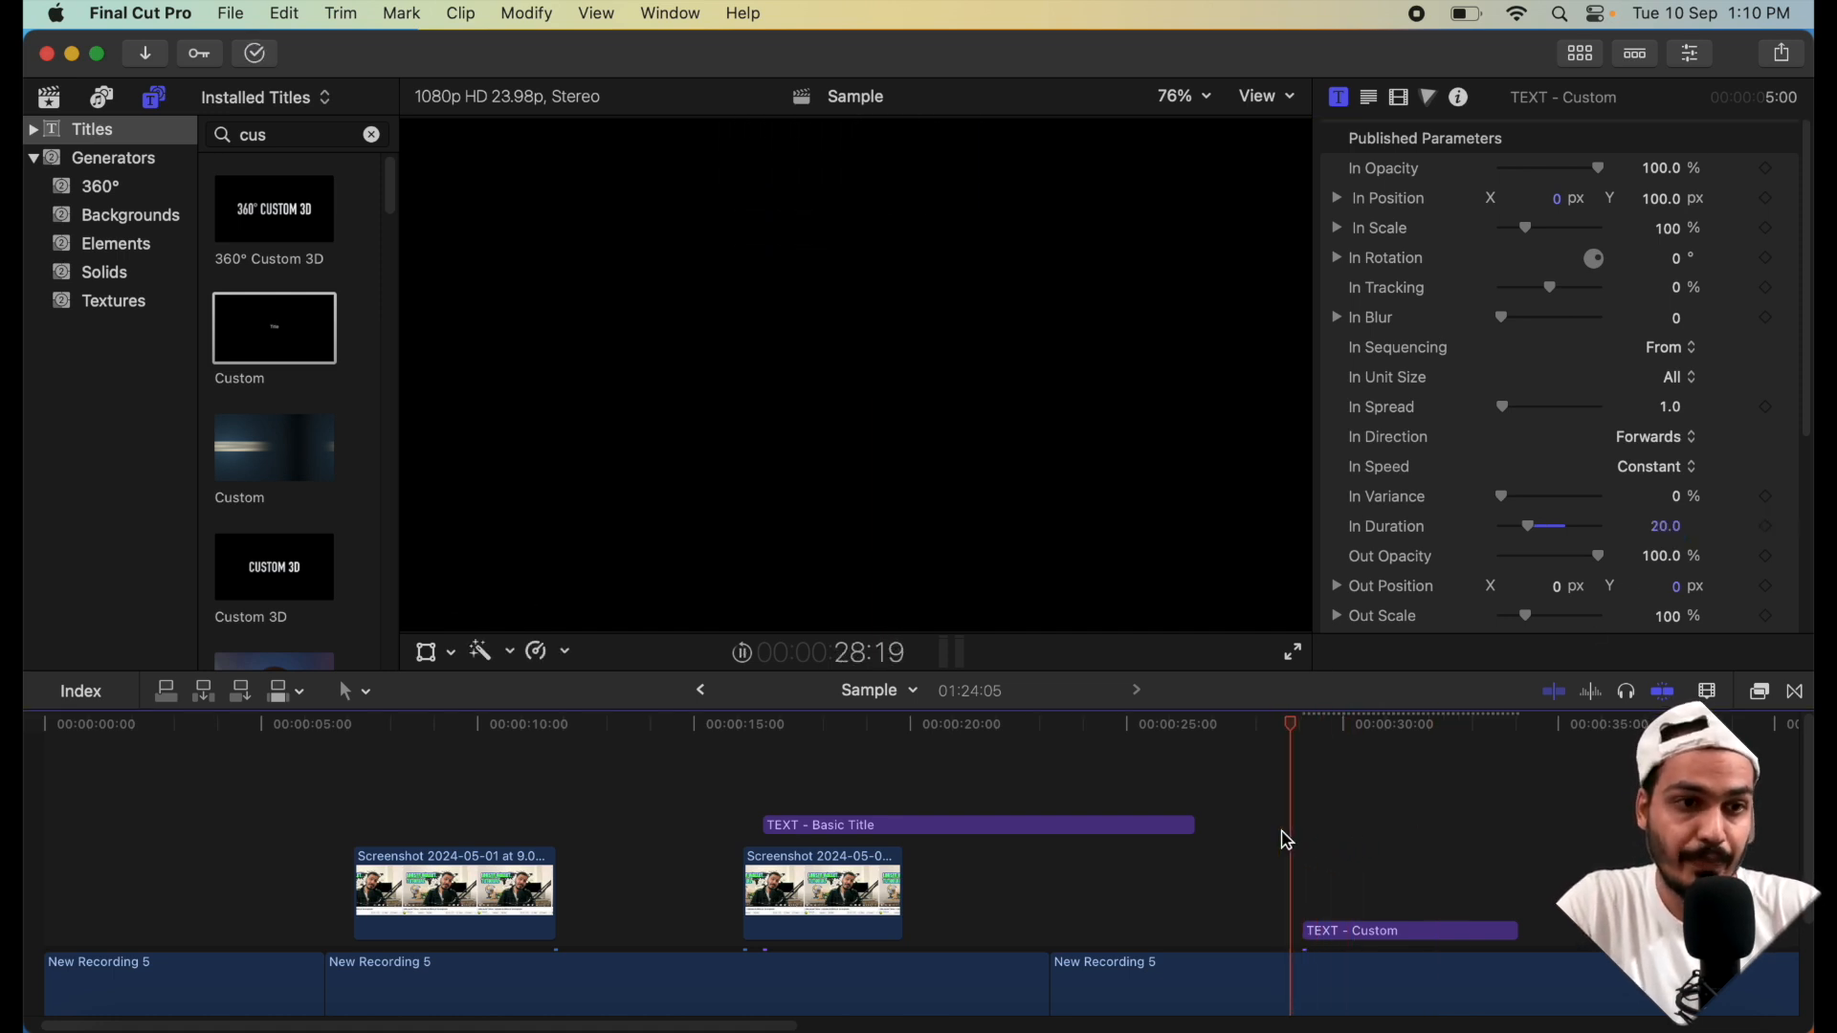
left_click(1287, 840)
key("space")
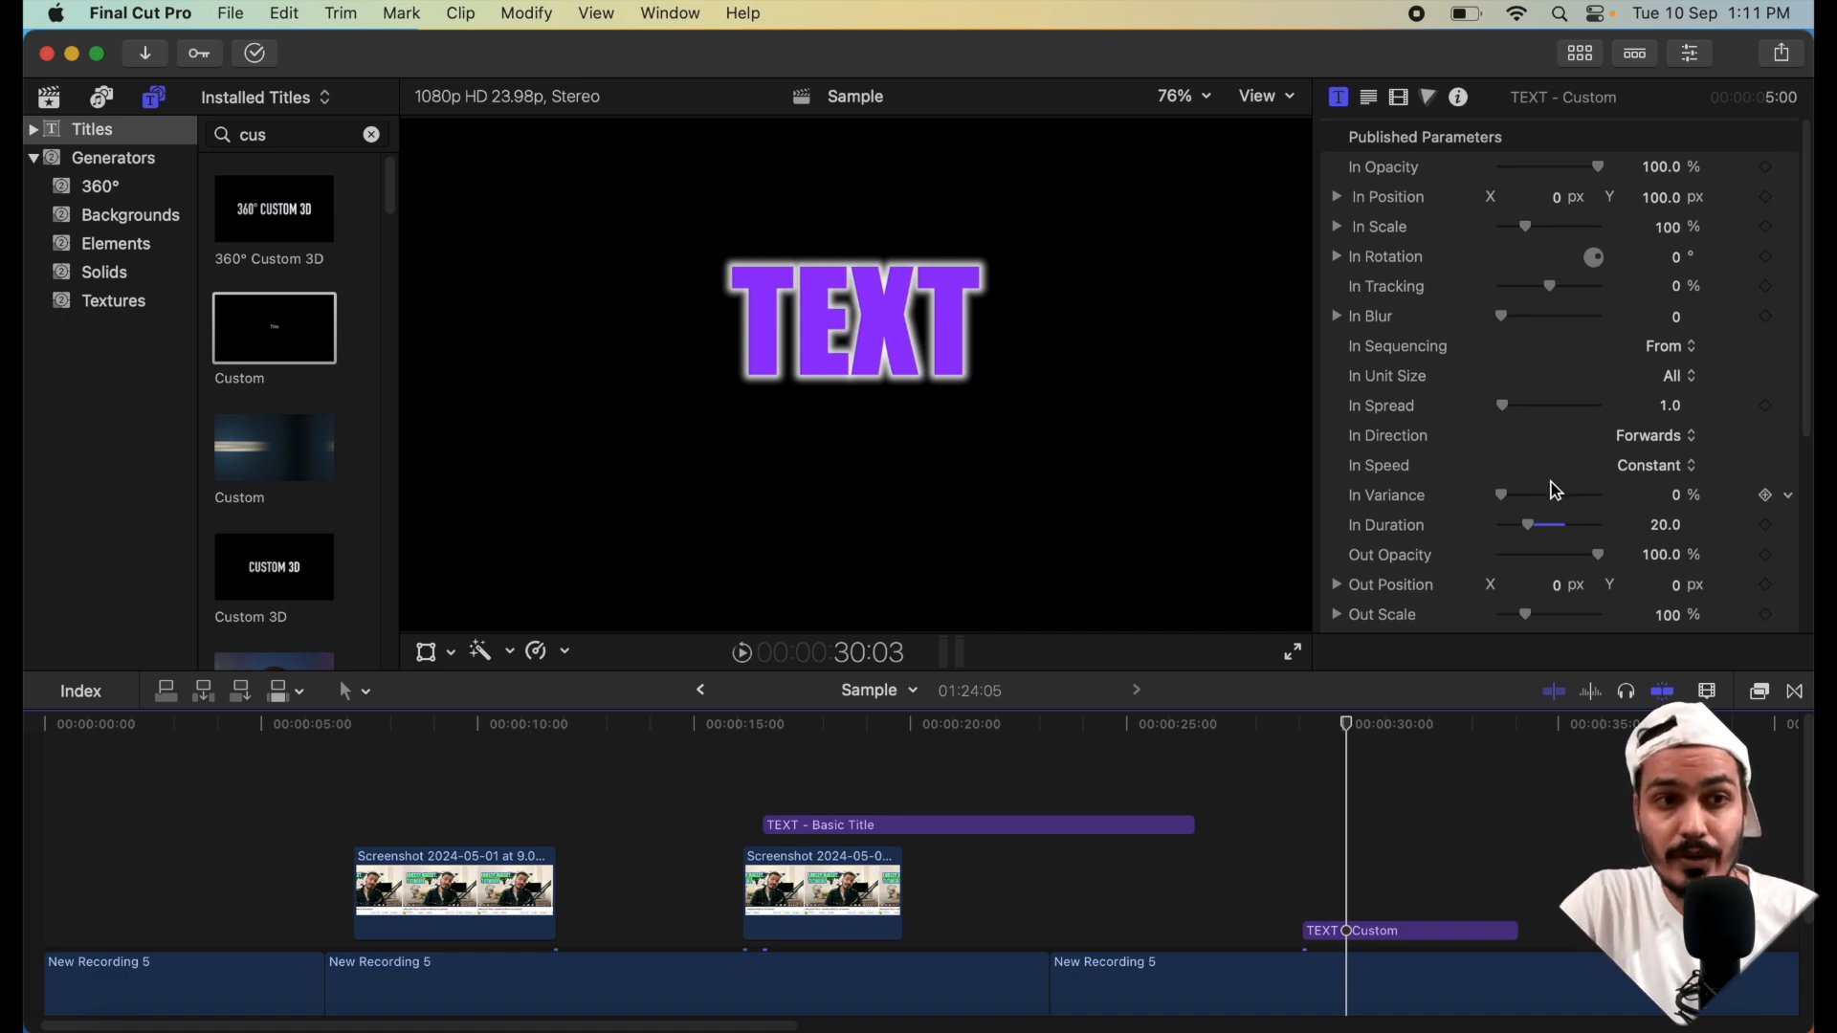
- Set the Custom title's Out Scale to 0% and Out Unit Size to All, and play back the exit animation
scroll(1557, 492, "down", 5)
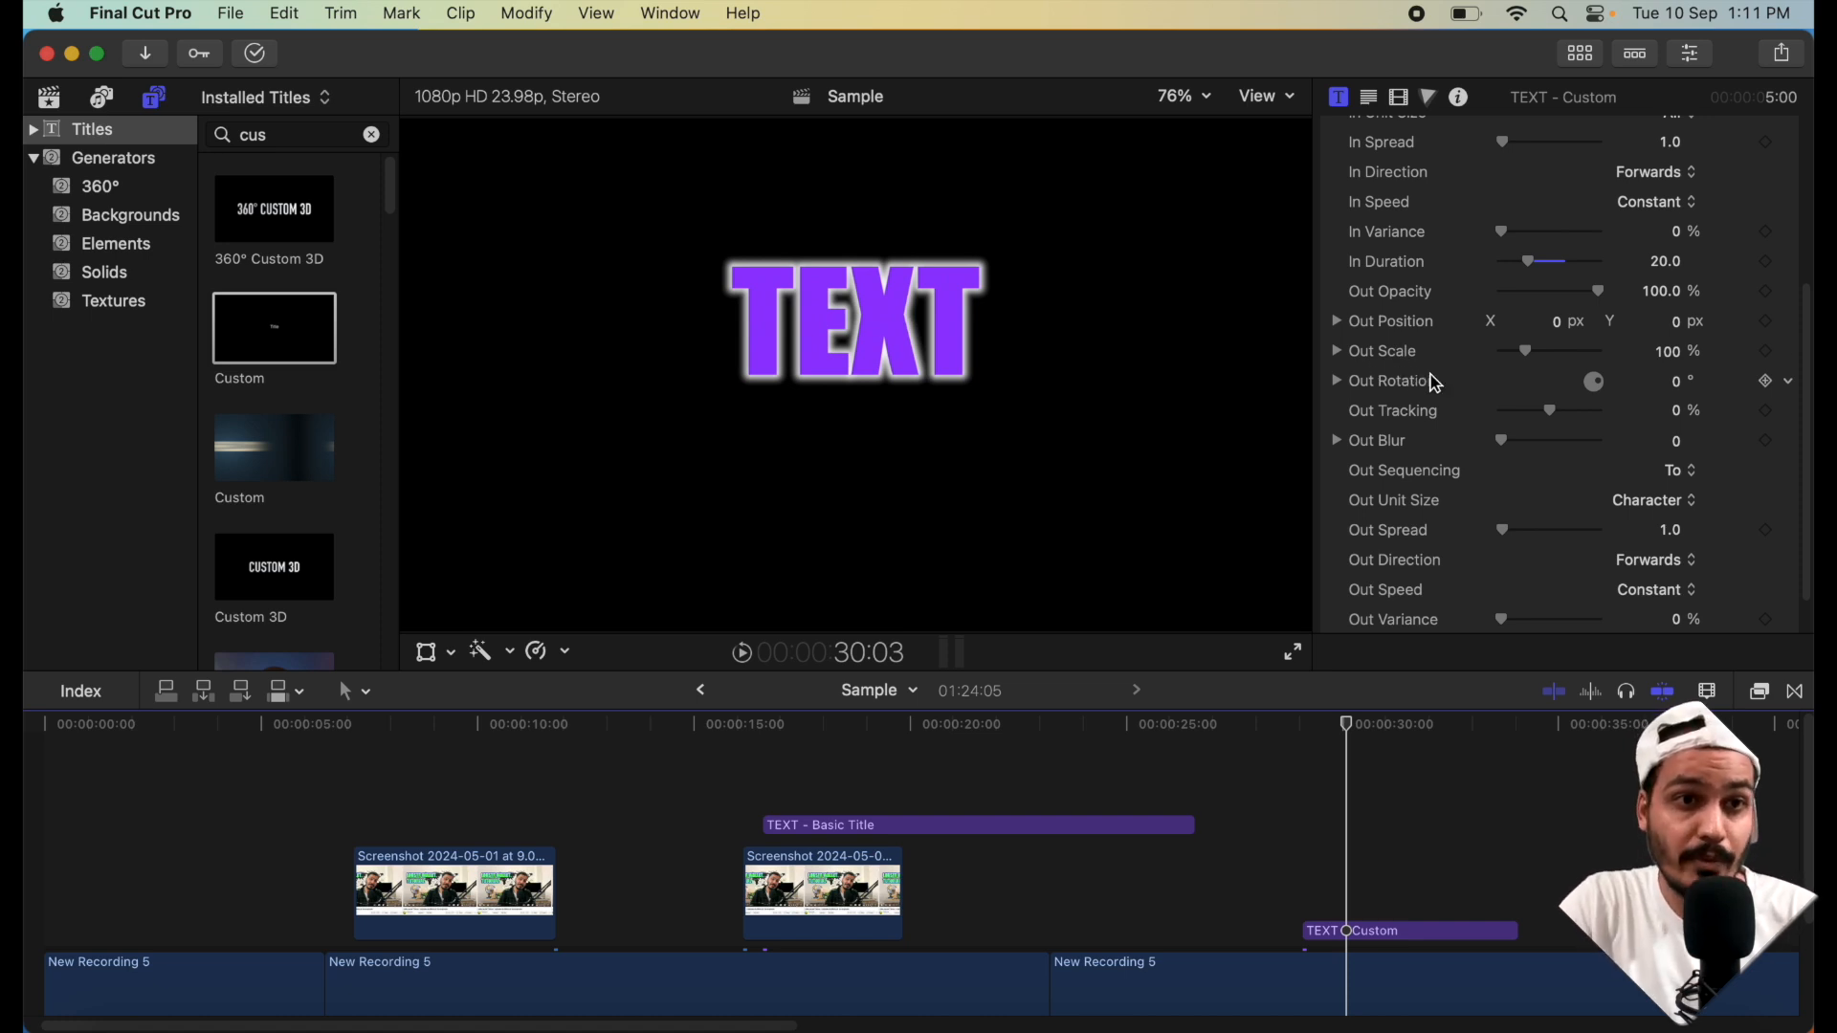
left_click_drag(1528, 354, 1481, 354)
left_click(1640, 504)
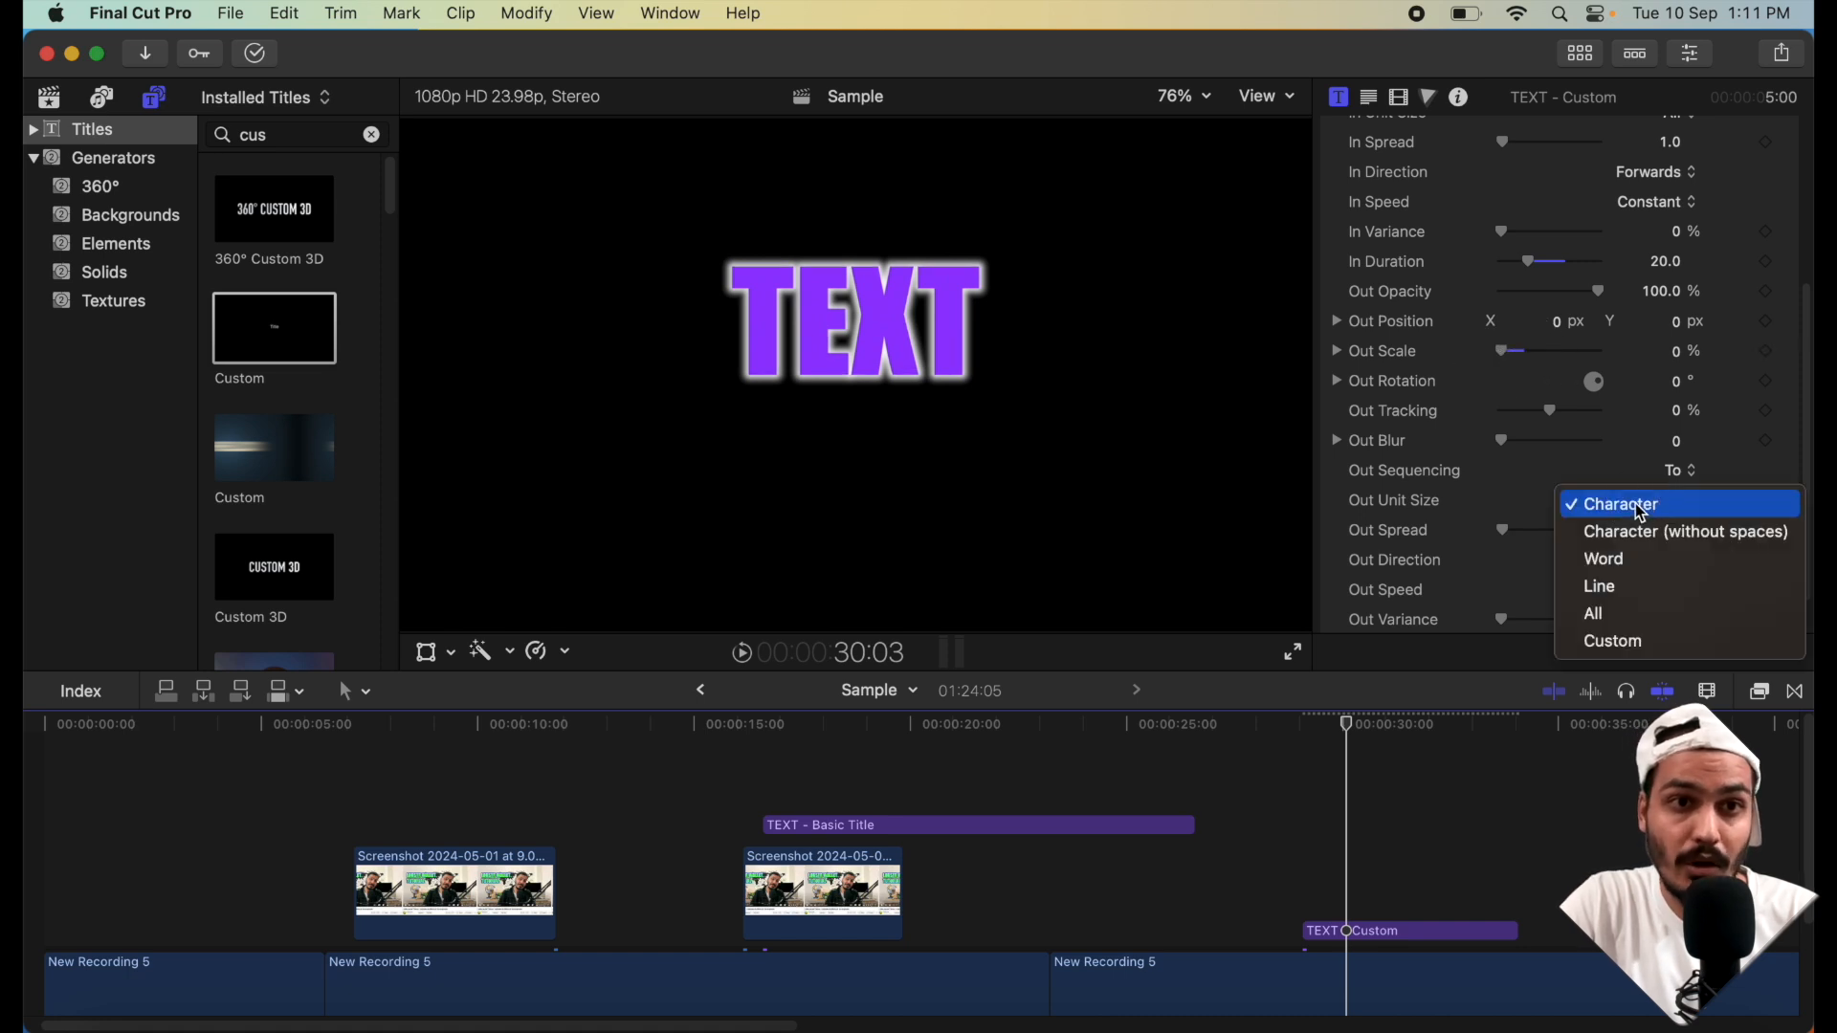
left_click(1624, 618)
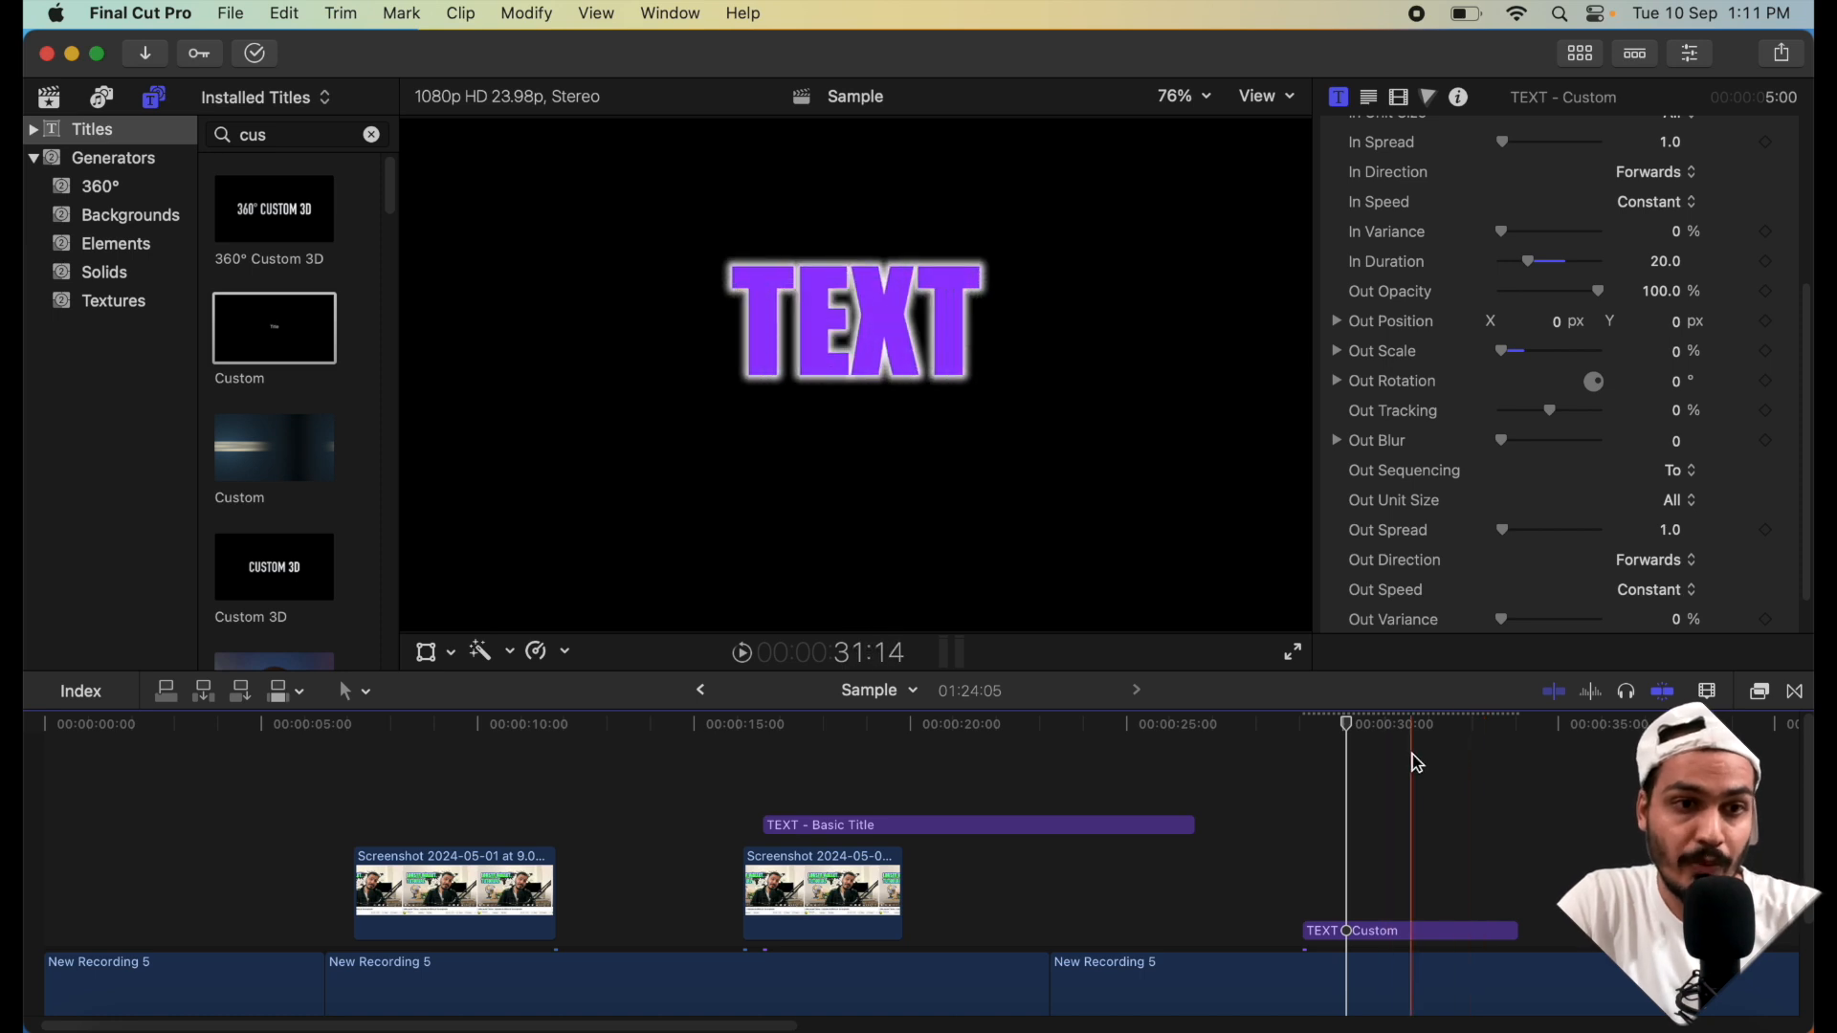
key("space")
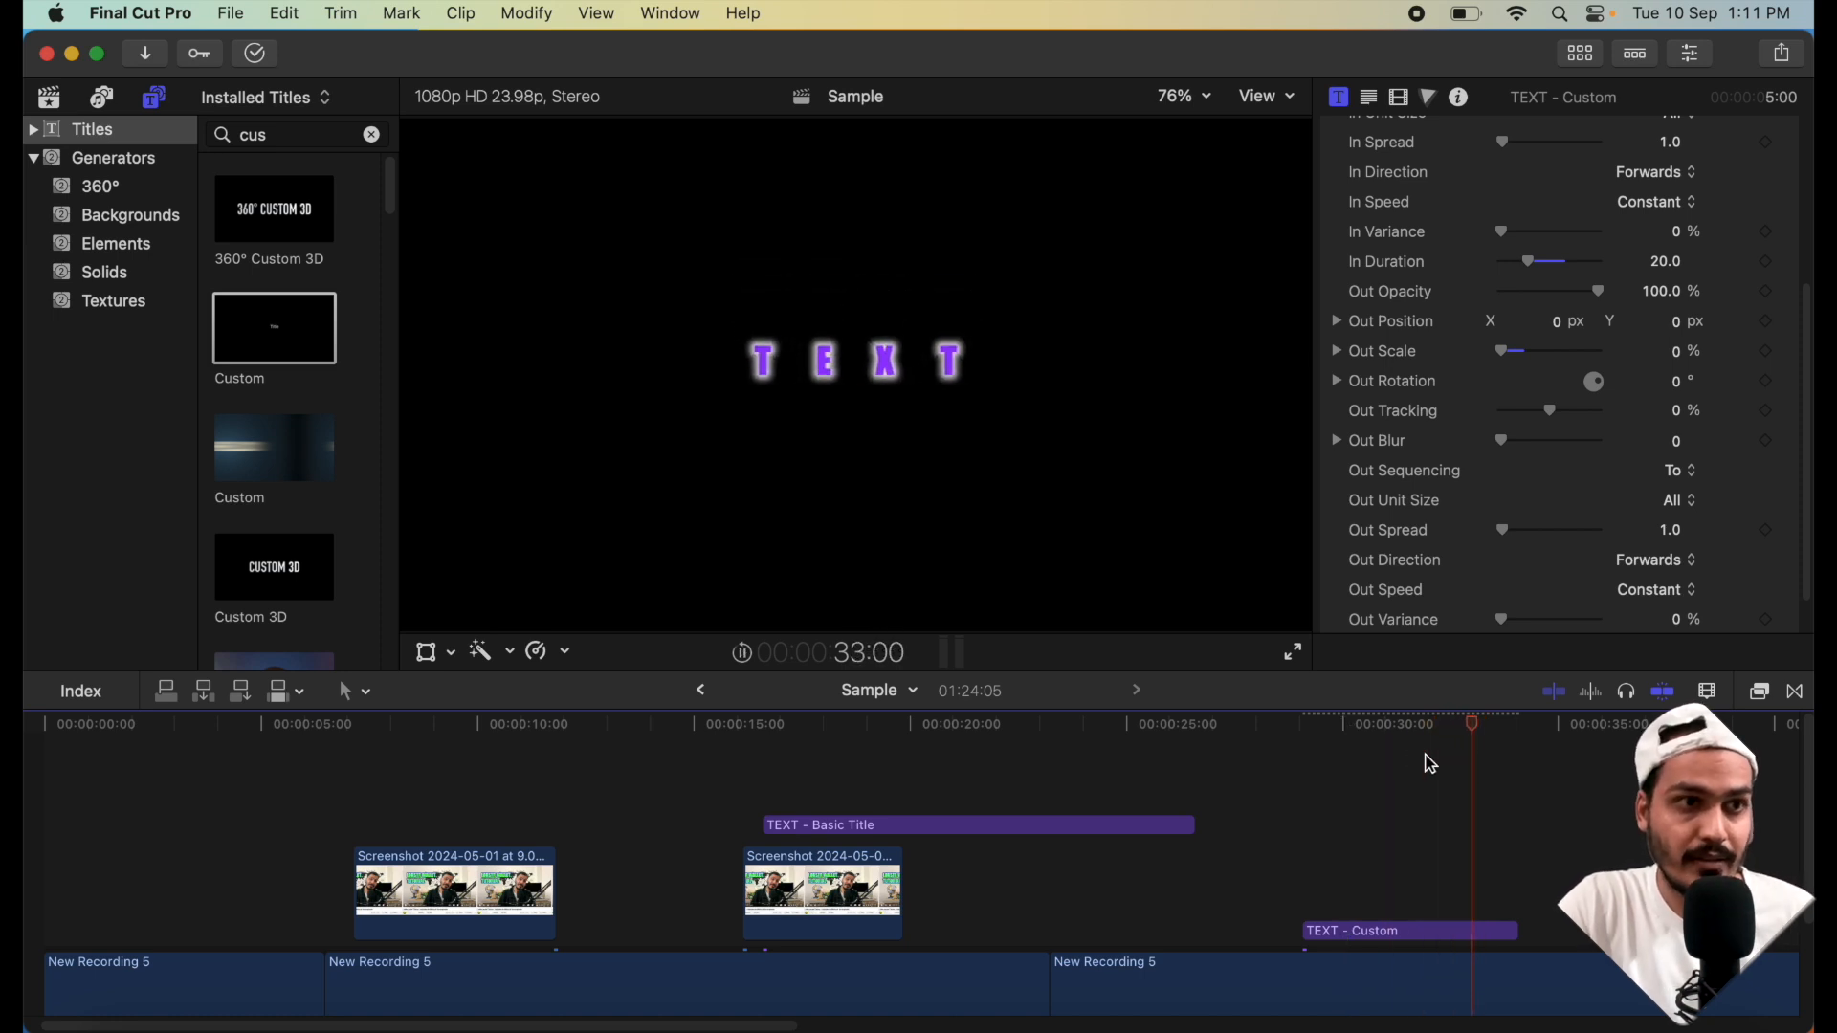
- Lower the Custom title's compositing opacity to about 61% with the playhead over the middle of the clip
left_click(1410, 896)
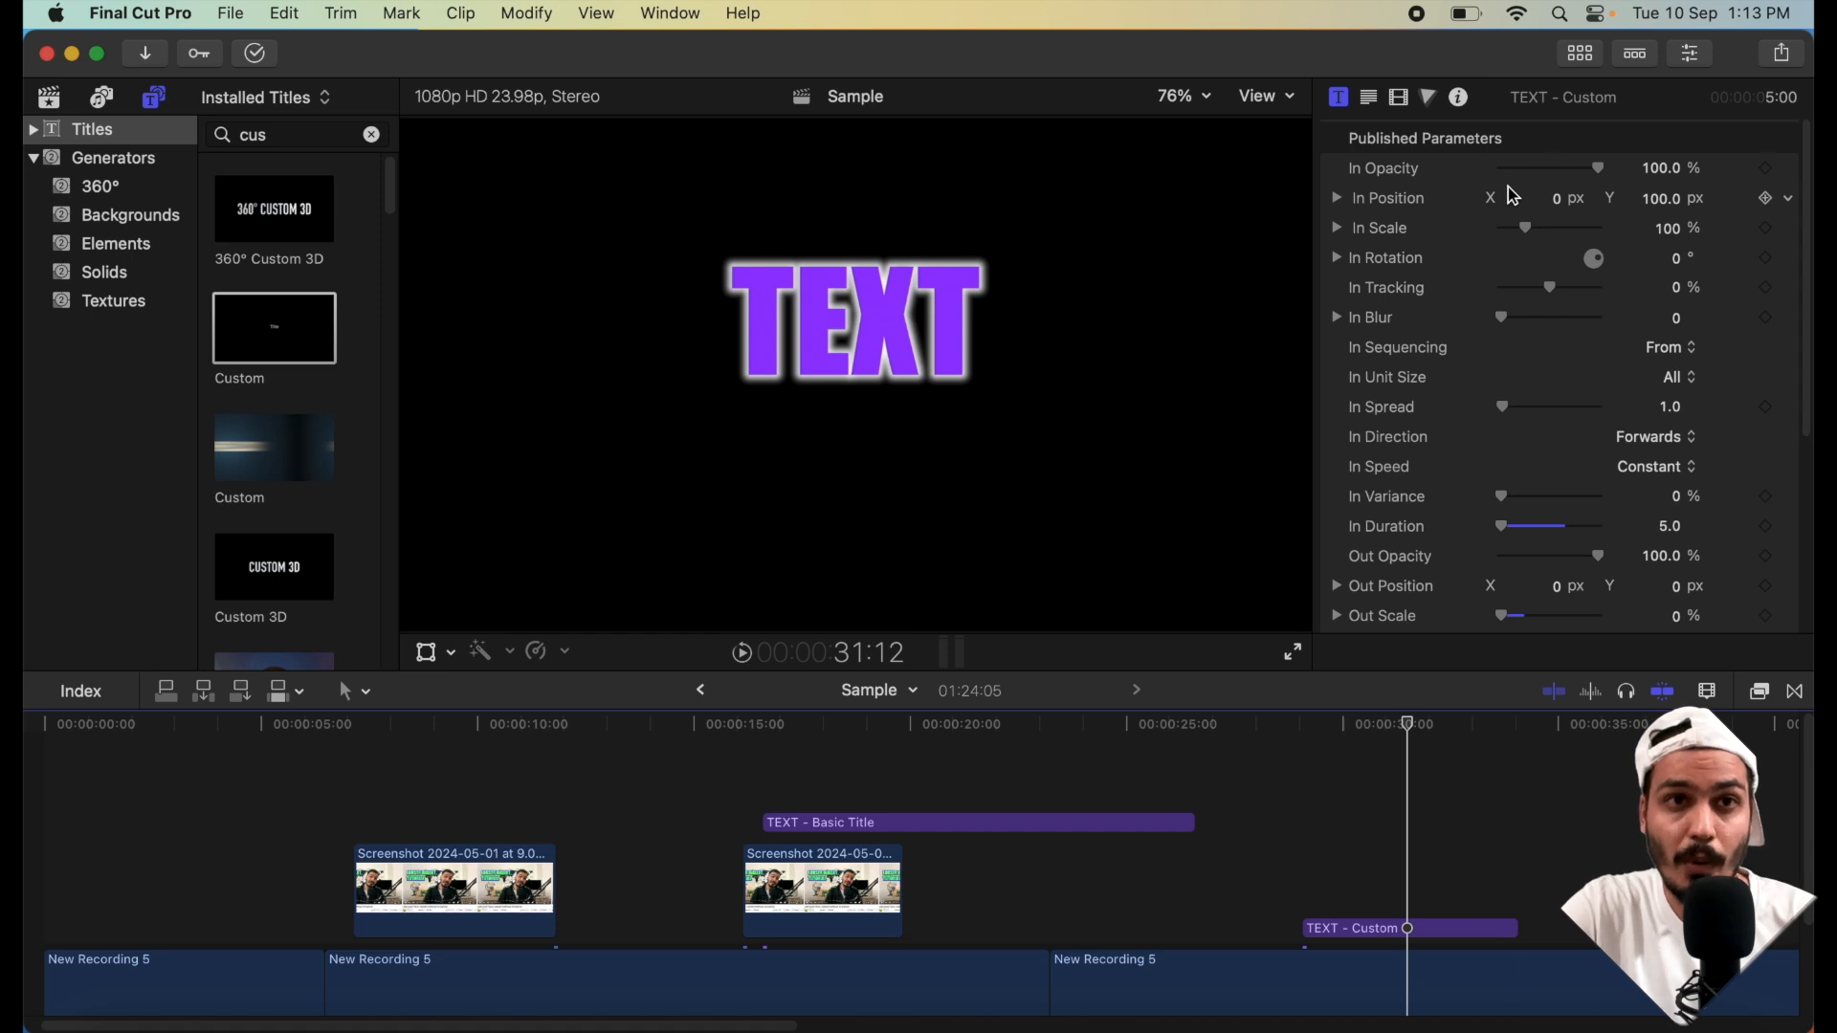
left_click(1397, 95)
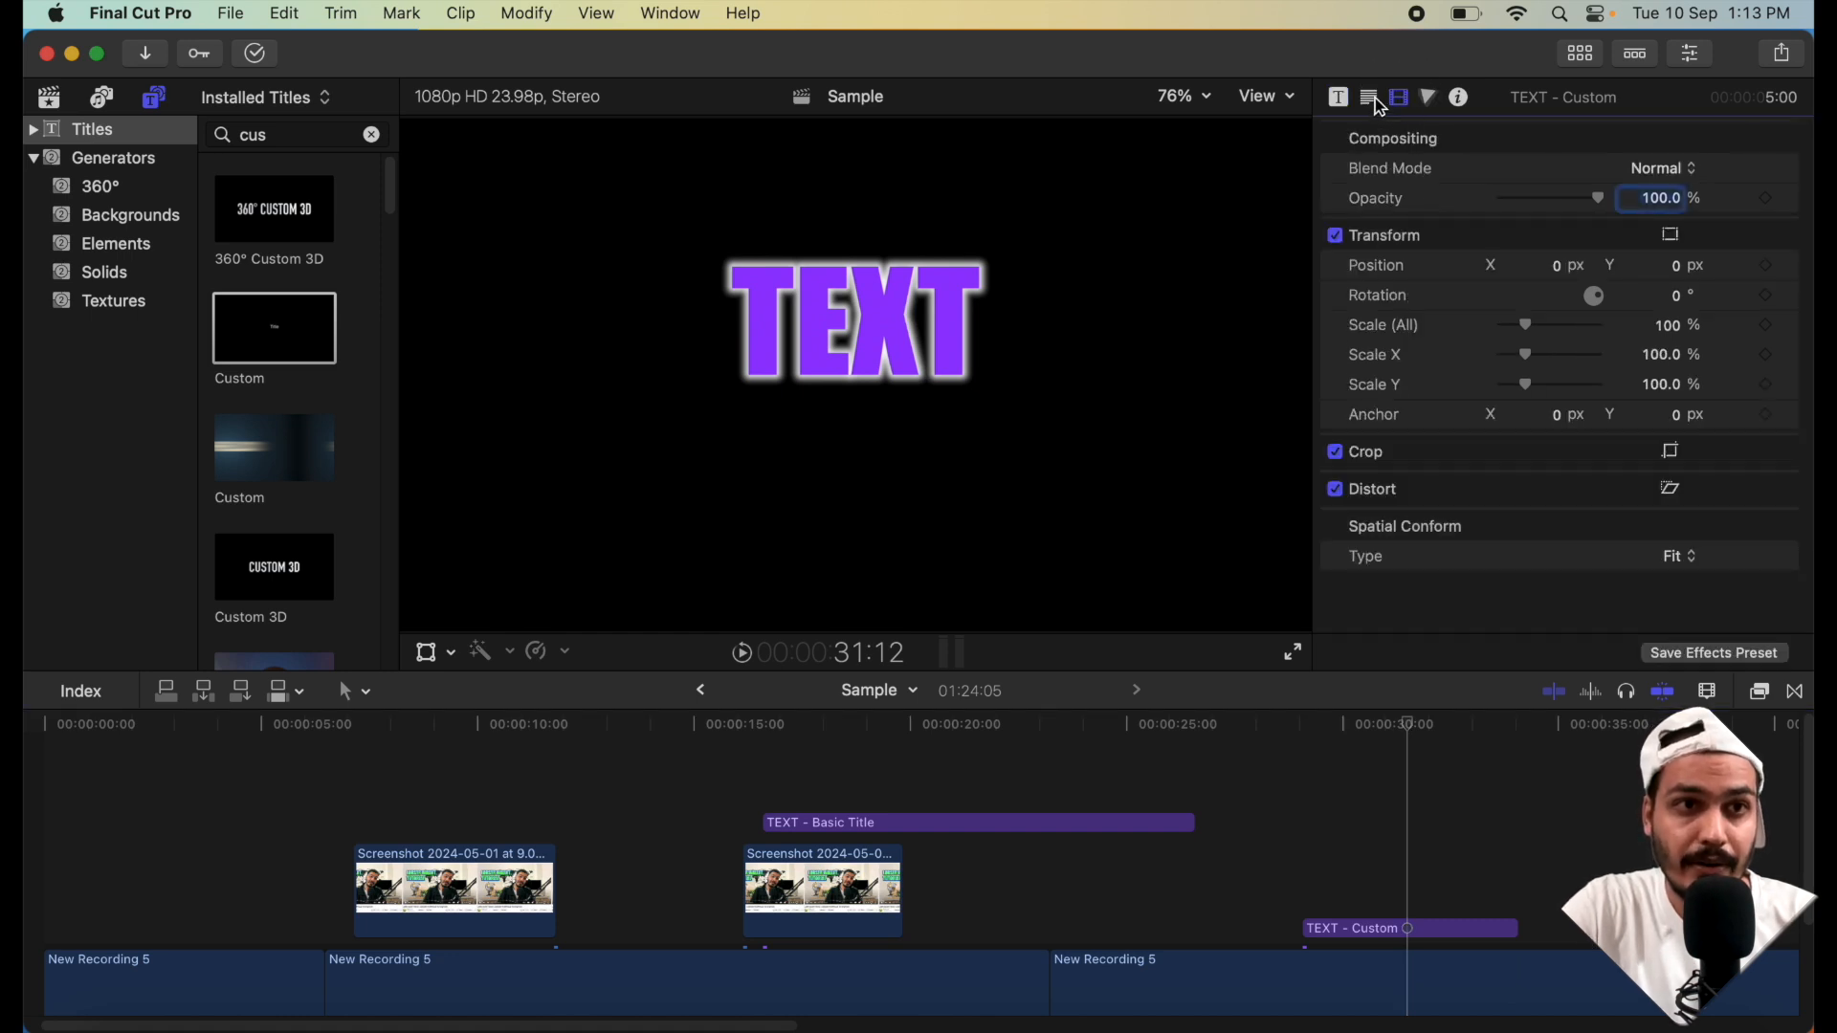
left_click(1369, 97)
left_click(1397, 97)
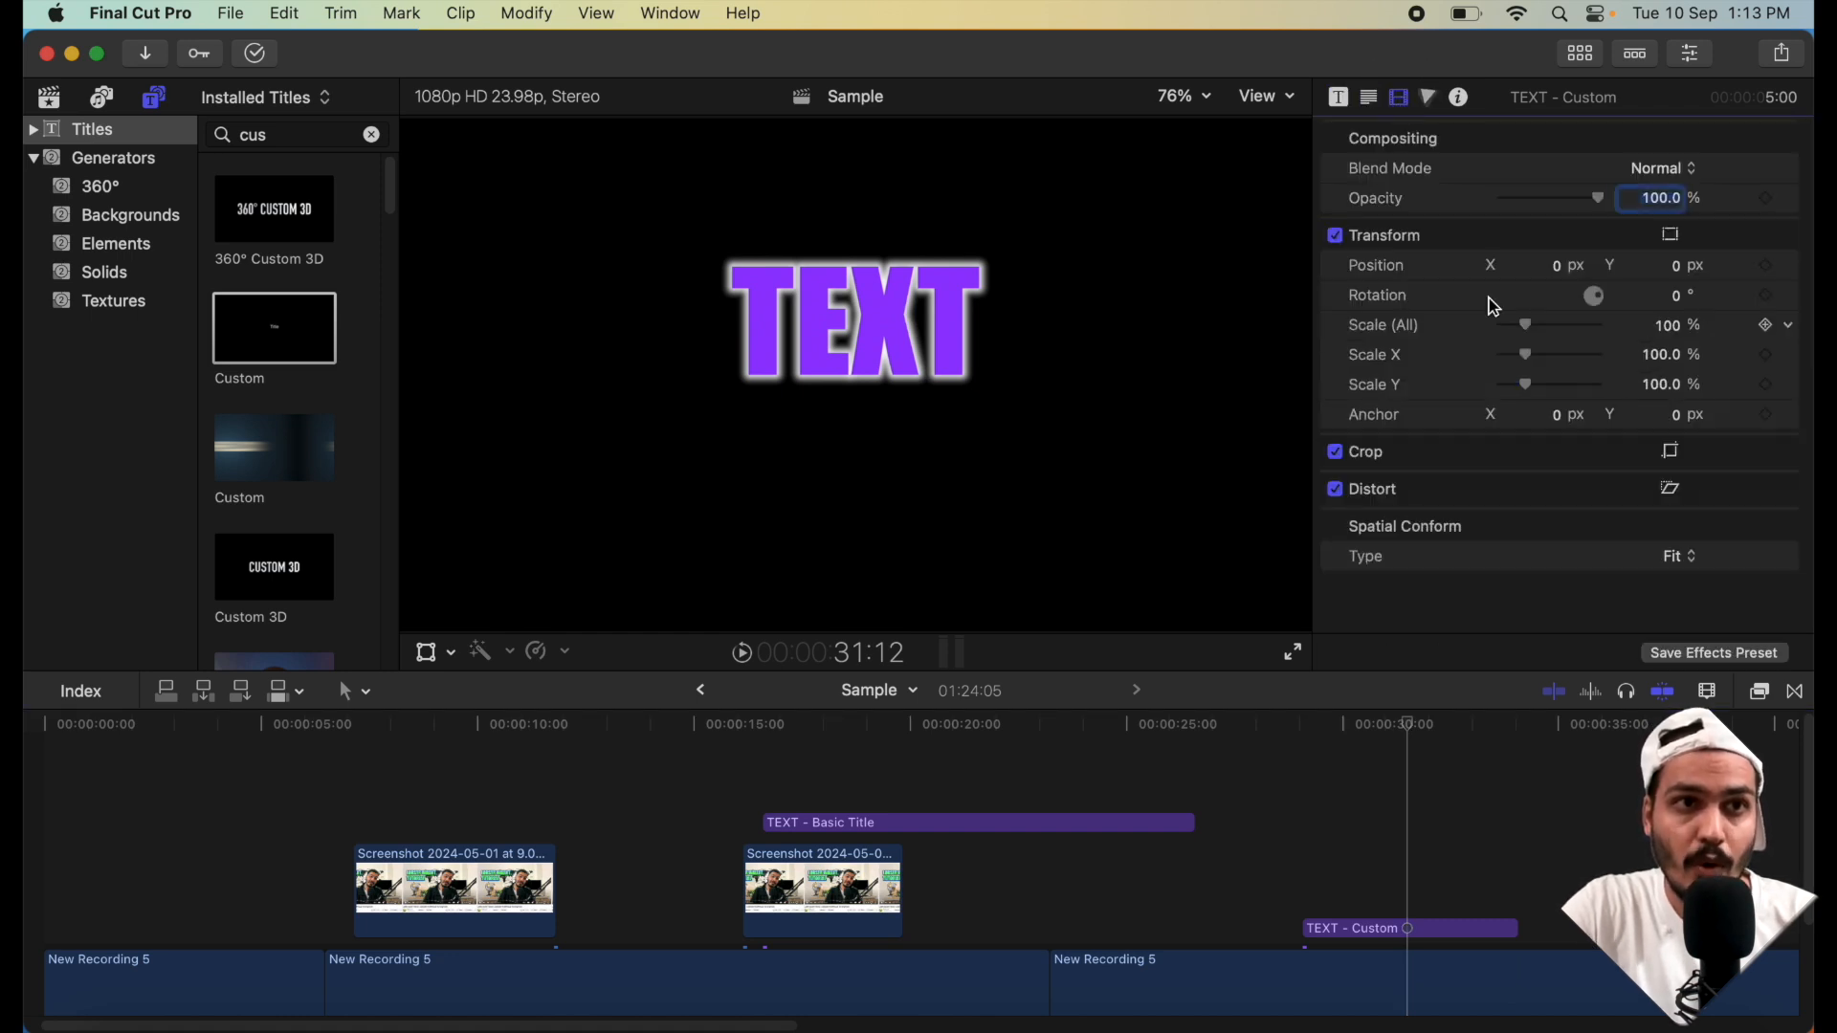
left_click_drag(1598, 202, 1572, 209)
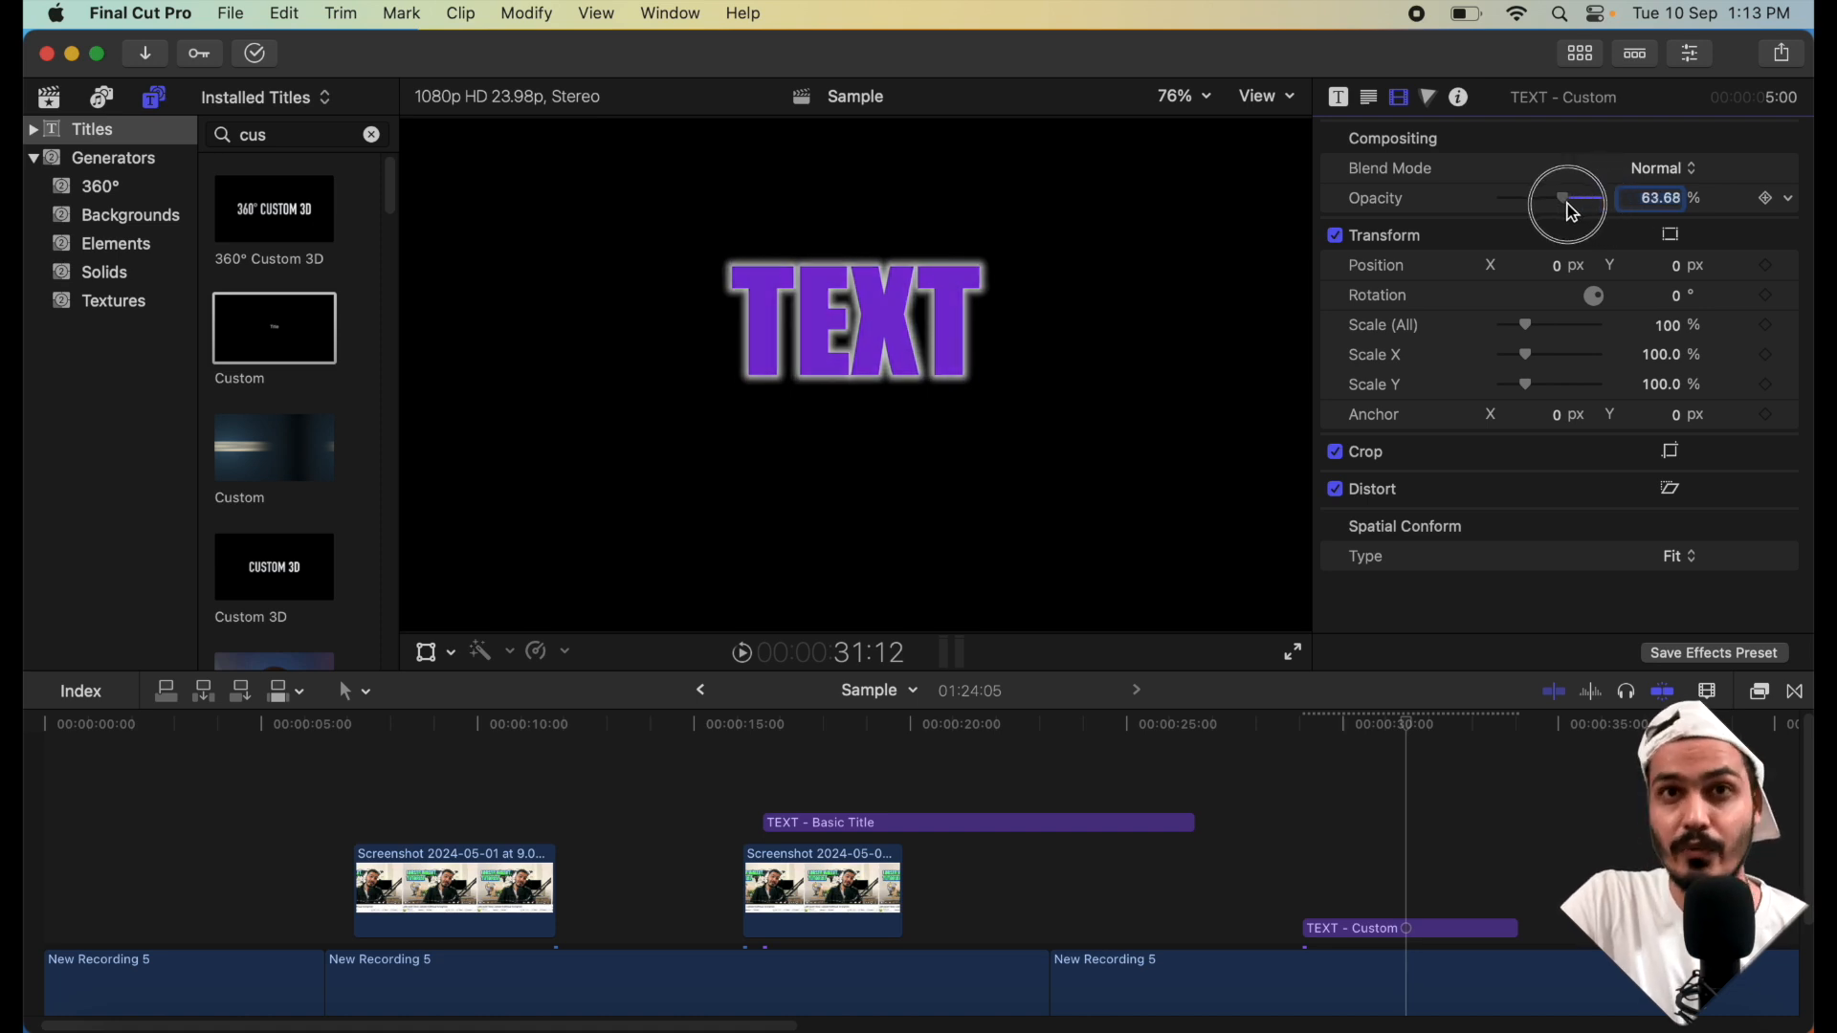
left_click_drag(1572, 210, 1561, 204)
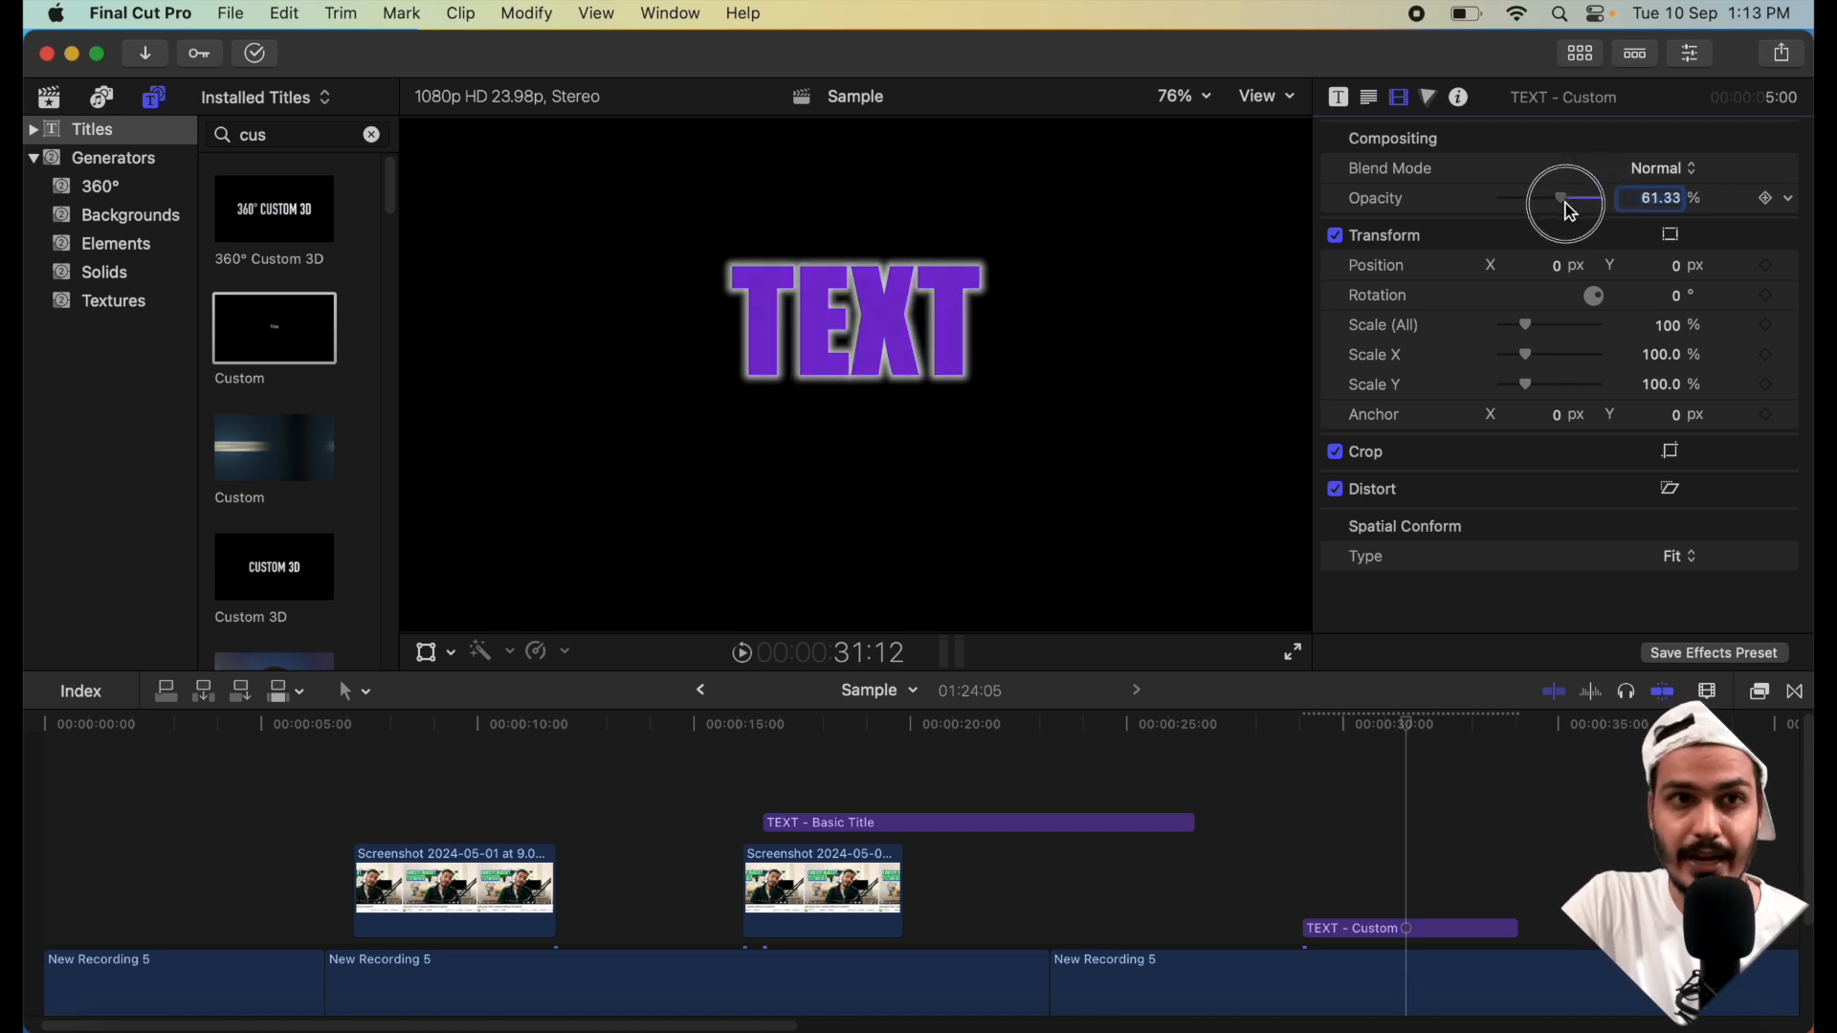
- Move the Custom title clip over the second screenshot clip, beneath the Basic Title
left_click_drag(1352, 940, 894, 802)
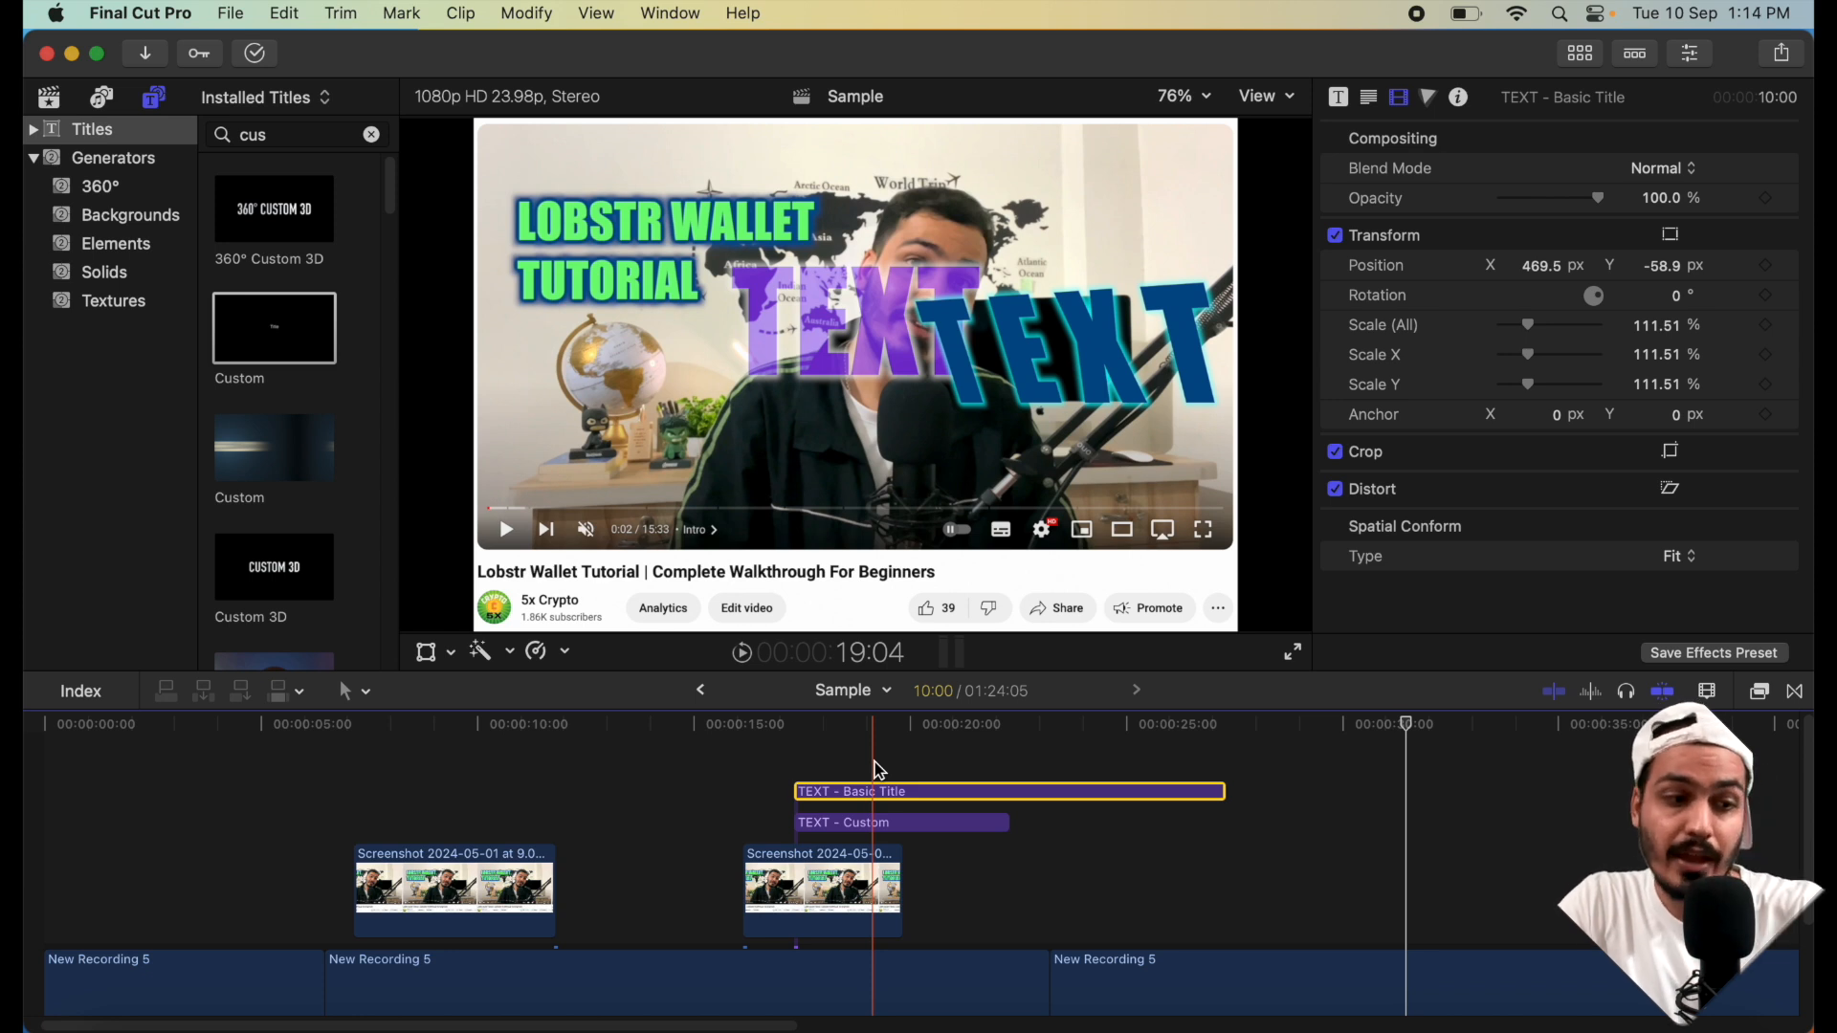
- Toggle the Basic Title clip off and on to compare the picture, and leave the clip disabled
key("v")
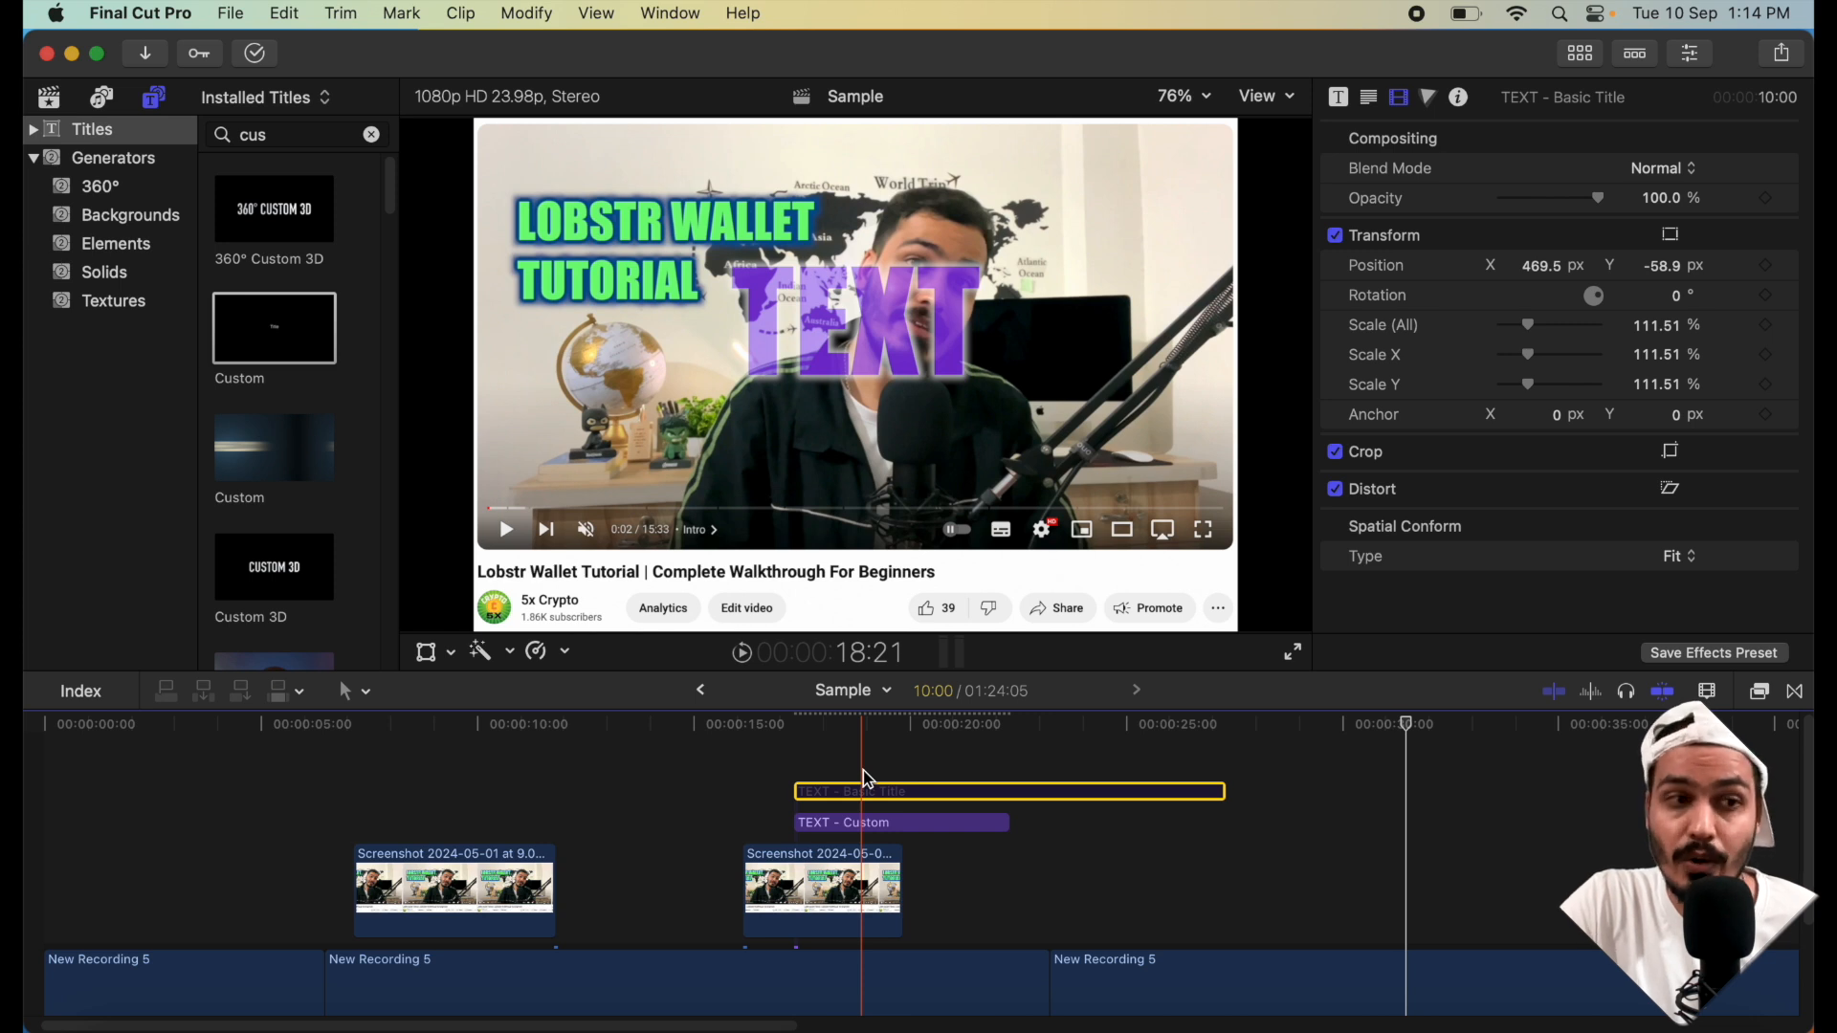
key("v")
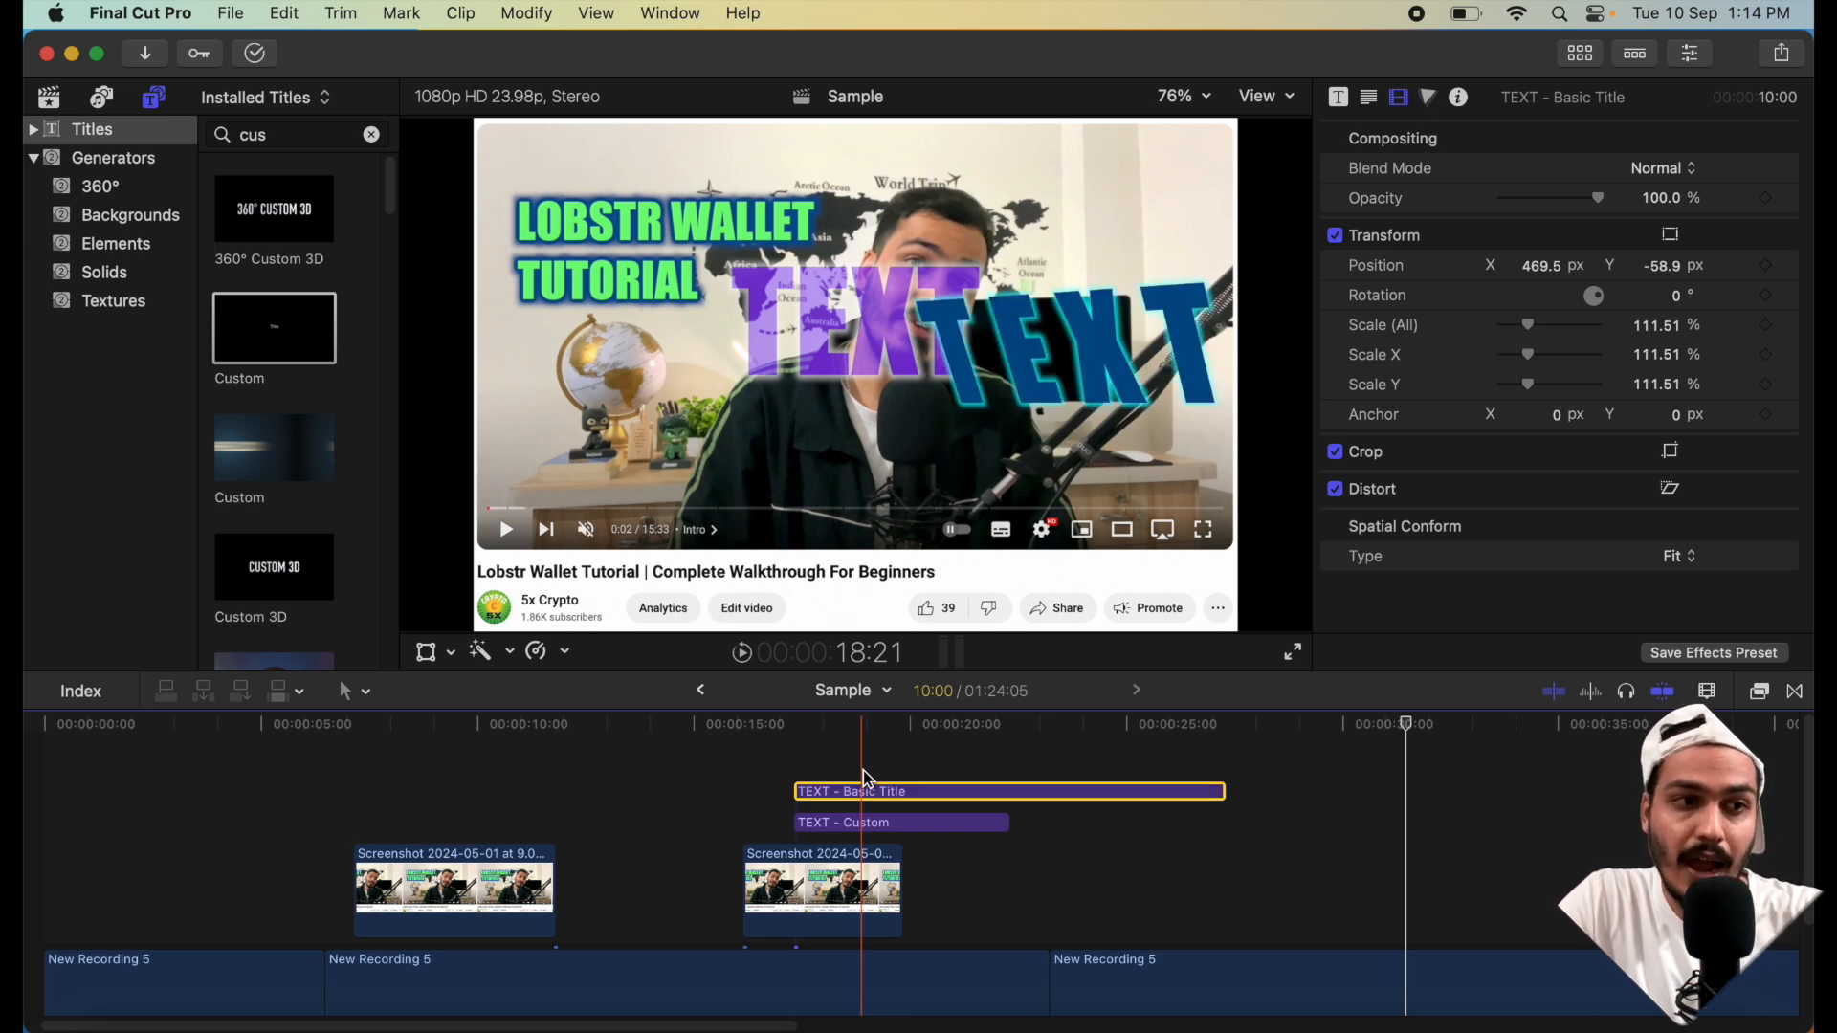
key("v")
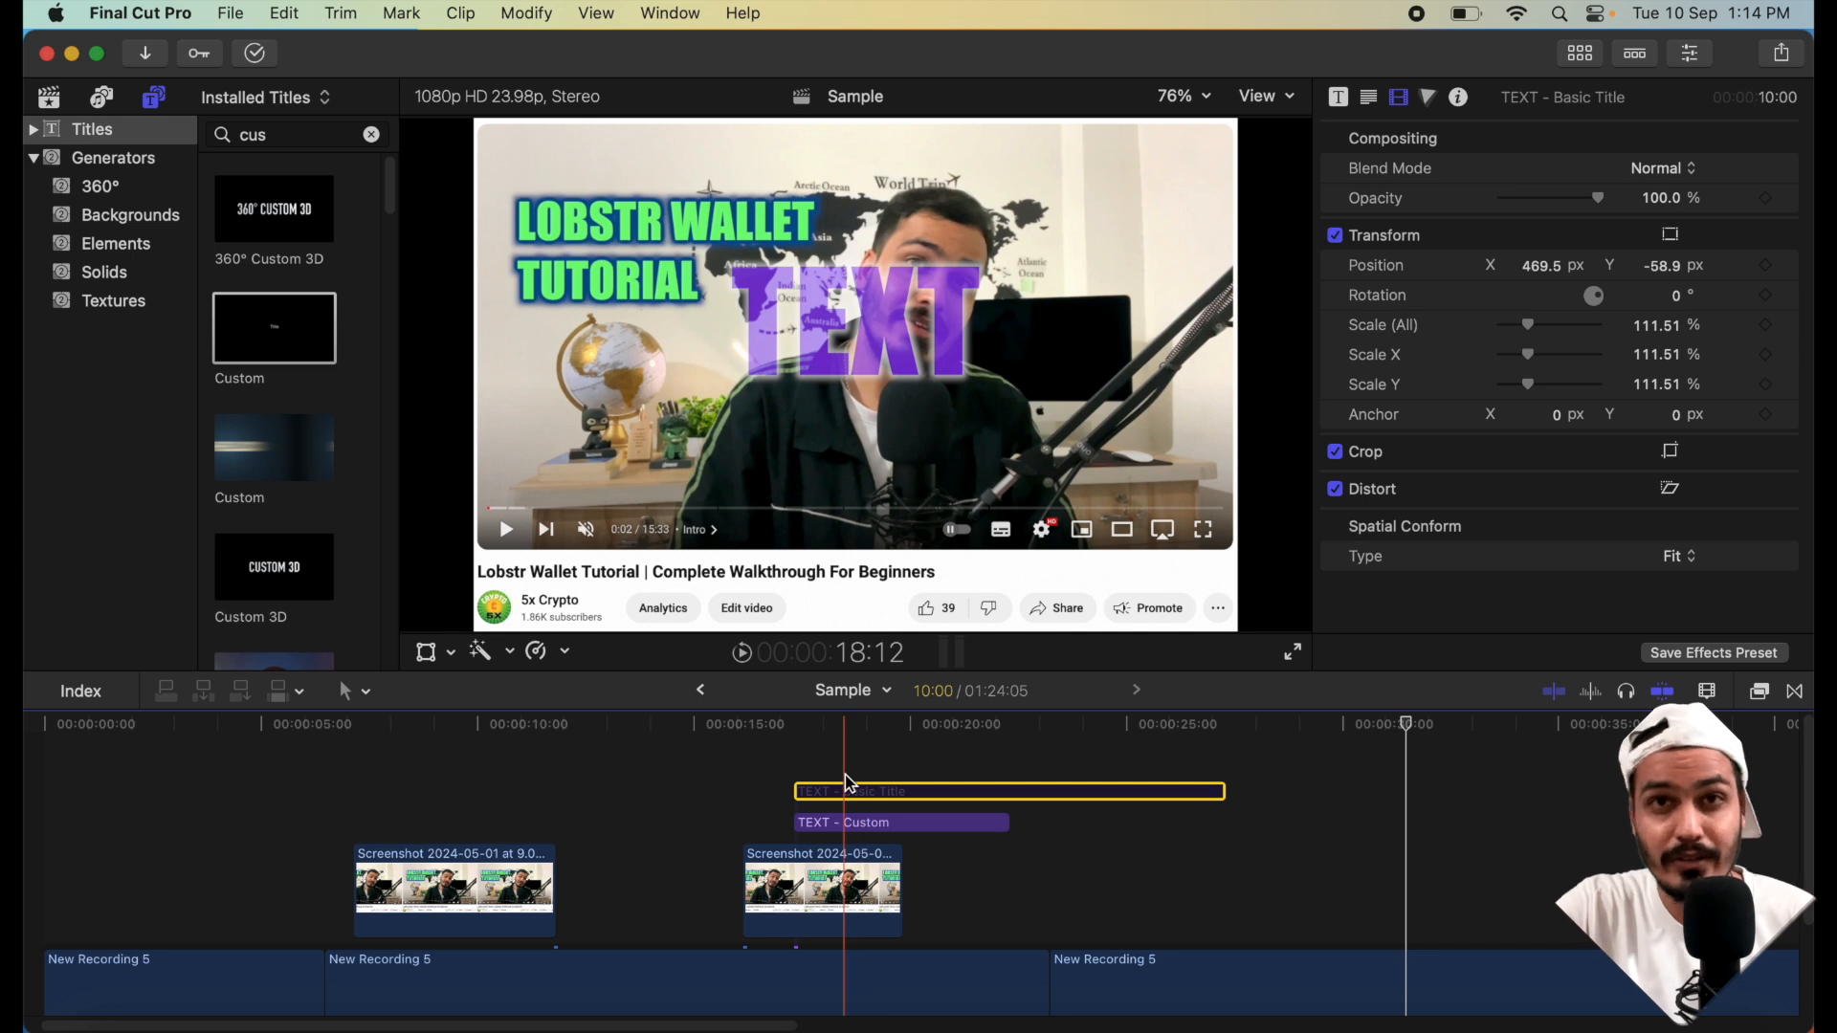
- Lower the Custom title's compositing opacity to about 46% with the playhead over the clip
left_click(834, 768)
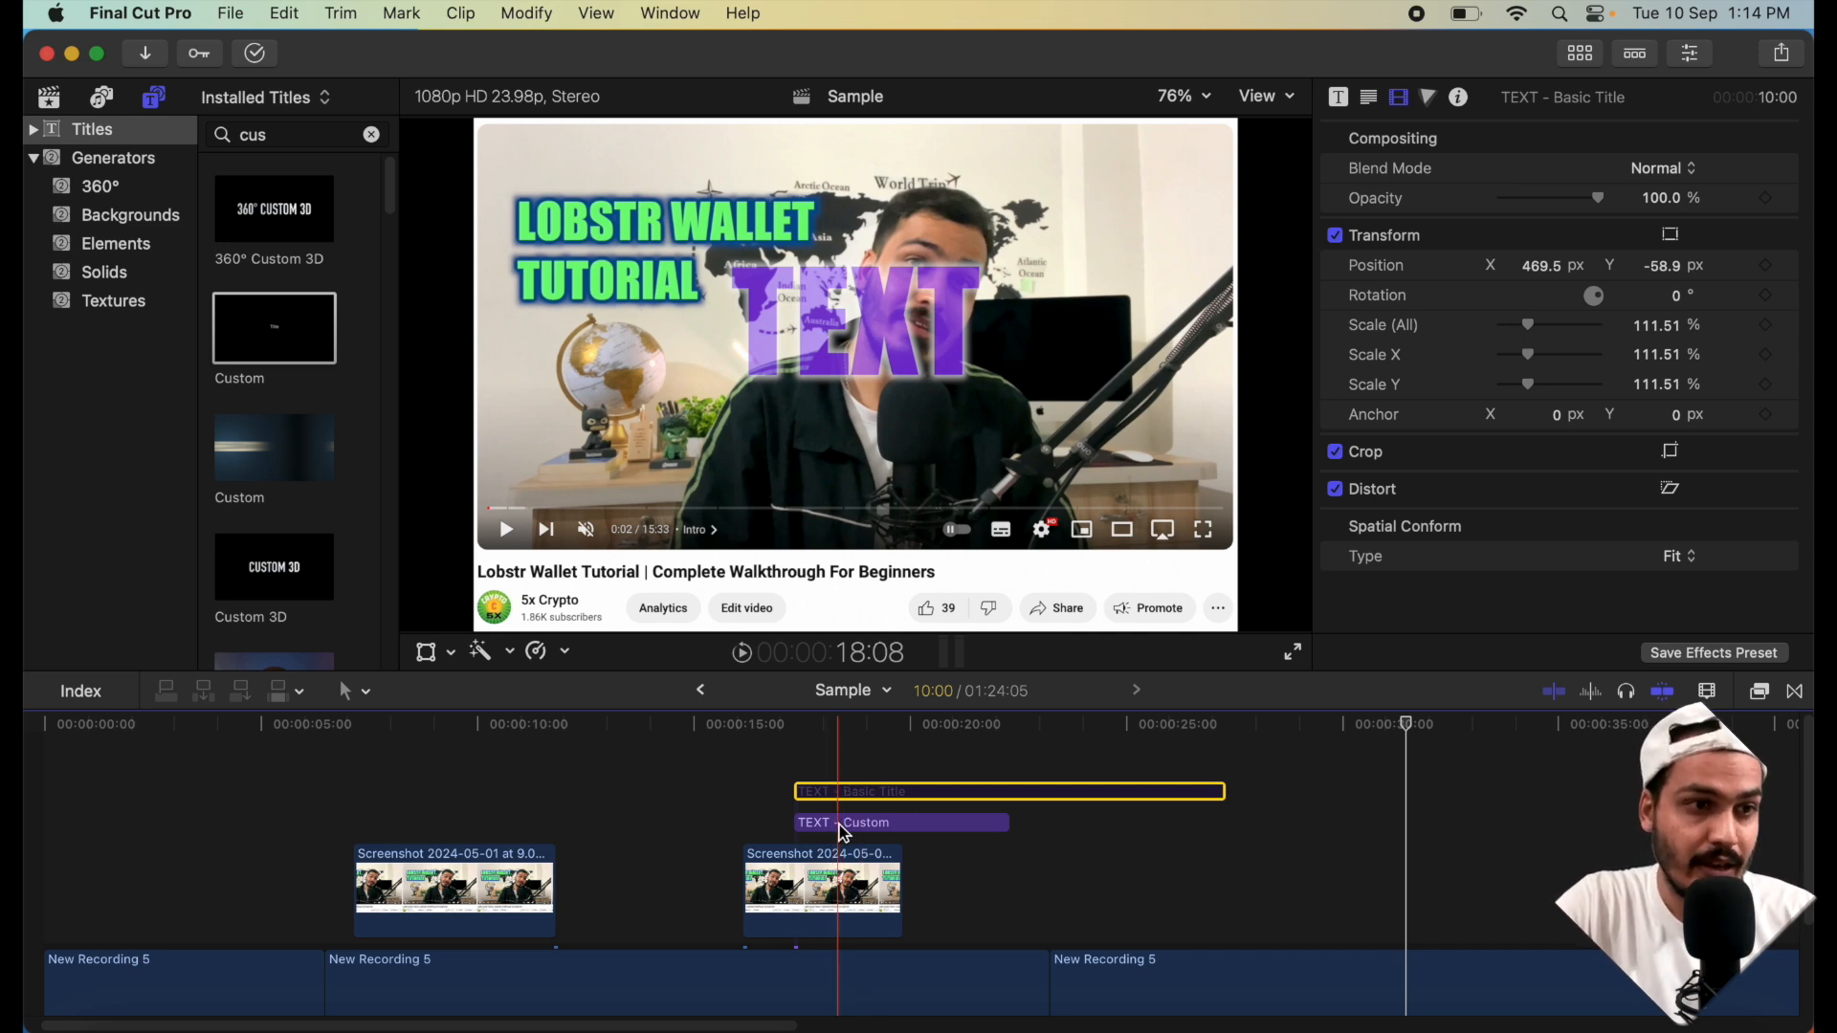
left_click(840, 830)
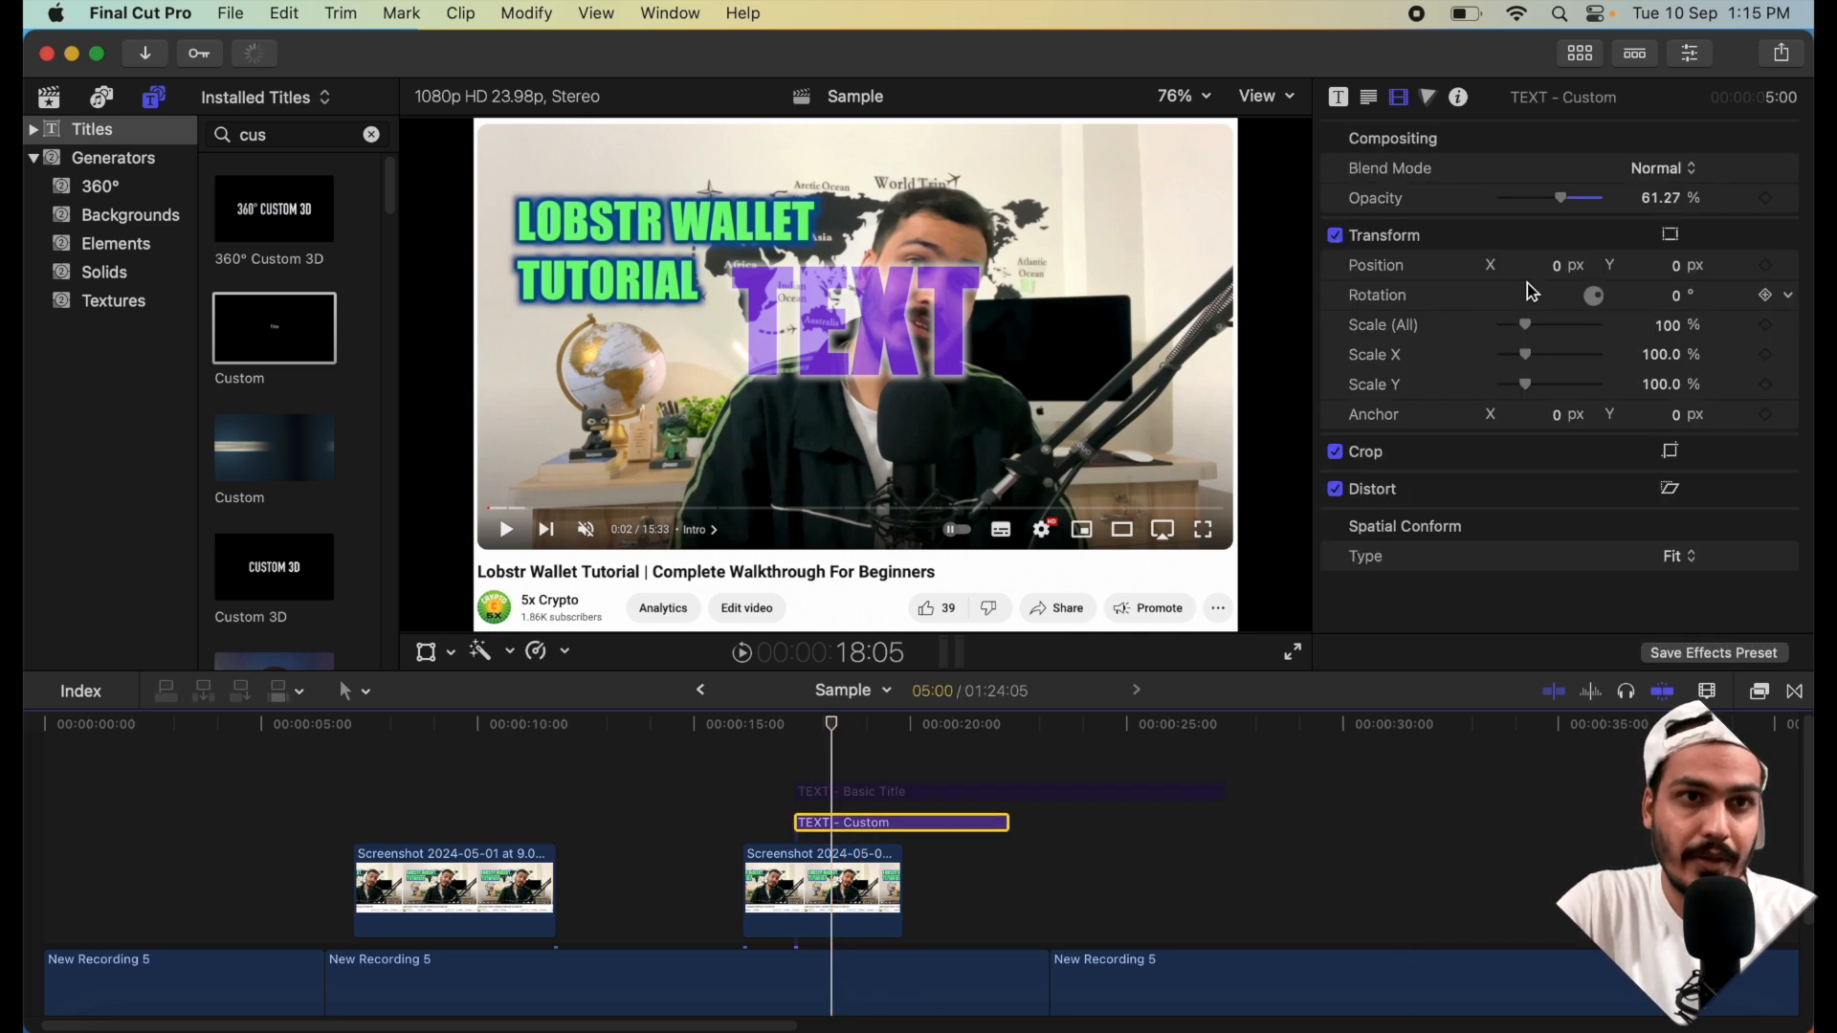
mouse_move(1560, 198)
left_mouse_down()
mouse_move(1502, 210)
mouse_move(1555, 219)
left_mouse_up()
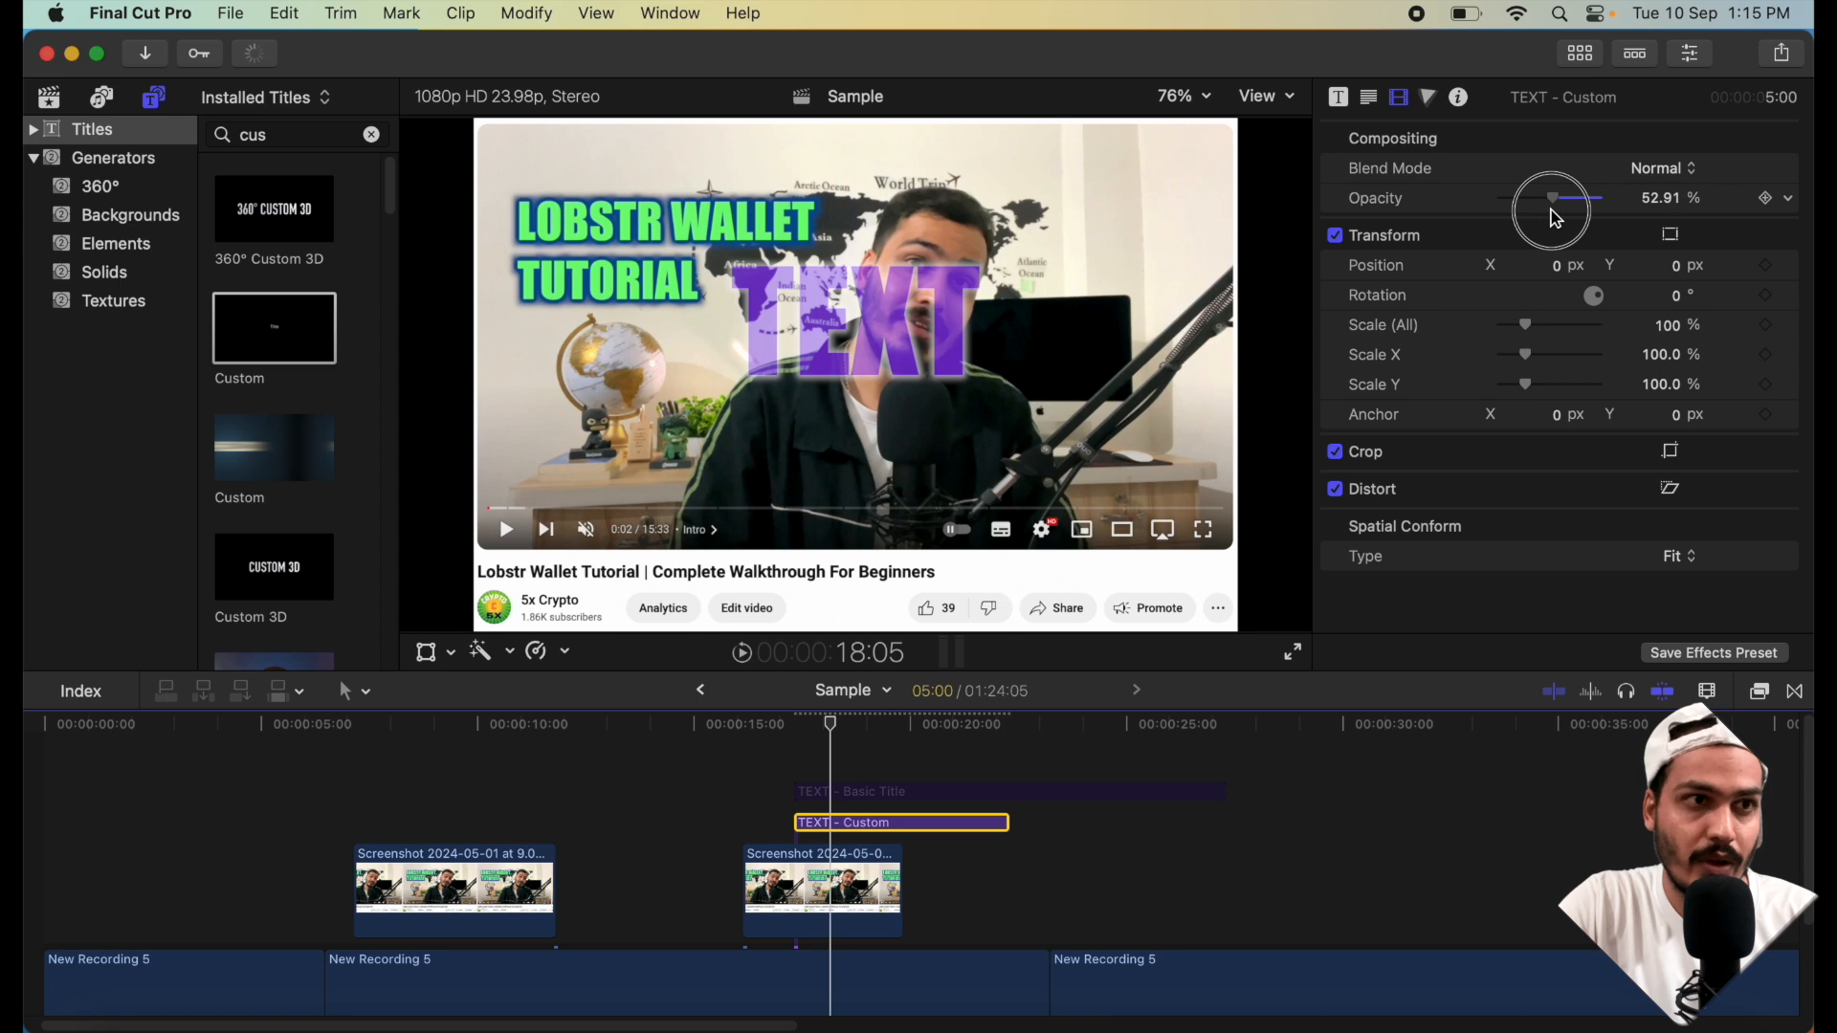
- Scale the Custom title to about 26%, place it on the dark monitor behind the presenter, and set its opacity to 100%
left_click_drag(387, 120, 600, 241)
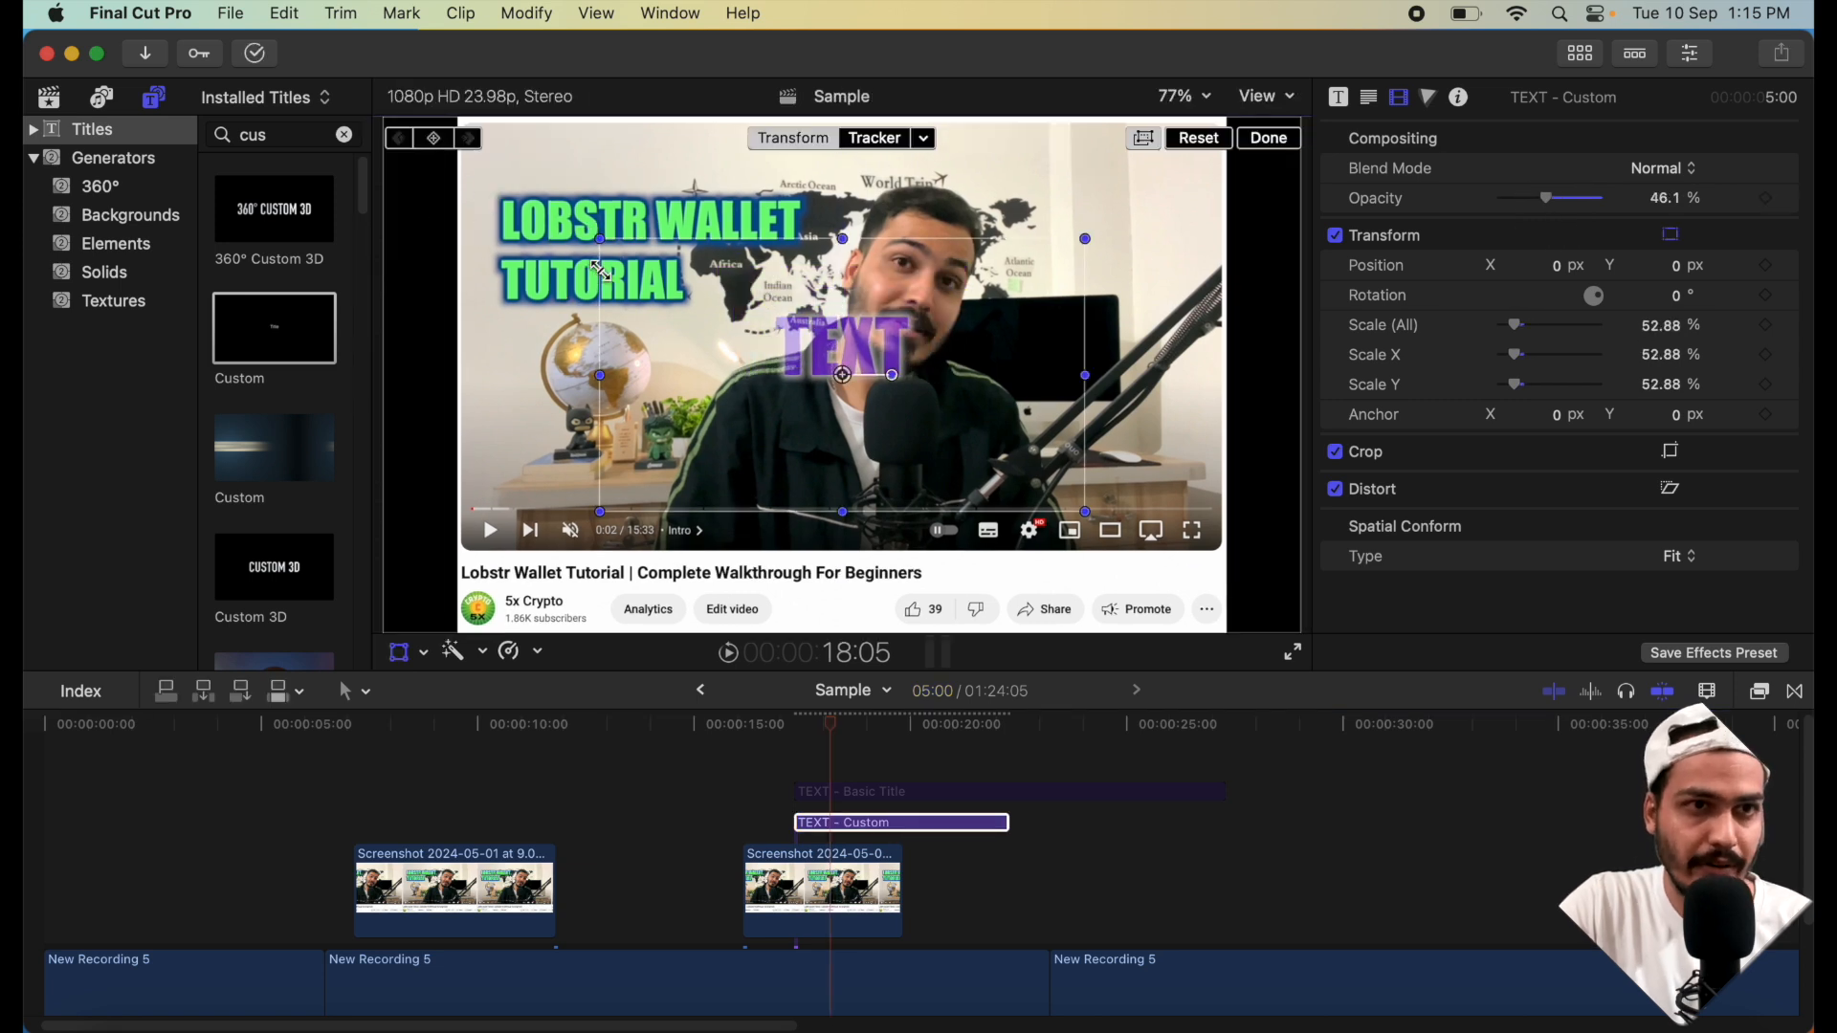
left_click_drag(758, 354, 975, 352)
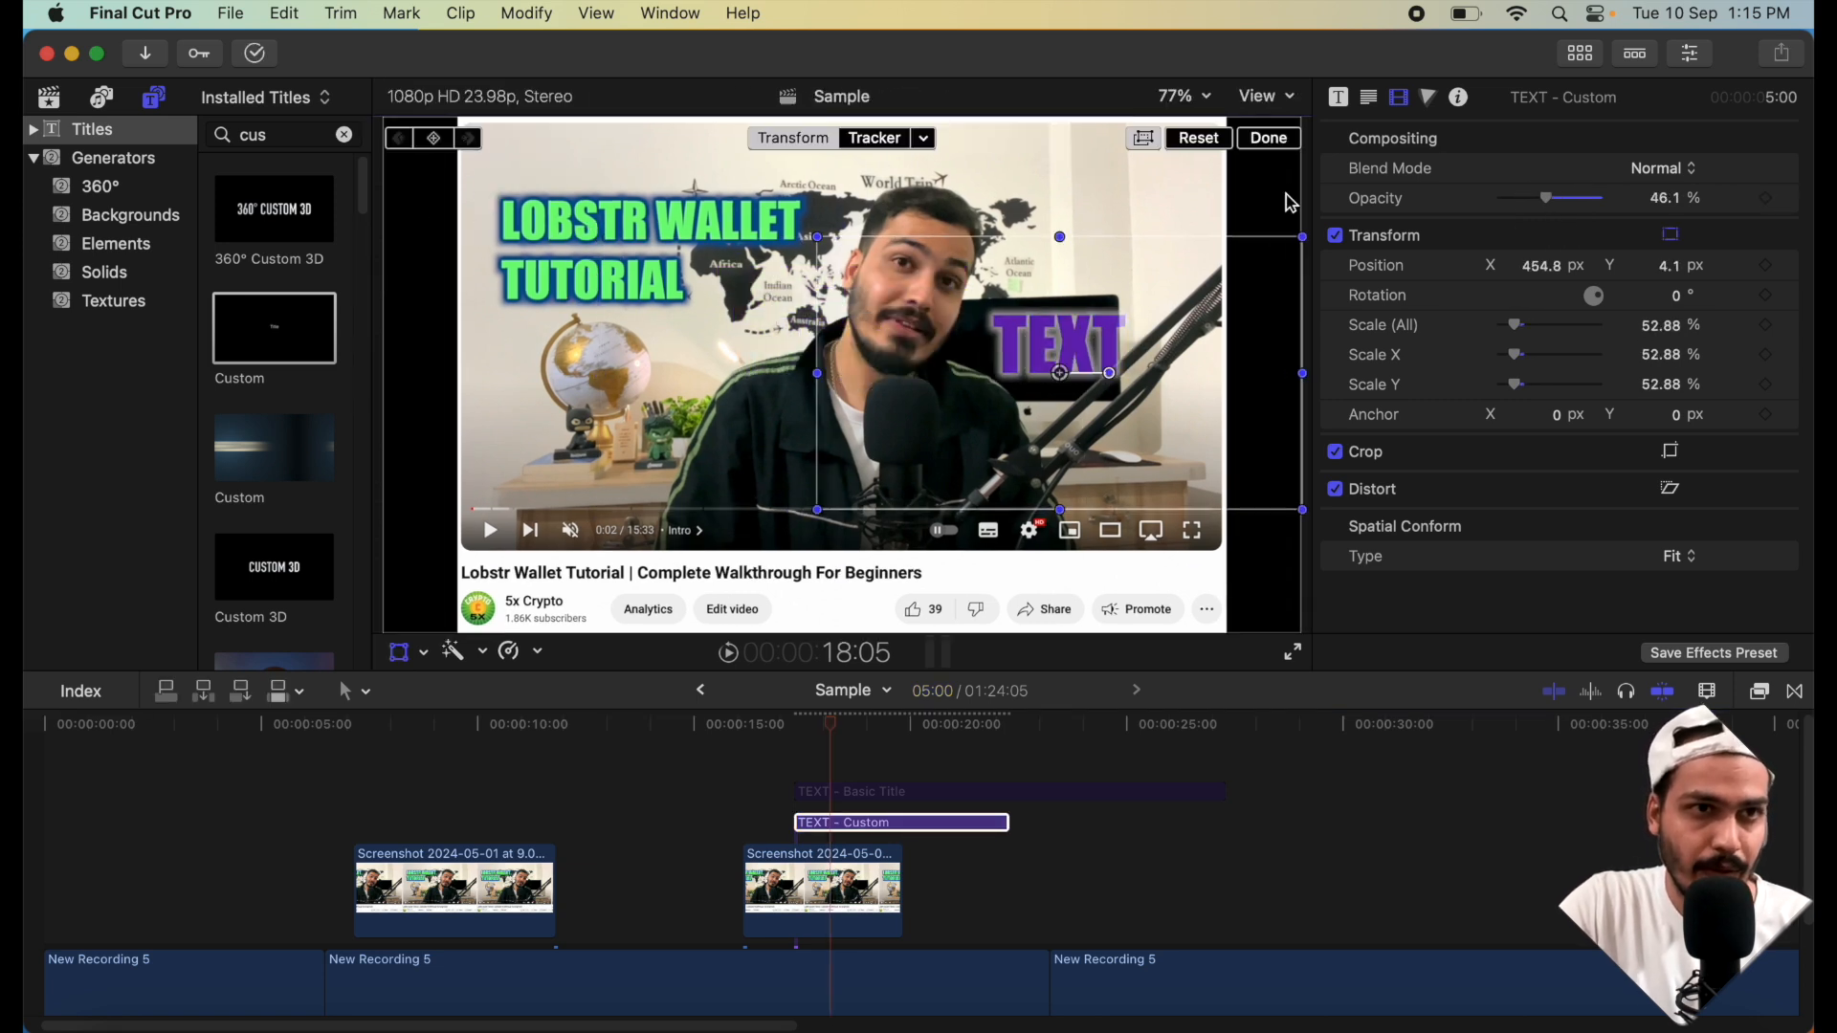
left_click_drag(1297, 232, 1245, 260)
left_click_drag(1153, 343, 1103, 369)
left_click_drag(1242, 468, 1118, 365)
left_click(1262, 139)
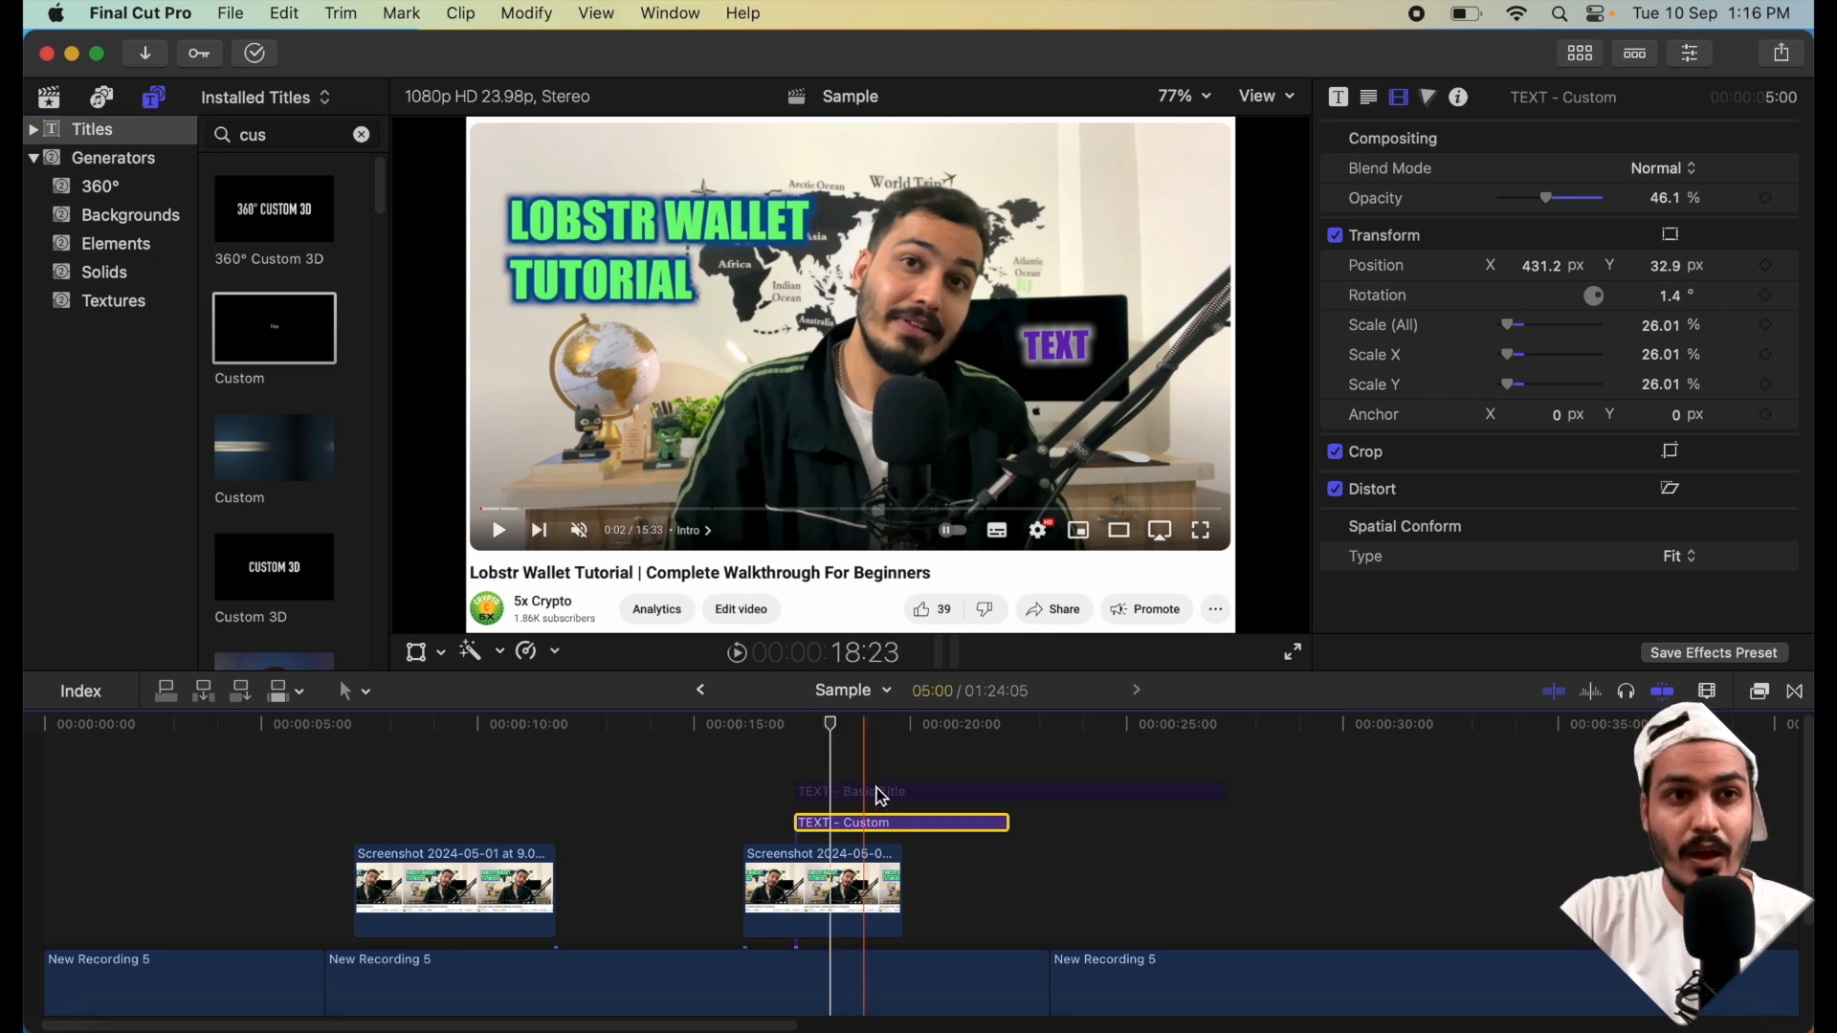
left_click_drag(1549, 206, 1661, 204)
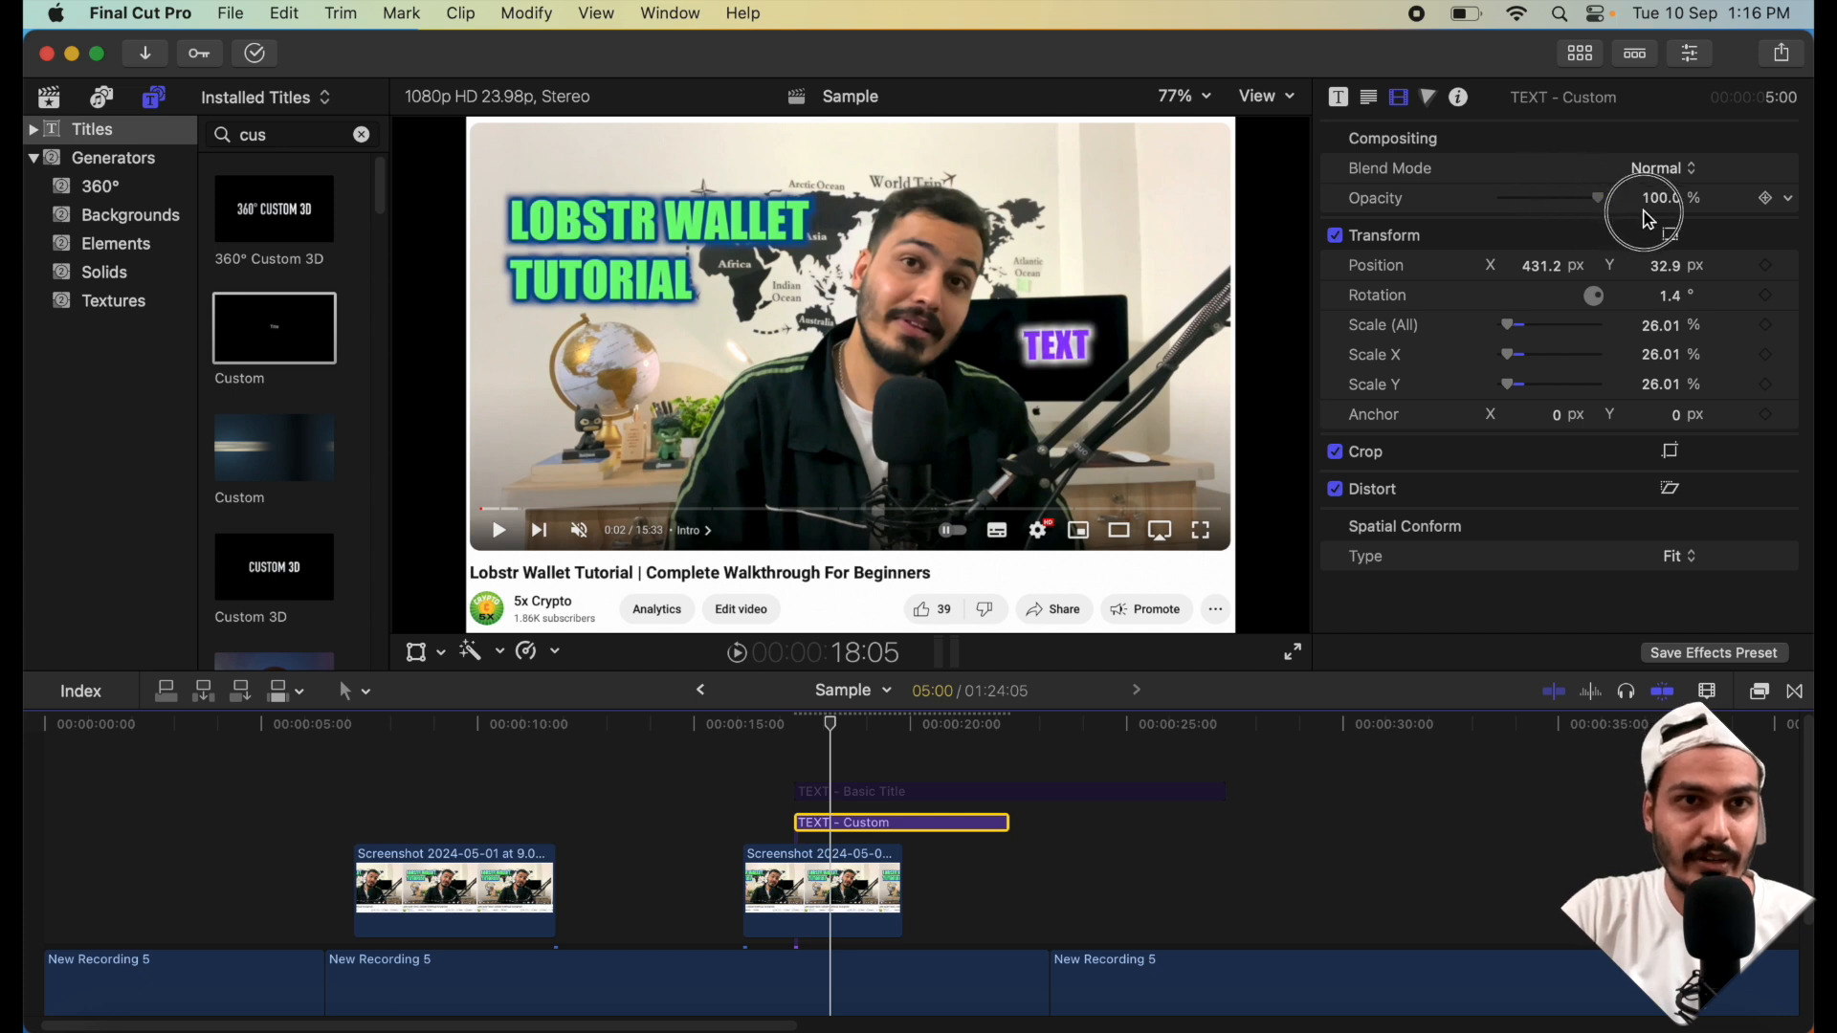
- Remove the Custom title's entrance animation and play the title back from the start of its clip
left_click(797, 746)
key("super+equal")
key("super+equal")
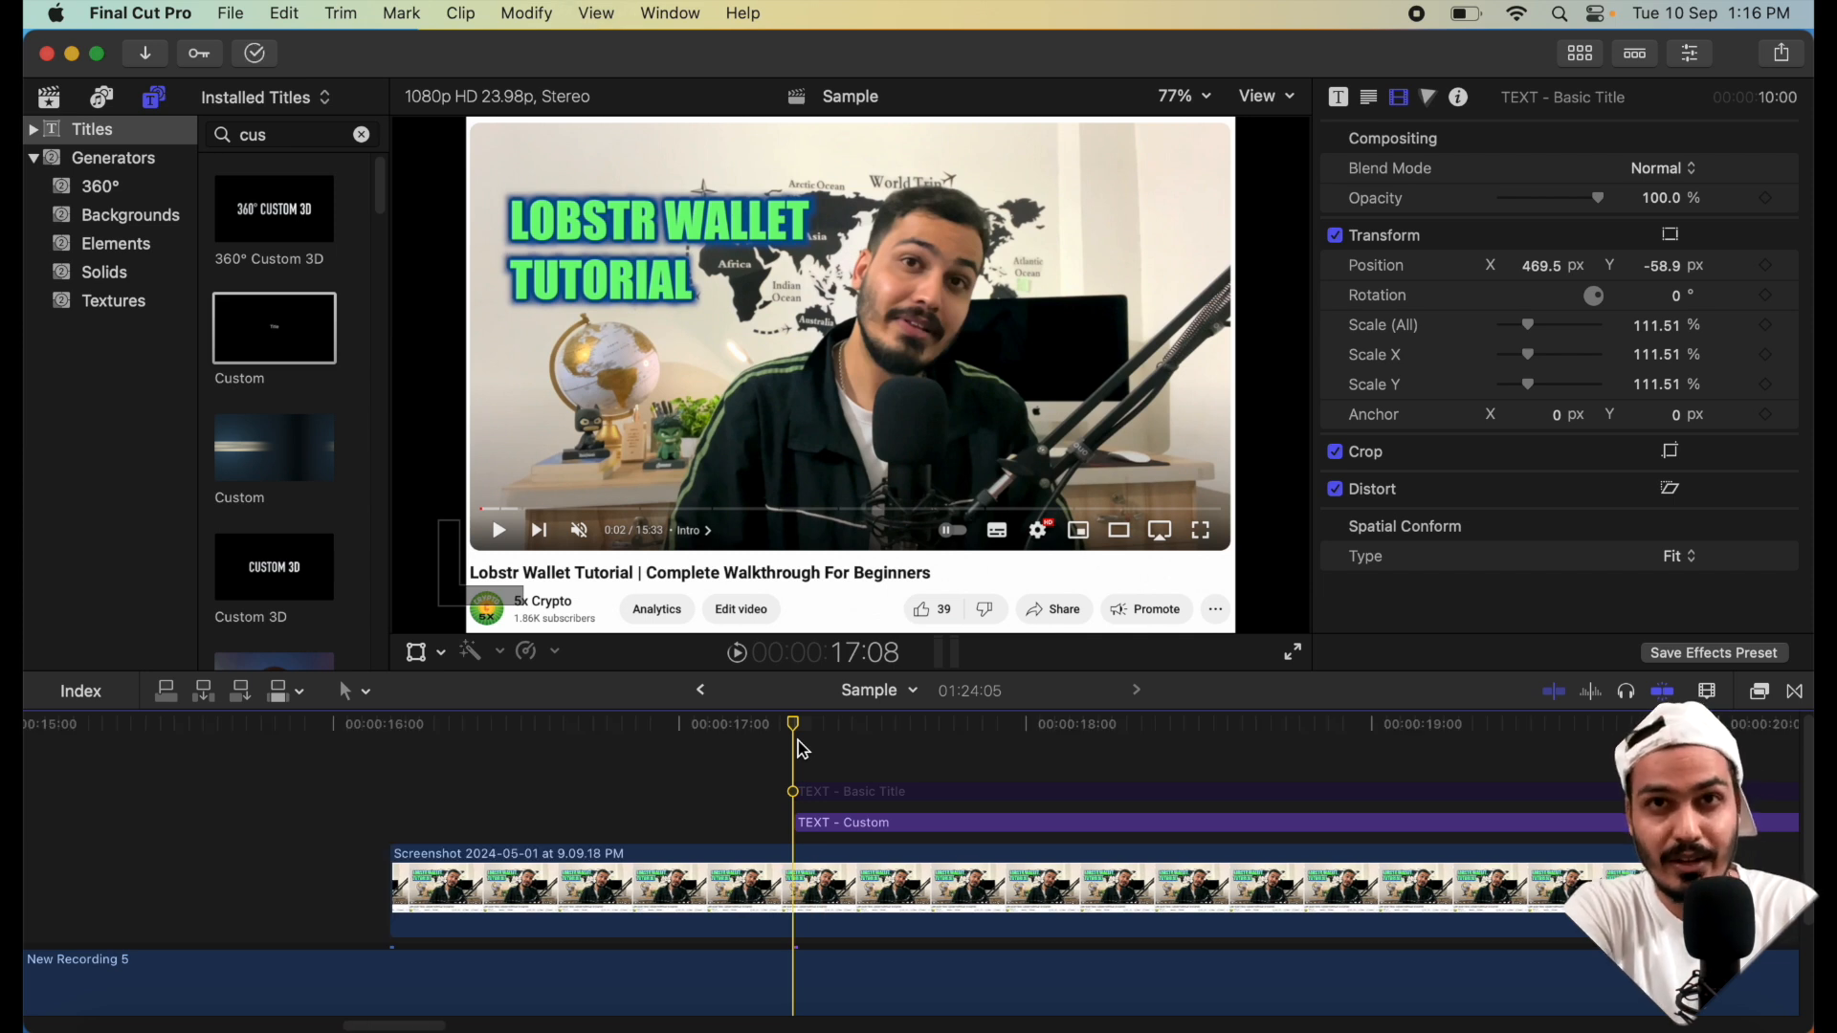
key("super+minus")
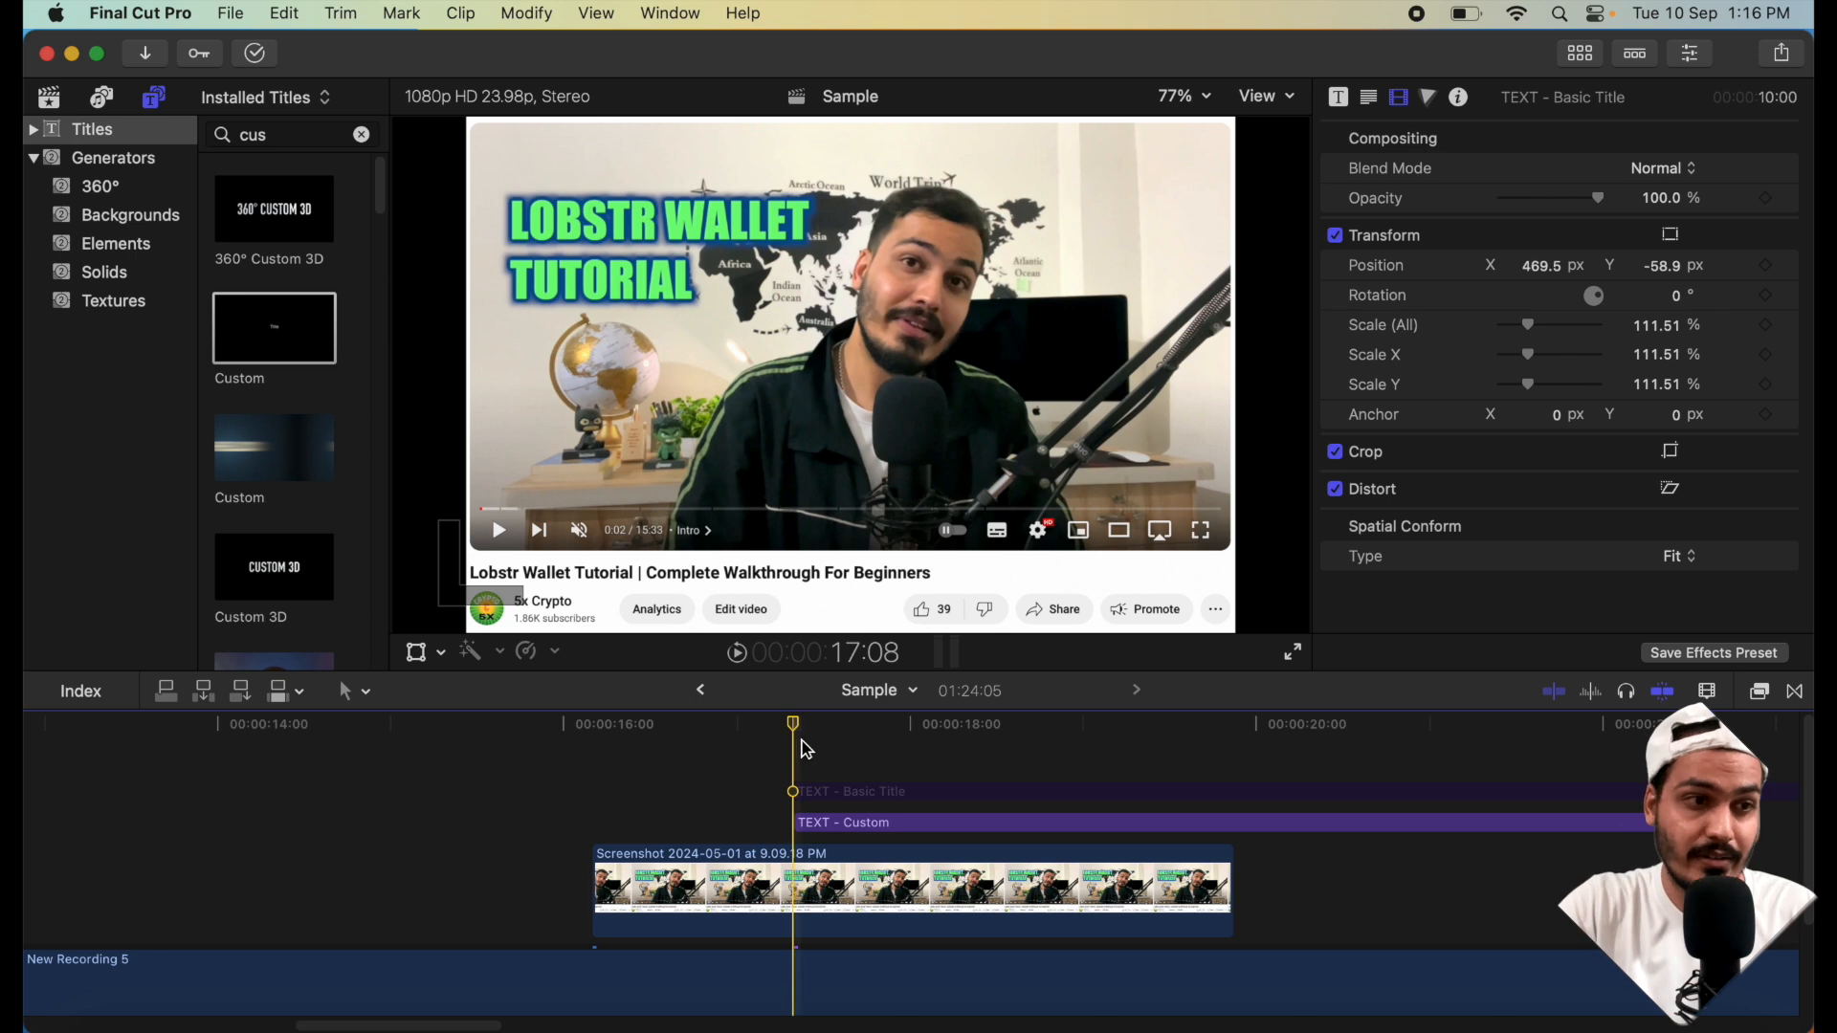
left_click(832, 823)
left_click(1338, 97)
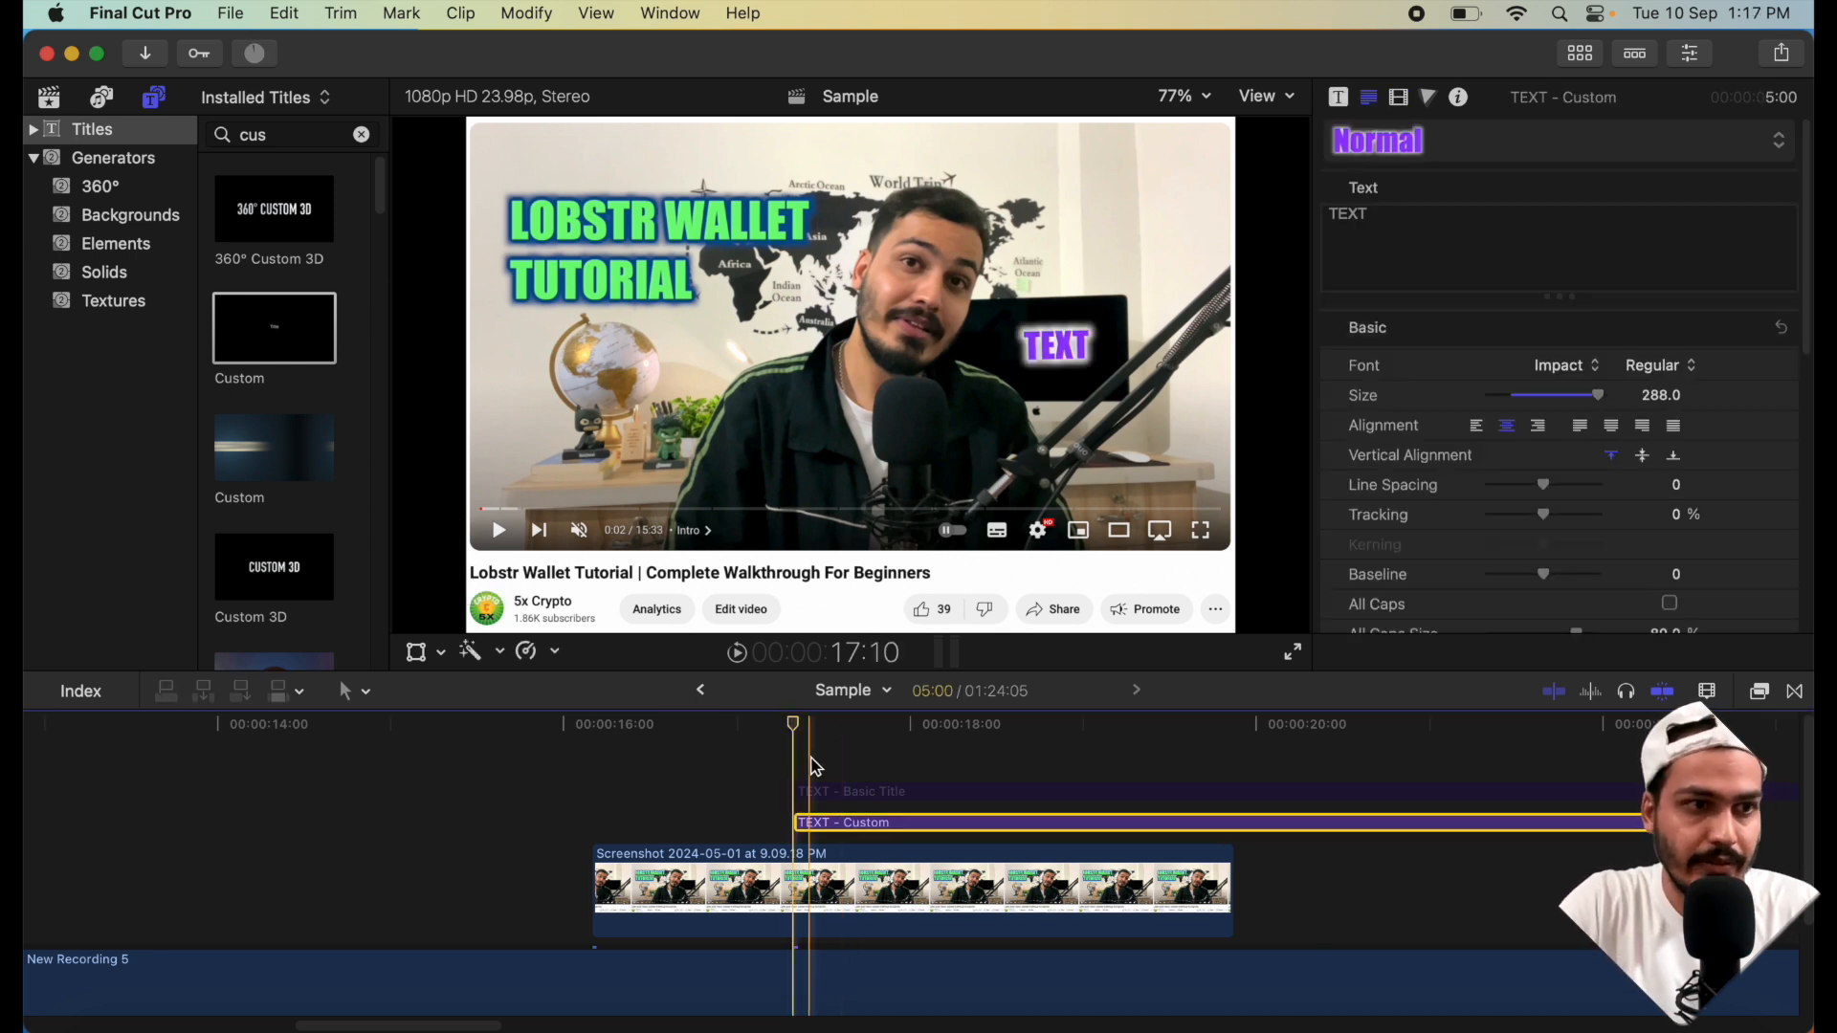
key("space")
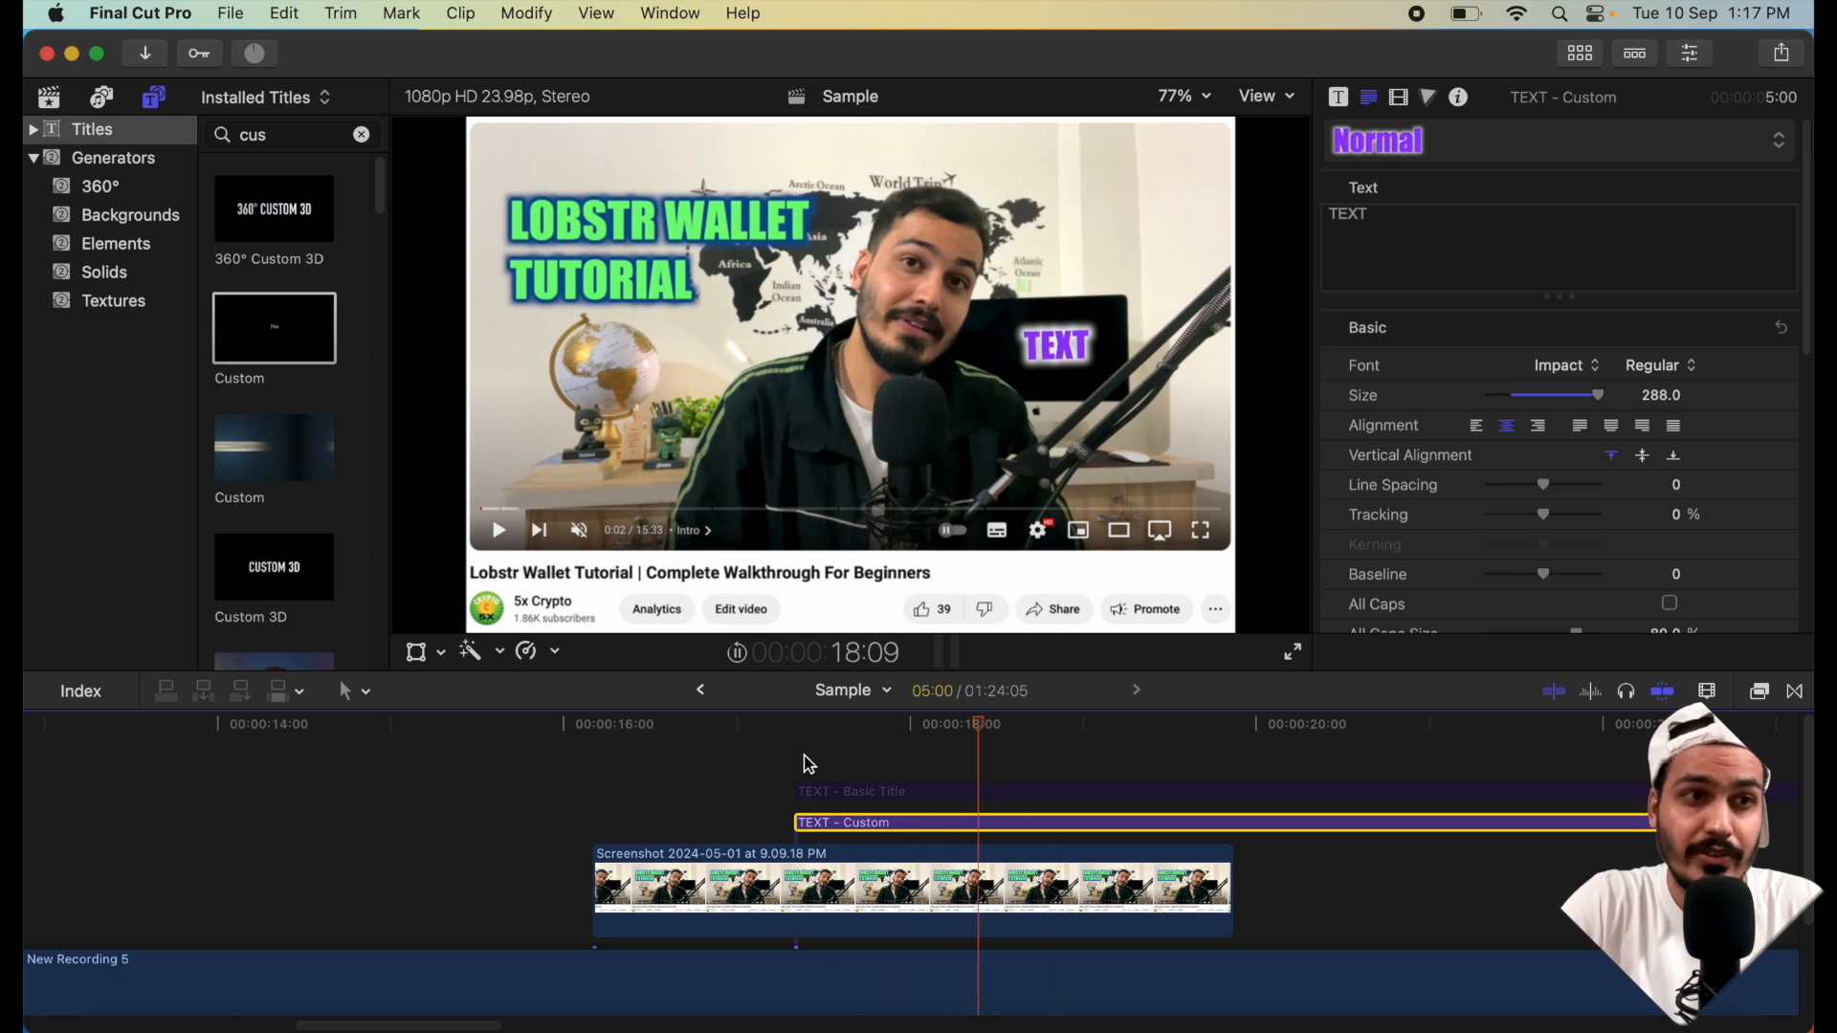
- Cut the Custom title clip five frames after its start, at 17:13
left_click(796, 756)
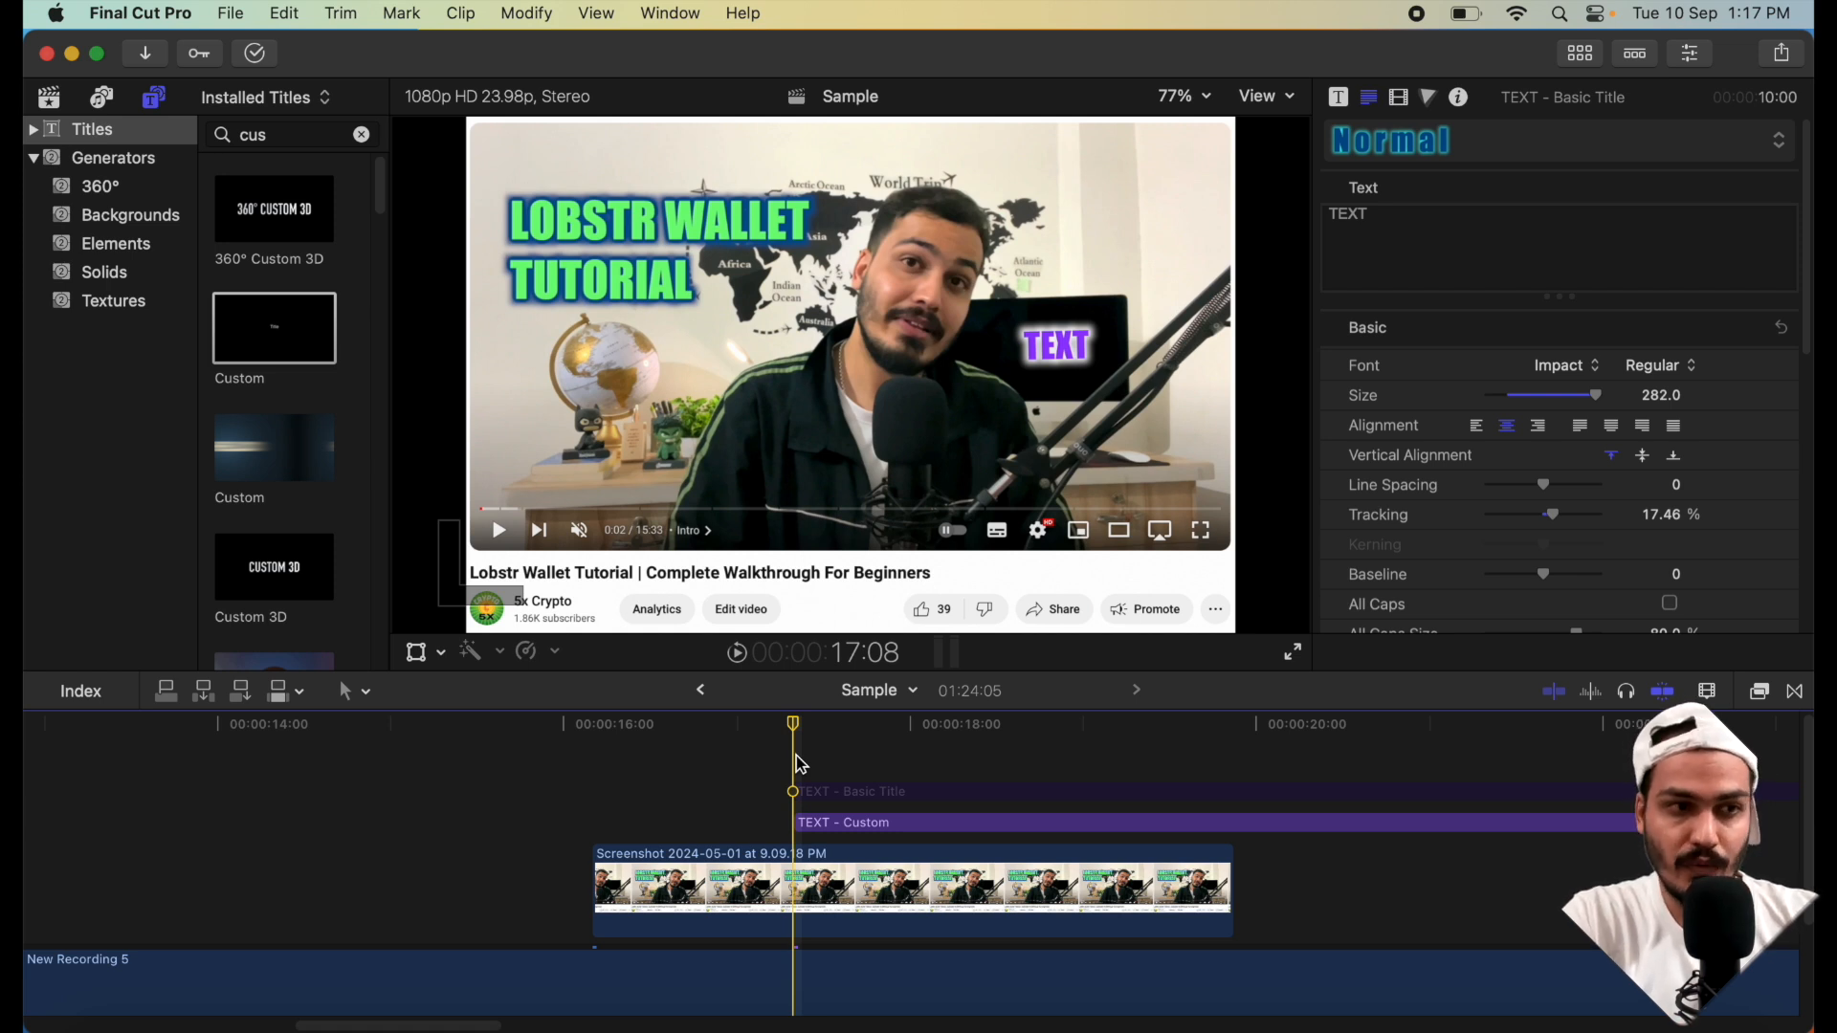
key("Right")
key("Right")
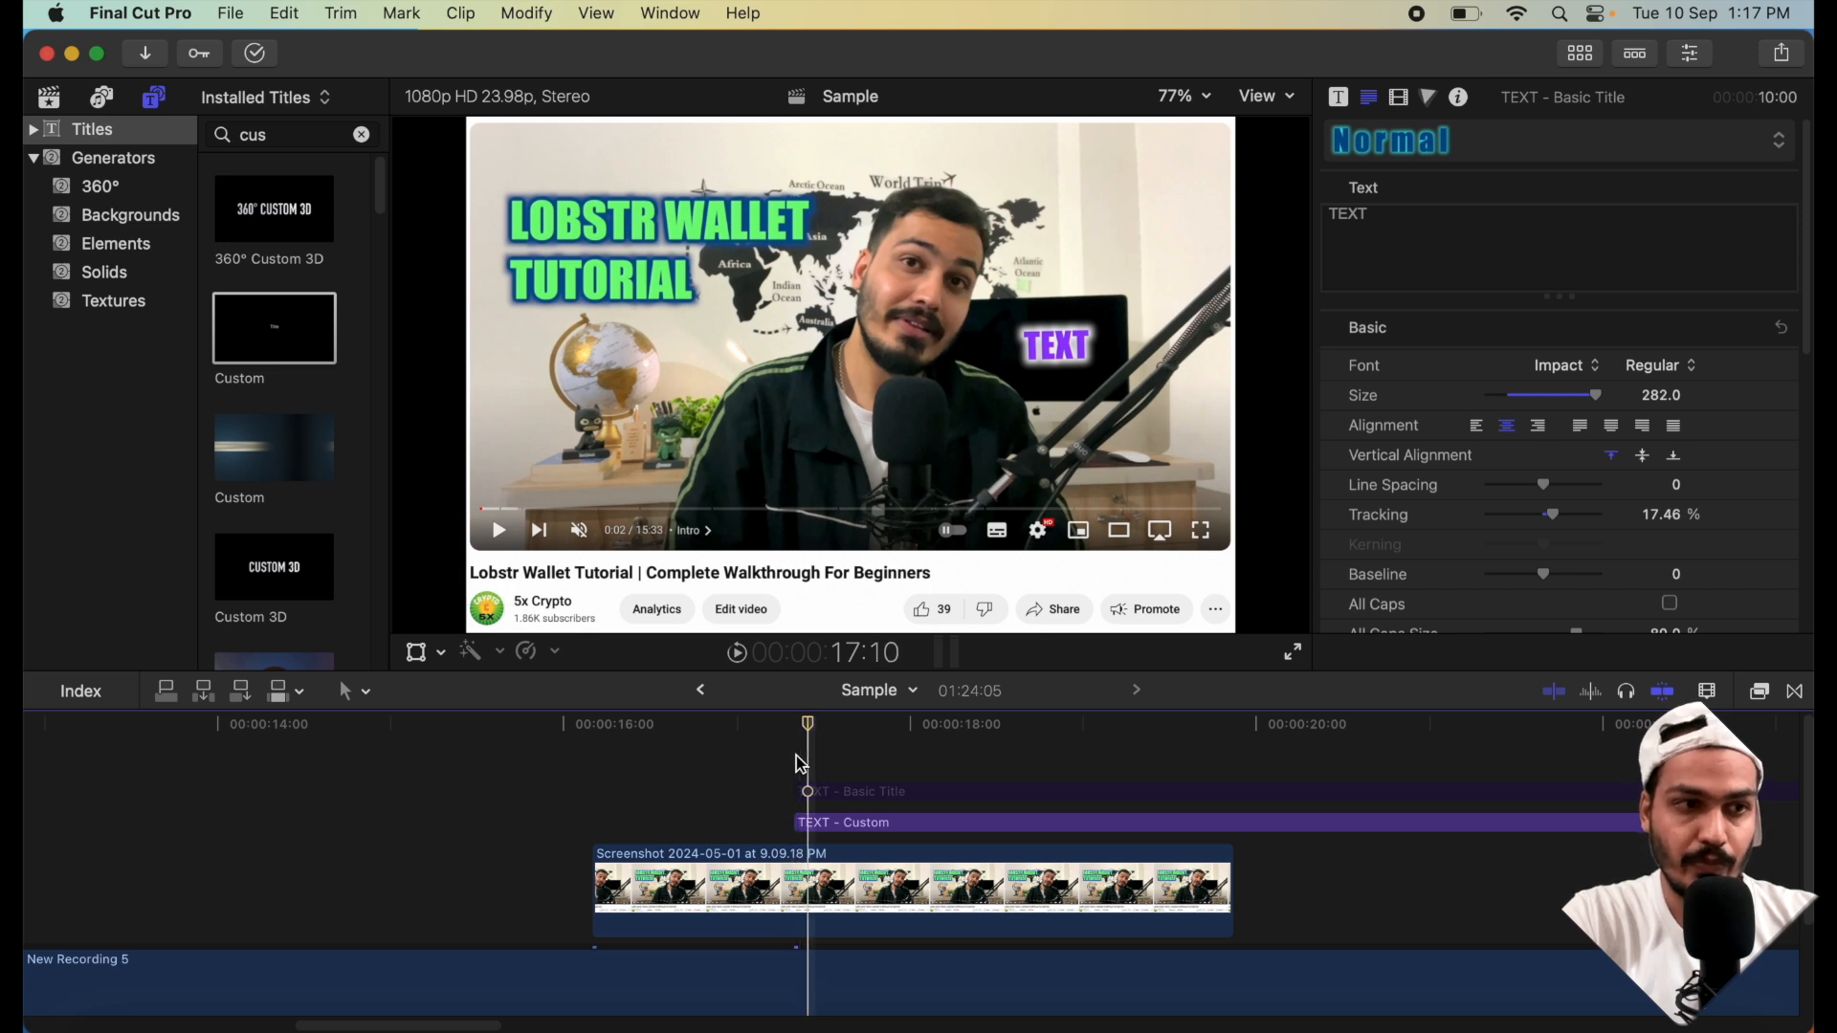
key("Right")
key("Right")
key("Right")
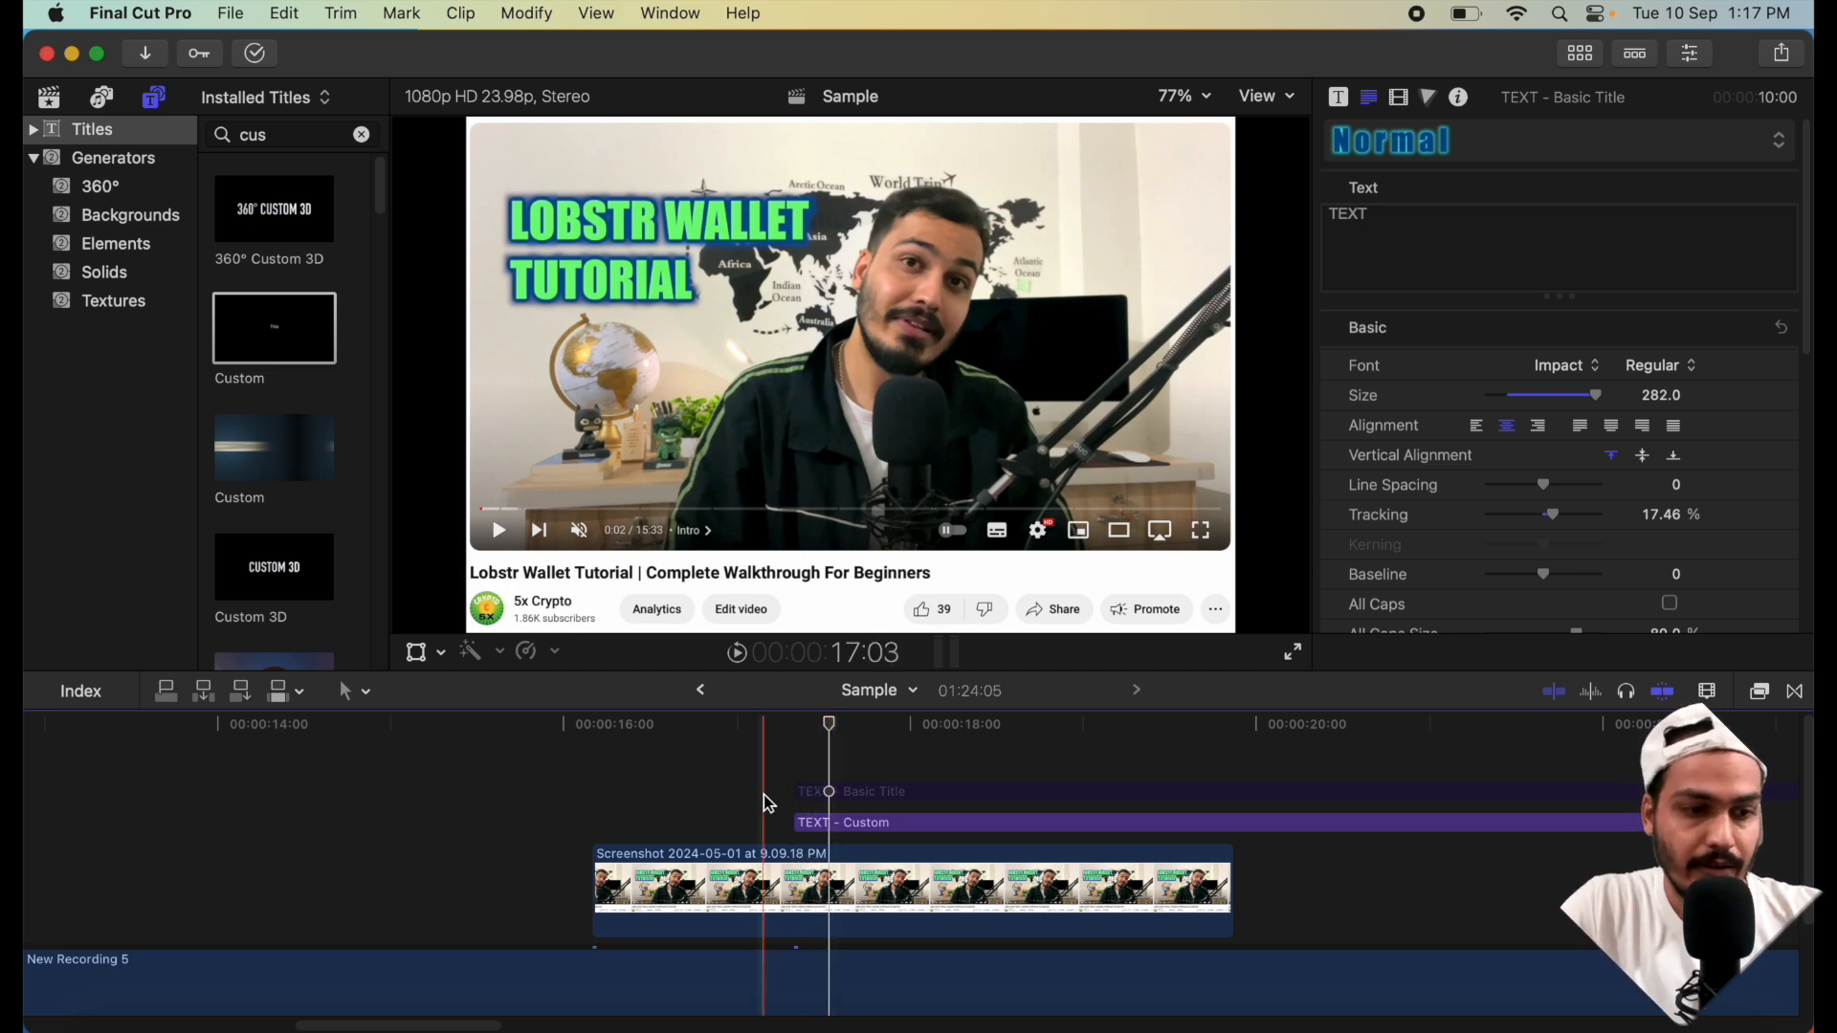
key("b")
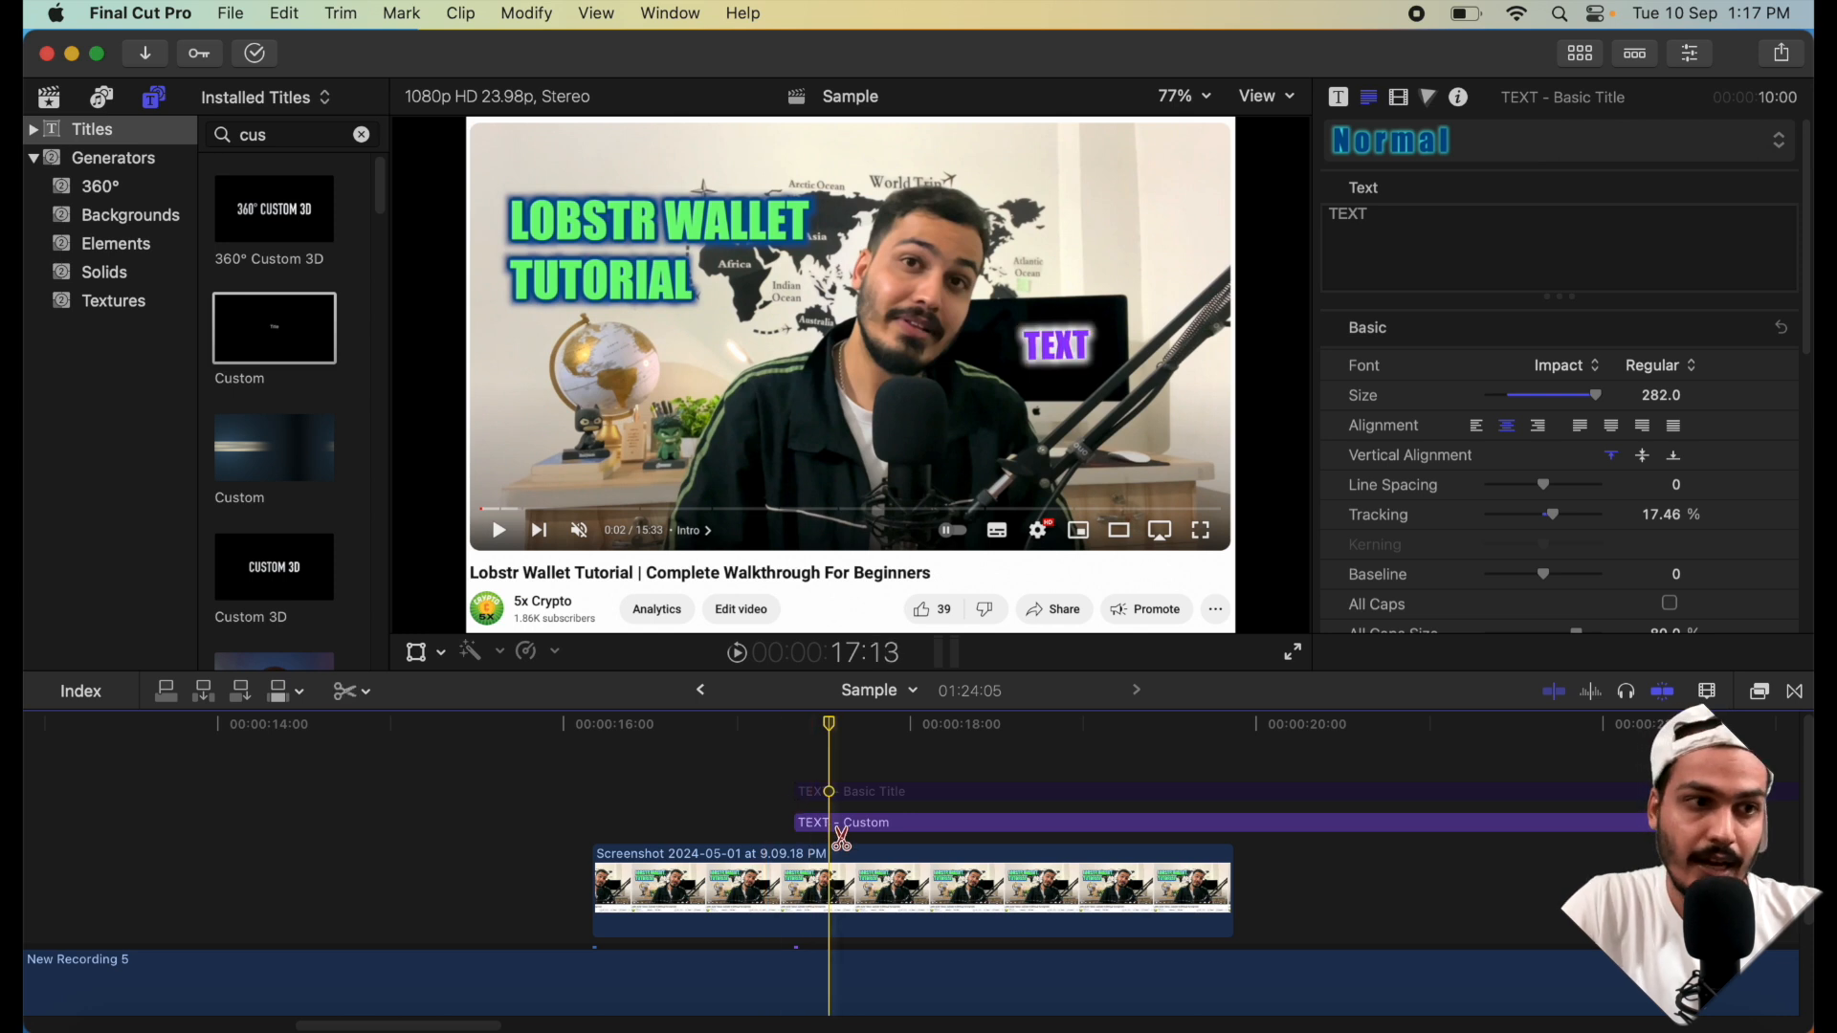
left_click(828, 824)
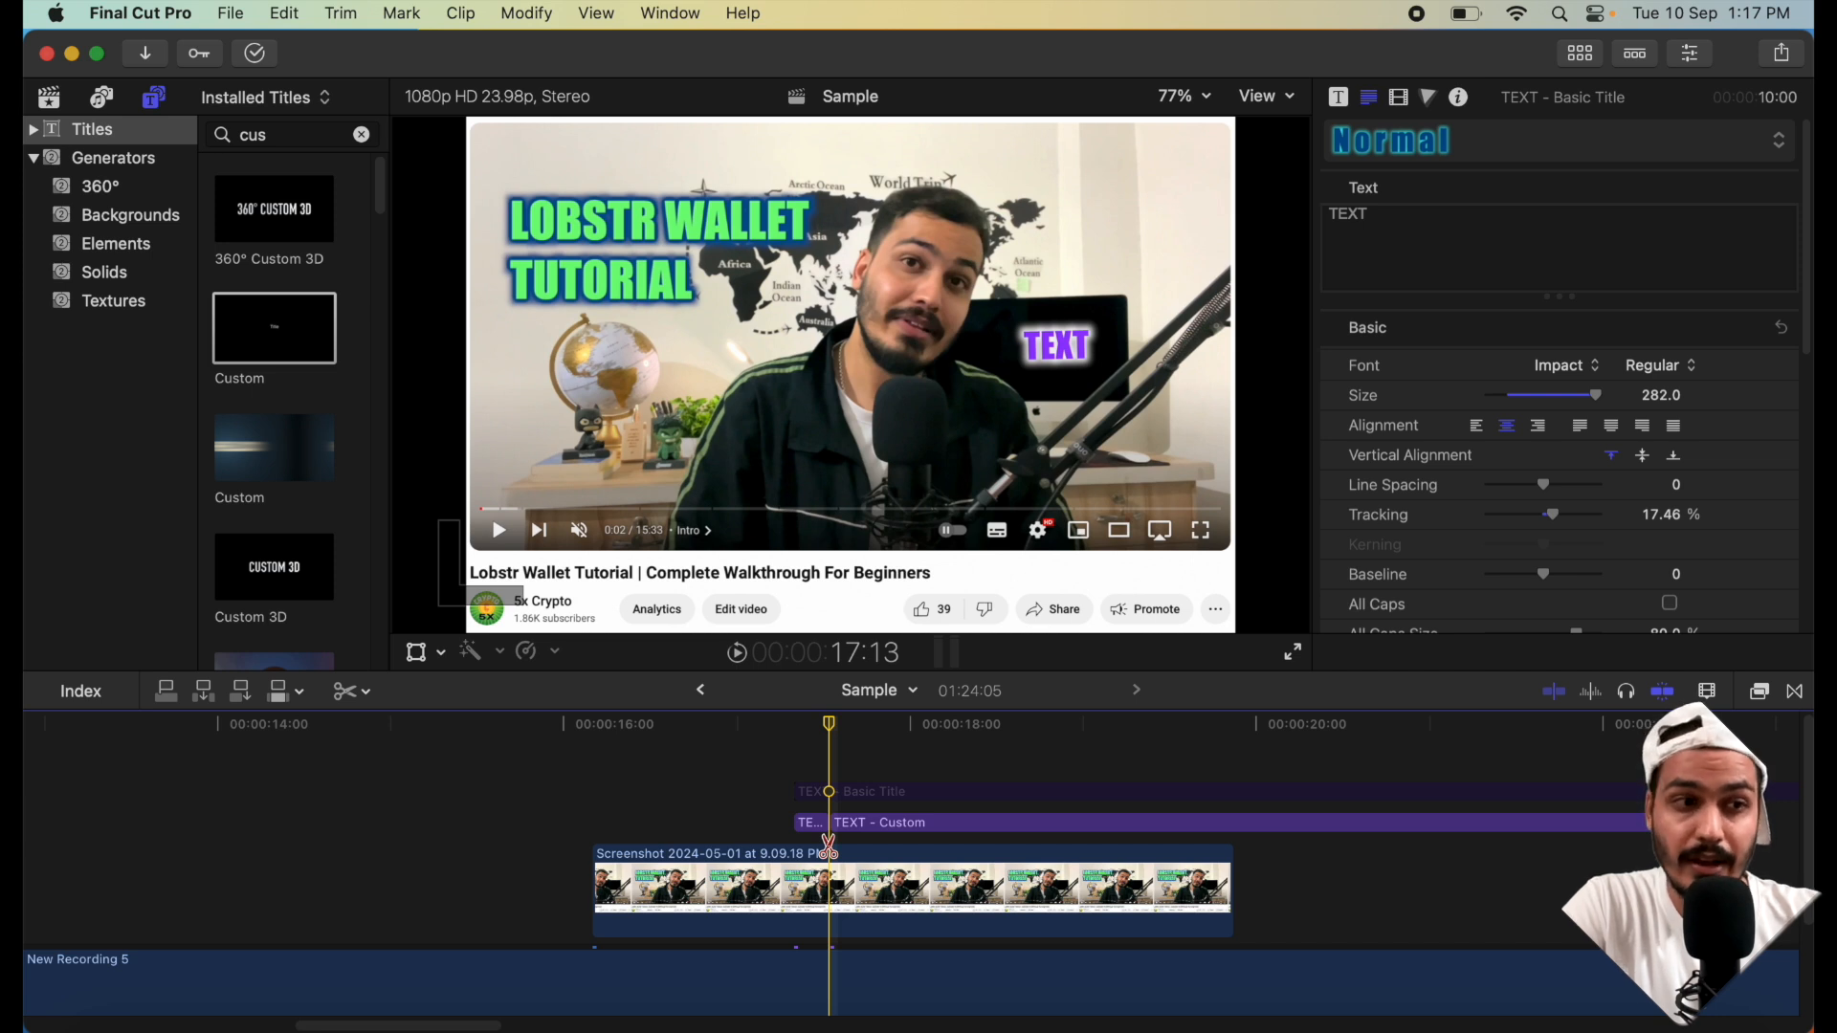
- Cut the Custom title clip again five frames after the first cut
key("Right")
key("Right")
key("Right")
key("Right")
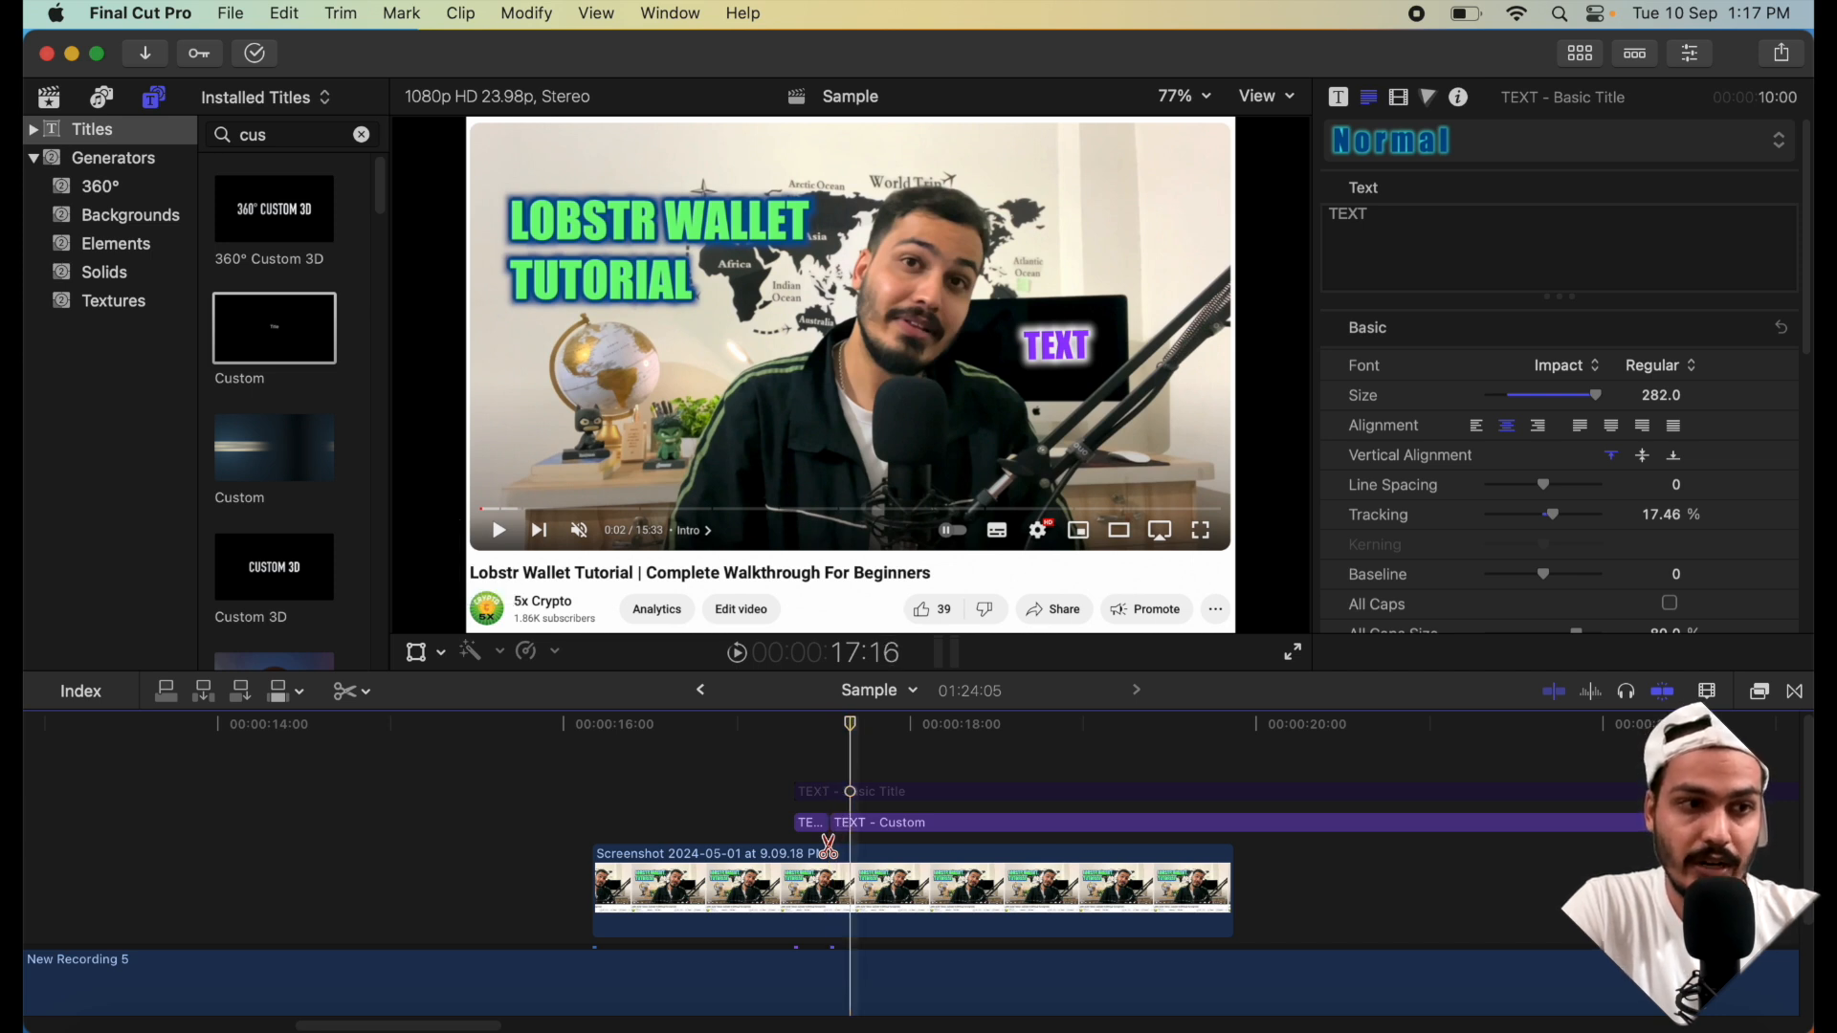
key("Right")
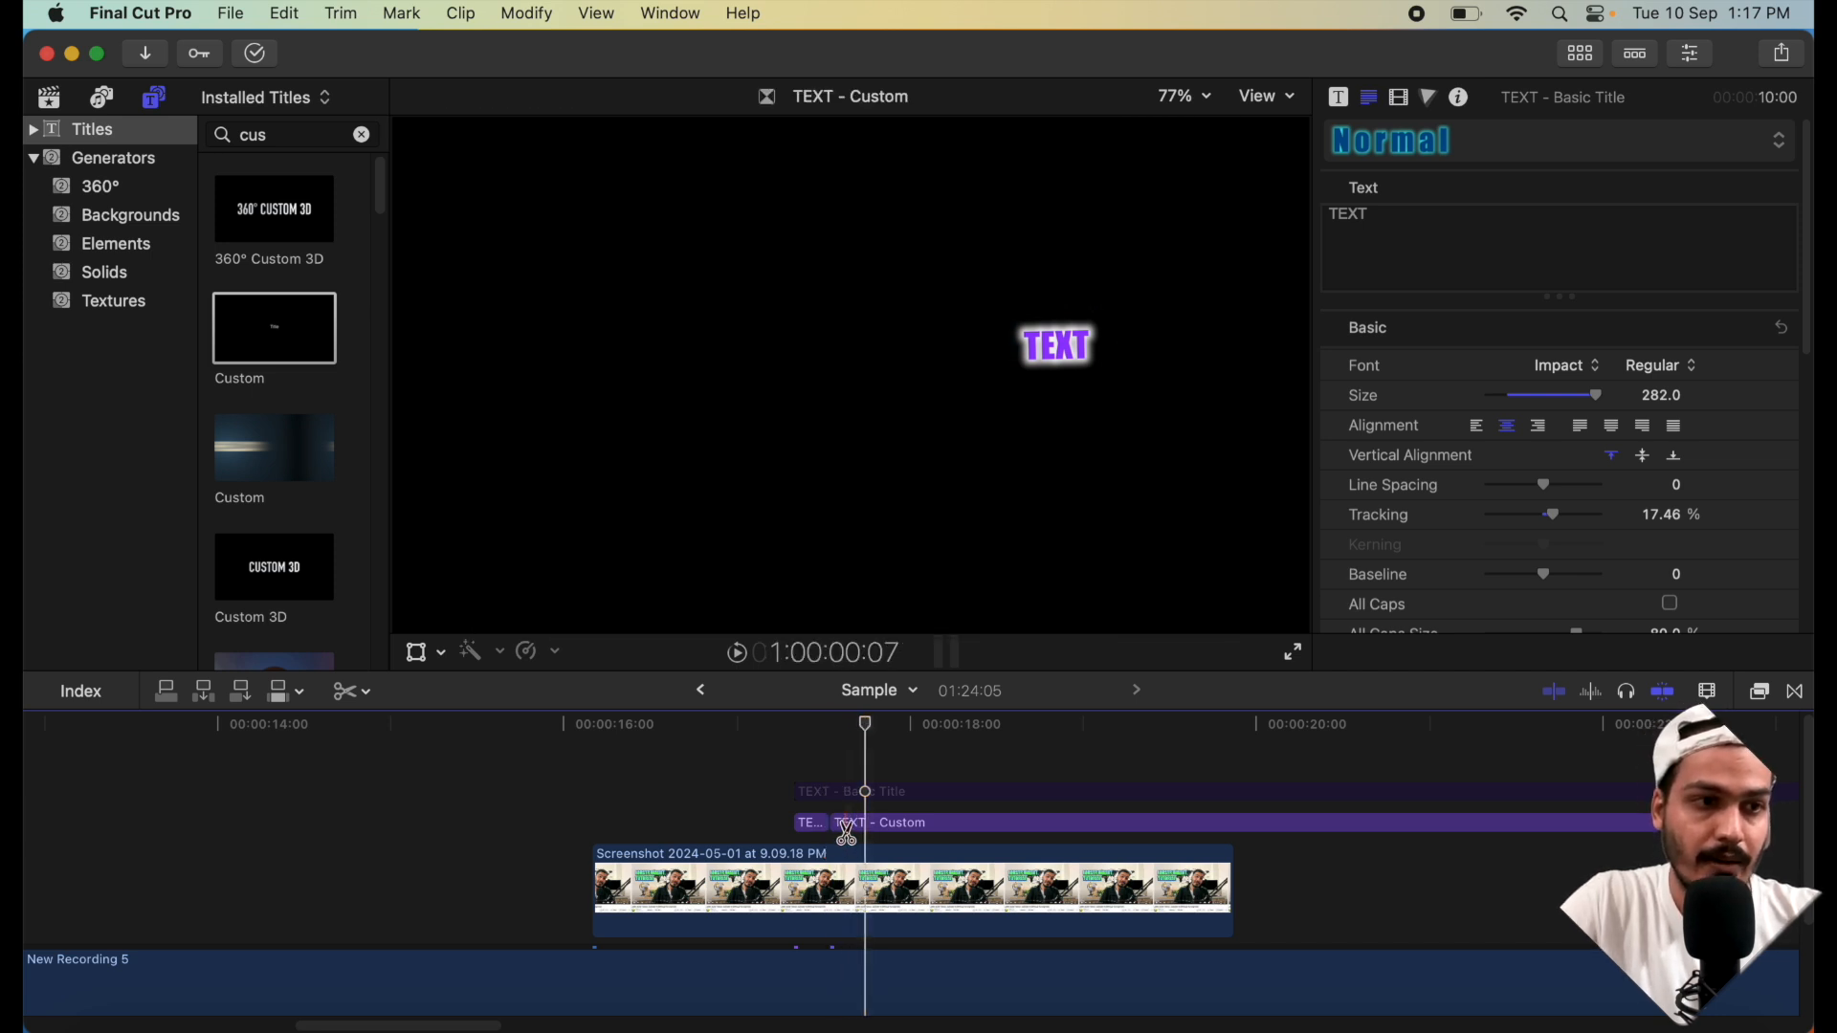
left_click(865, 834)
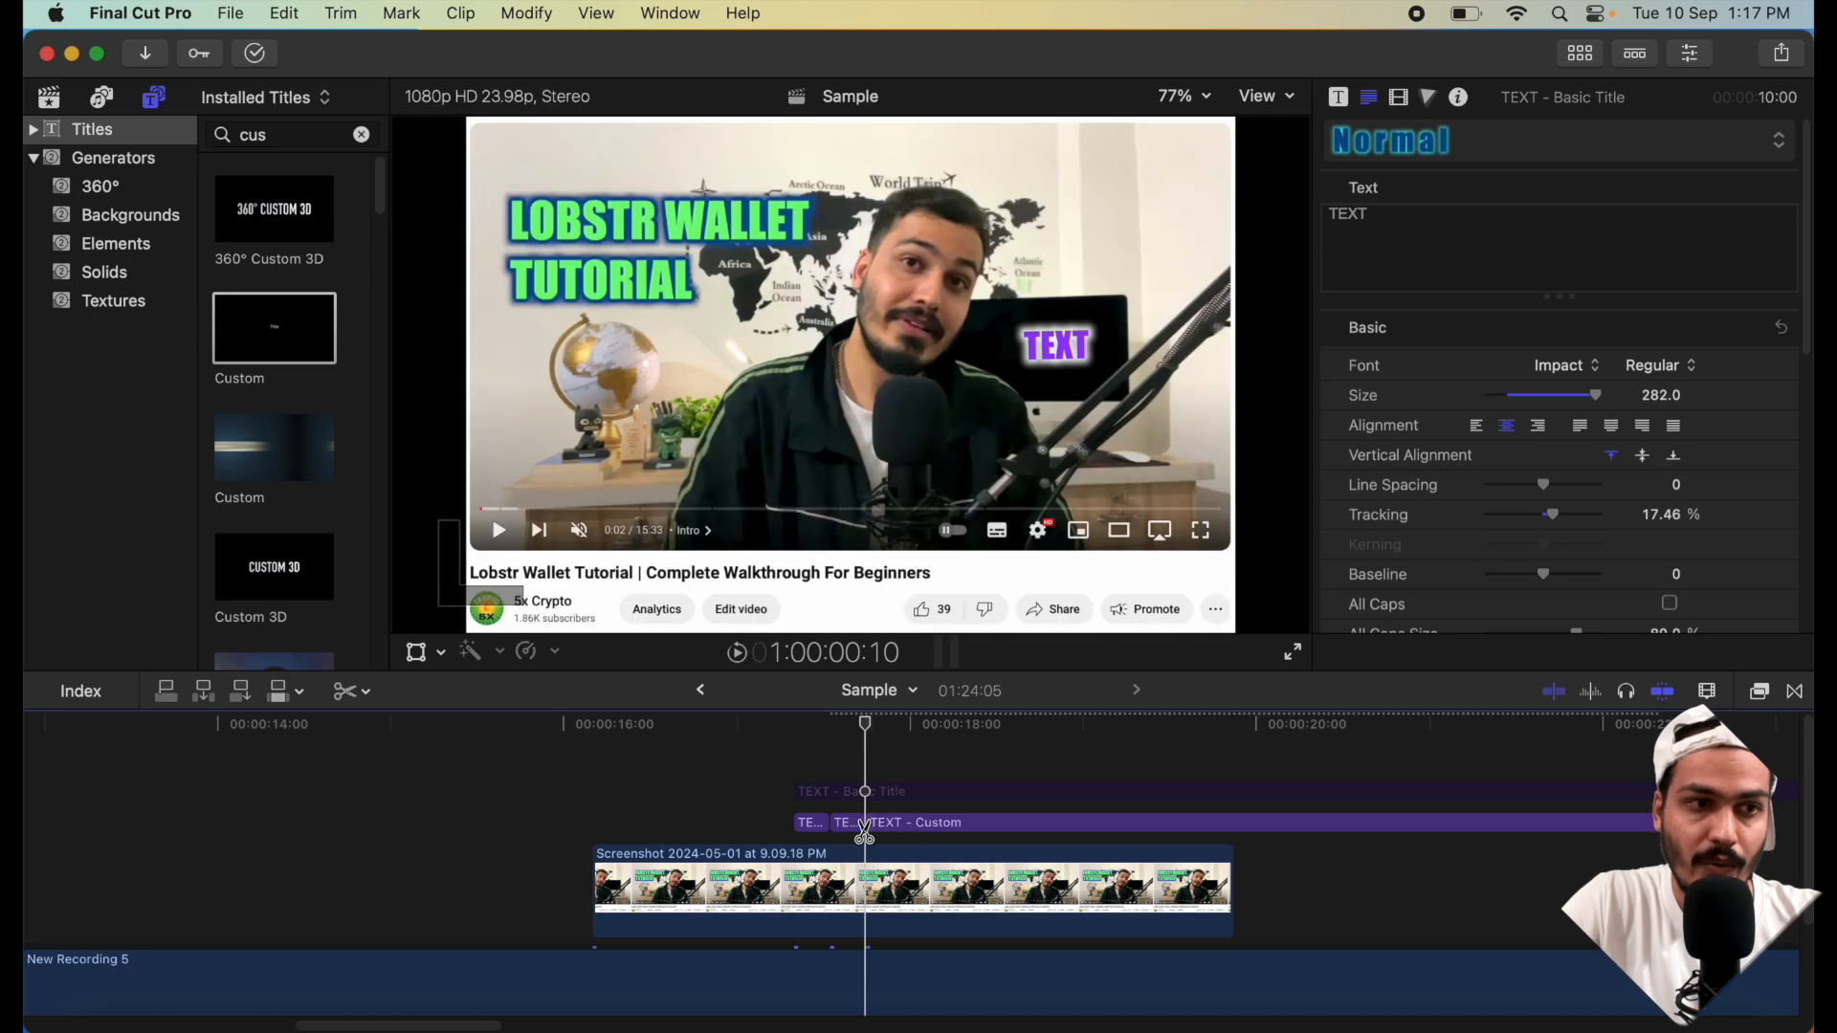
- Make two more cuts in the Custom title at five-frame intervals, the first at 17:23
key("Right")
key("Right")
key("Right")
key("Right")
key("Right")
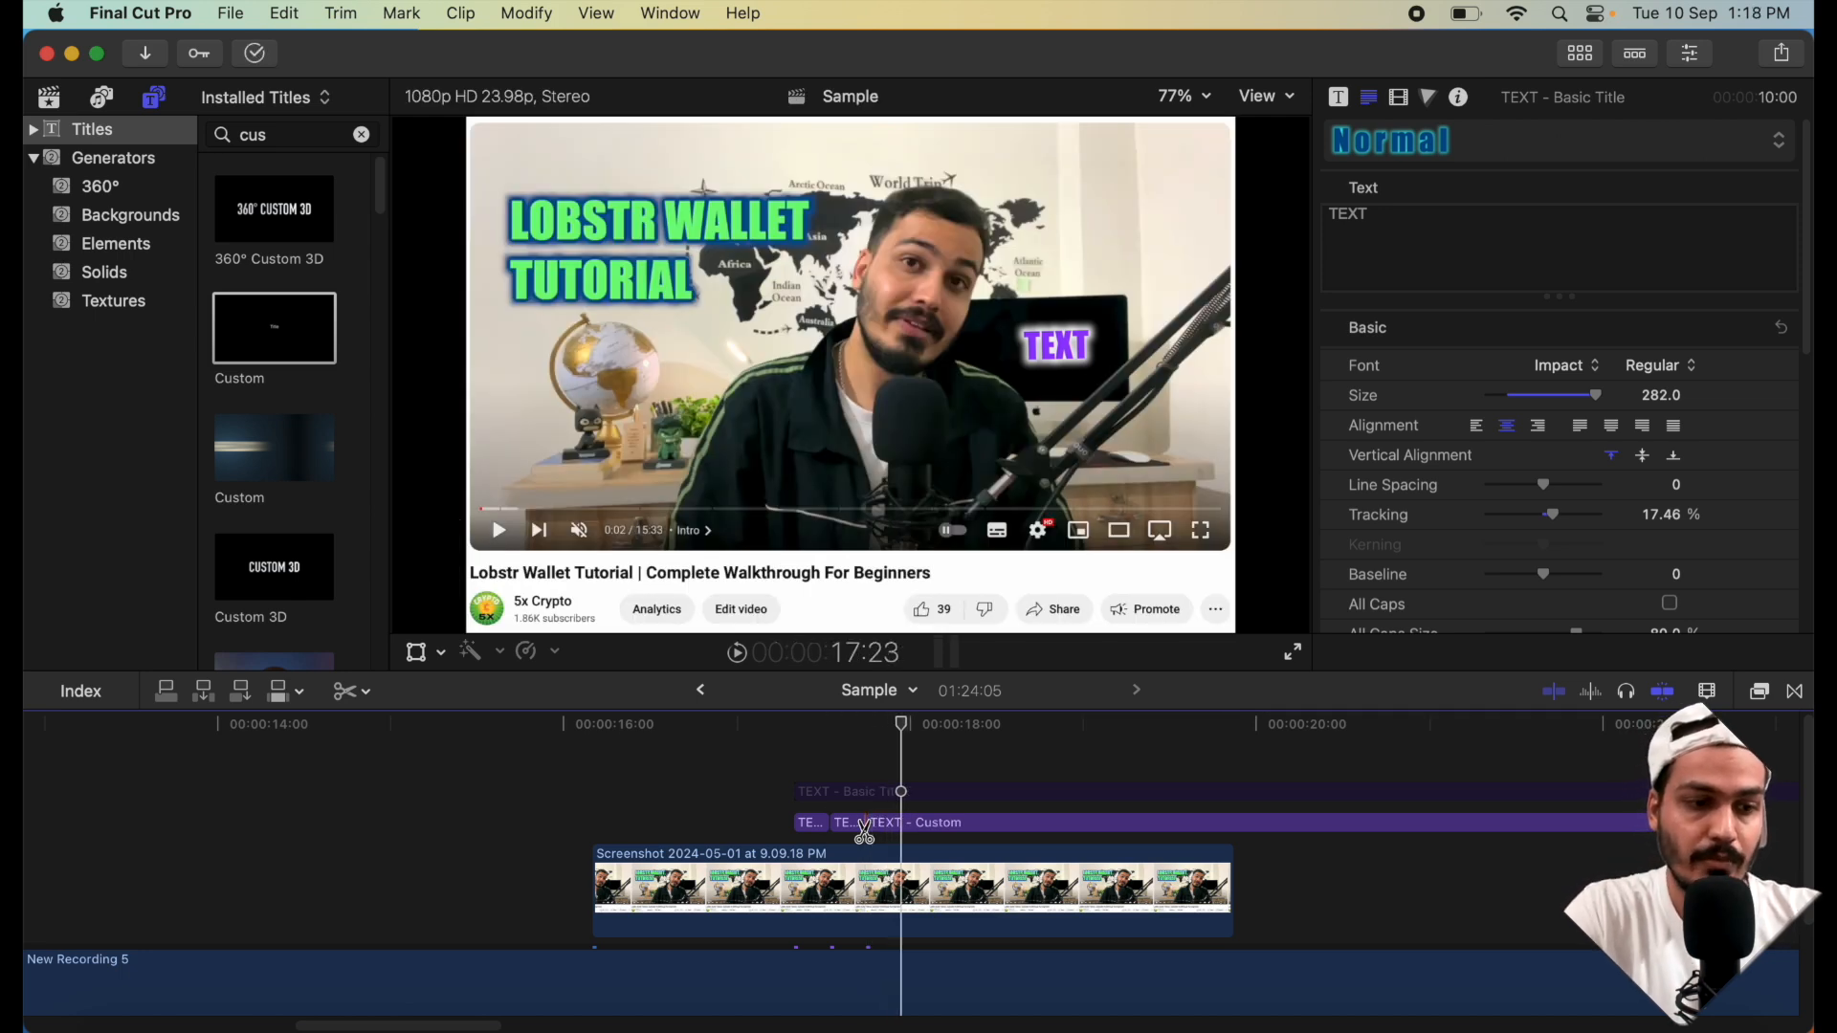
left_click(900, 834)
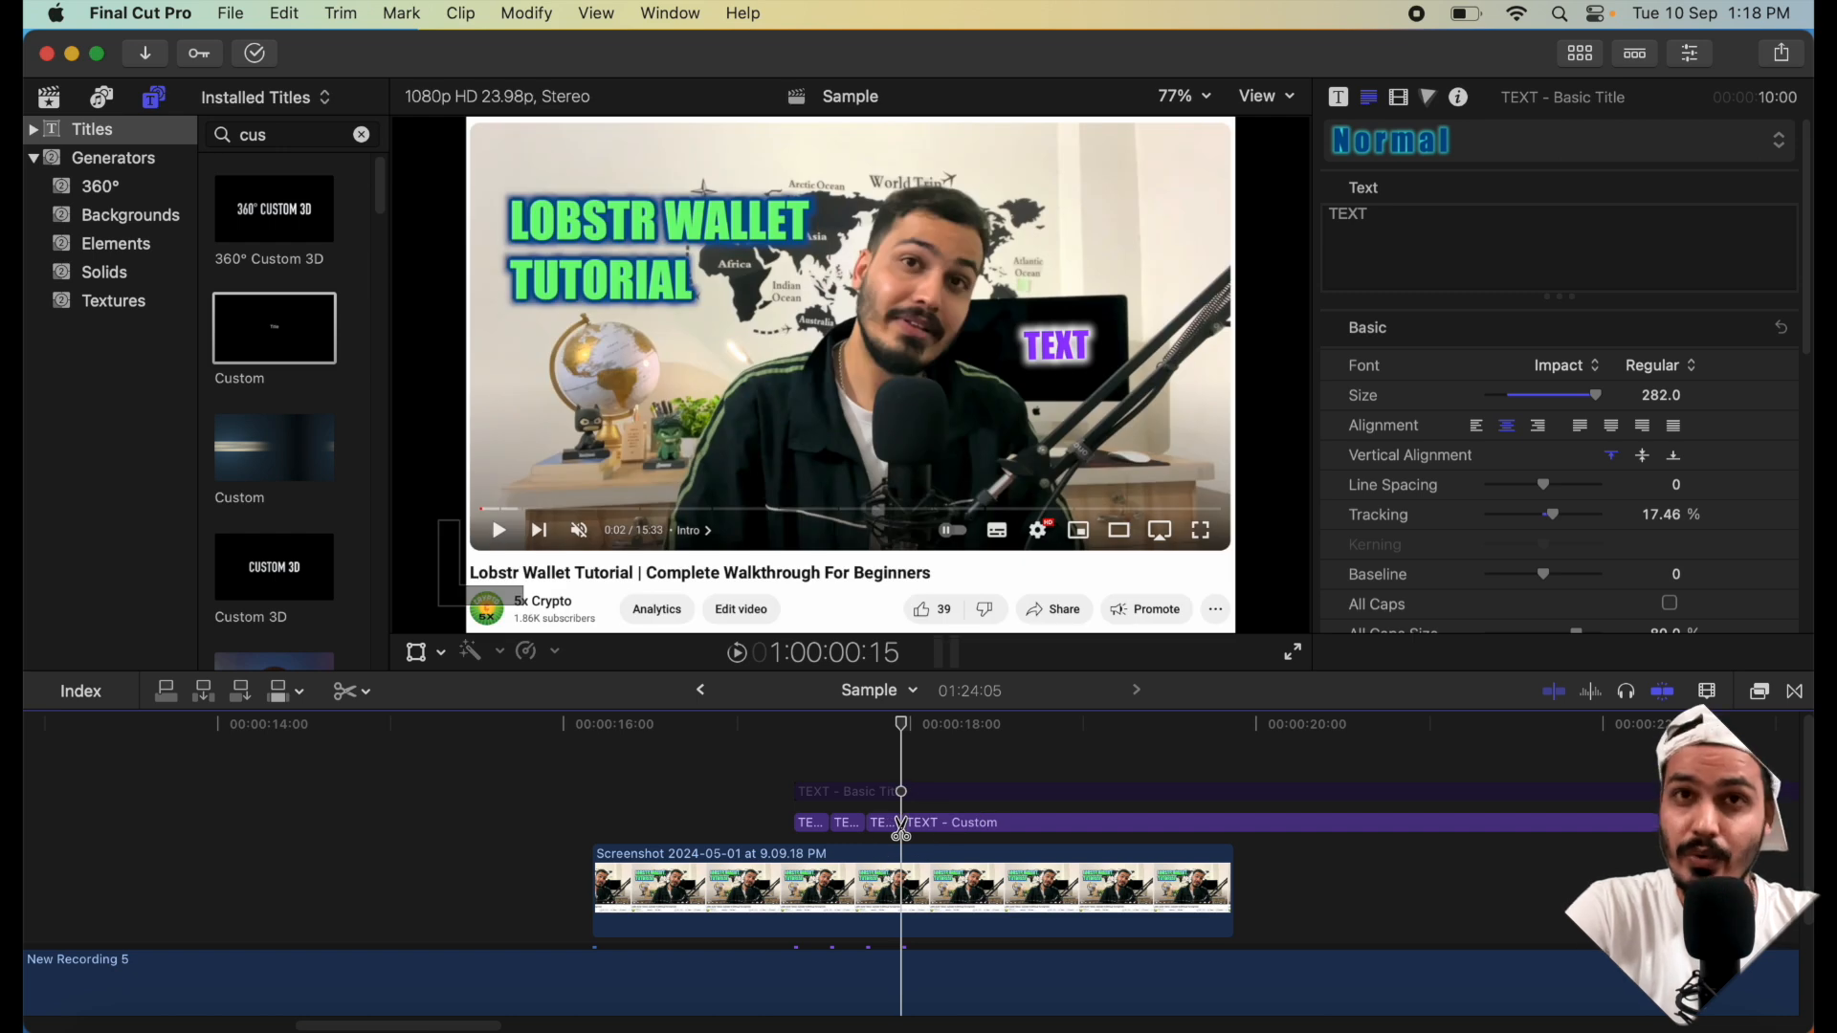
left_click(938, 834)
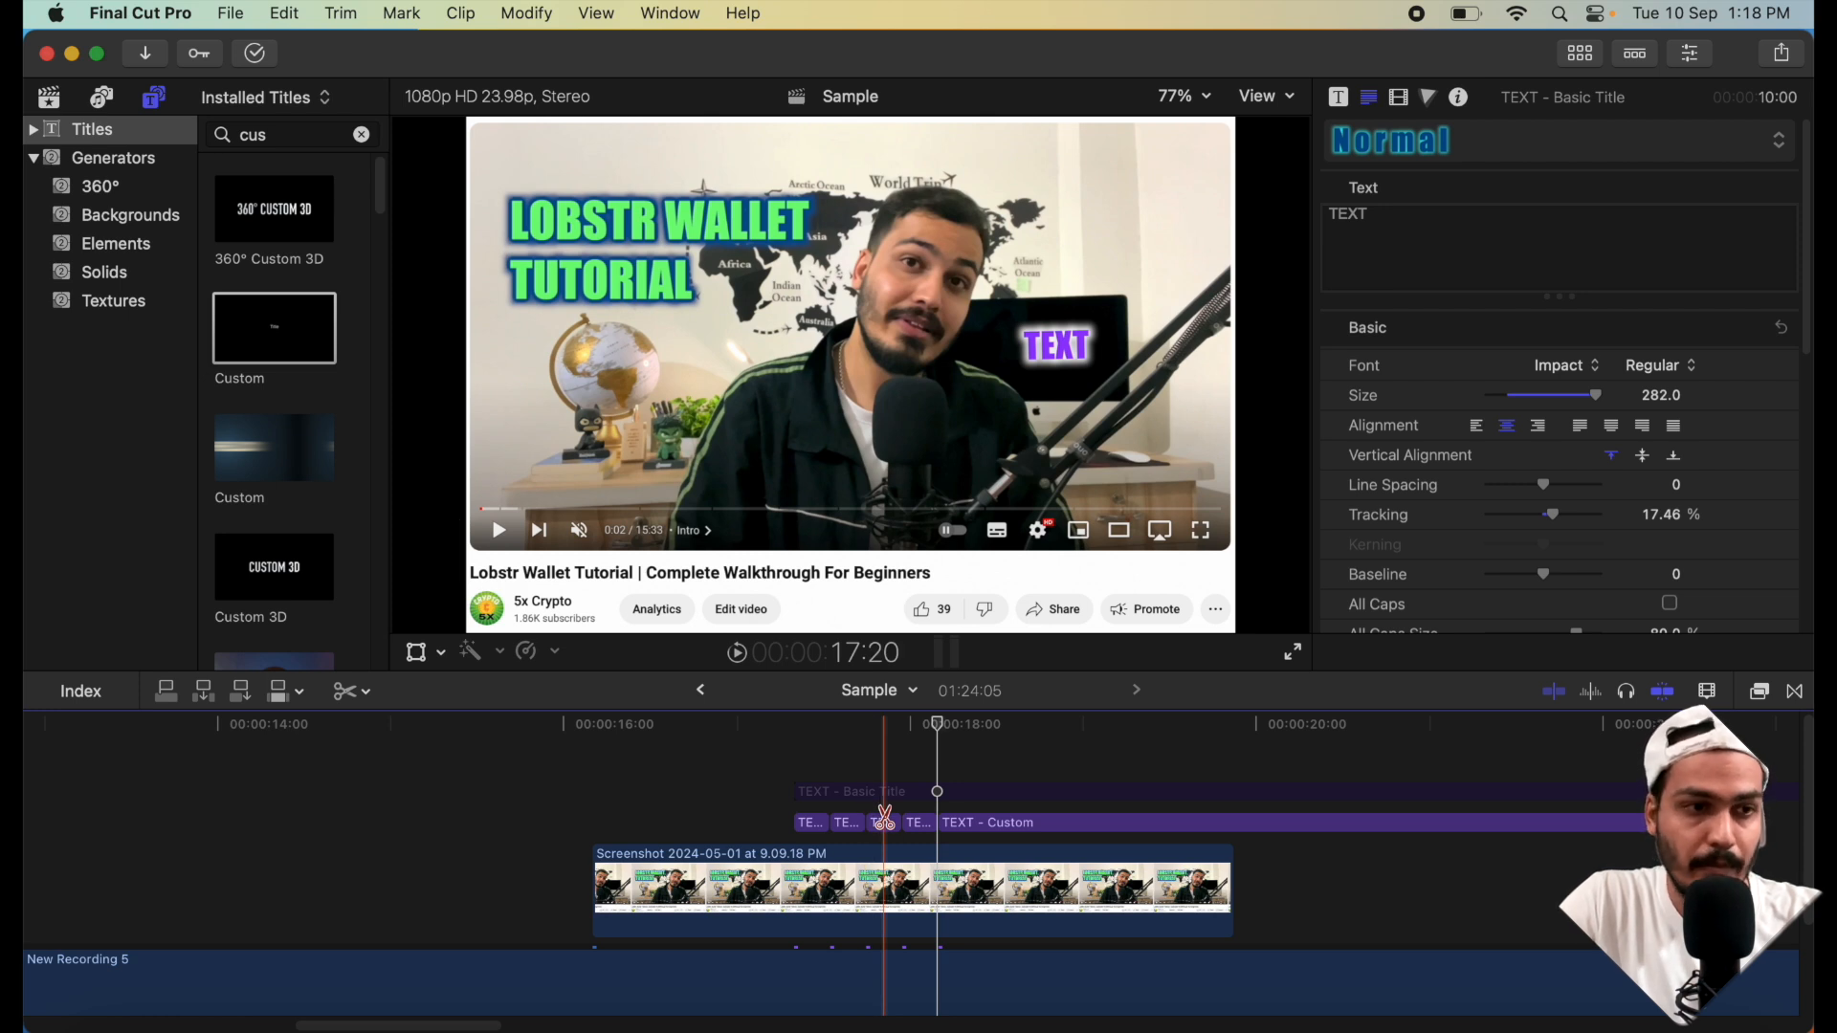
- Disable the second and fourth short pieces of the Custom title, and play back the flicker effect from the first piece
key("a")
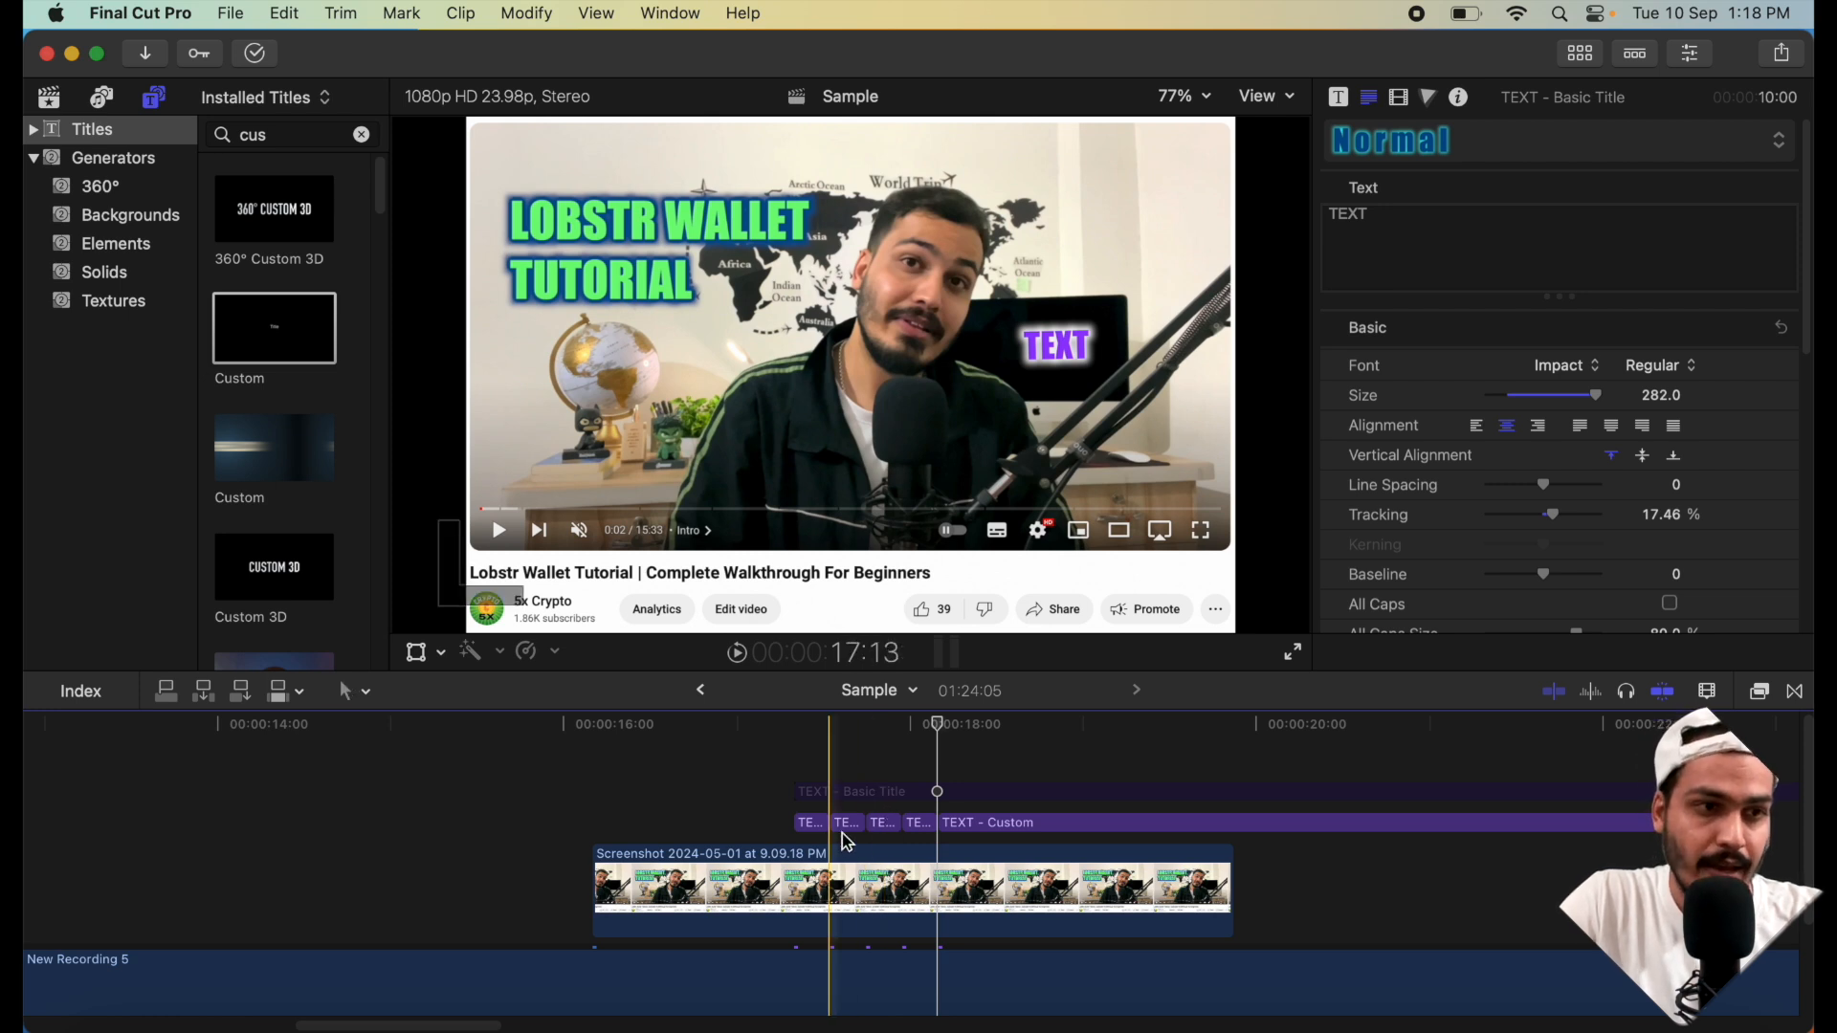
left_click(846, 825)
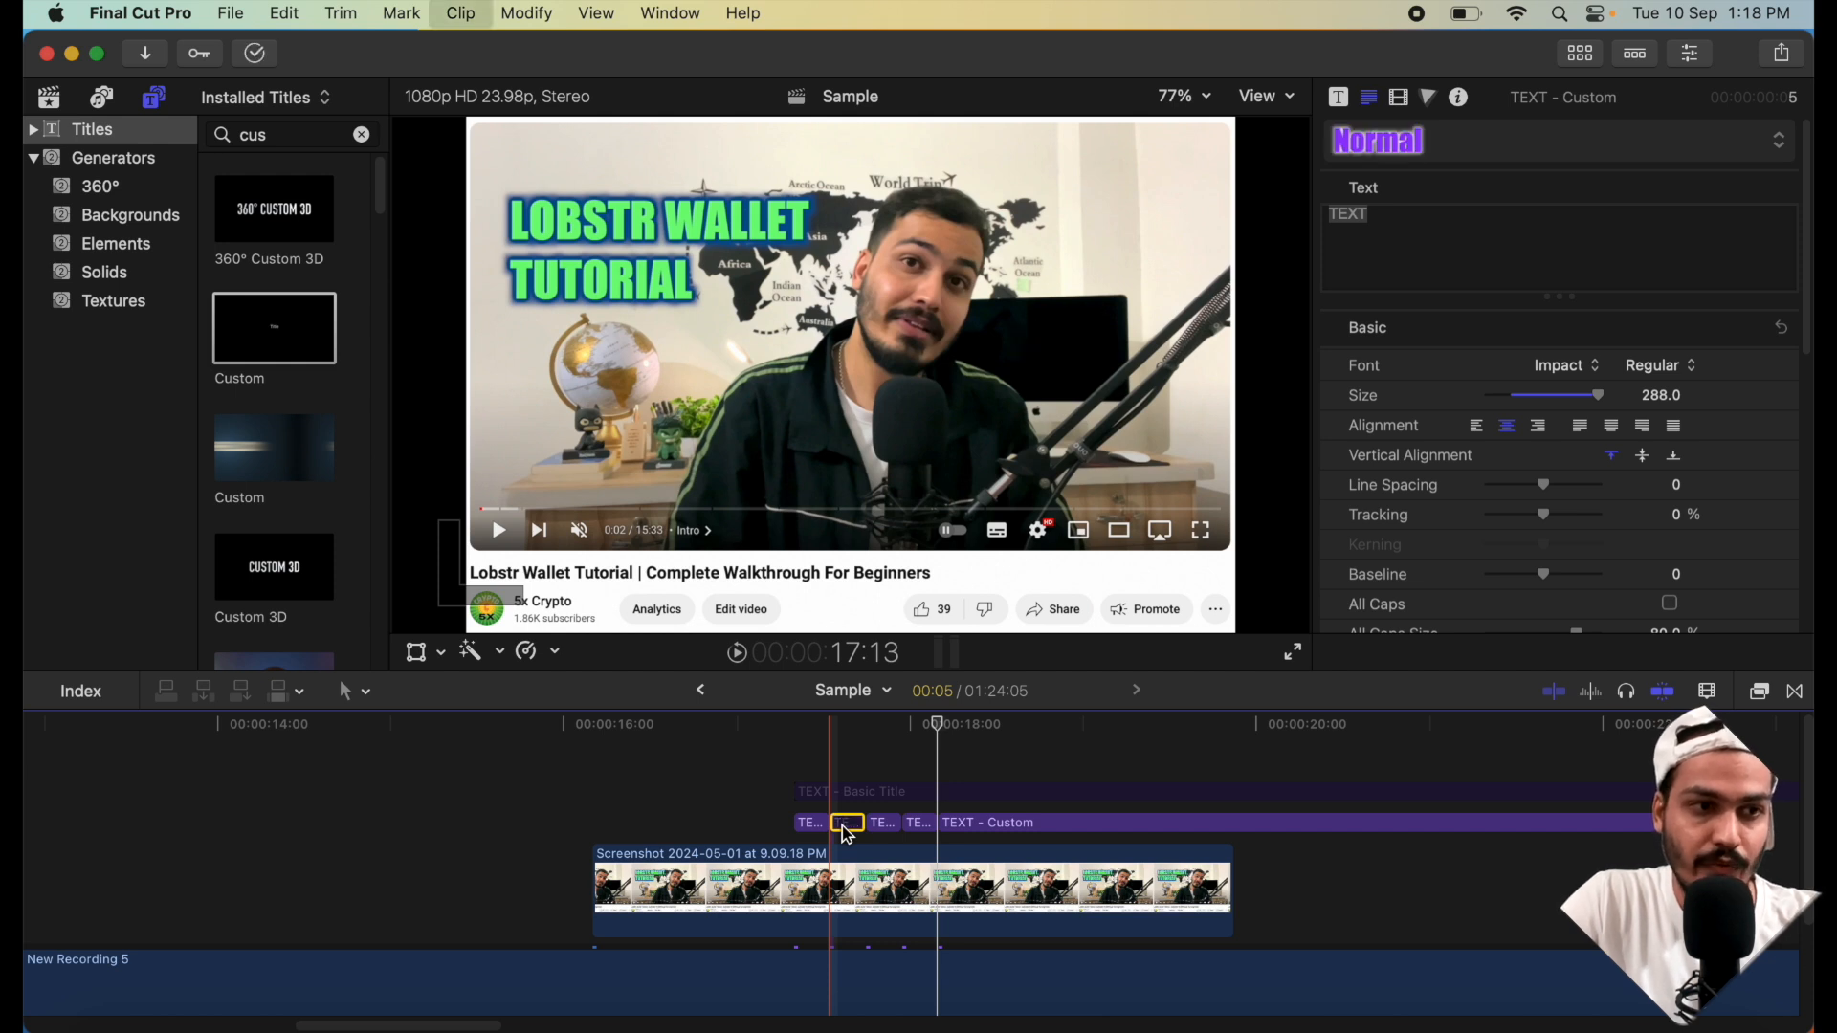
left_click(919, 824)
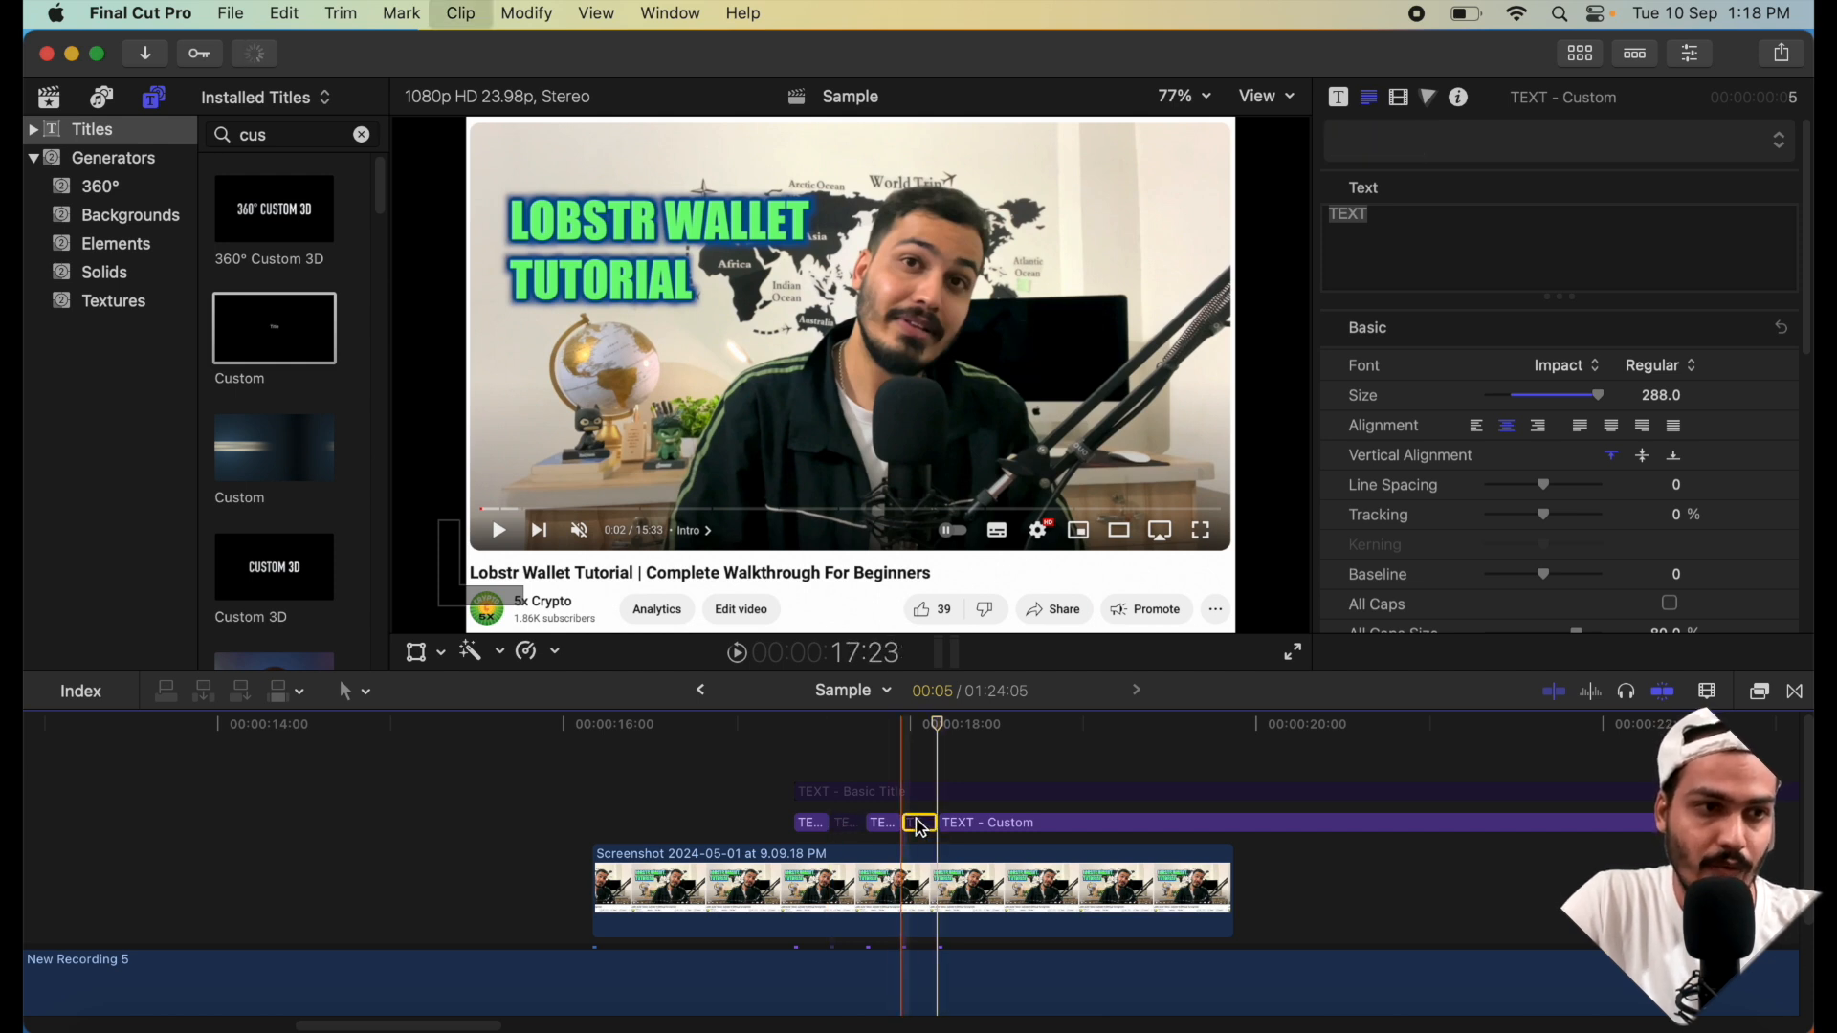
left_click(794, 791)
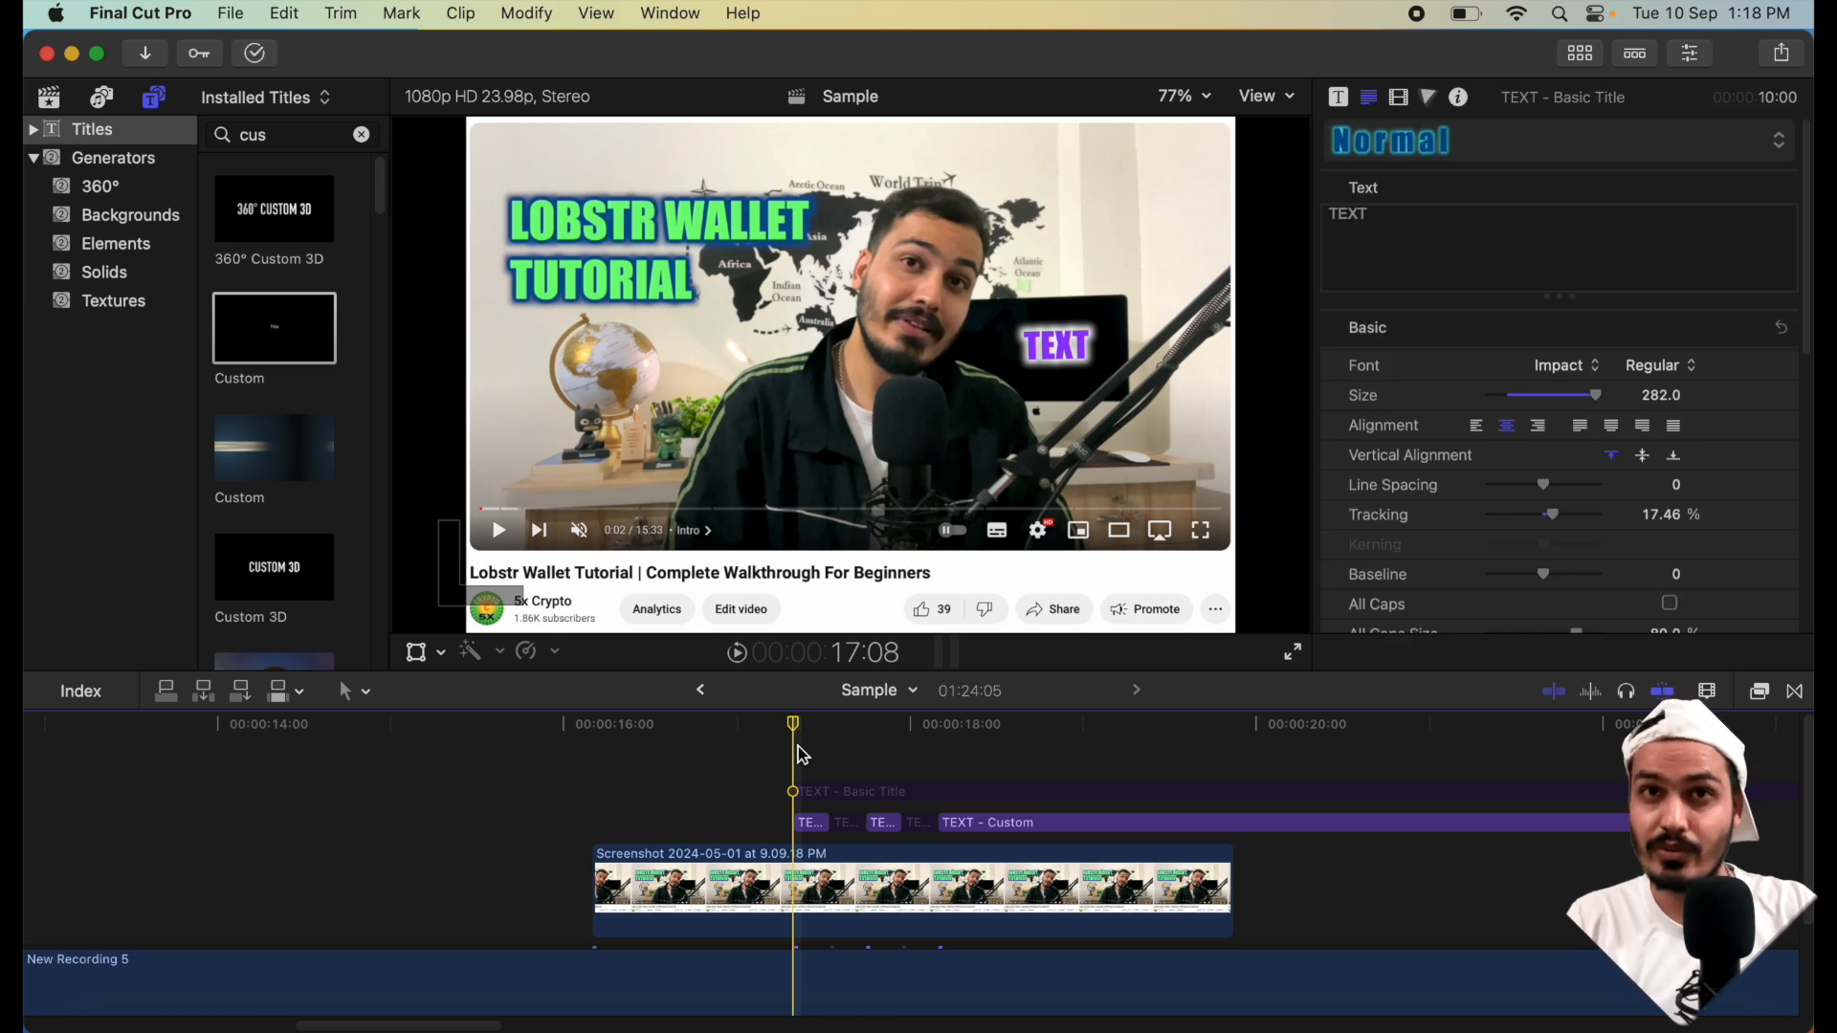
key("space")
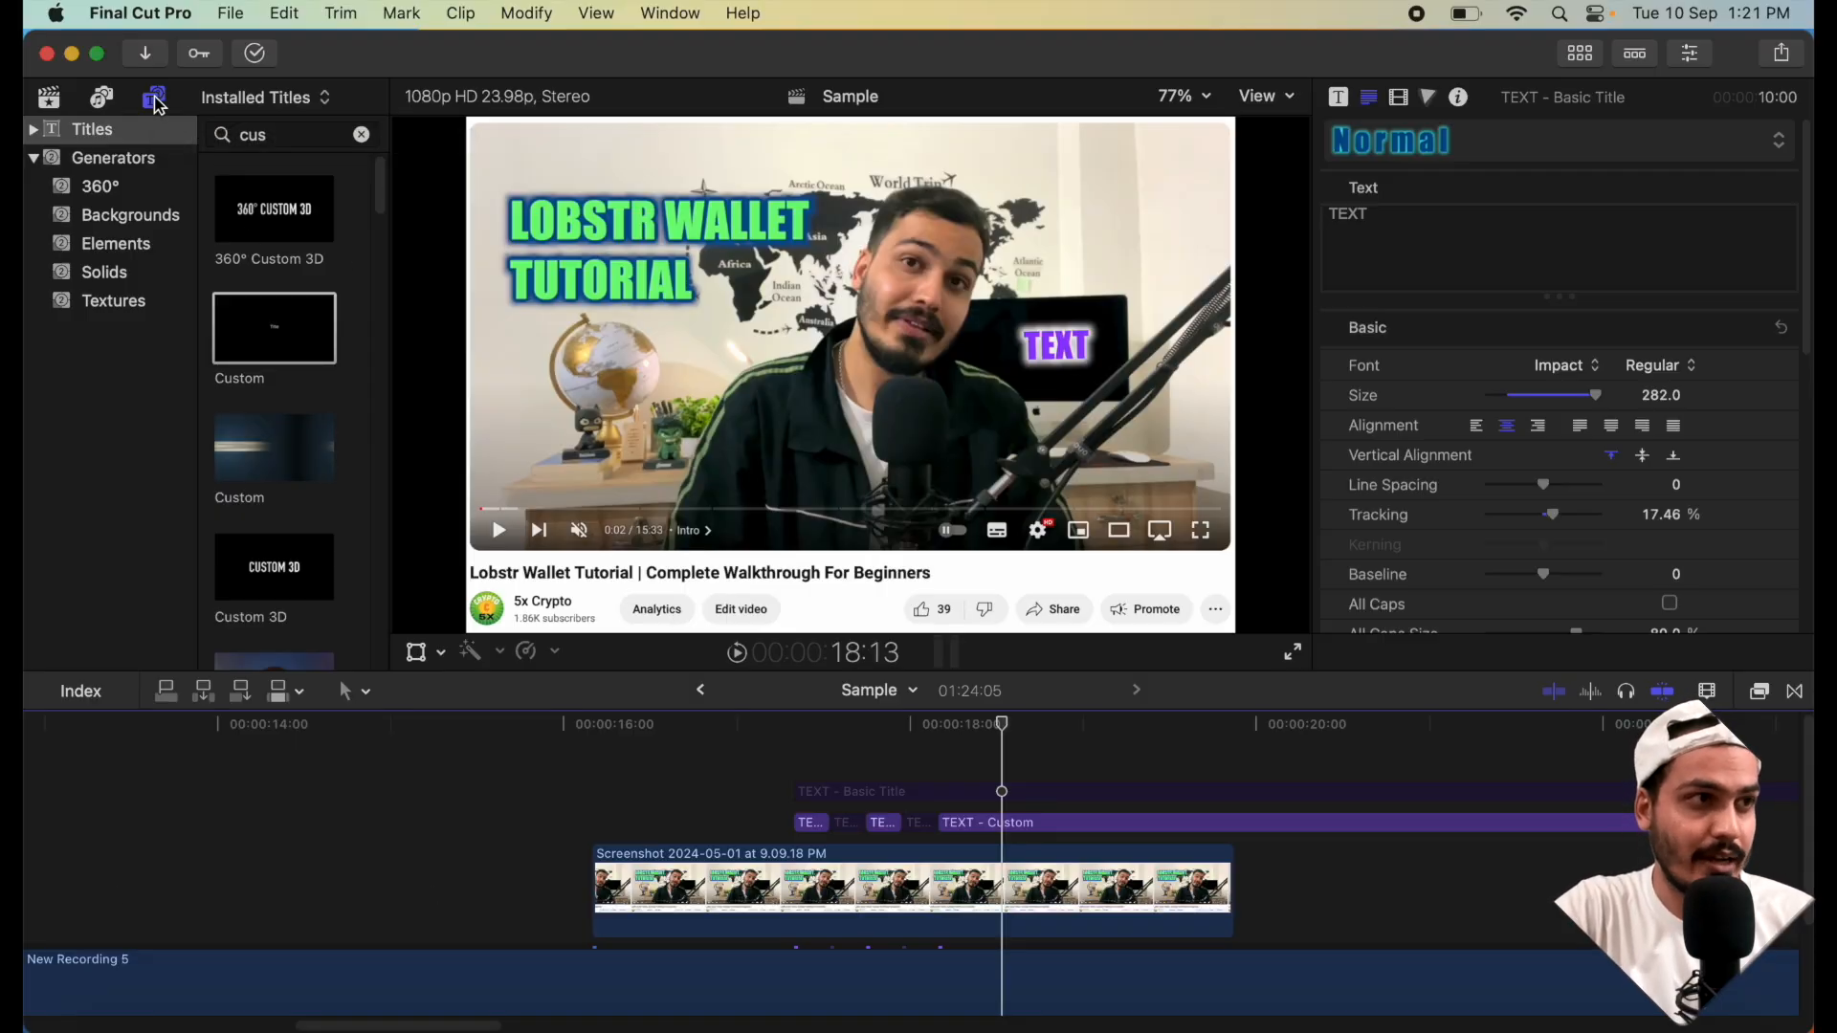
- Add the Custom solid generator above the second screenshot clip, aligned with the clip's start
left_click(103, 280)
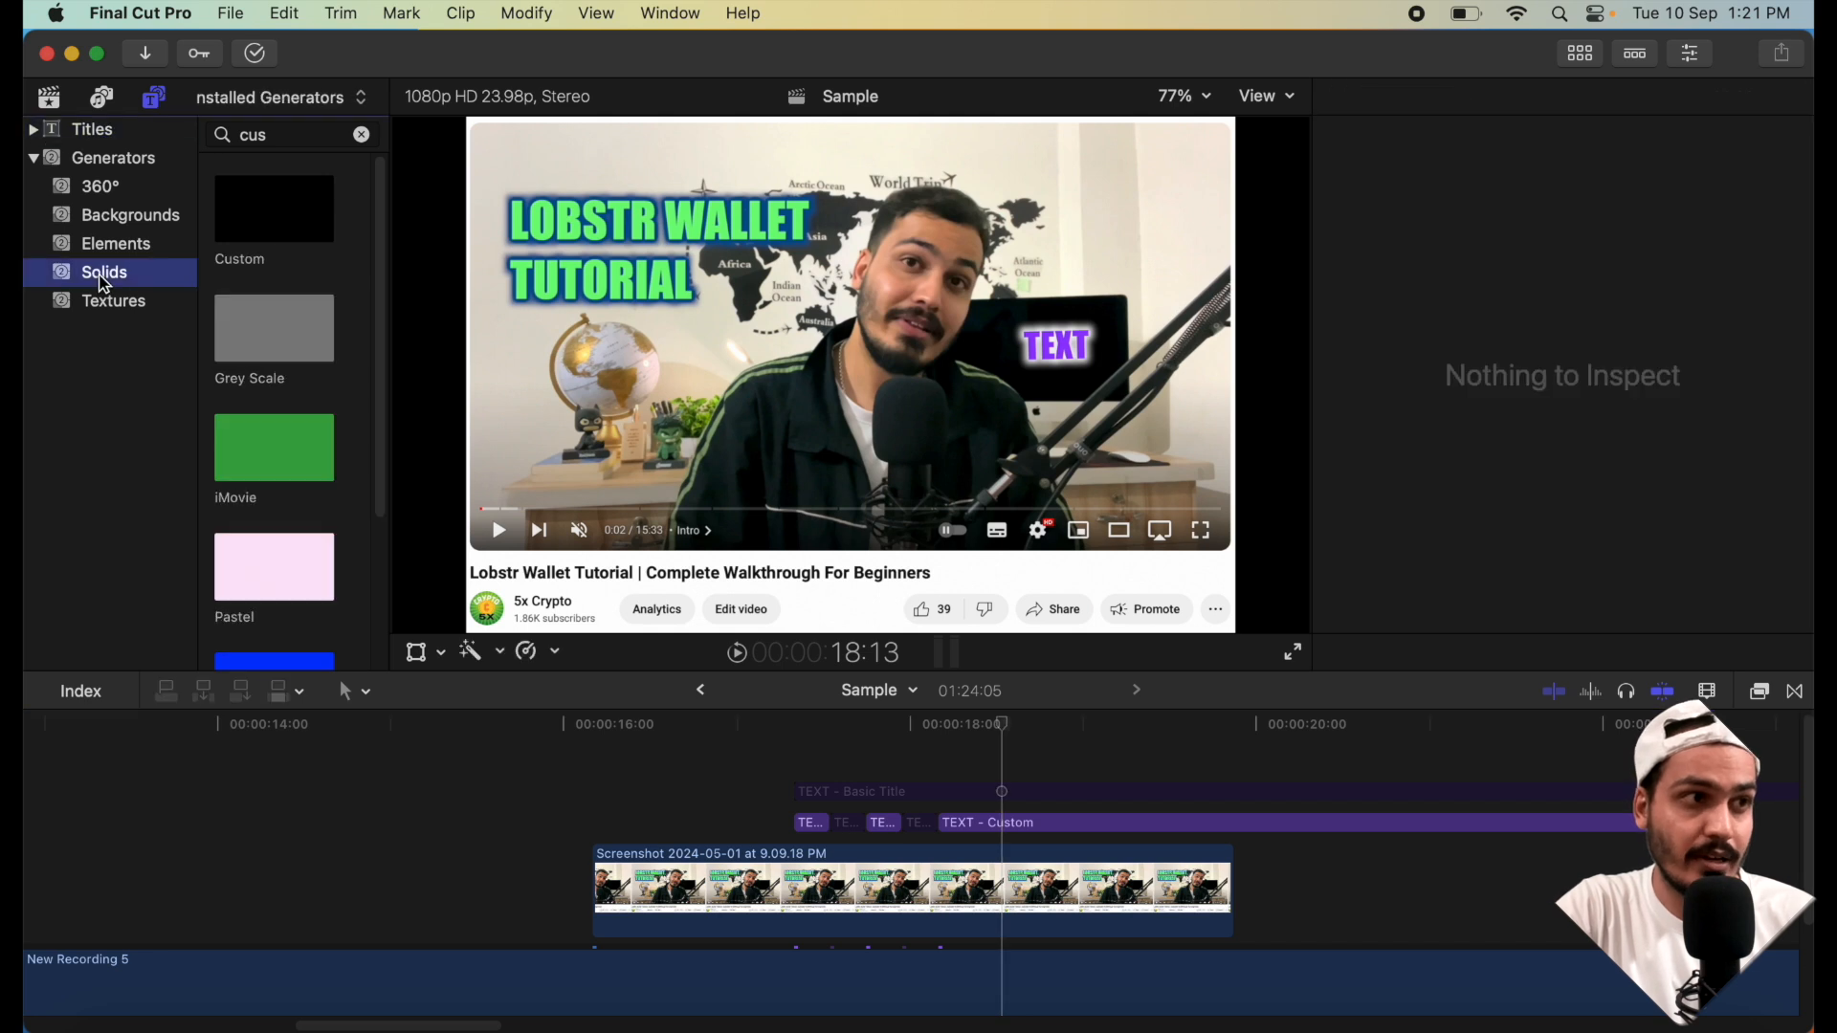
scroll(268, 217, "down", 1)
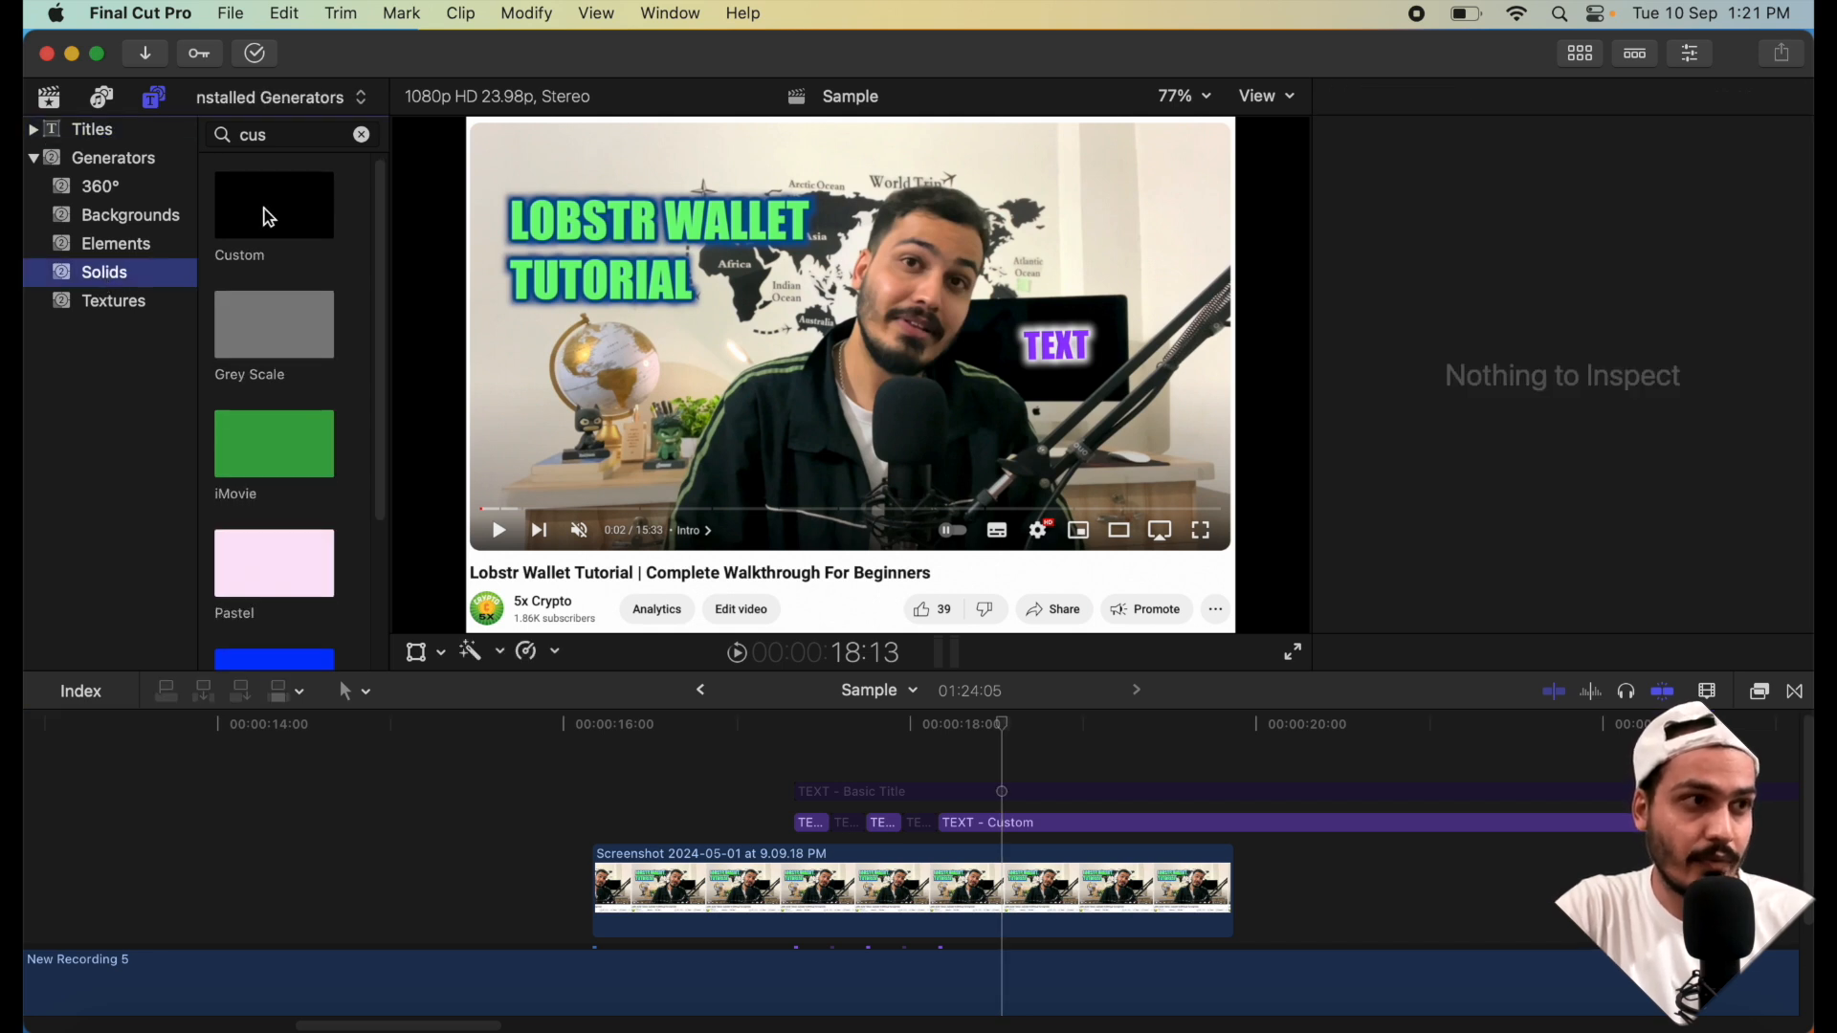
left_click_drag(262, 220, 667, 801)
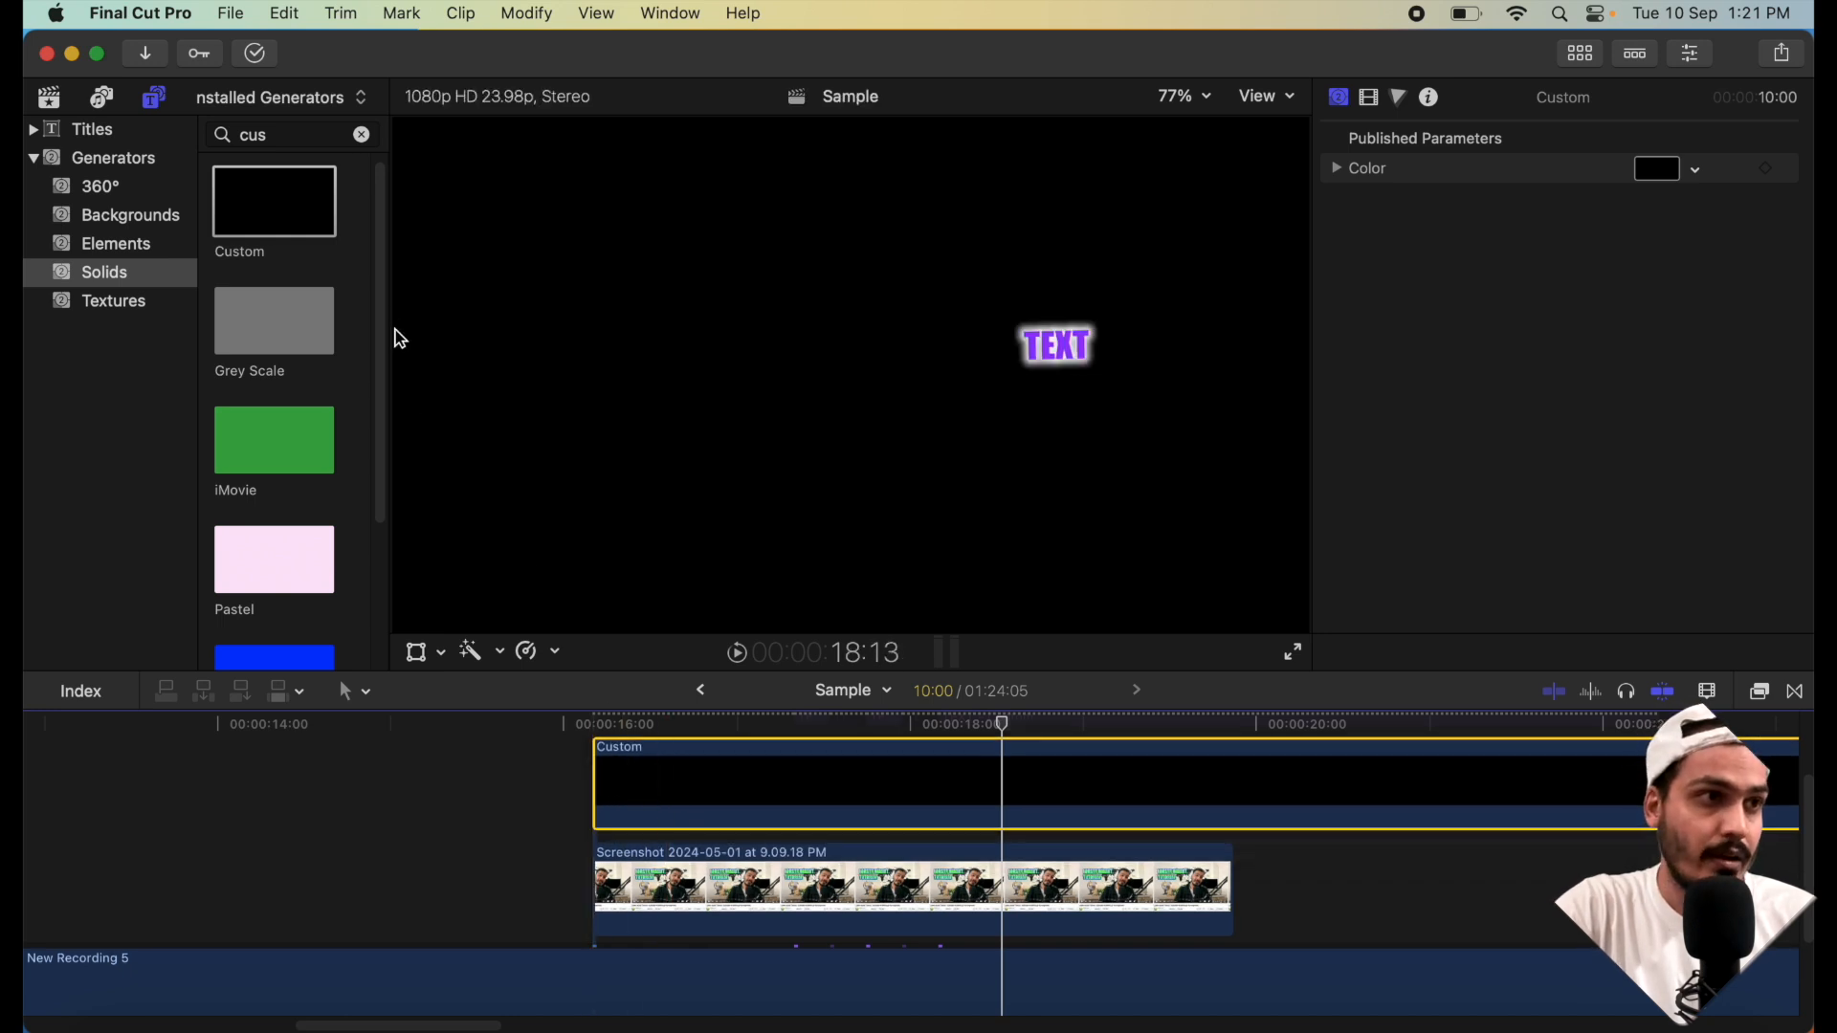
- Transform the Custom solid to about 9% by 5% scale over the word "Beginners" in the video title, and color it Lemon
left_click(421, 652)
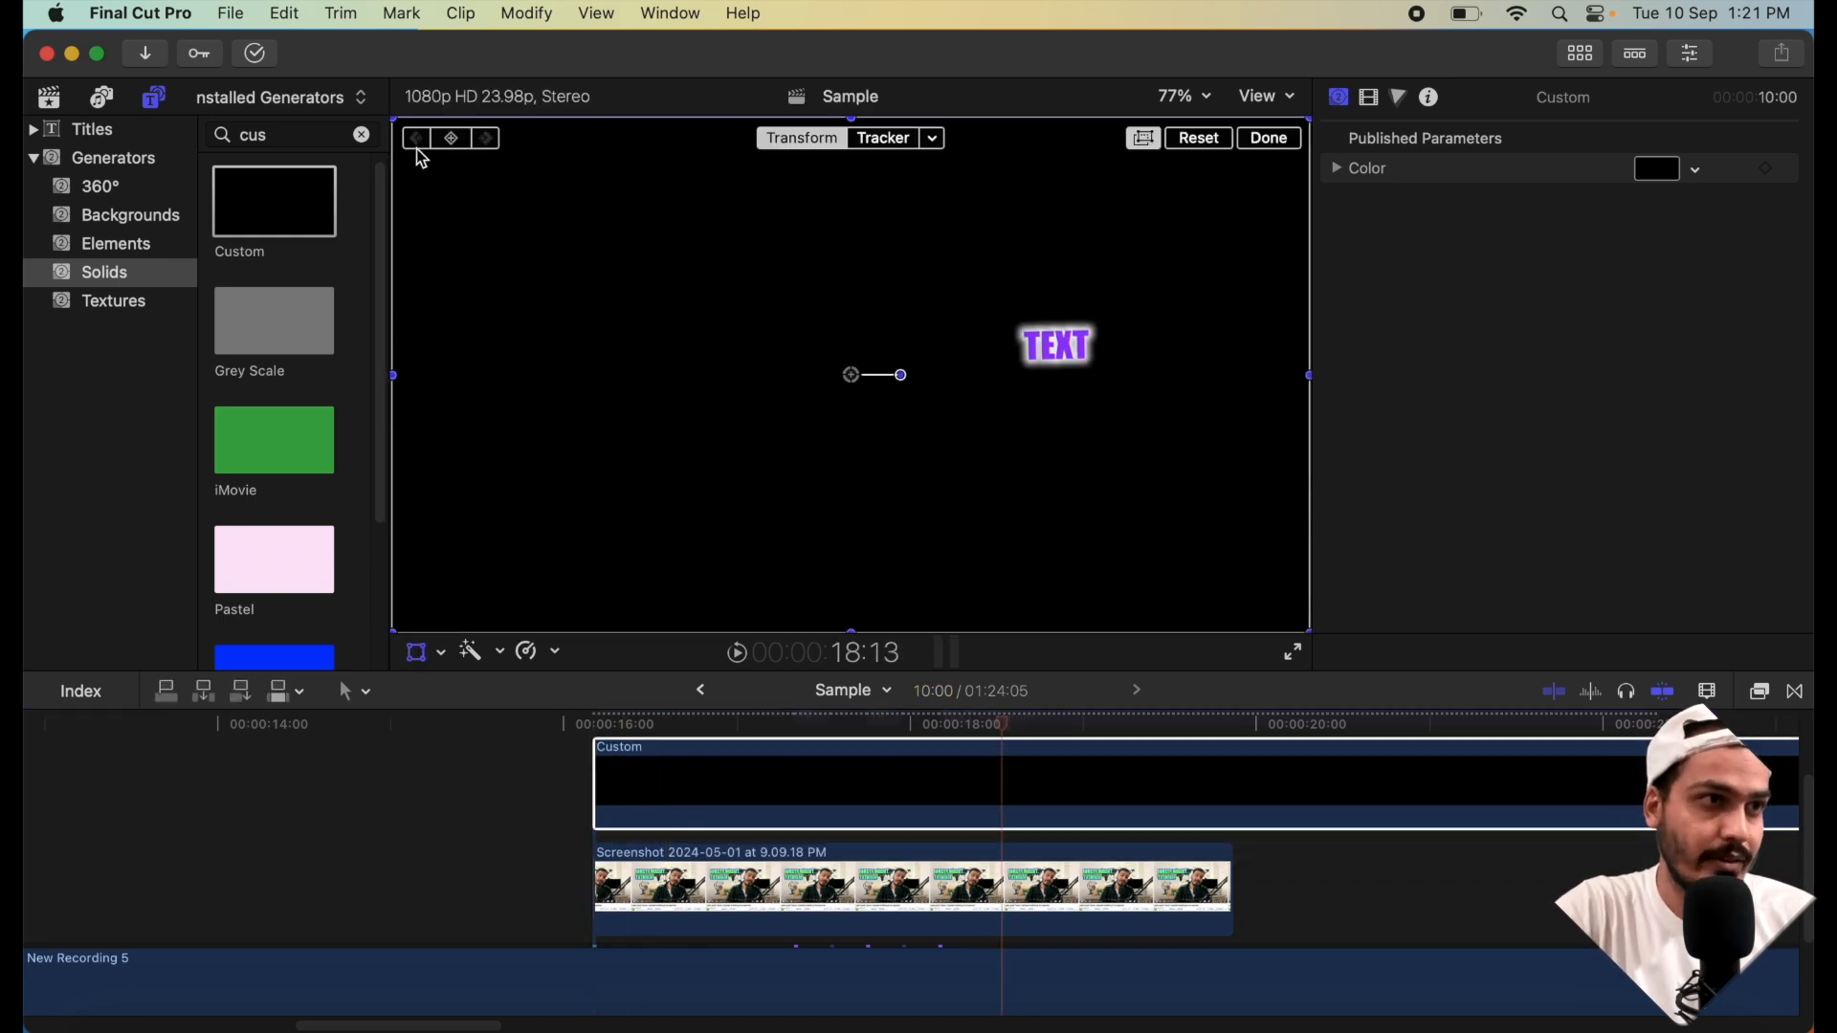
left_click_drag(396, 121, 895, 590)
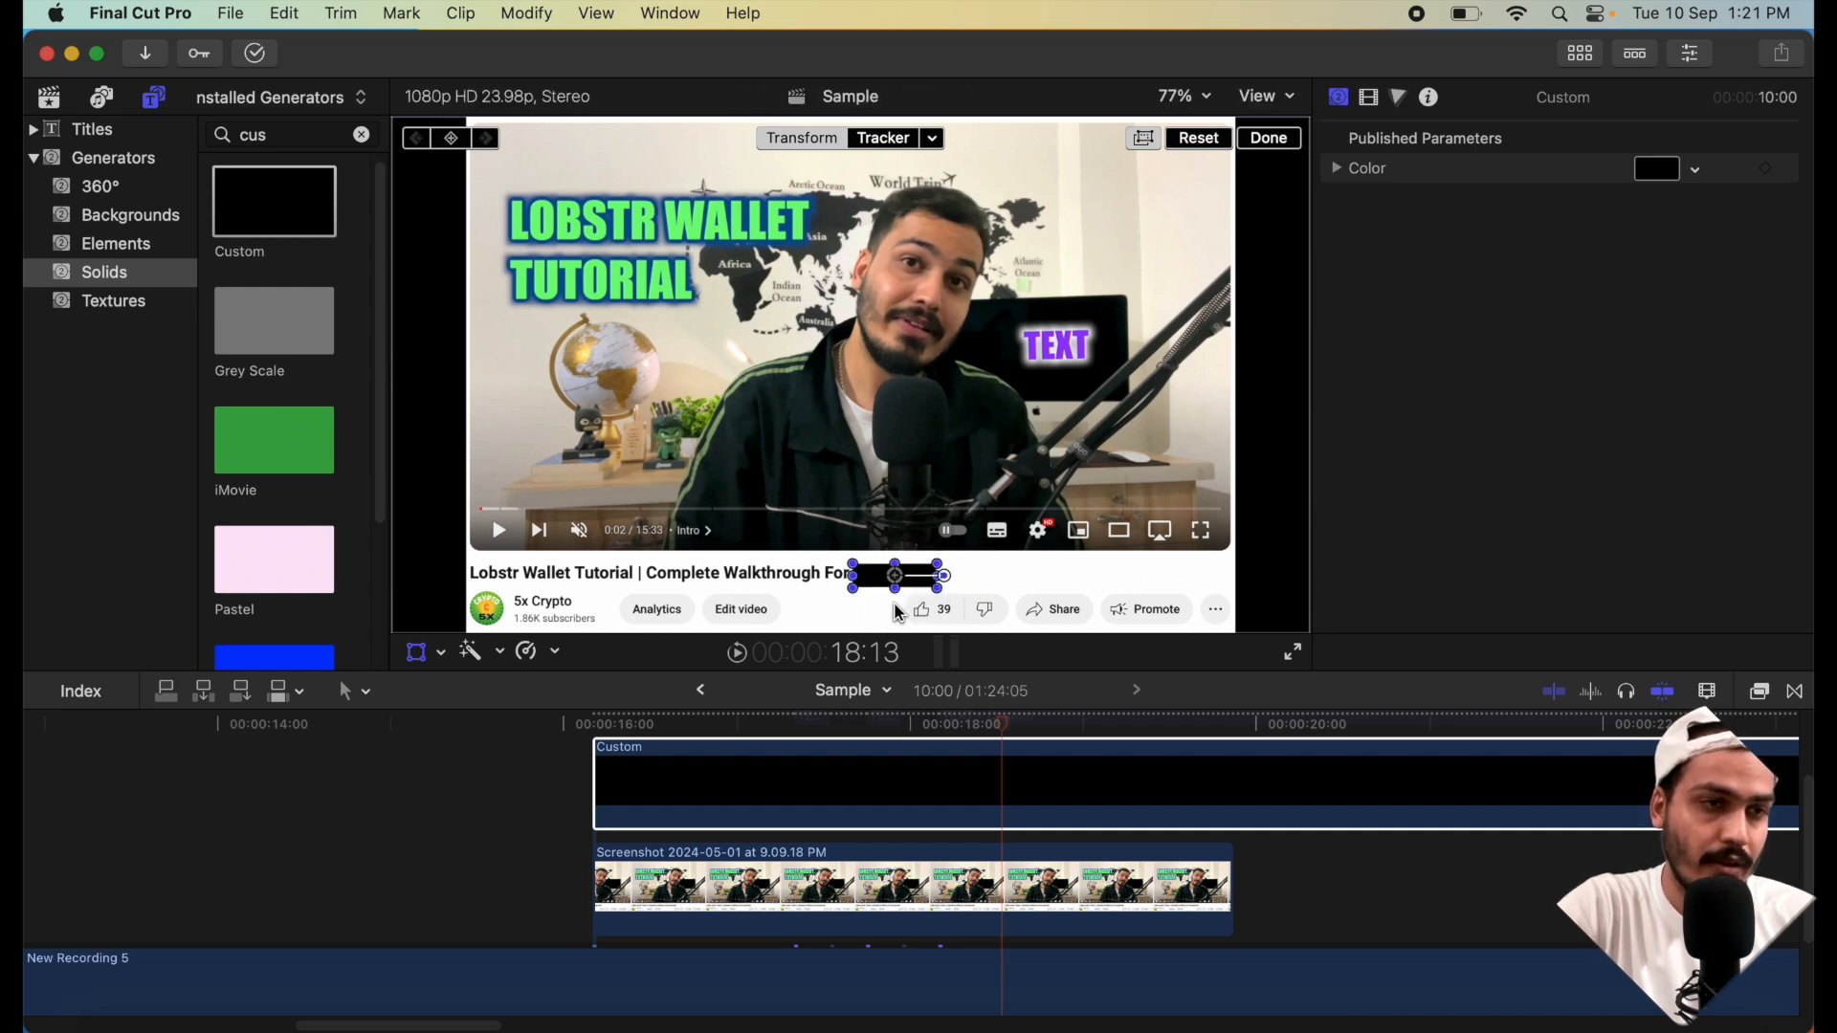
left_click(1661, 169)
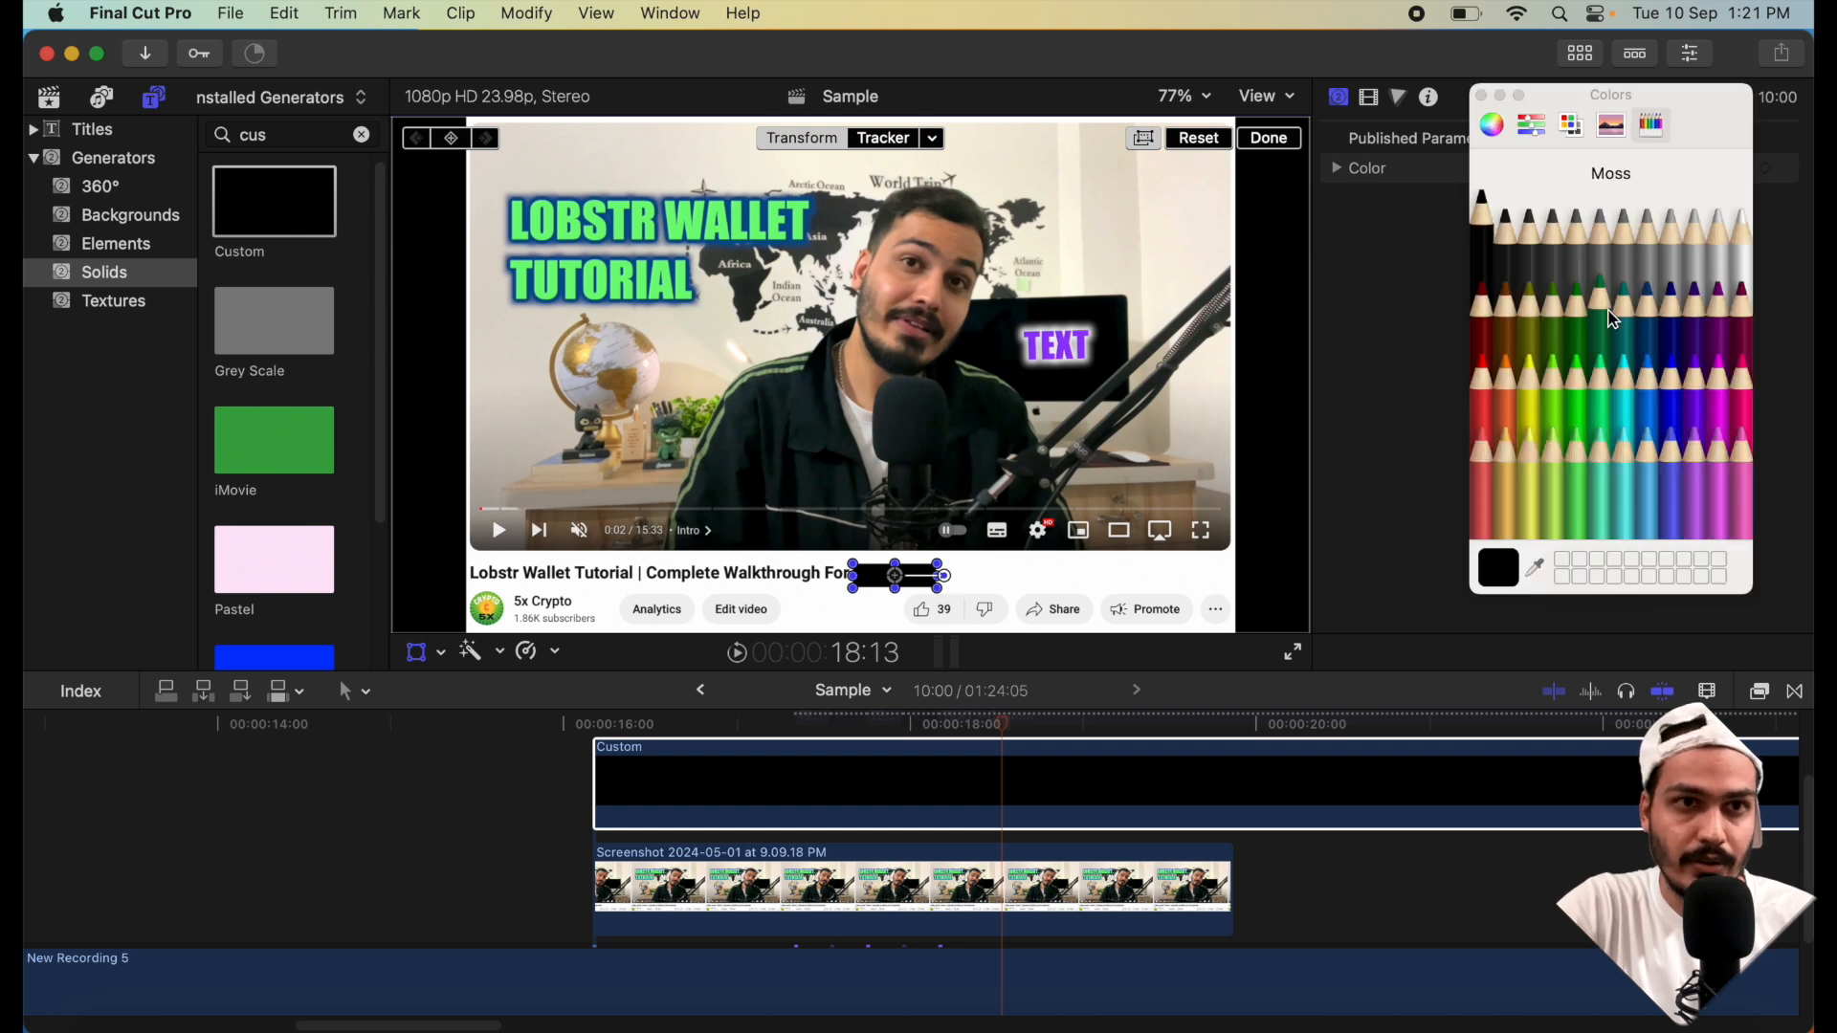
left_click(1531, 406)
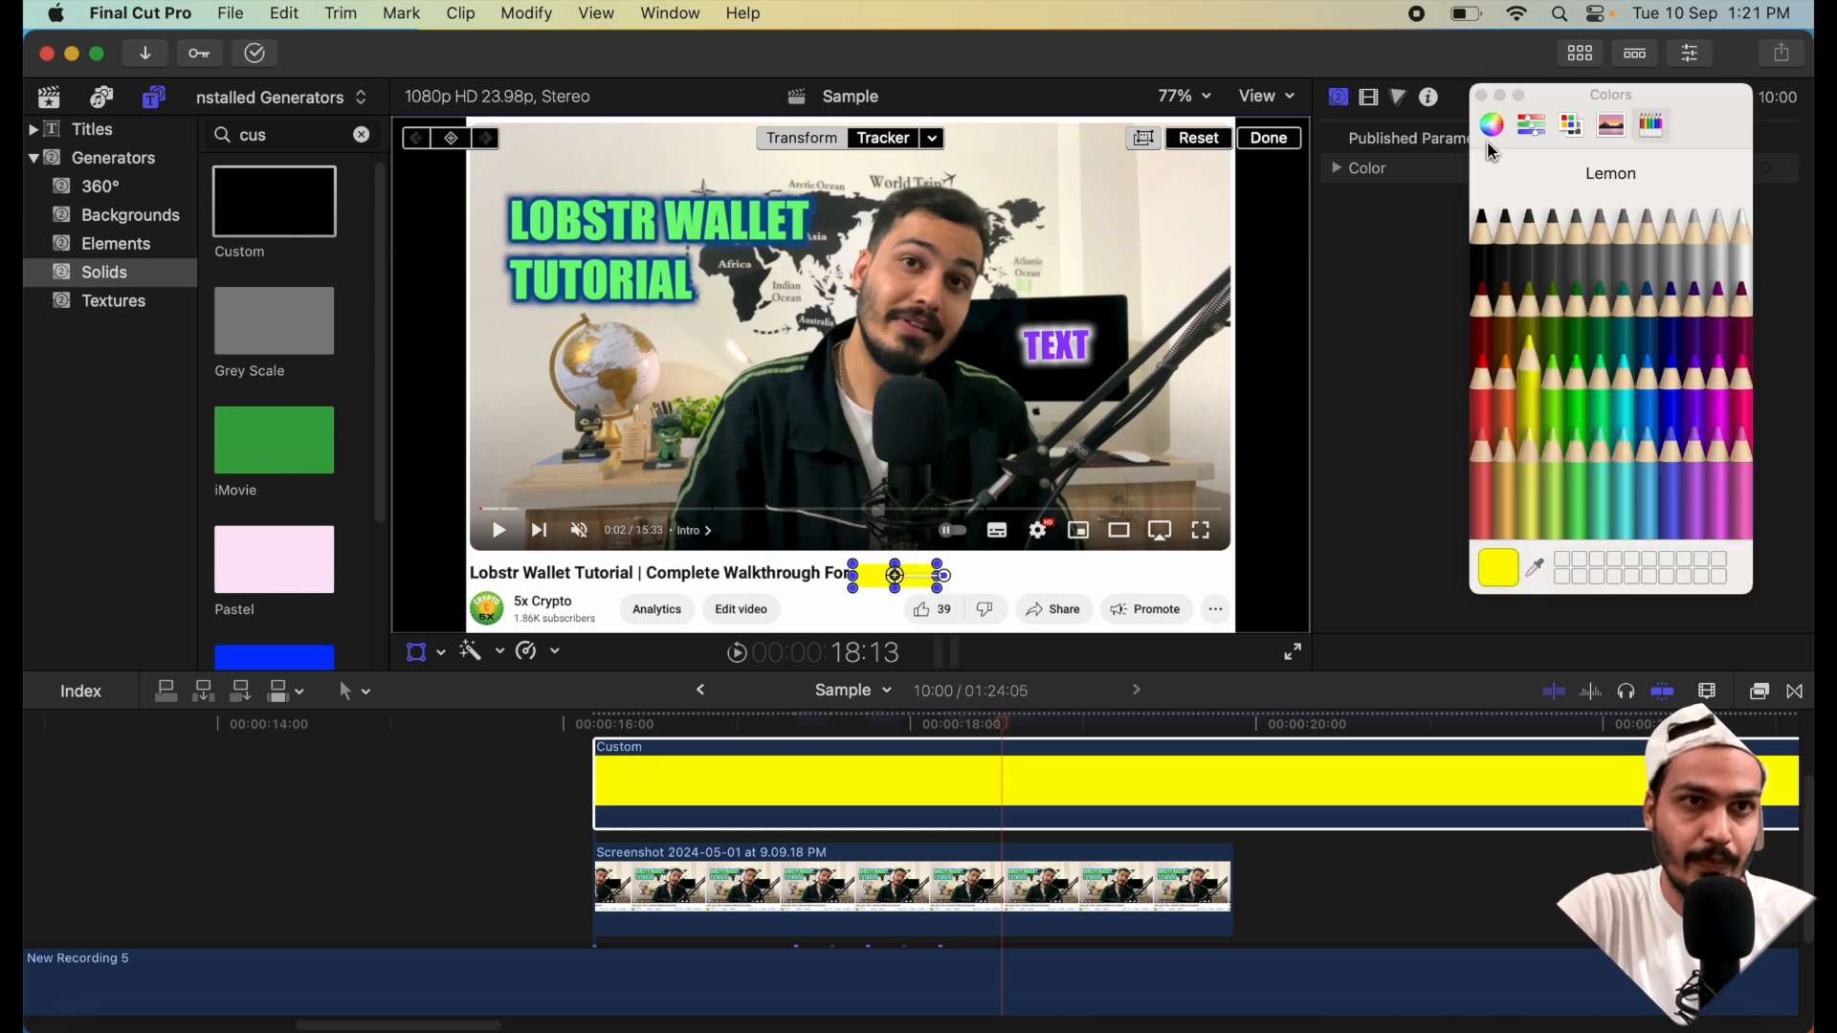
left_click(1480, 96)
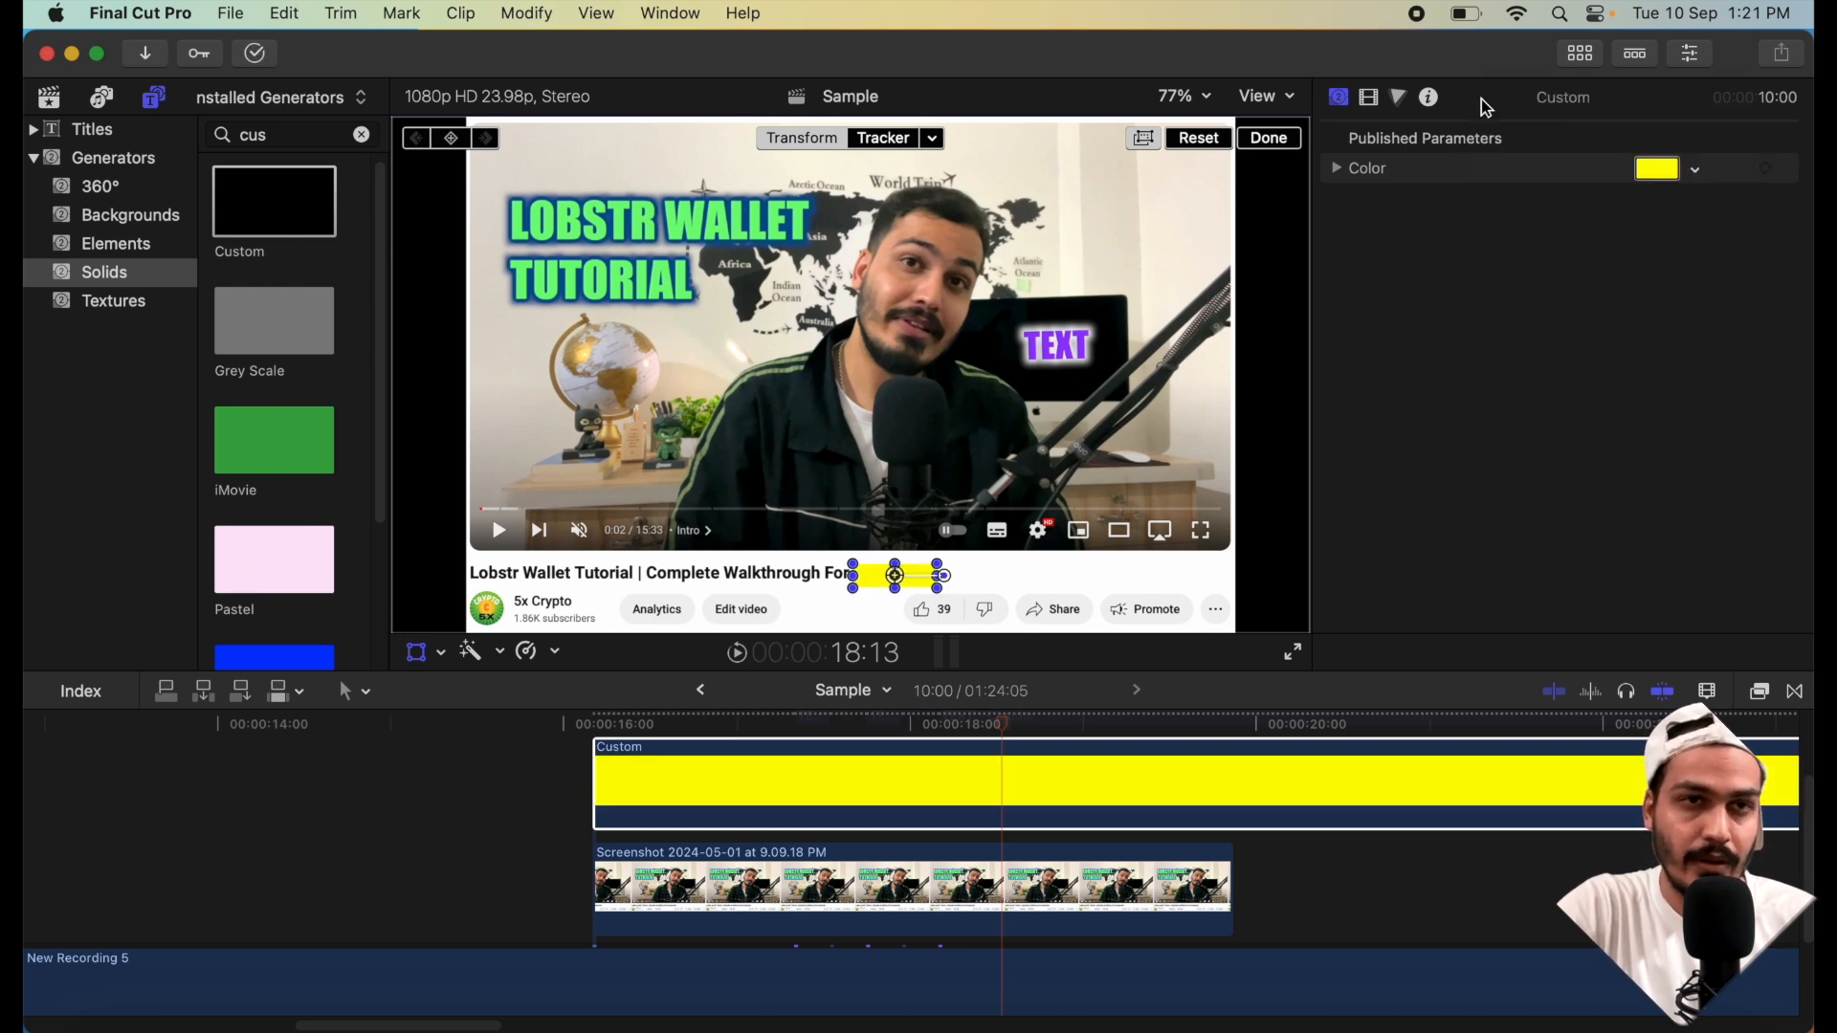
- Set the solid's blend mode to Darken and finish the transform edit
left_click(1370, 97)
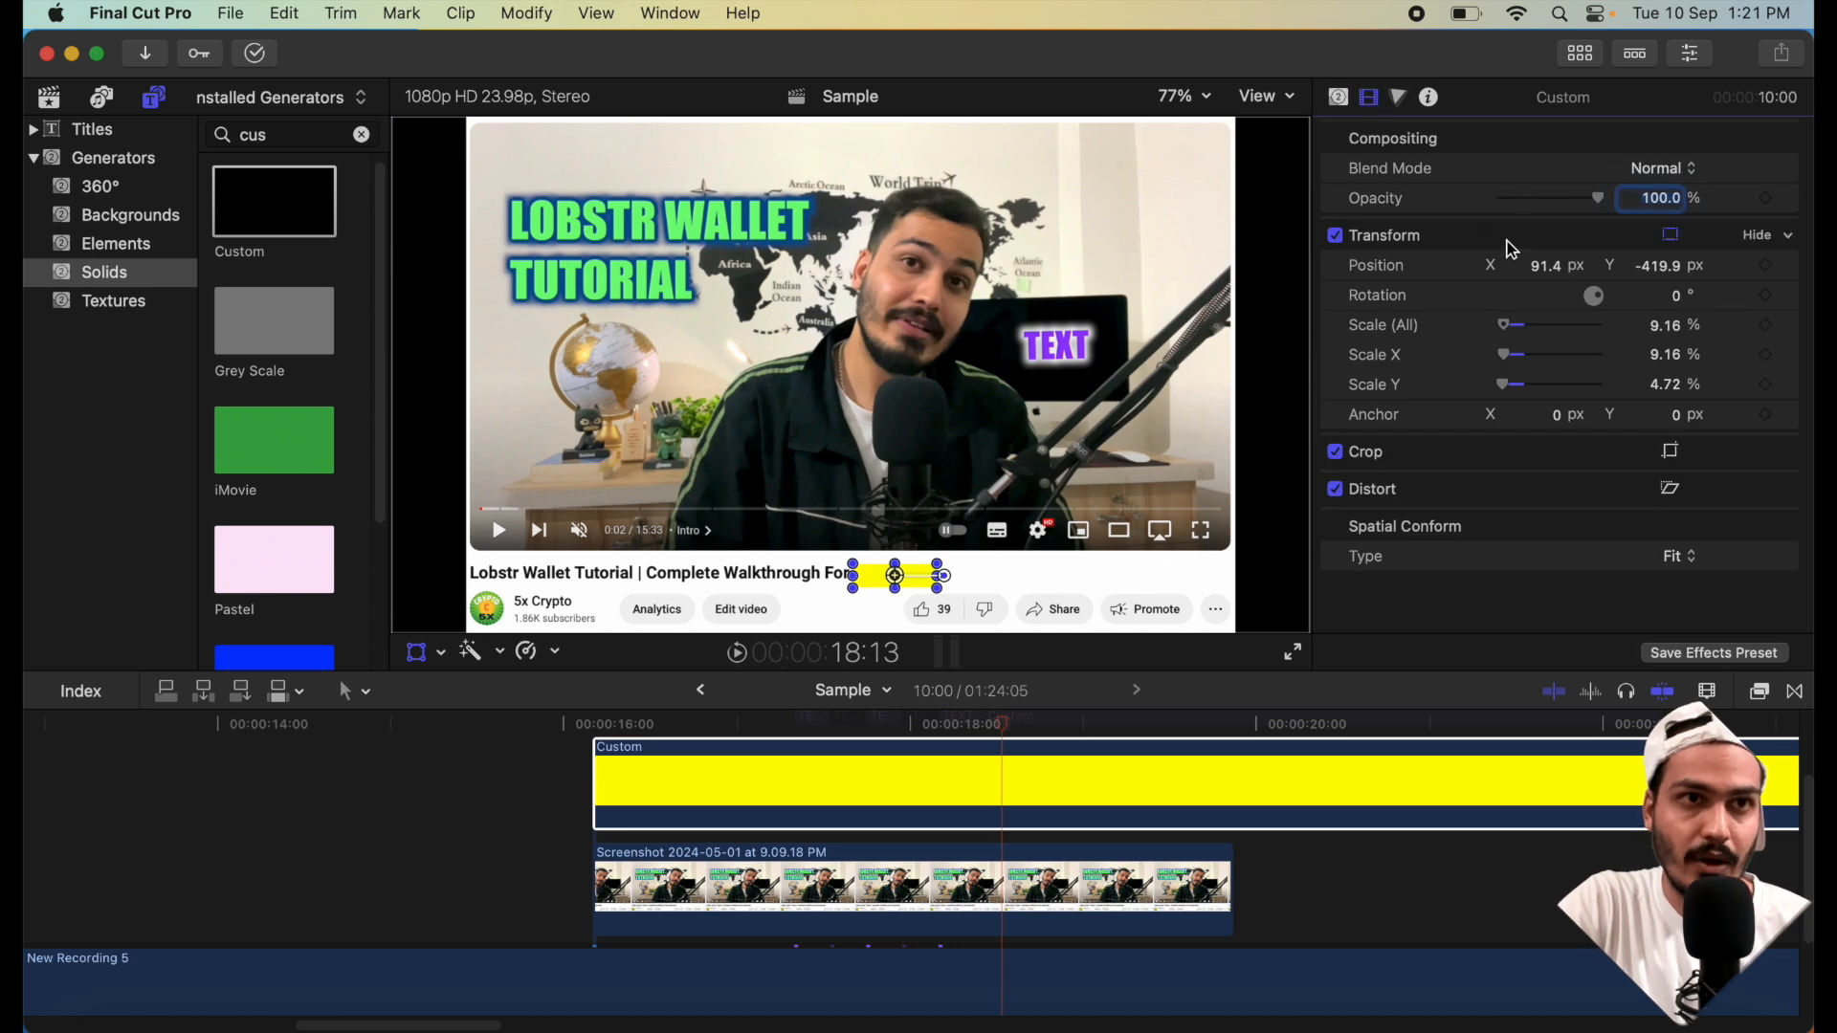
left_click(1658, 175)
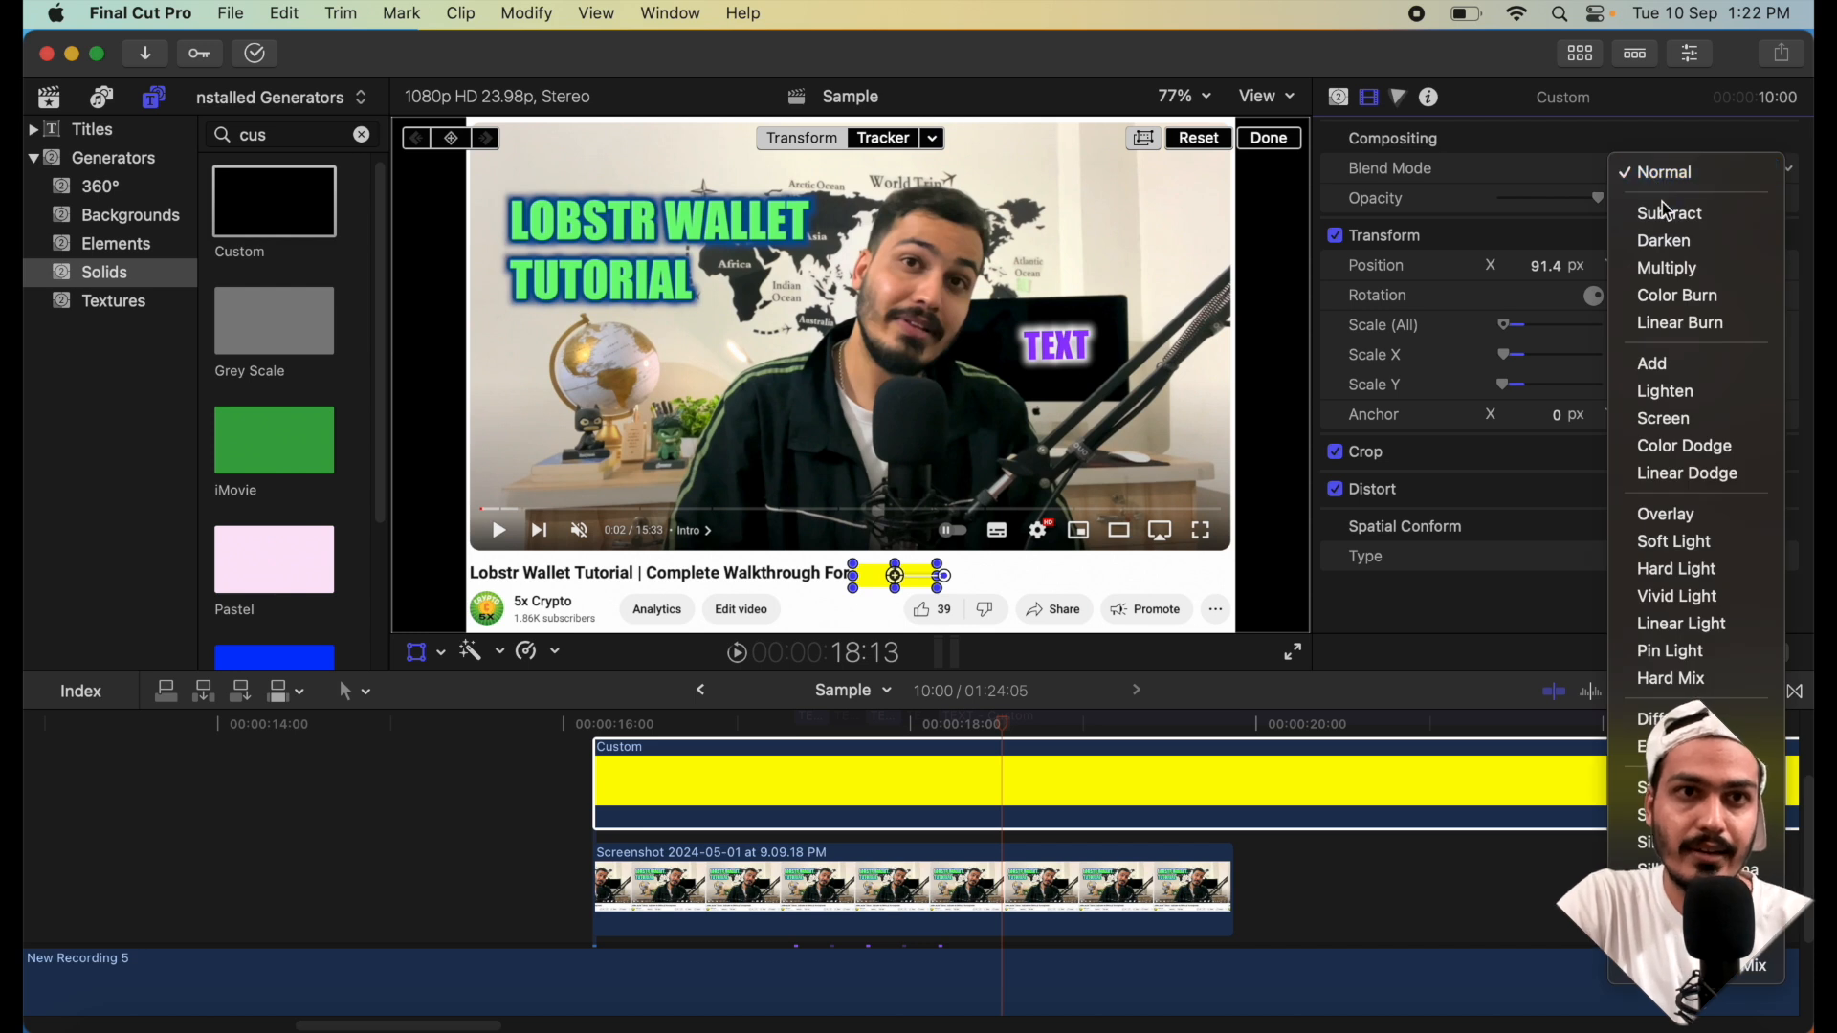
left_click(1662, 246)
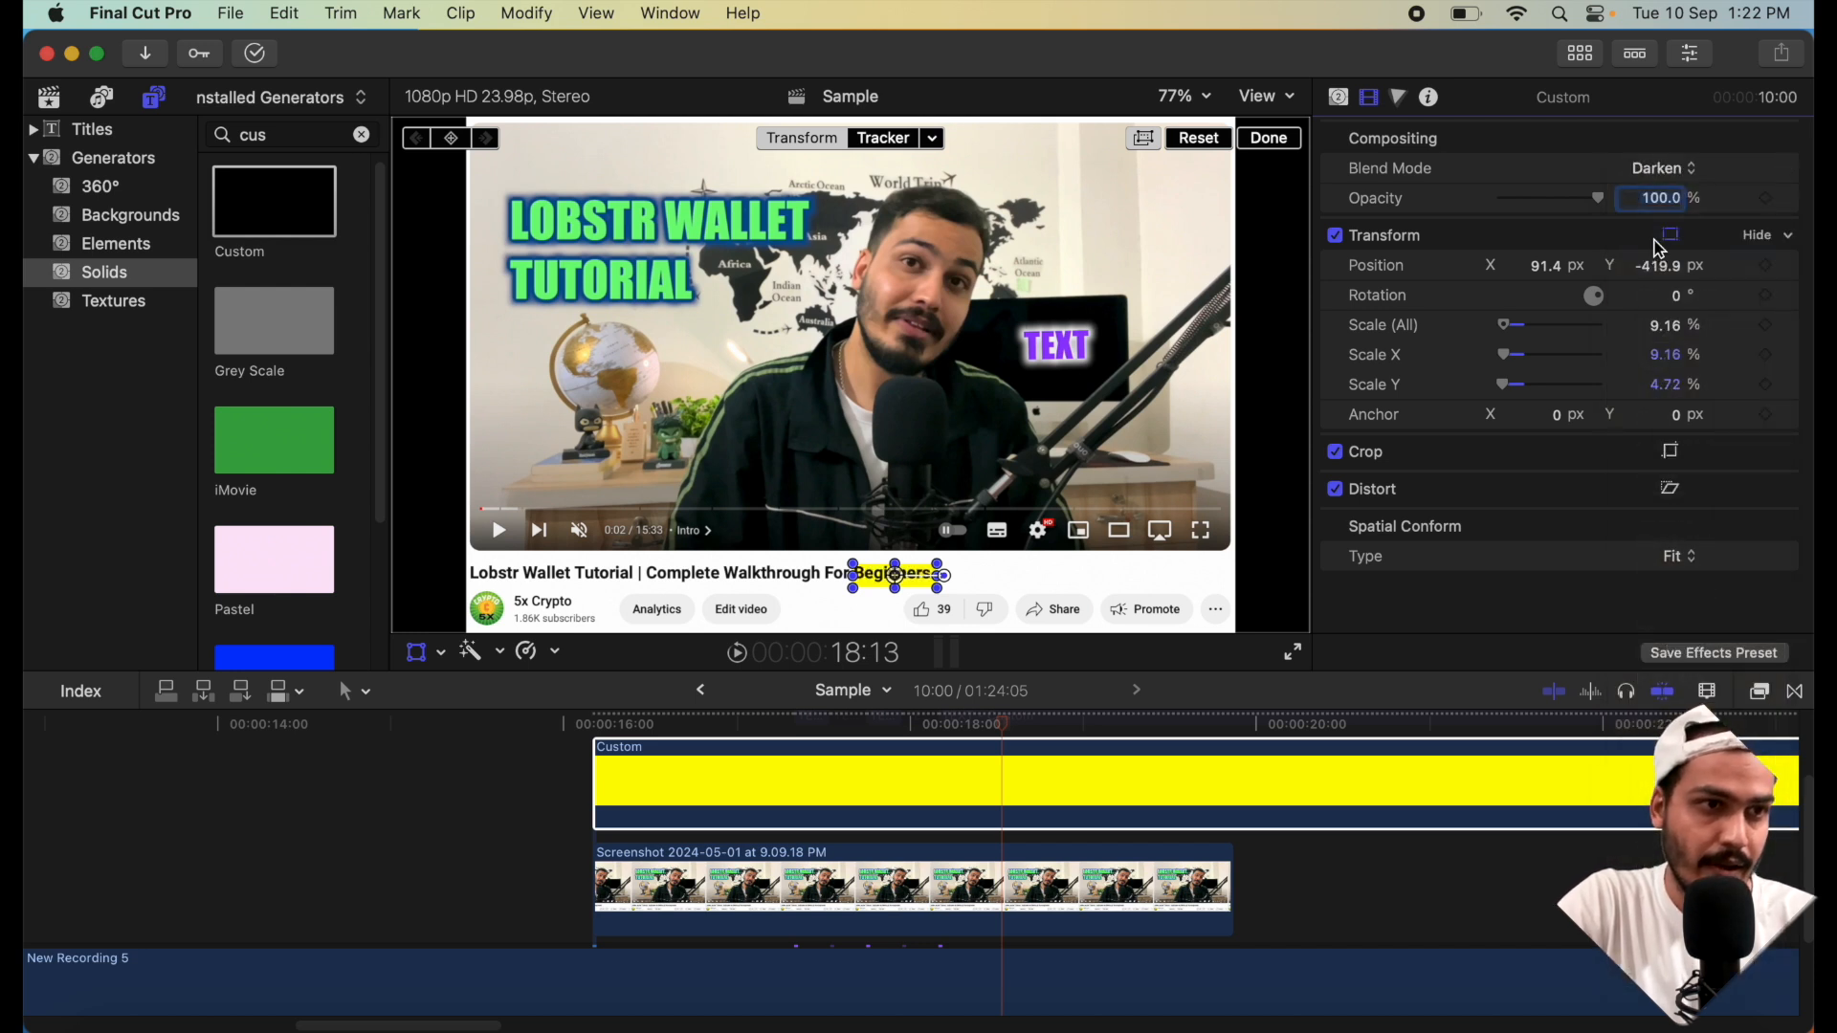
left_click(1270, 140)
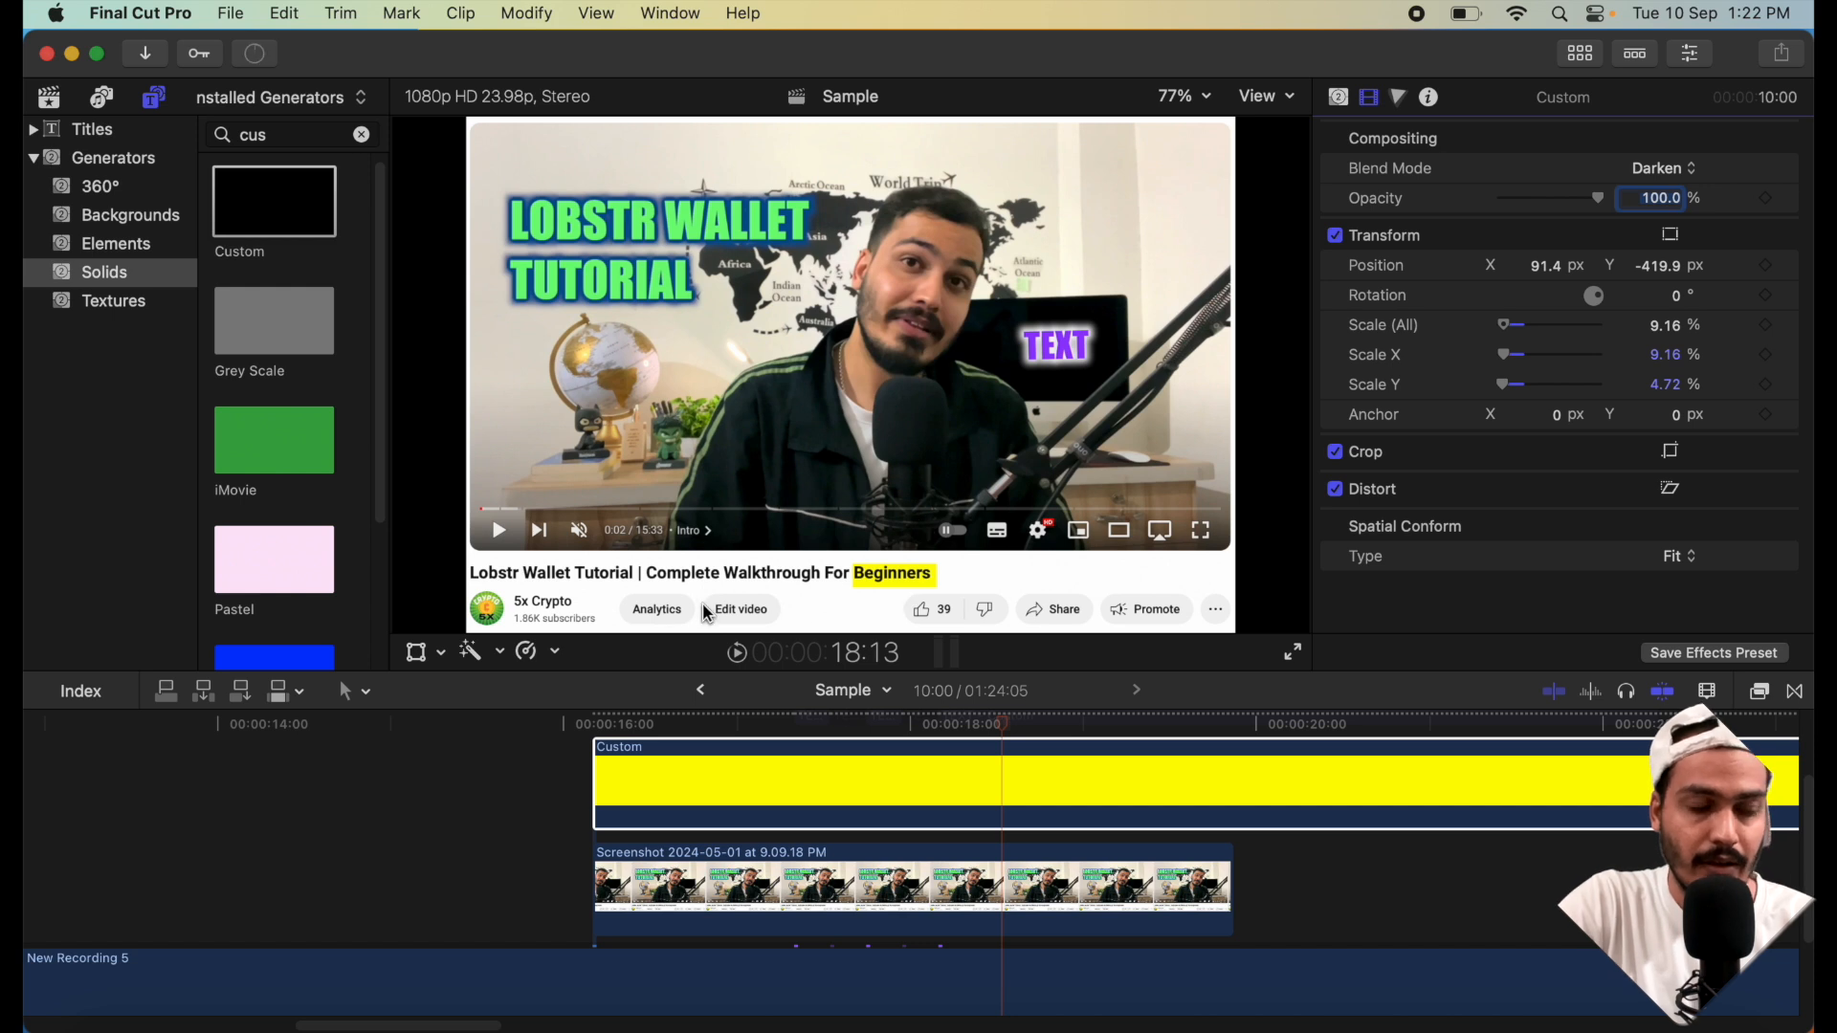
- Play back the timeline from just before the yellow solid to review the highlight over the word "Beginners"
left_click(1164, 766)
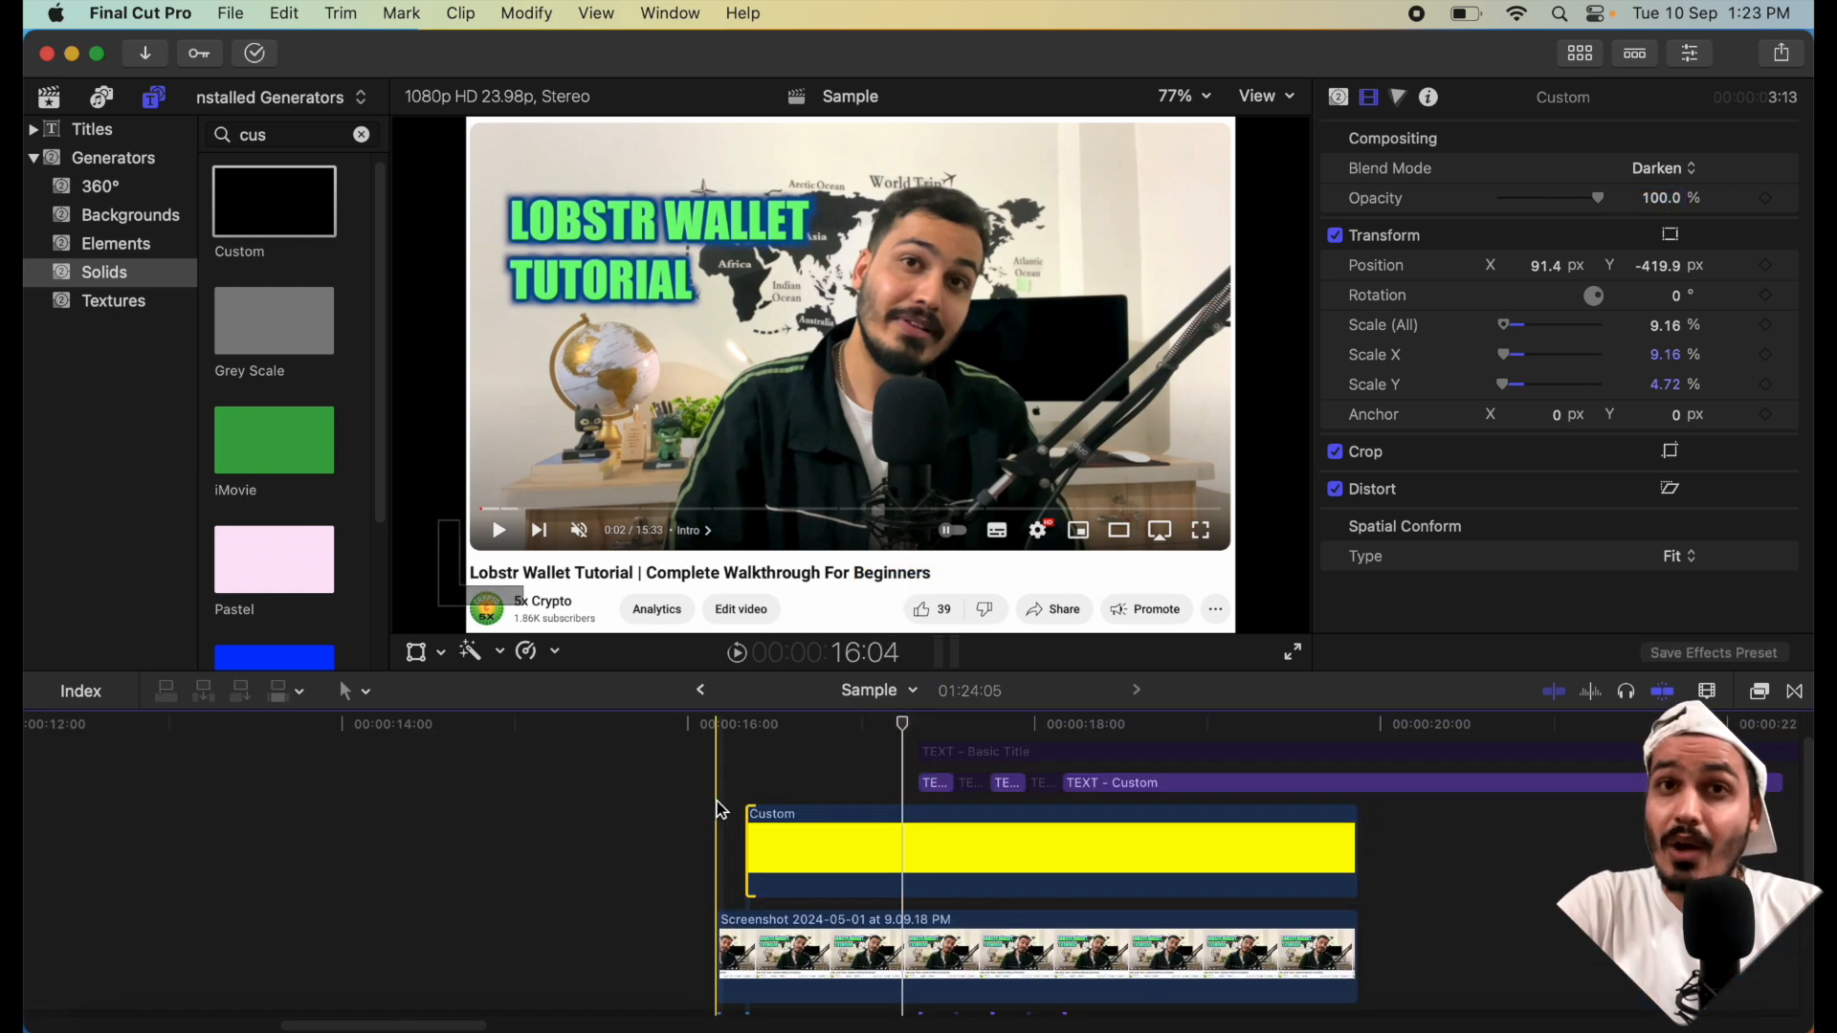
key("space")
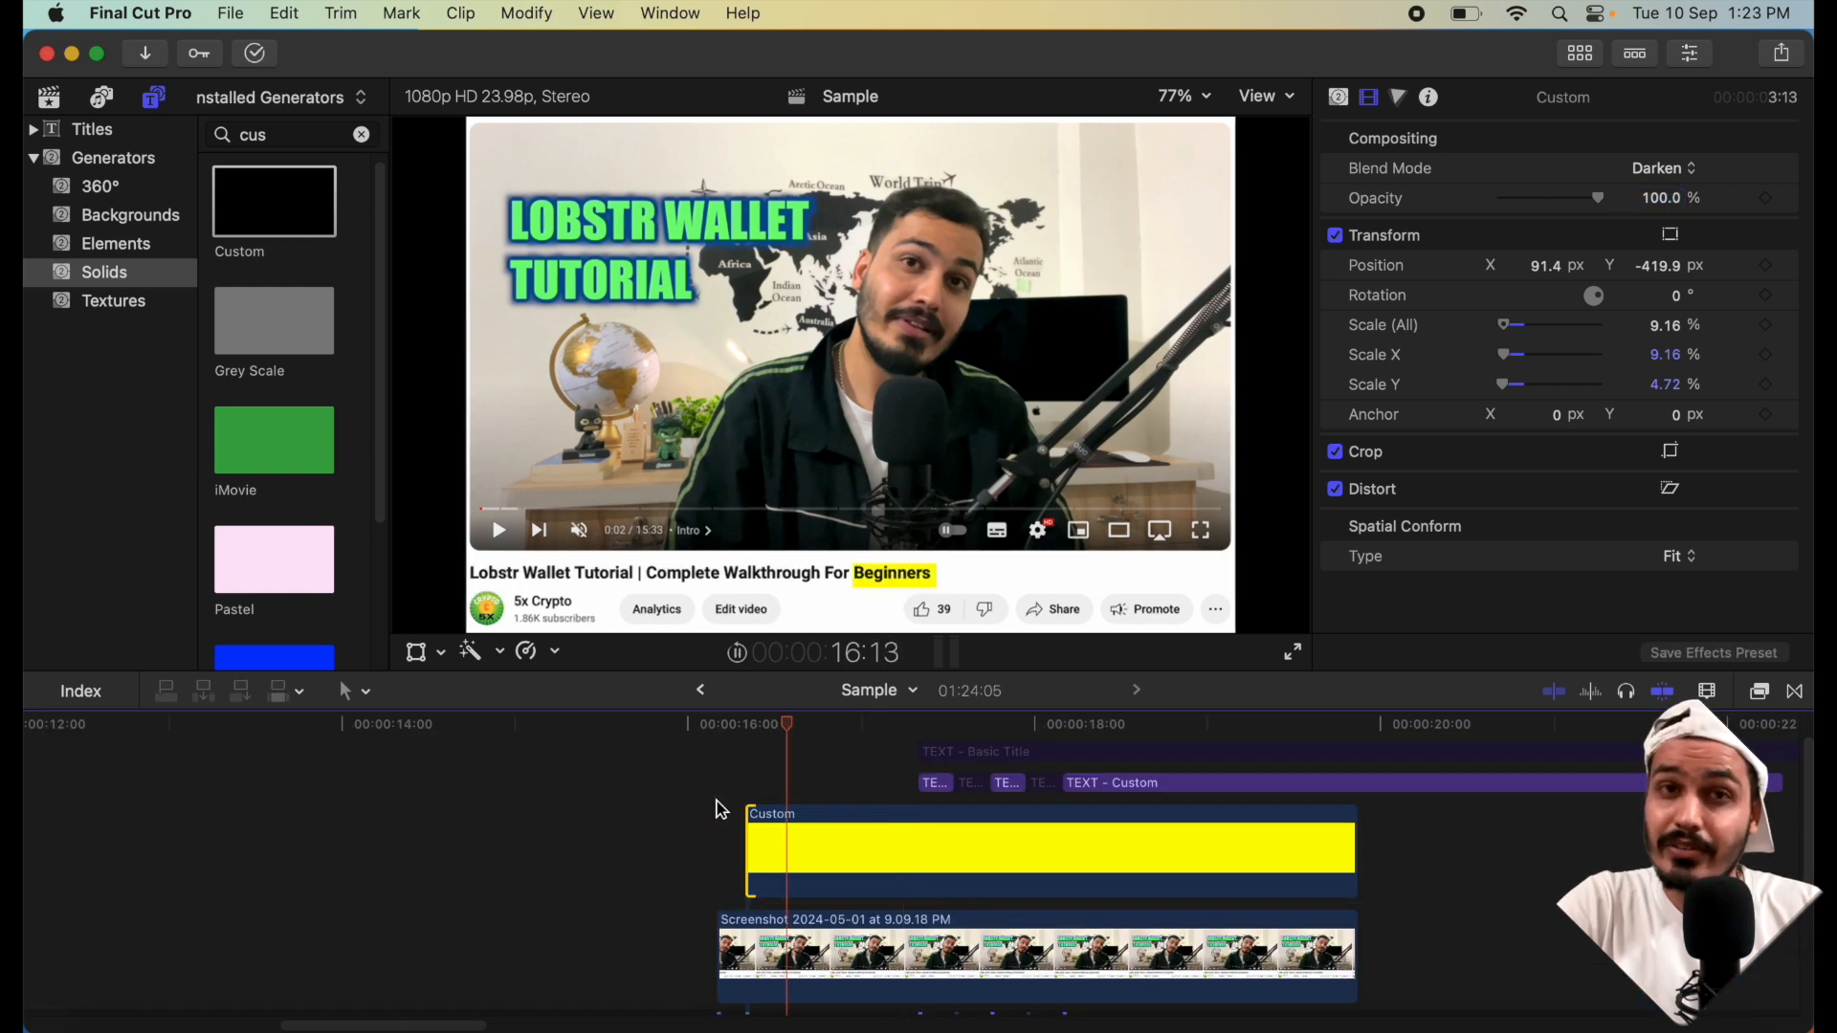
key("space")
key("space")
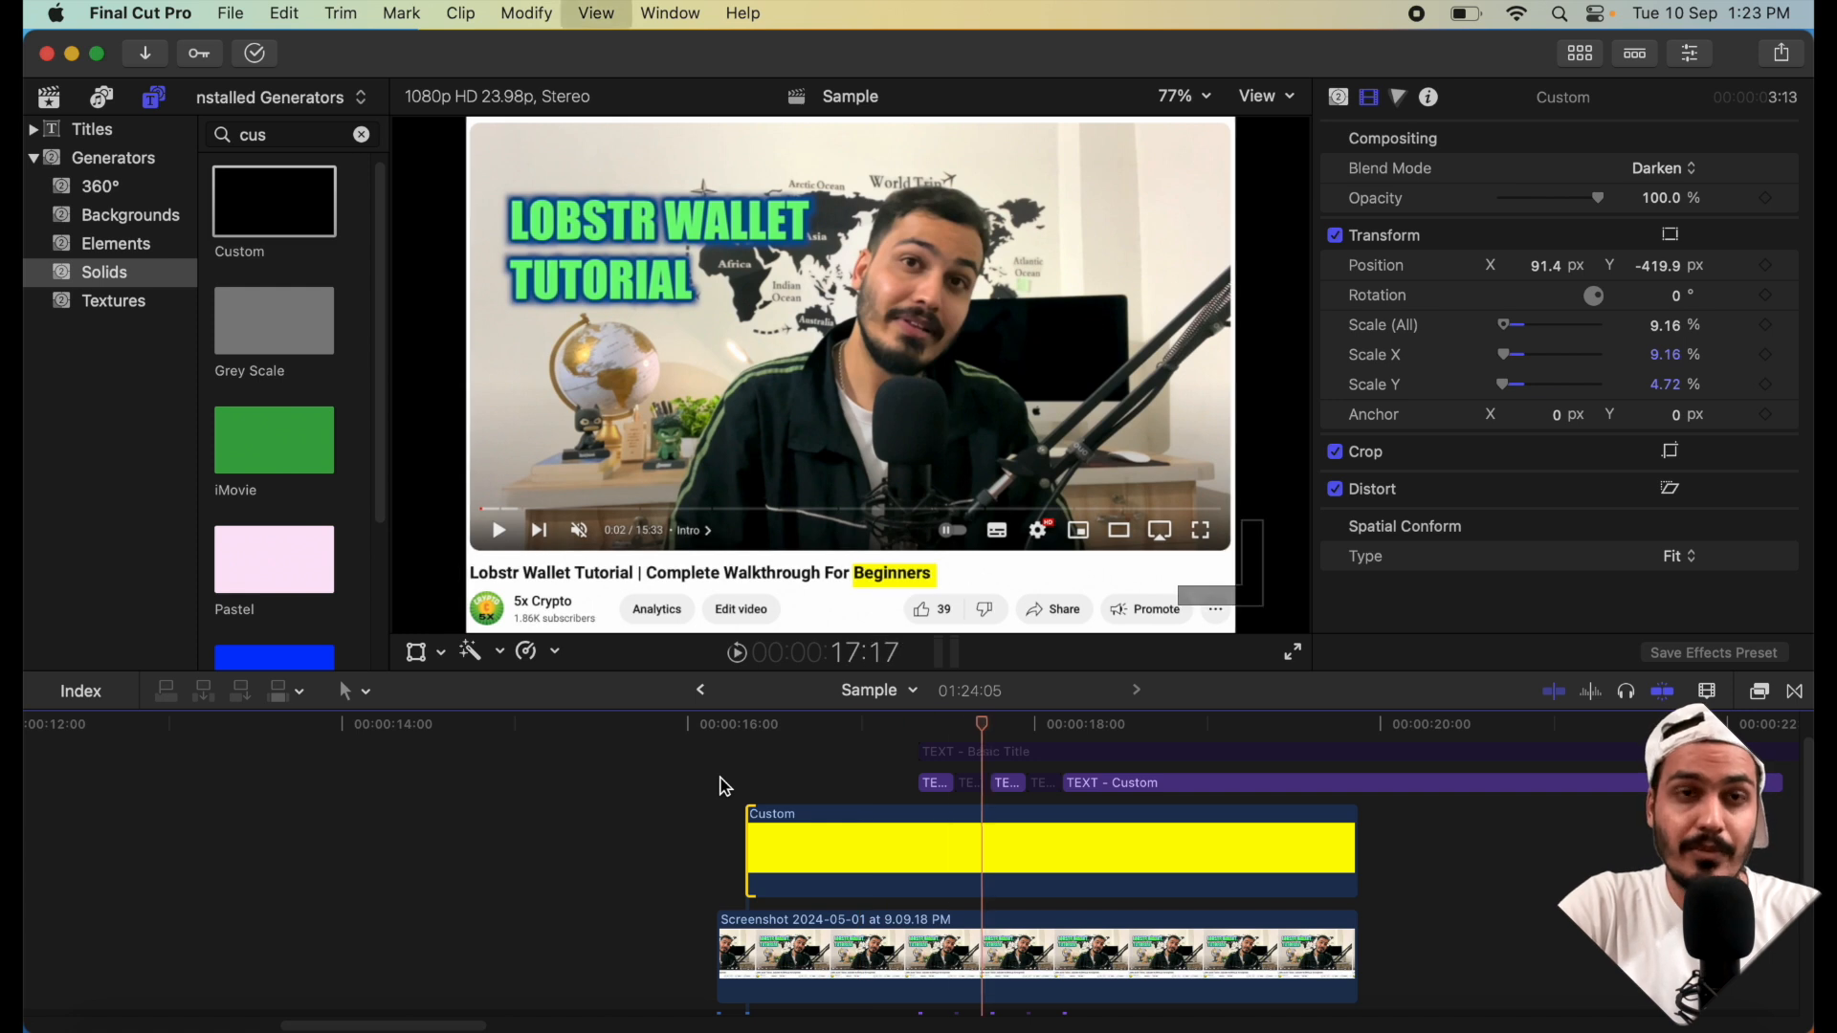
key("space")
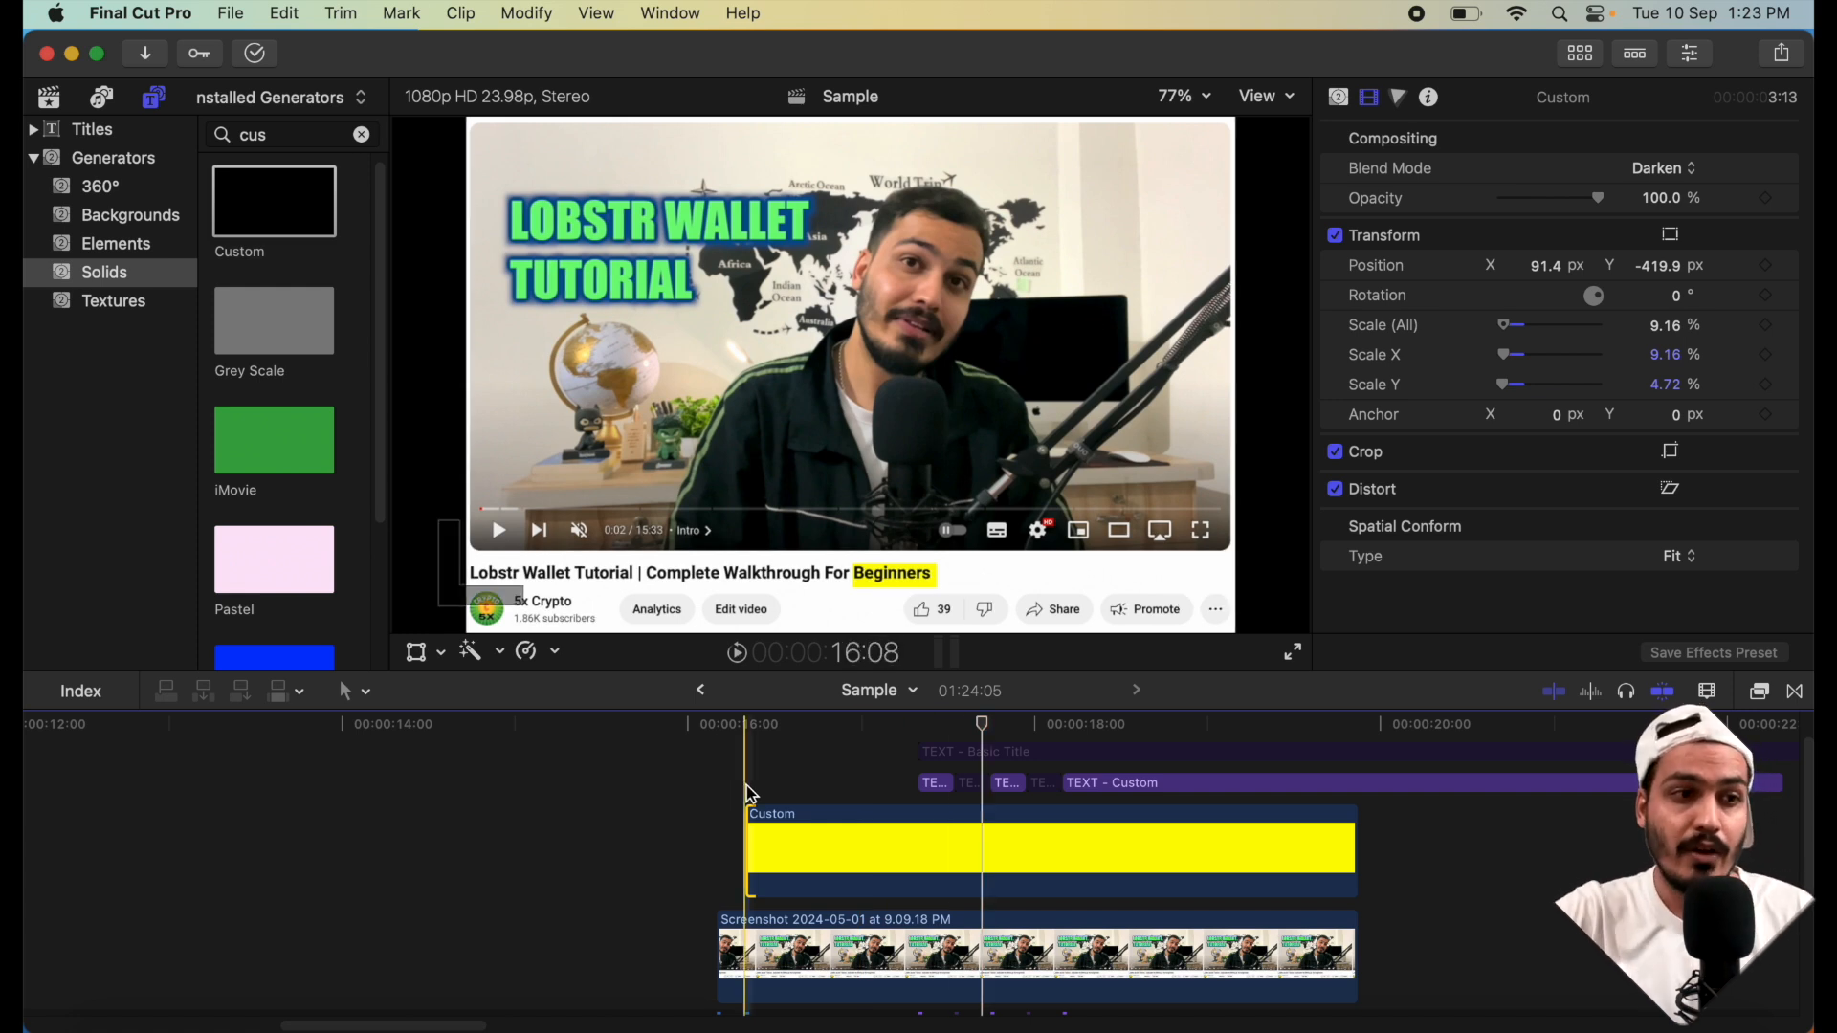
- Nudge the yellow highlight to position X 86.0 px, Y -416.4 px so it is centred on the word "Beginners"
left_click(824, 847)
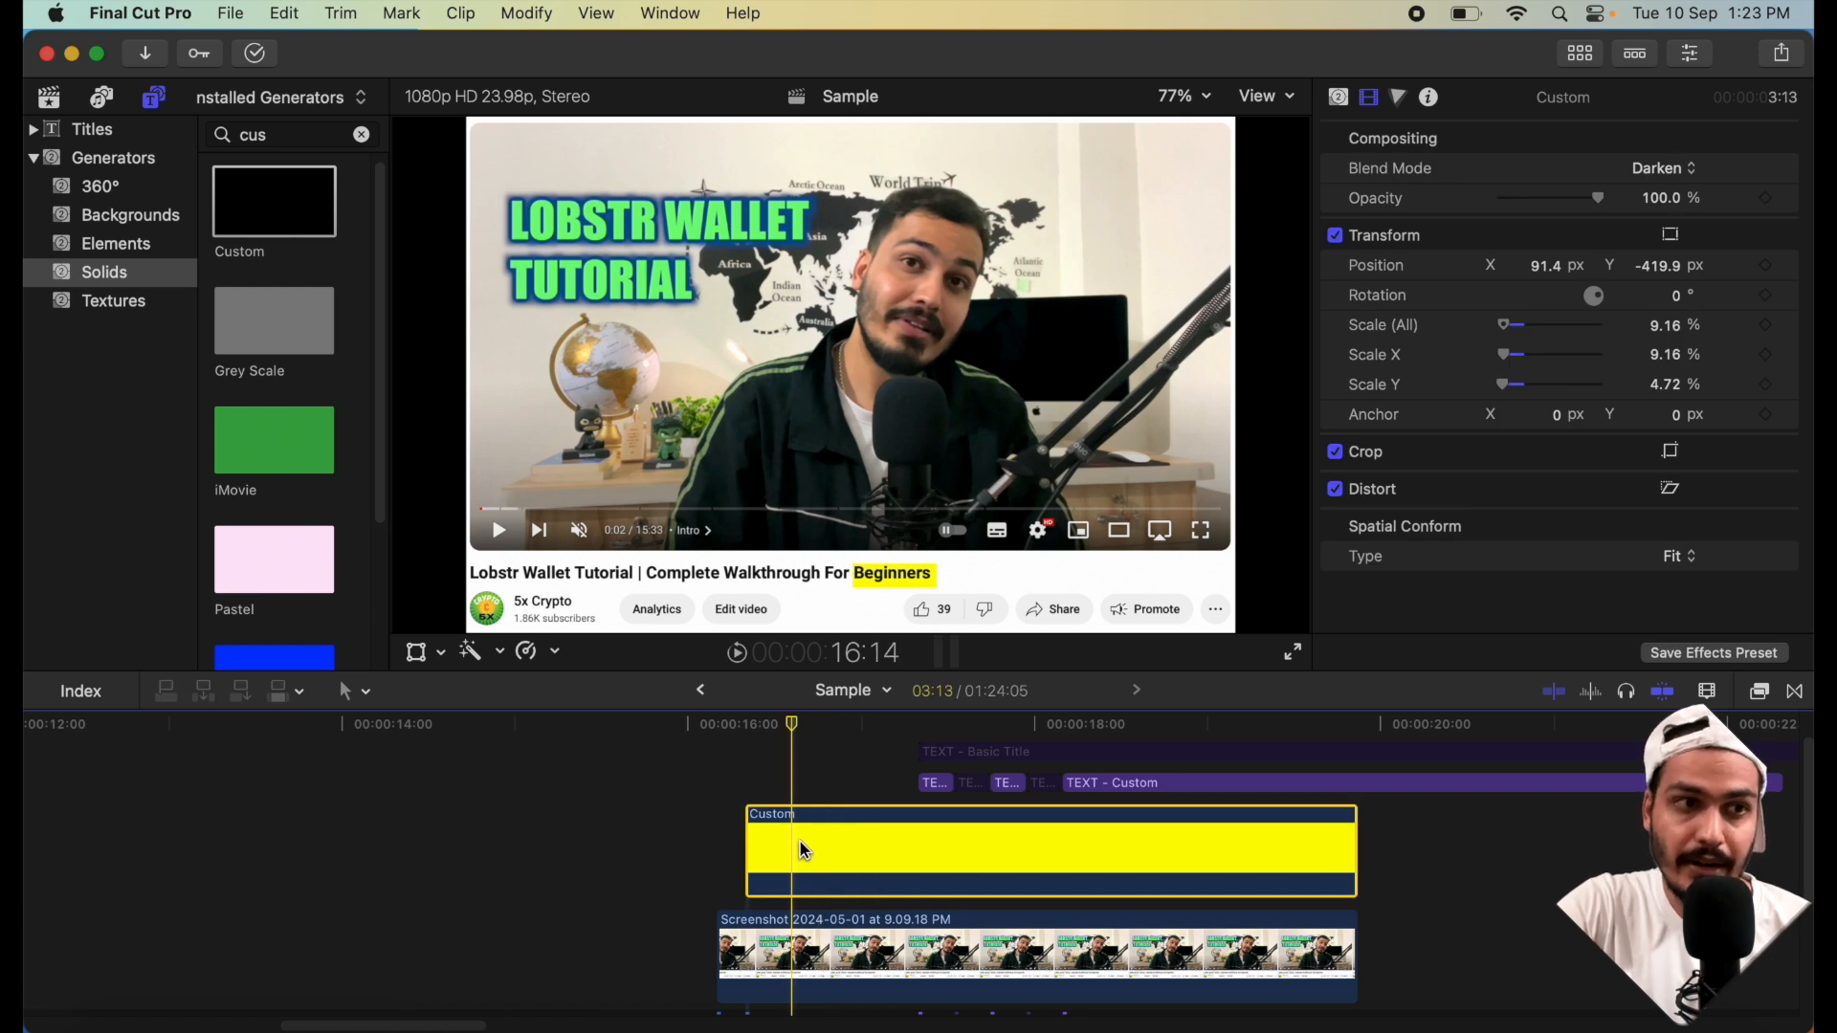
left_click(417, 654)
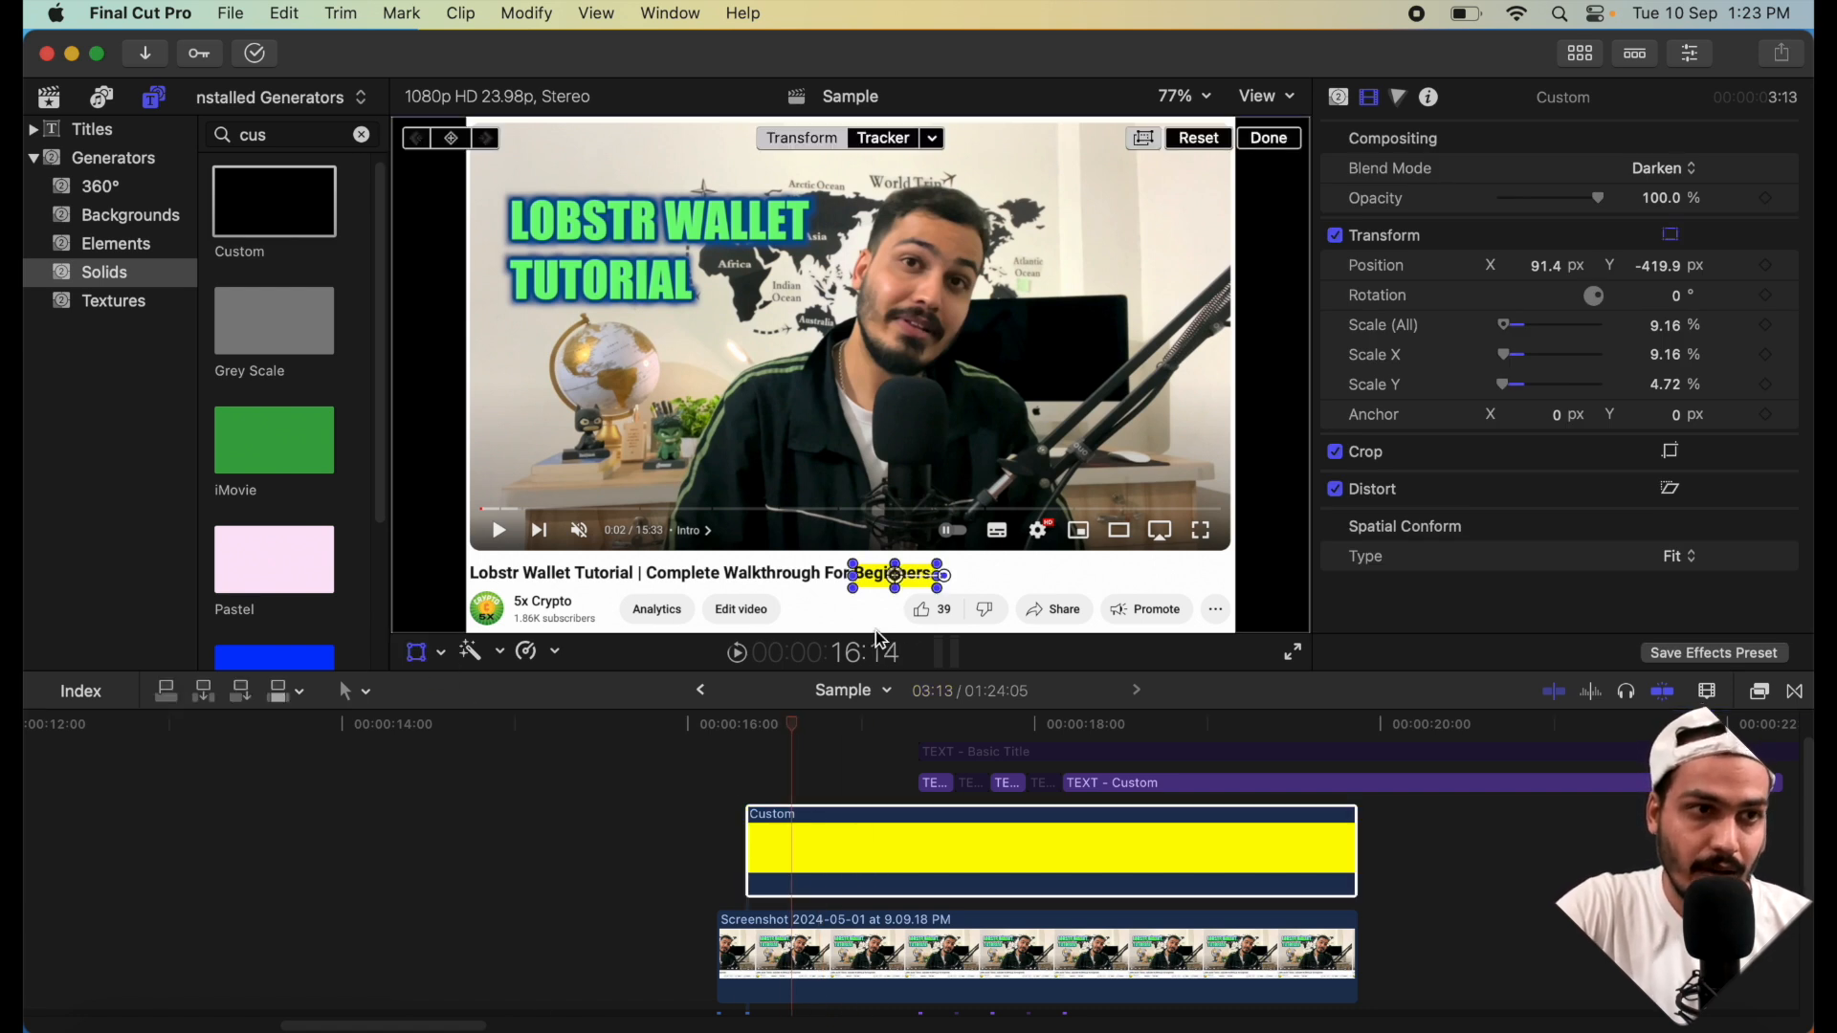
left_click_drag(893, 574, 891, 576)
left_click(1278, 134)
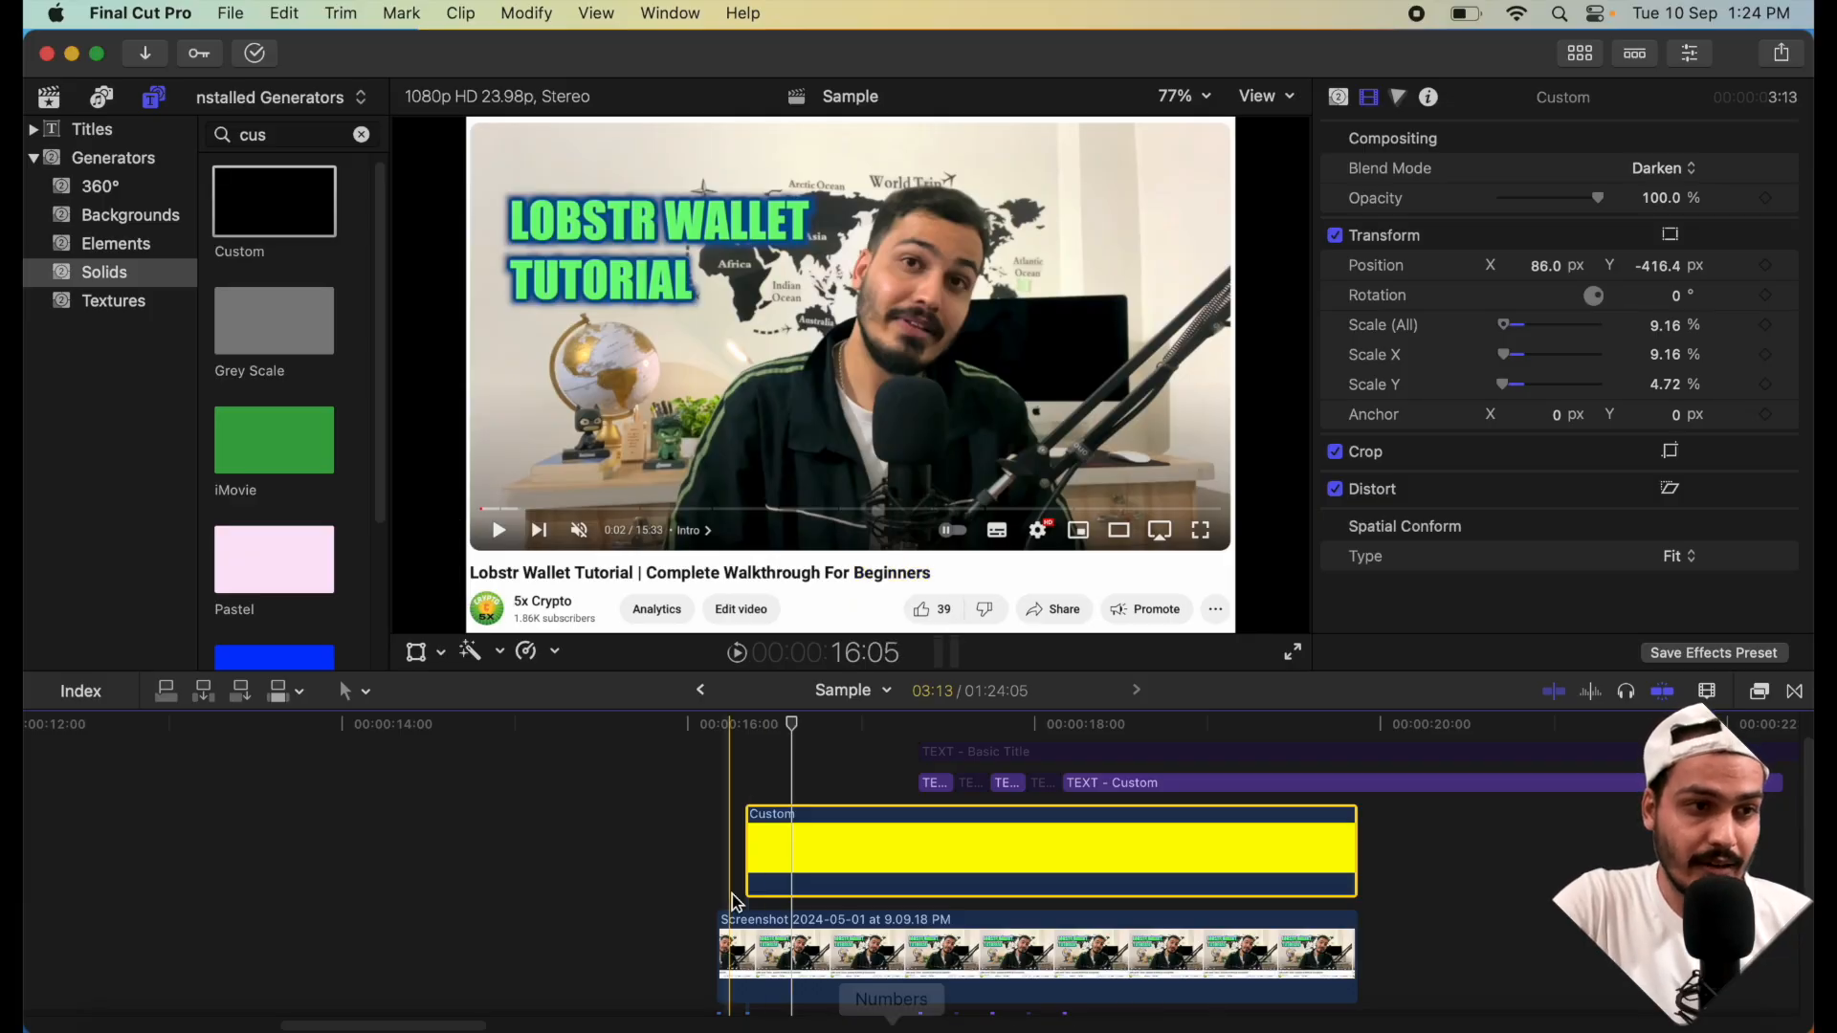
- At the solid's first frame, 16:08, use Crop in Trim mode to pull the highlight's right edge in to its left edge
left_click(751, 846)
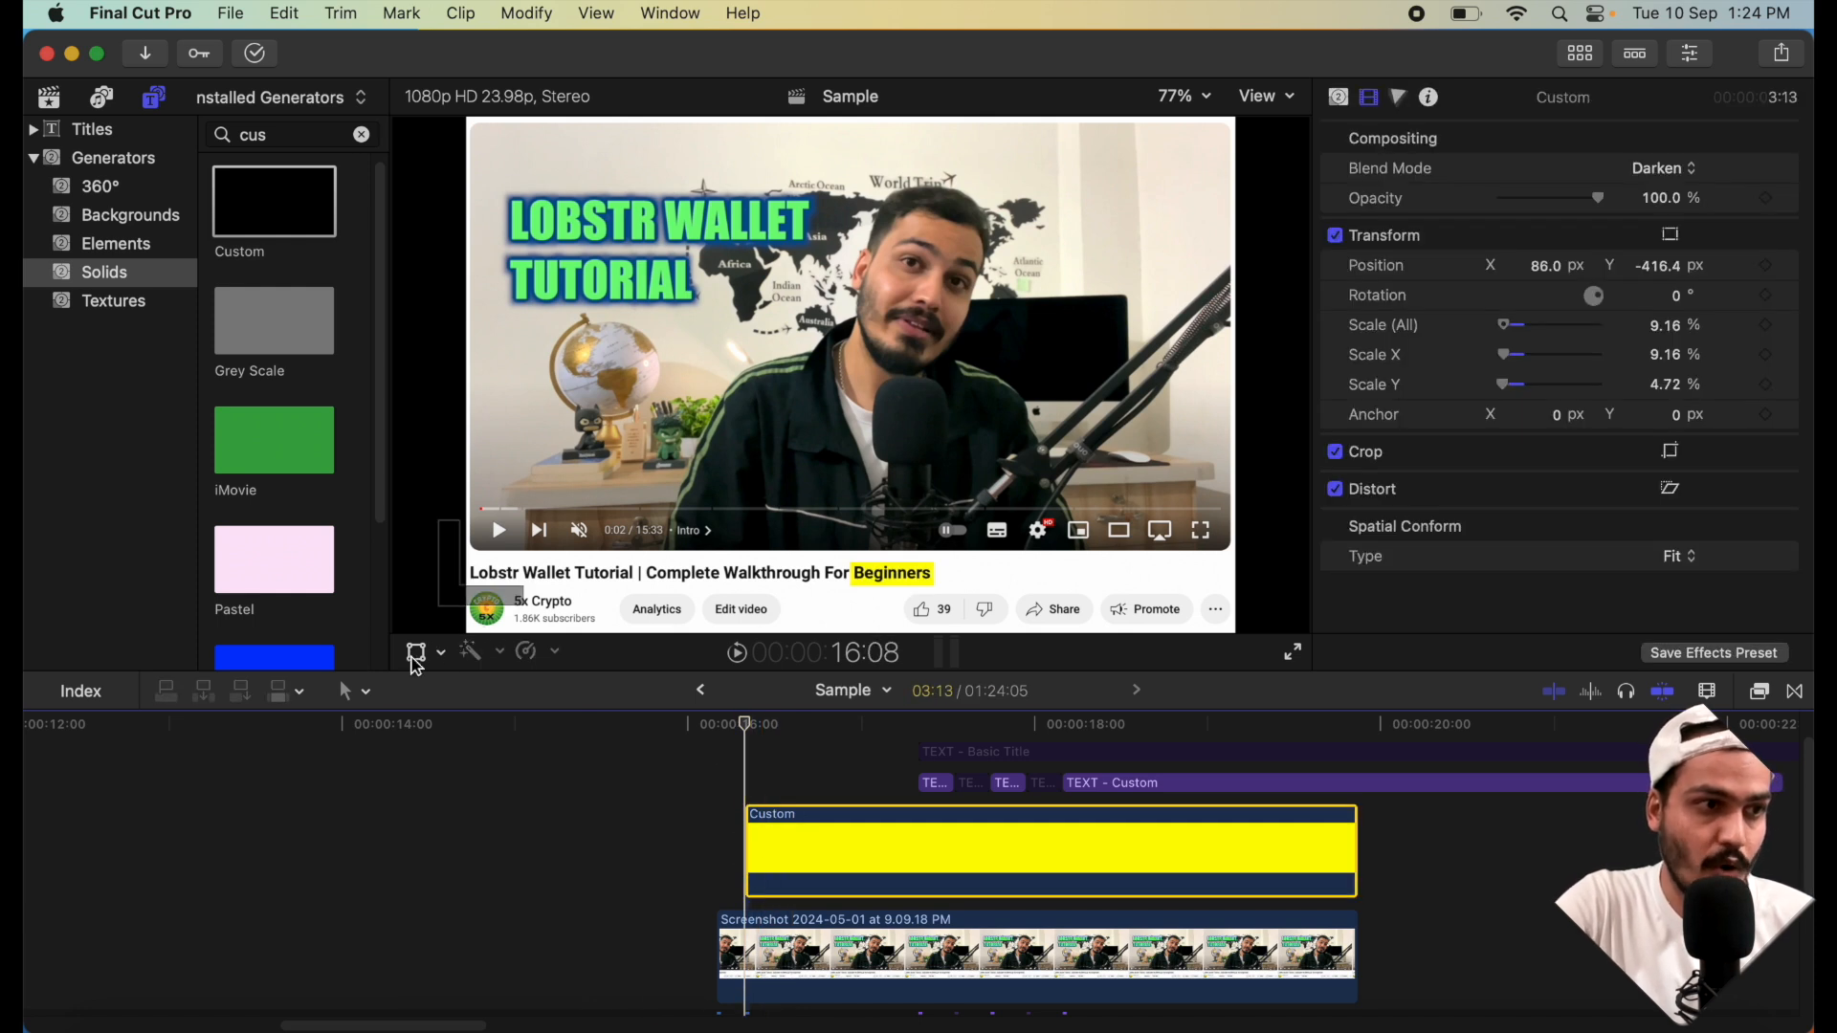
left_click(415, 654)
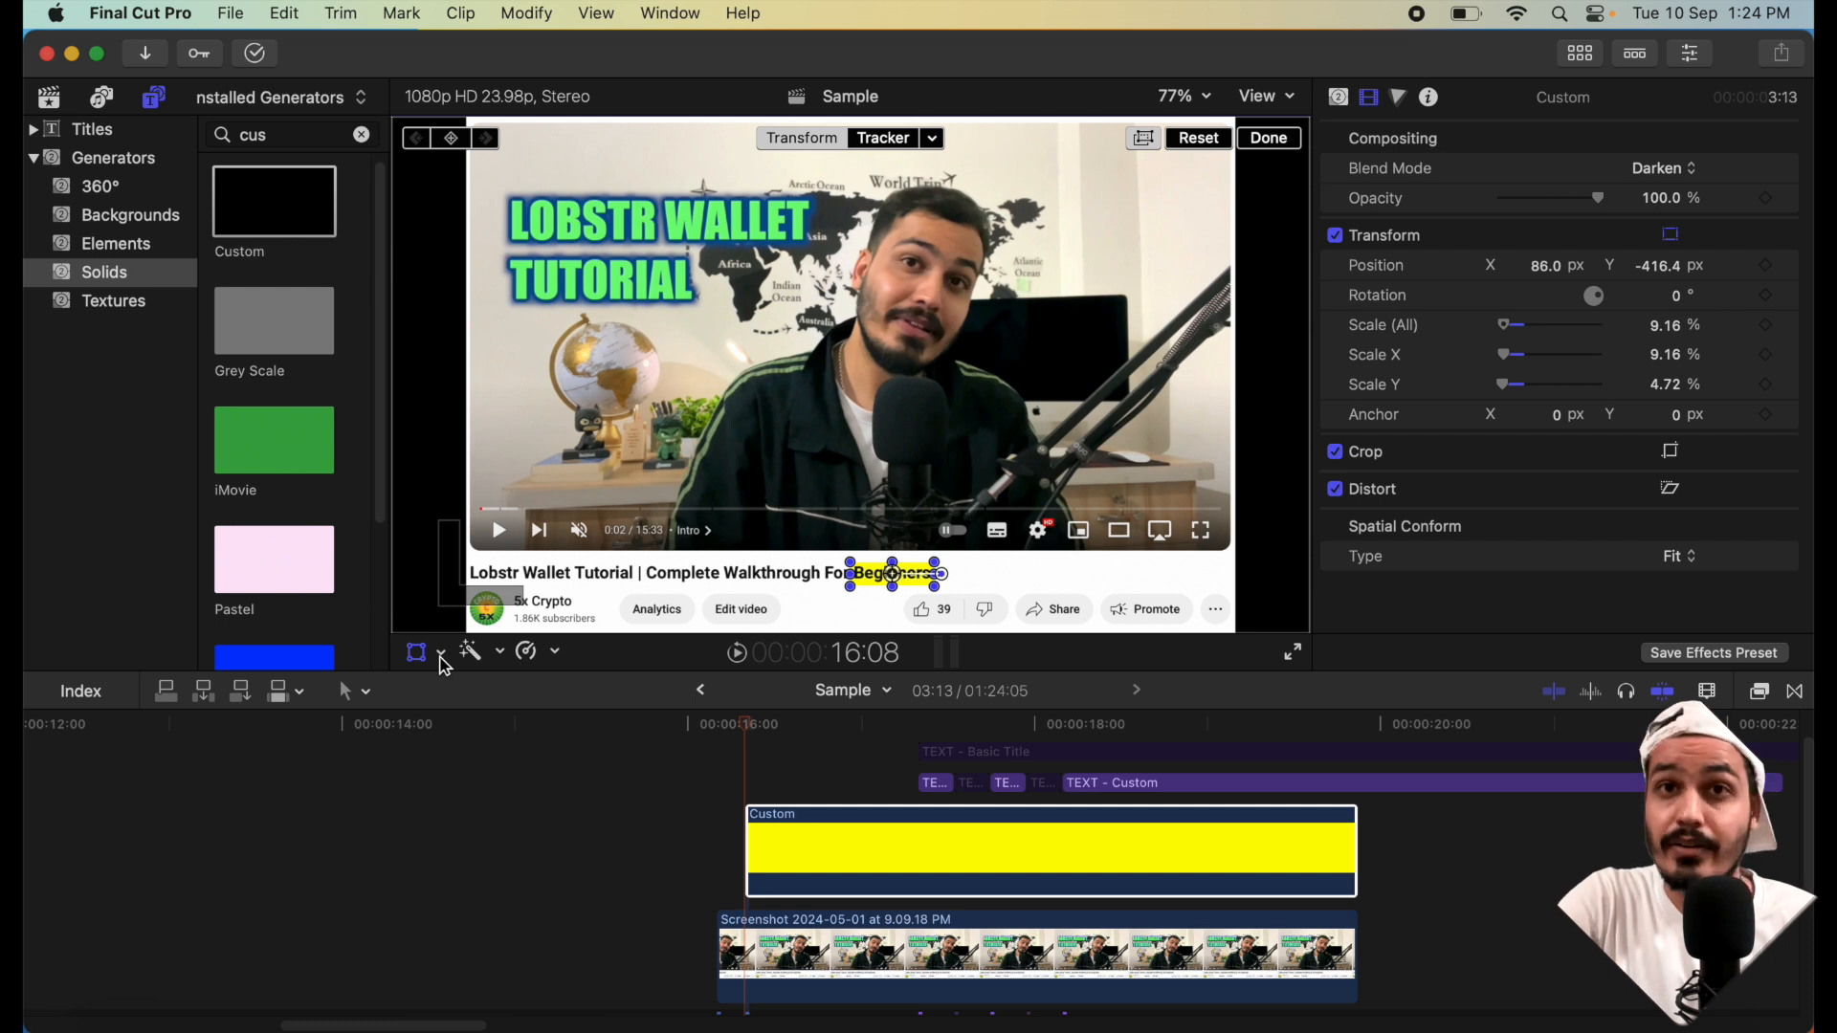
left_click(441, 656)
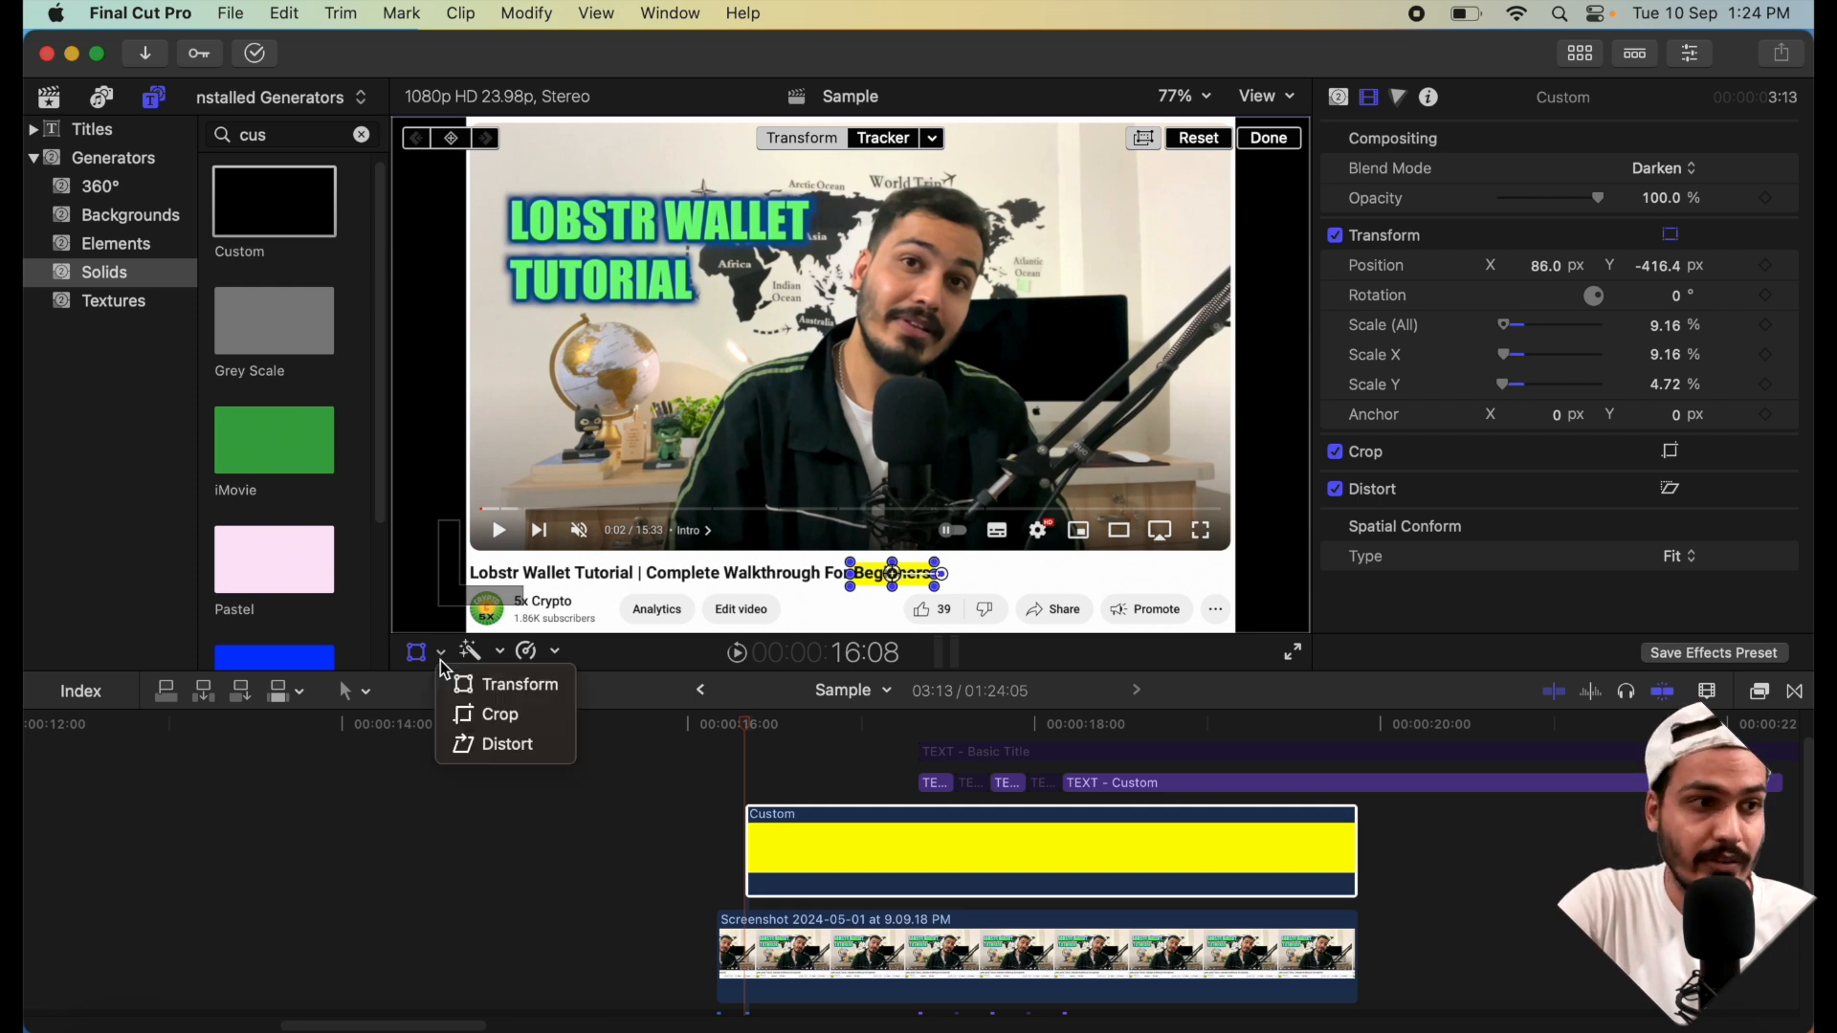
left_click(490, 717)
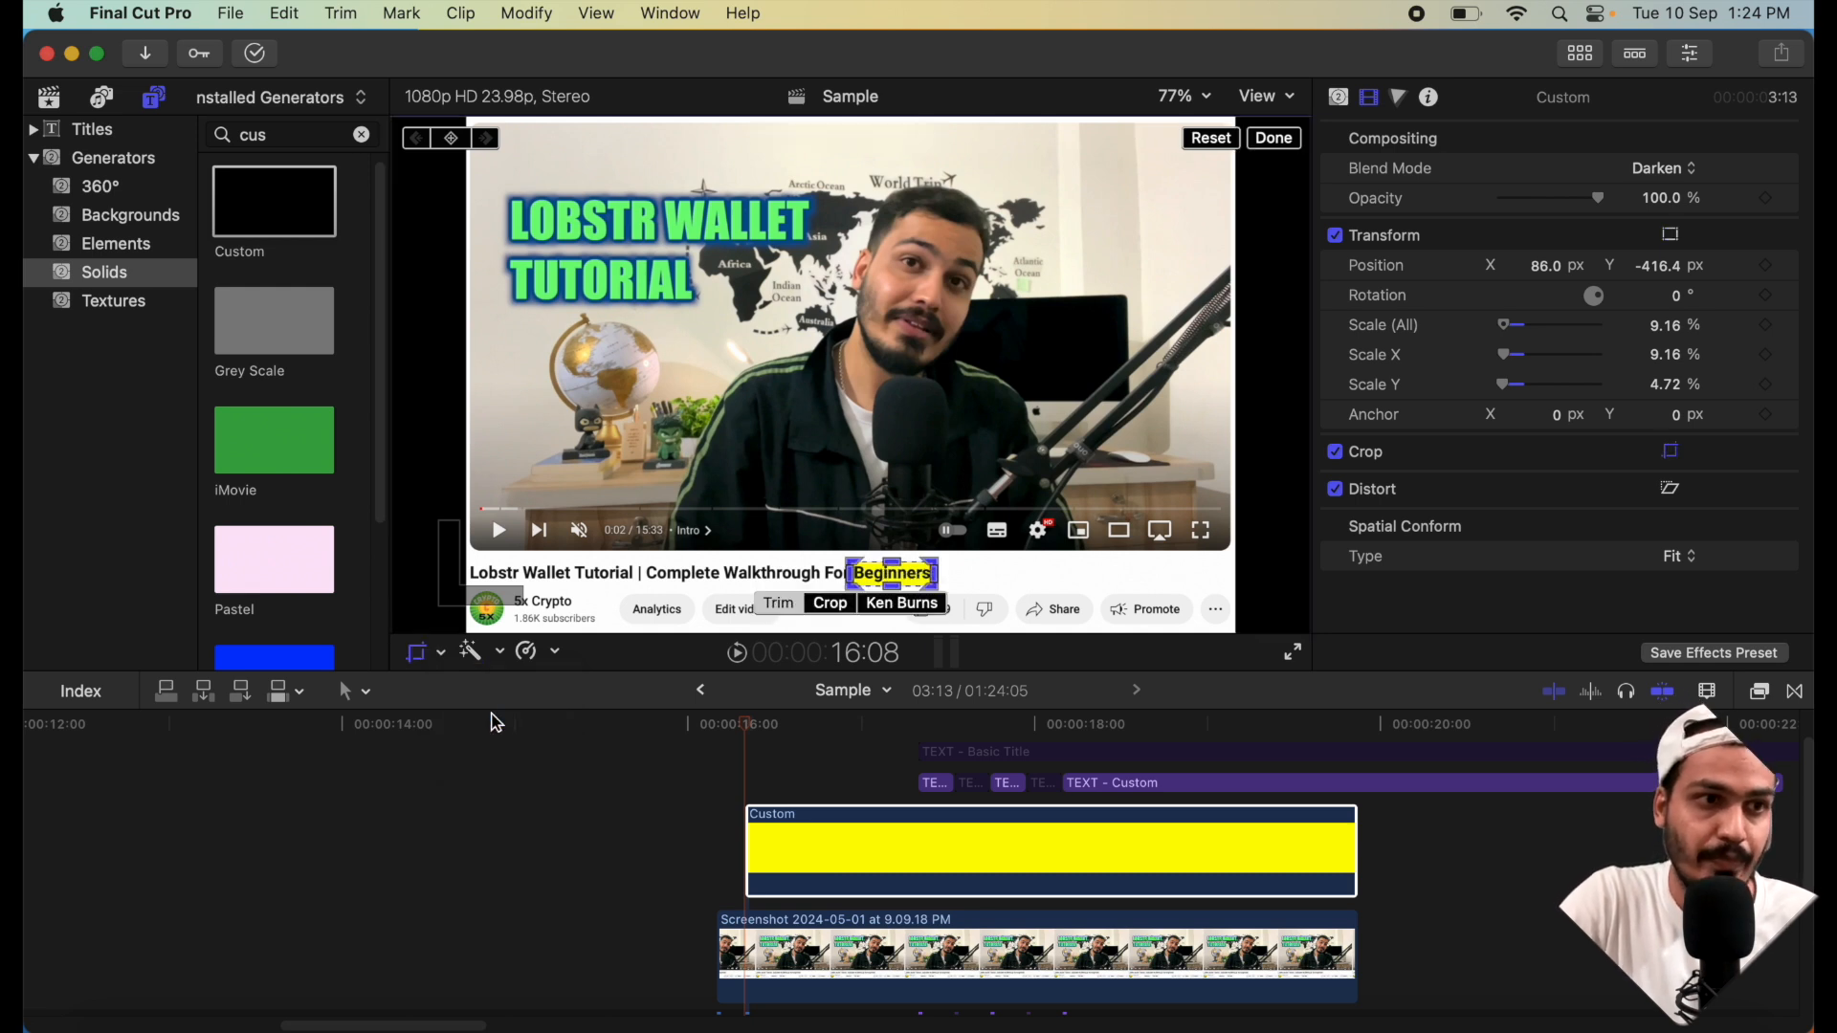
left_click(938, 584)
left_click_drag(939, 584, 858, 582)
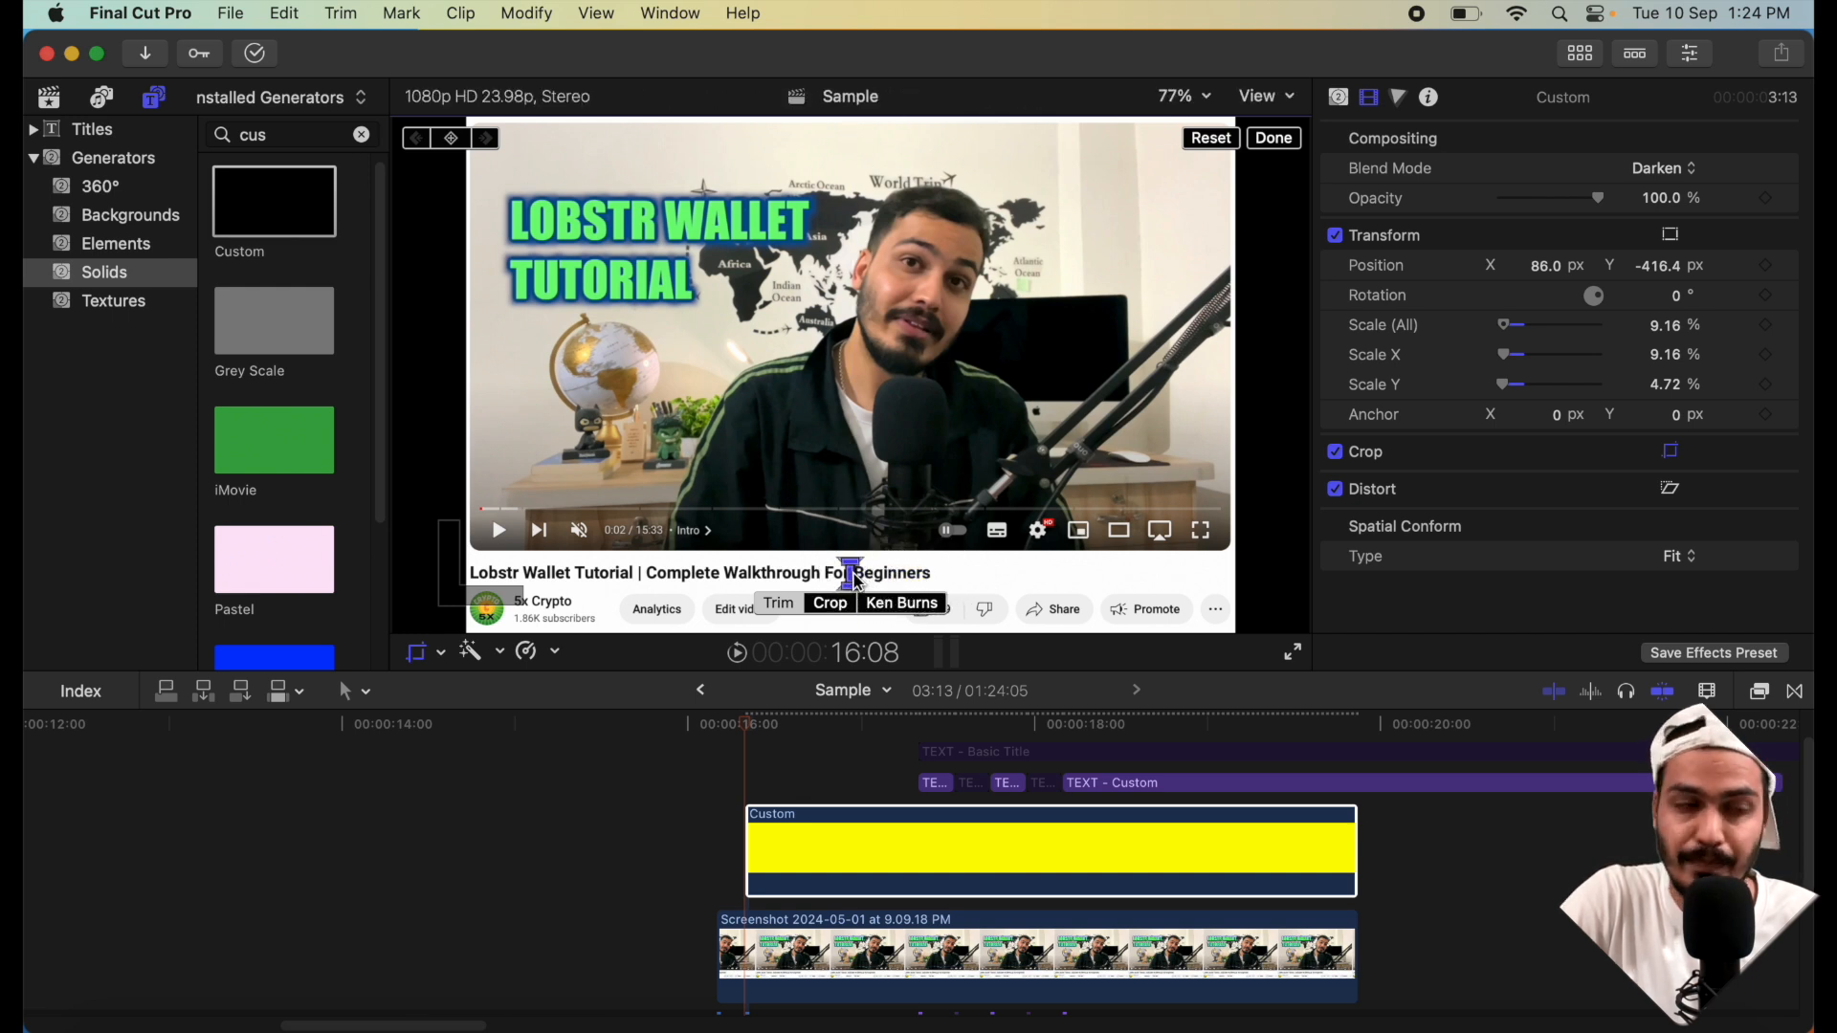
left_click(1275, 139)
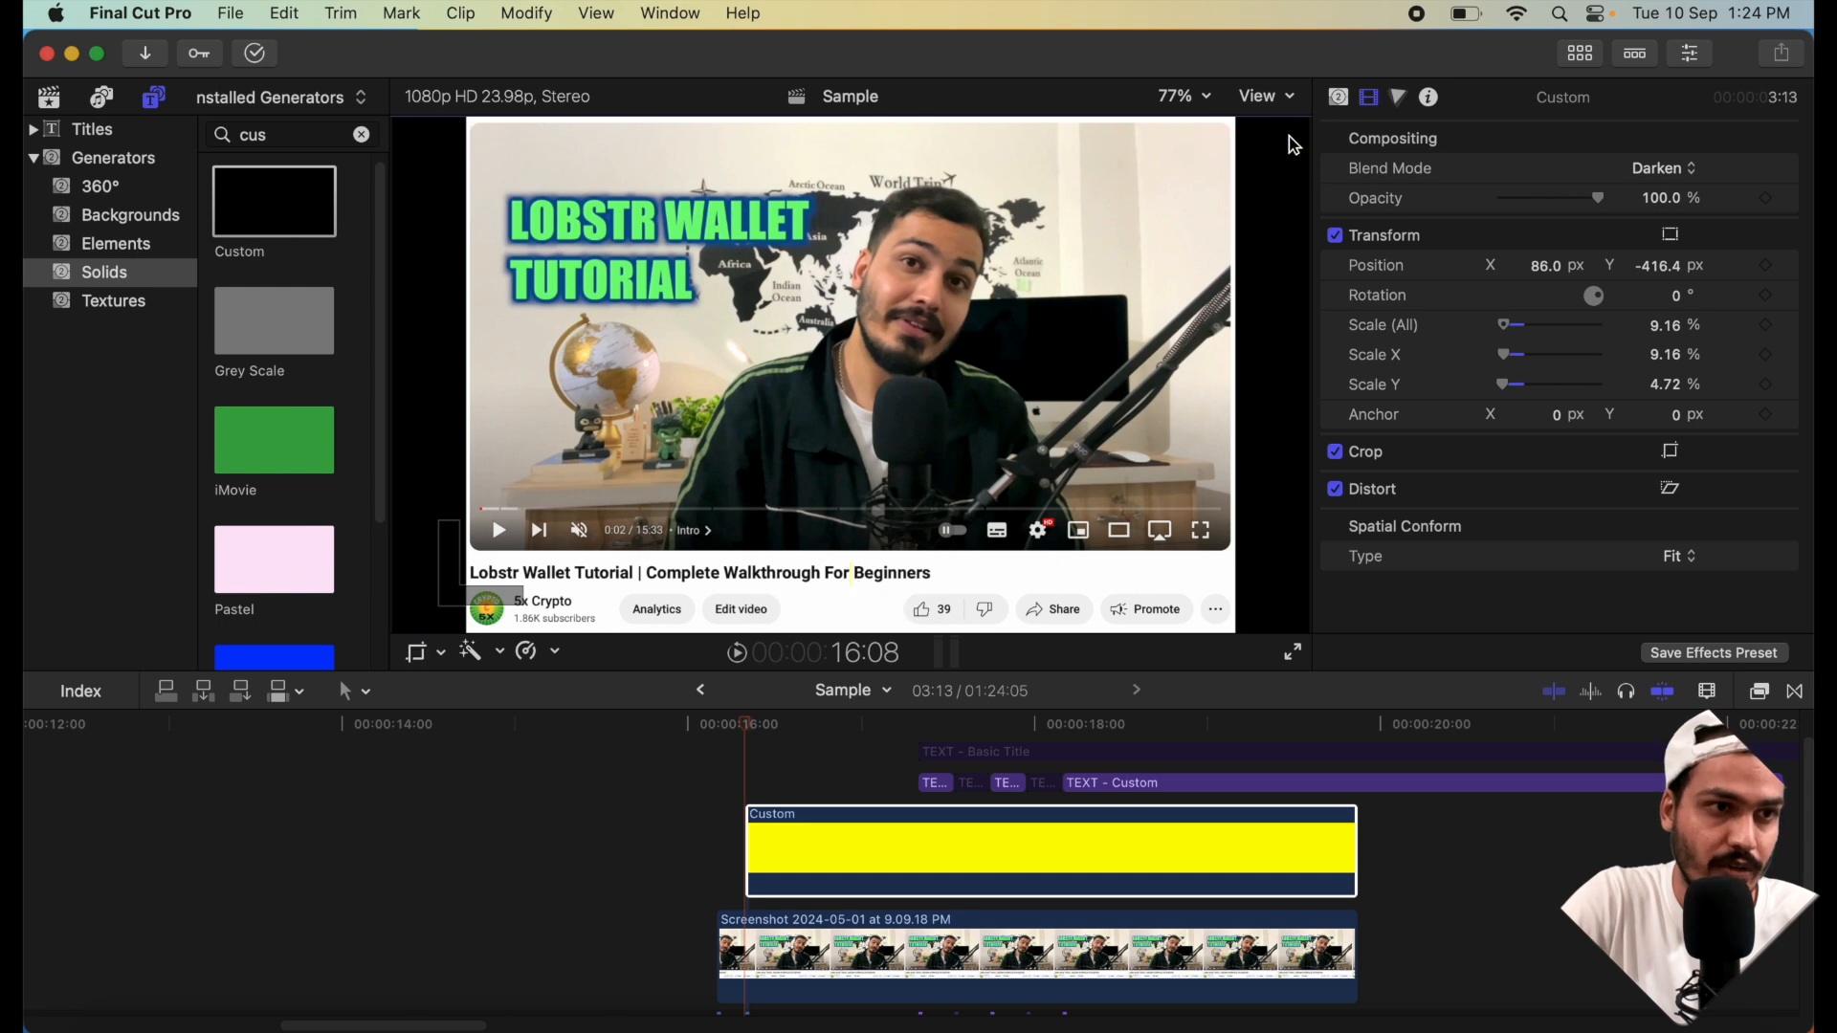
- Expand the highlight's crop and trim its right edge back to the left edge, adding a crop keyframe at 16:08
left_click(421, 659)
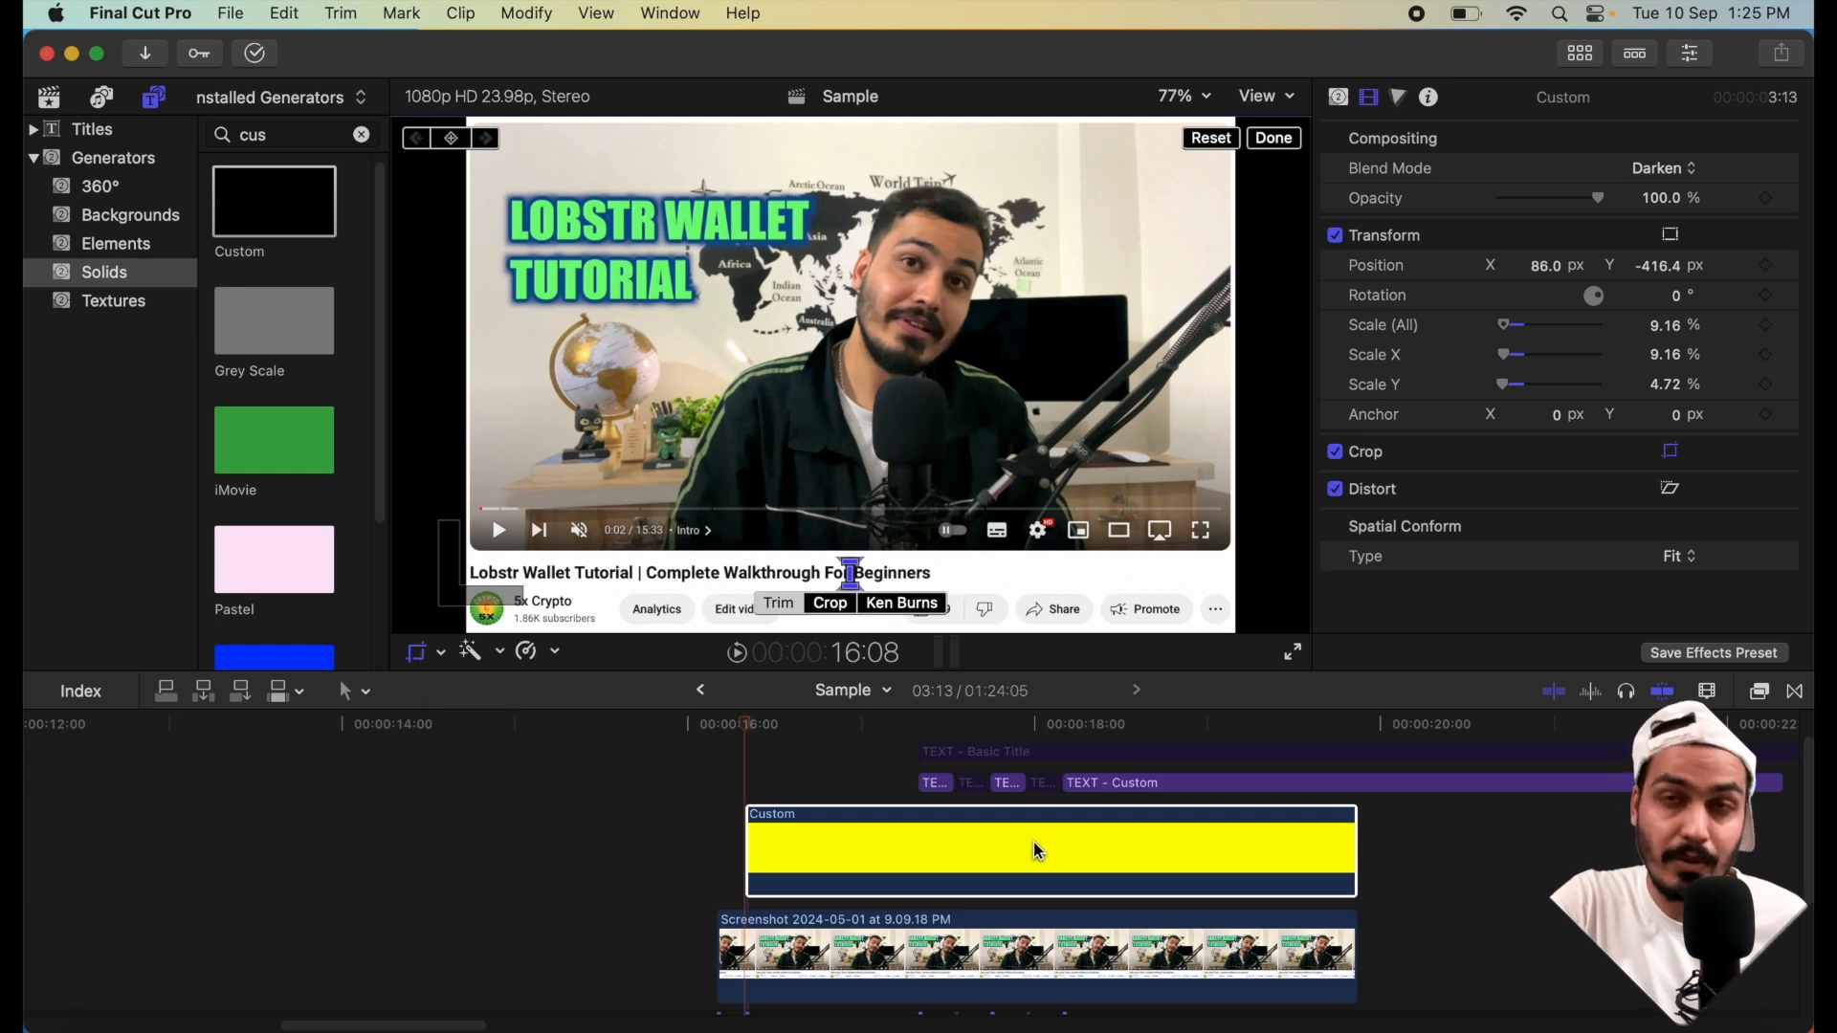
left_click(855, 575)
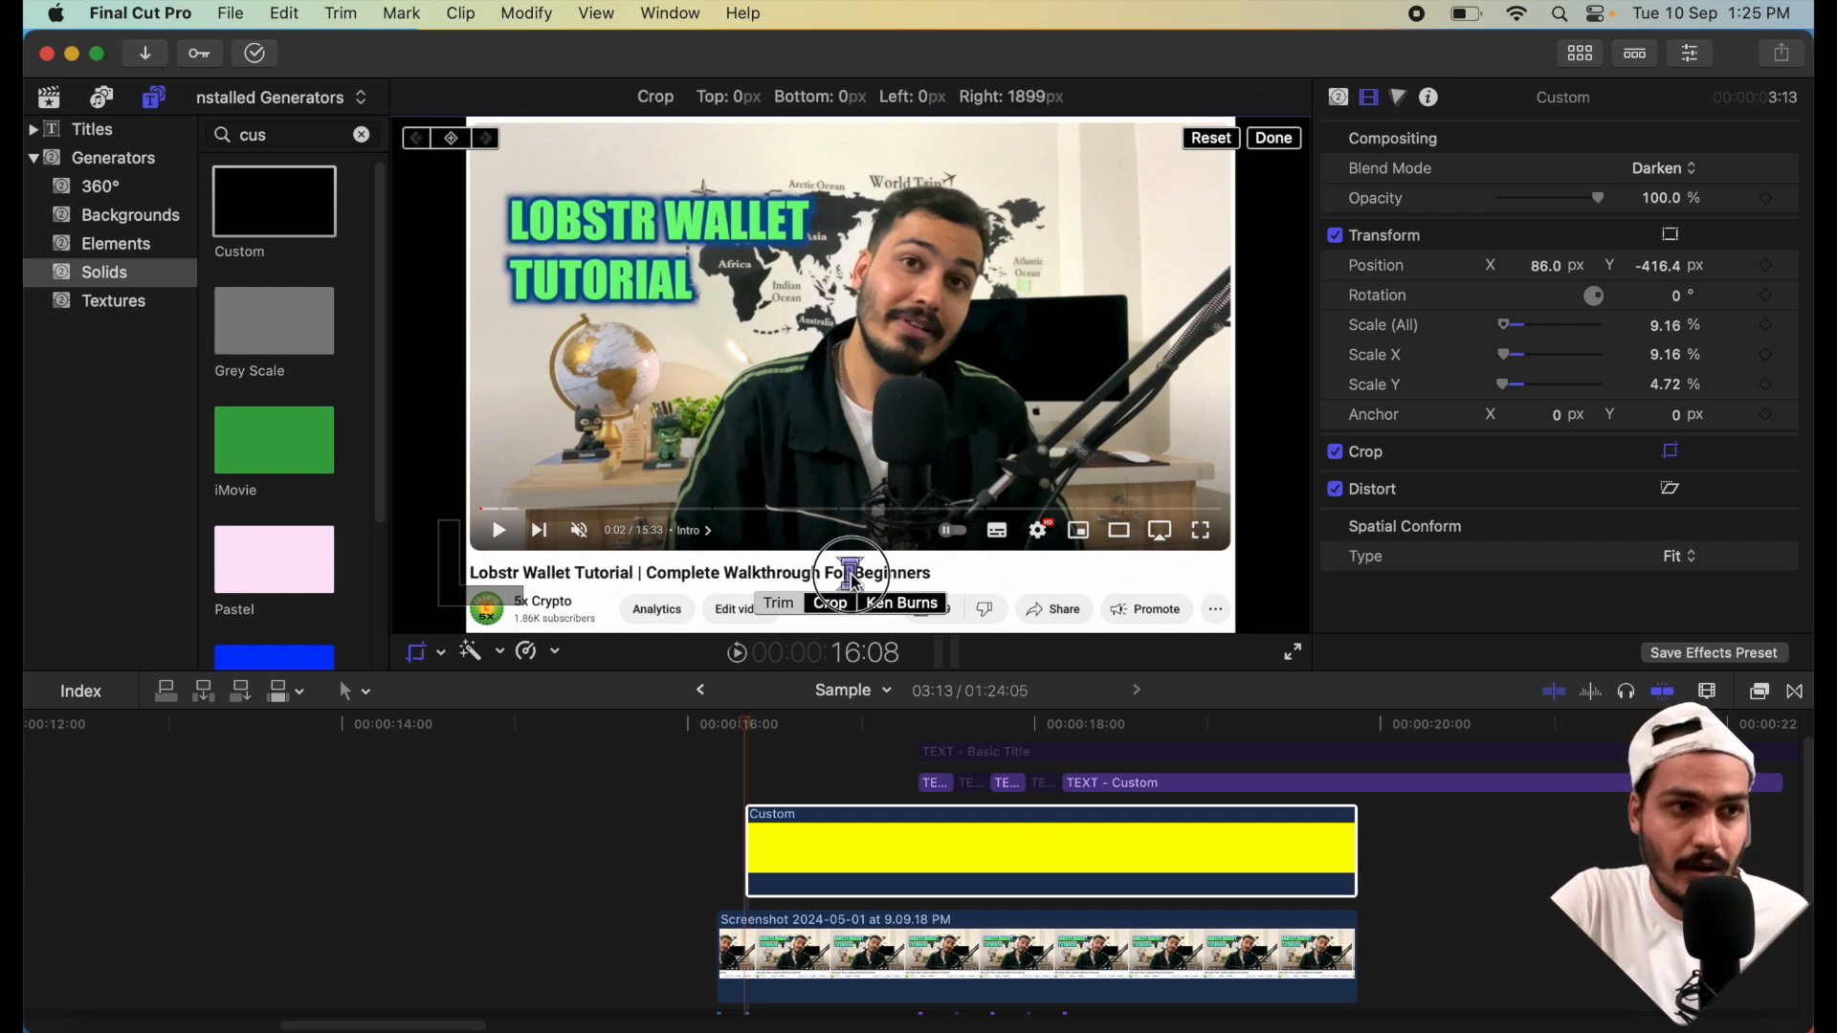
left_click_drag(859, 582, 947, 594)
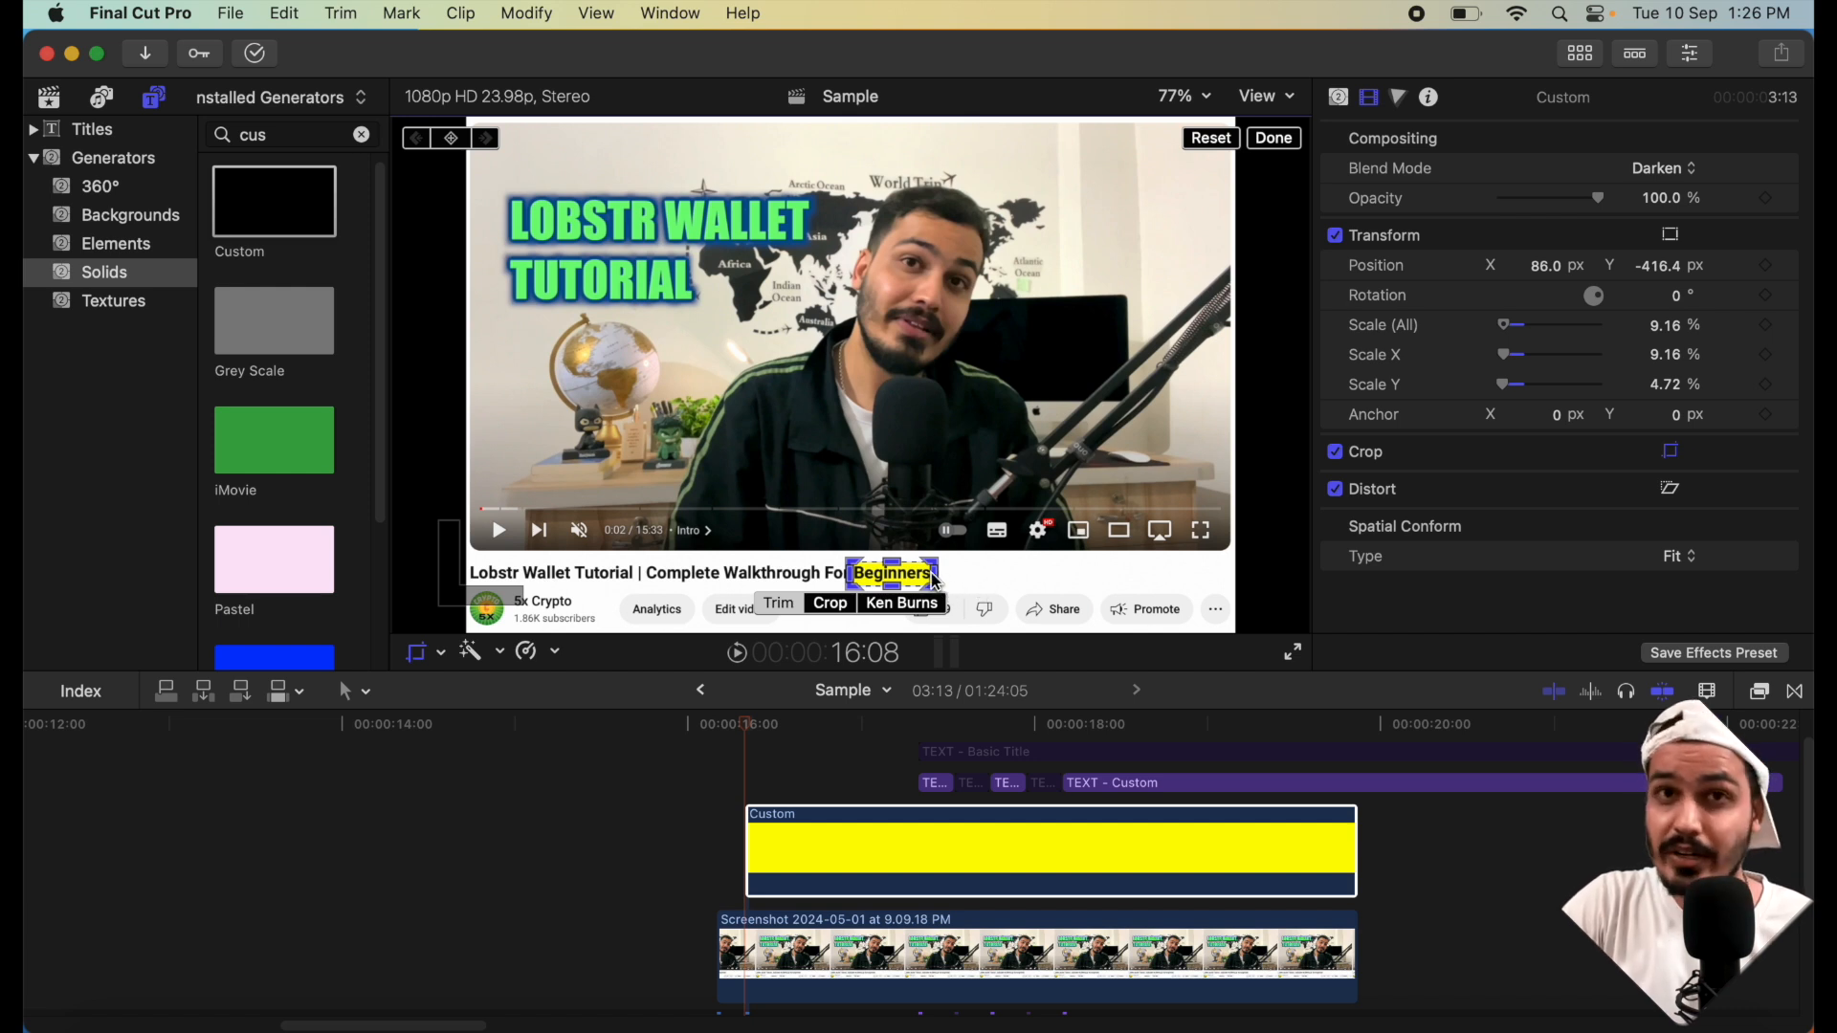
left_click_drag(935, 582, 852, 576)
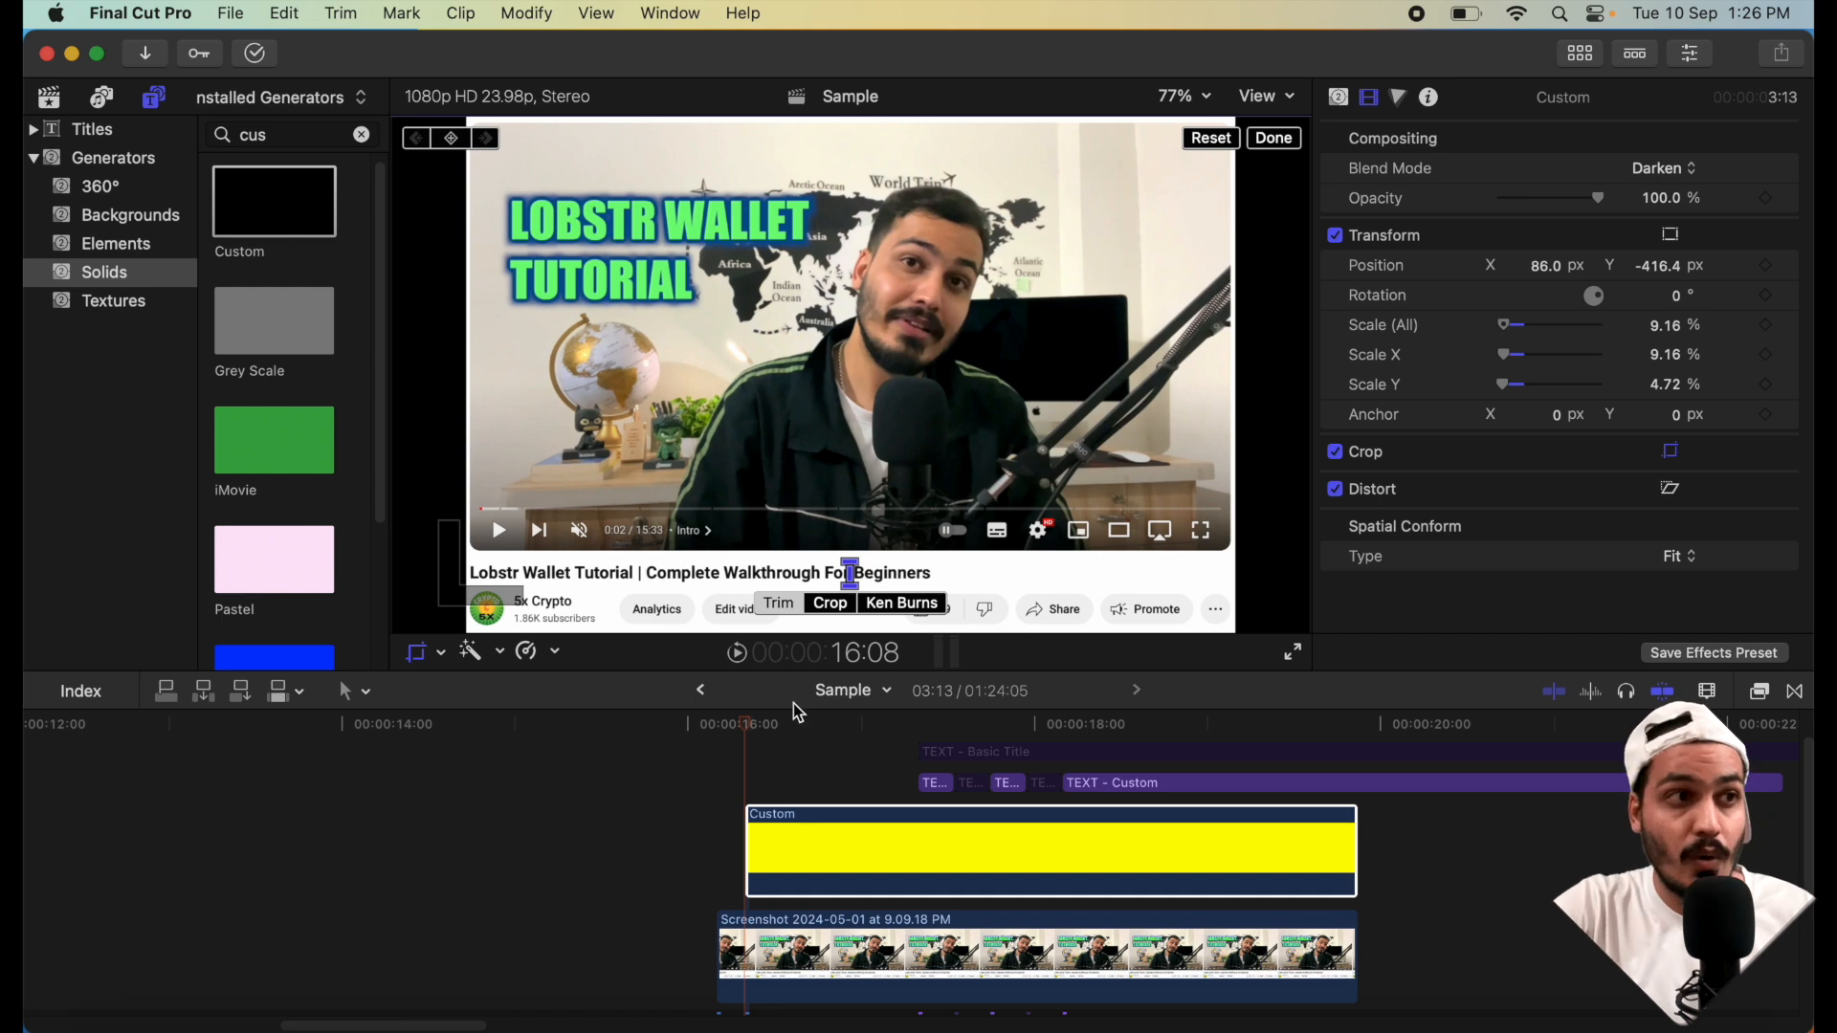
left_click(453, 143)
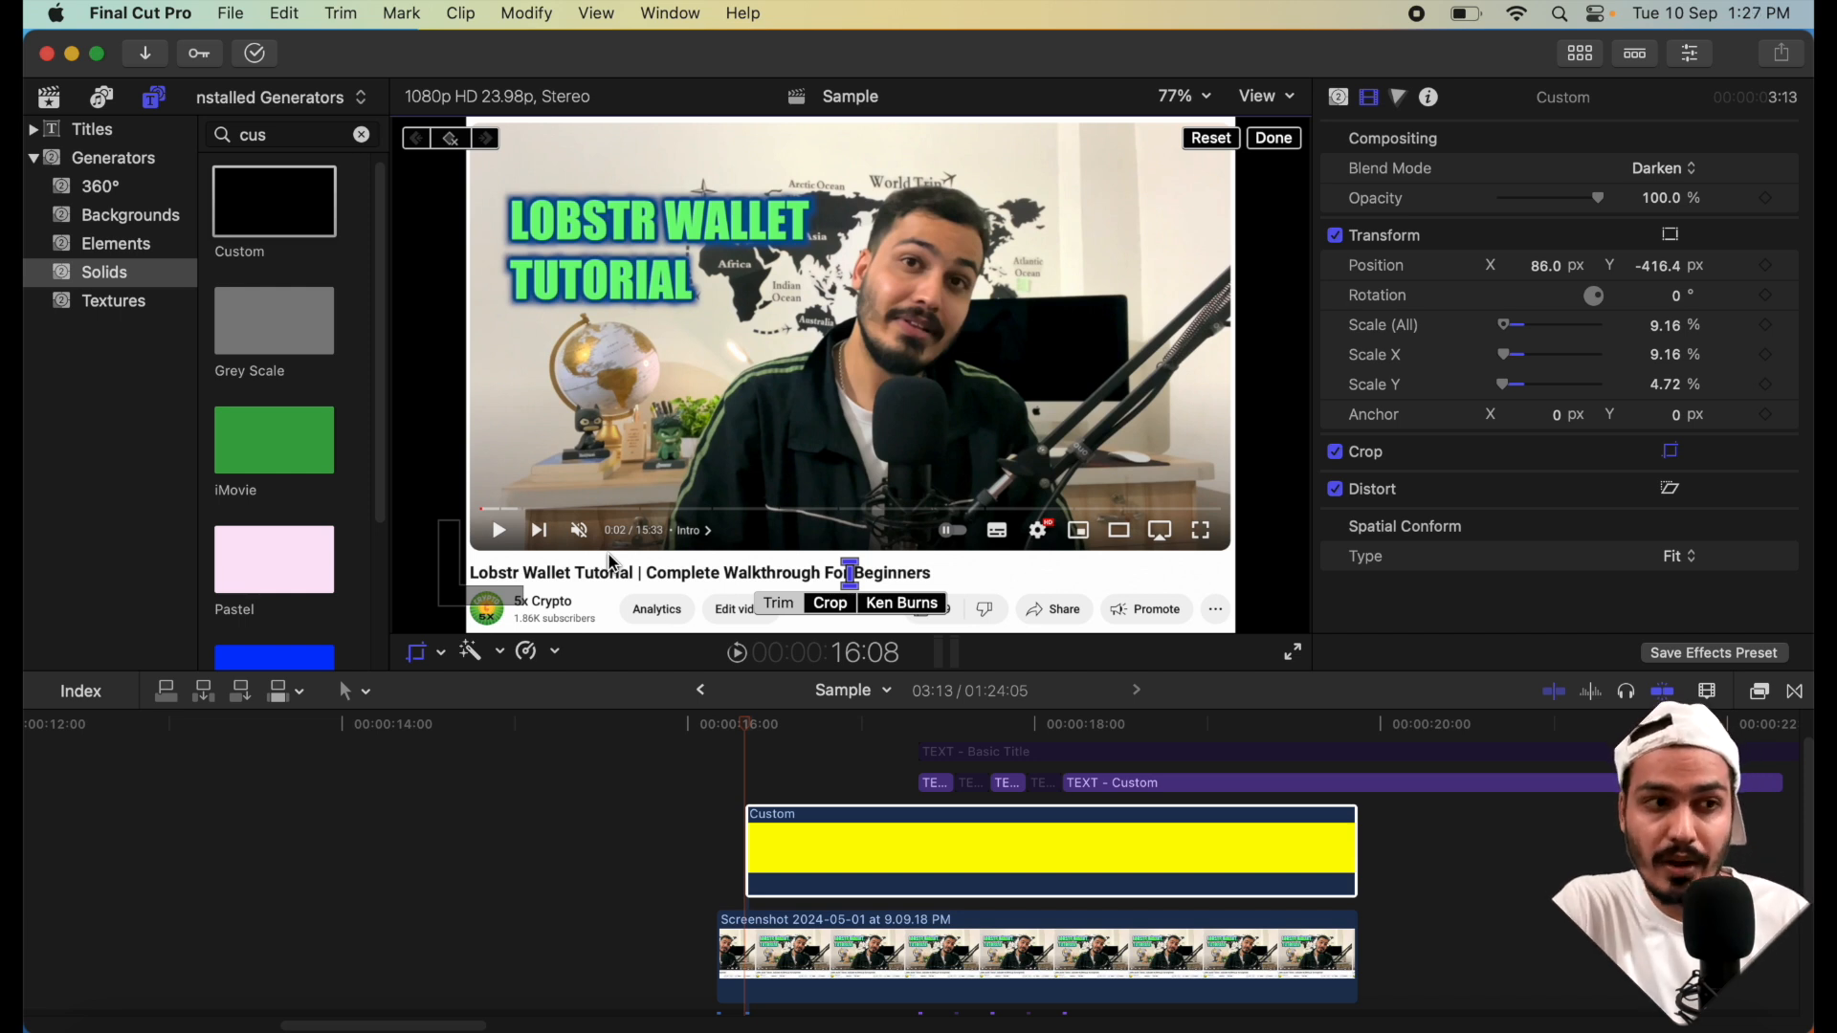
- Ten frames on, at 16:18, extend the crop's right edge over the whole word as the end keyframe and finish cropping
key("Right")
key("Right")
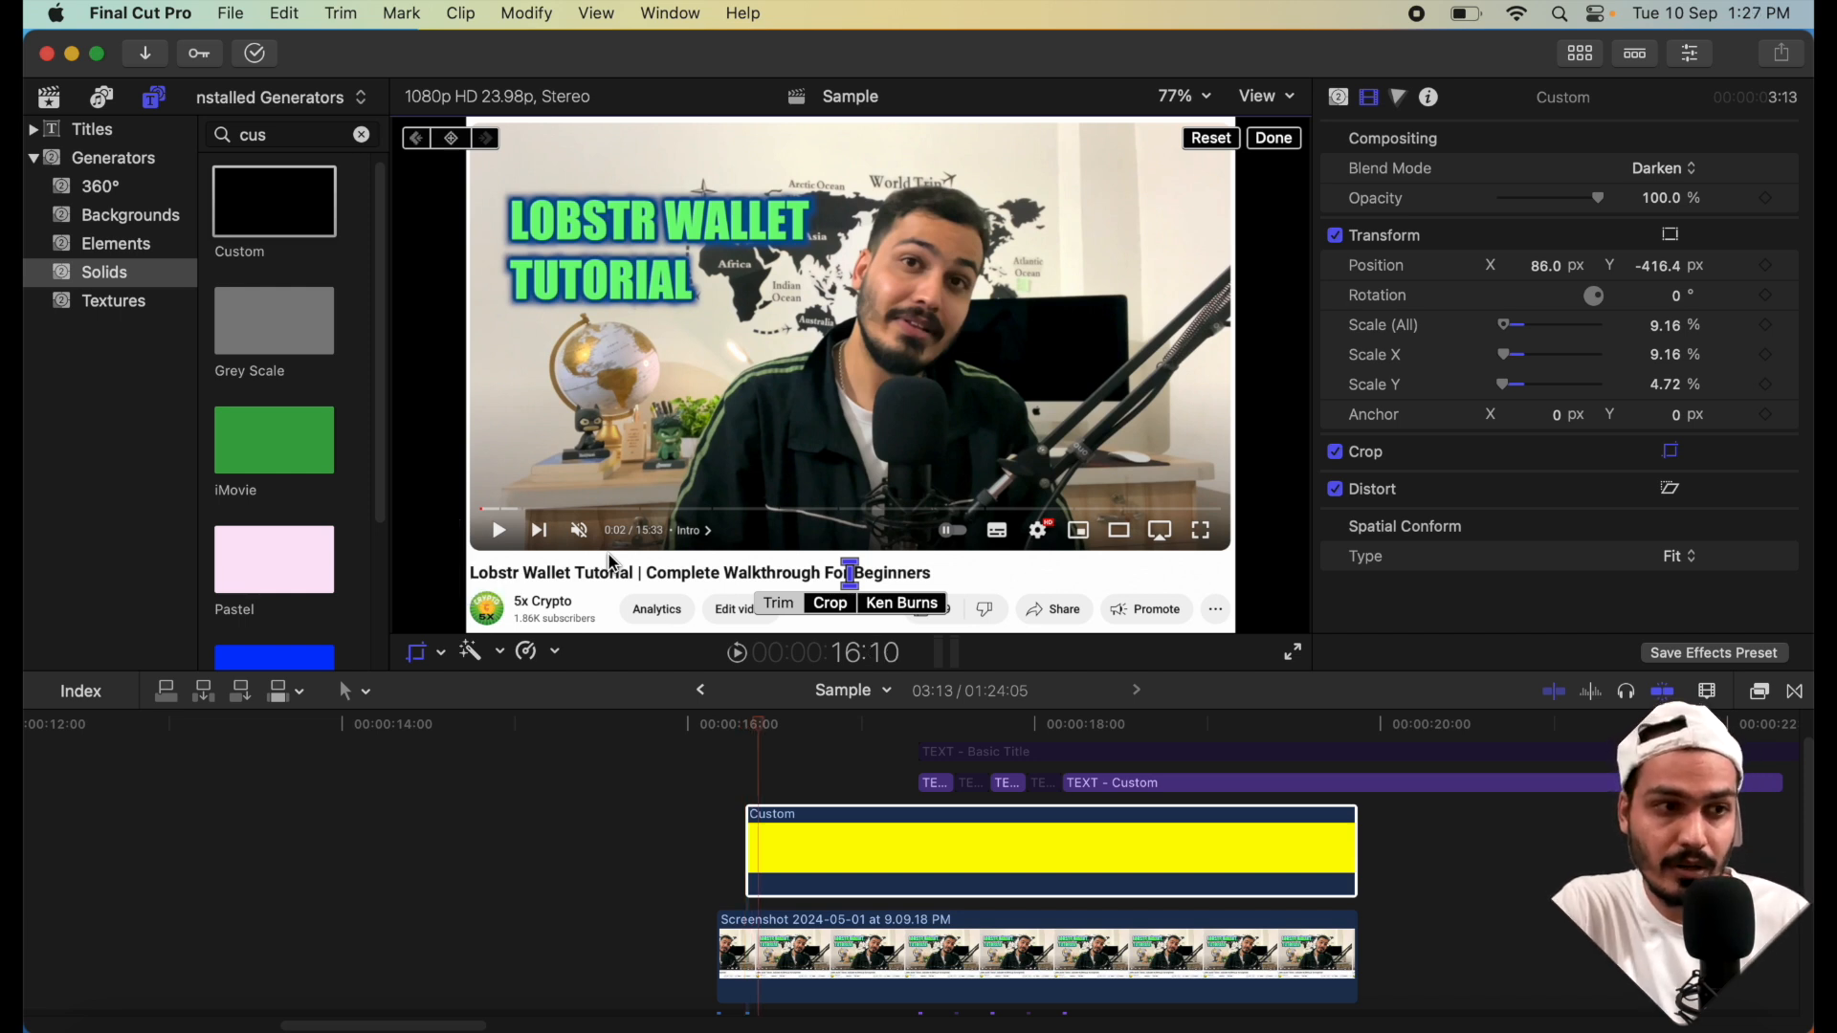
key("Right")
key("Right")
key("Right")
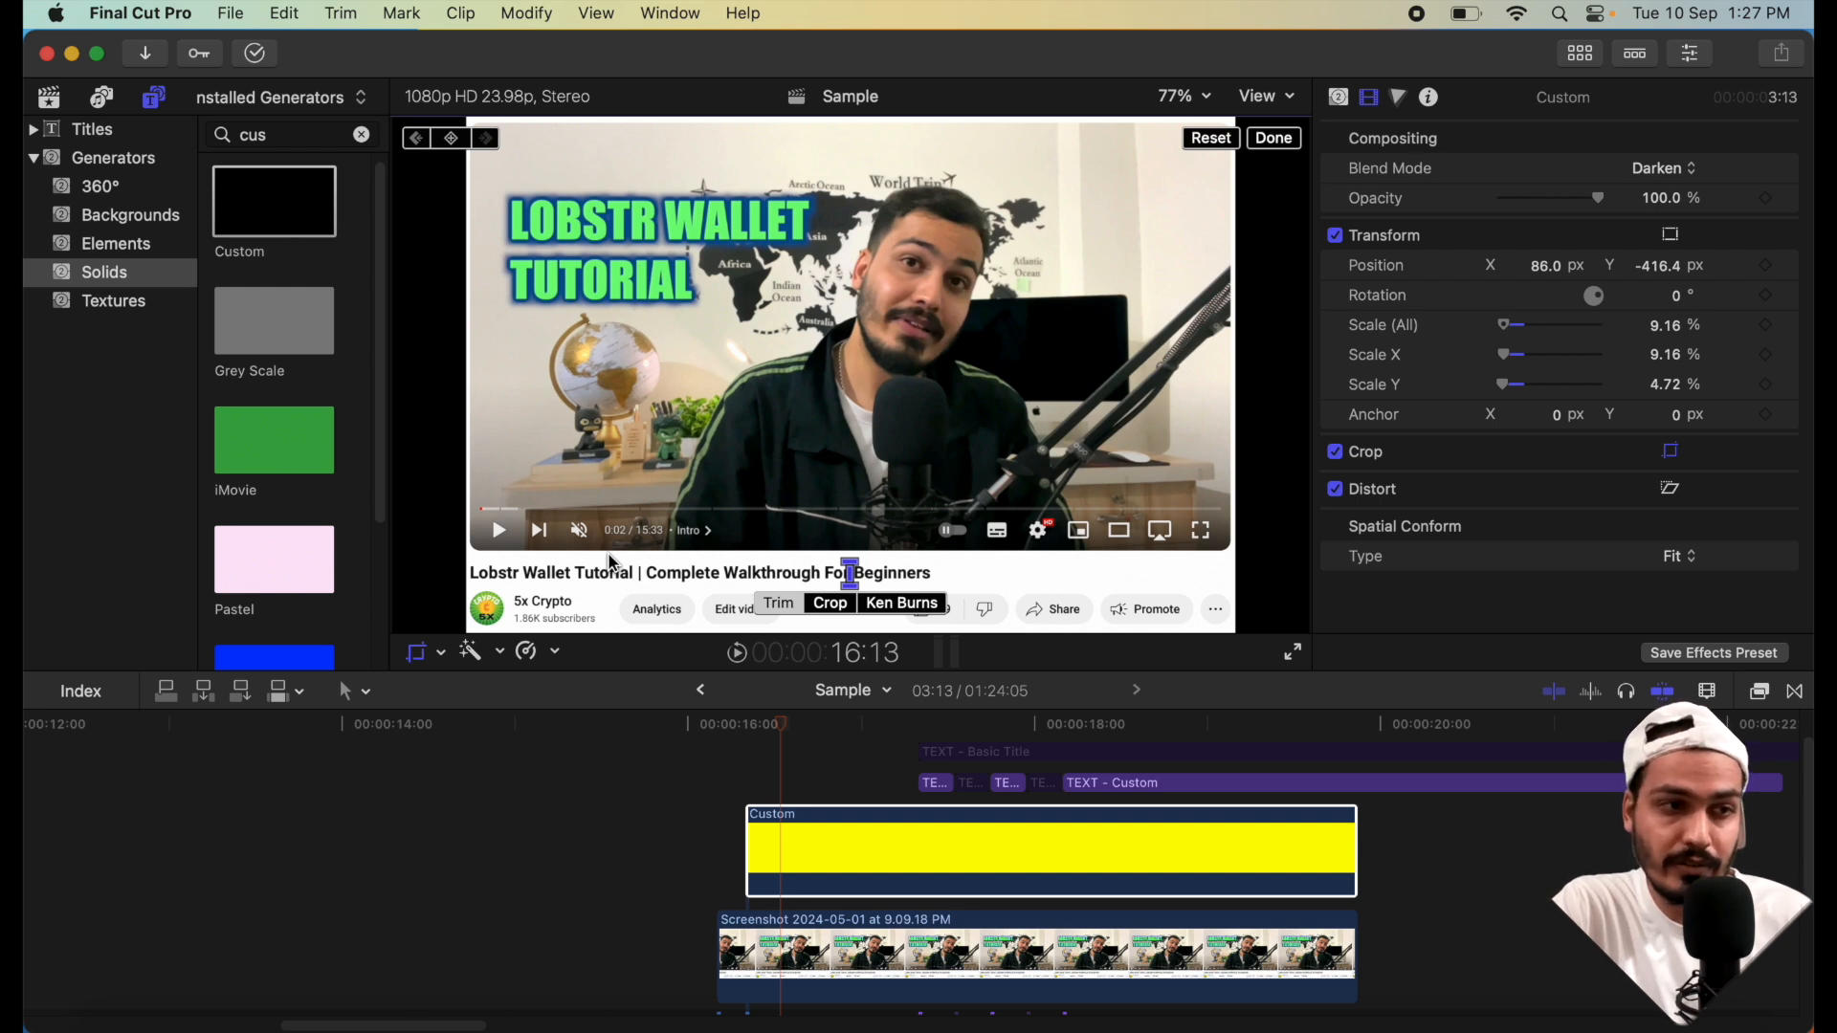
key("Right")
key("Right")
key("Right")
key("Right")
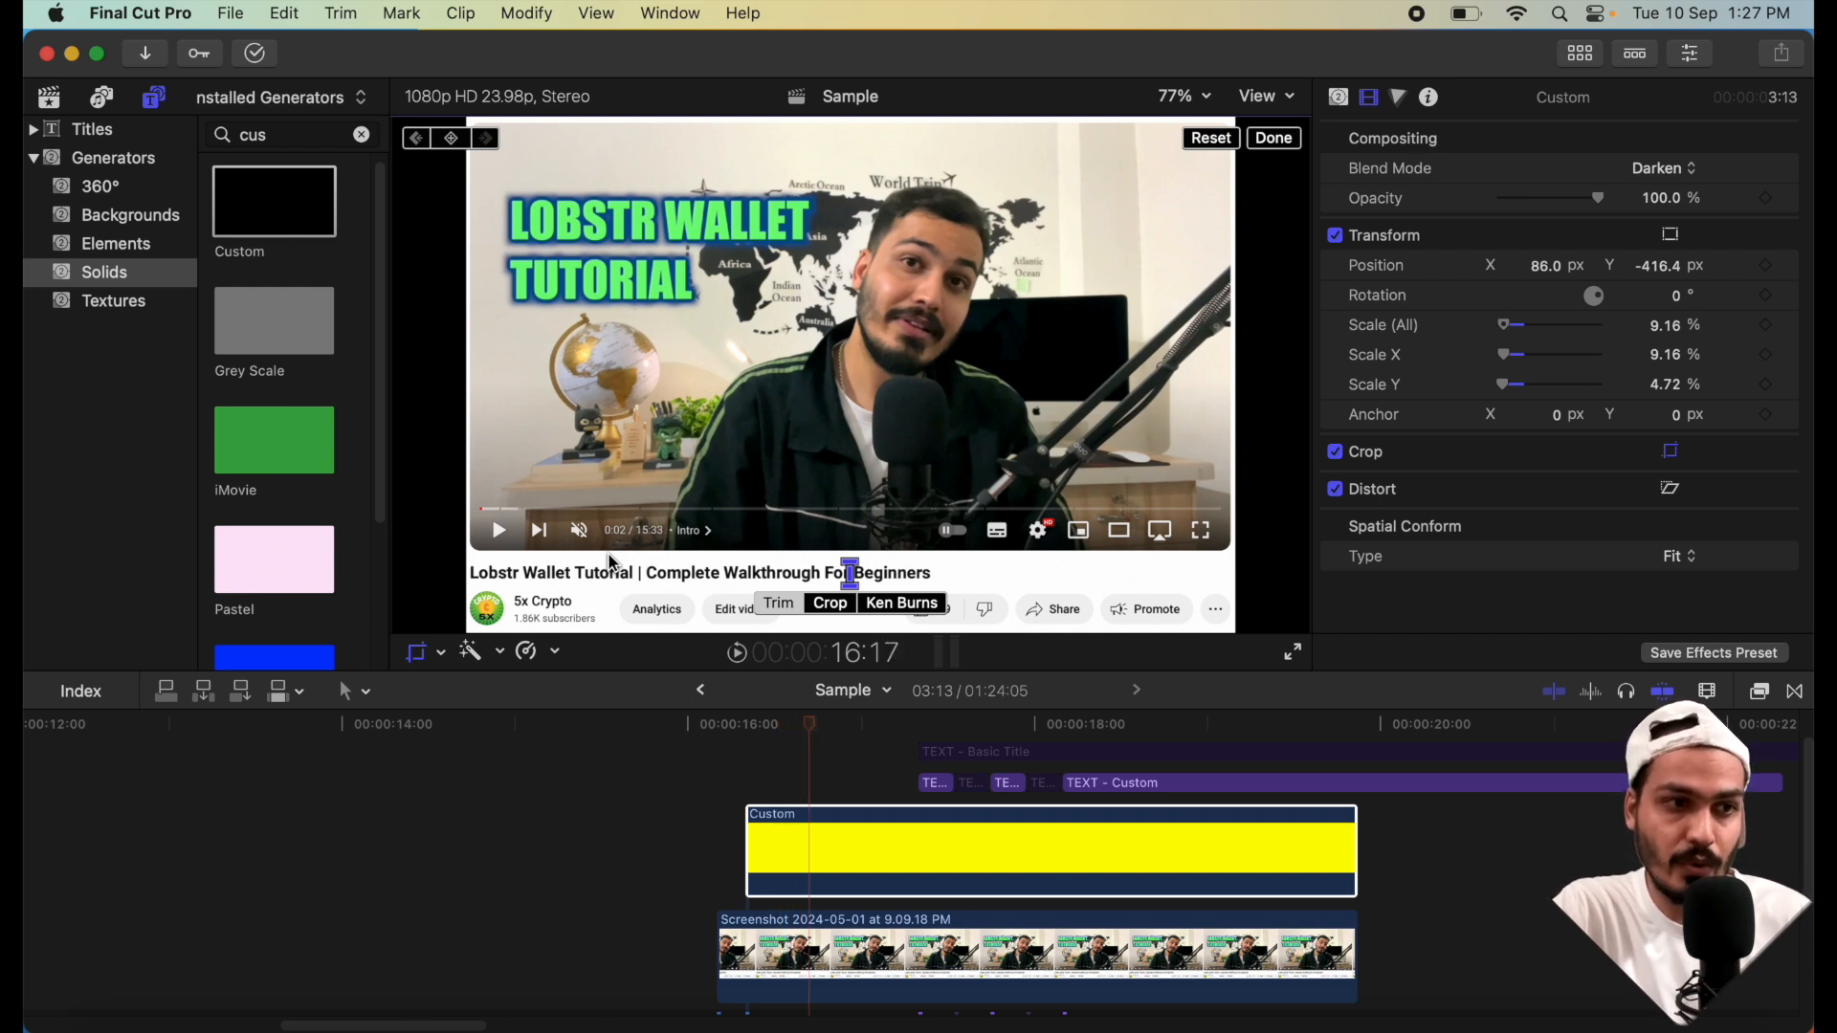
key("Right")
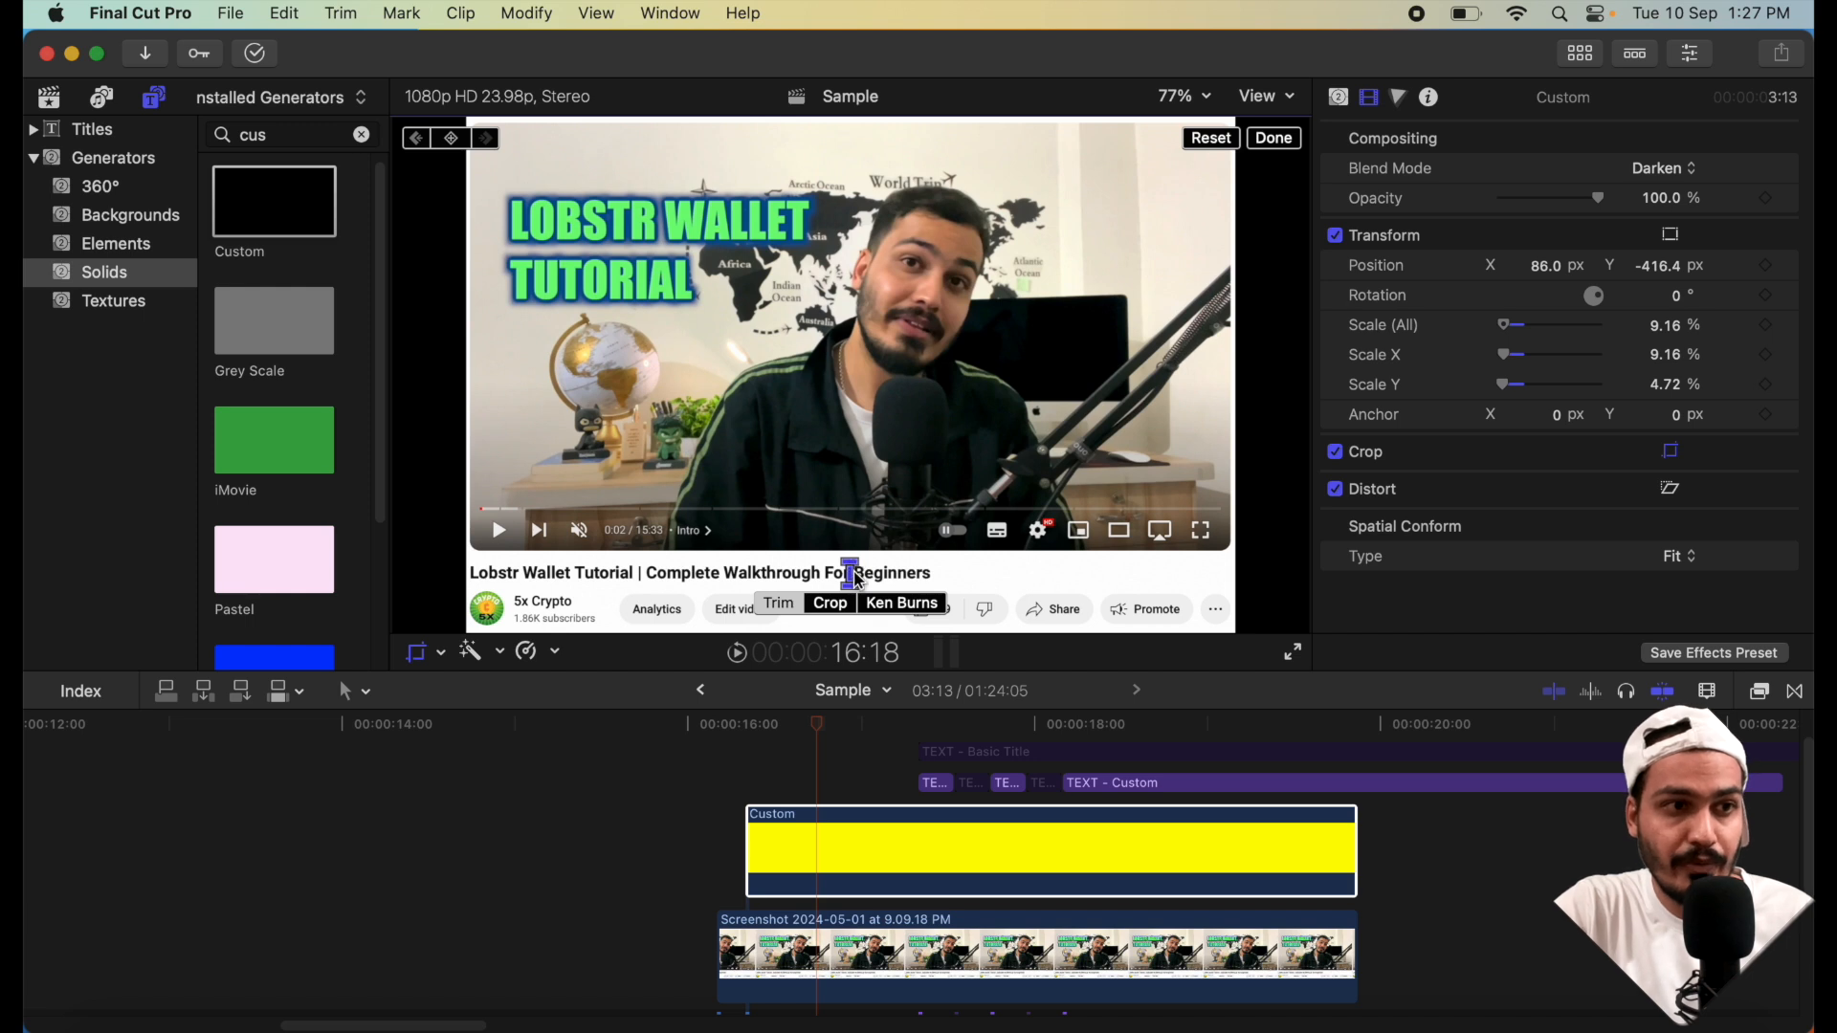
left_click_drag(848, 576, 950, 590)
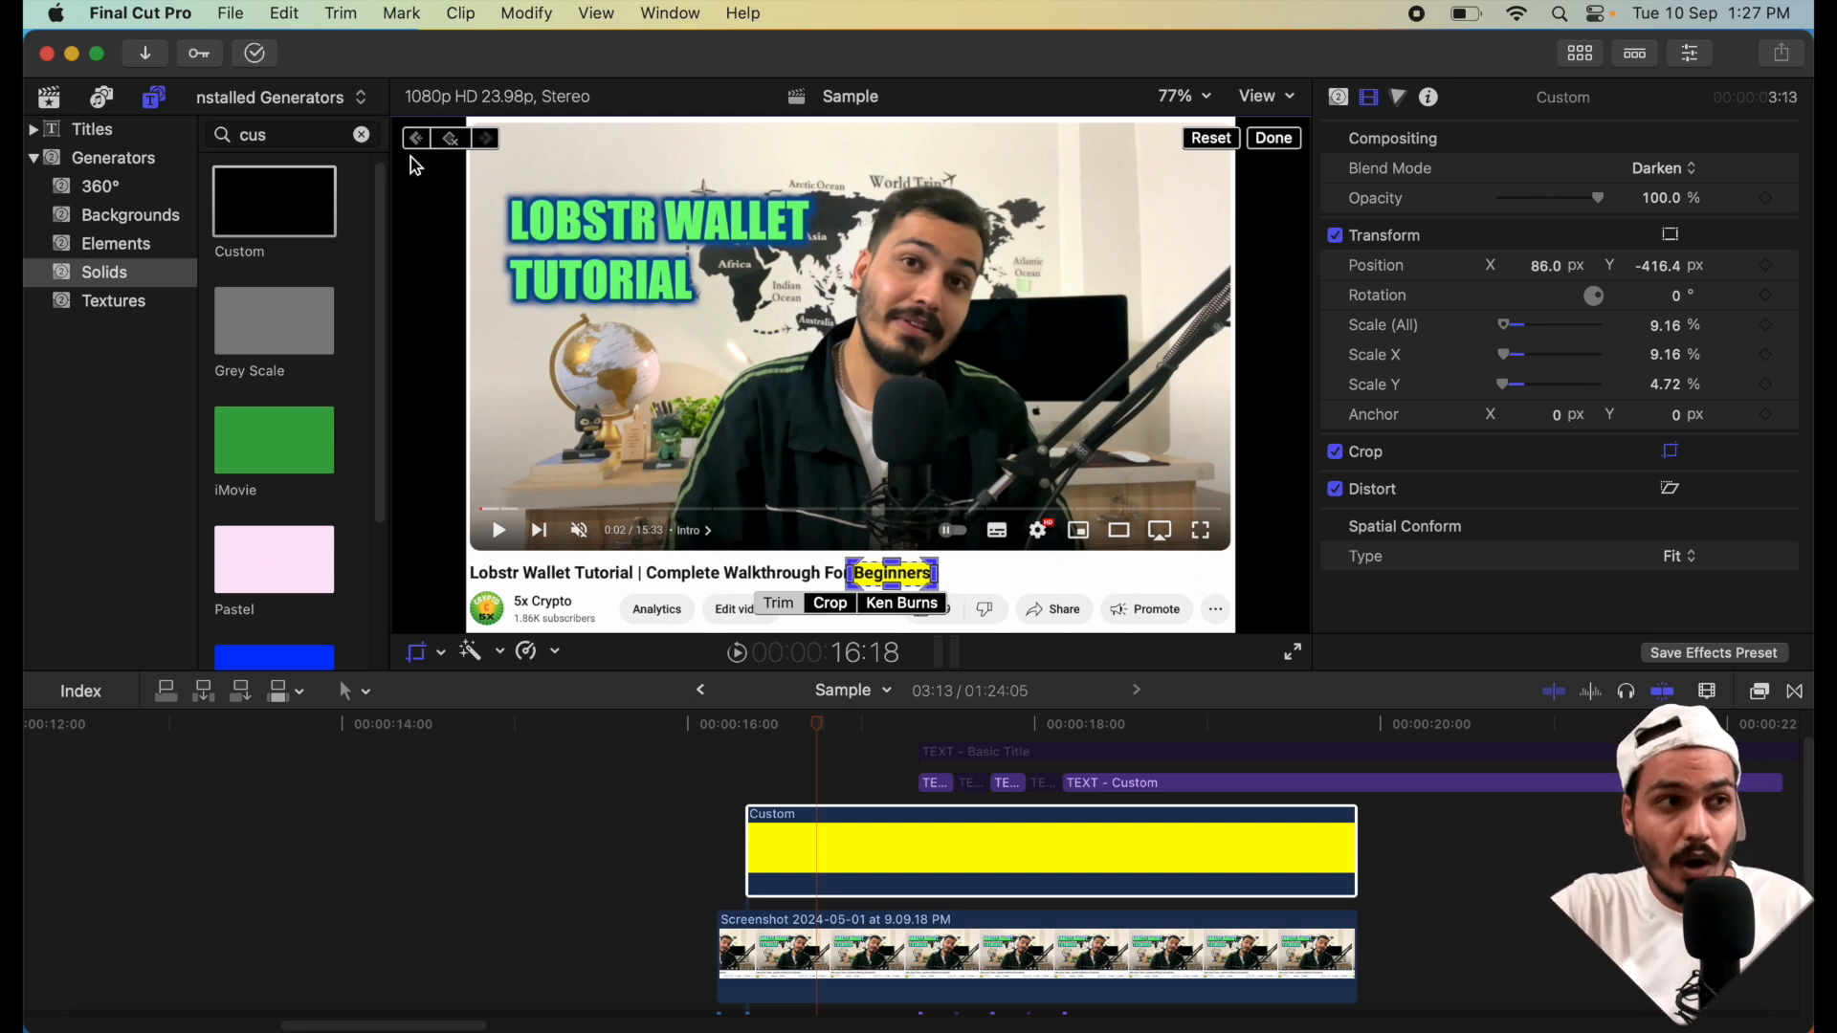
left_click(458, 139)
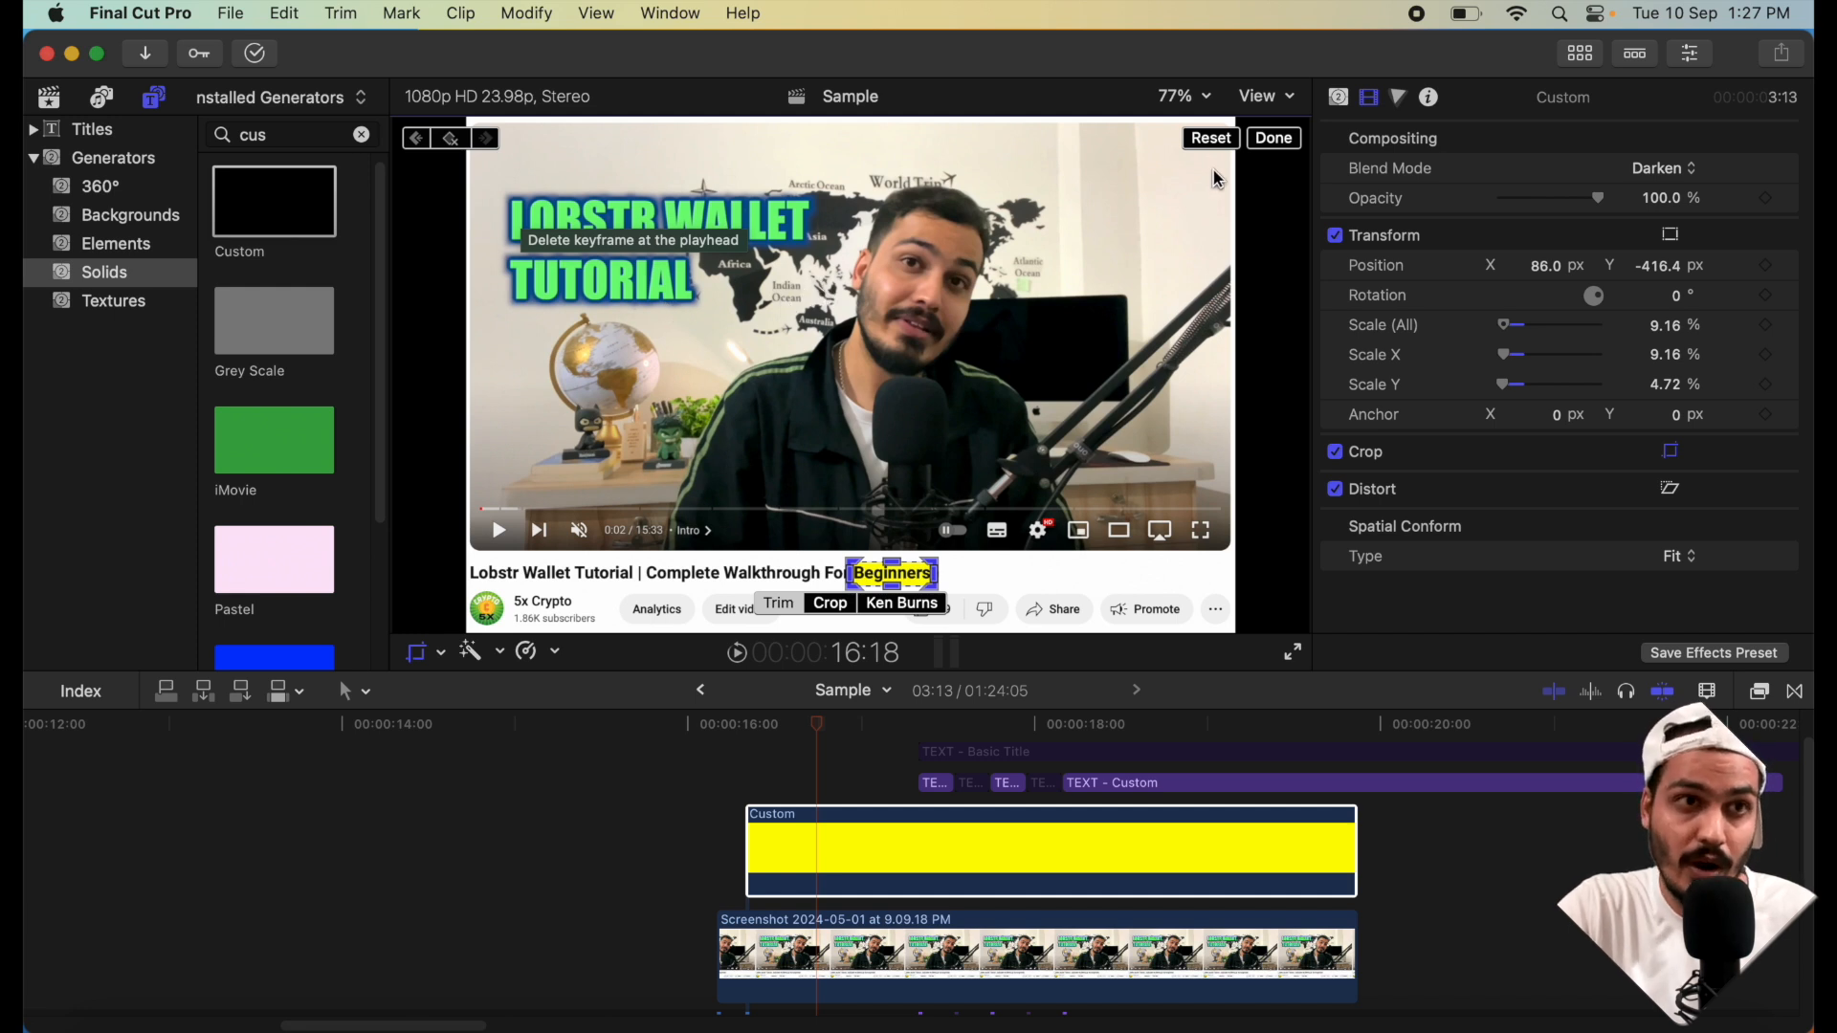
left_click(1275, 140)
- Play back the highlight's wipe-on animation, and show the libraries in the browser
key("space")
key("space")
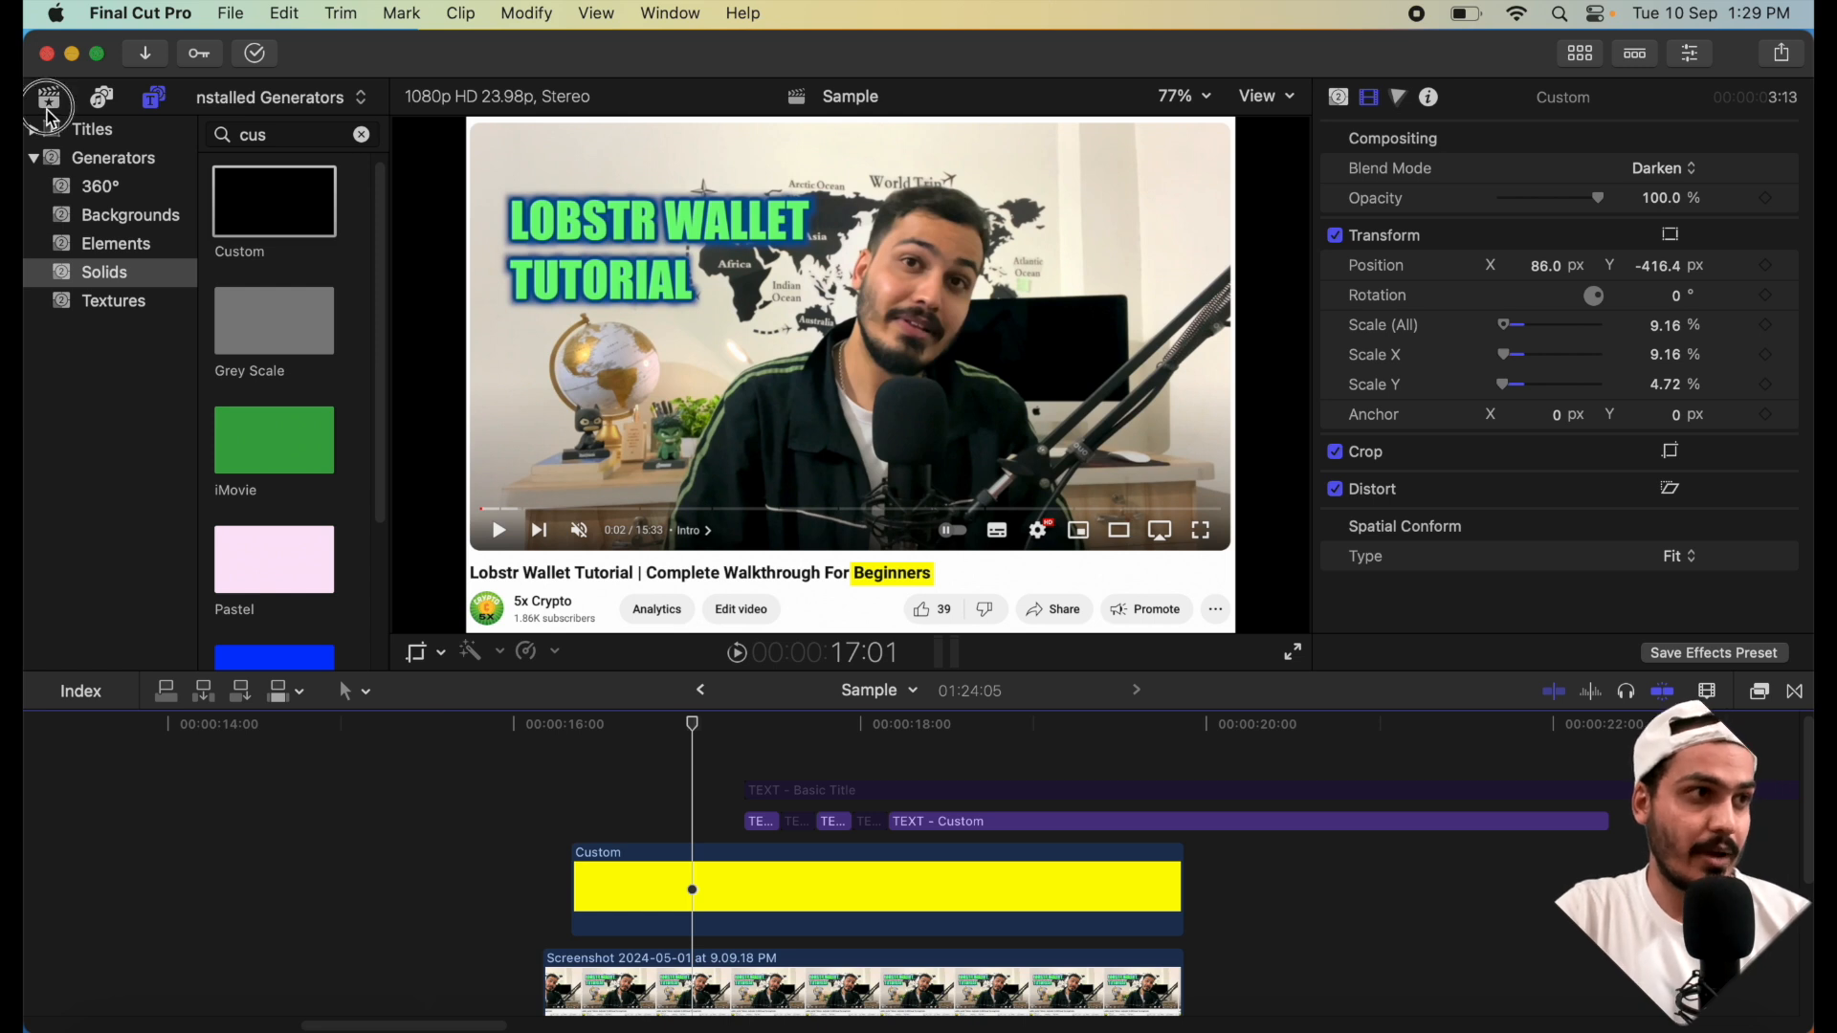
left_click(49, 97)
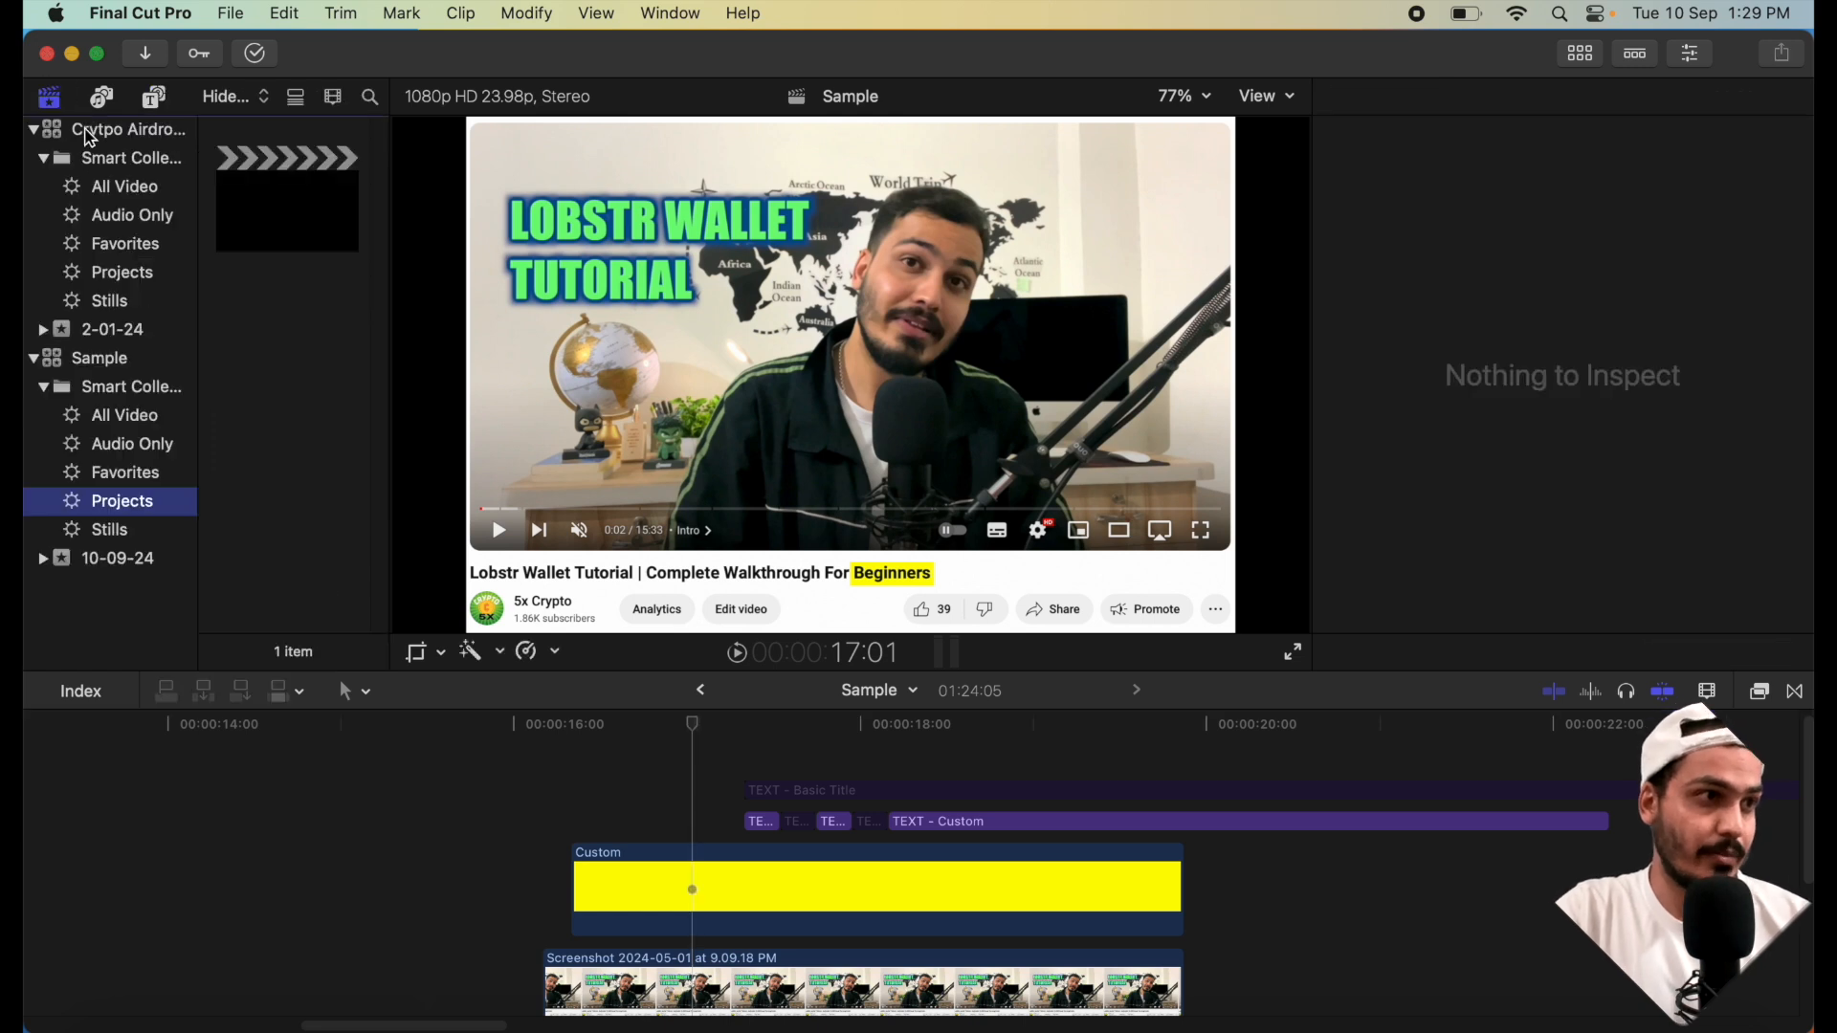
- Open the Crytpo Airdrop Eng project and play its animated image overlays, including clip 770-4
left_click(124, 273)
double_click(287, 198)
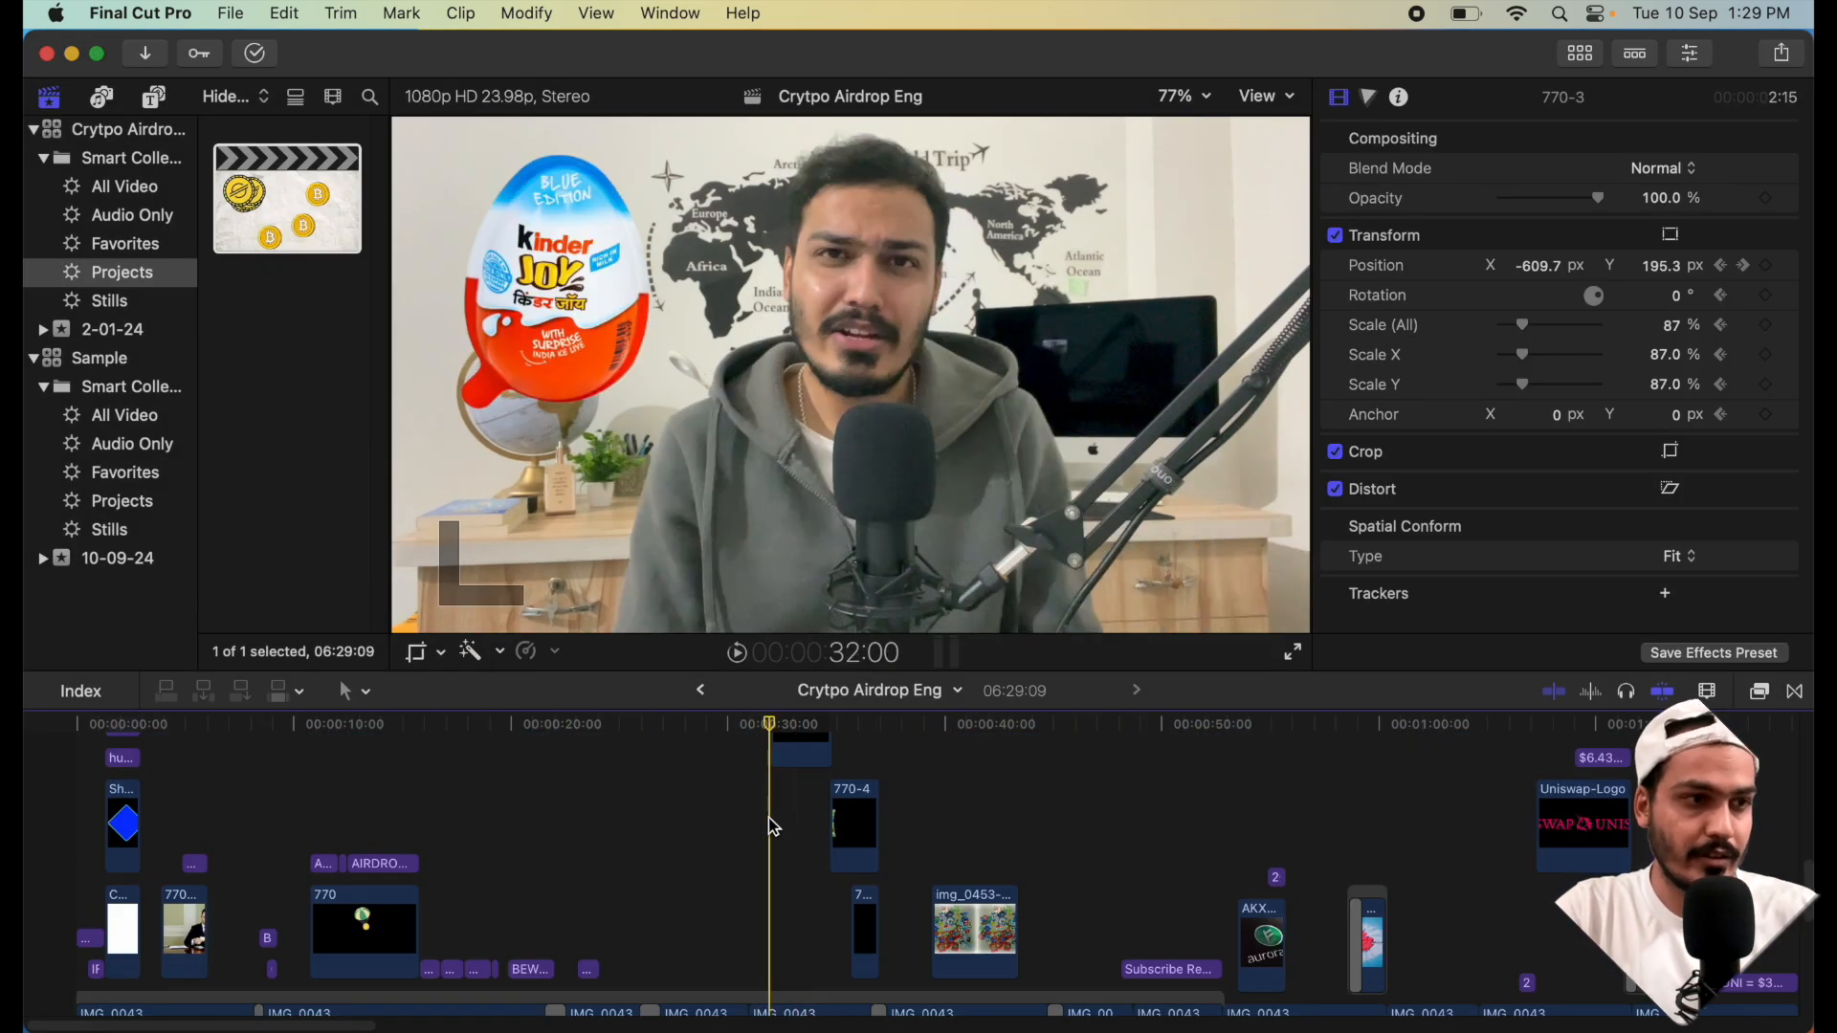
key("space")
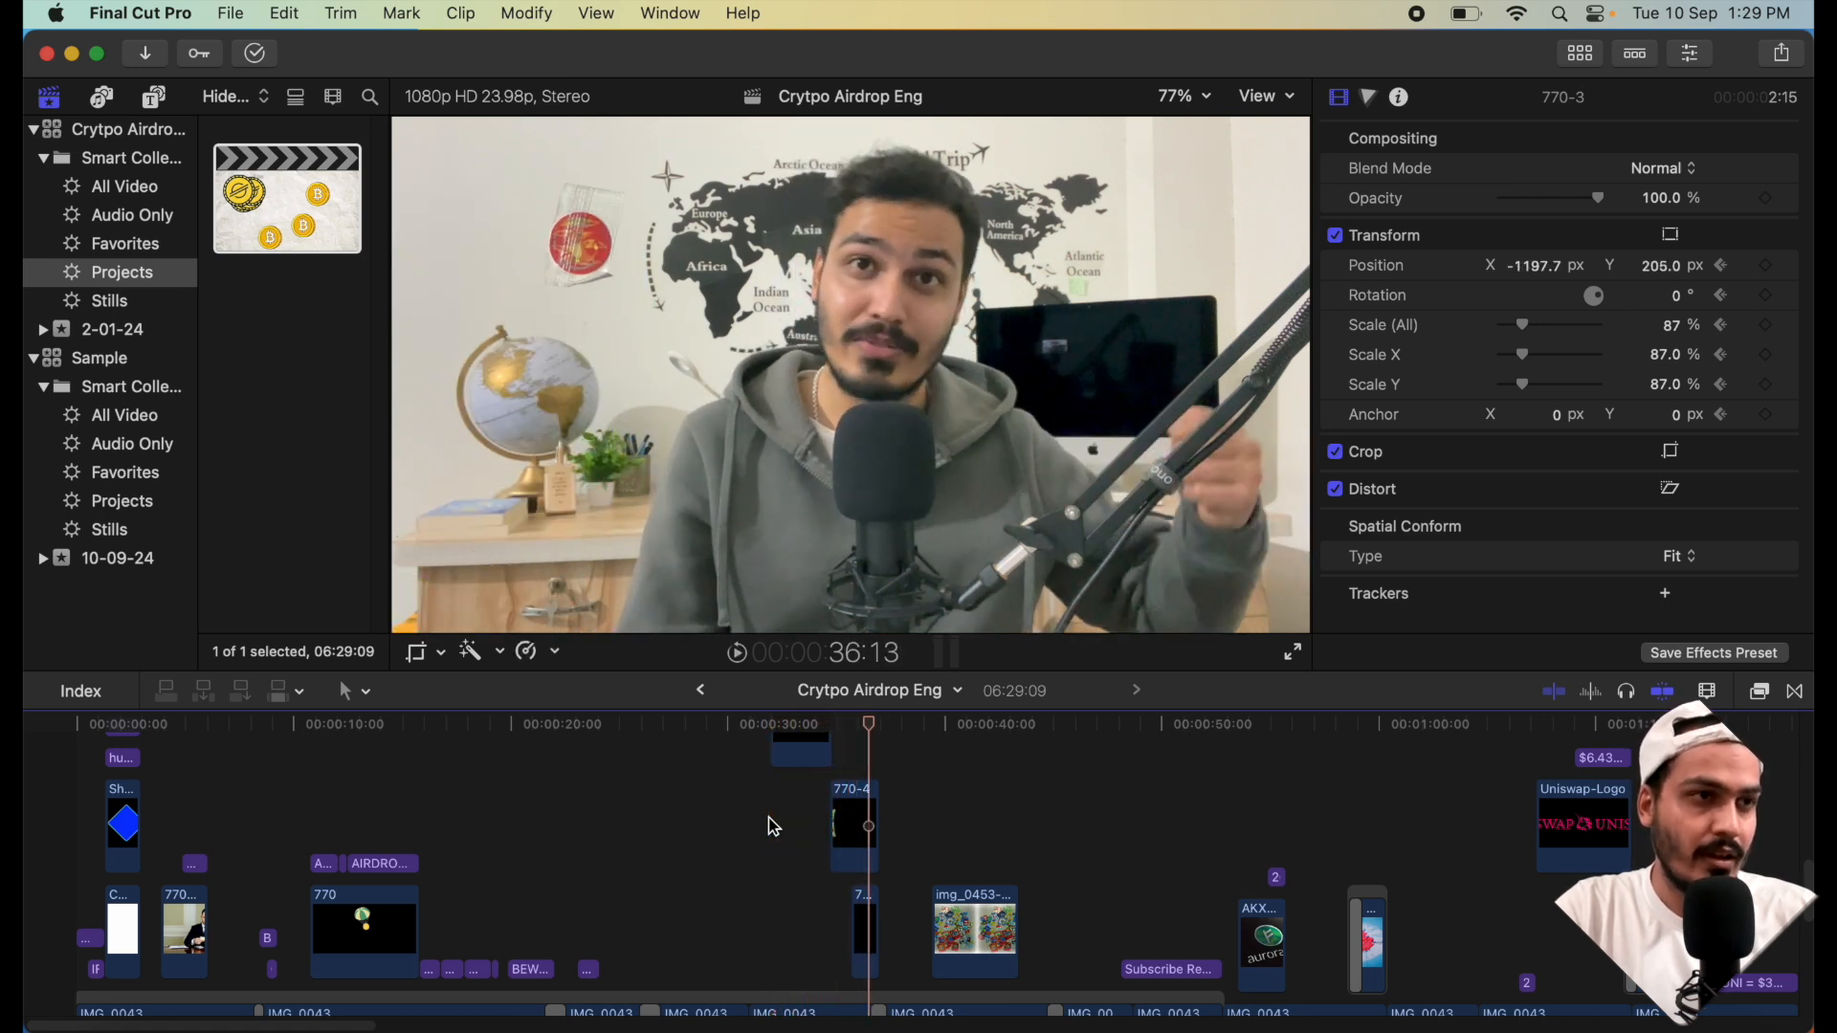
left_click(773, 828)
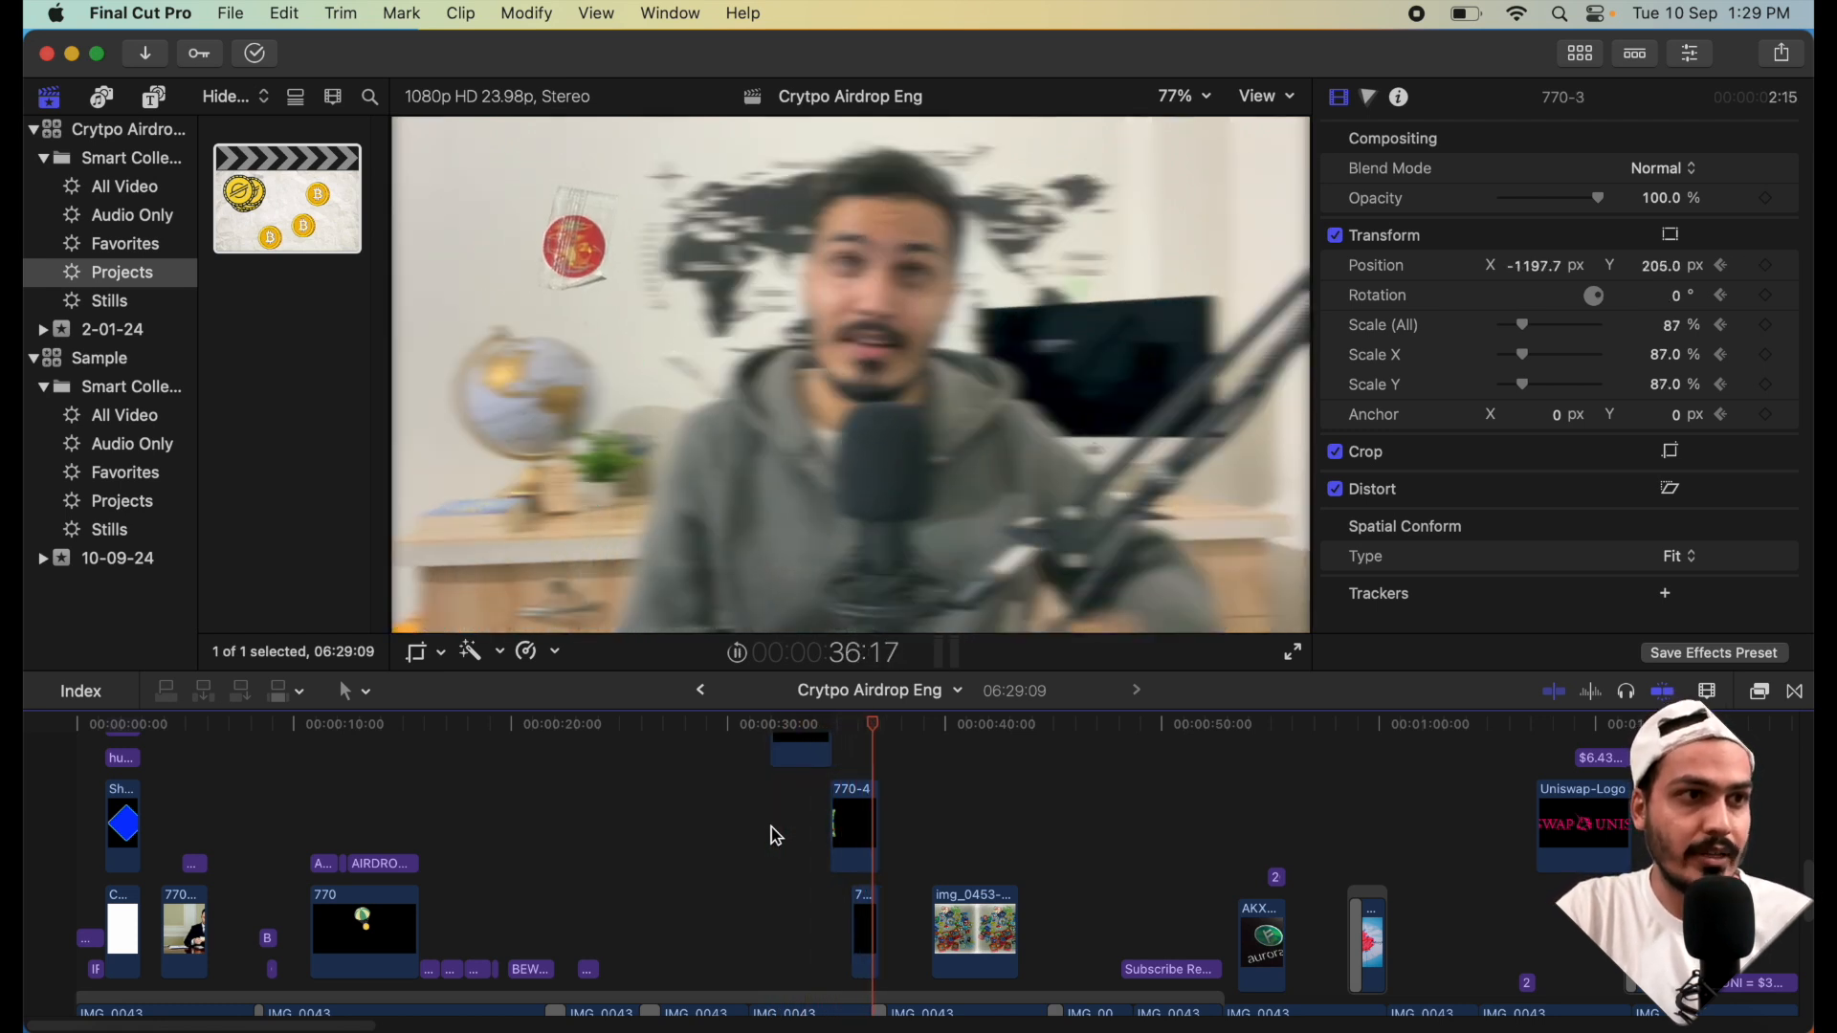
left_click(859, 834)
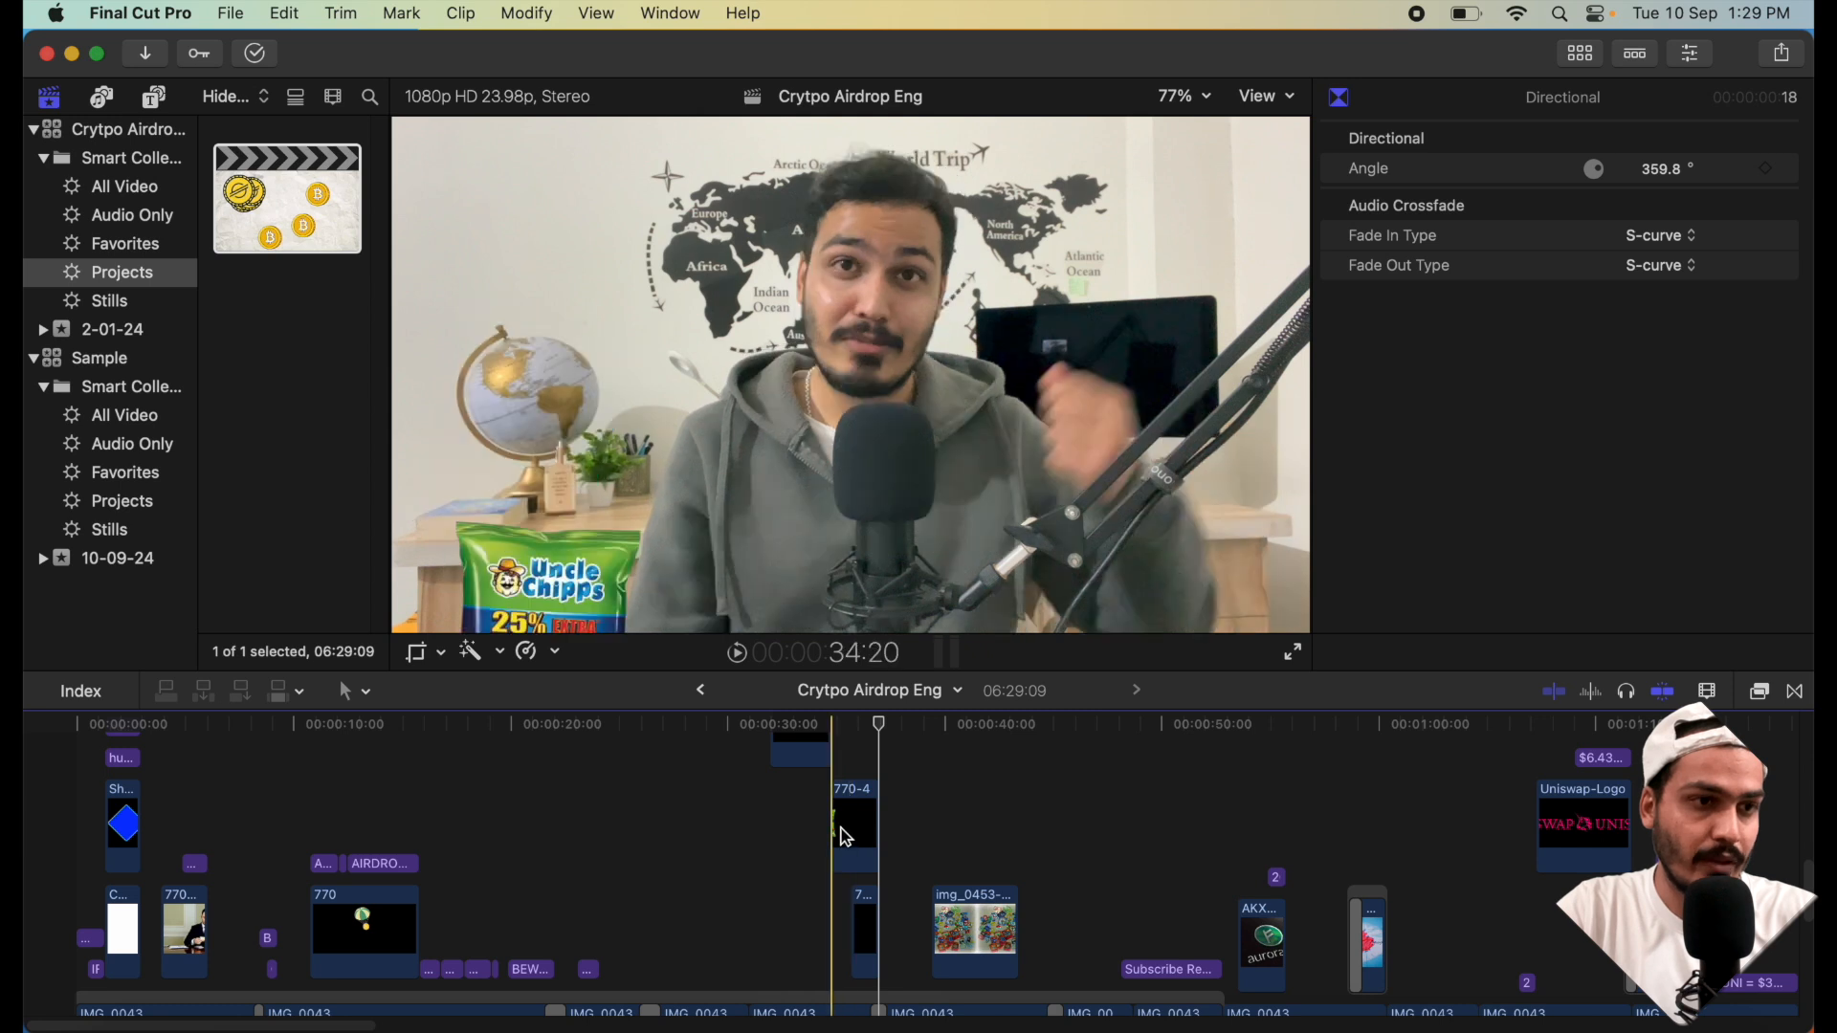
left_click(846, 829)
key("space")
key("space")
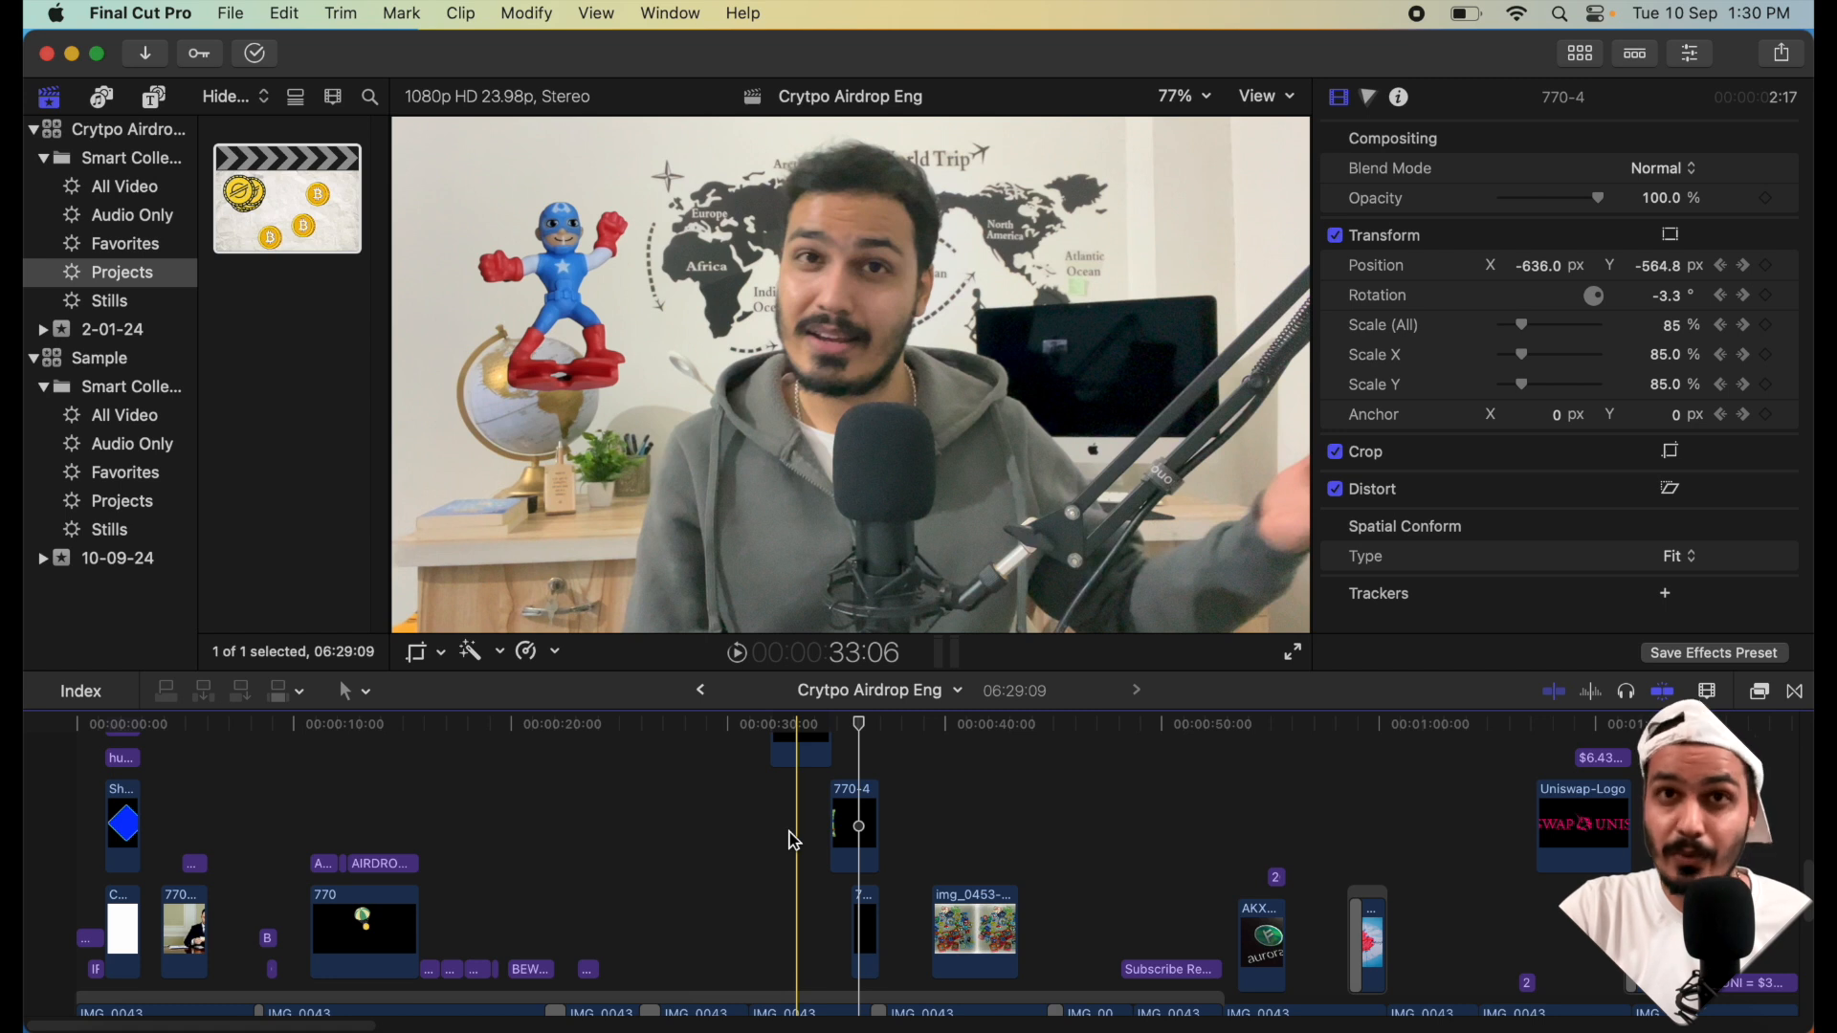
- Select clip 770-3 at its first frame, 31:00, show its crop in Trim mode, and play its slide animation
scroll(793, 841, "up", 5)
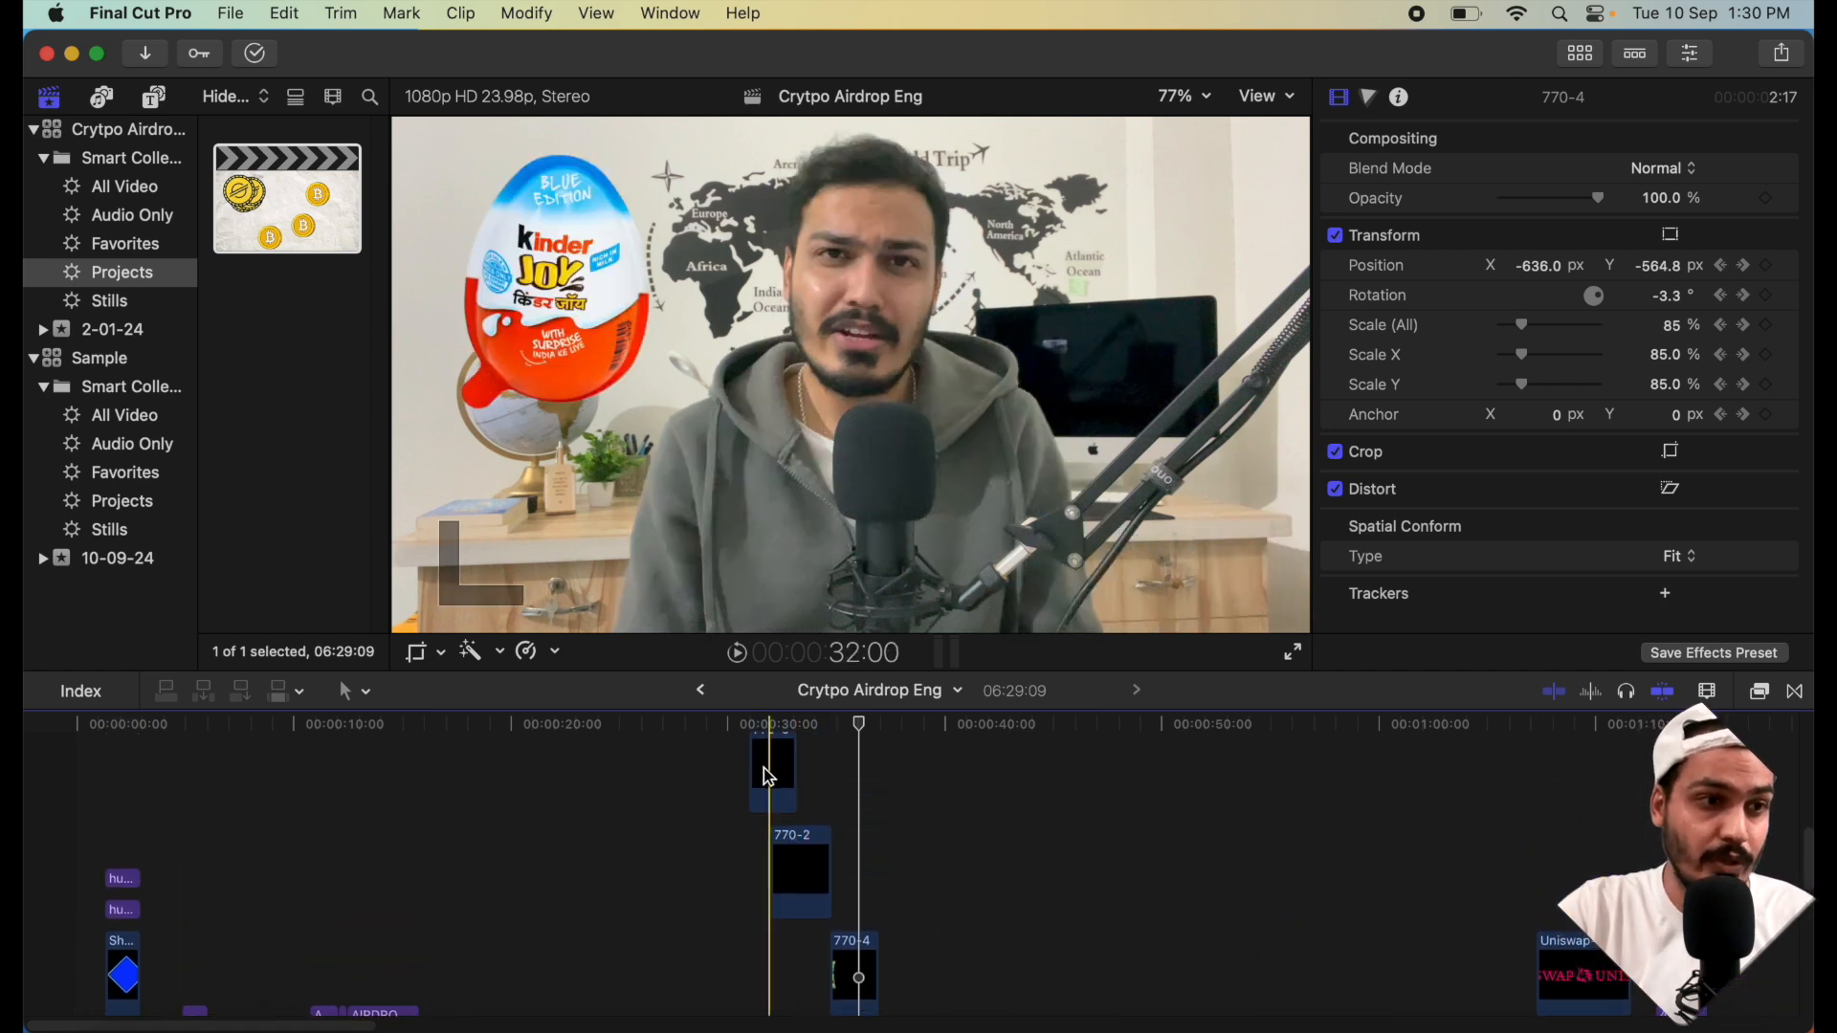
left_click(737, 786)
scroll(747, 803, "down", 3)
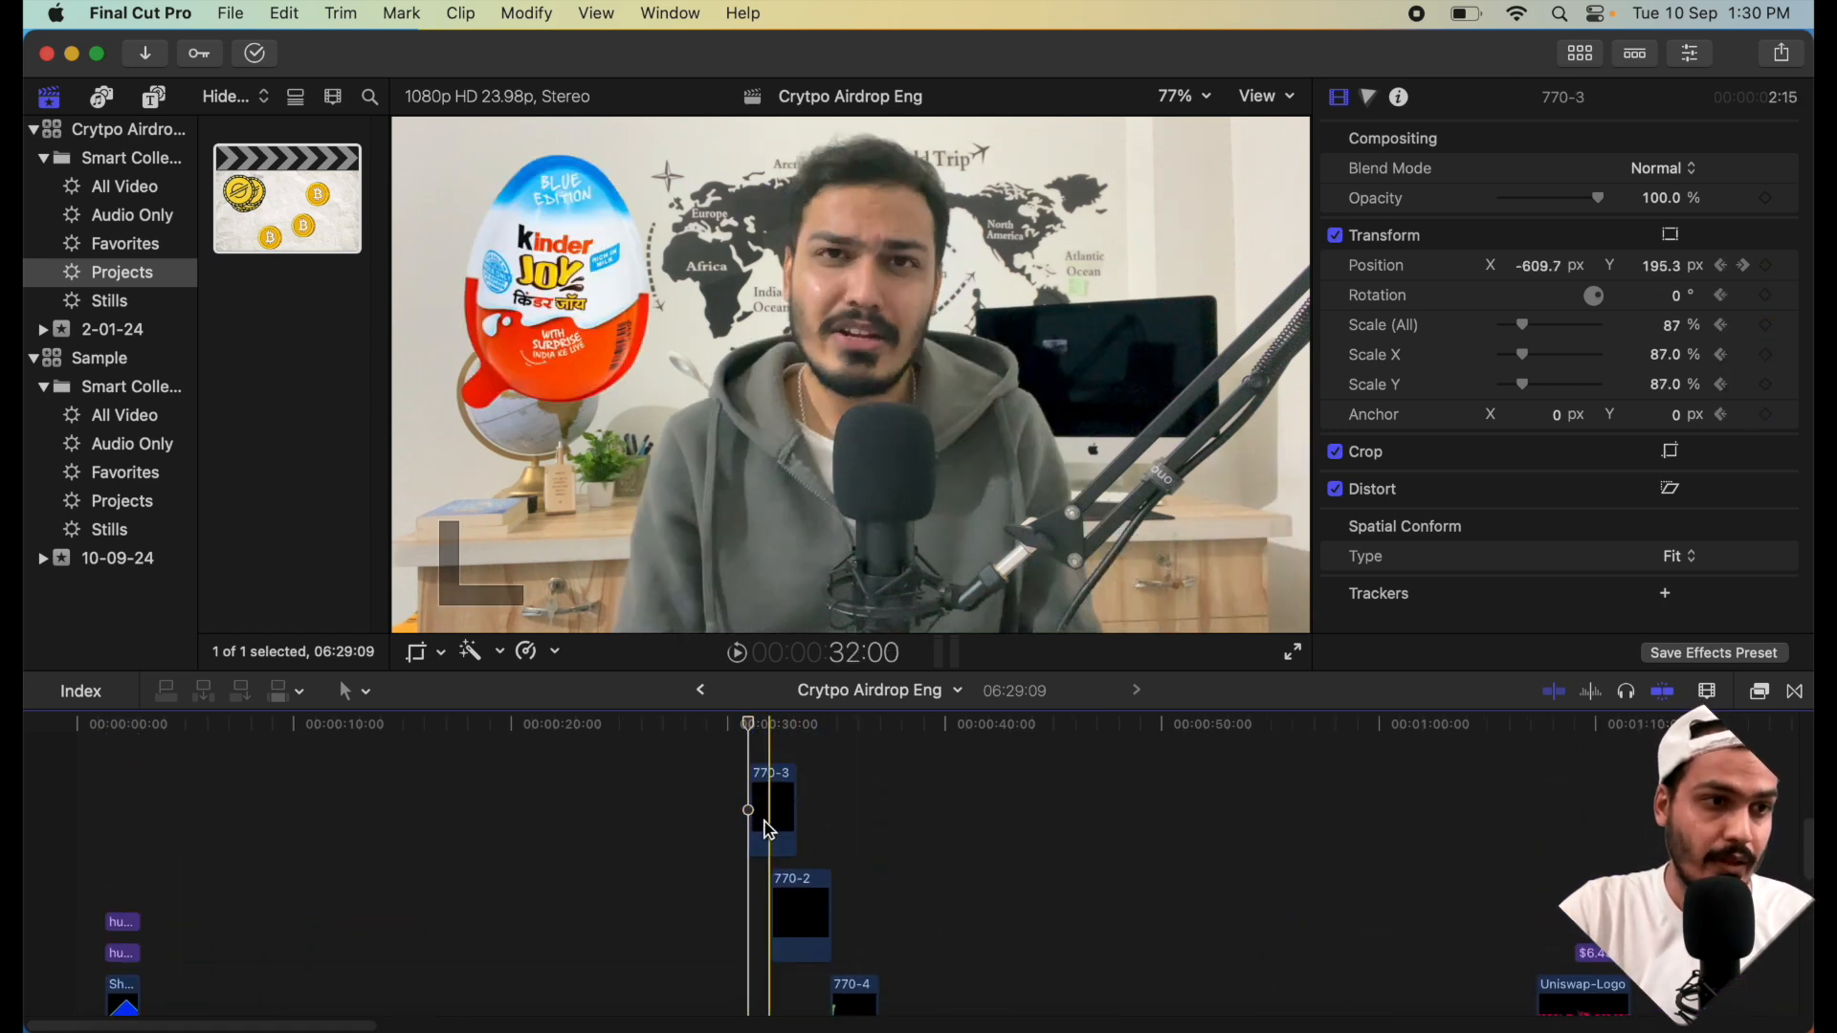
left_click(768, 824)
left_click(418, 654)
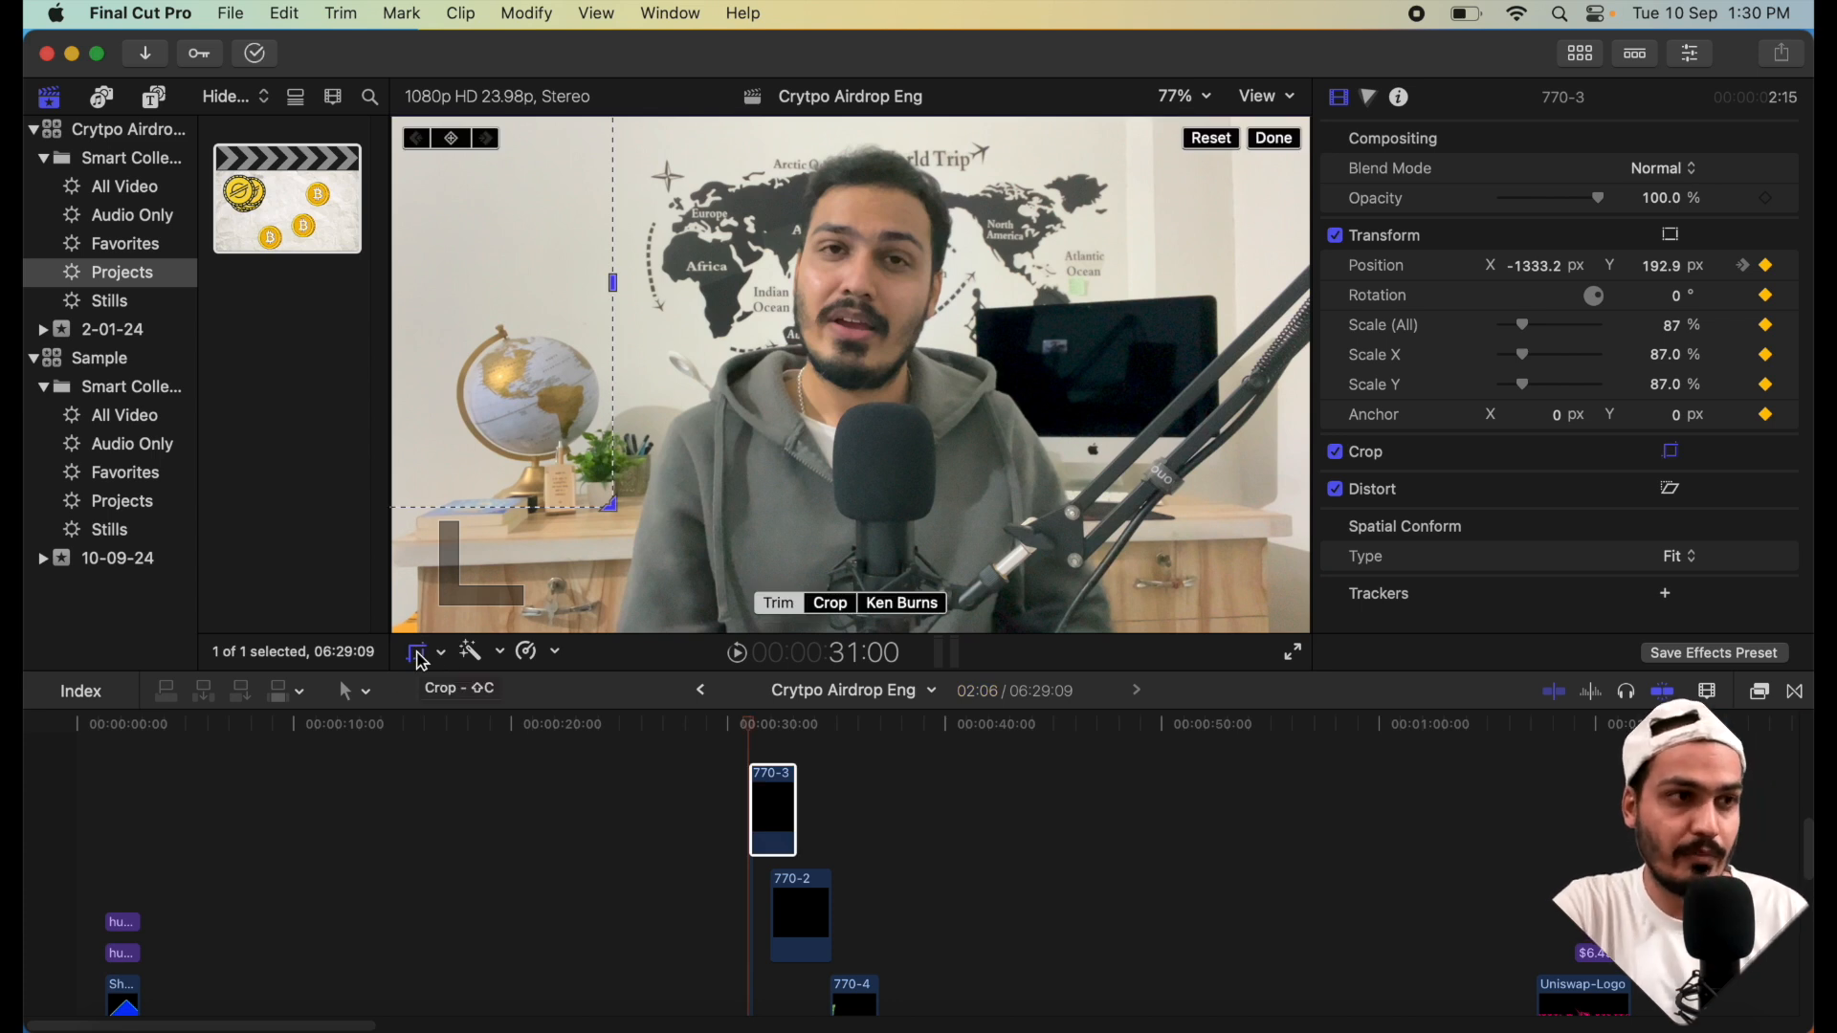
key("space")
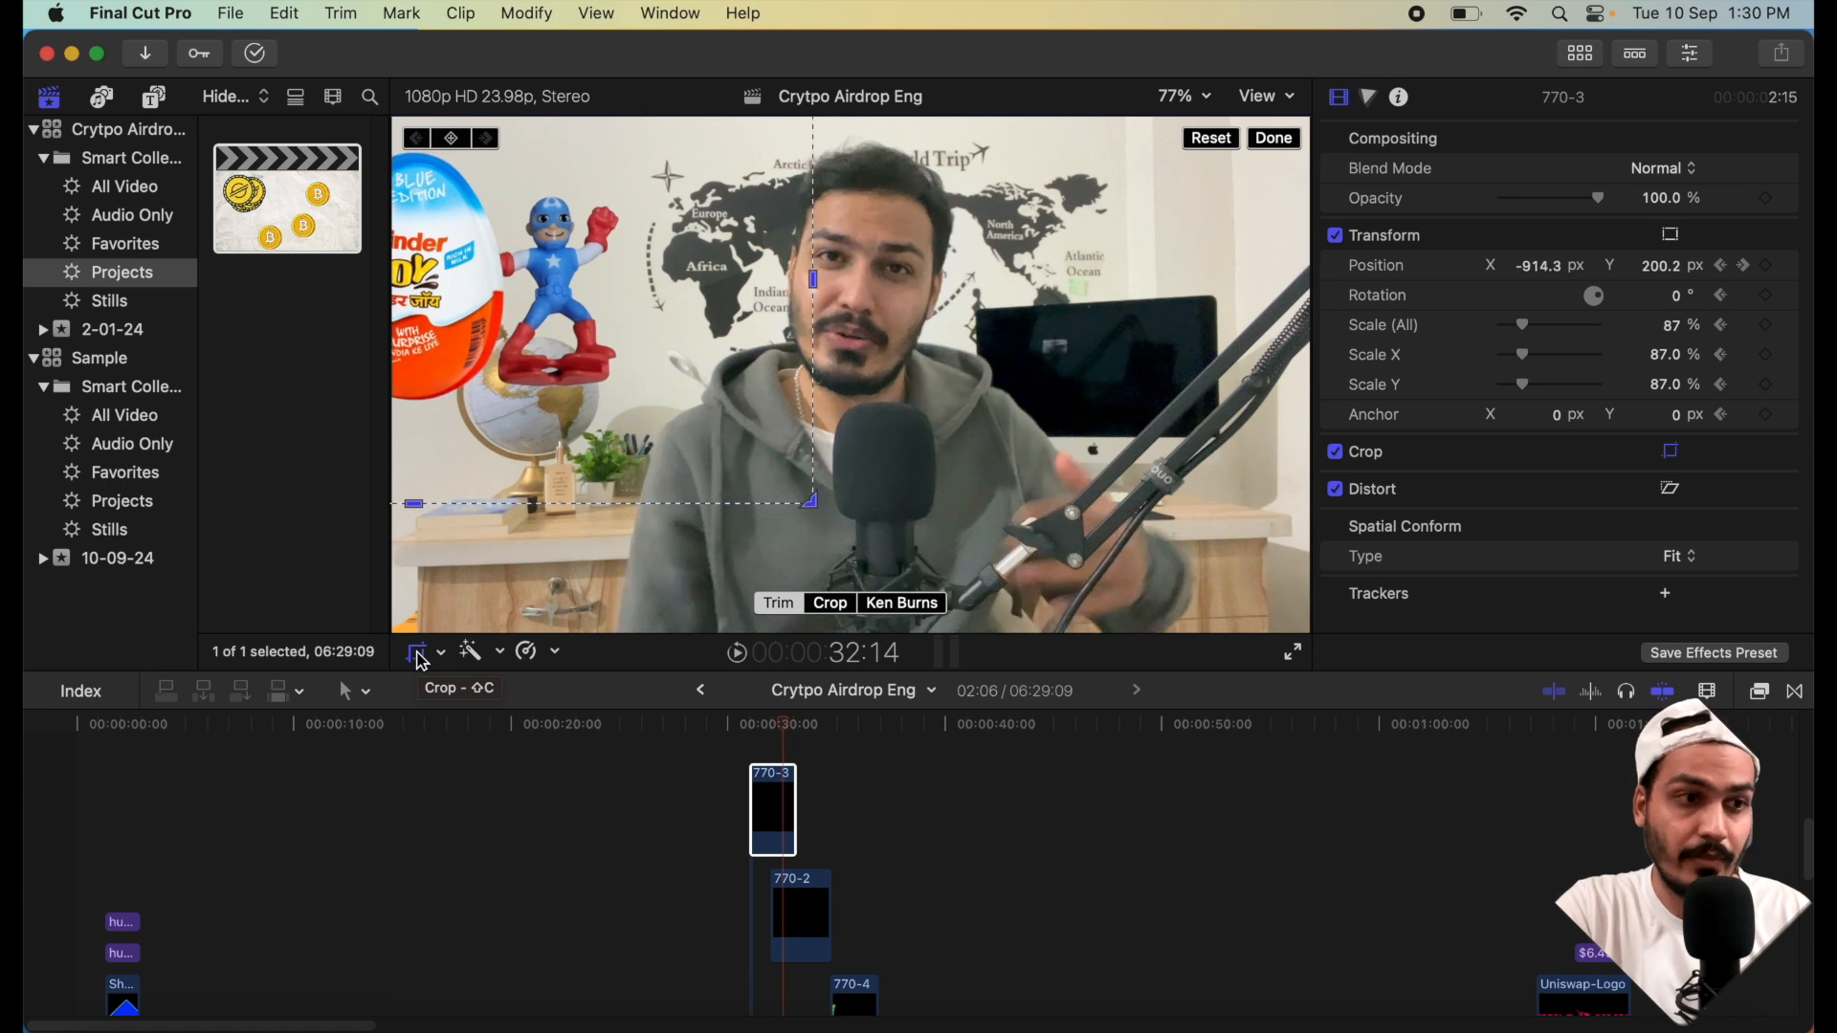
- Step back and forth frame by frame between 32:07 and 32:14 to examine how the Kinder Joy image slides out over the figure
key("Left")
key("Left")
key("Left")
key("Left")
key("Left")
key("Left")
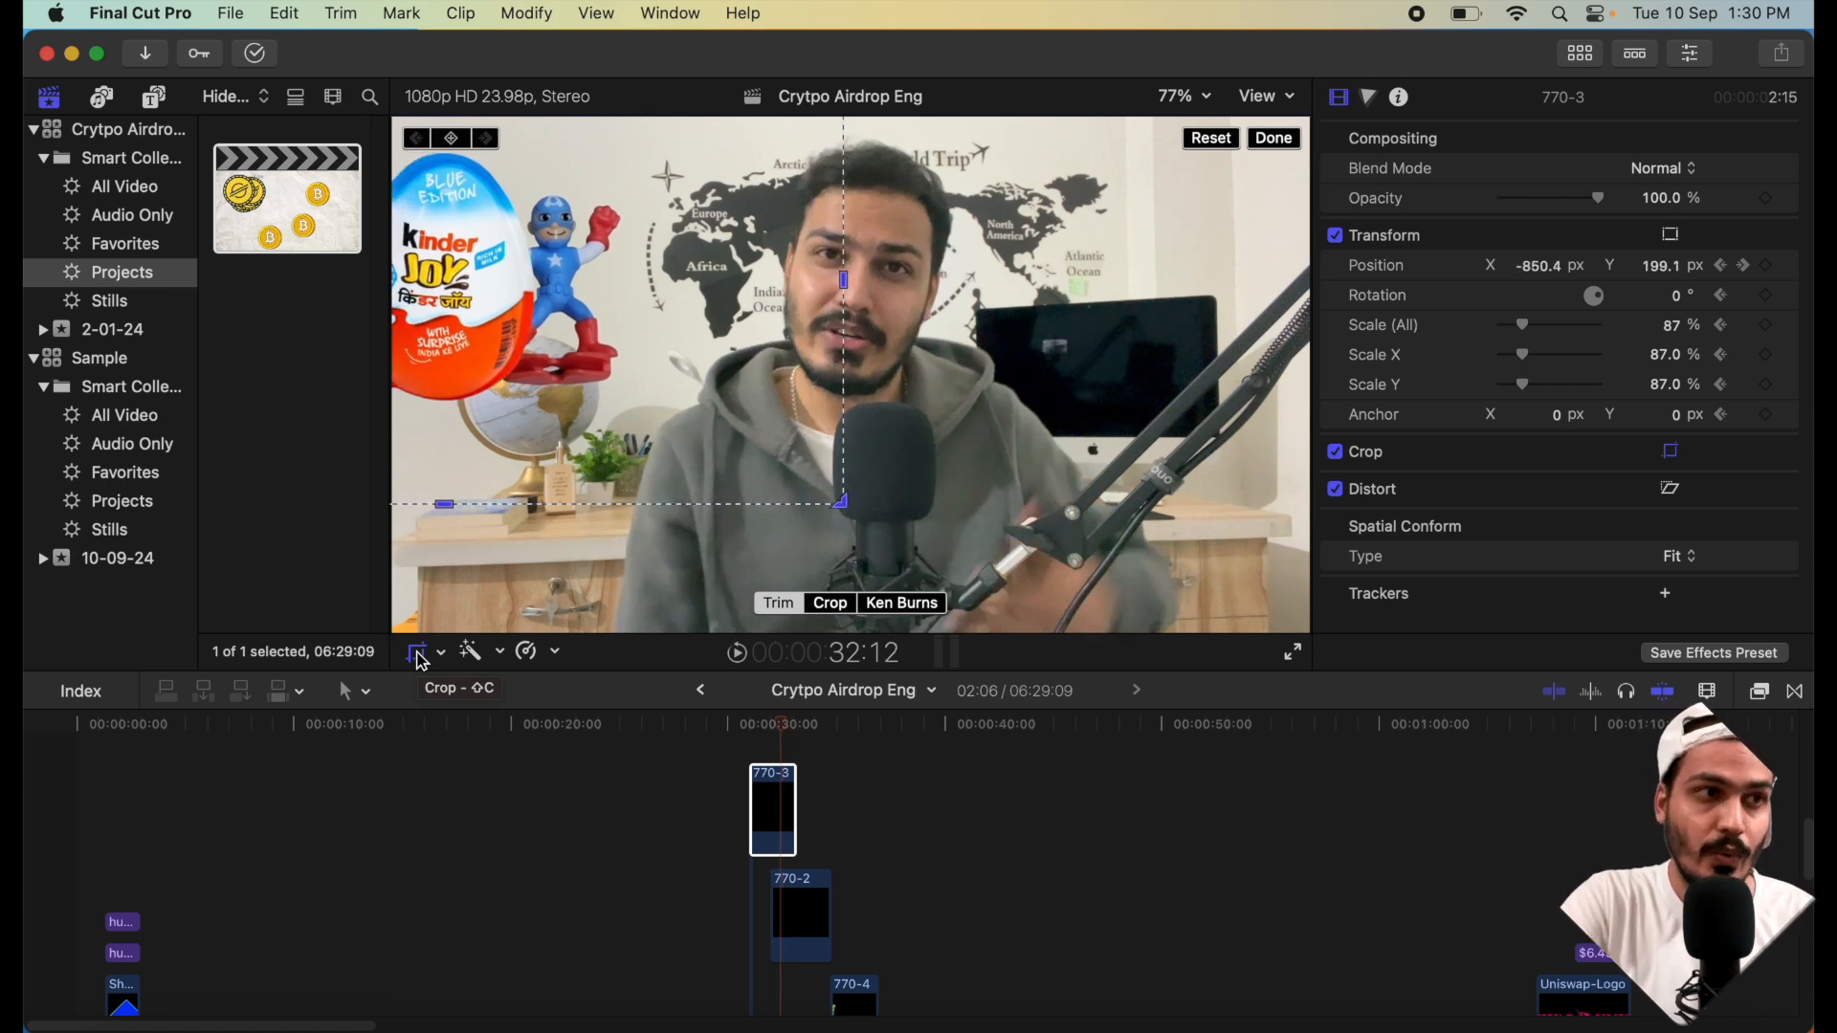
key("Left")
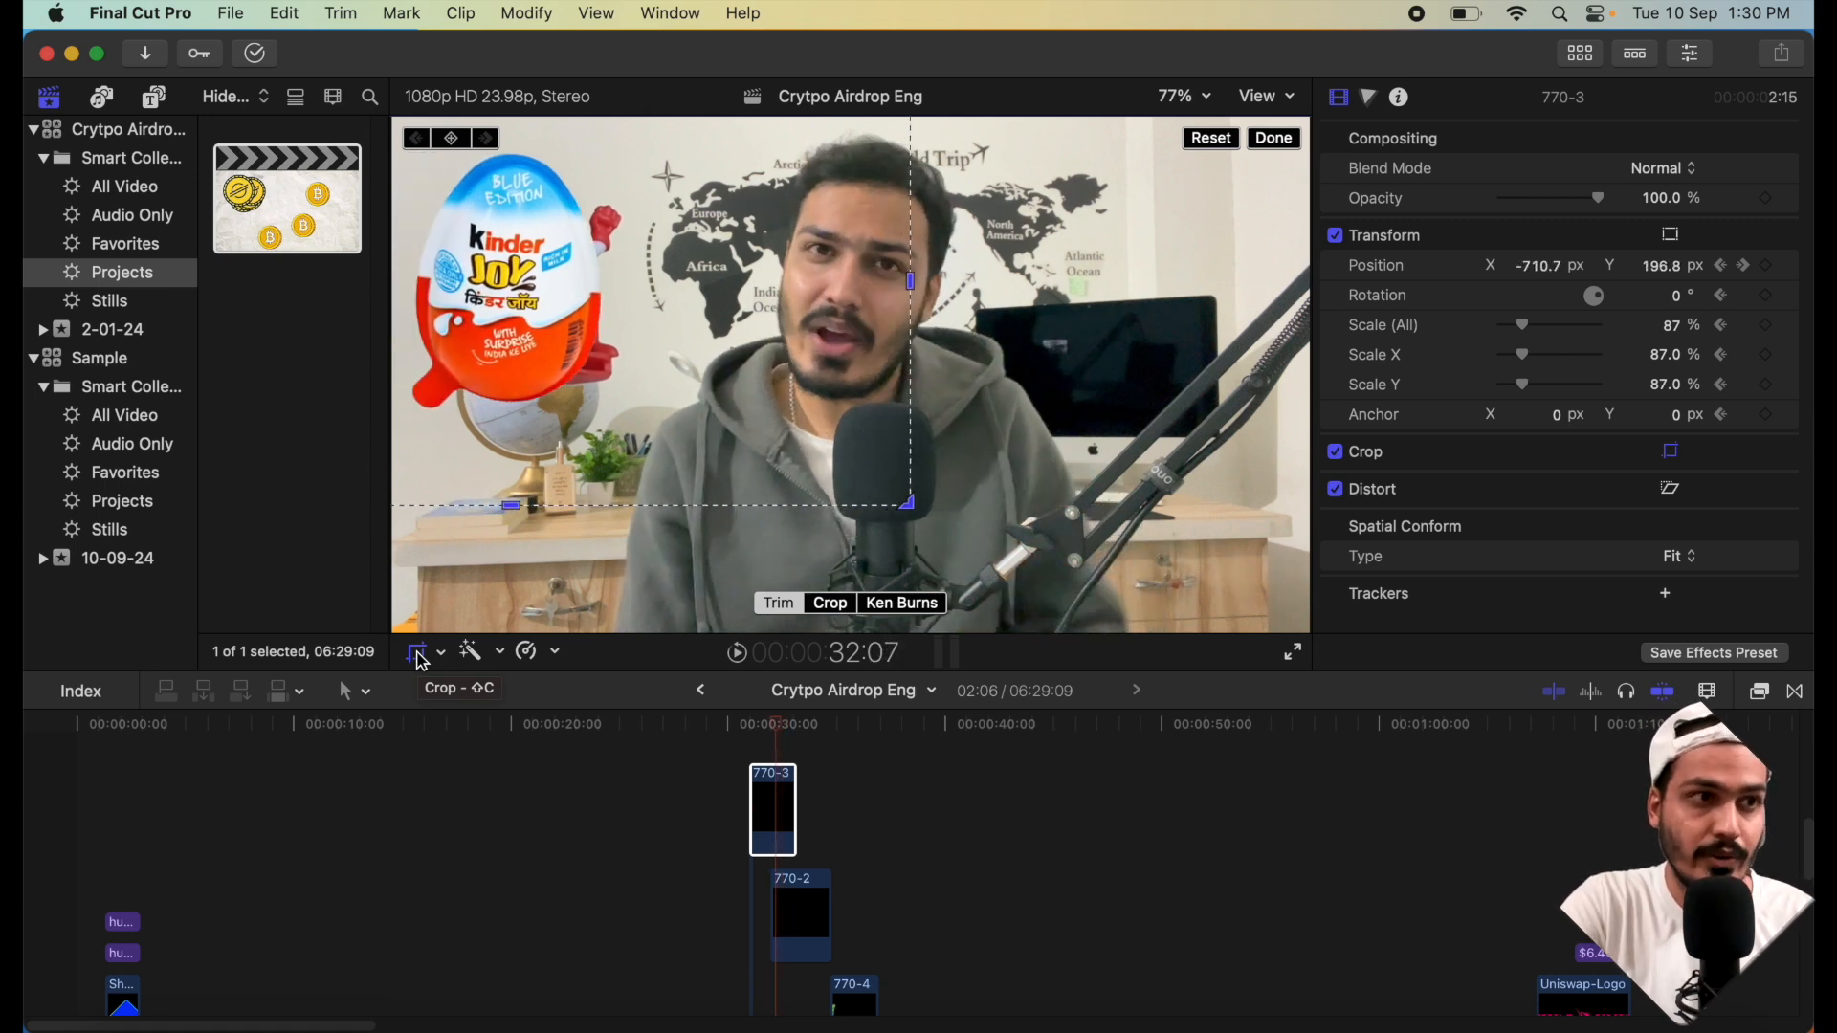
key("Right")
key("Right")
key("Right")
scroll(846, 899, "right", 1)
scroll(845, 899, "down", 1)
scroll(842, 895, "right", 1)
scroll(841, 895, "down", 1)
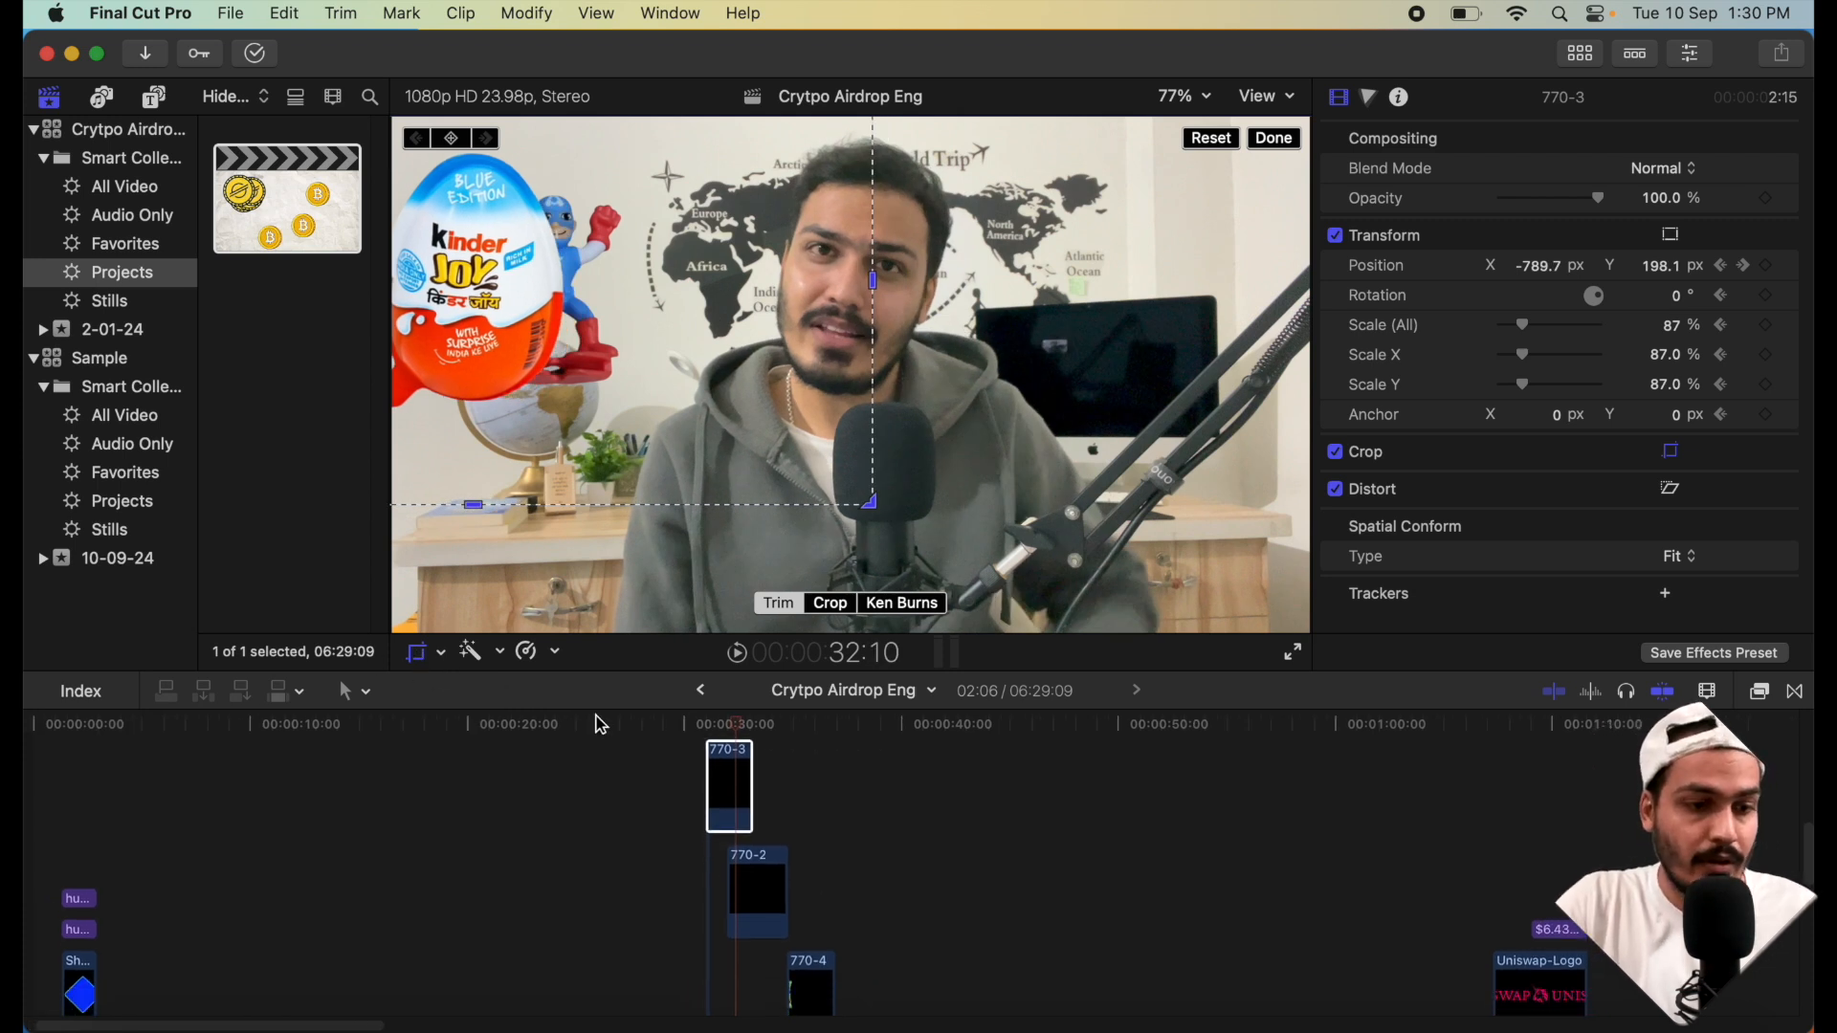
- Temporarily disable clip 770-3 to view the figure on the layer beneath it
key("v")
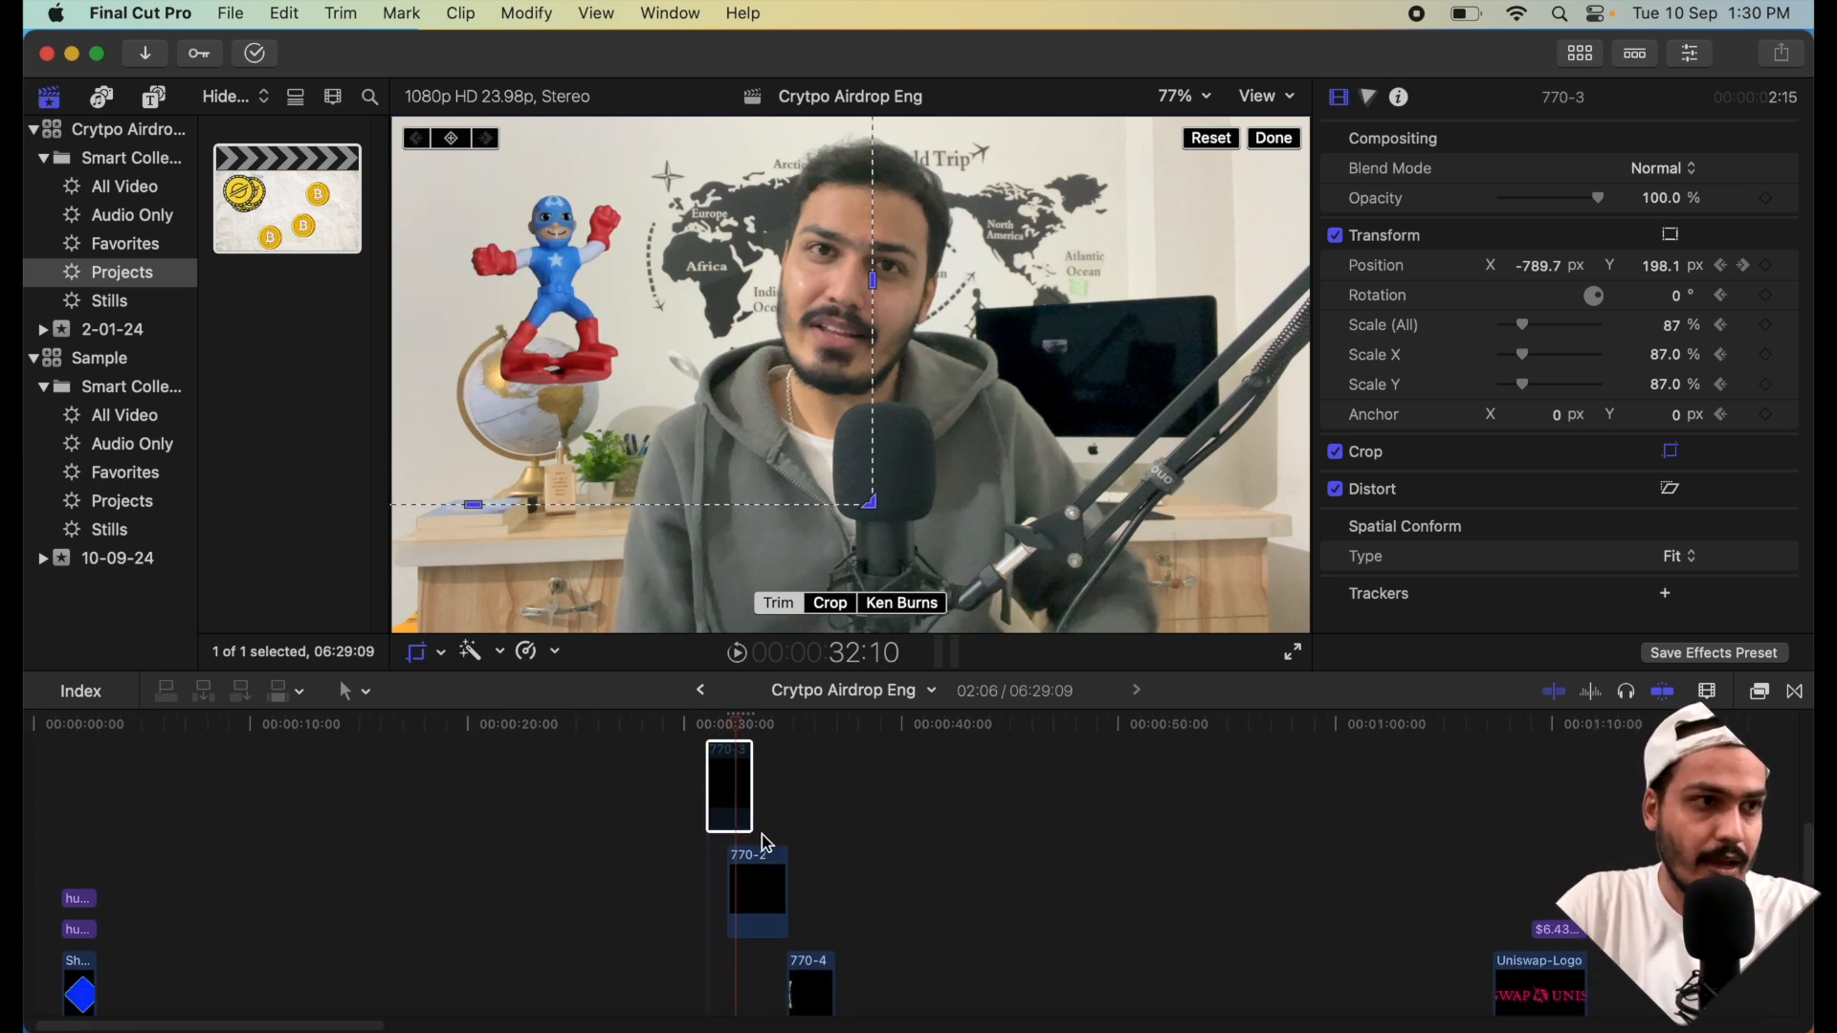
scroll(735, 910, "down", 2)
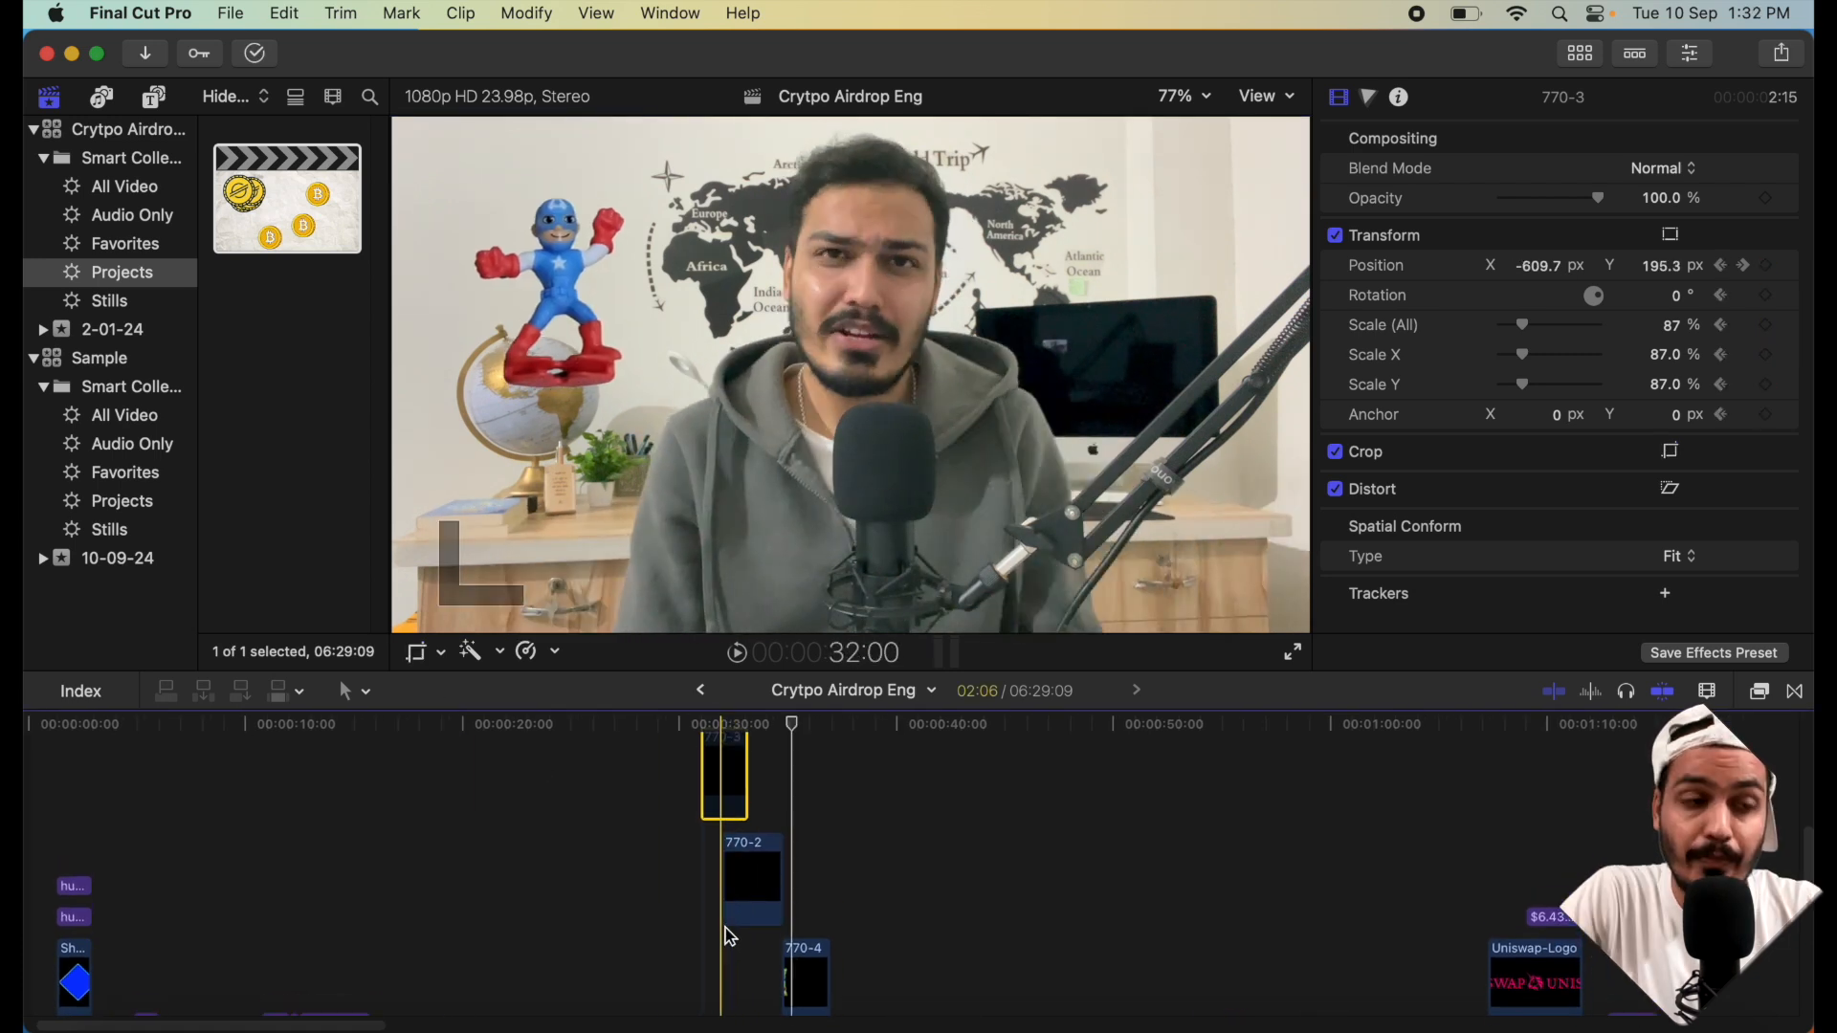
scroll(727, 942, "up", 2)
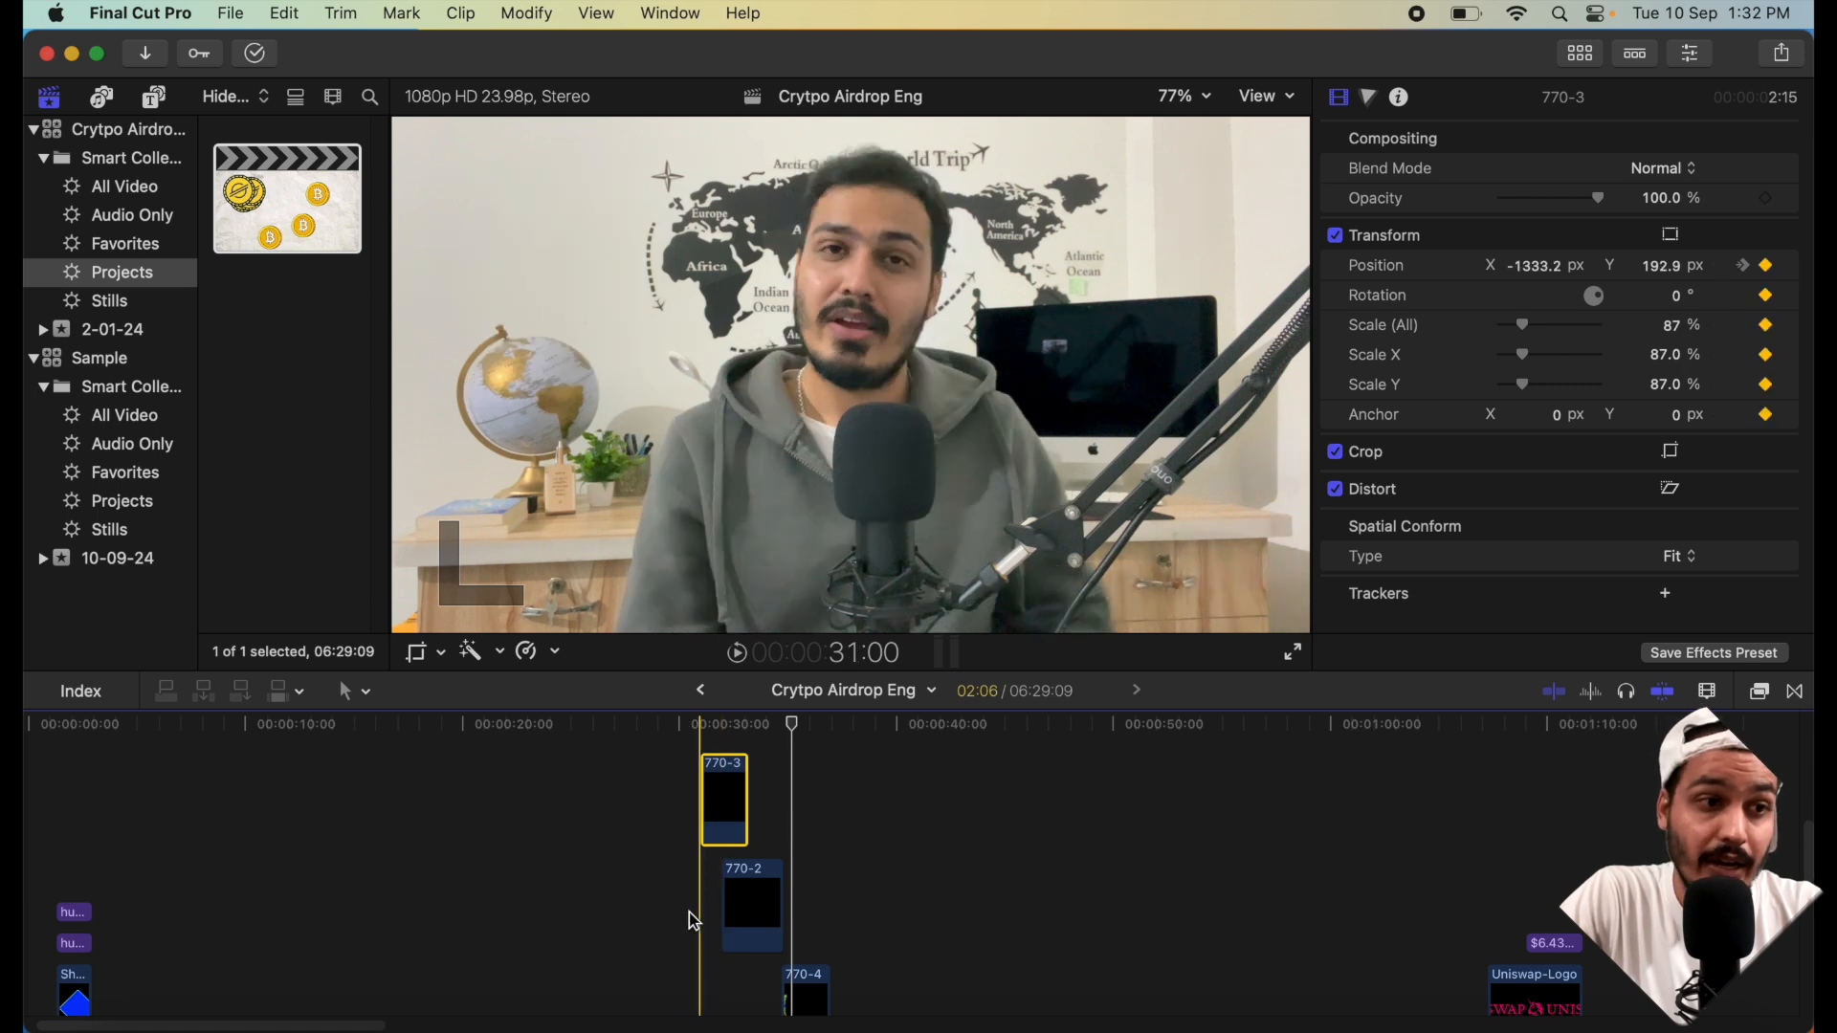
- Replay the overlay sequence from 31:00 and enlarge the timeline to examine stacked clips 770-4 and 770-7
left_click(700, 915)
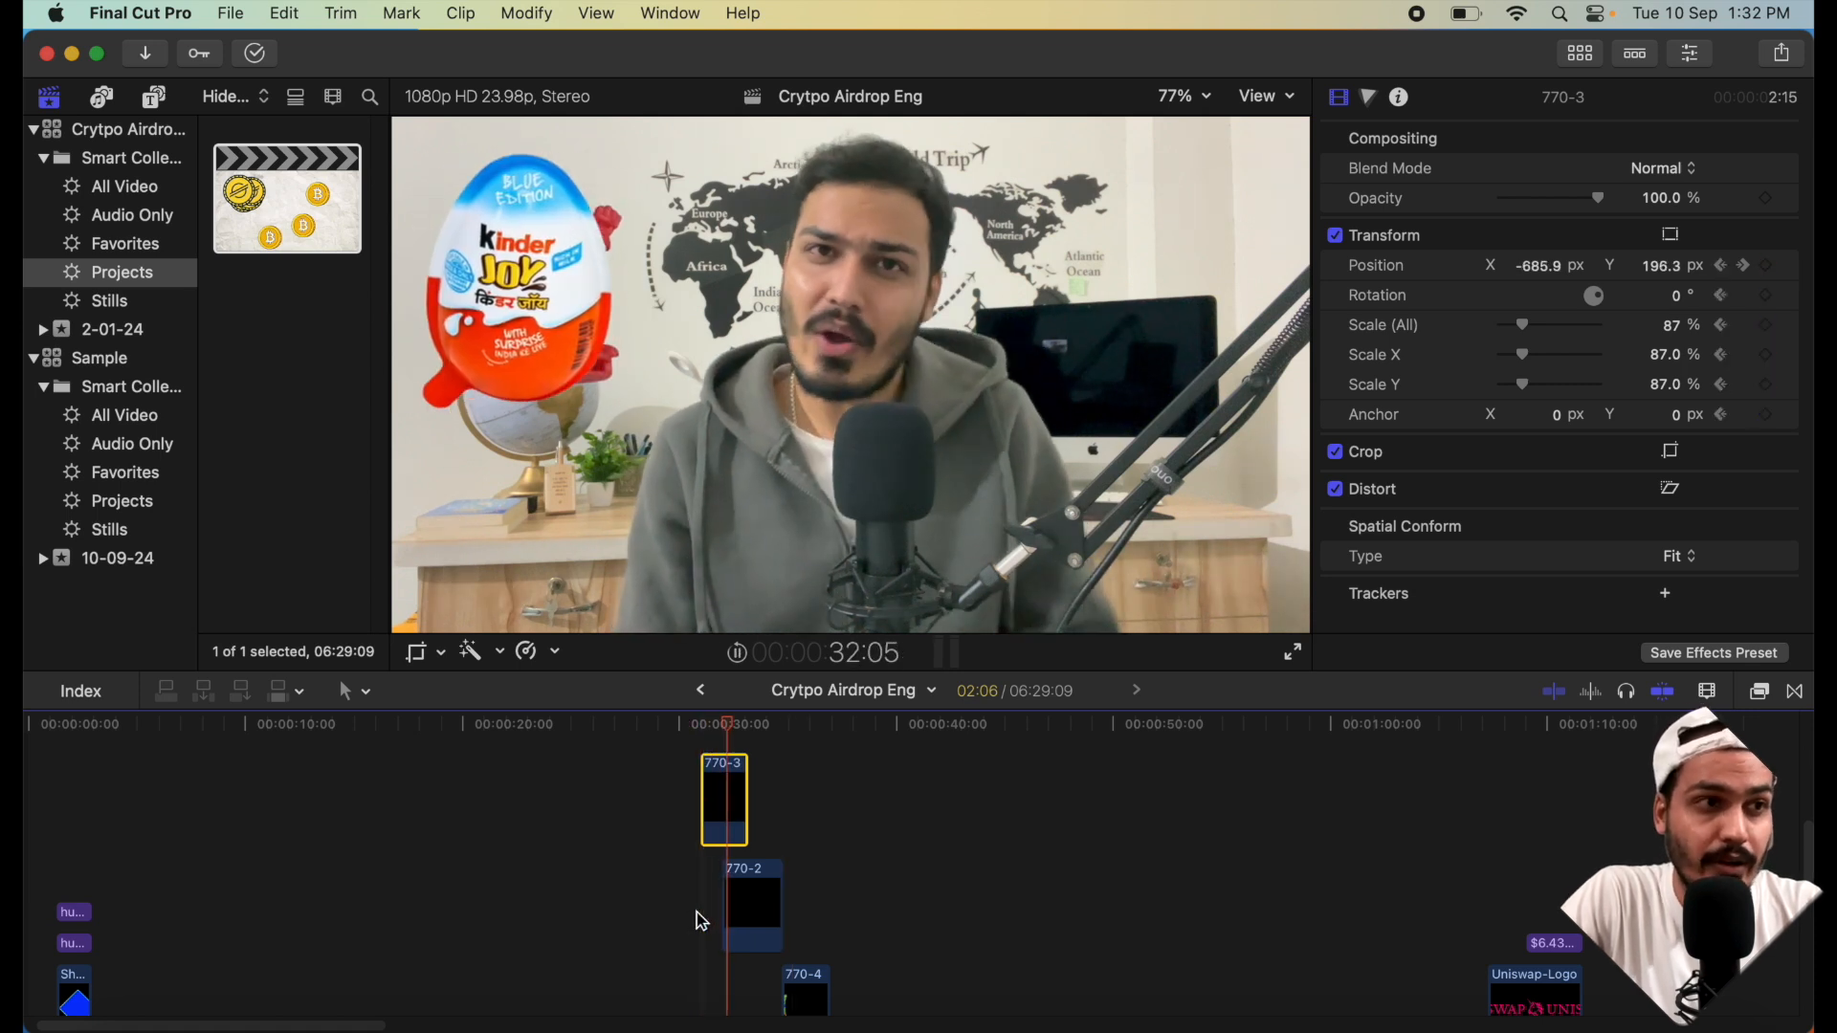
scroll(697, 911, "down", 4)
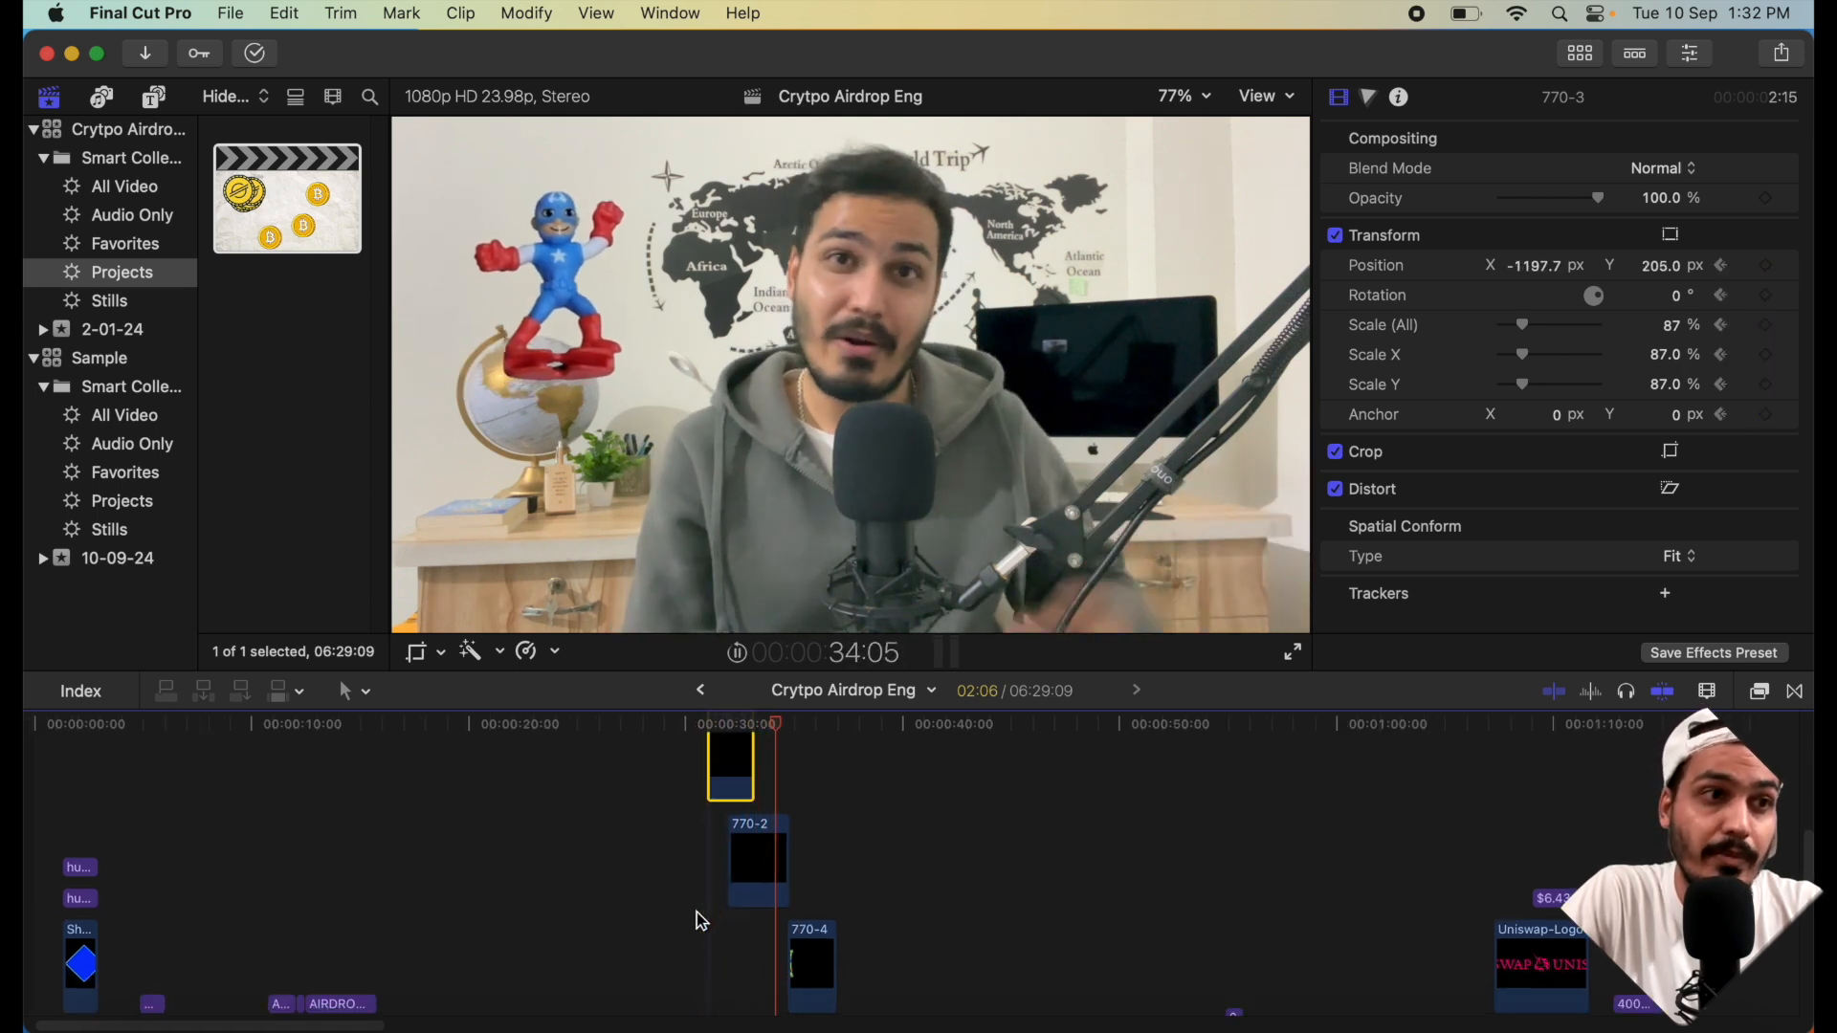
scroll(697, 910, "down", 5)
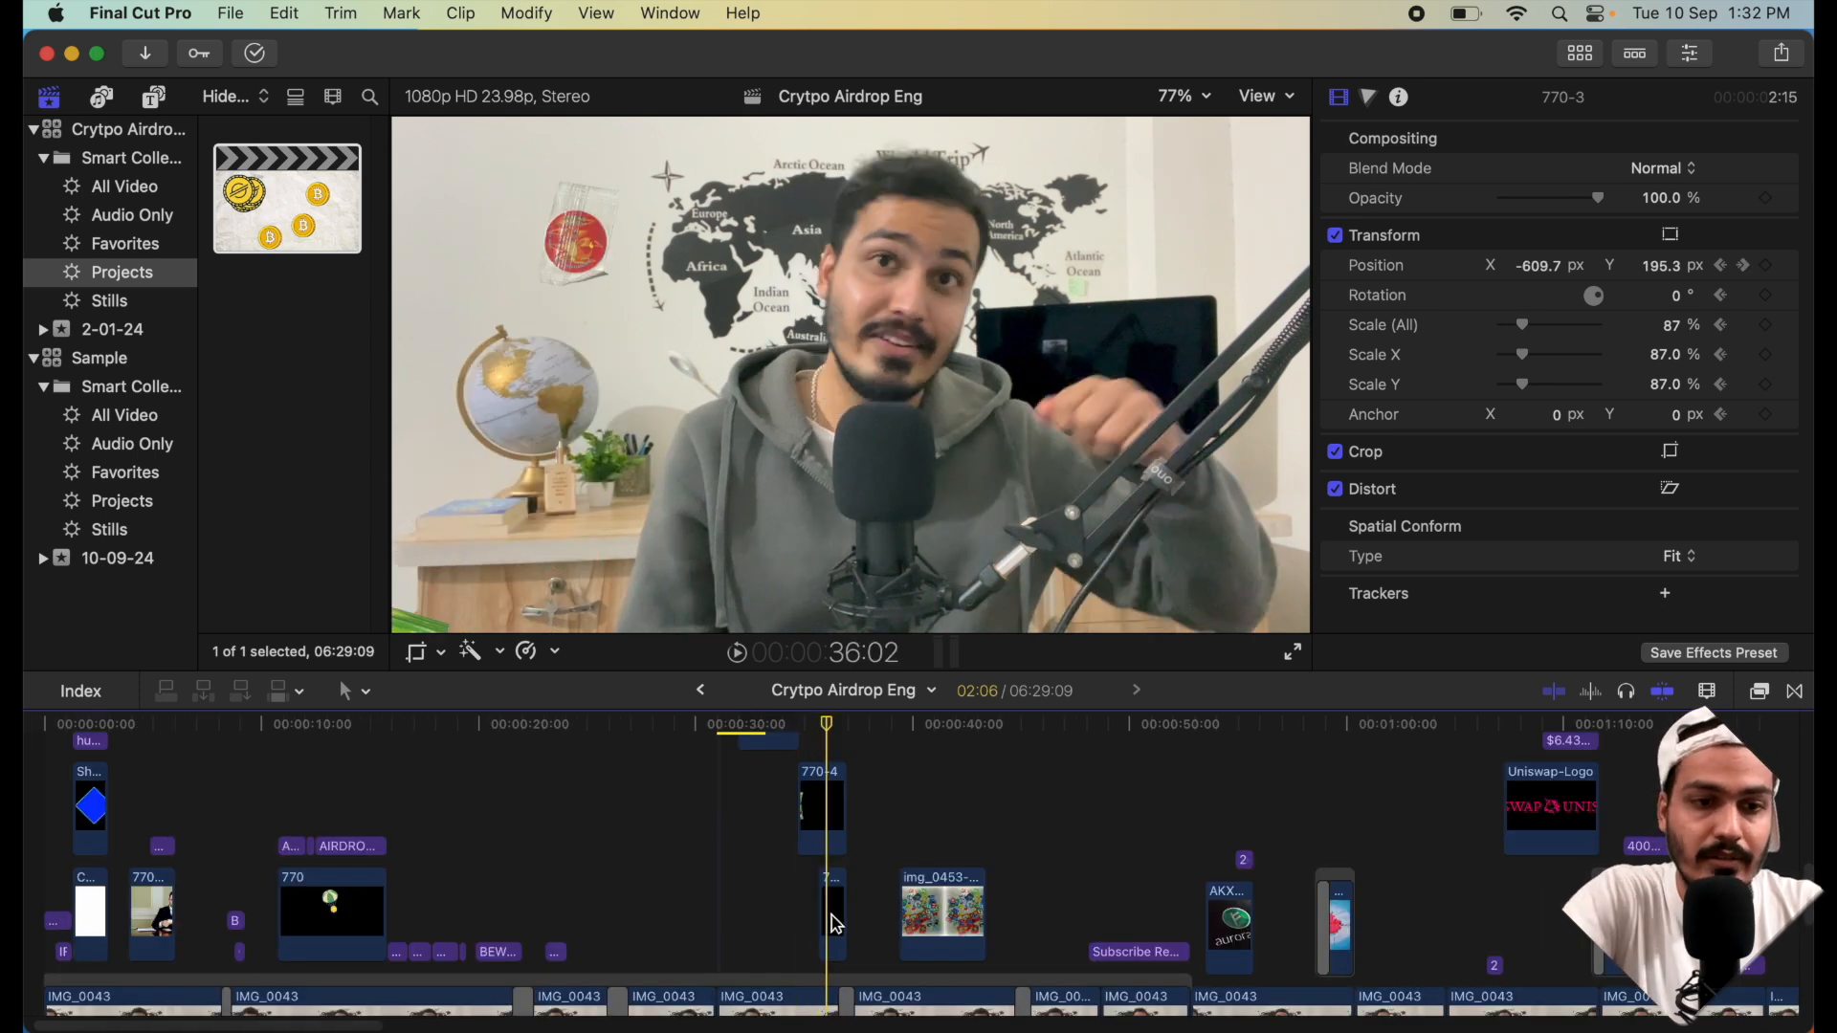
key("super+equal")
key("super+equal")
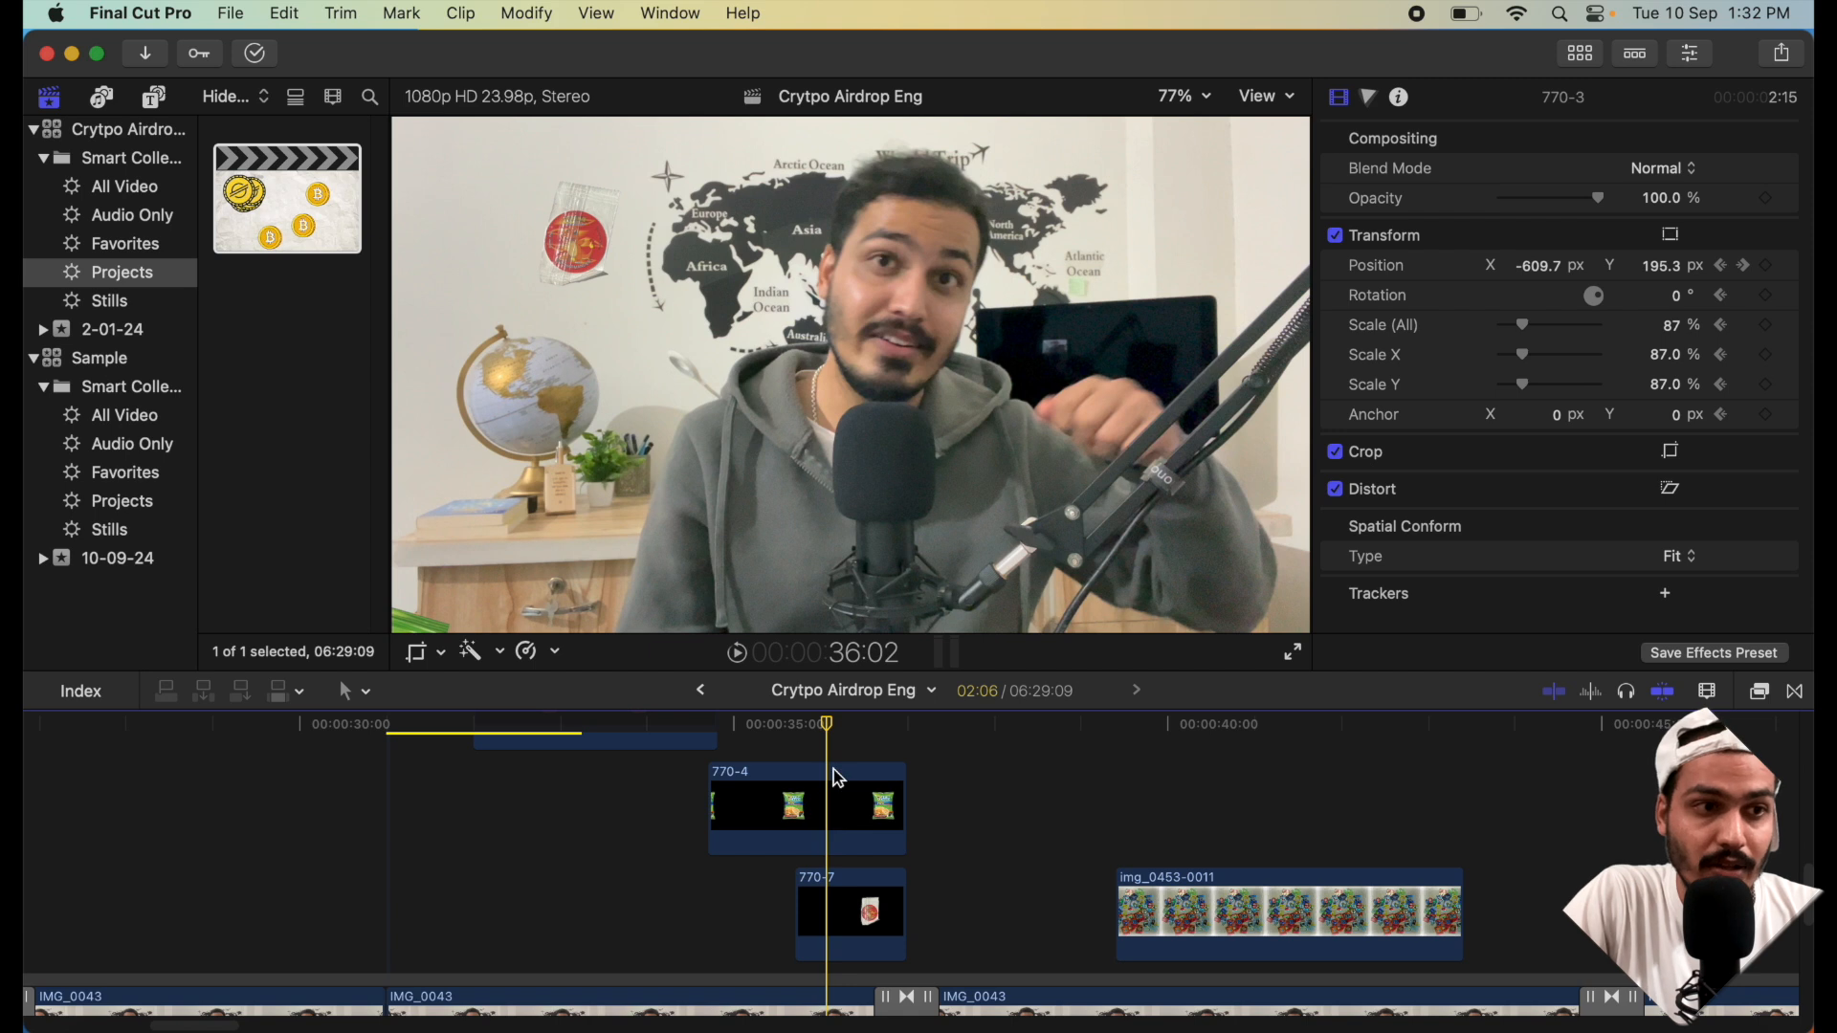
left_click(856, 917)
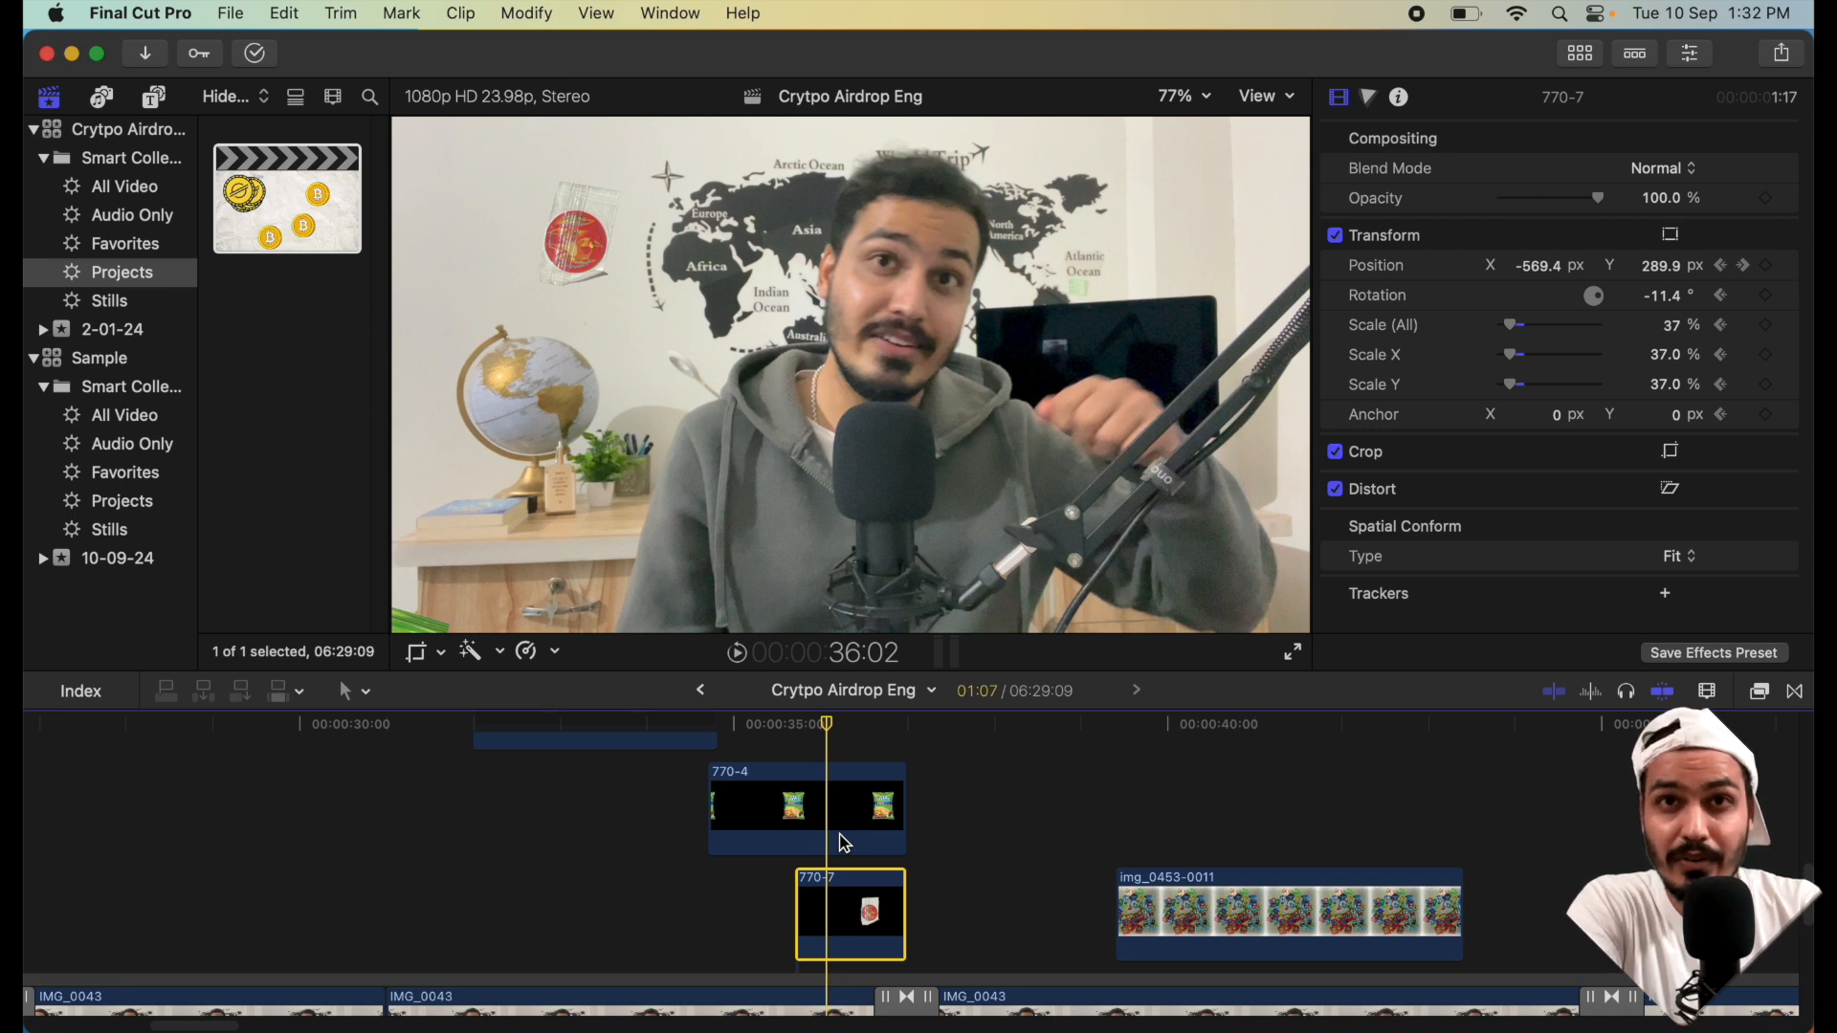
key("super+minus")
key("super+minus")
key("super+equal")
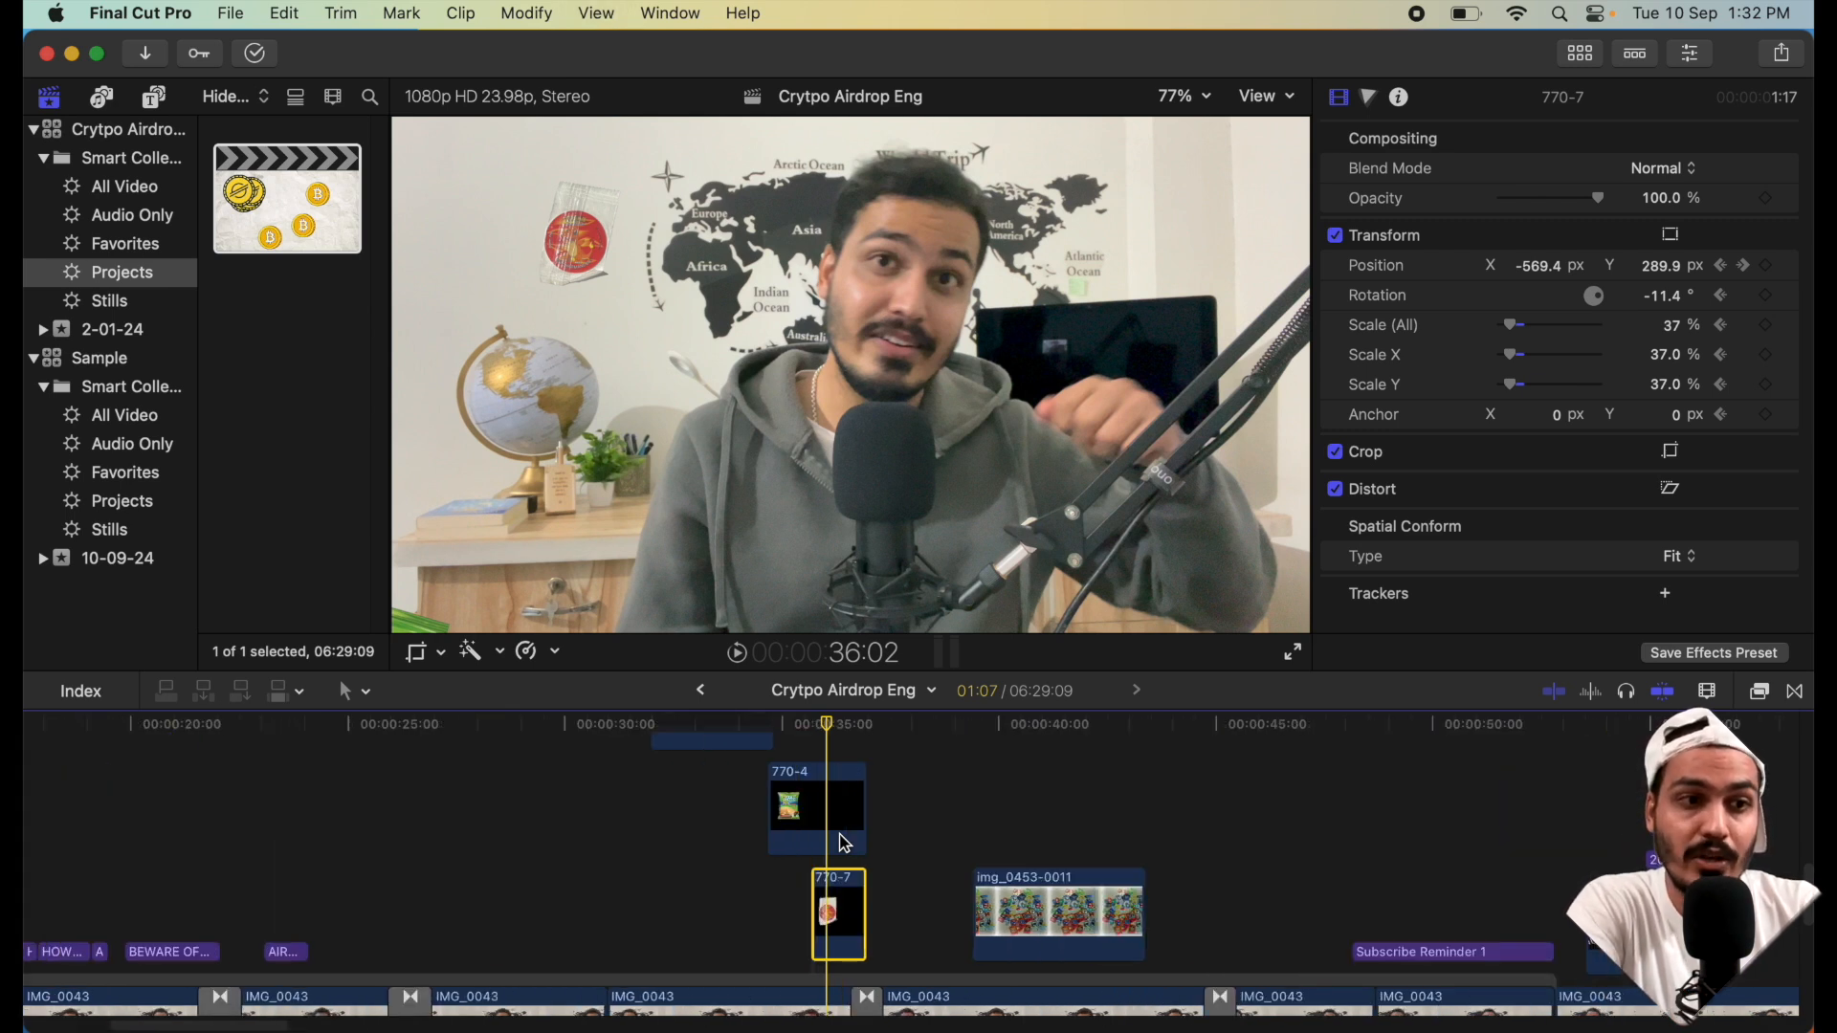
scroll(913, 852, "right", 5)
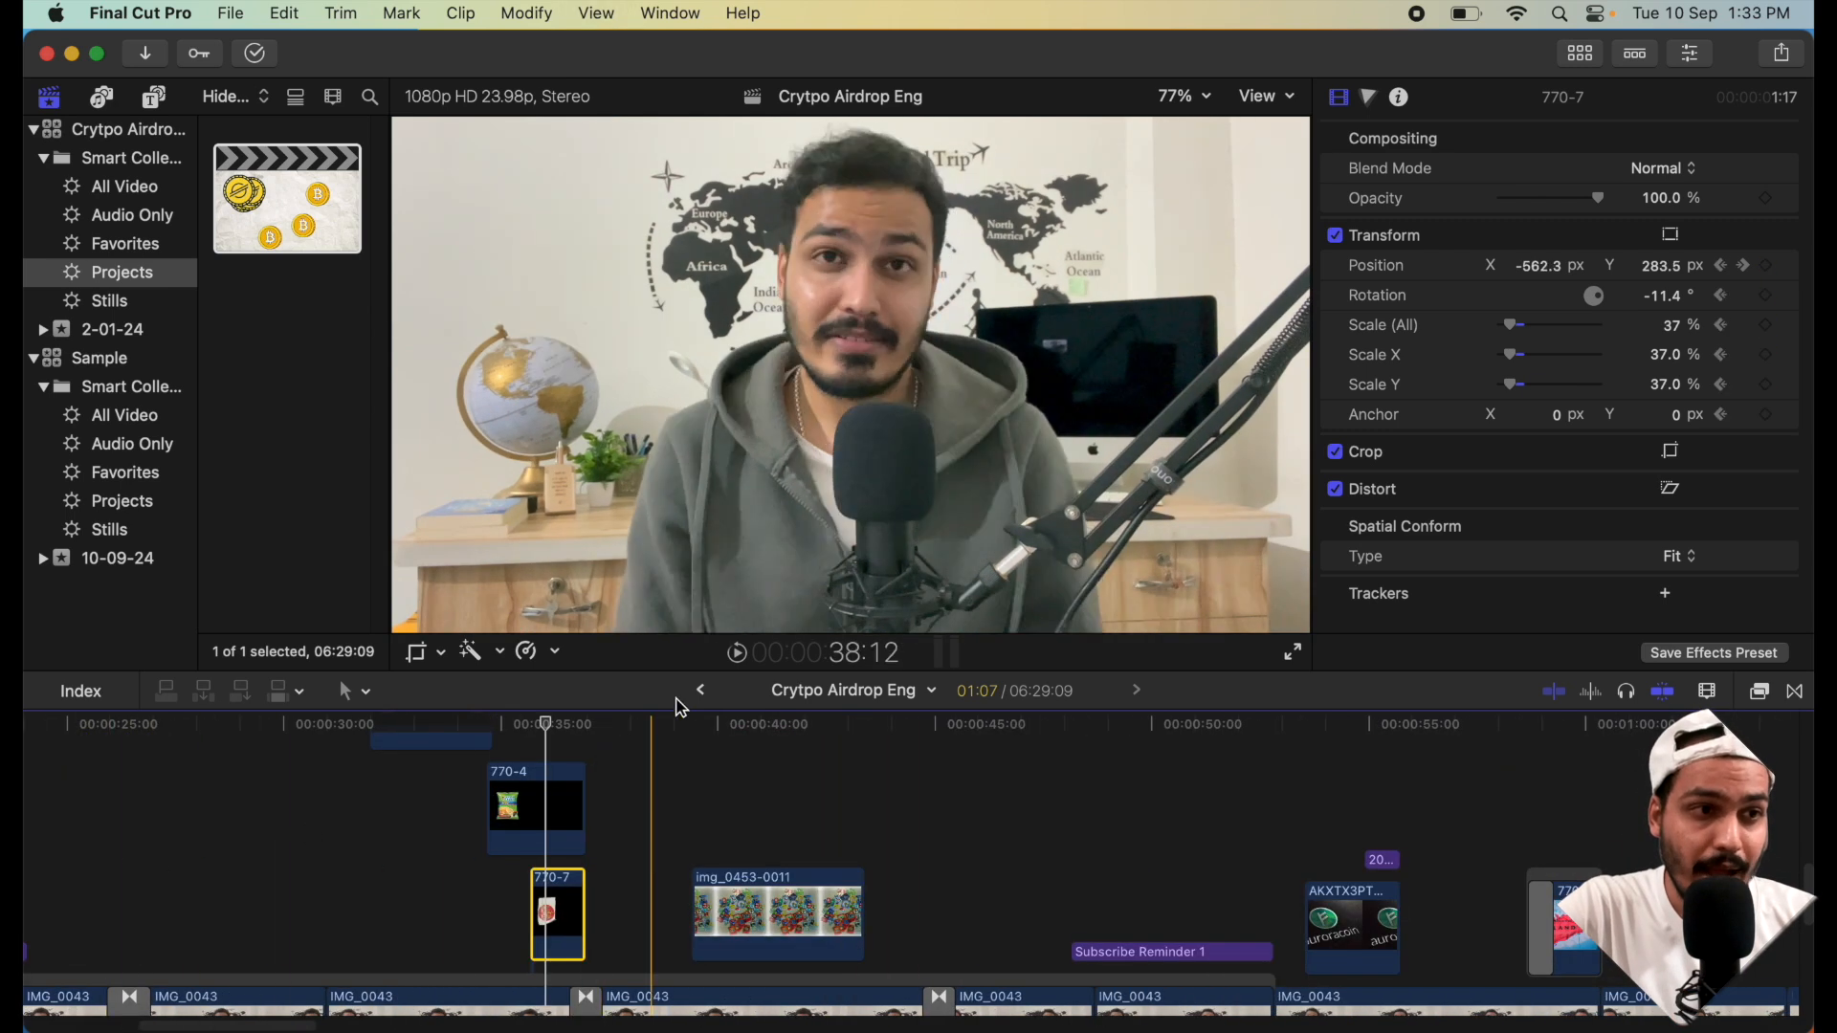
- Return to the Sample project and bring the yellow highlight and the YouTube screenshot clip into view in the timeline
left_click(699, 696)
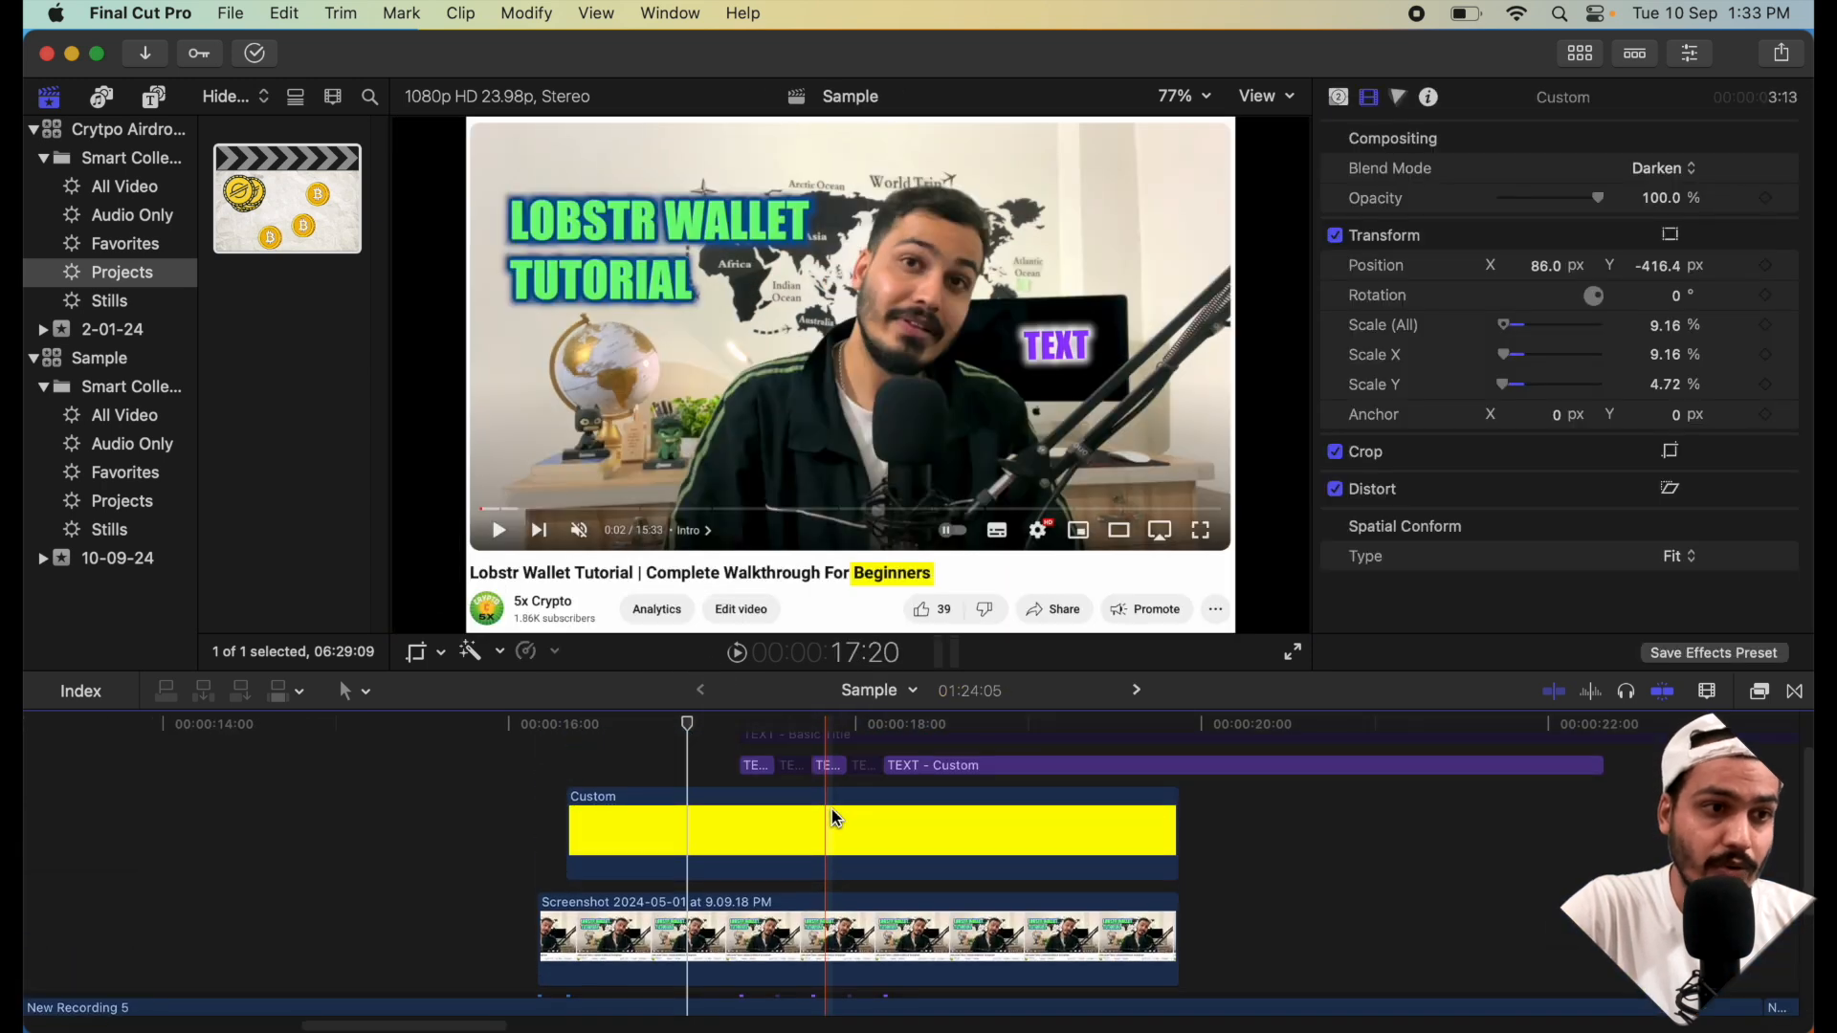
scroll(835, 816, "down", 2)
scroll(832, 811, "up", 4)
scroll(830, 807, "left", 2)
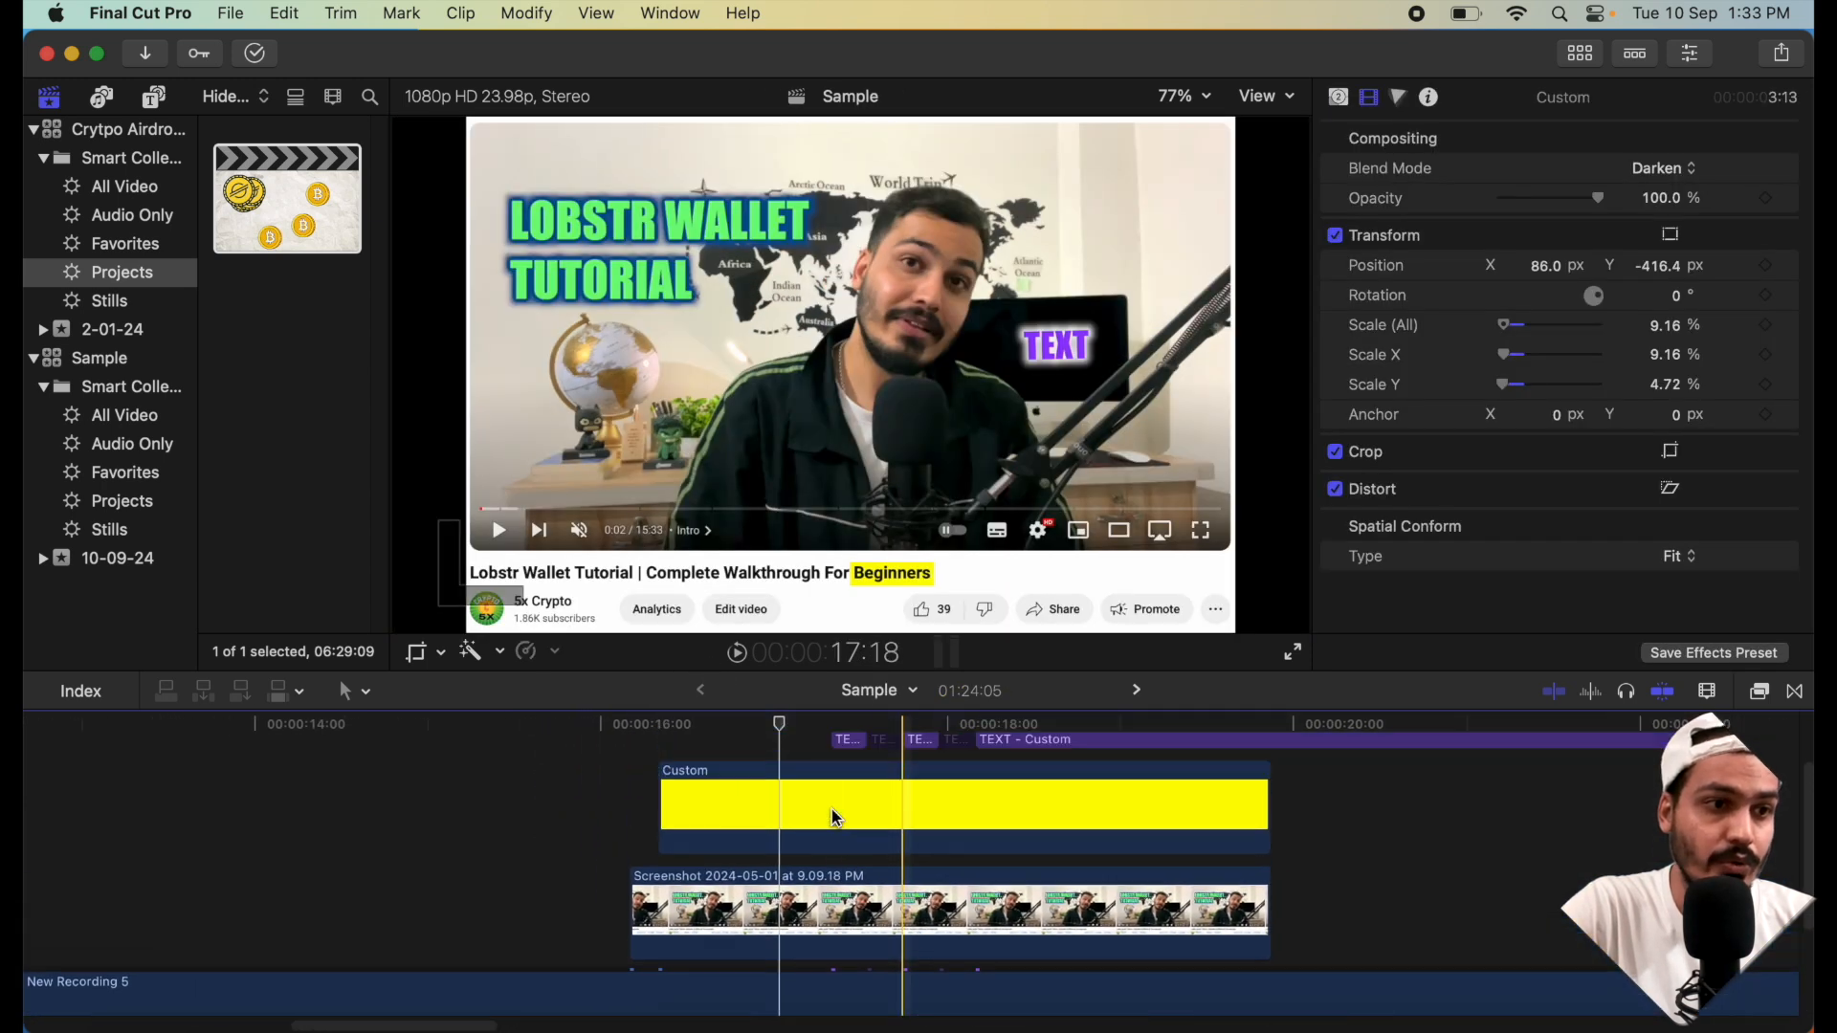
- Transform the screenshot clip, scaling it to about 70.54% and moving it toward the frame's left side, to about X -1437 px
left_click(777, 976)
left_click(428, 653)
left_click(464, 686)
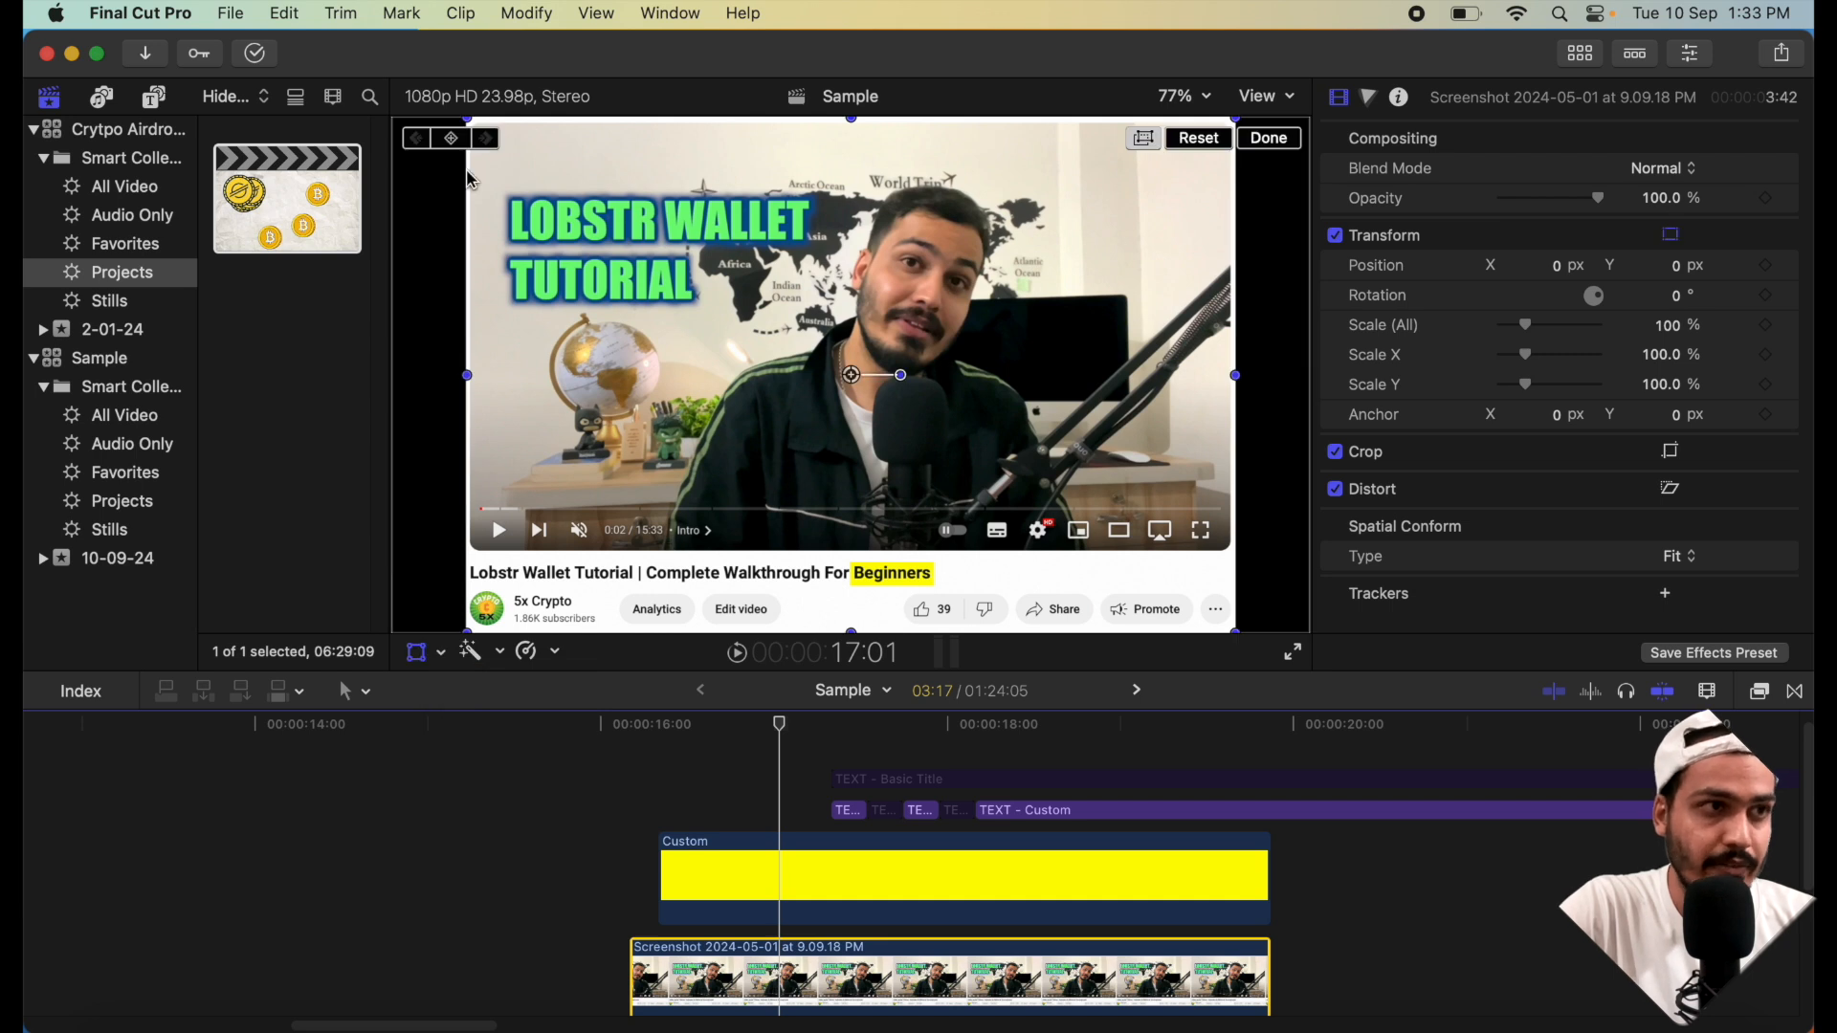
left_click_drag(468, 120, 578, 227)
mouse_move(1046, 420)
left_mouse_down()
mouse_move(493, 383)
mouse_move(966, 482)
mouse_move(641, 371)
mouse_move(727, 383)
mouse_move(258, 356)
mouse_move(265, 375)
mouse_move(348, 381)
mouse_move(1057, 413)
left_mouse_up()
mouse_move(704, 404)
left_mouse_down()
mouse_move(1528, 431)
mouse_move(689, 376)
left_mouse_up()
left_click_drag(1074, 273, 406, 283)
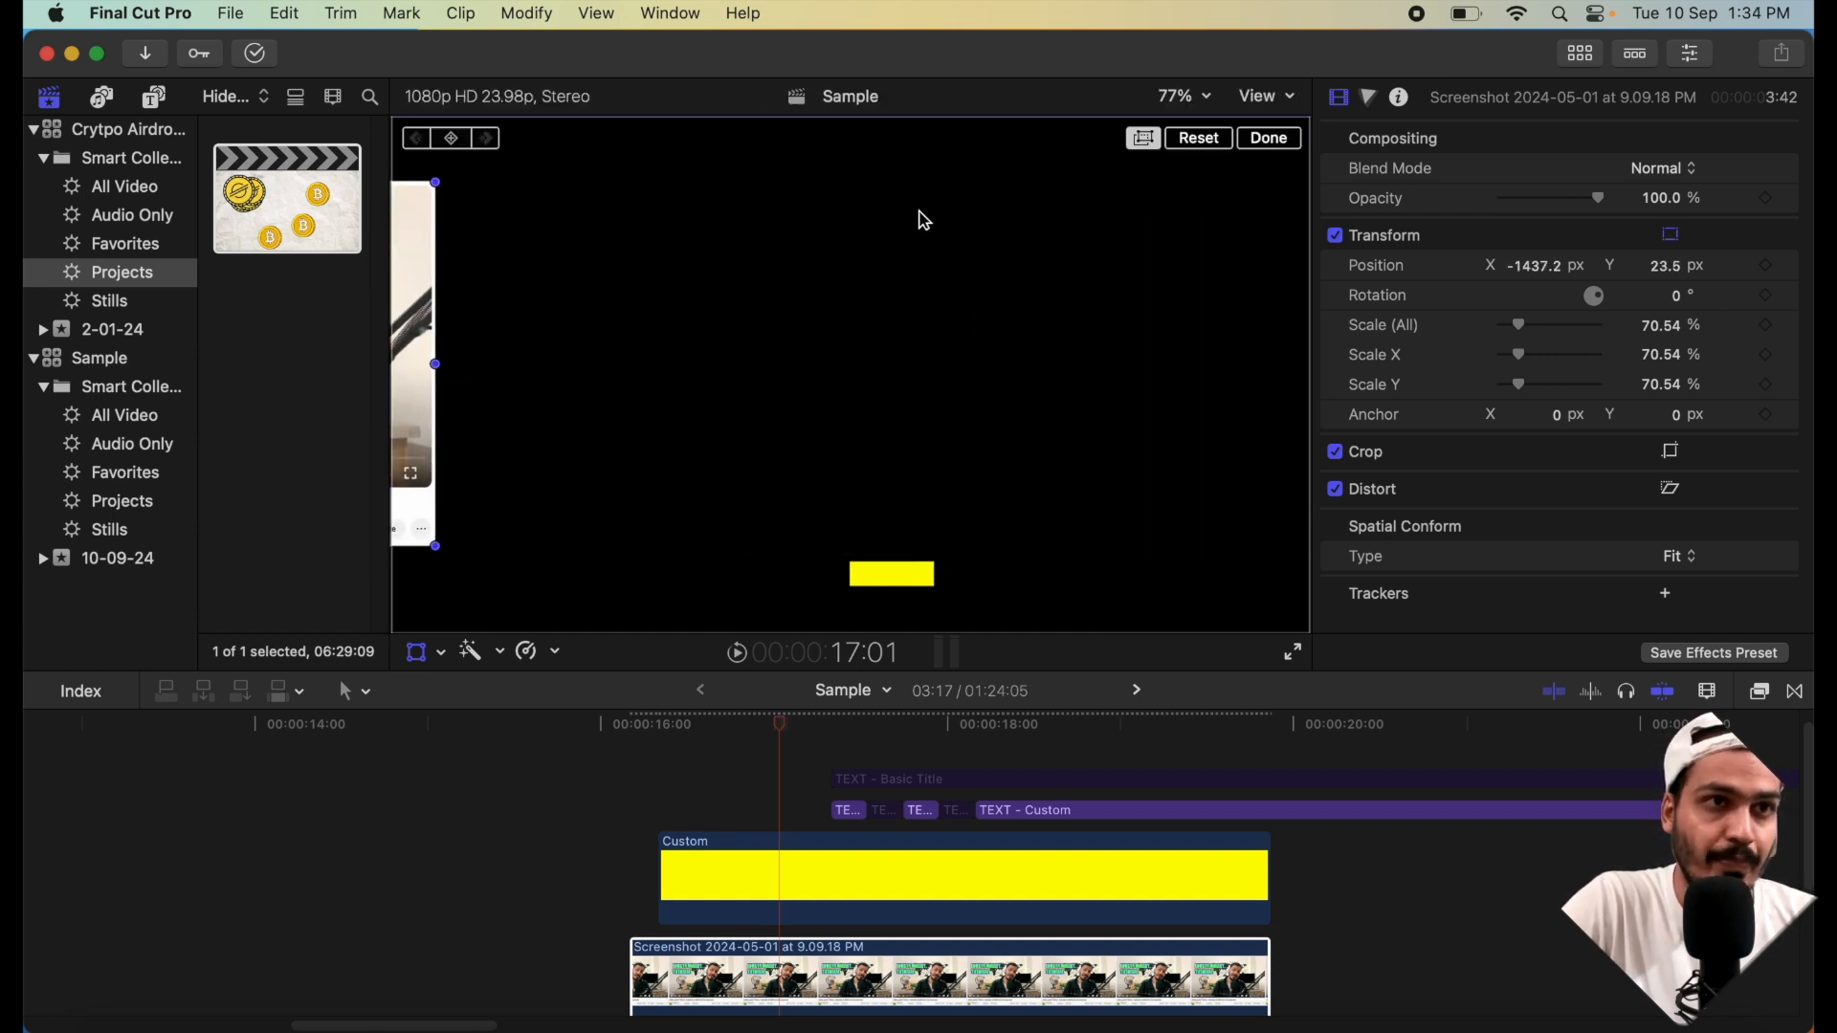
- Set the viewer zoom to 50%, move the screenshot fully outside the frame to about X -1547, Y 27 px, and finish transforming
left_click(1185, 97)
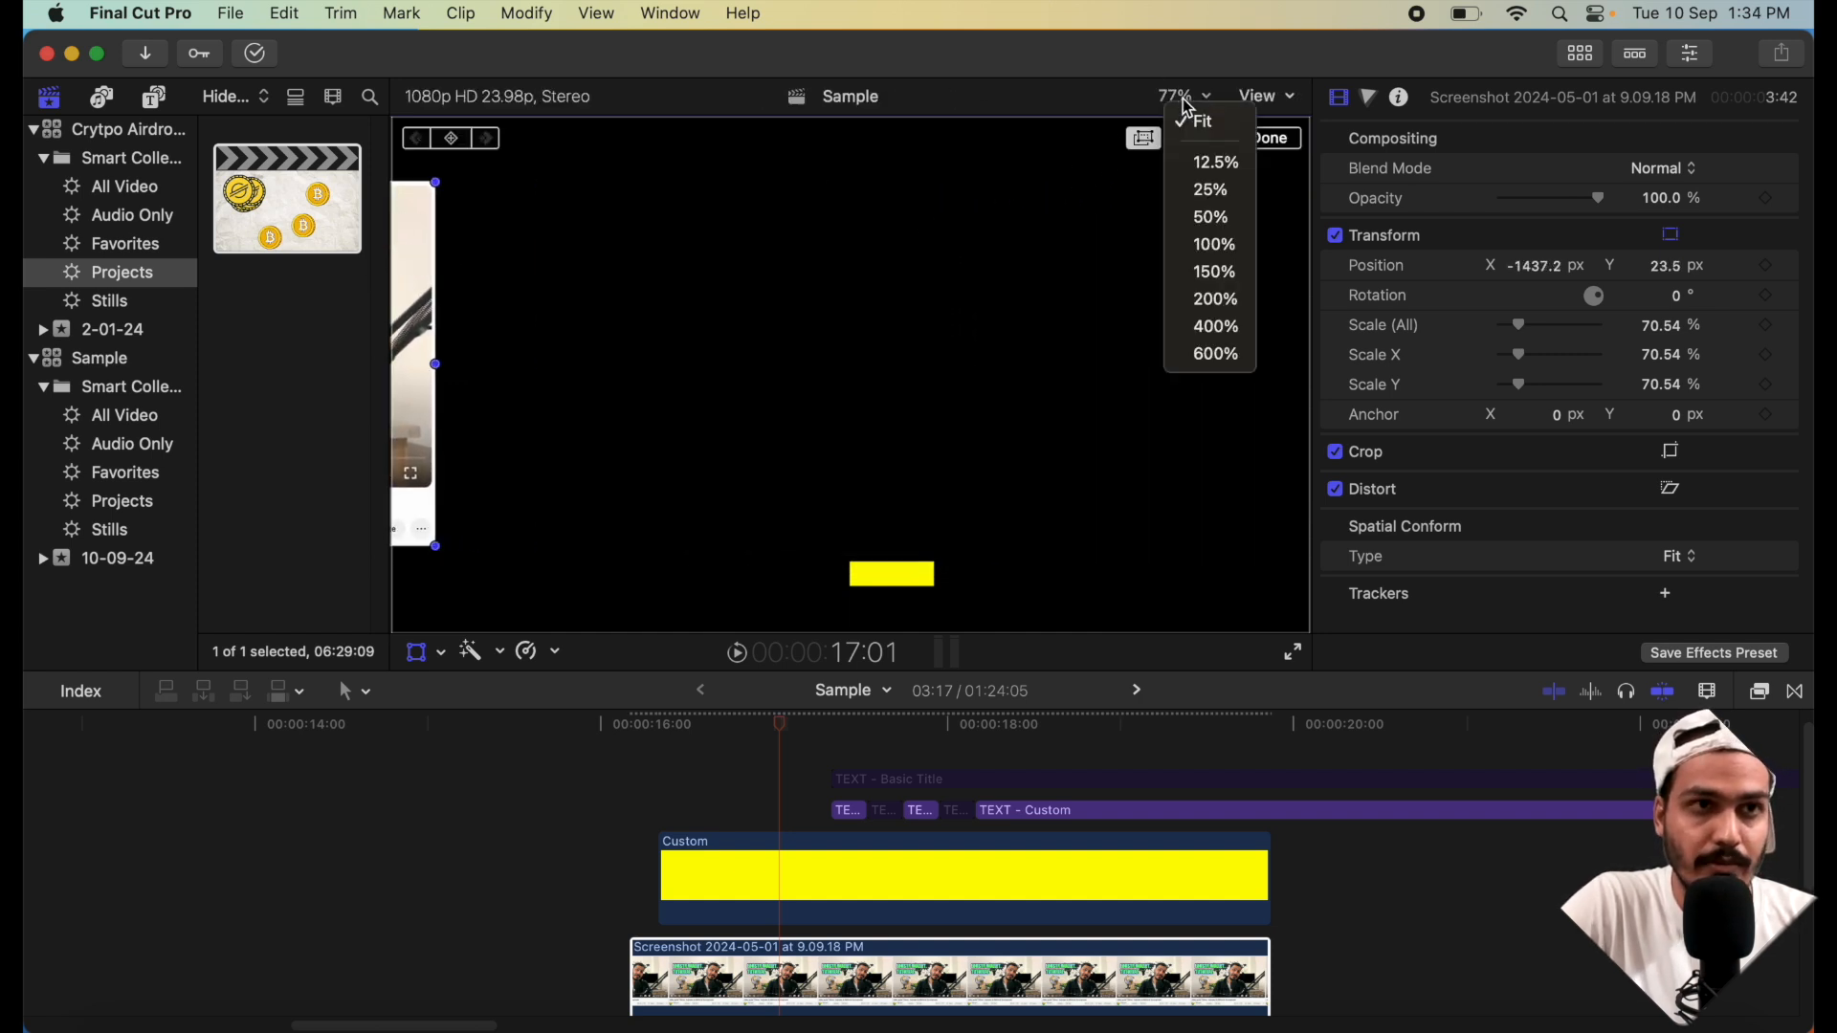
left_click(1214, 219)
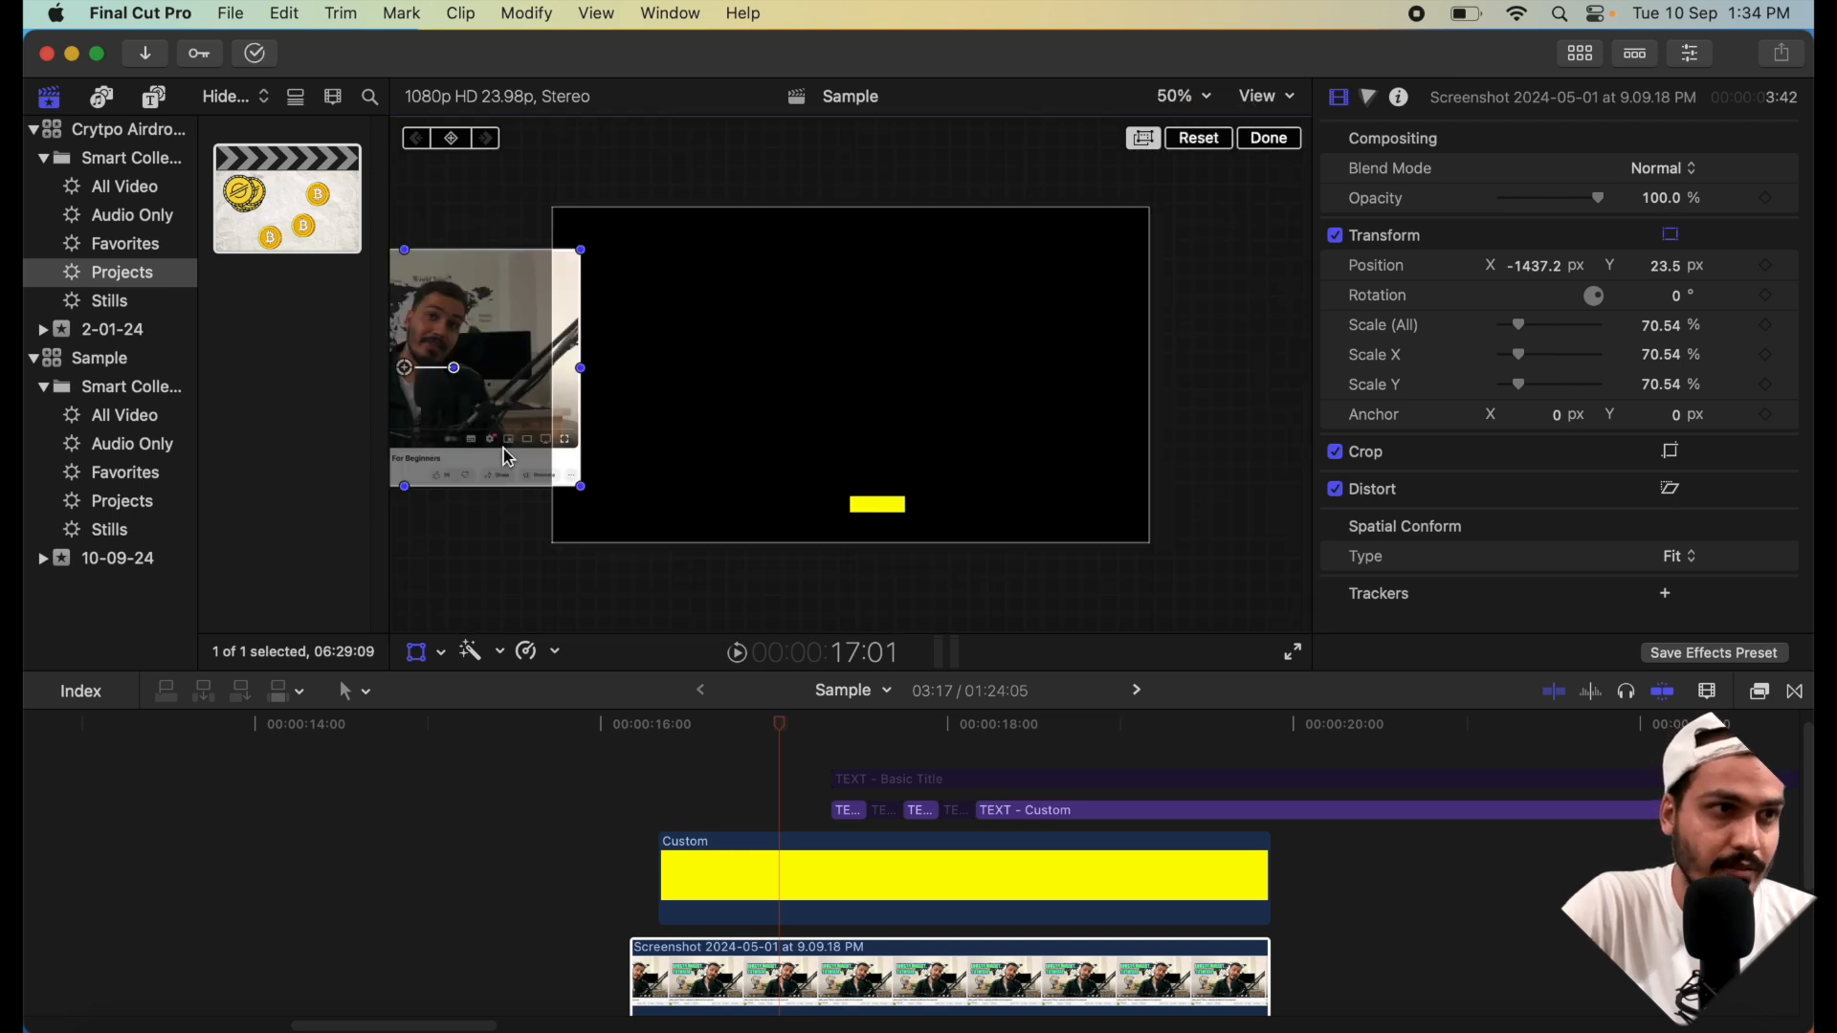
left_click_drag(529, 461, 491, 458)
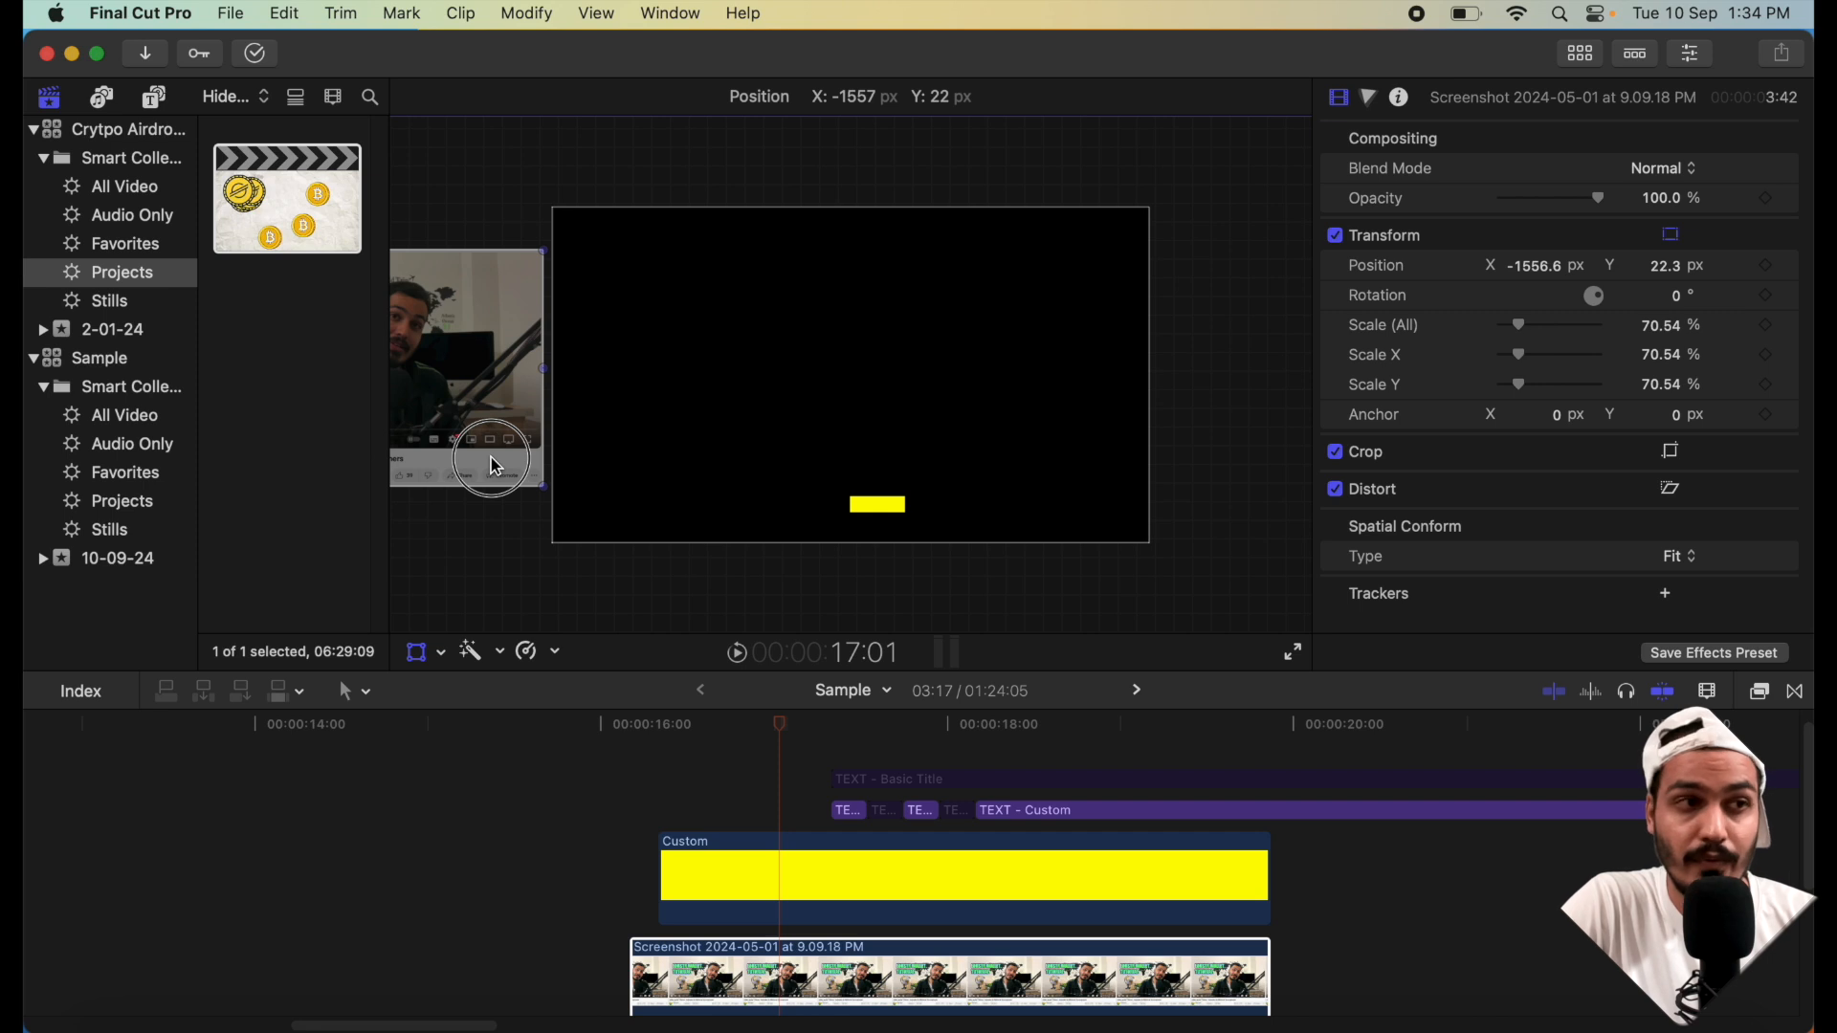
left_click_drag(491, 457, 490, 455)
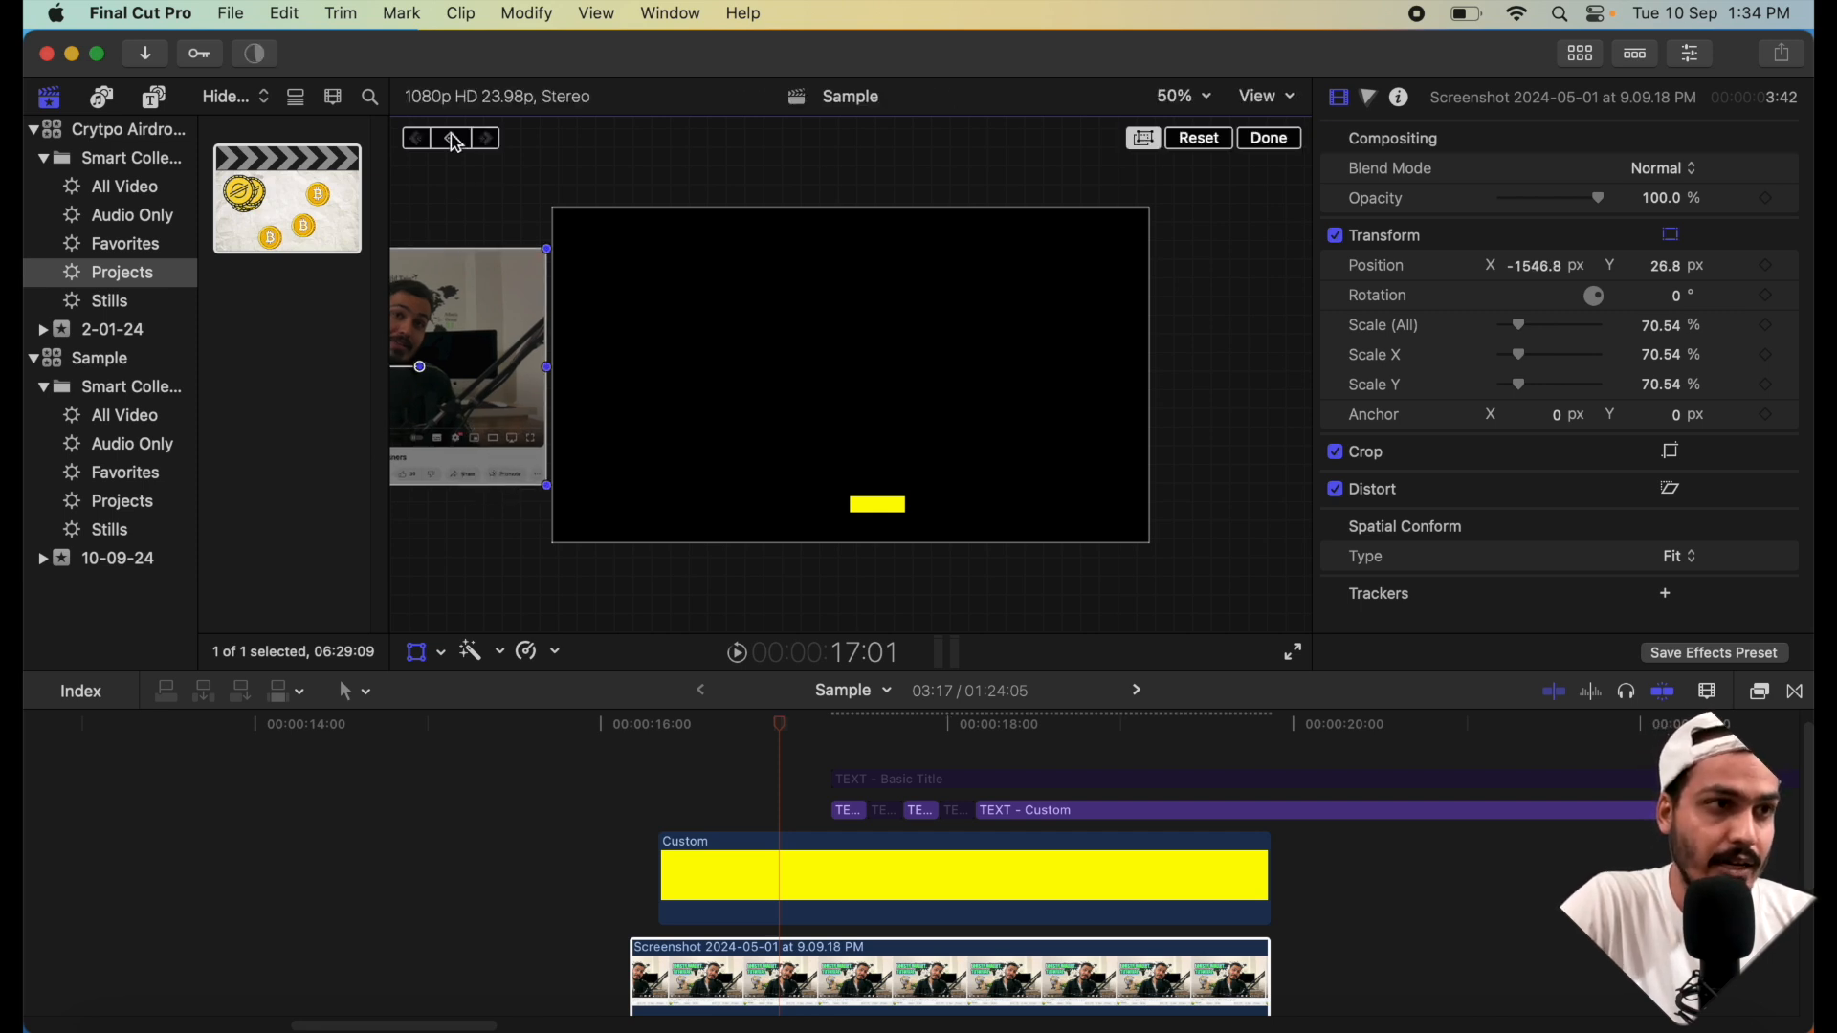
left_click(1277, 153)
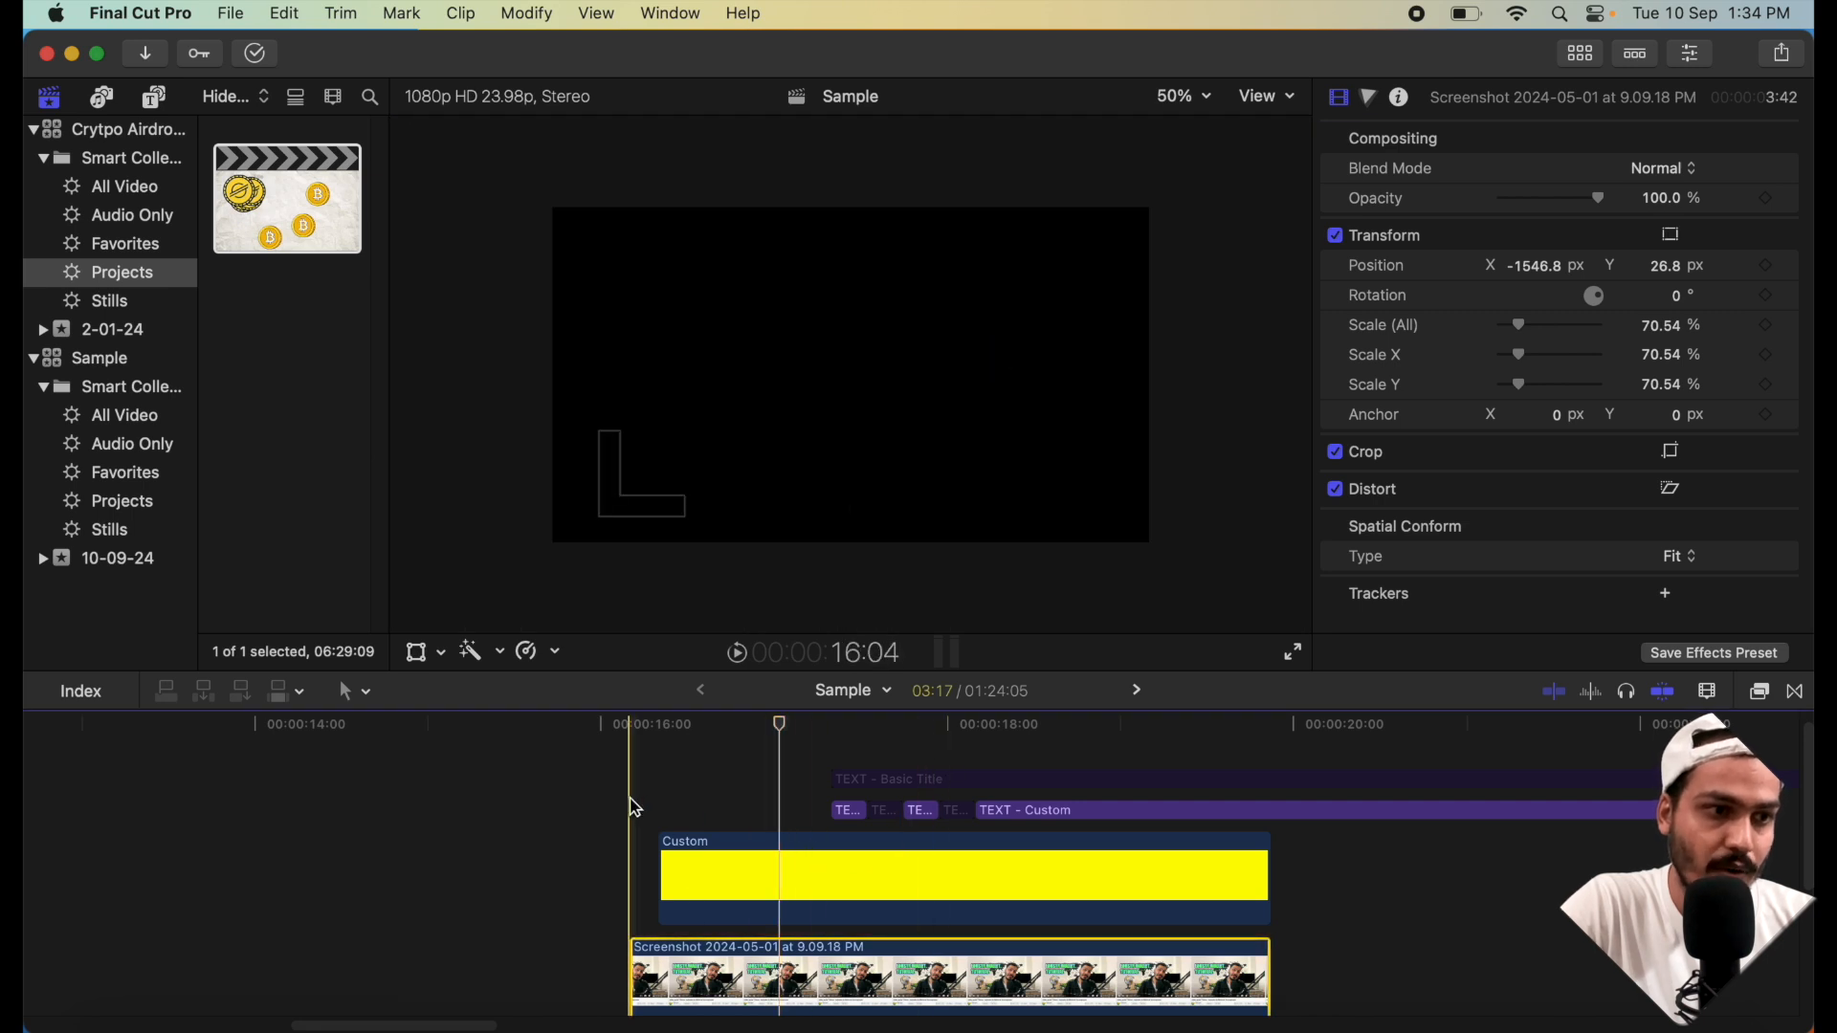
- Add a transform keyframe at 16:04, the start of the screenshot clip, while the image sits outside the frame
scroll(636, 808, "down", 3)
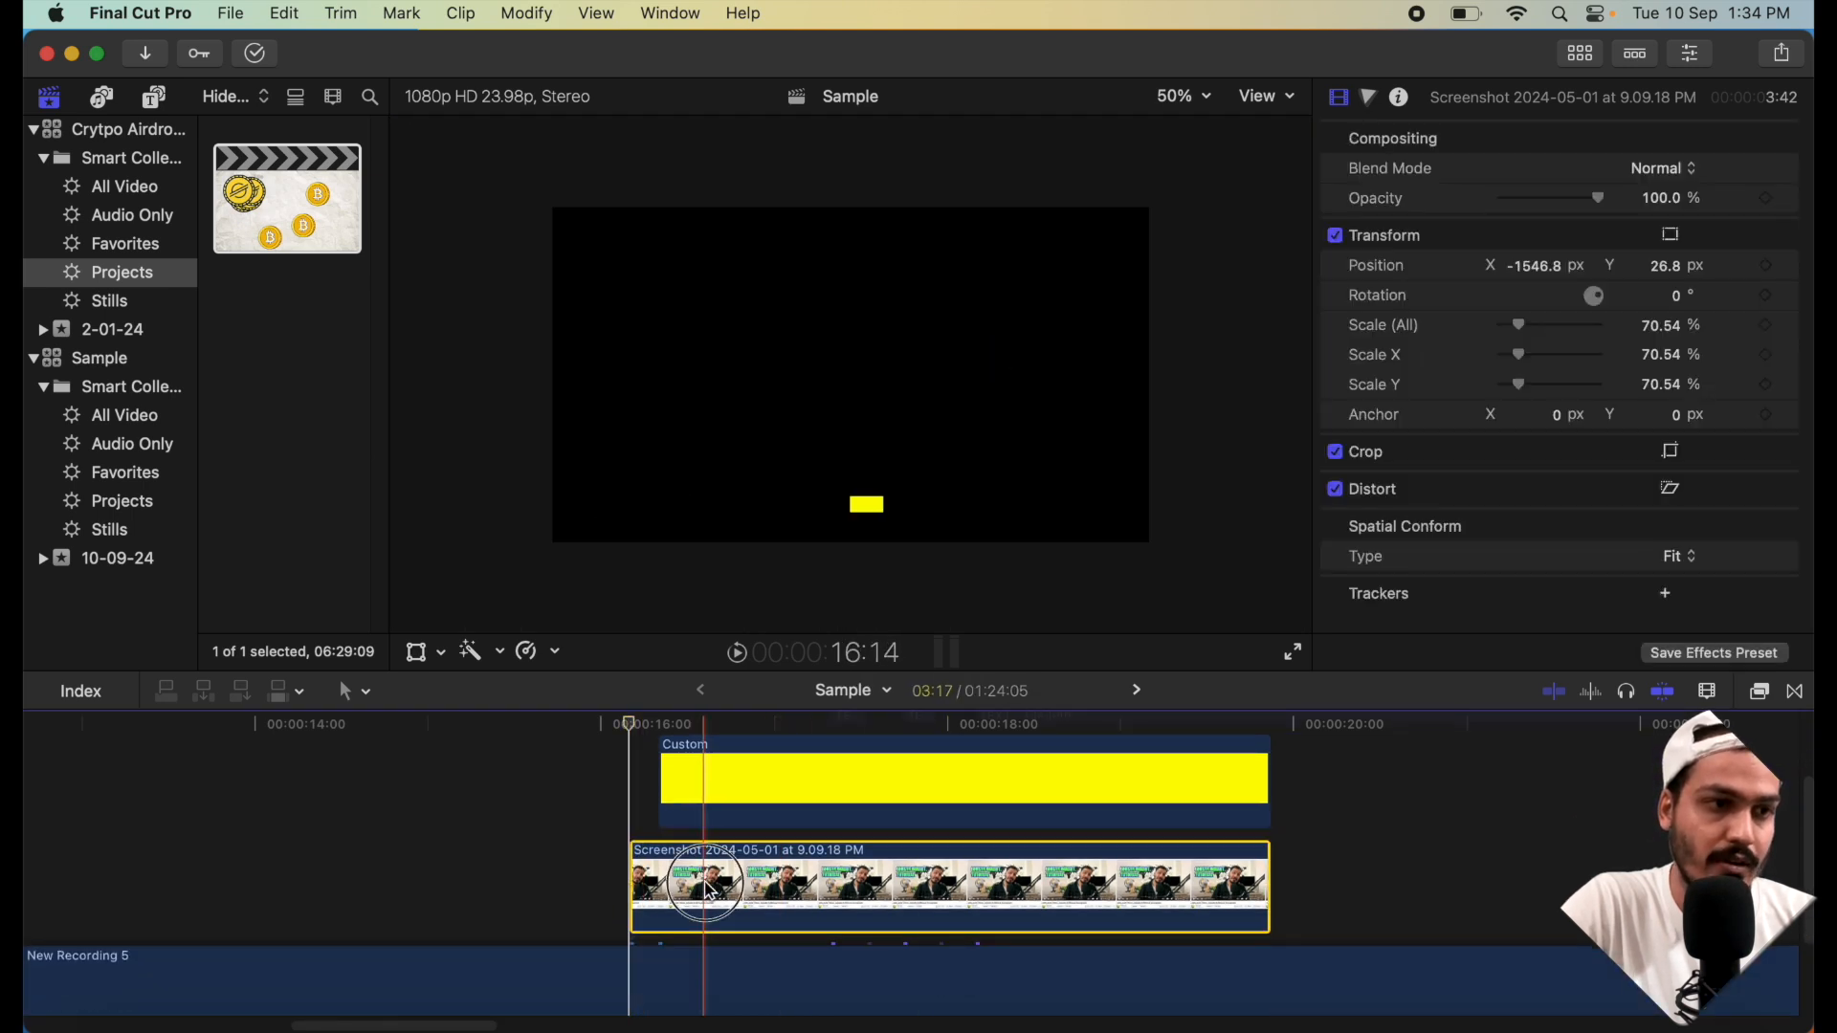
left_click(416, 652)
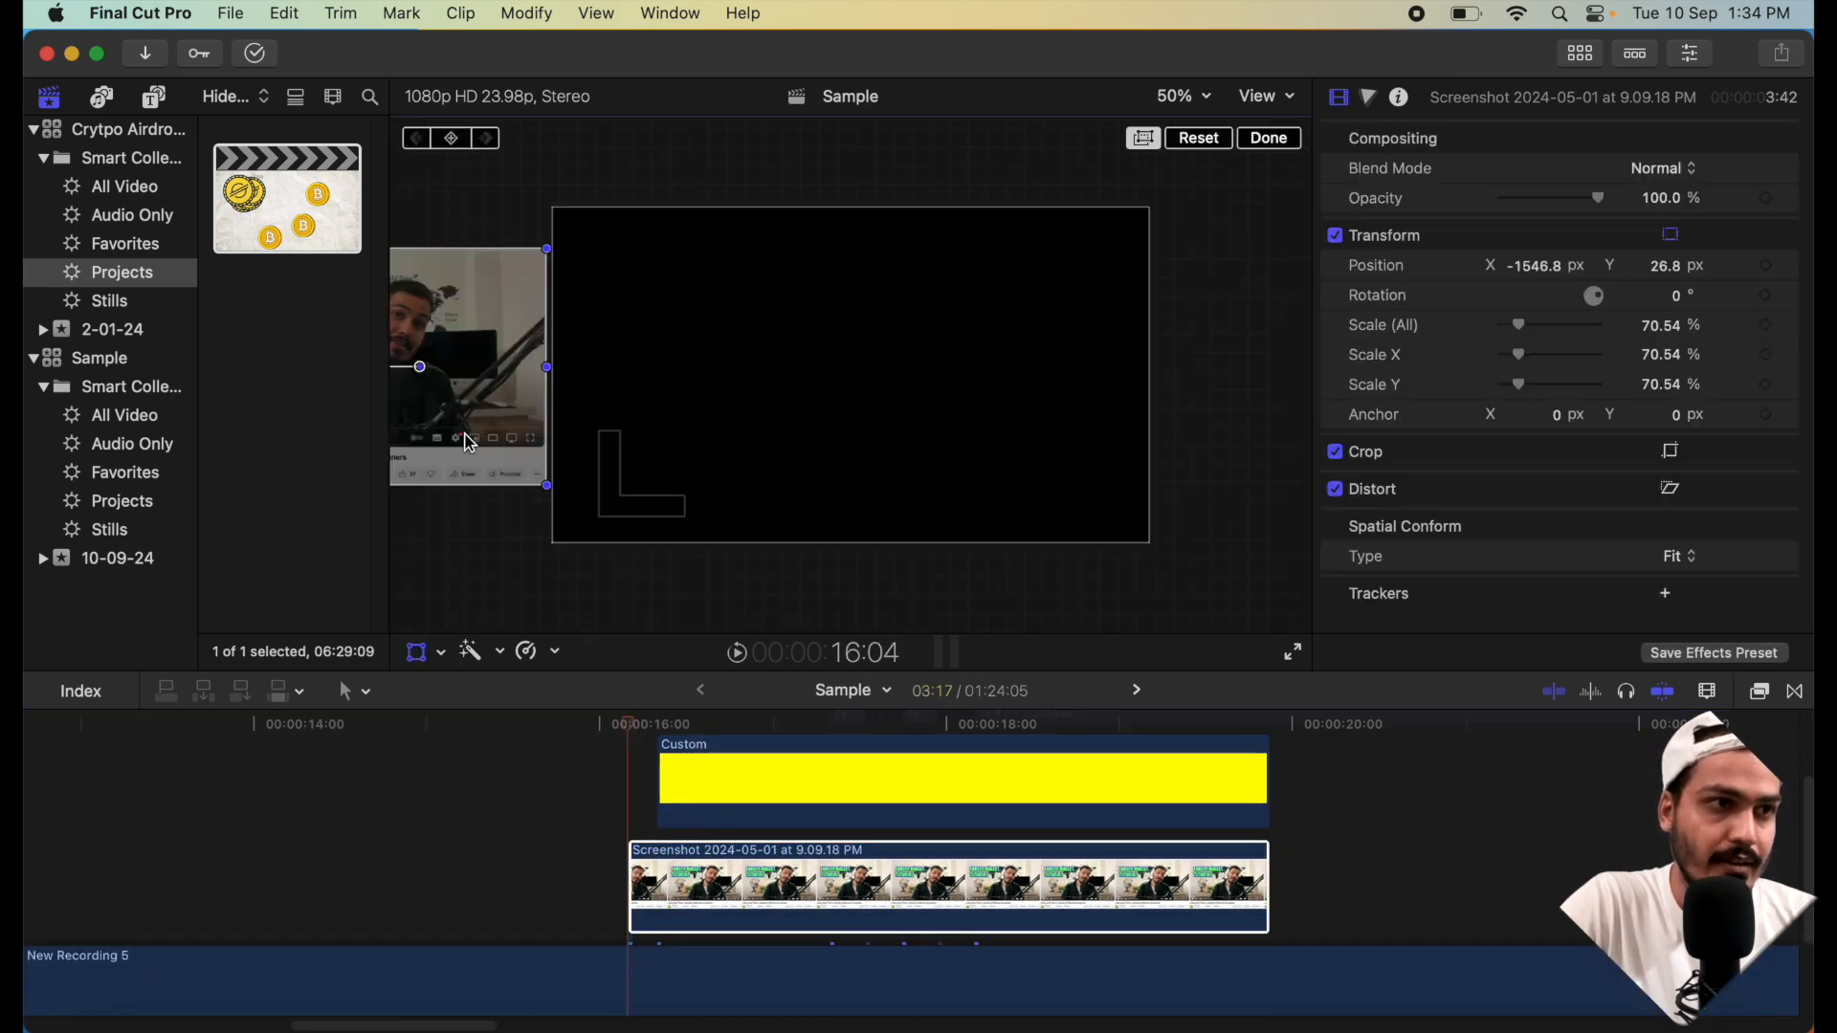
left_click(453, 140)
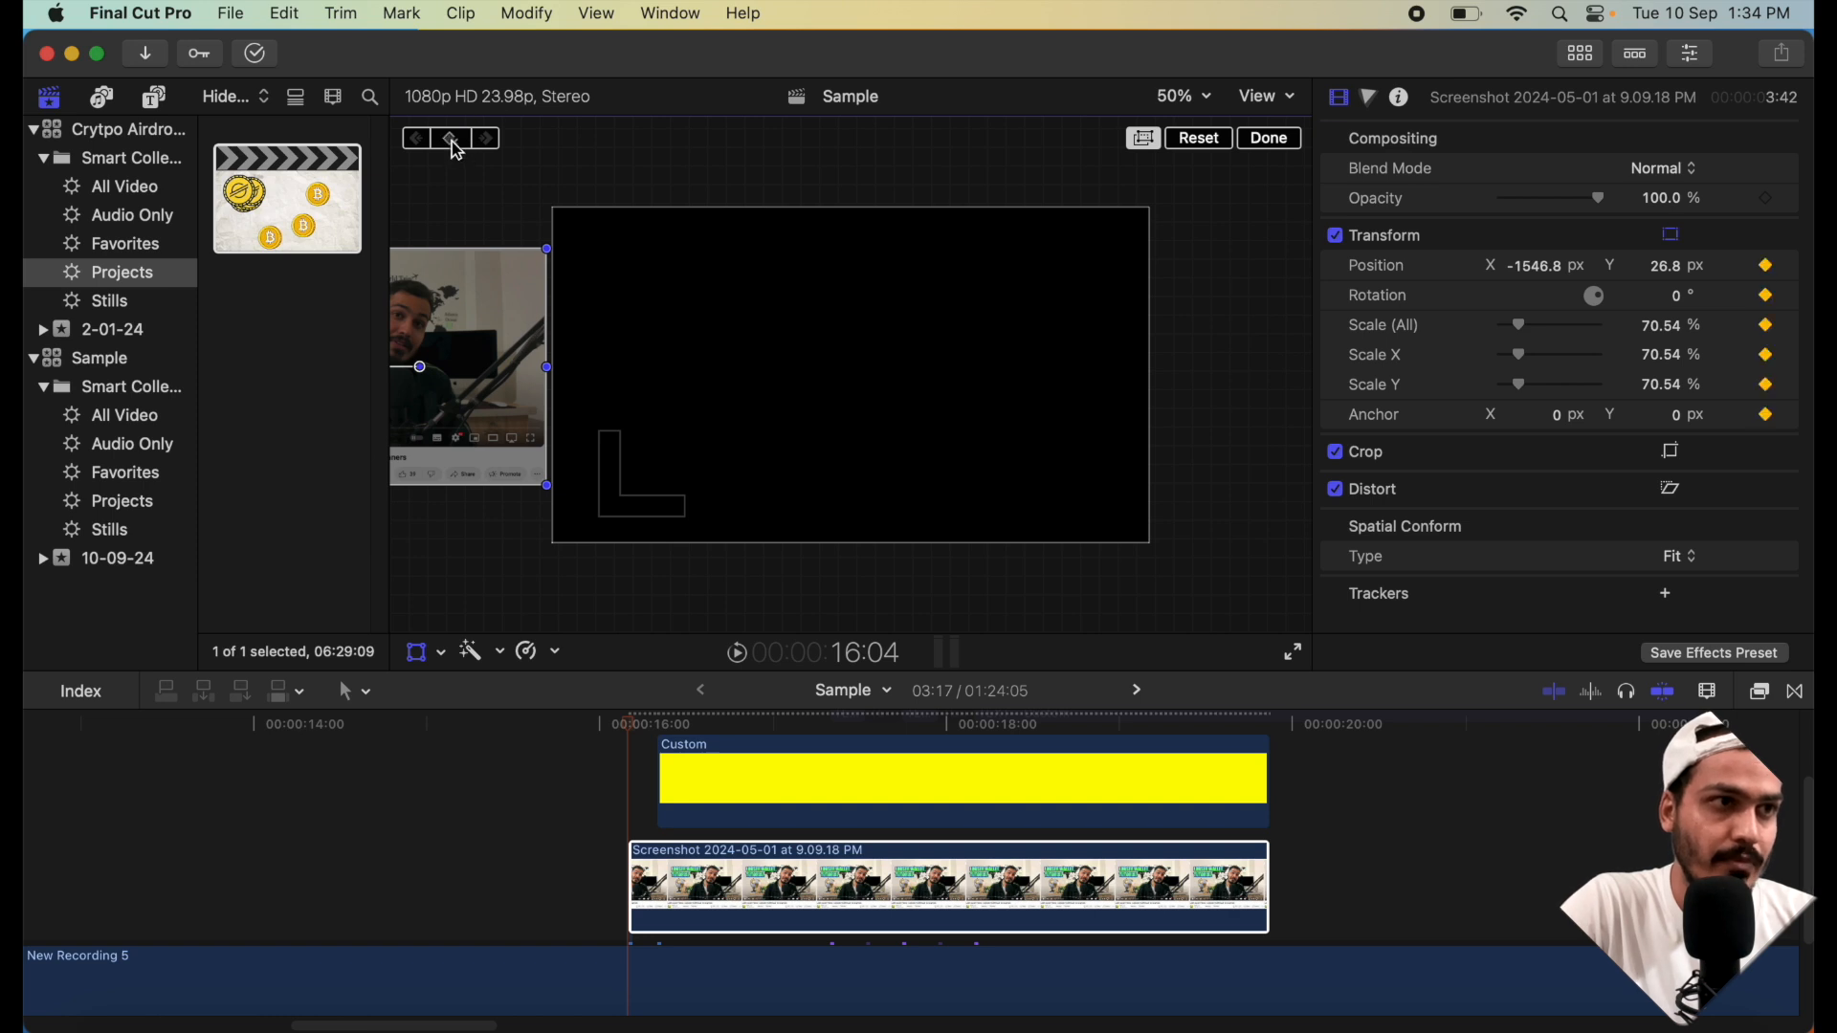
- At 16:12, move the screenshot into the middle of the frame, to about X 43, Y 2 px
key("Right")
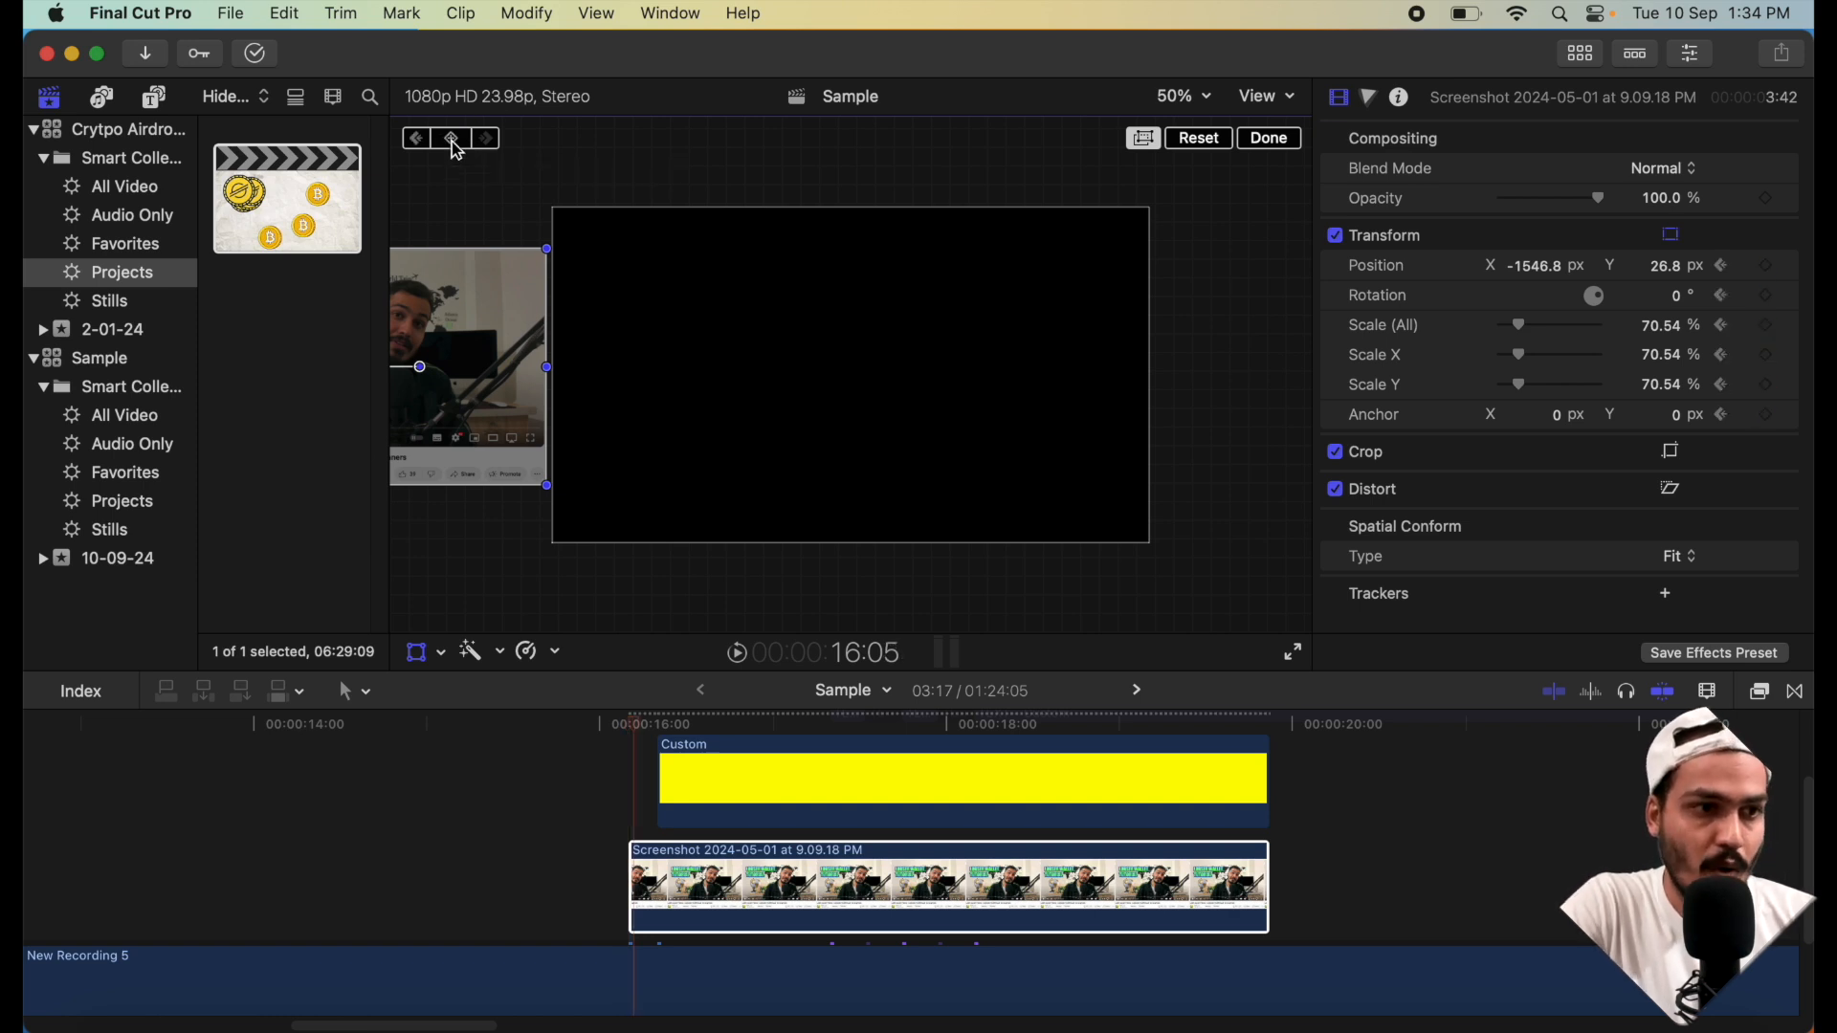
key("Right")
key("Right")
key("Right")
key("Right")
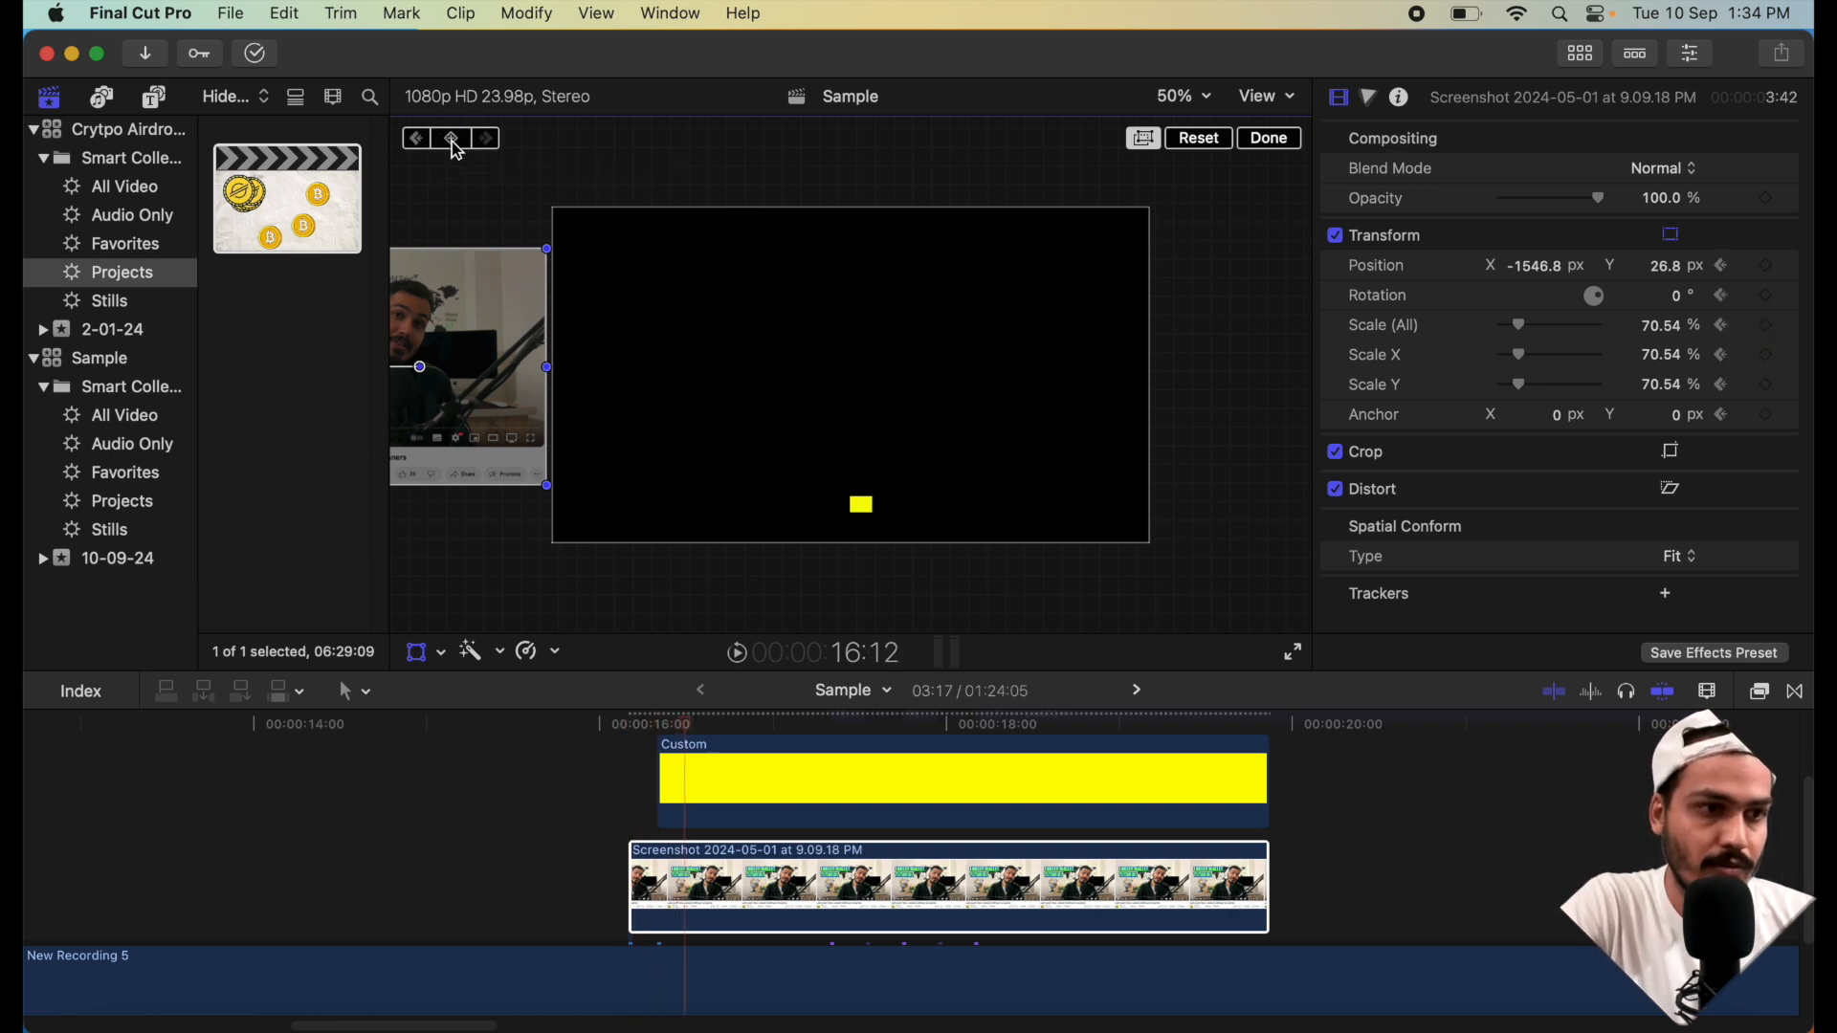
left_click_drag(446, 309, 940, 316)
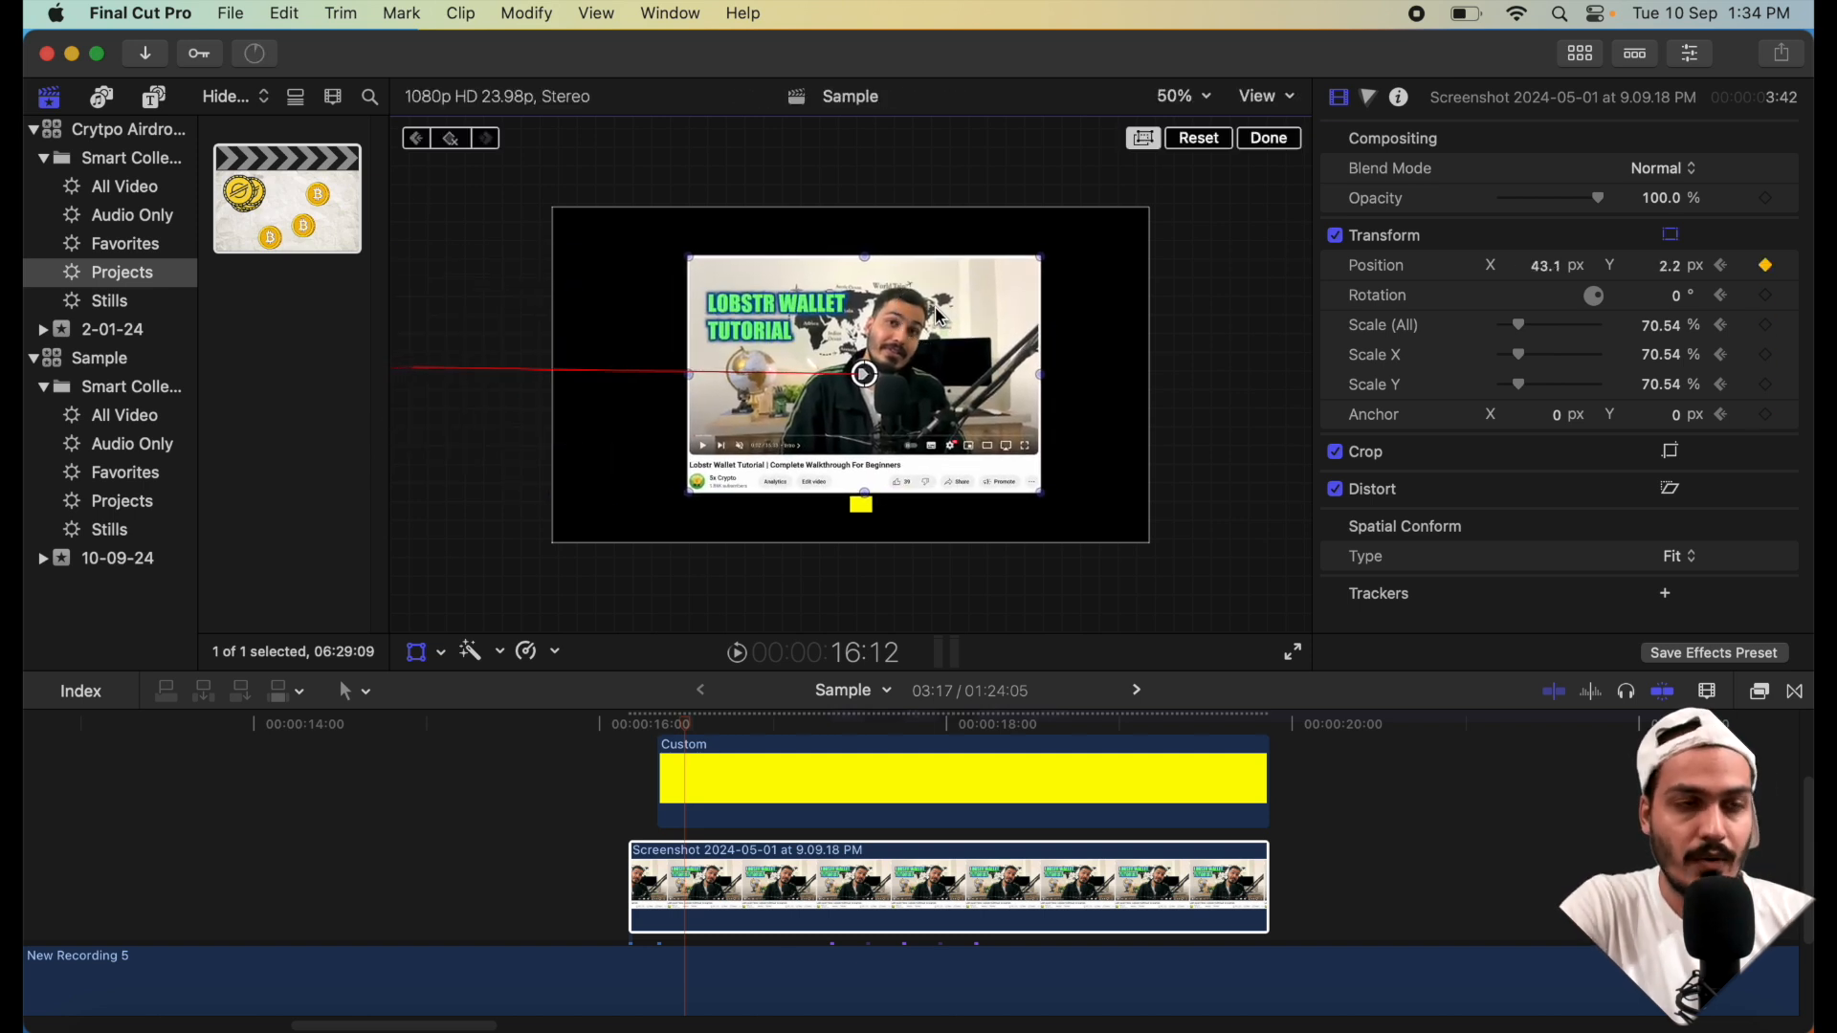
- Add a transform keyframe at 19:13, shortly before the screenshot clip ends, to hold its centred position
key("Right")
key("Right")
key("Right")
key("Right")
key("Right")
key("Right")
key("Right")
key("Right")
key("Right")
key("Right")
key("Right")
key("Right")
key("Right")
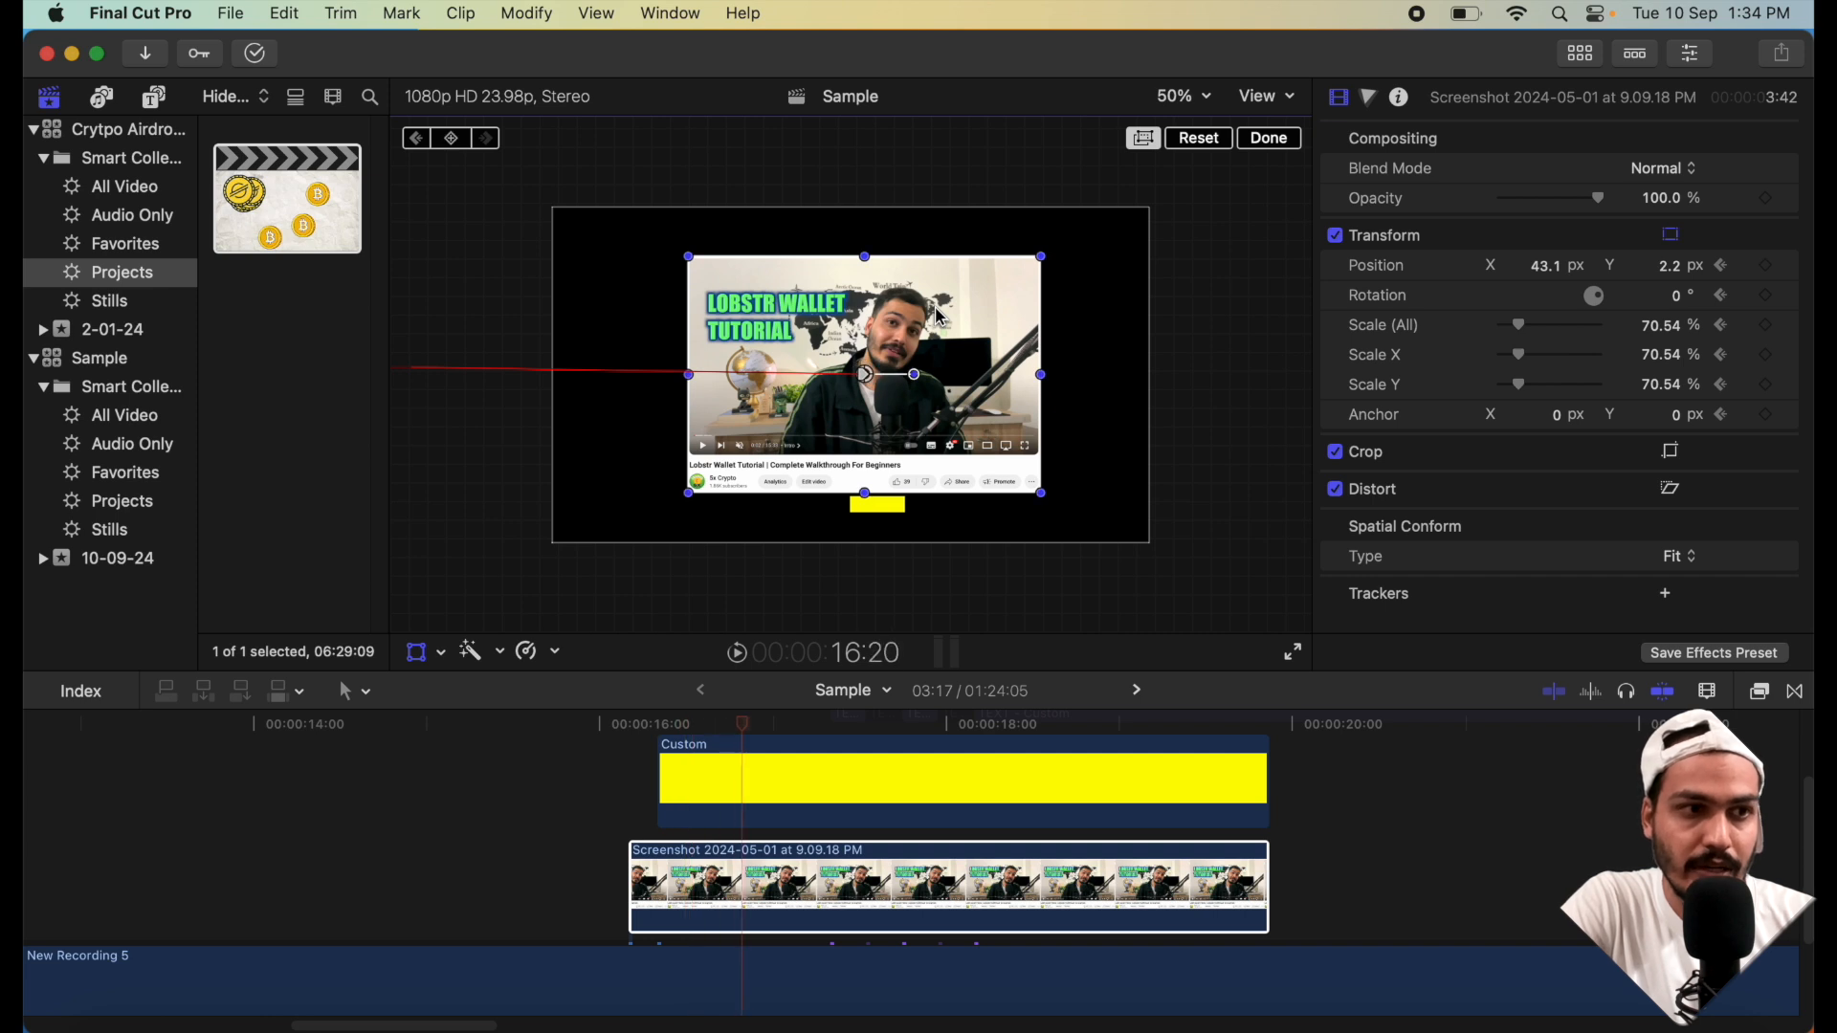
key("Right")
key("Right")
key("Right")
key("Right")
key("Right")
key("Right")
key("Right")
key("Right")
key("Right")
key("Right")
key("Right")
key("Right")
key("Right")
key("Right")
key("Right")
key("Right")
key("Right")
key("Right")
key("Right")
key("Right")
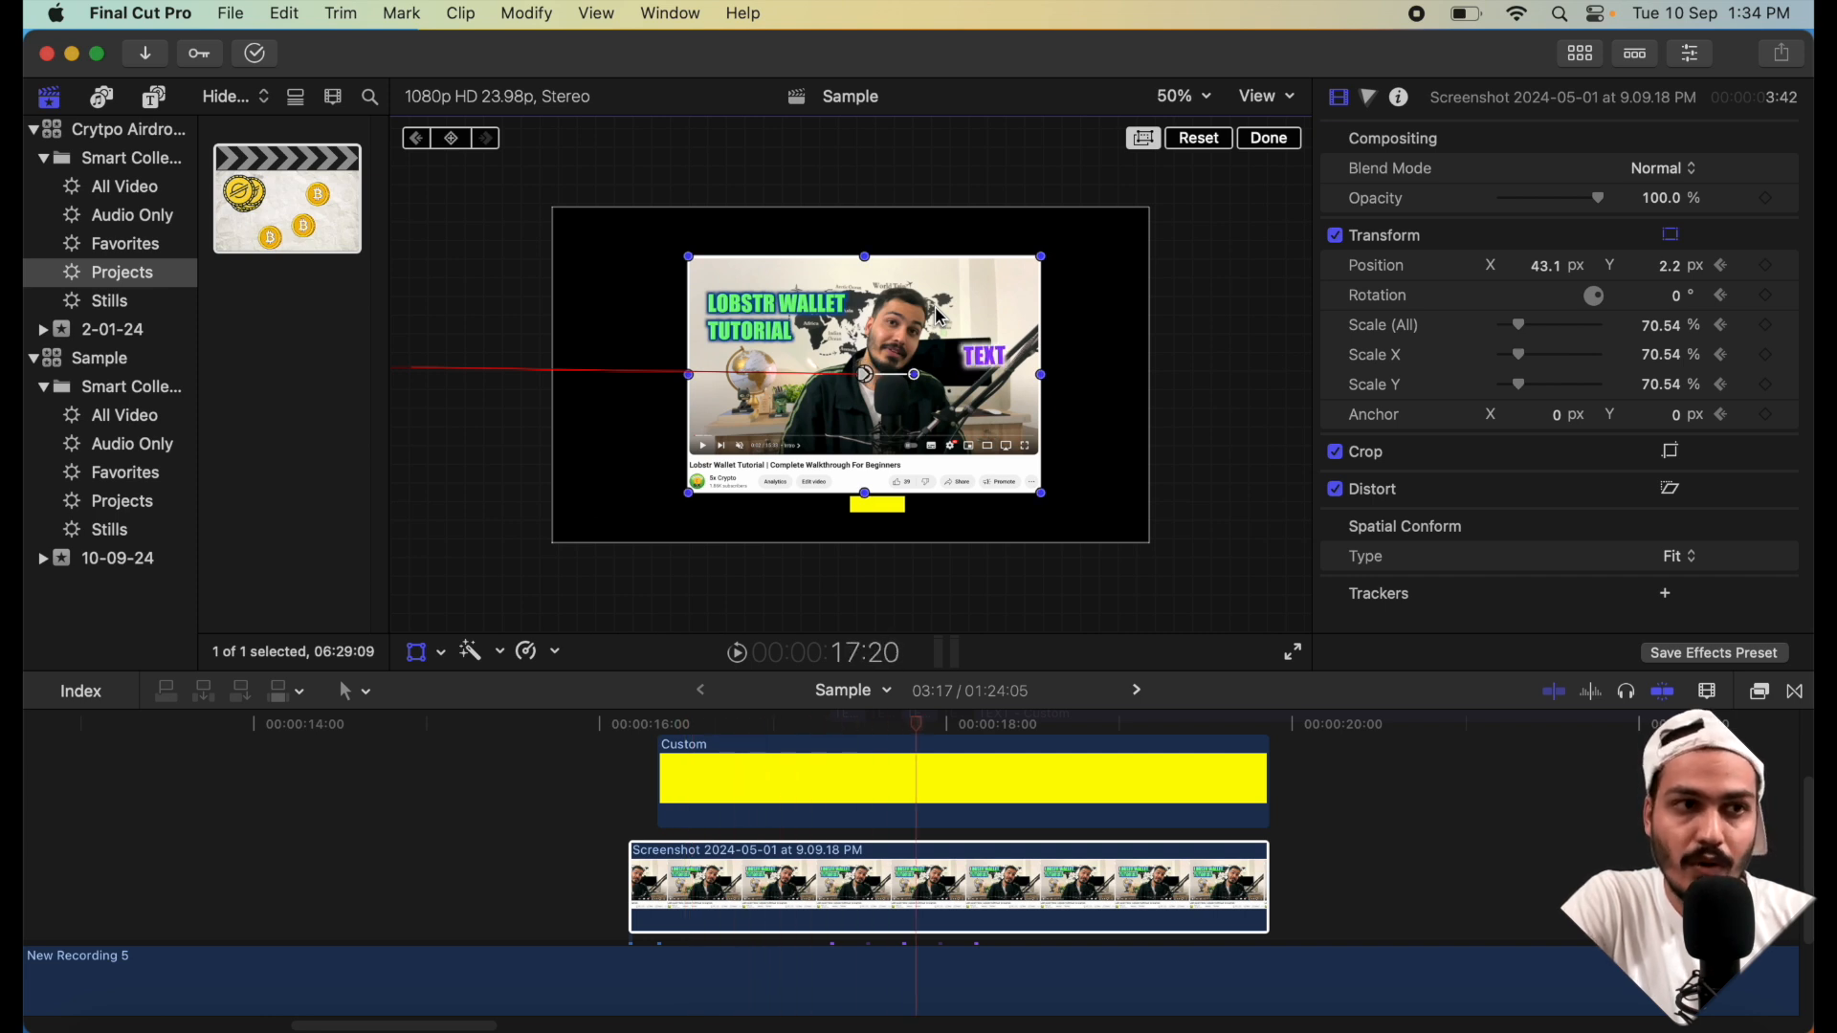
key("Right")
key("Right")
key("Right")
key("Right")
key("Right")
key("Right")
key("Right")
key("Right")
key("Right")
key("Right")
key("Right")
key("Right")
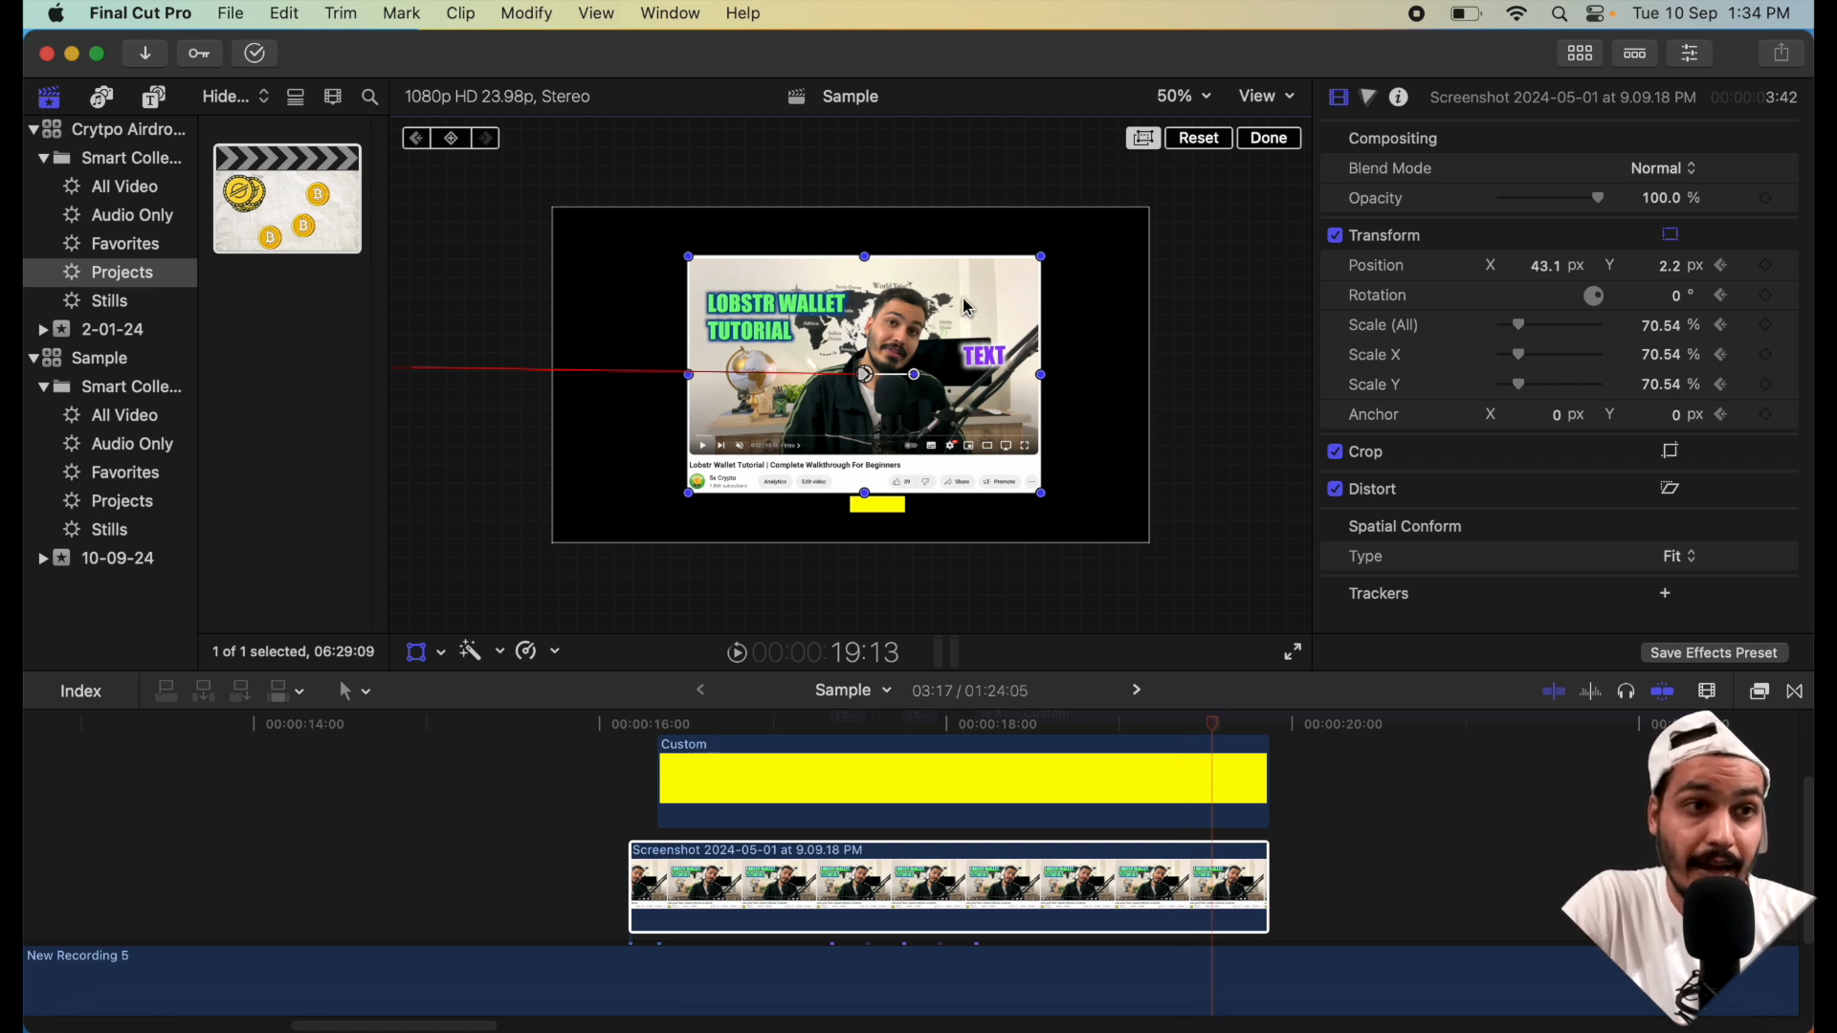
left_click(453, 141)
- At 19:20, move the screenshot out past the frame's right side, to about X 1570, Y -4 px, and finish transforming
key("Right")
key("Right")
key("Right")
key("Right")
key("Right")
key("Right")
key("Right")
key("Right")
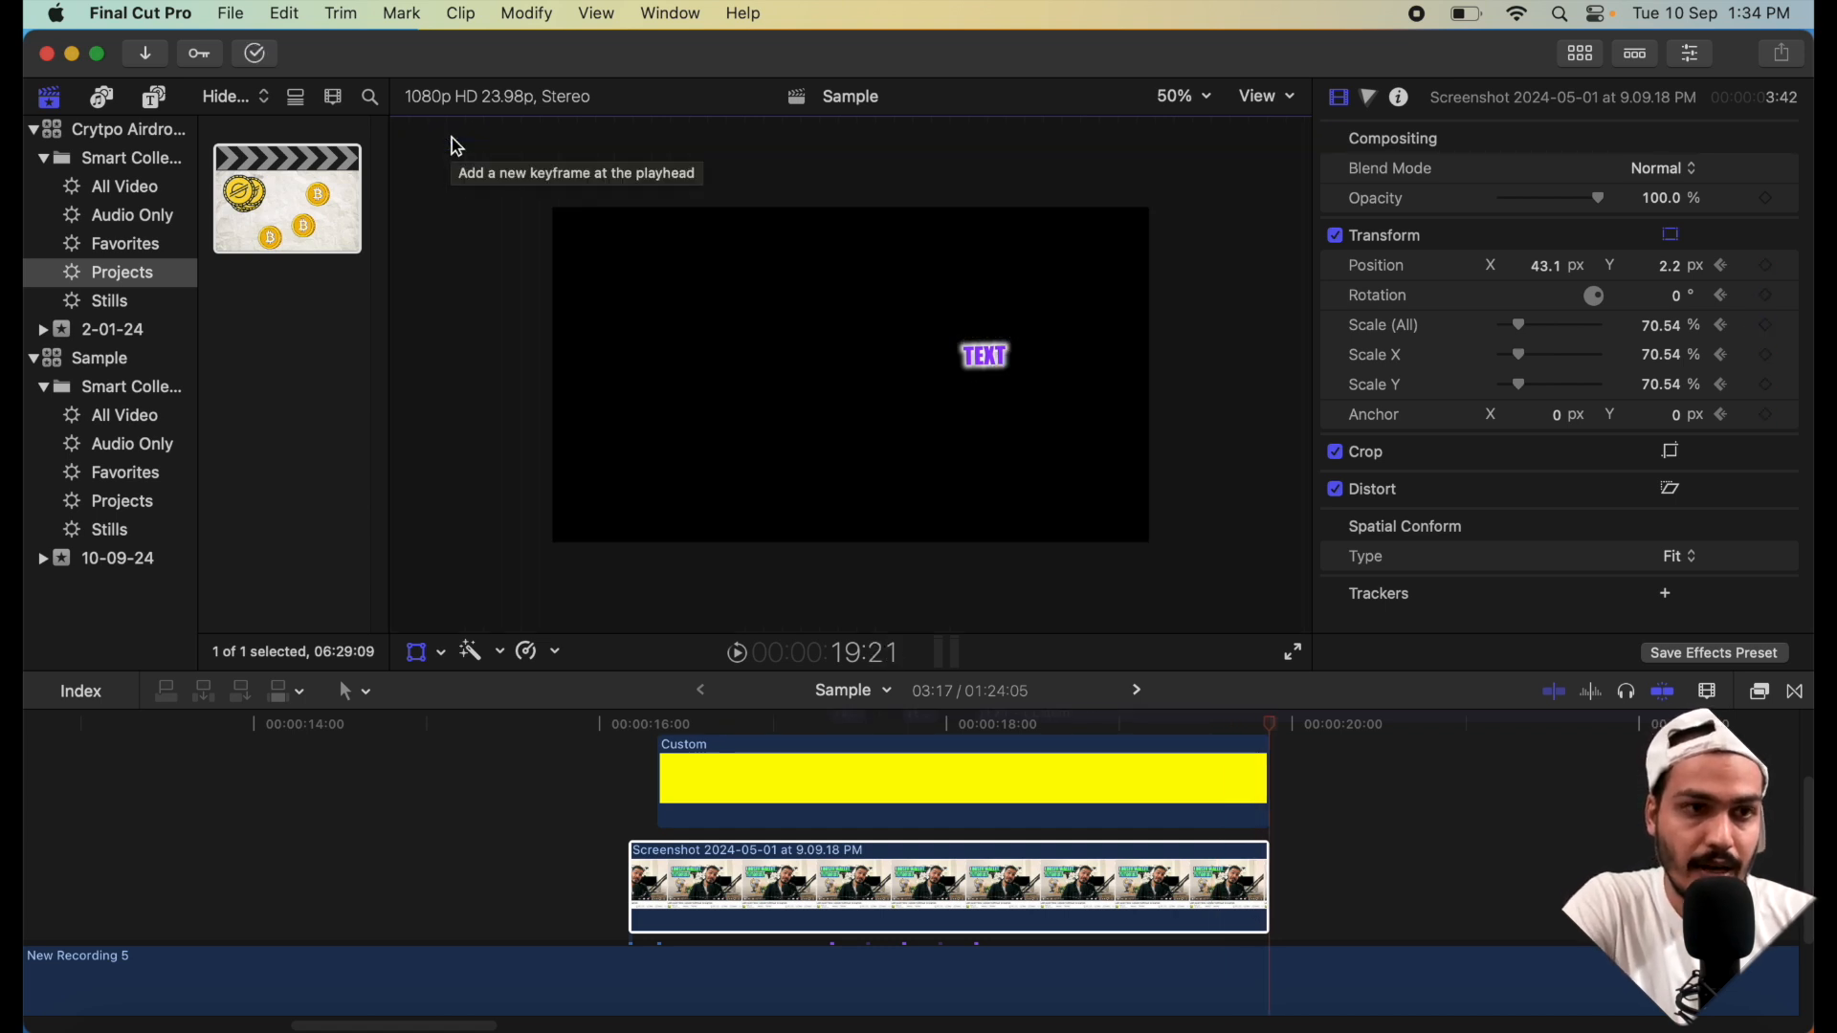
key("Left")
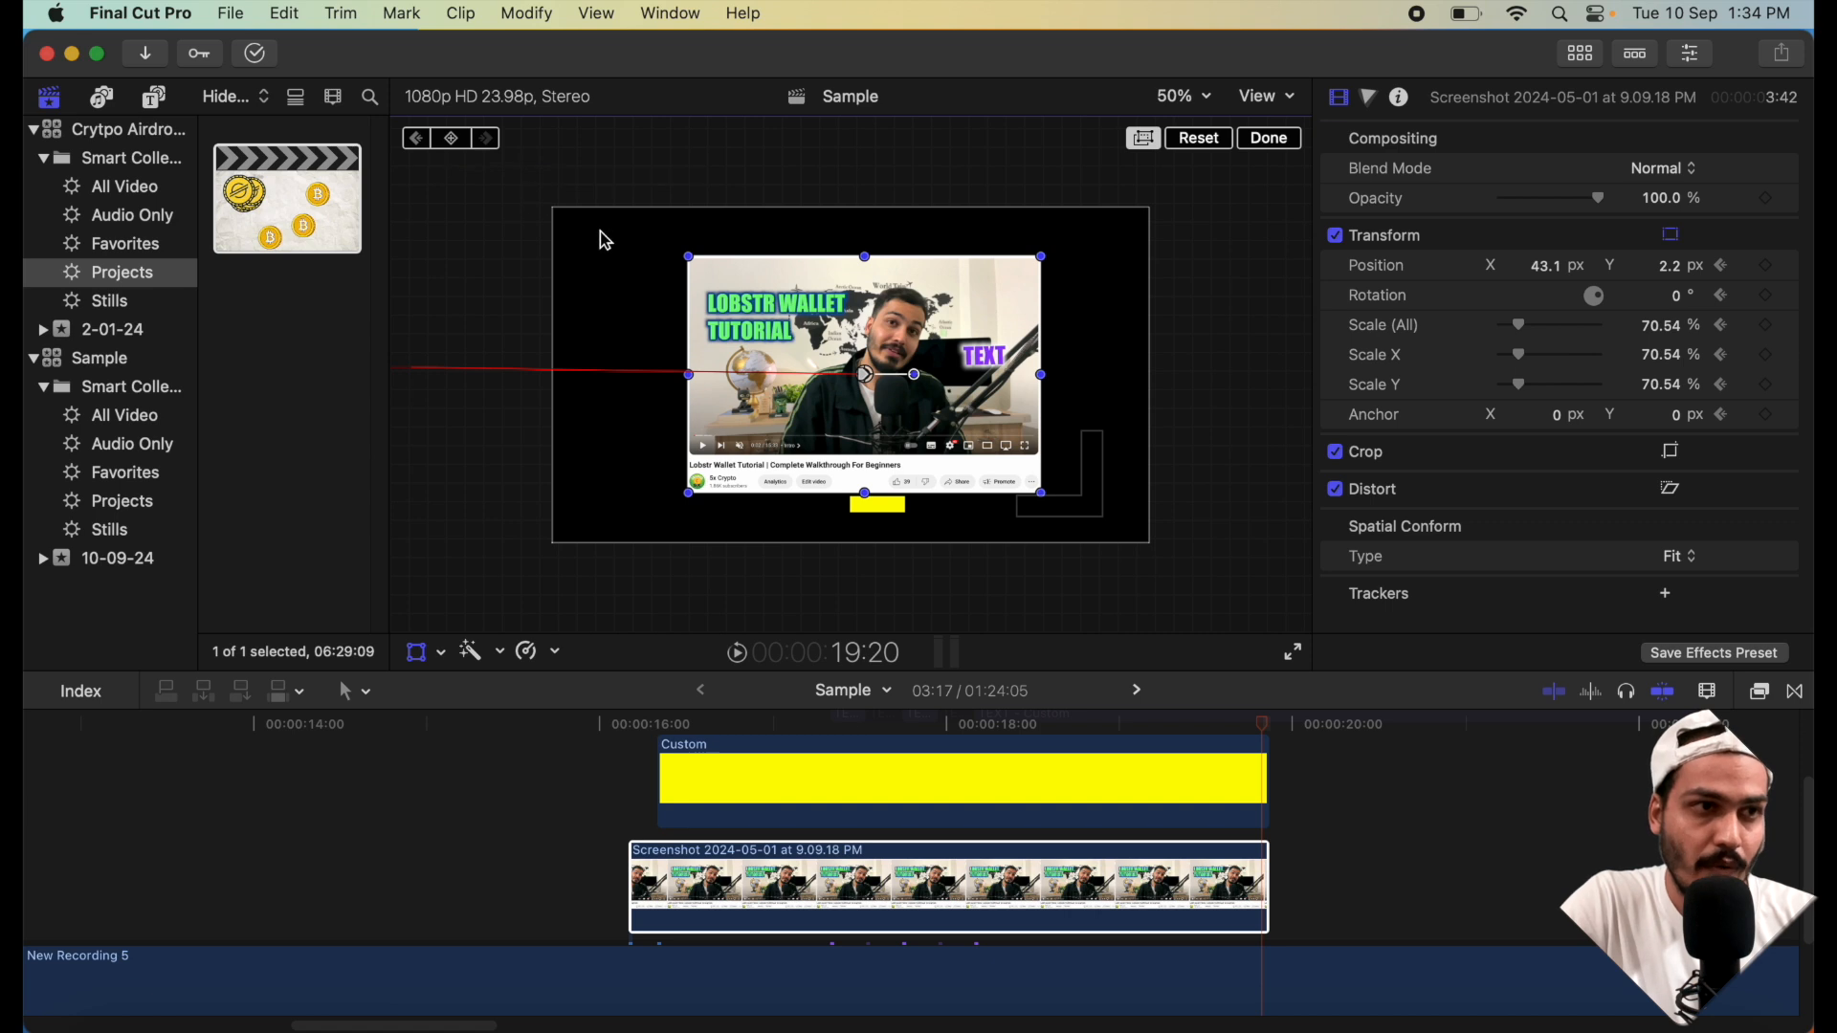
left_click_drag(719, 323, 1191, 324)
left_click(1266, 140)
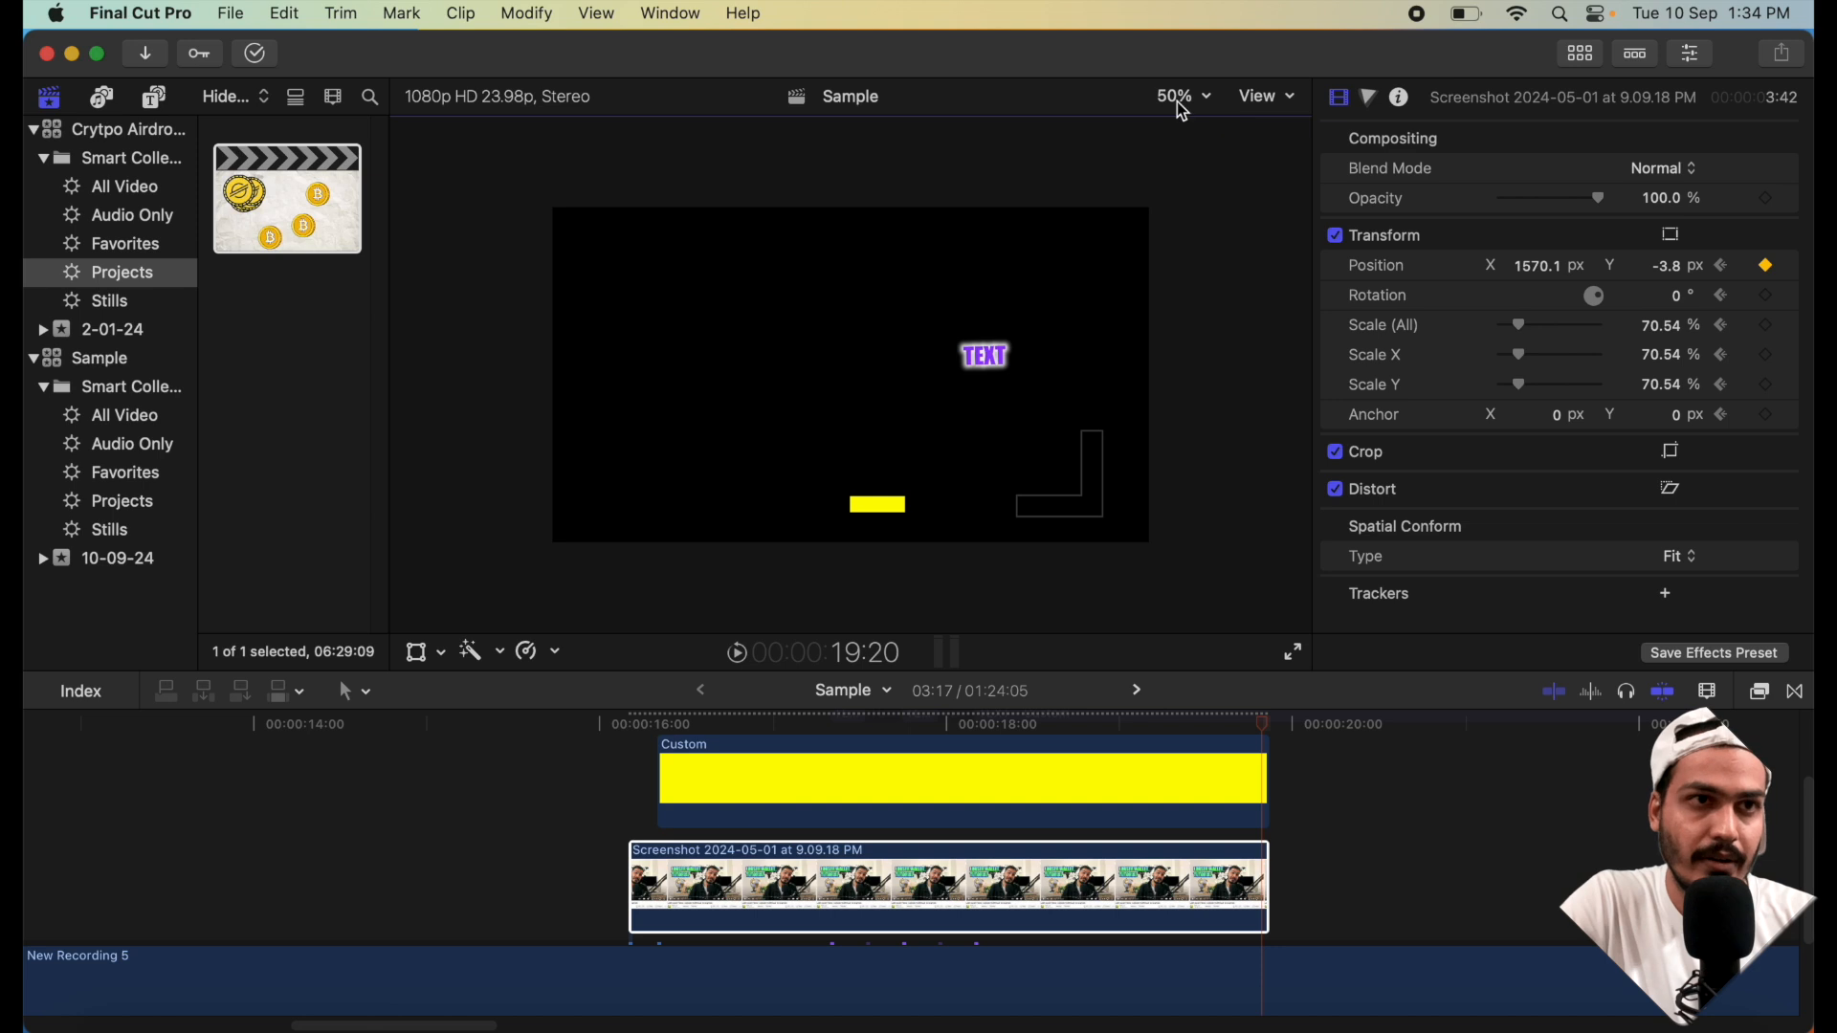
- Enlarge the viewer zoom to 77% and play back the screenshot clip's slide-in and slide-out animation
left_click(1178, 97)
left_click(1195, 122)
left_click(636, 866)
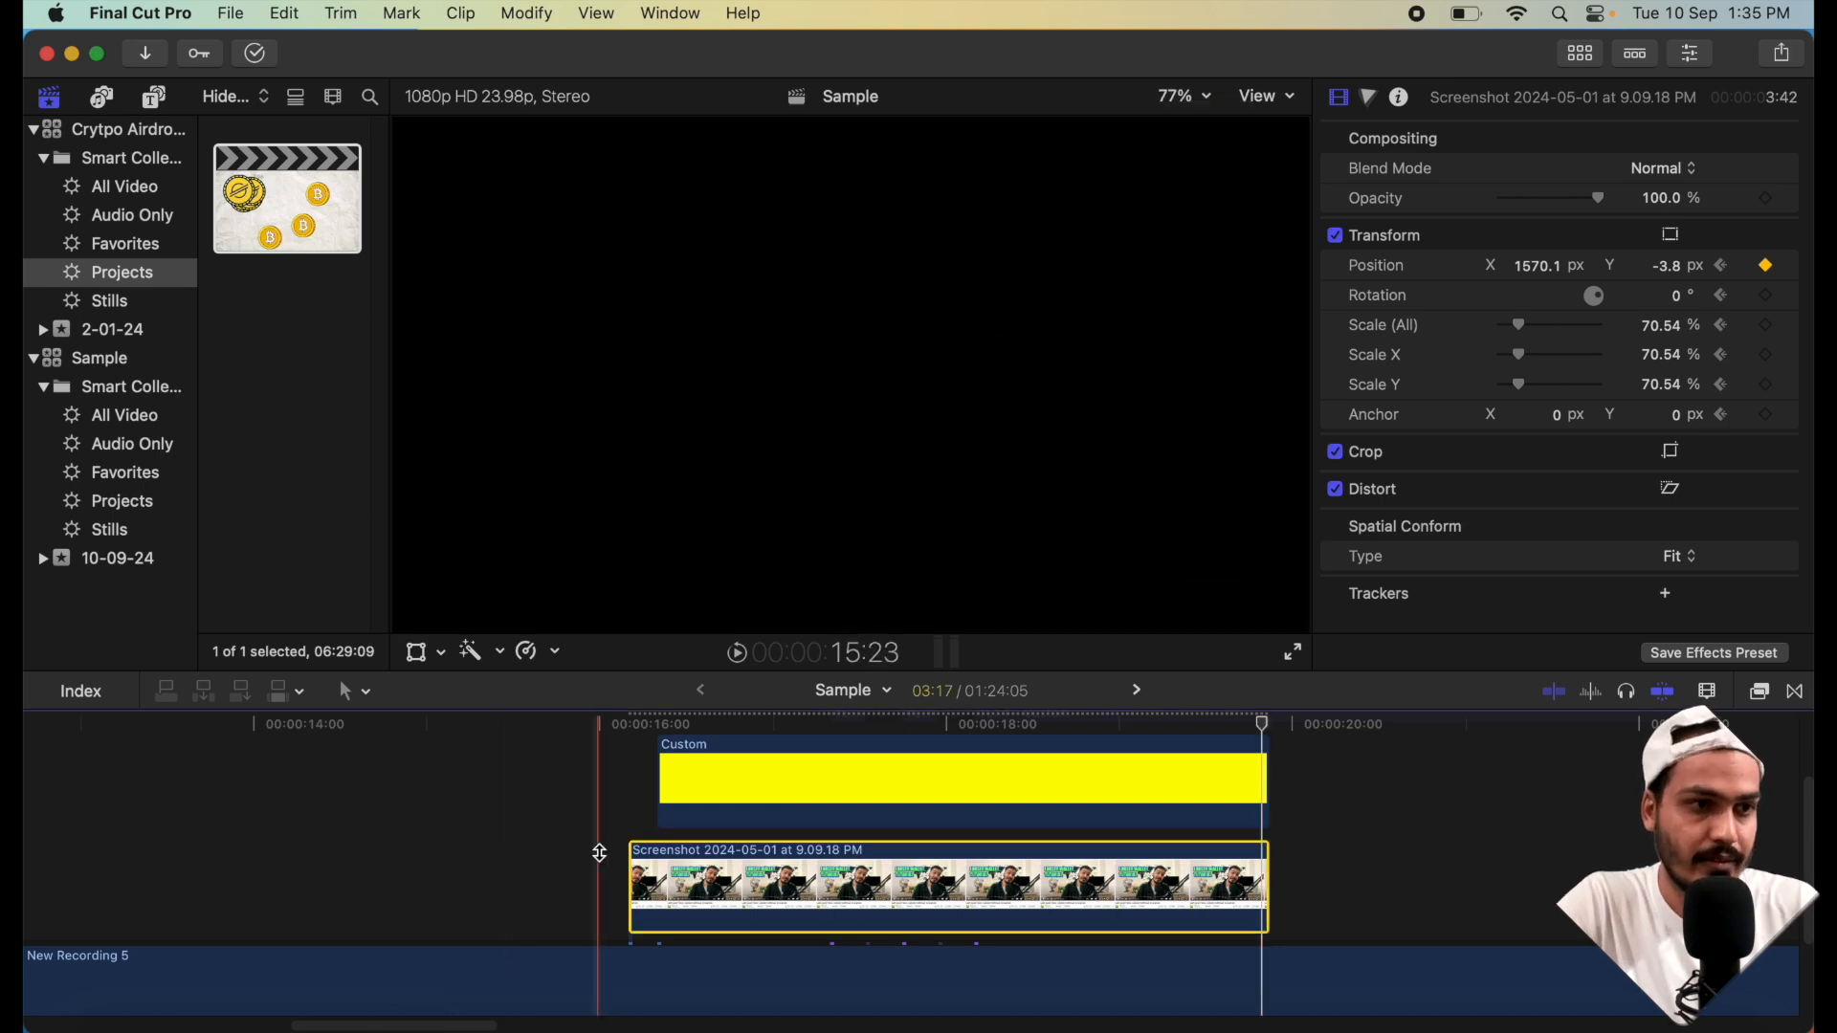
key("space")
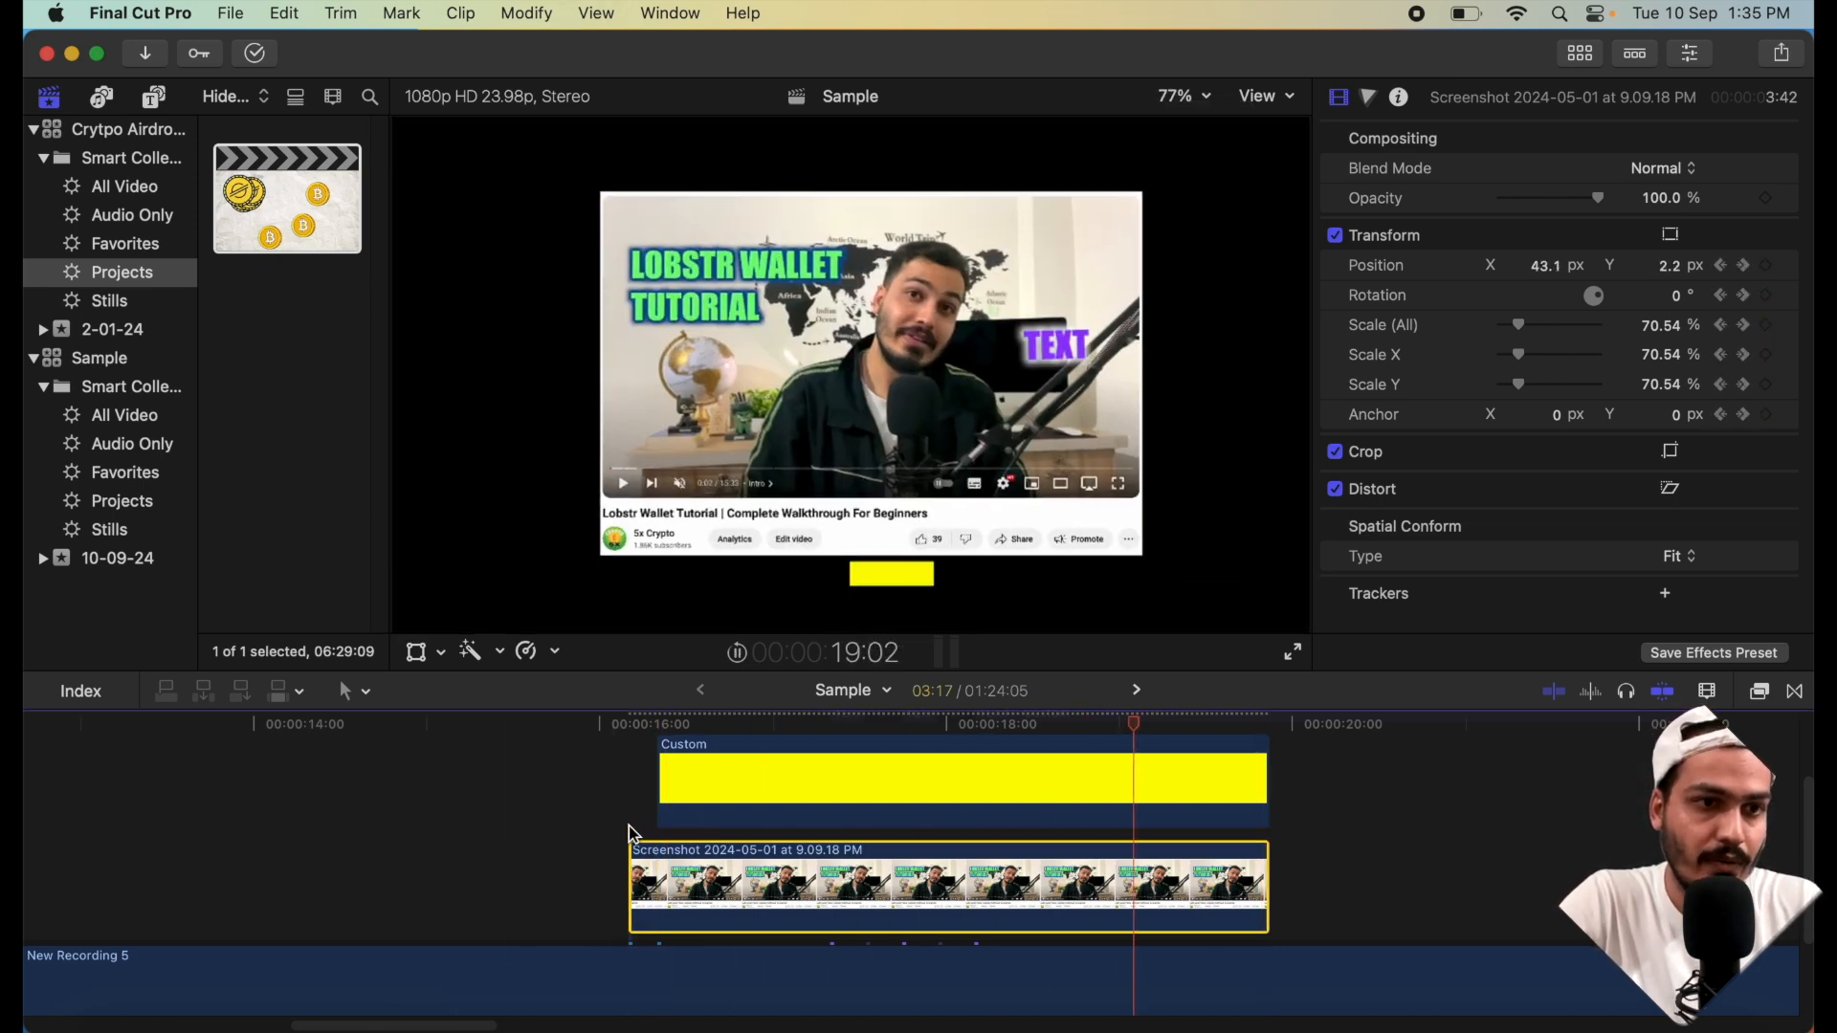
key("space")
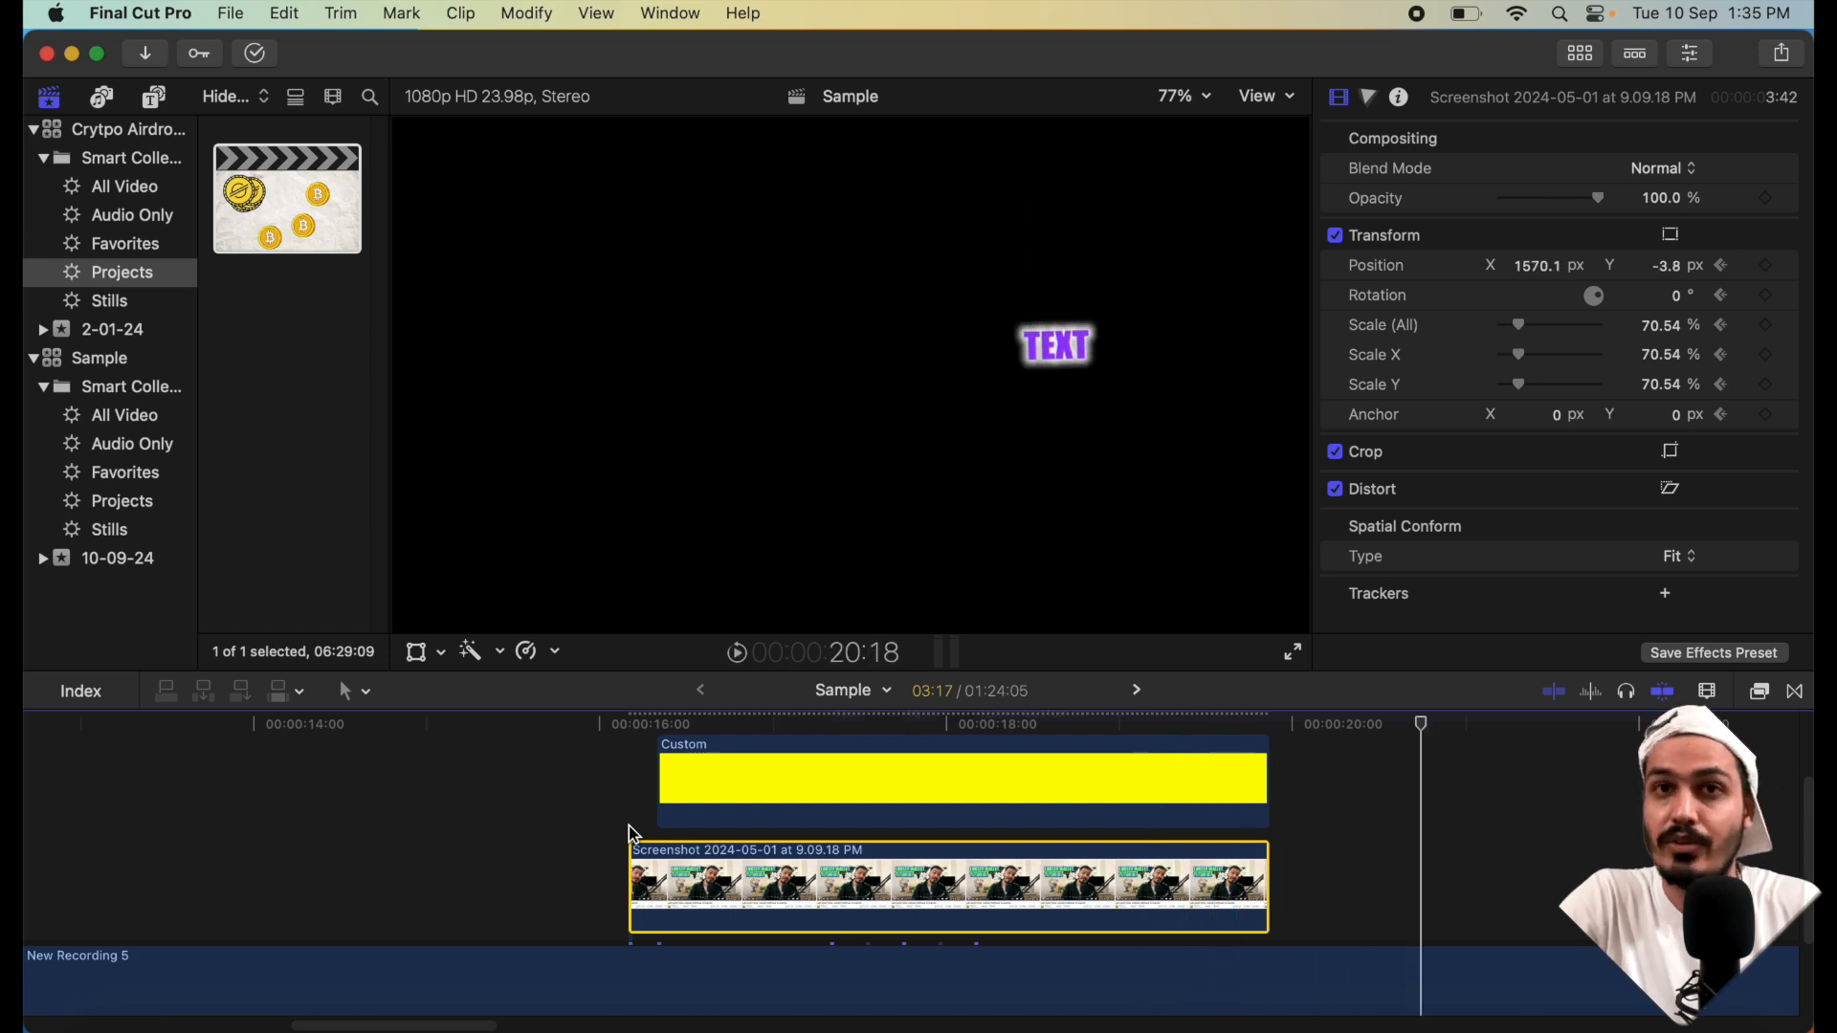
- Place the green iMovie solid generator above the earlier full-size screenshot clip around 8 seconds in the timeline
scroll(800, 842, "up", 3)
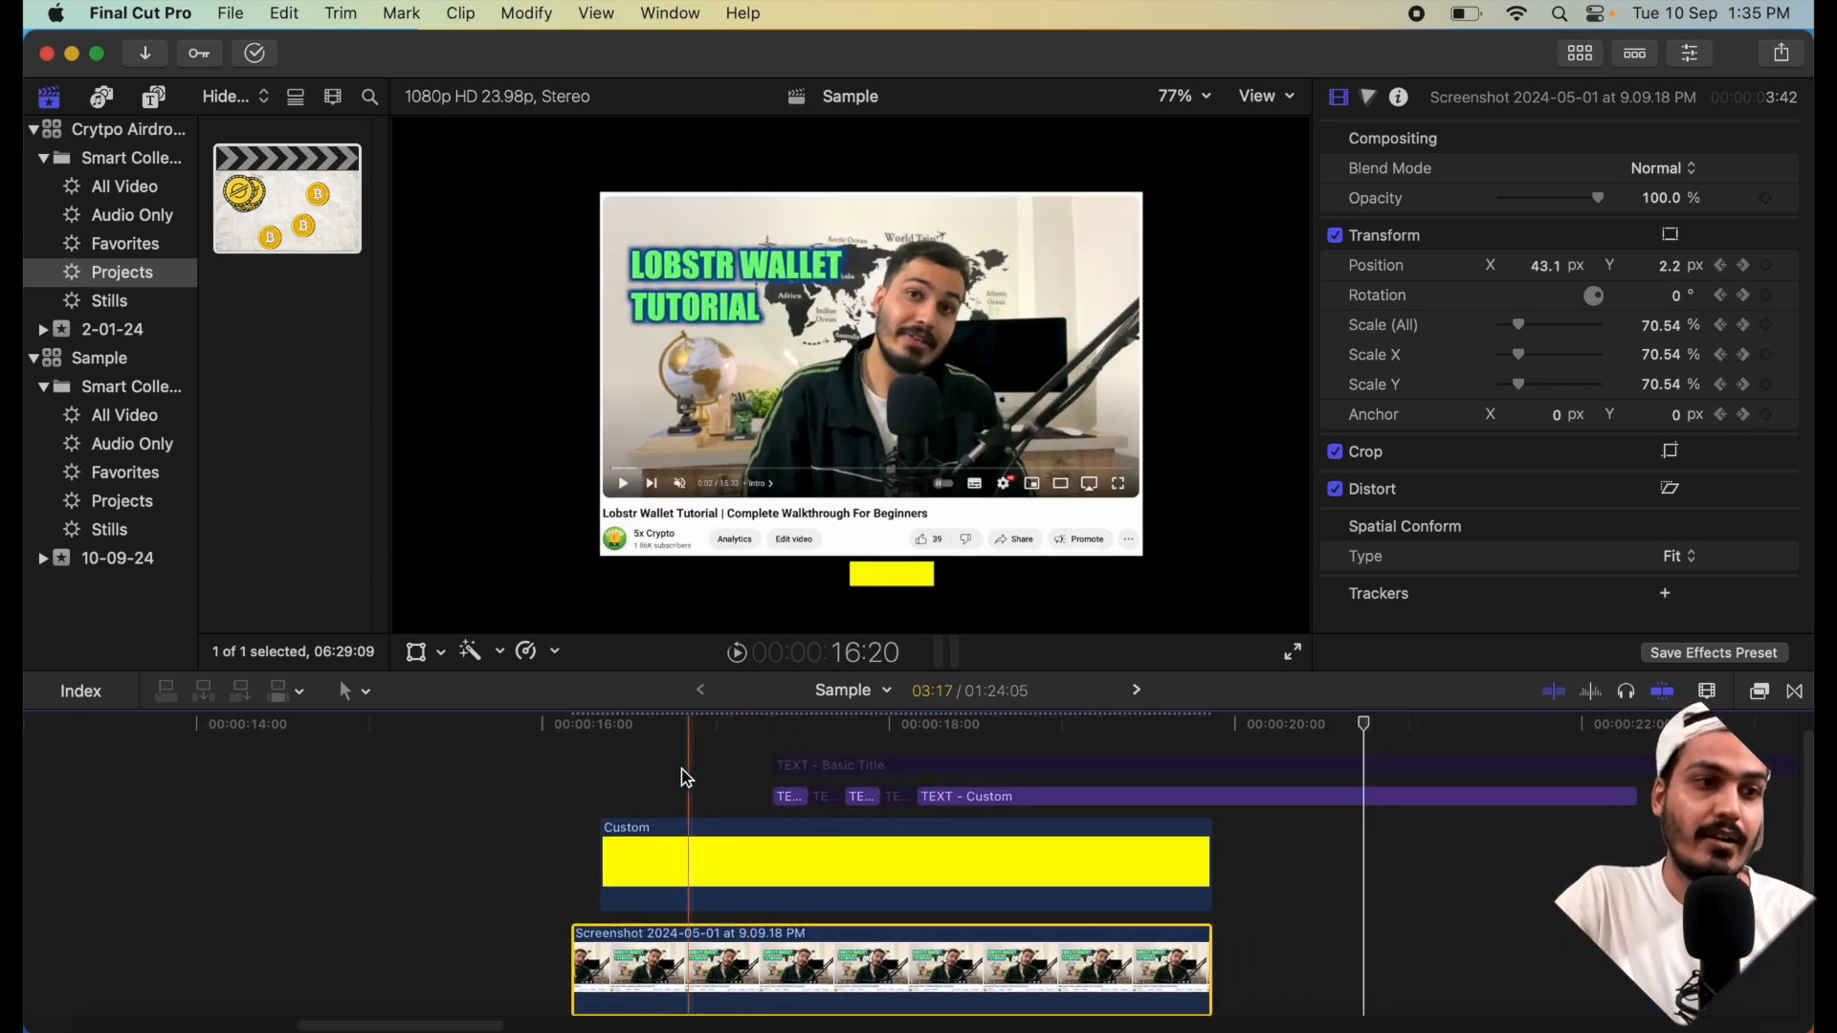
left_click(678, 772)
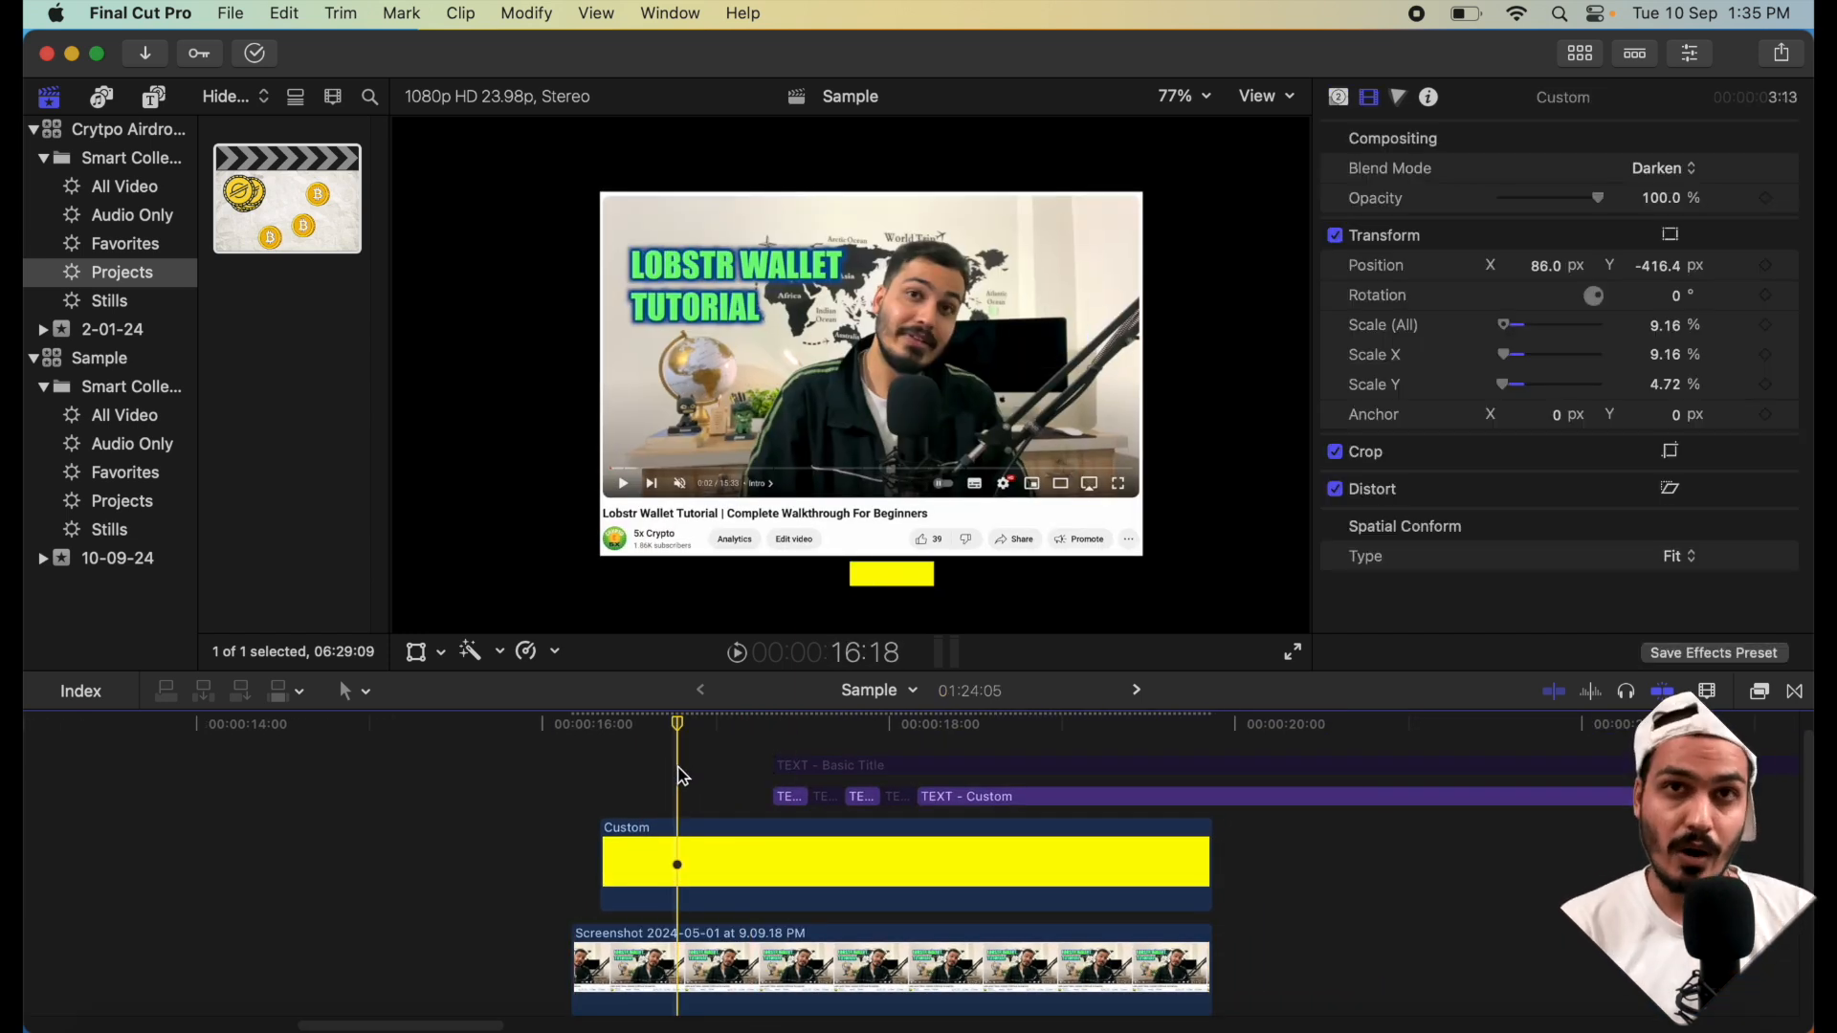
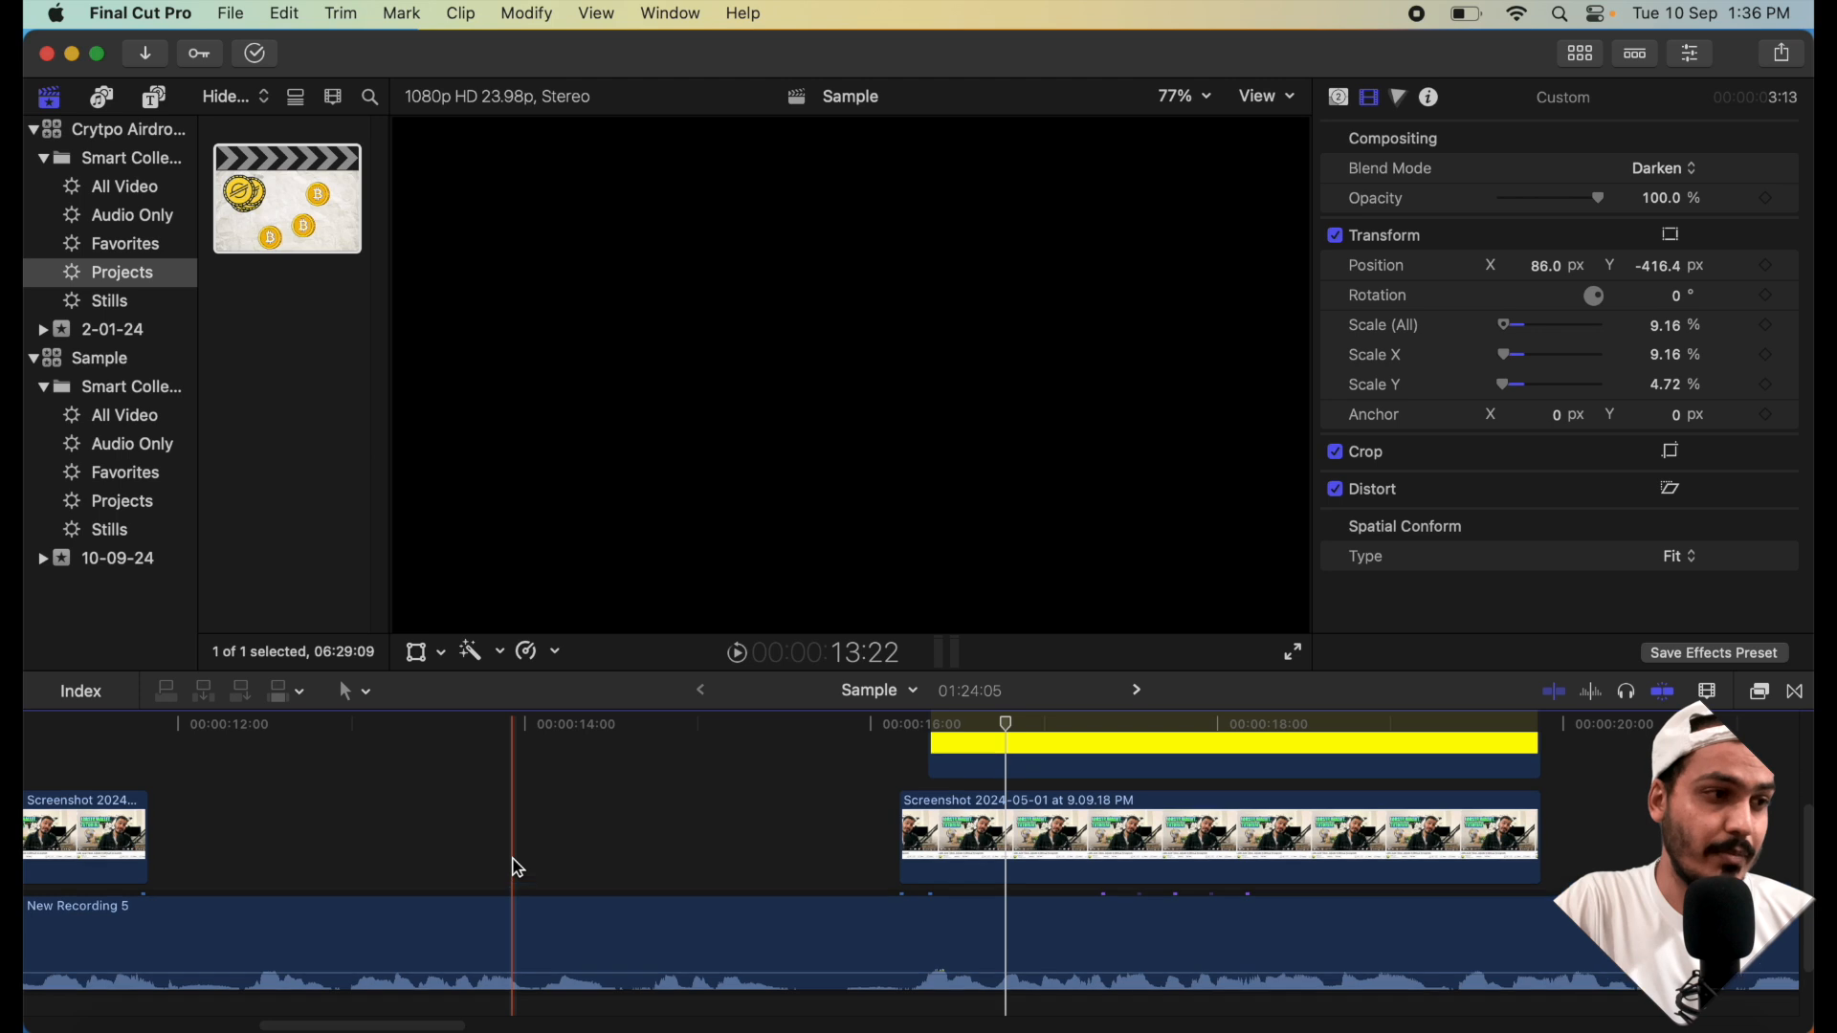
scroll(517, 865, "left", 6)
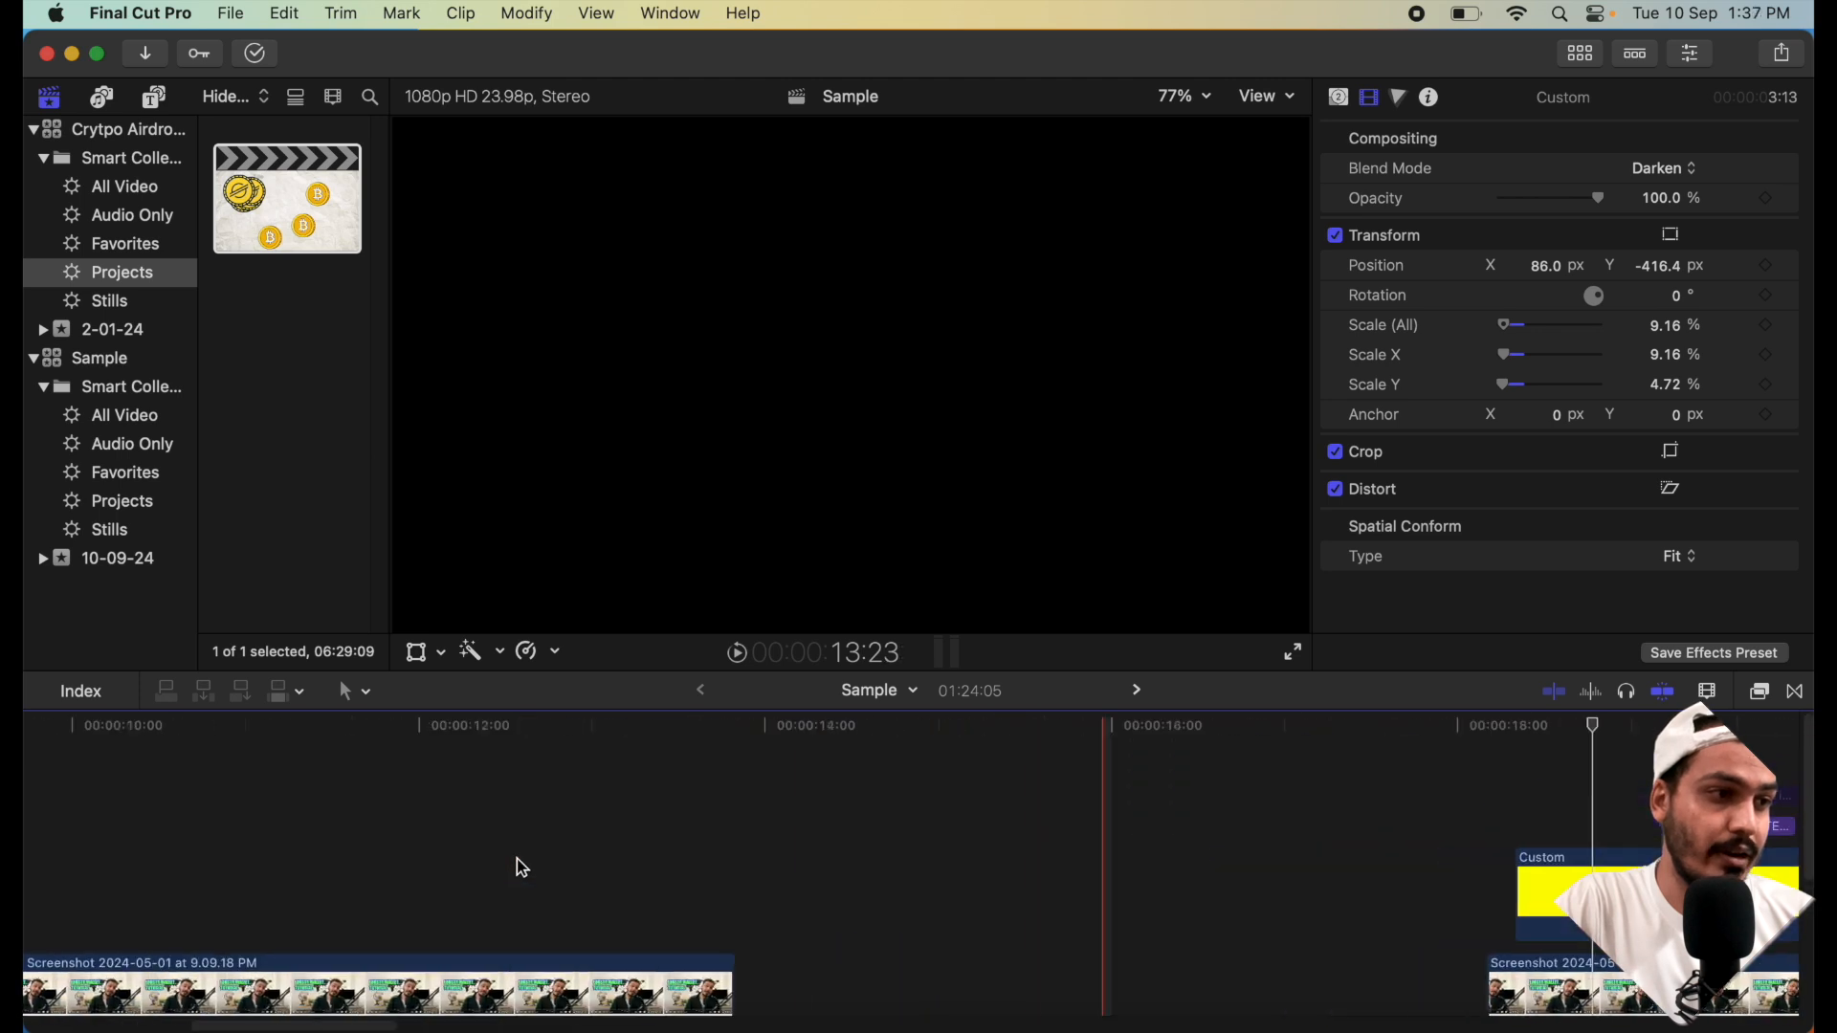
scroll(517, 866, "left", 7)
left_click(698, 888)
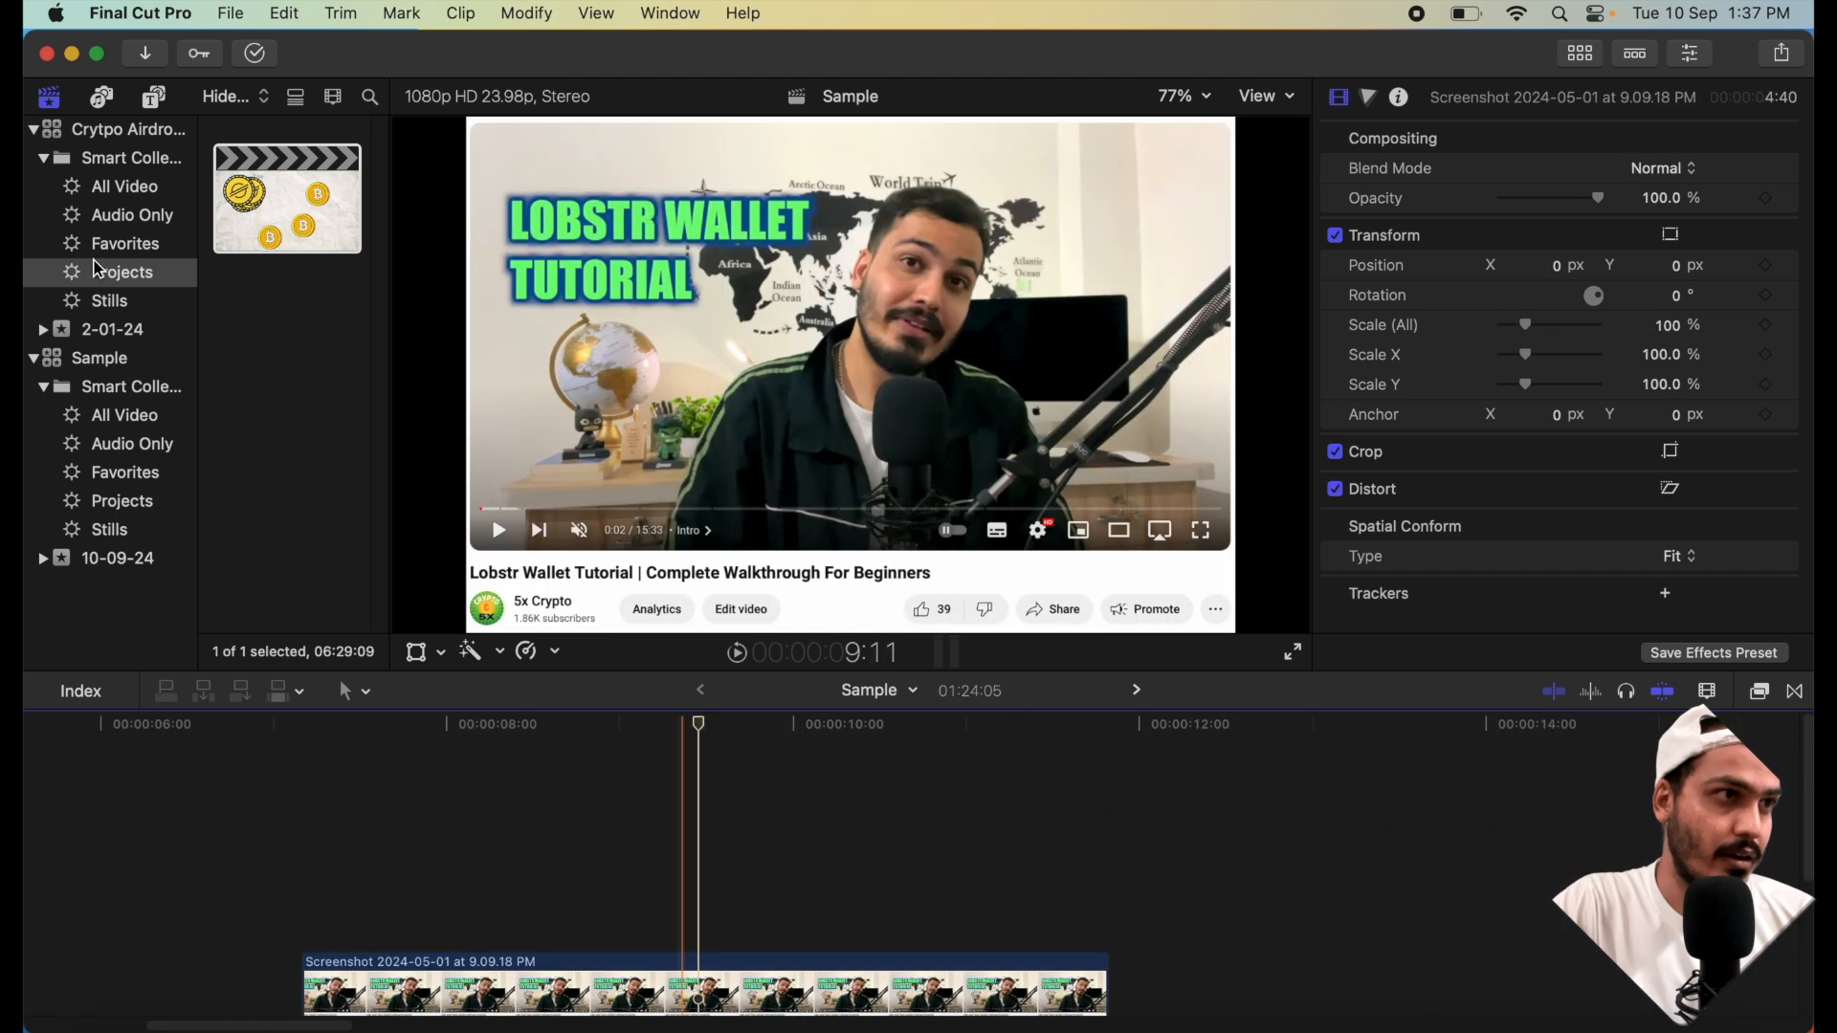
left_click(151, 97)
left_click_drag(274, 438, 600, 816)
left_click_drag(908, 820, 696, 825)
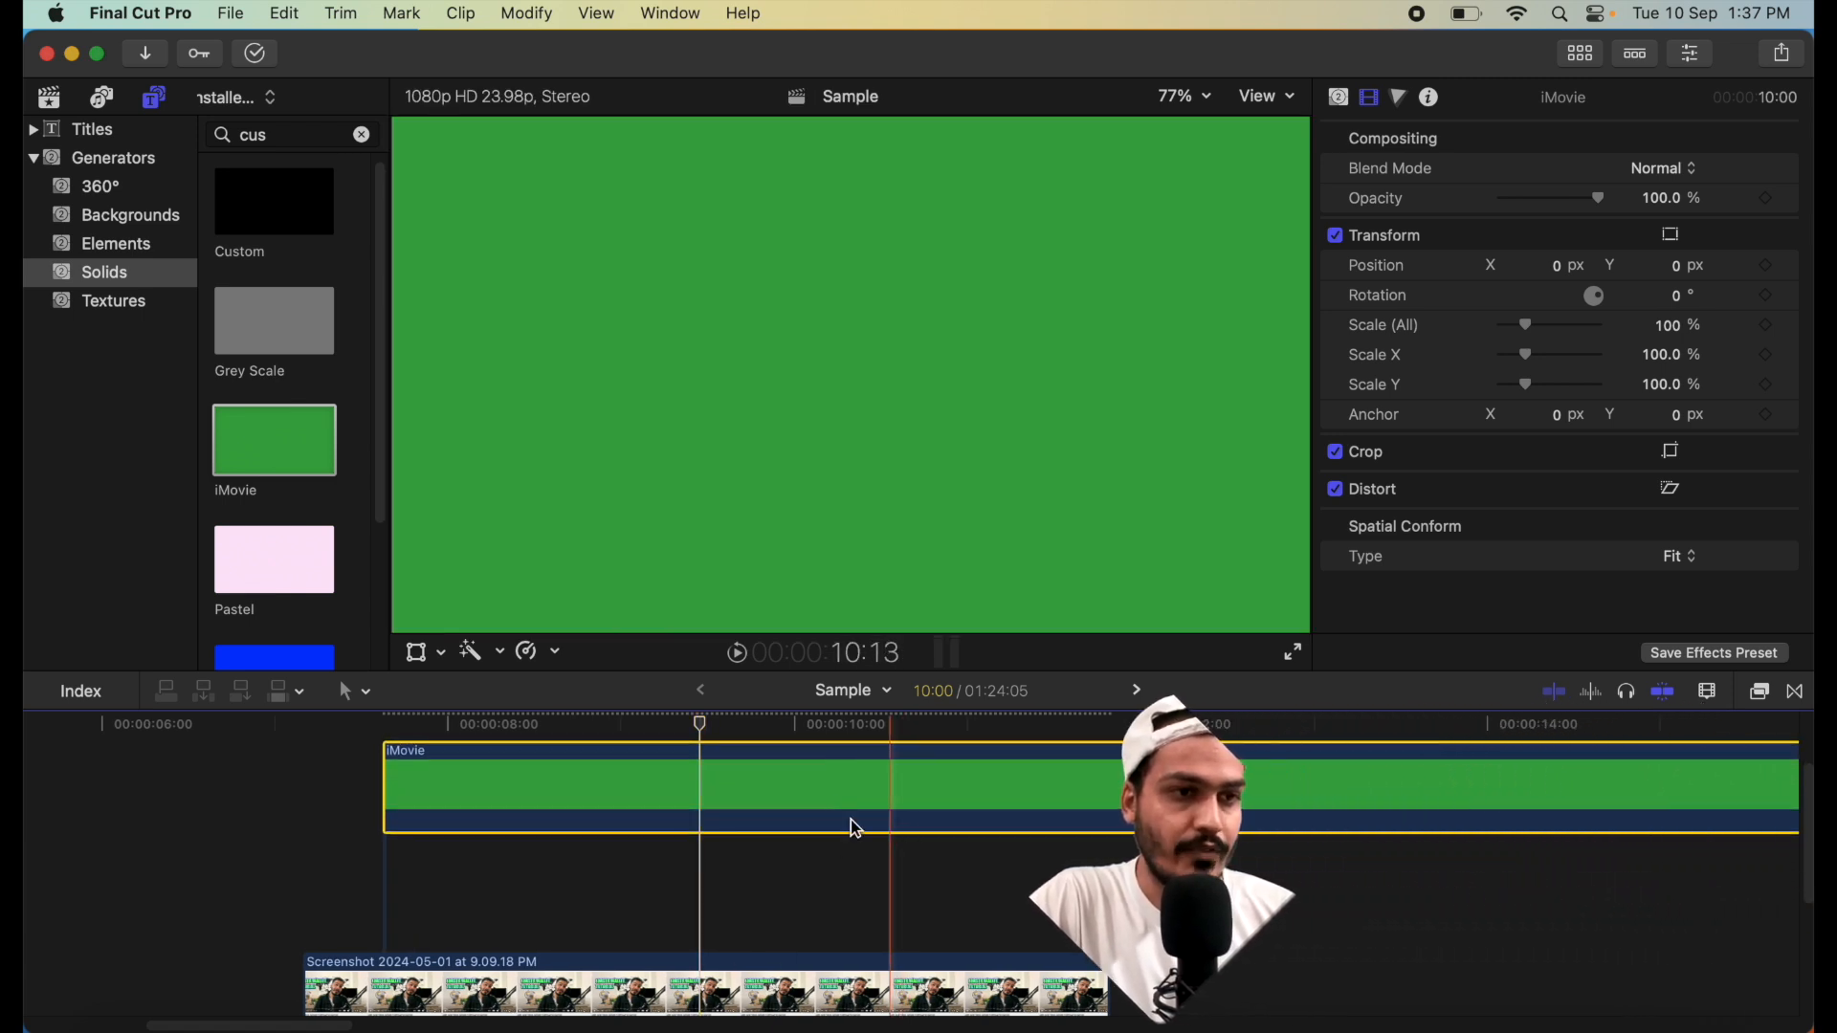
- Search the effects for "key" and apply the Keyer effect to the green iMovie solid
left_click(1761, 695)
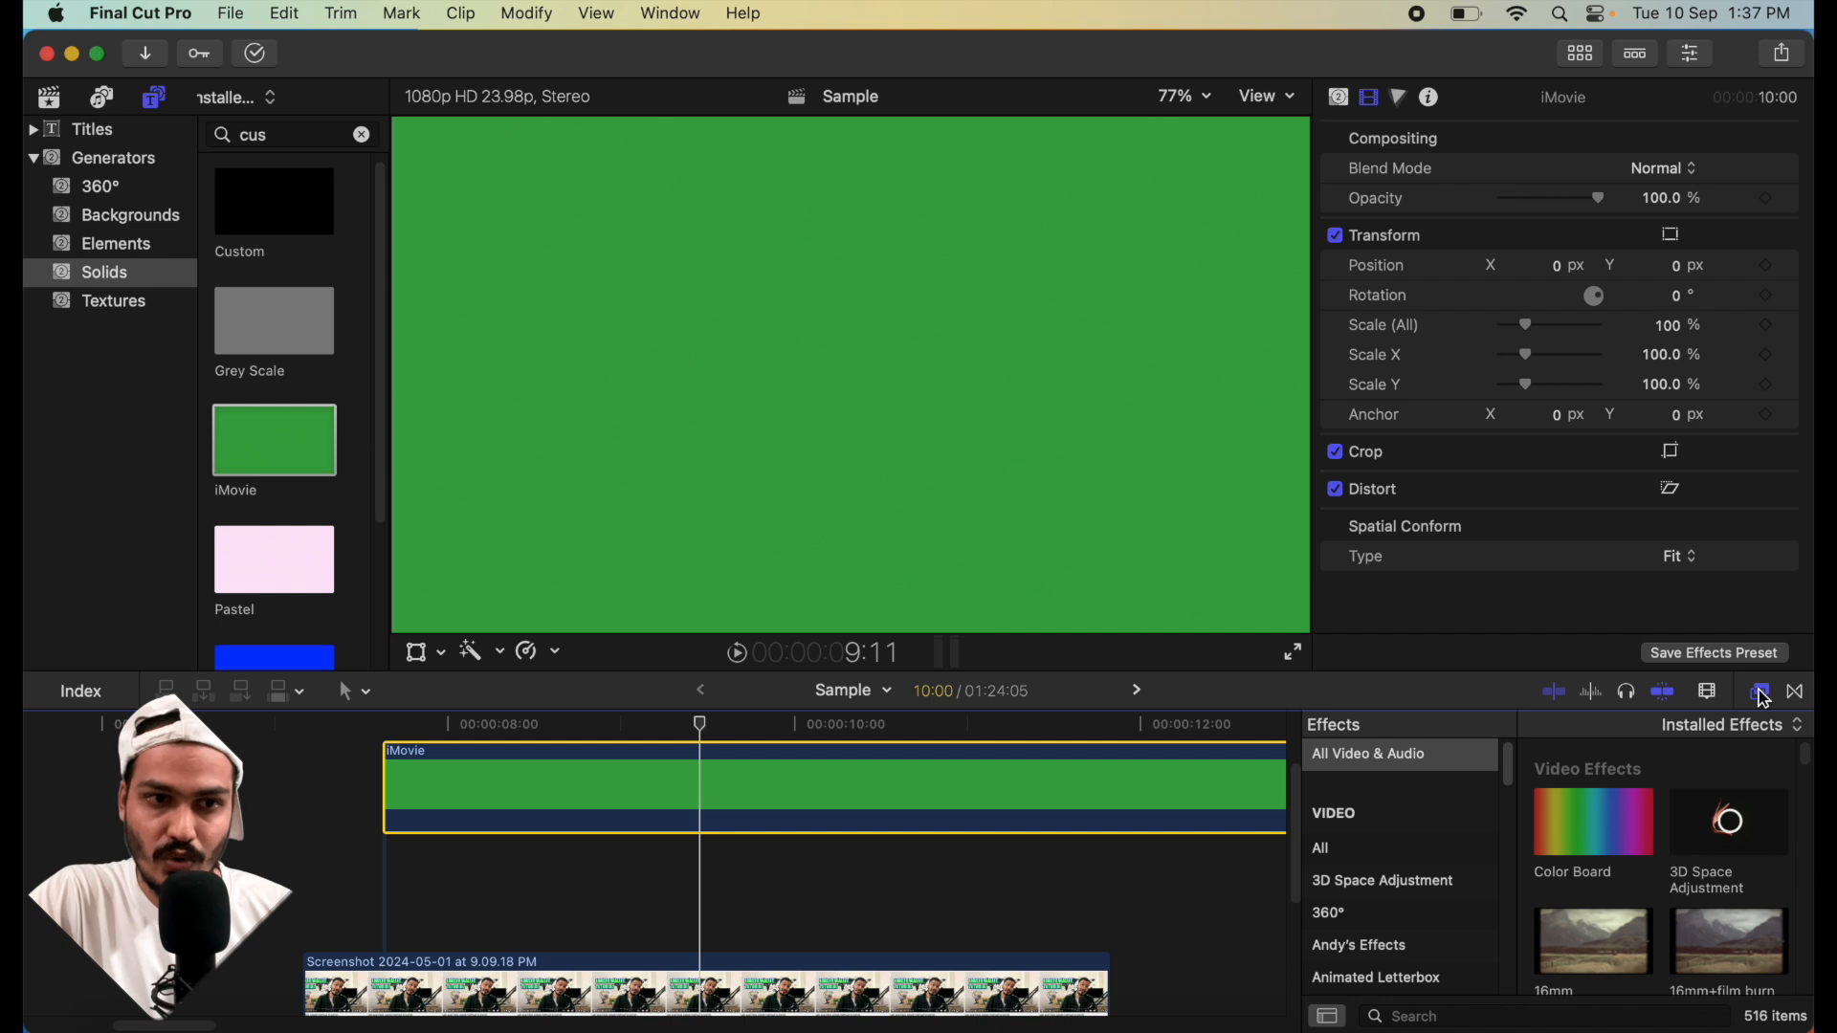
left_click(1430, 1018)
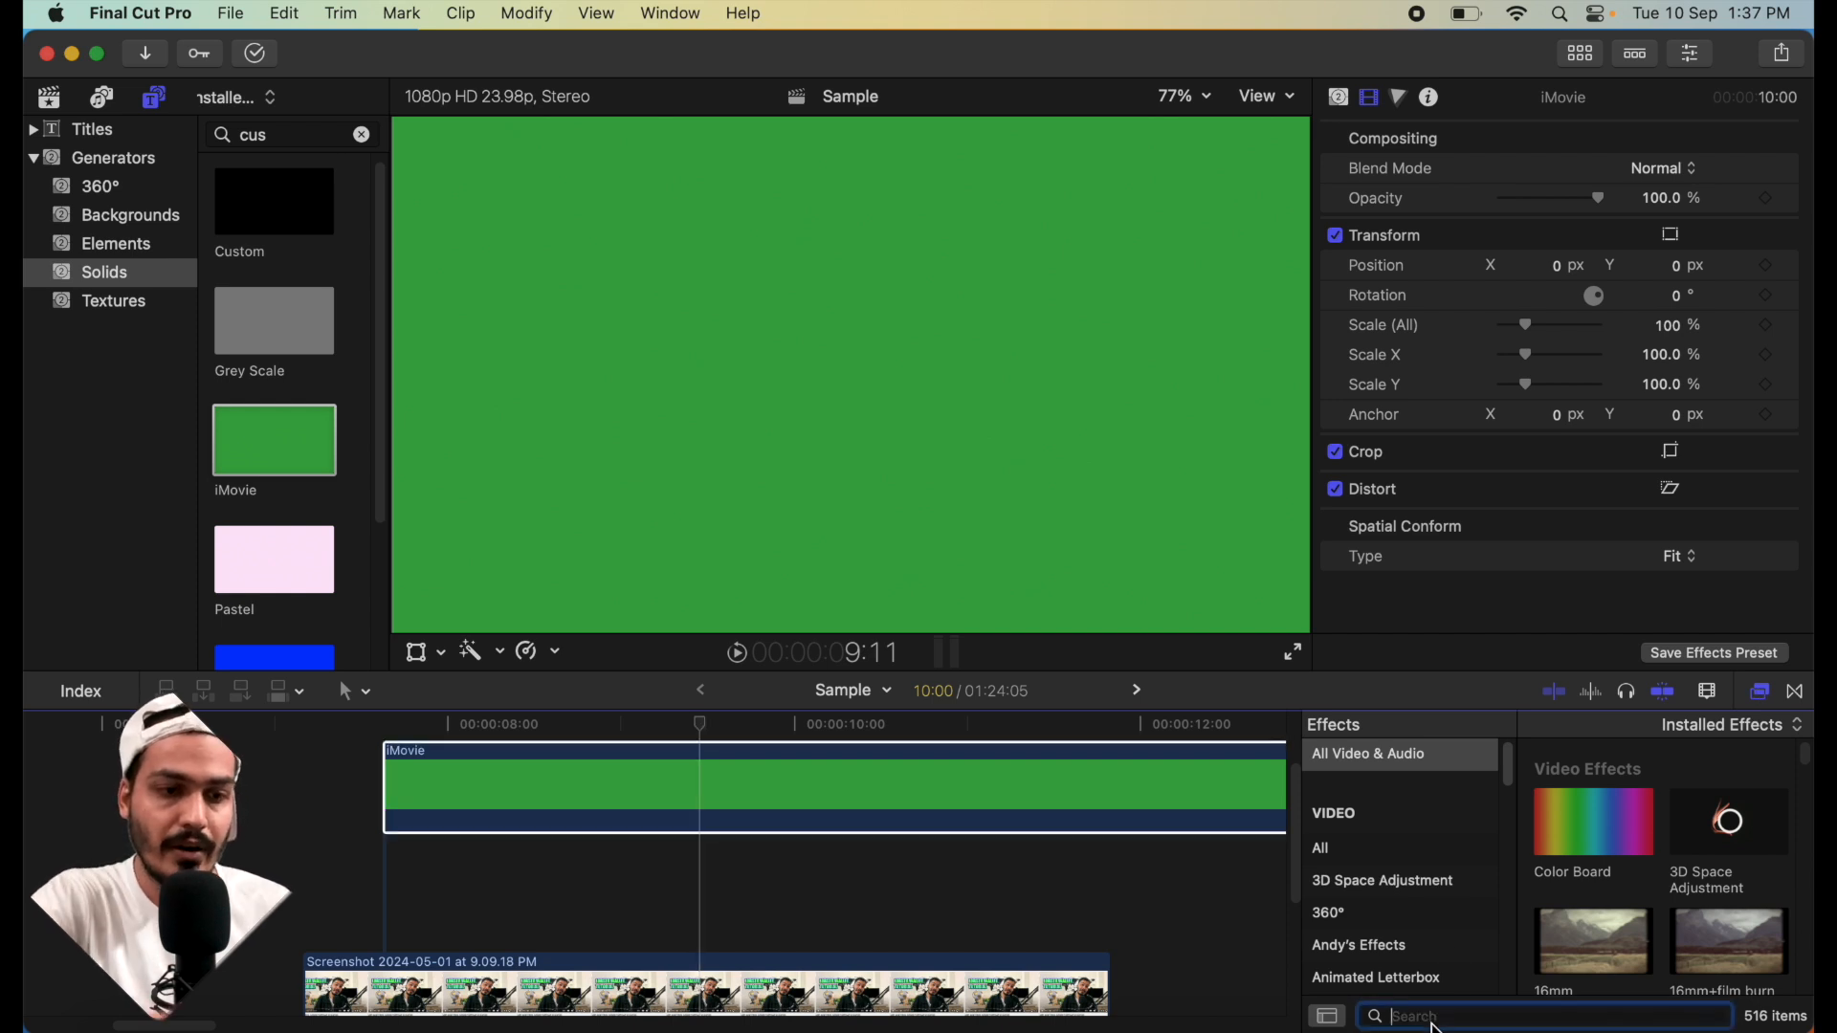
type("key")
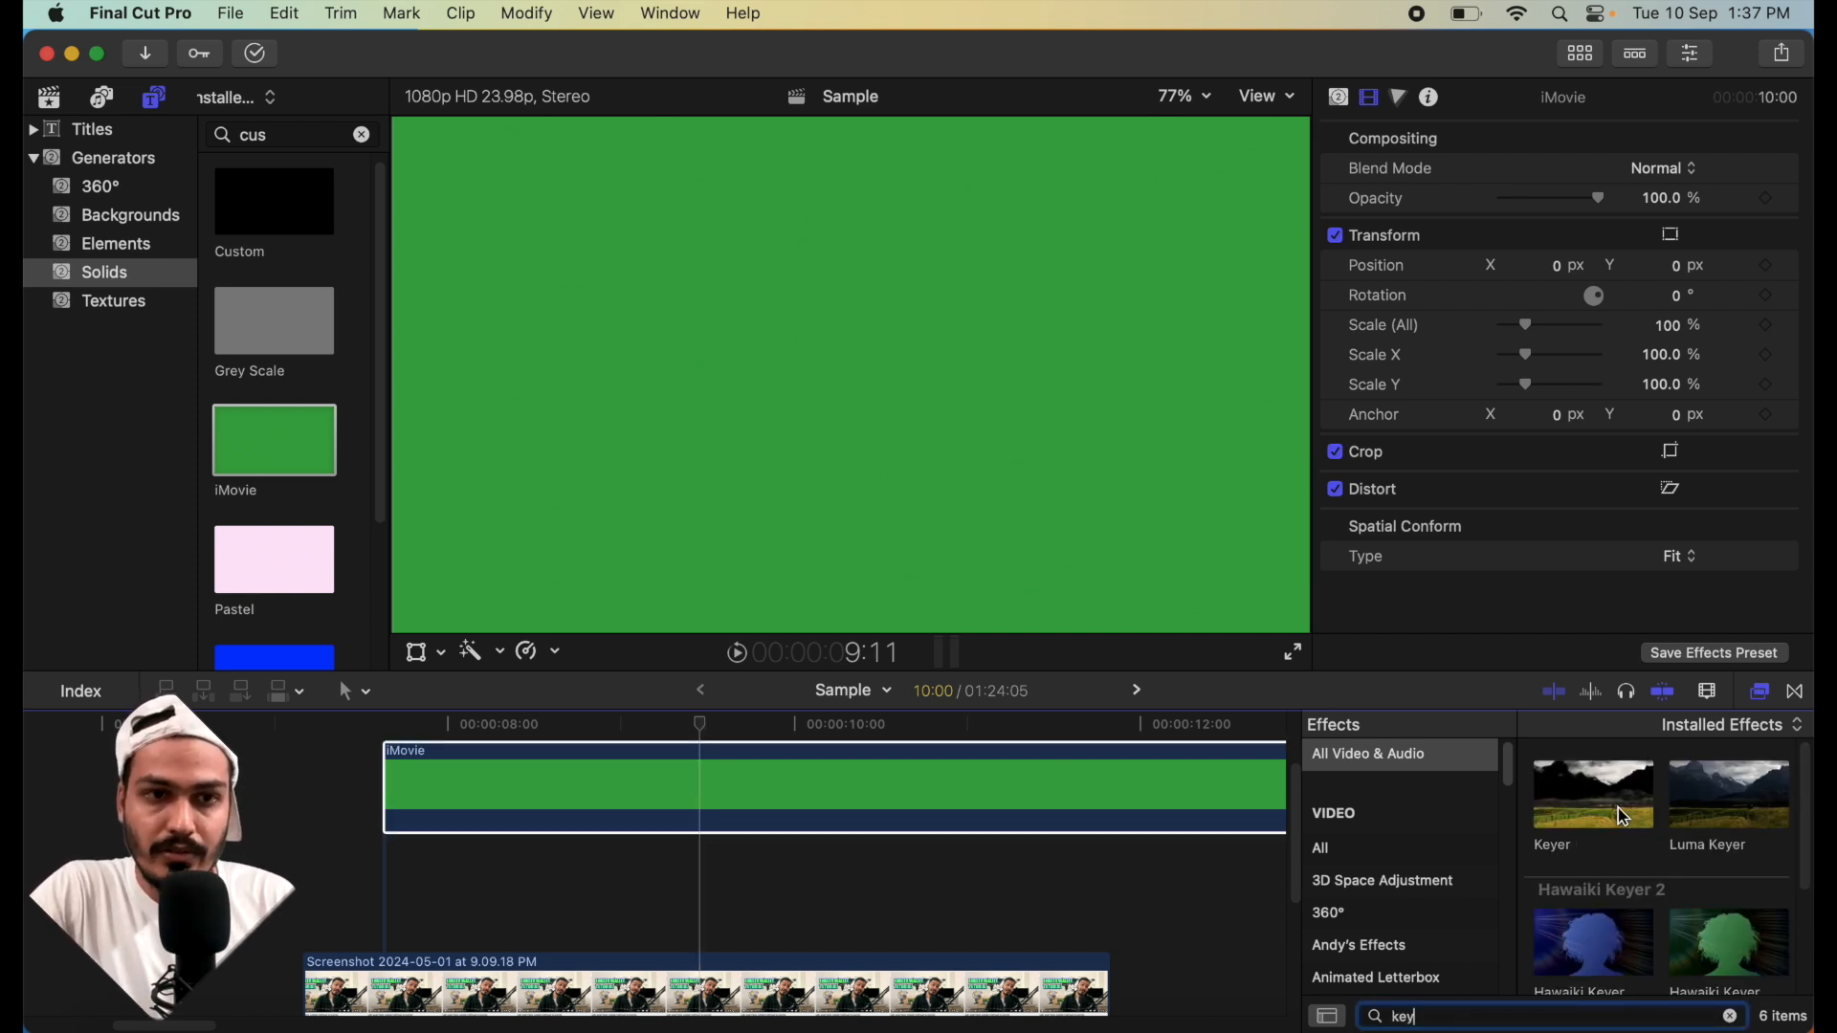
left_click_drag(1623, 818, 865, 807)
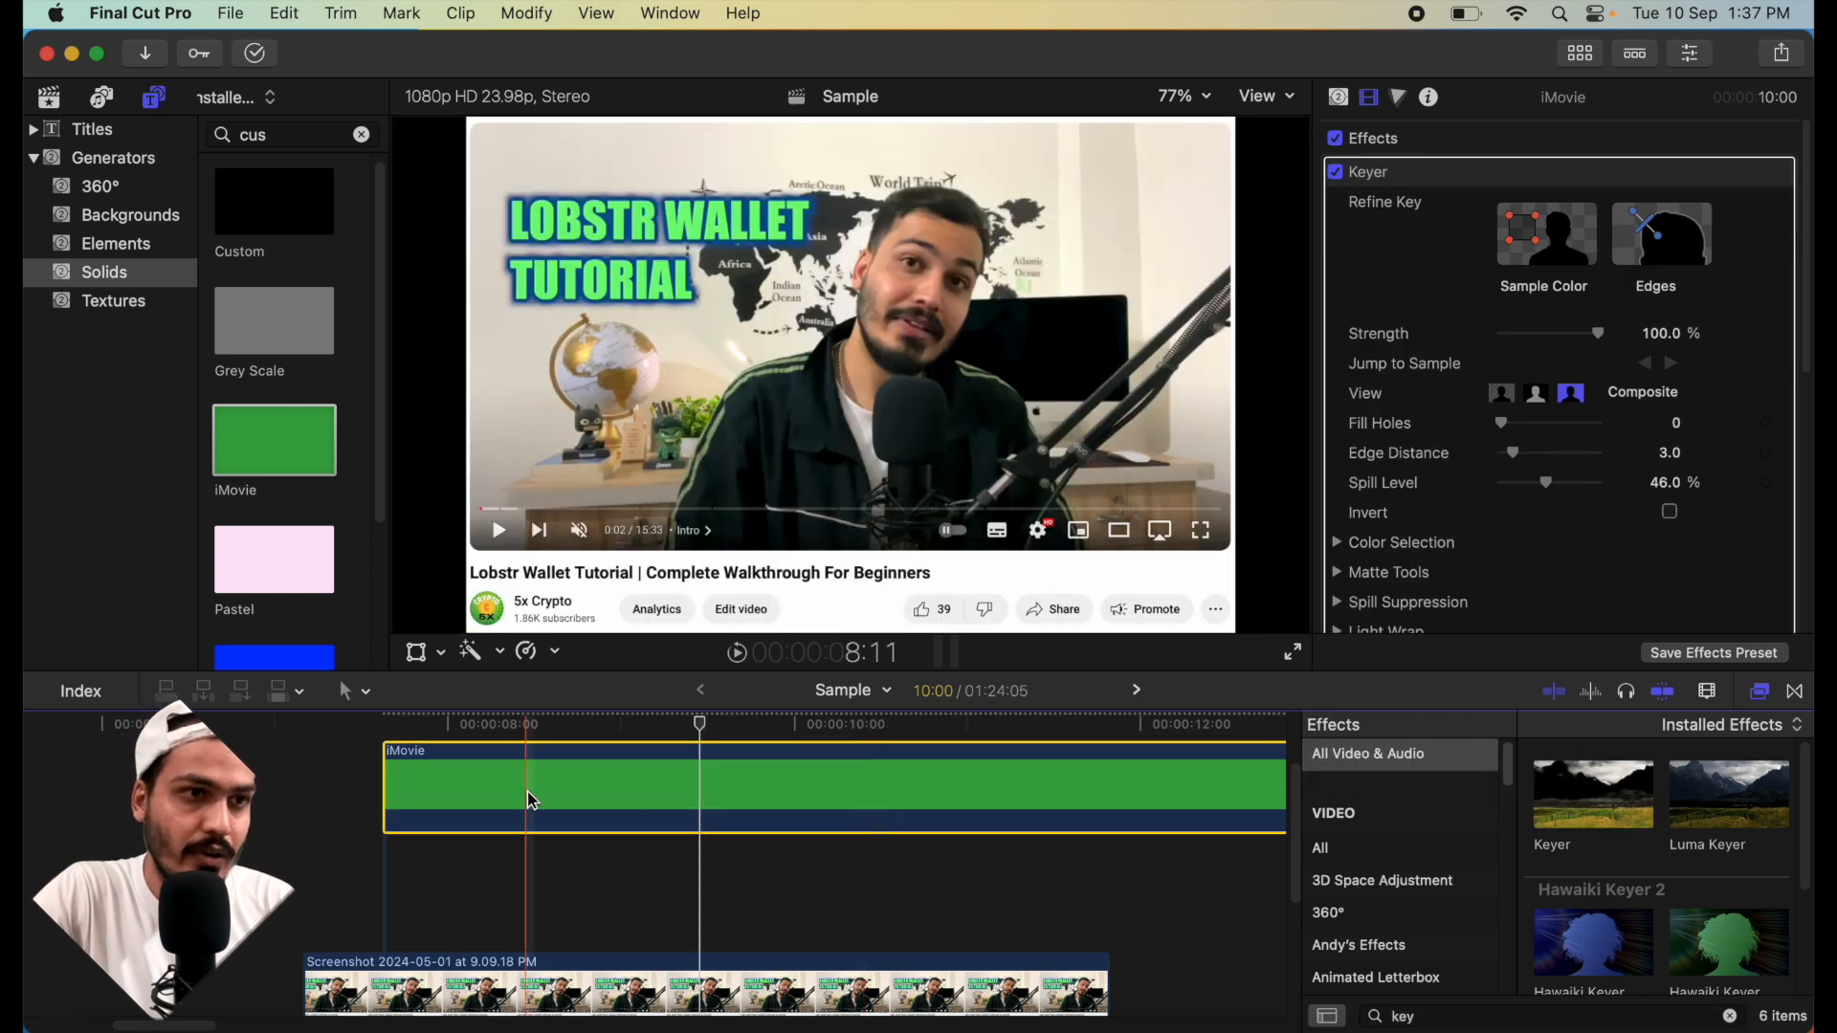
- Compare the green solid with the Keyer effect off and on, leaving the effect disabled
scroll(1674, 377, "down", 3)
scroll(1672, 376, "up", 3)
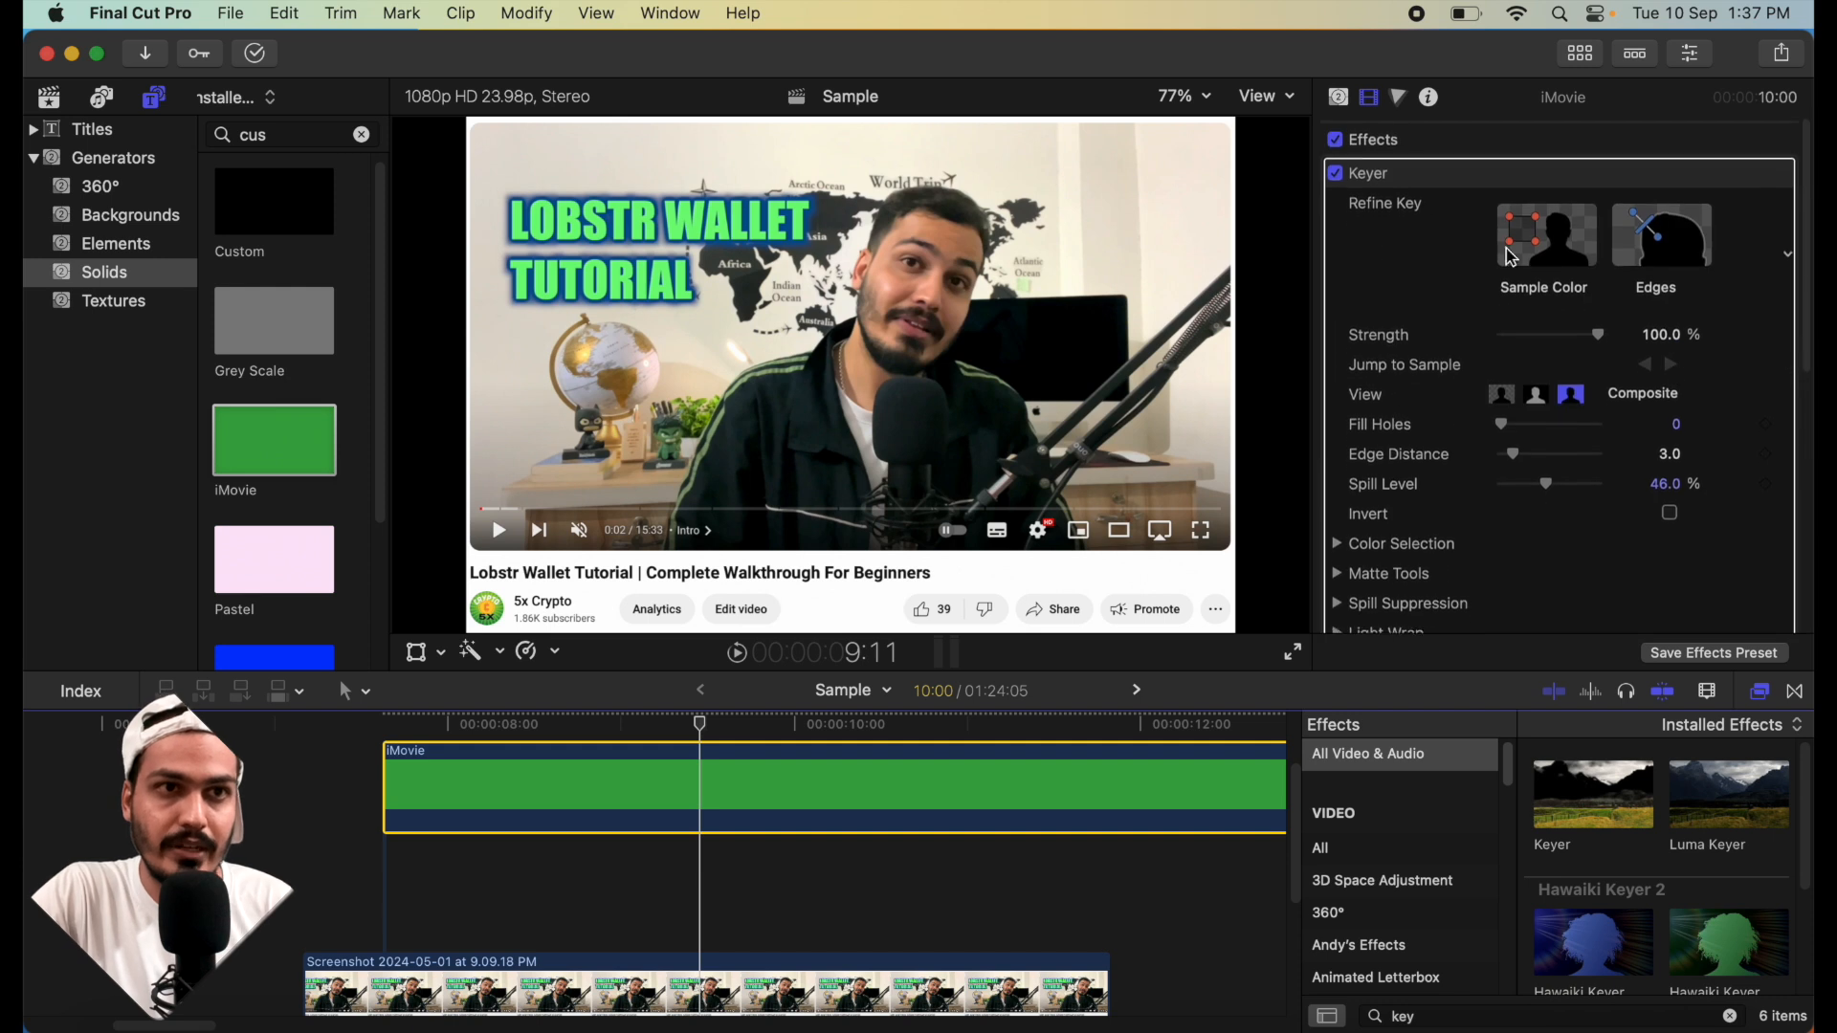
left_click(1336, 172)
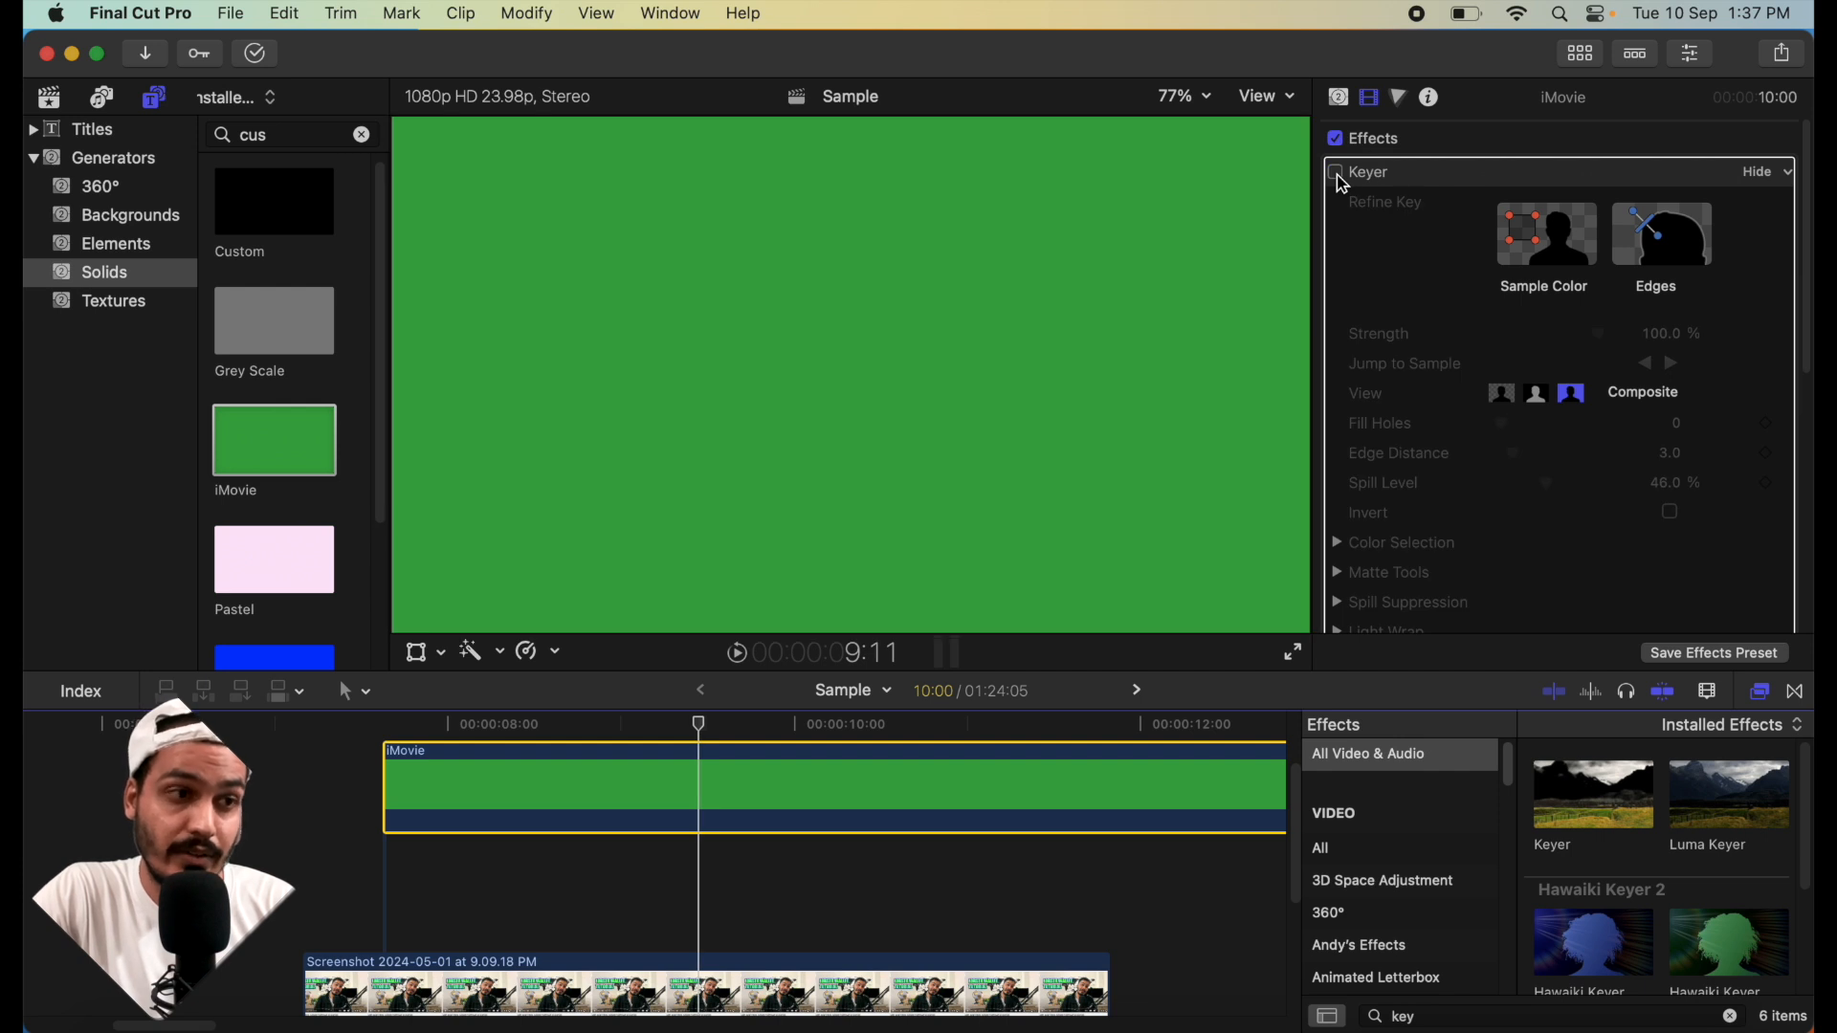
left_click(1336, 172)
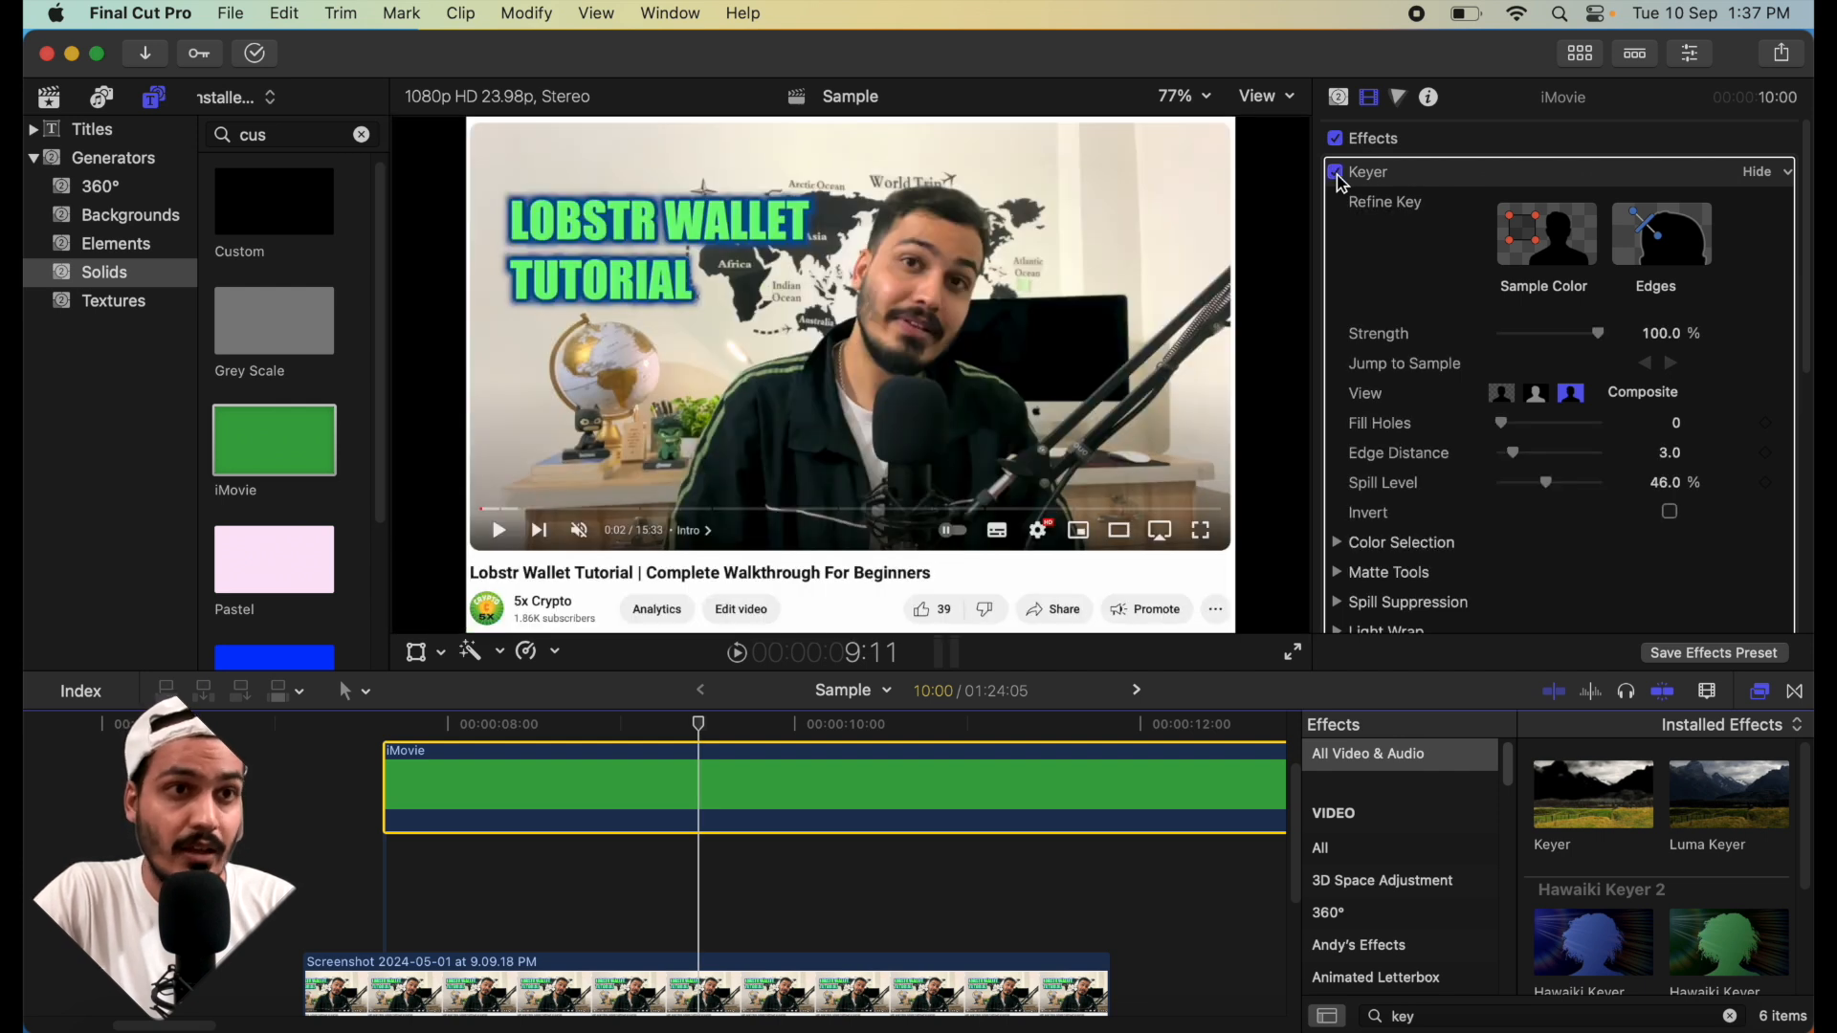
left_click(1336, 173)
- Shrink the green solid to a small rectangle, place it over the computer monitor in the screenshot, and toggle its Keyer
key("shift+t")
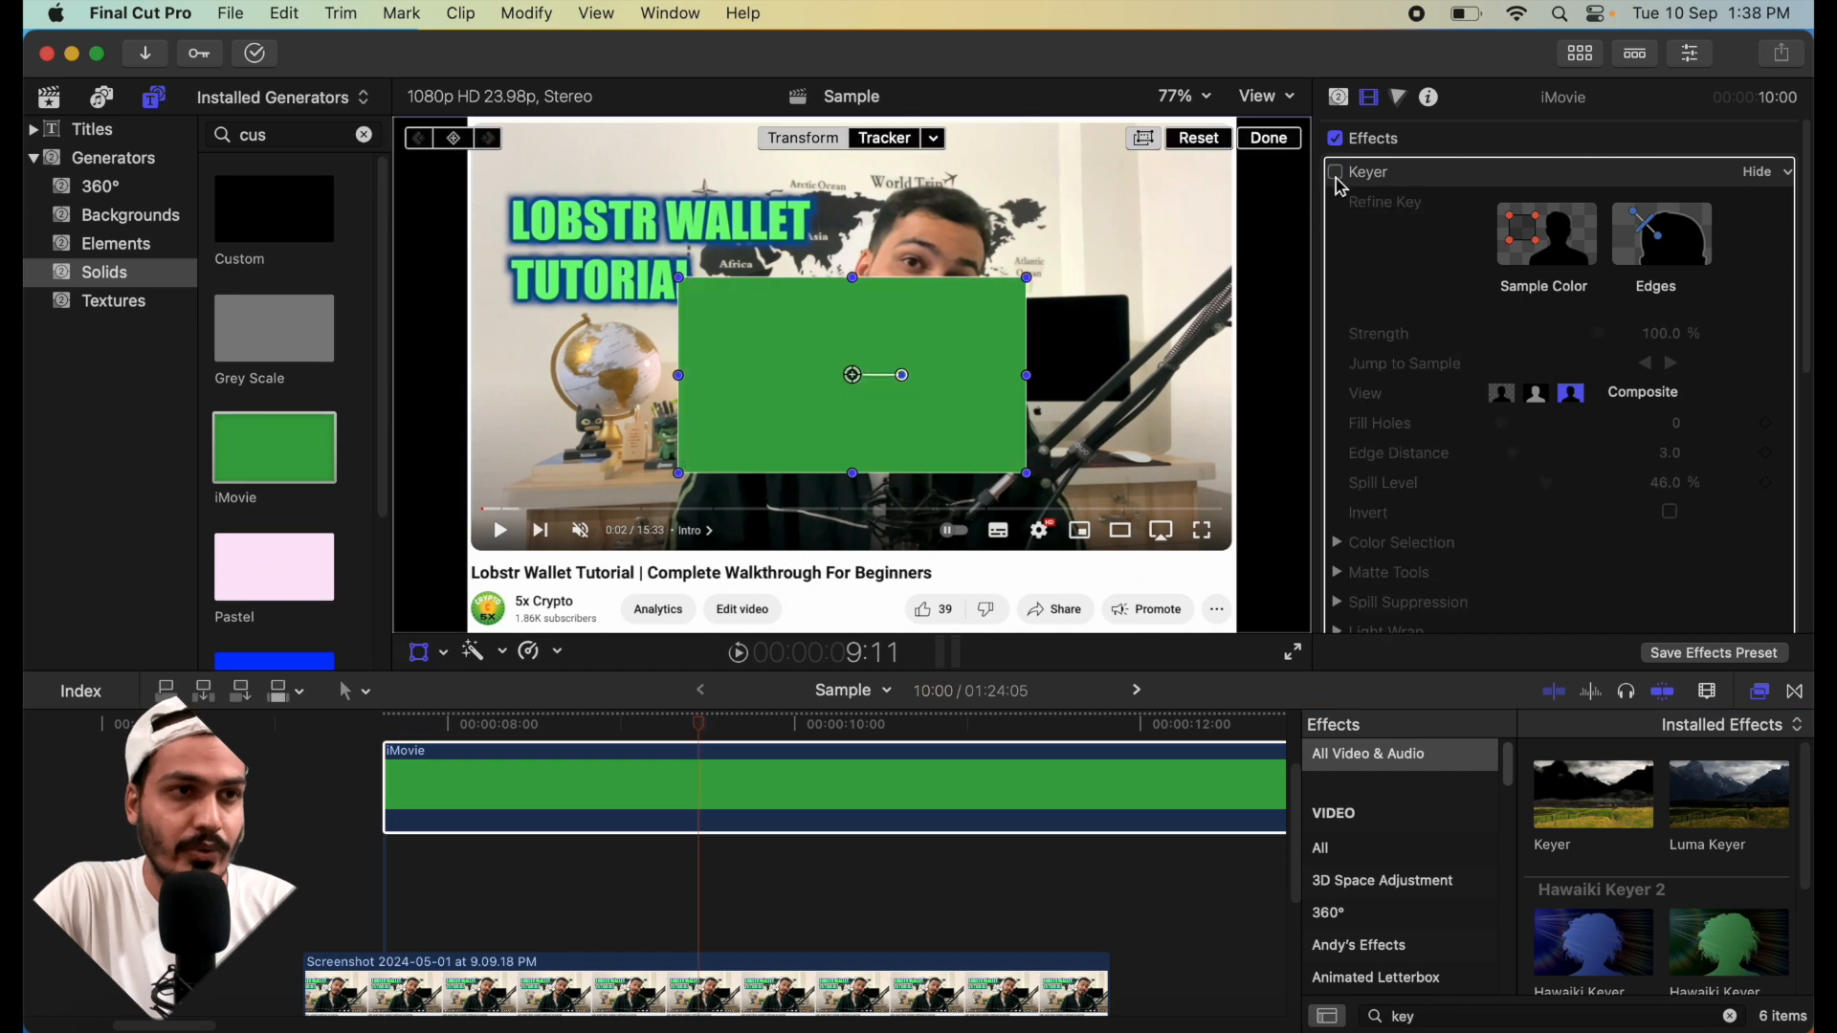
mouse_move(852, 381)
left_mouse_down()
mouse_move(957, 449)
mouse_move(864, 410)
left_mouse_up()
left_click_drag(1041, 507, 967, 450)
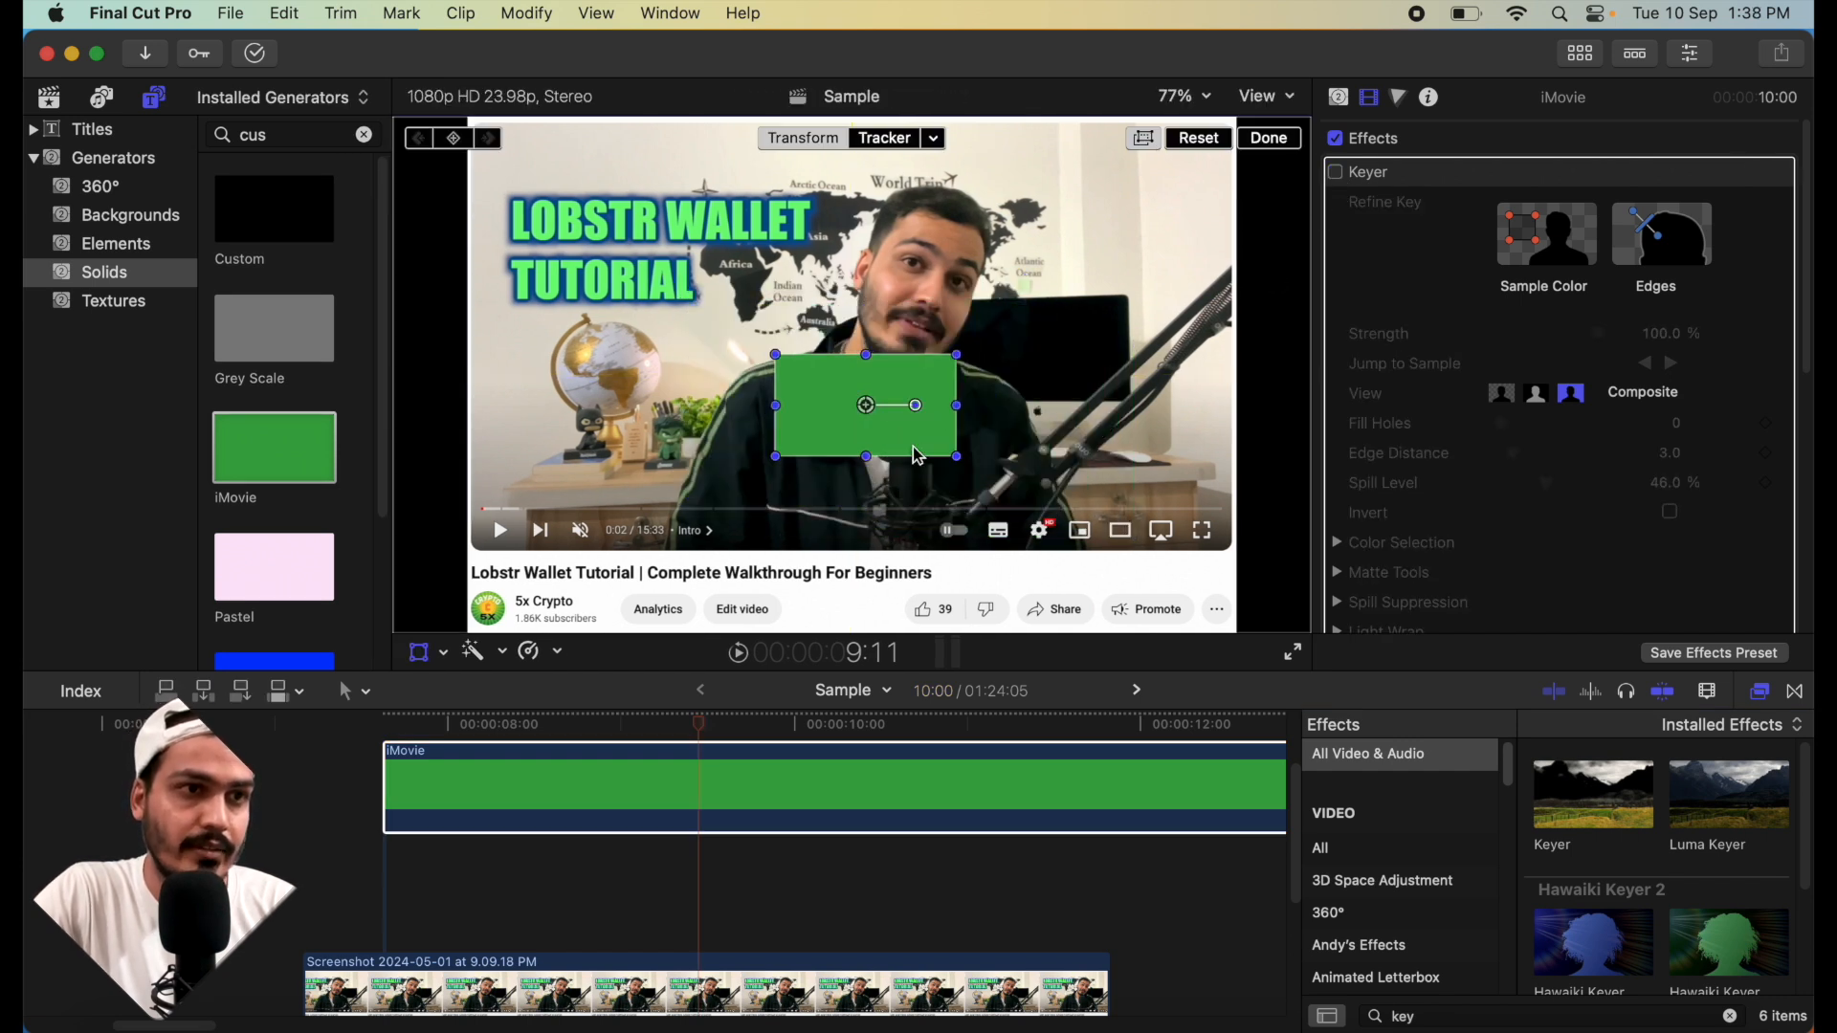
left_click_drag(874, 410, 1049, 392)
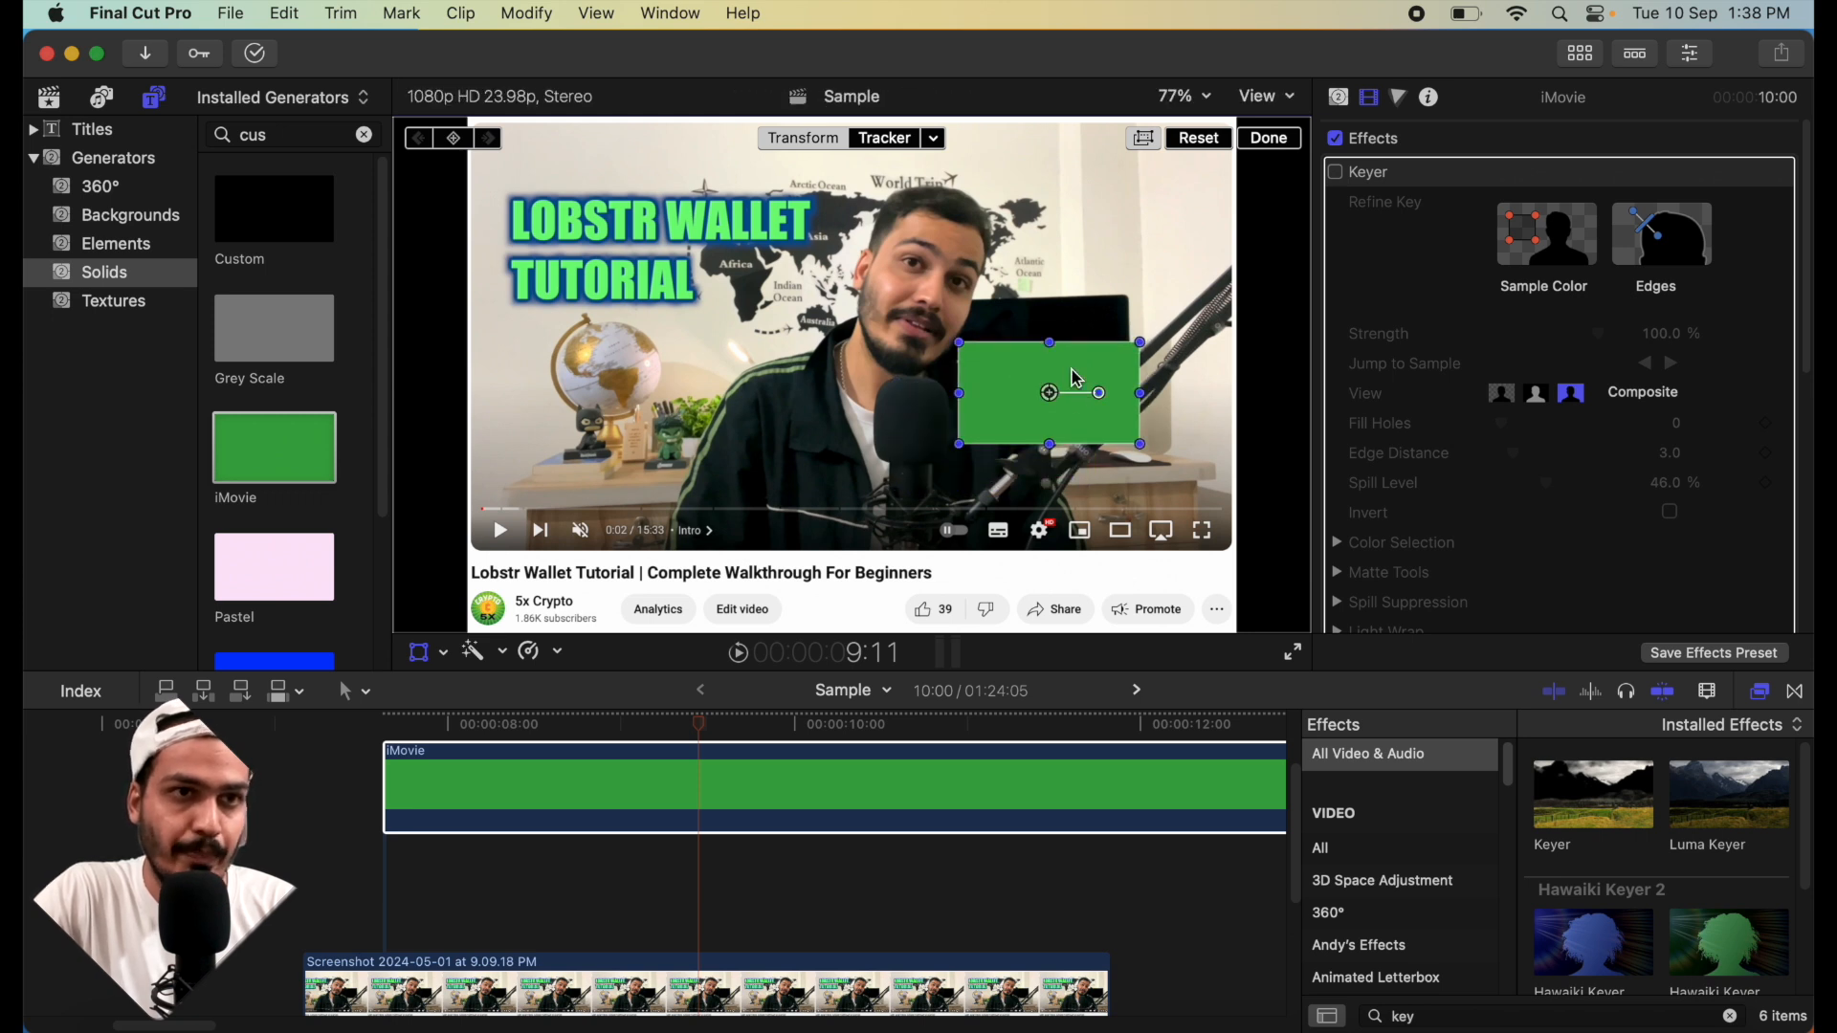
left_click(1337, 172)
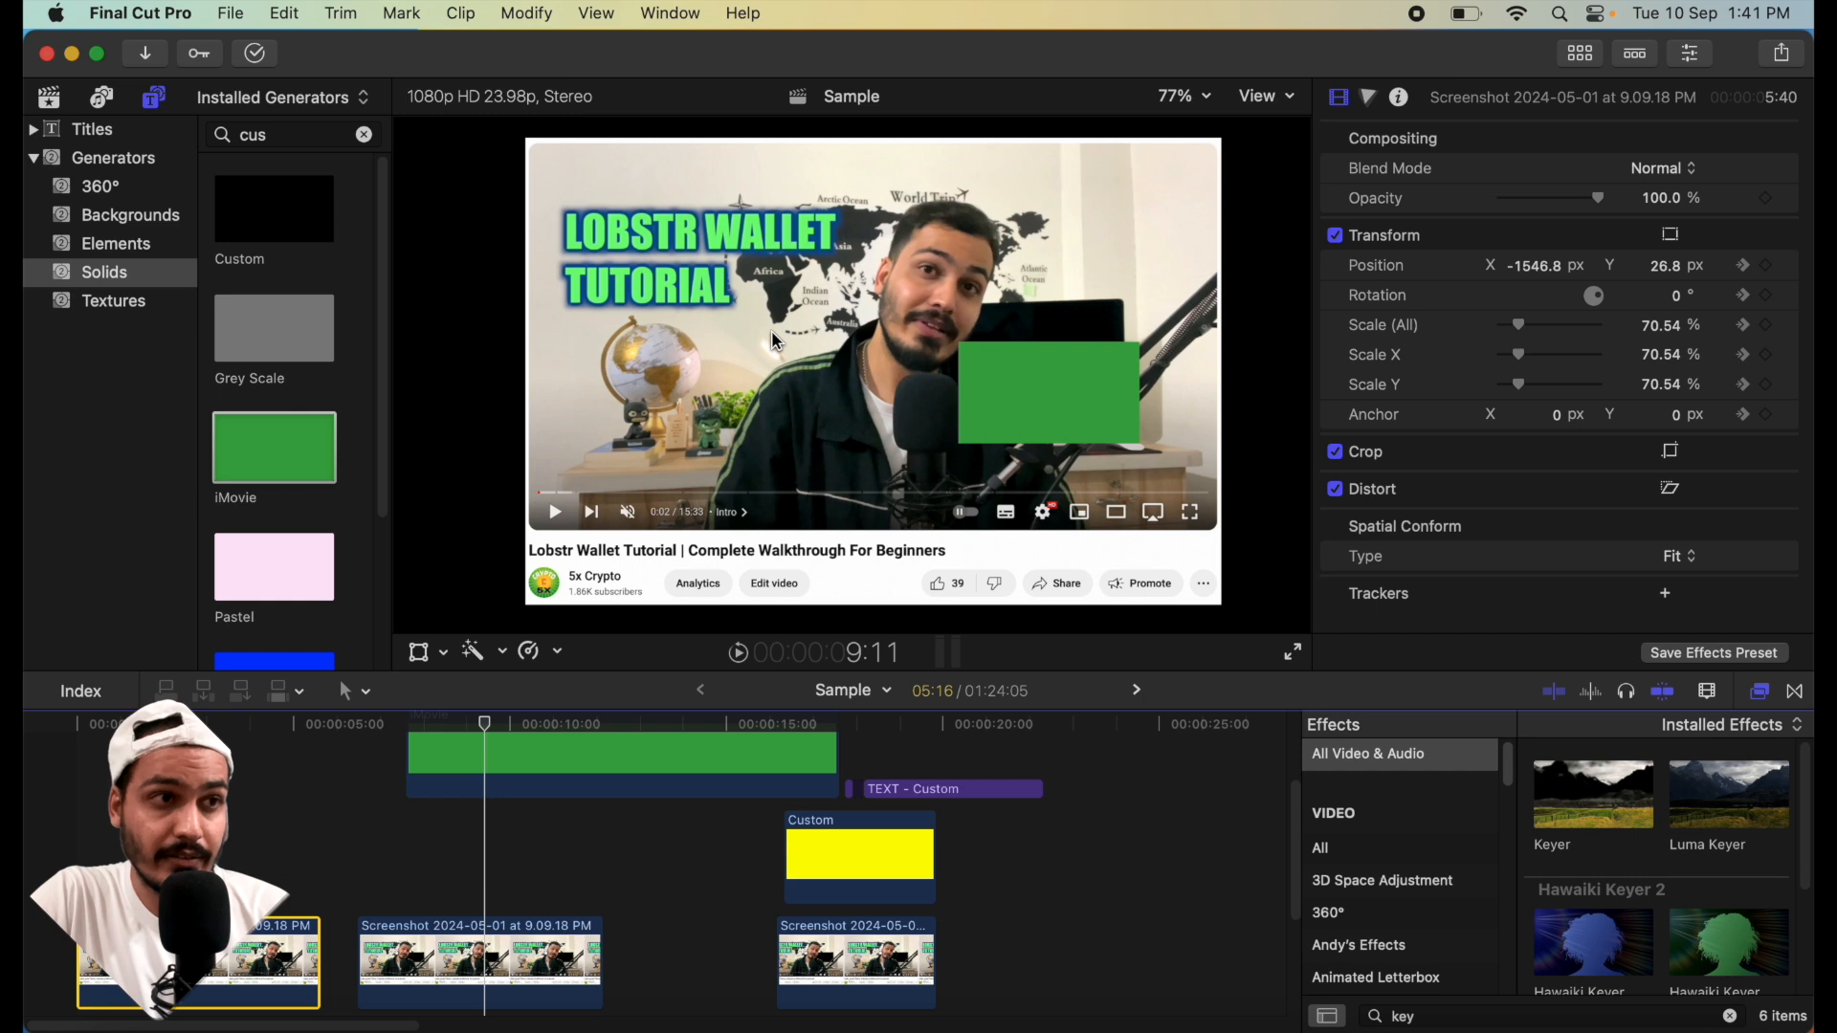
- Apply the Keyer effect to the screenshot clip under the green solid and sample the green title lettering as the key colour
left_click_drag(1610, 820, 494, 974)
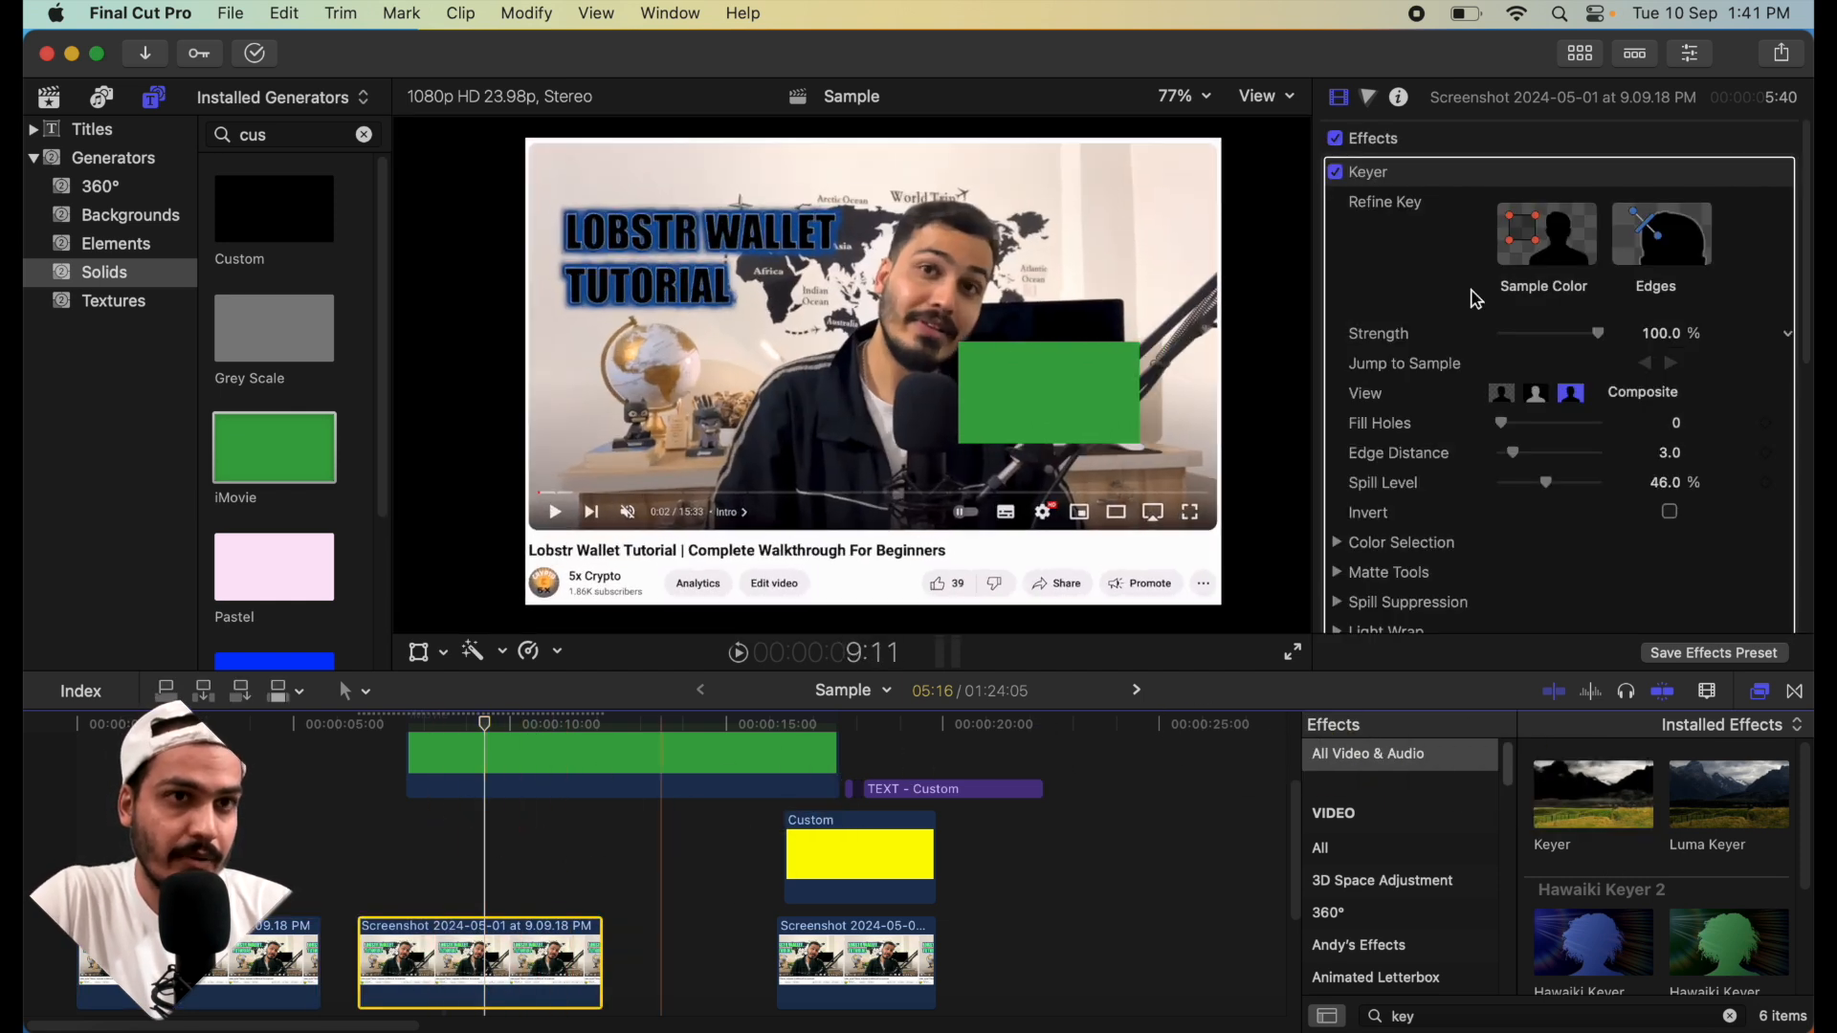
left_click(1559, 246)
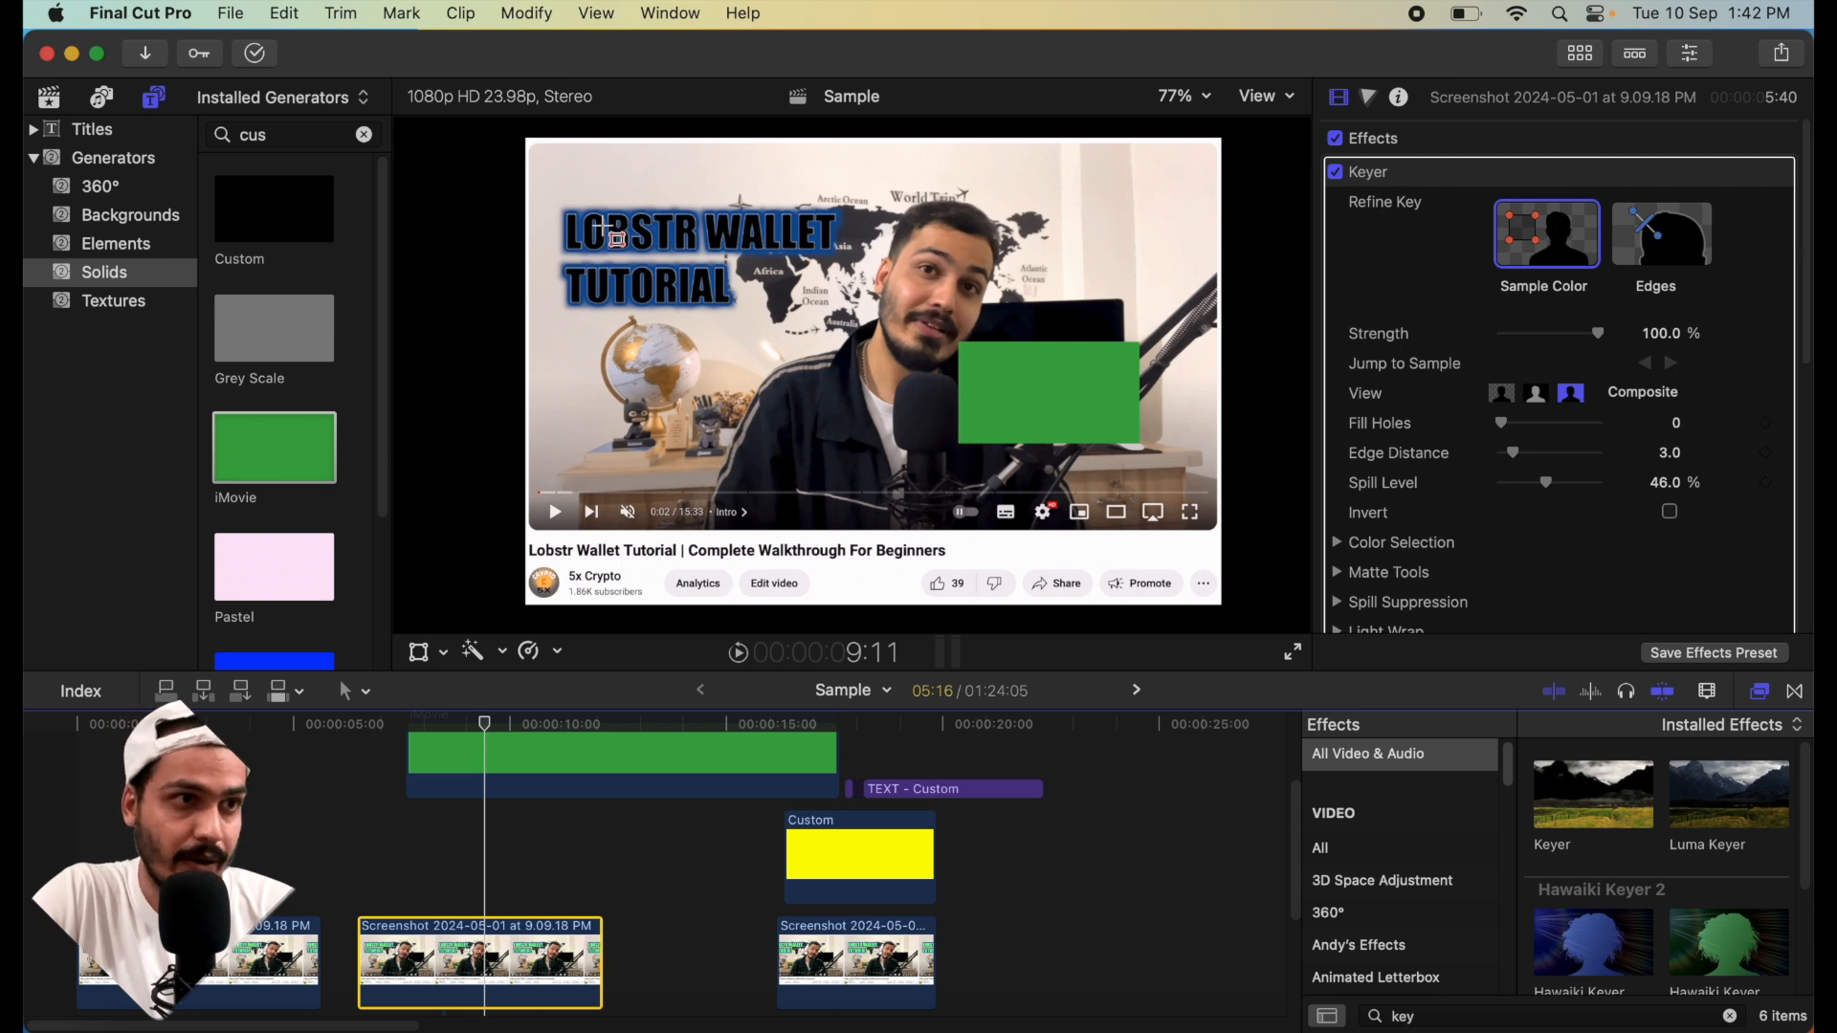
left_click(574, 233)
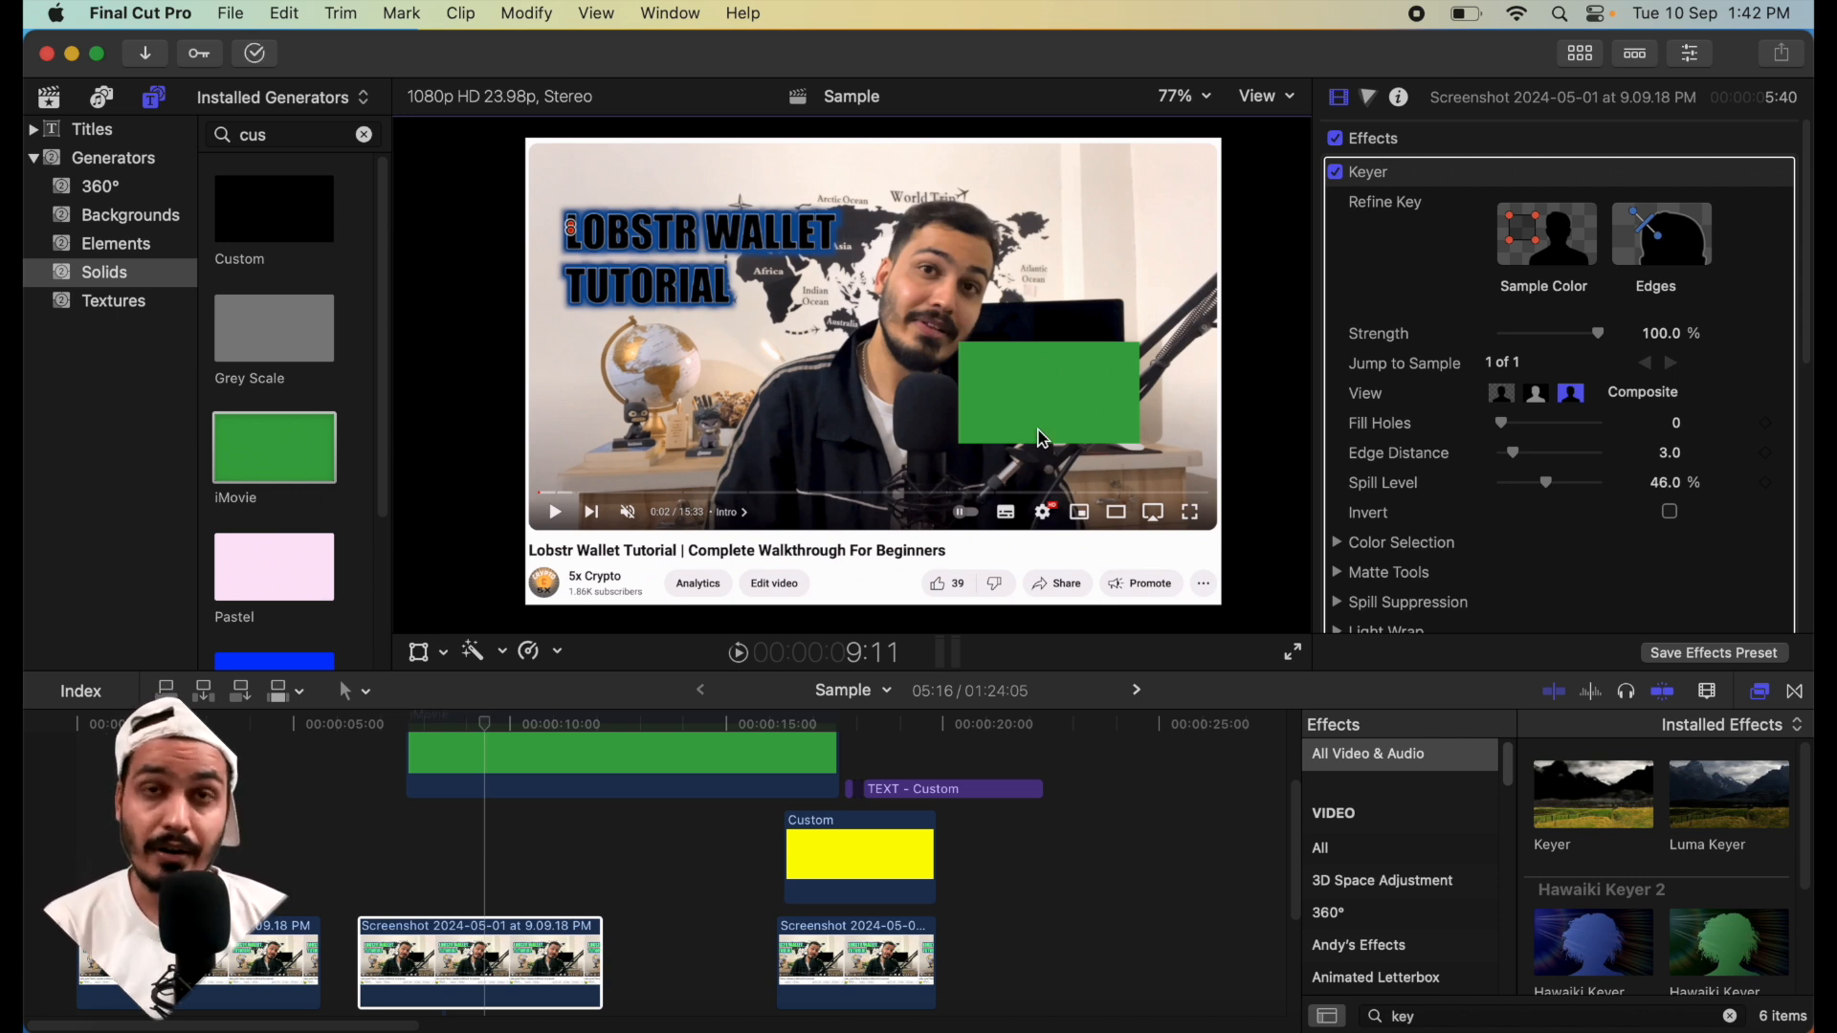
- Resample the screenshot clip's Keyer colour, trying the globe and extending the sample area across the wall beside it
left_click(1545, 234)
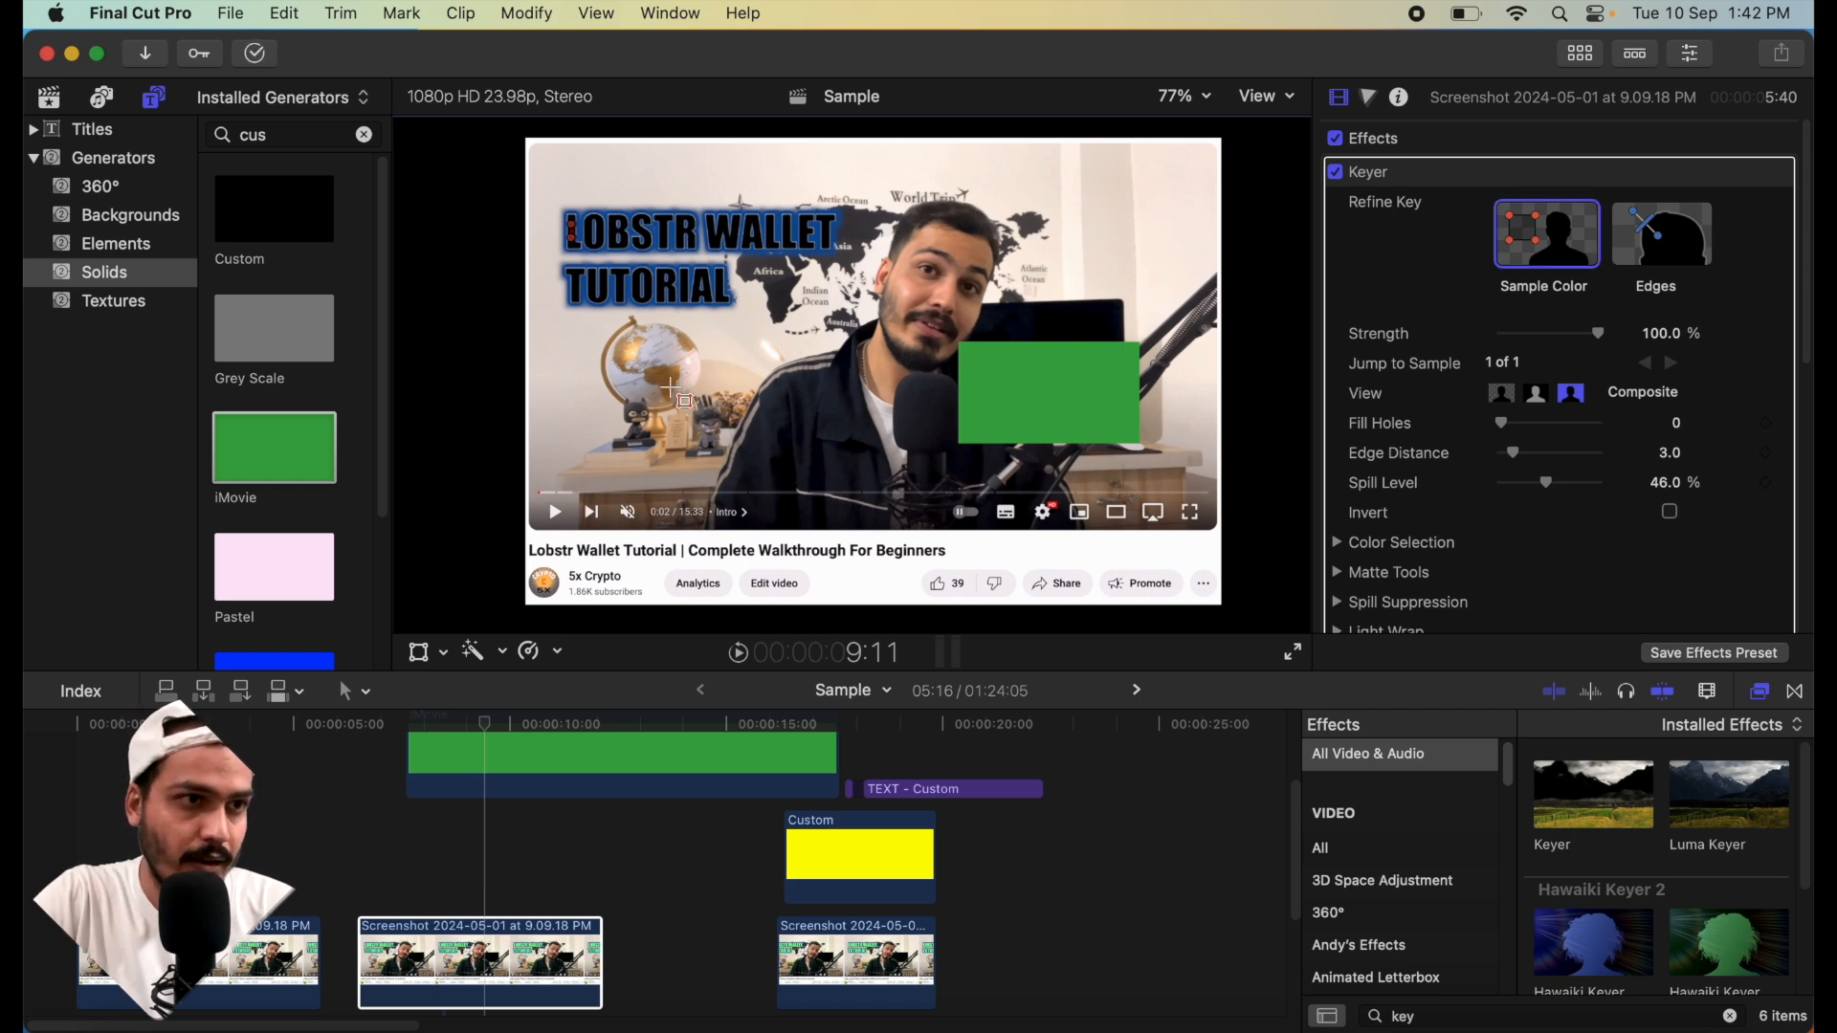
left_click(669, 379)
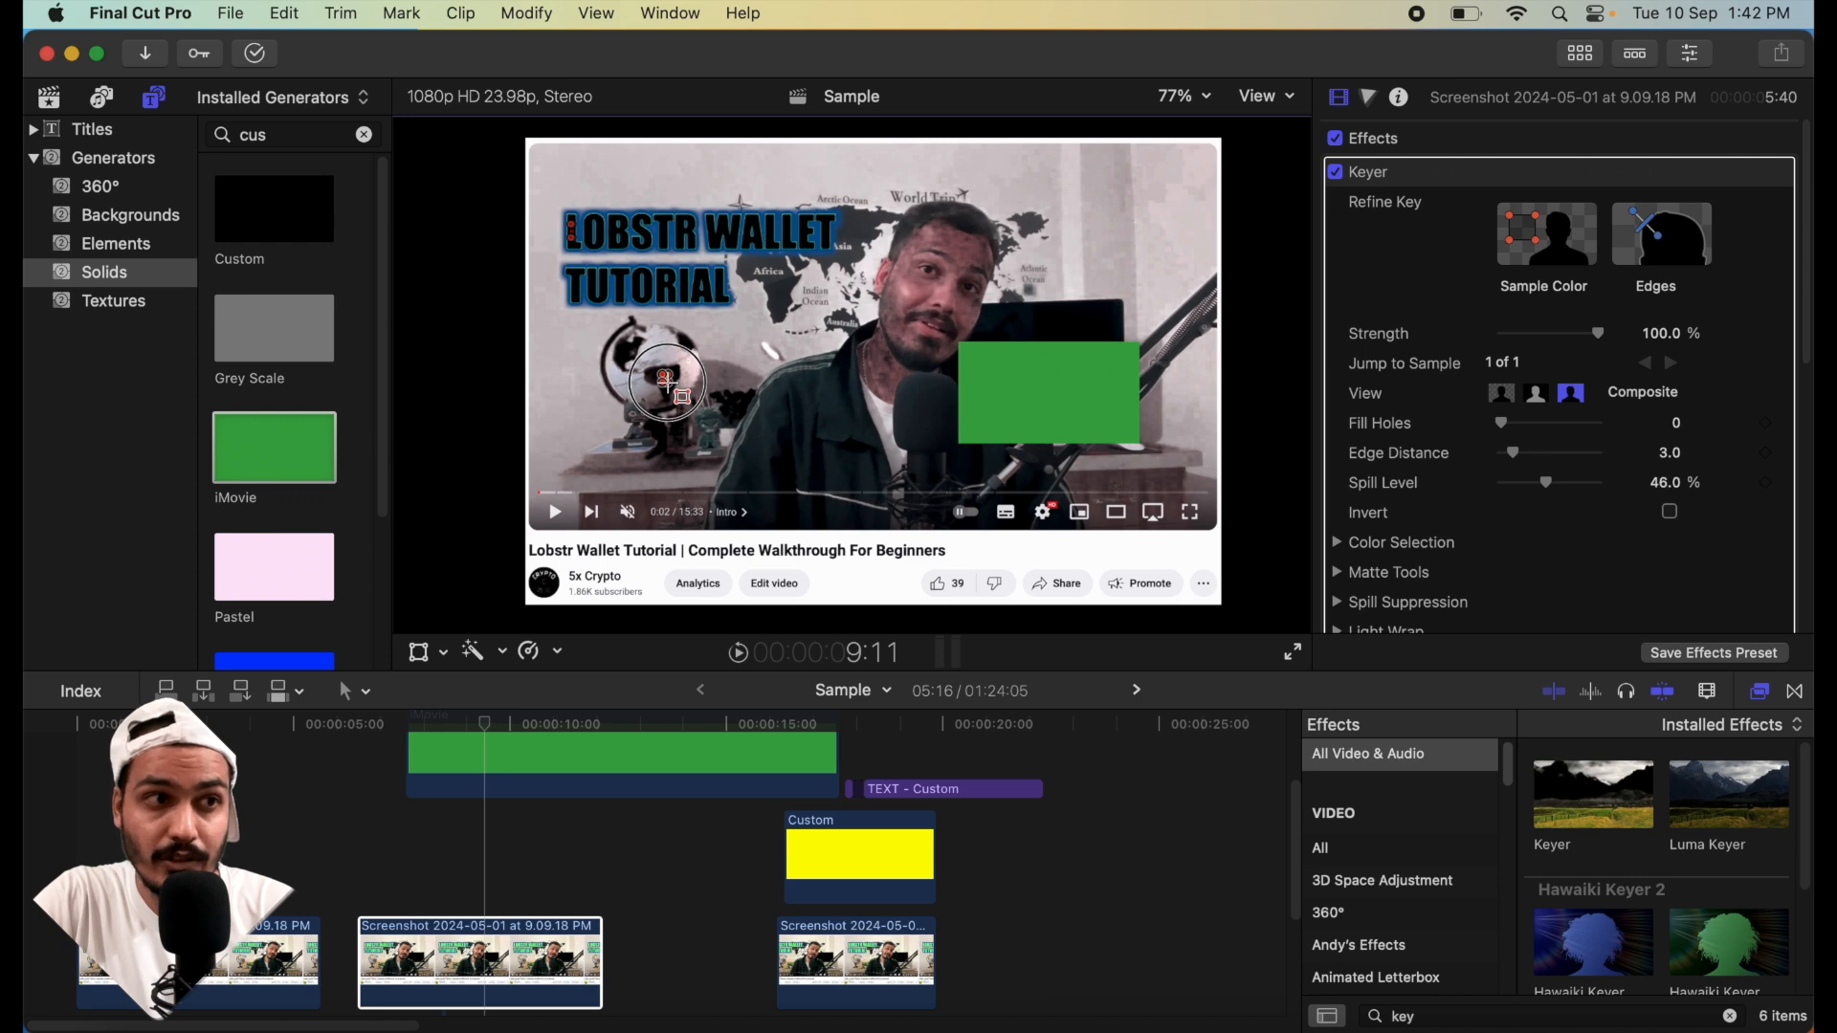
left_click_drag(664, 376, 733, 327)
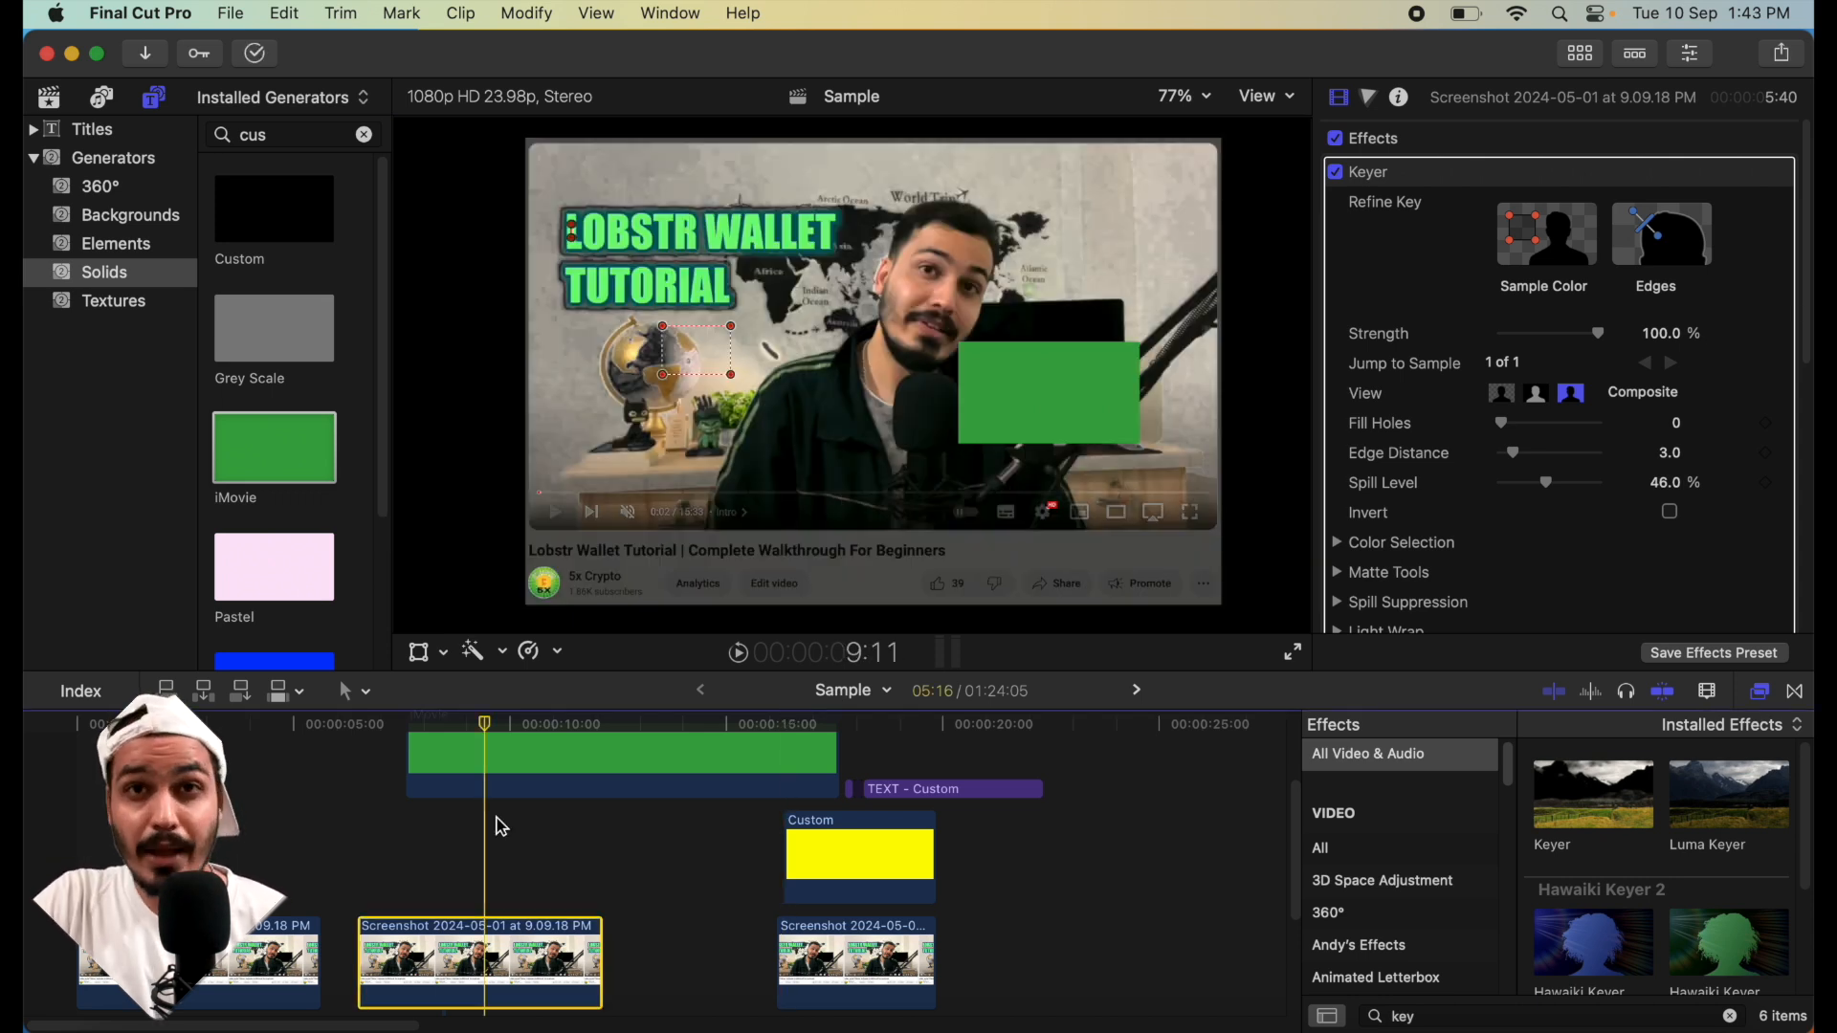
left_click(490, 830)
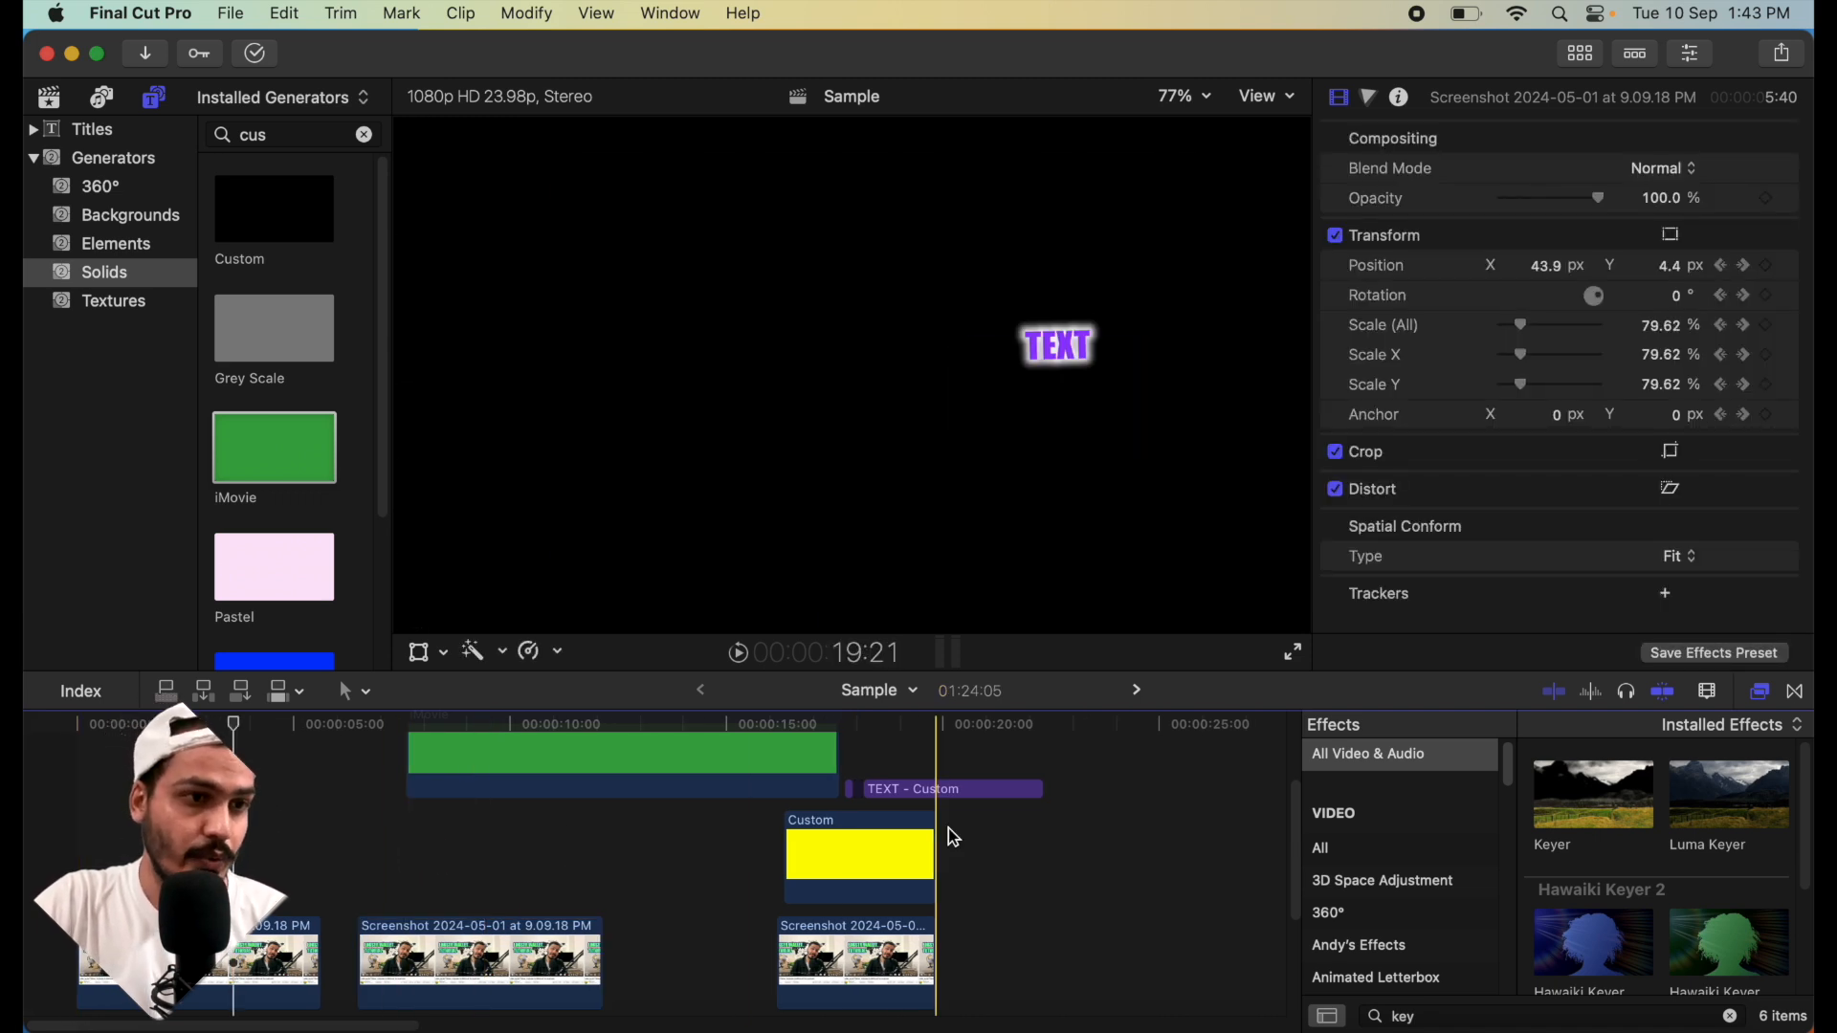
- Move the TEXT Basic Title to the timeline's start beneath the first screenshot clip and shift its lettering partly behind the image's left edge
scroll(915, 782, "up", 3)
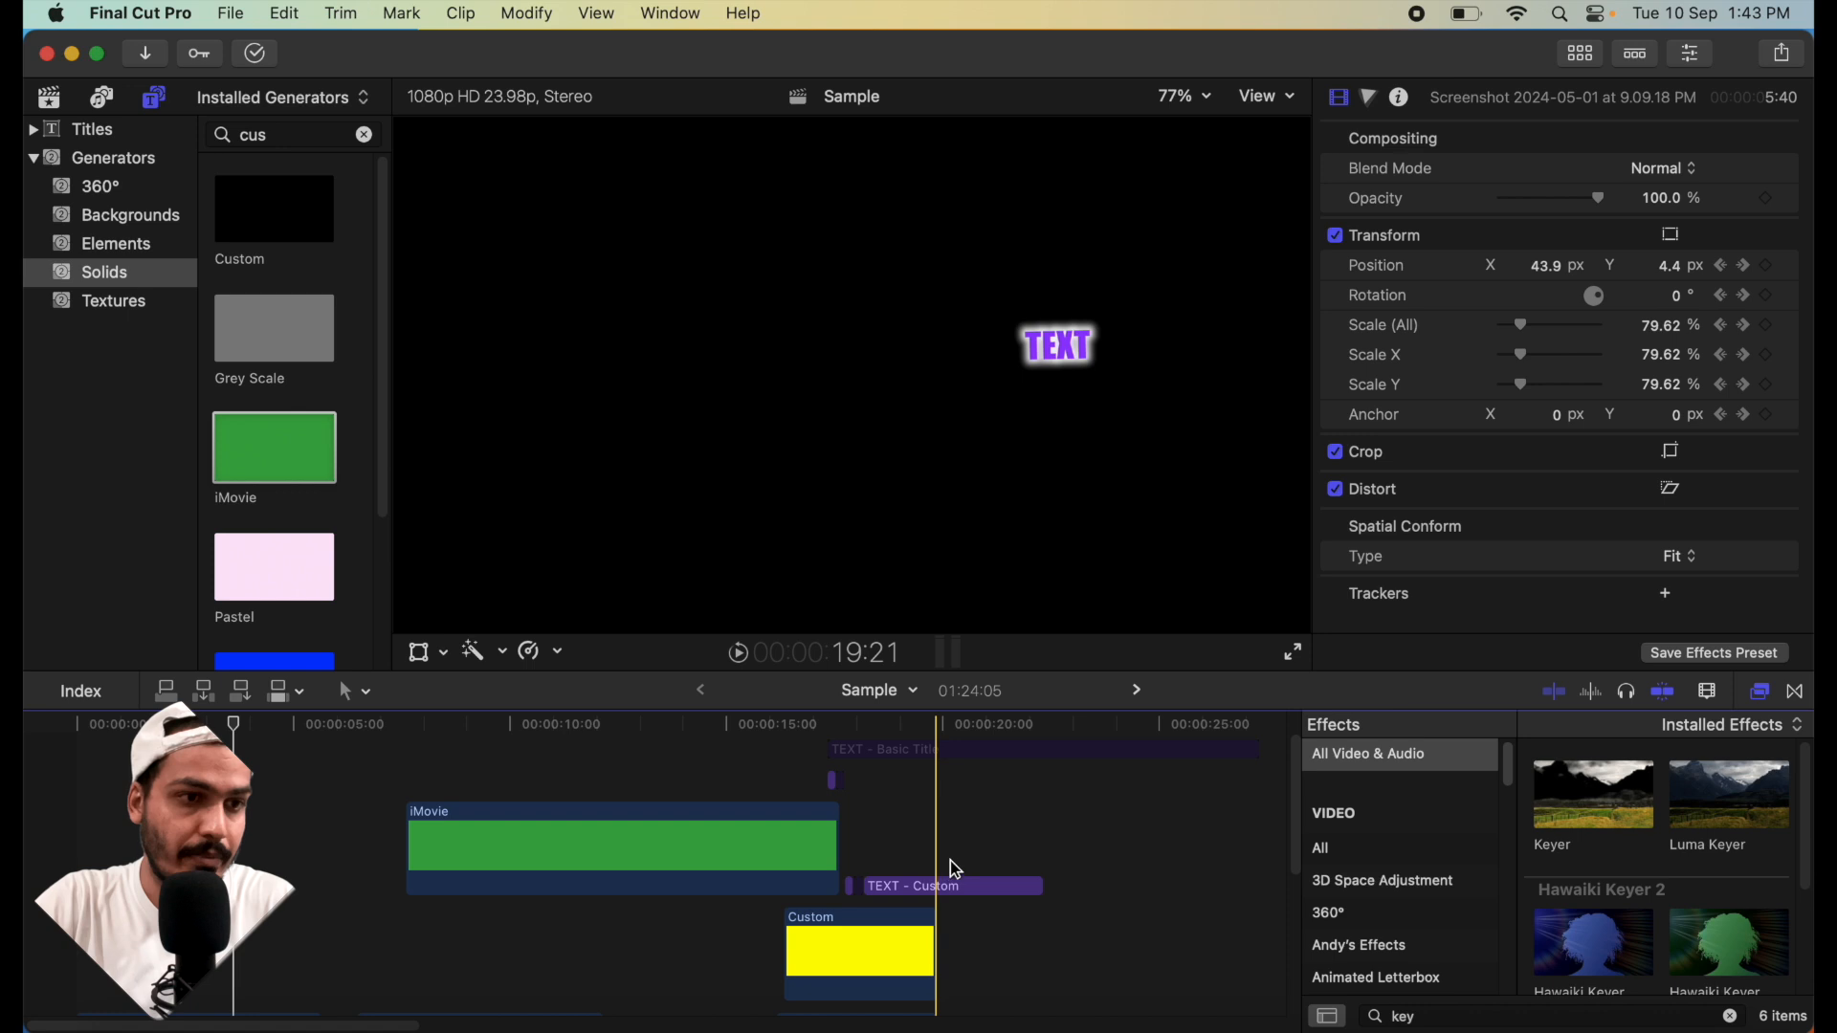
left_click_drag(917, 747, 167, 977)
scroll(187, 976, "down", 6)
scroll(191, 976, "up", 3)
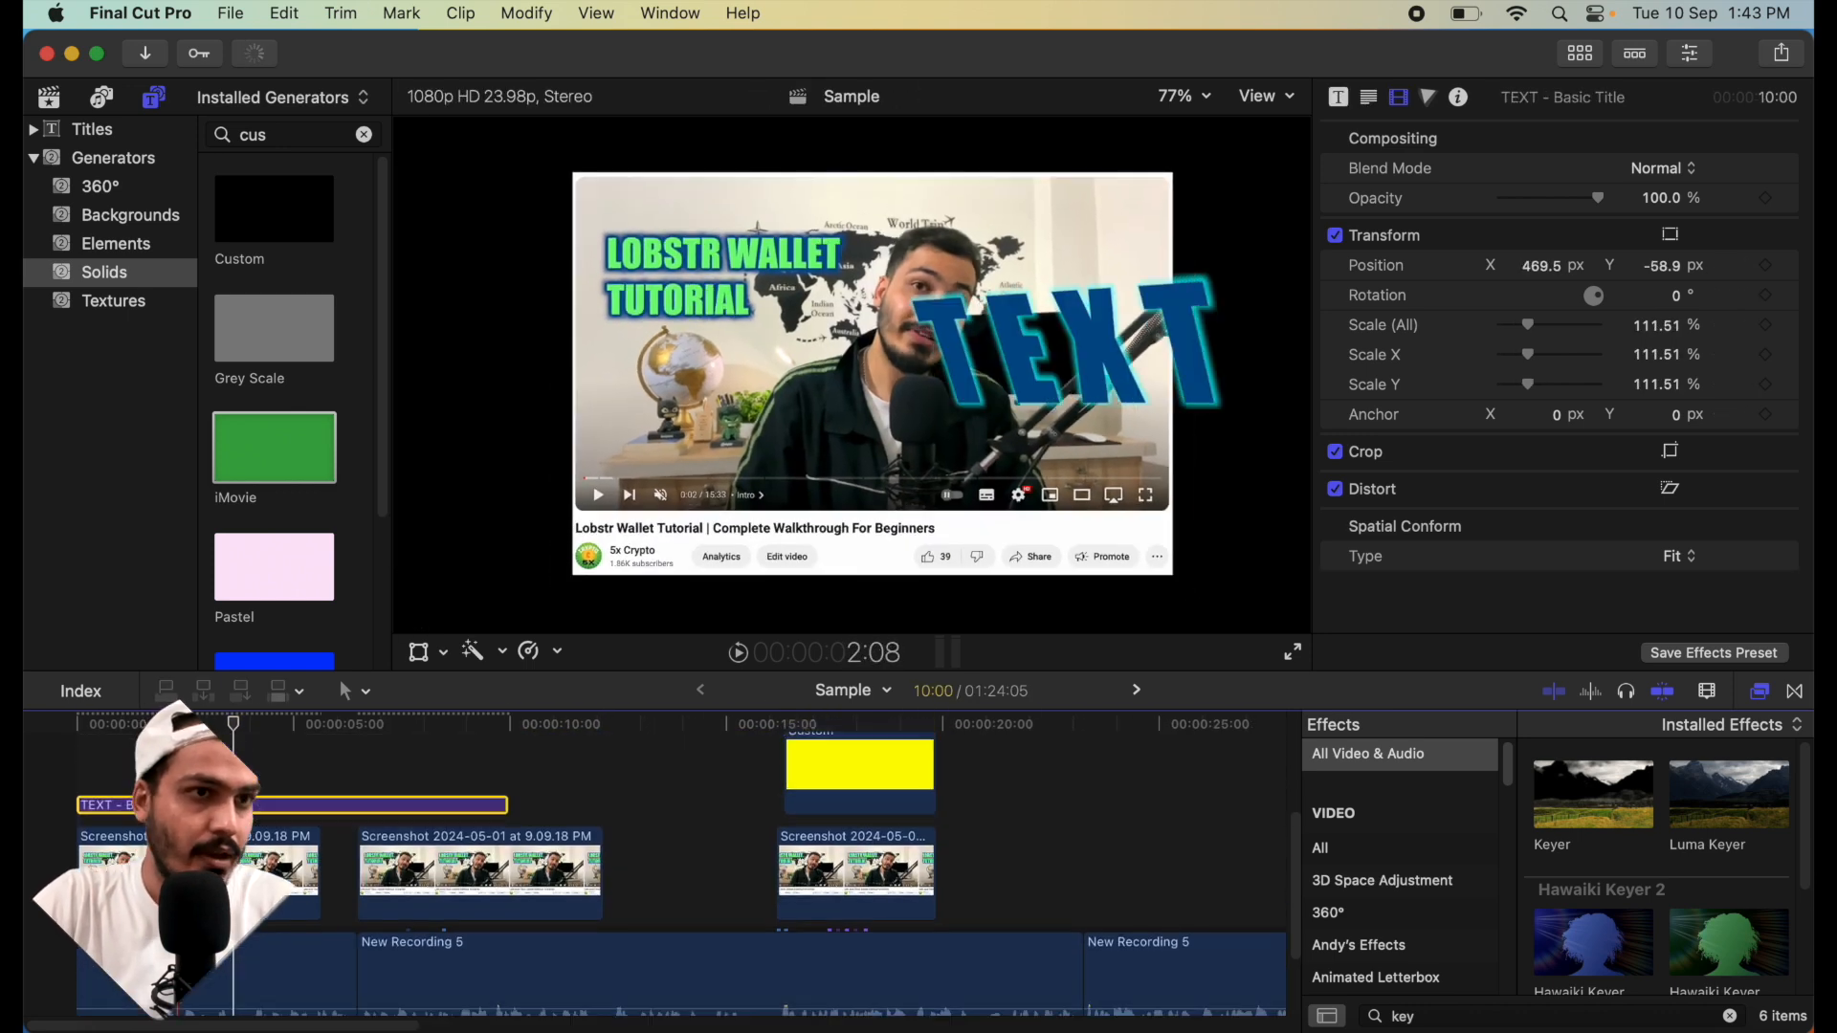
left_click(197, 856)
left_click_drag(197, 881, 197, 987)
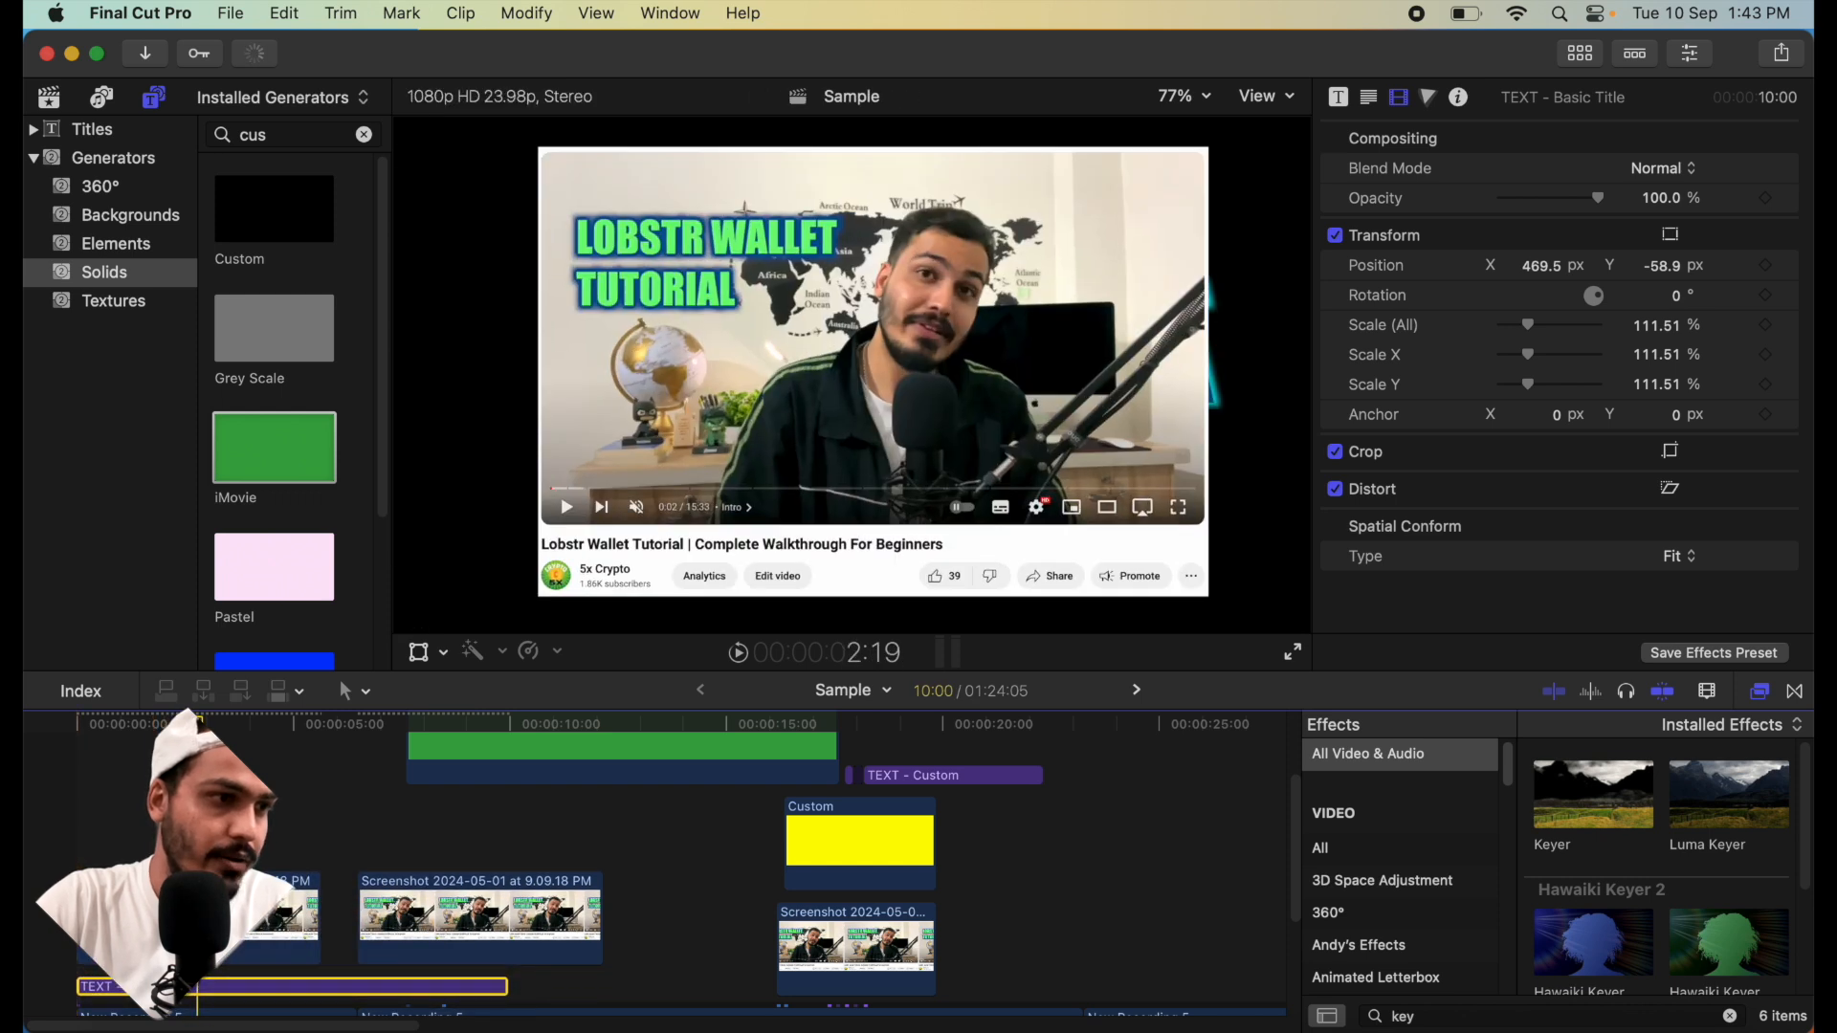
left_click(197, 930)
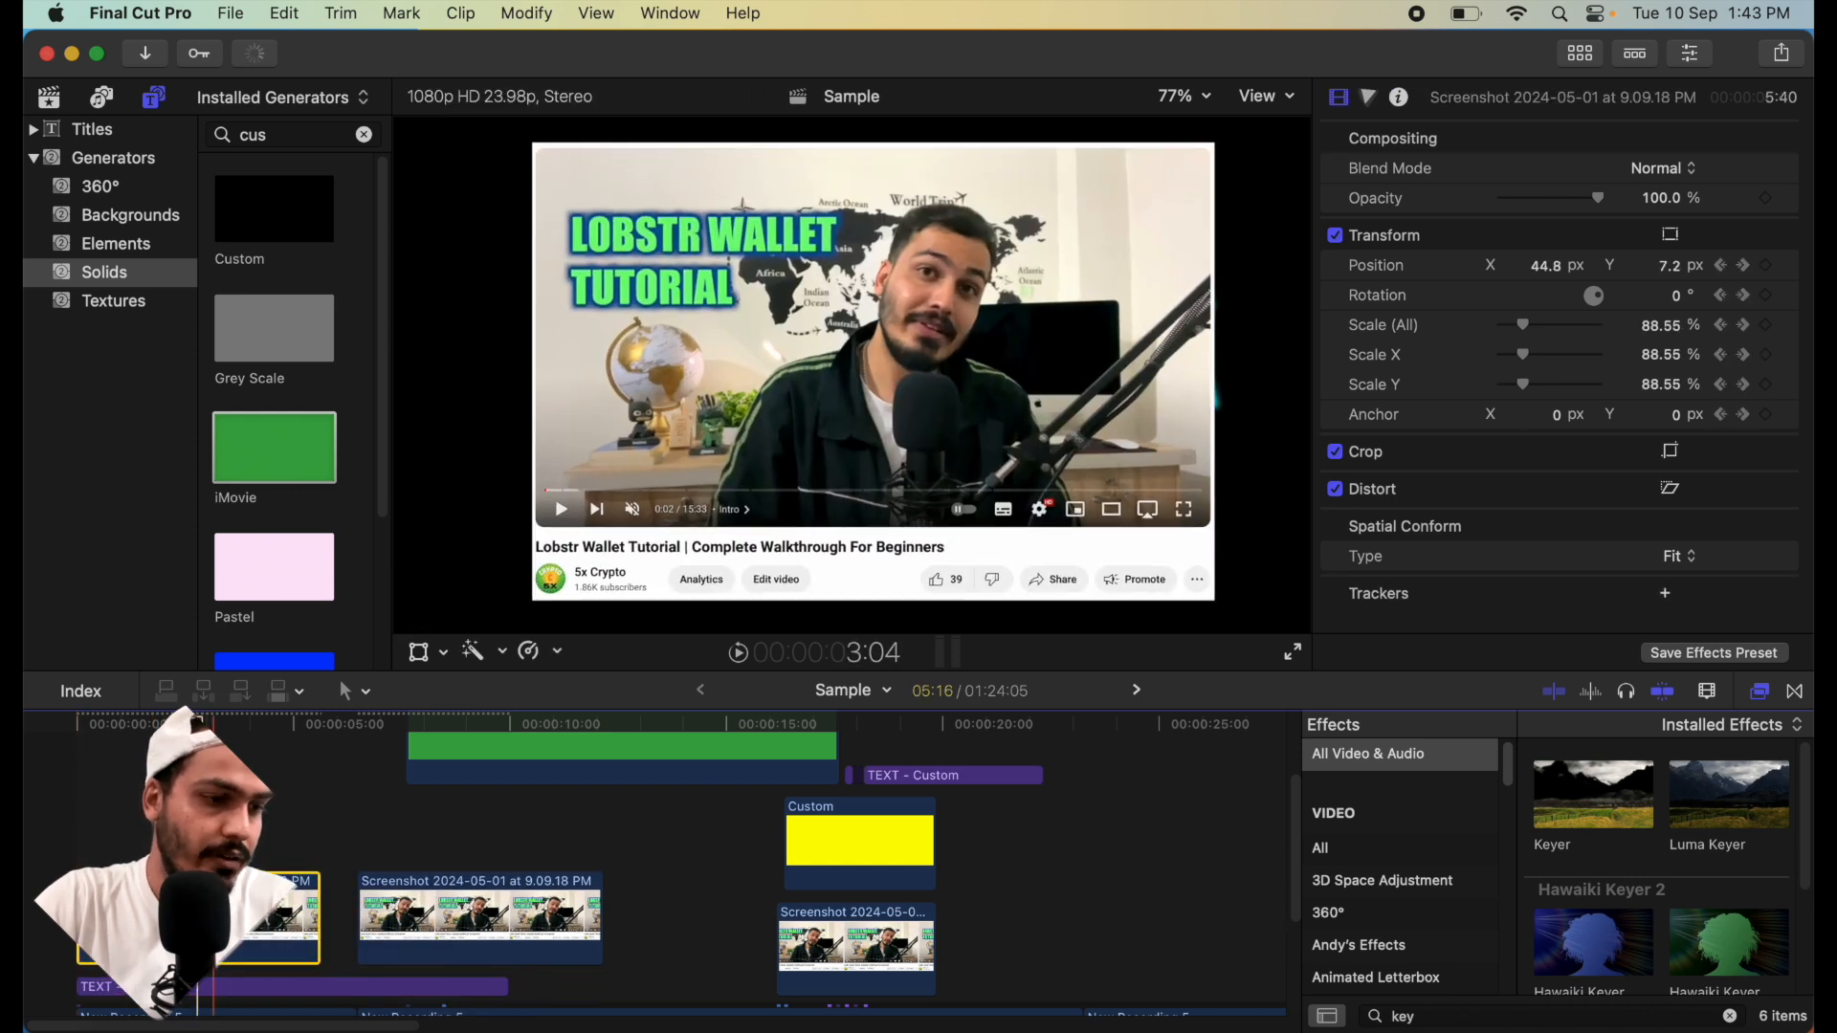
left_click(419, 651)
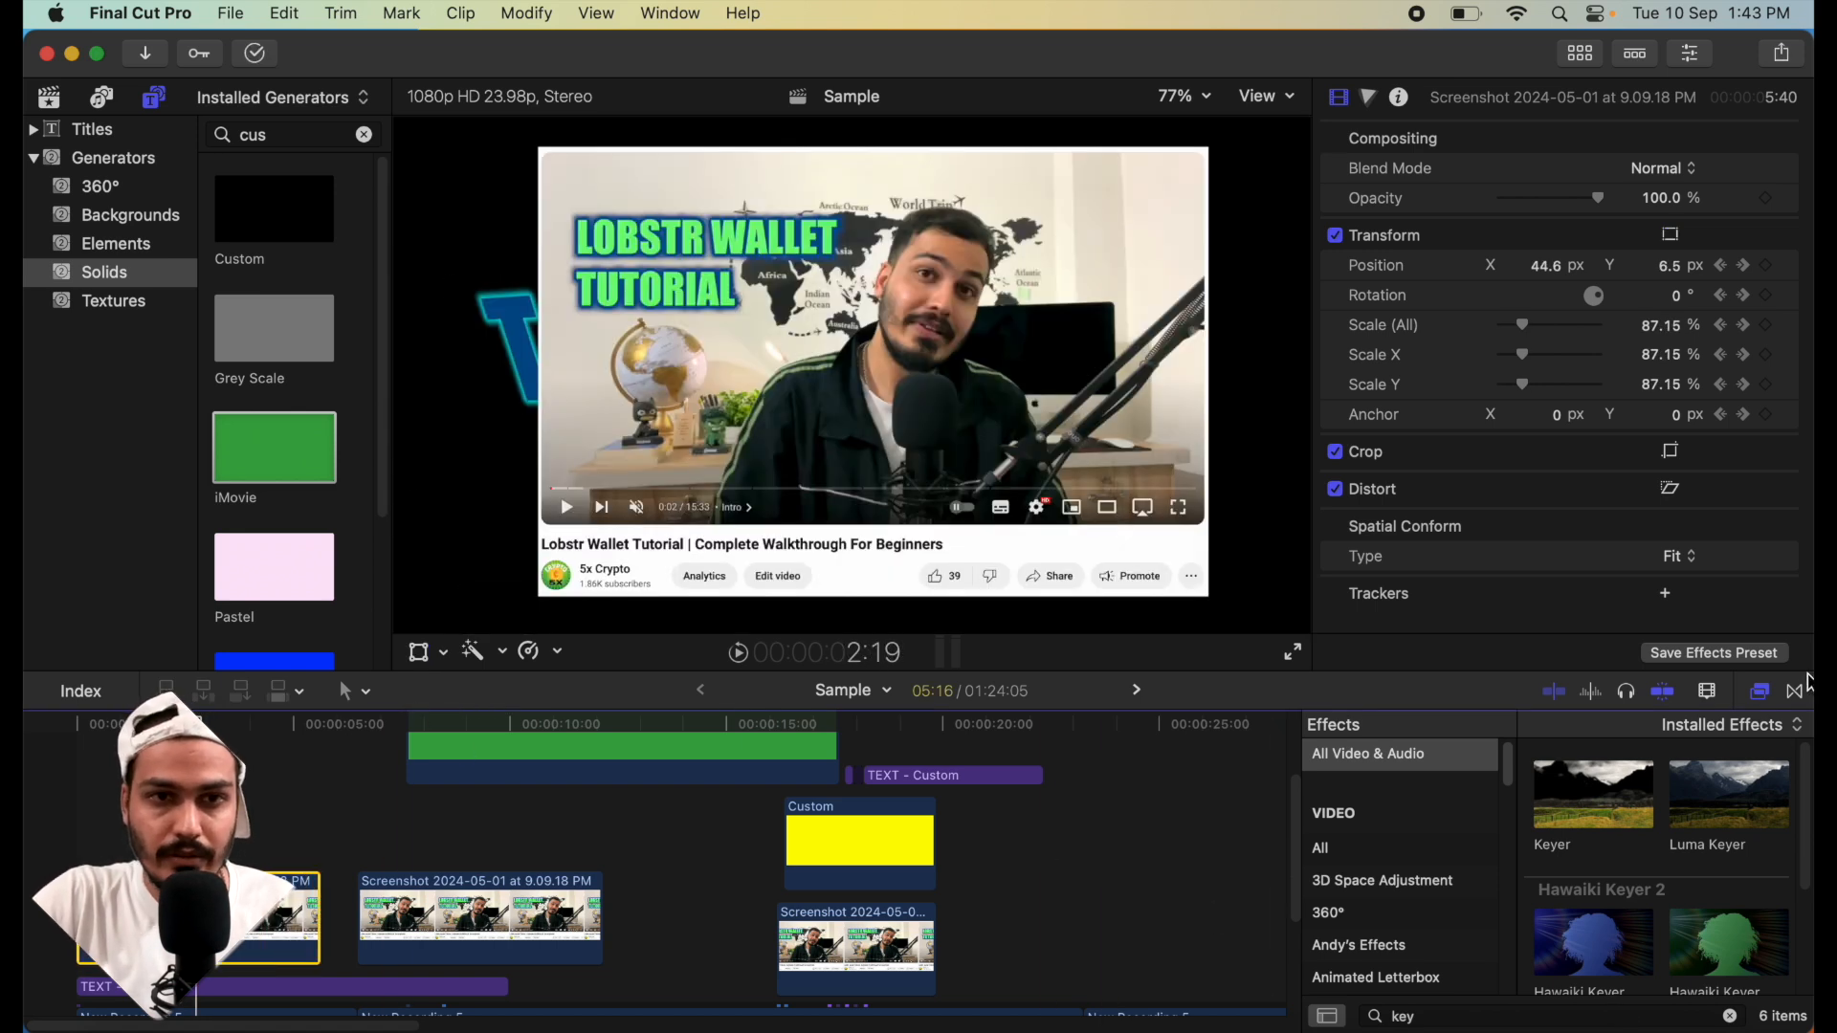
- Search the effects for "draw" and apply the Draw Mask effect to the first screenshot clip
left_click(1386, 1018)
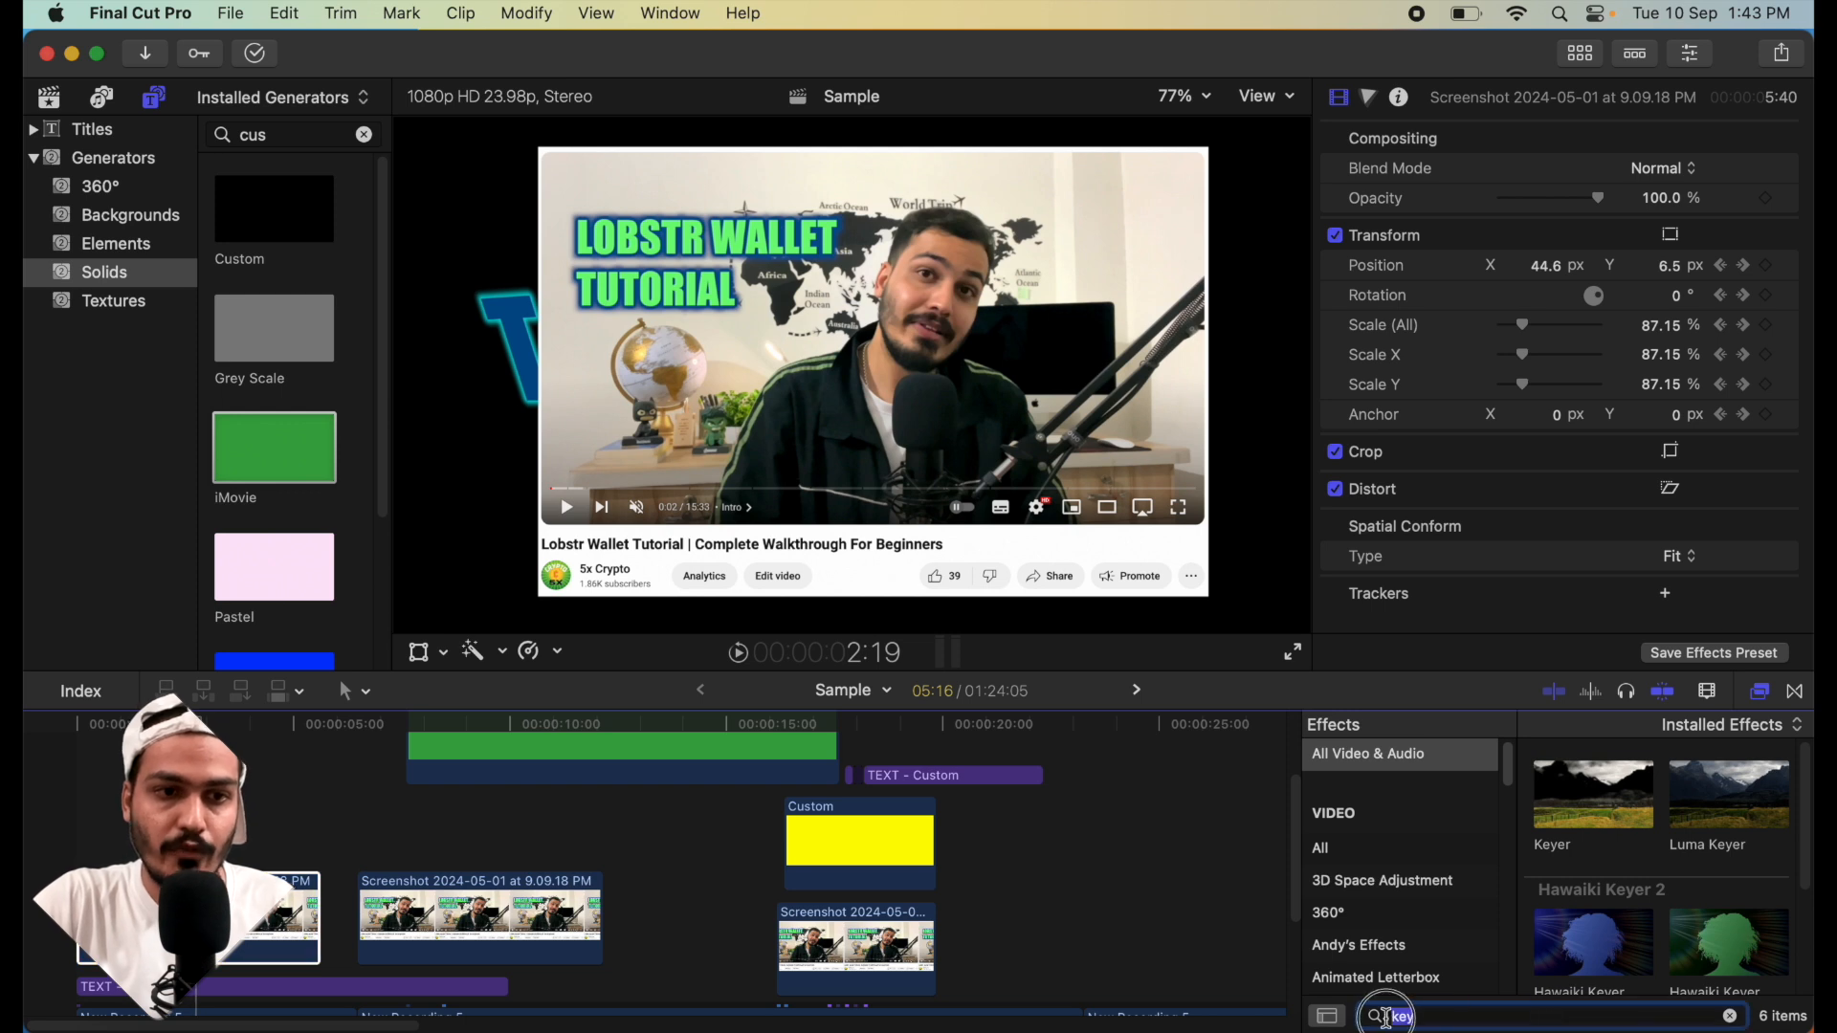
type("draw")
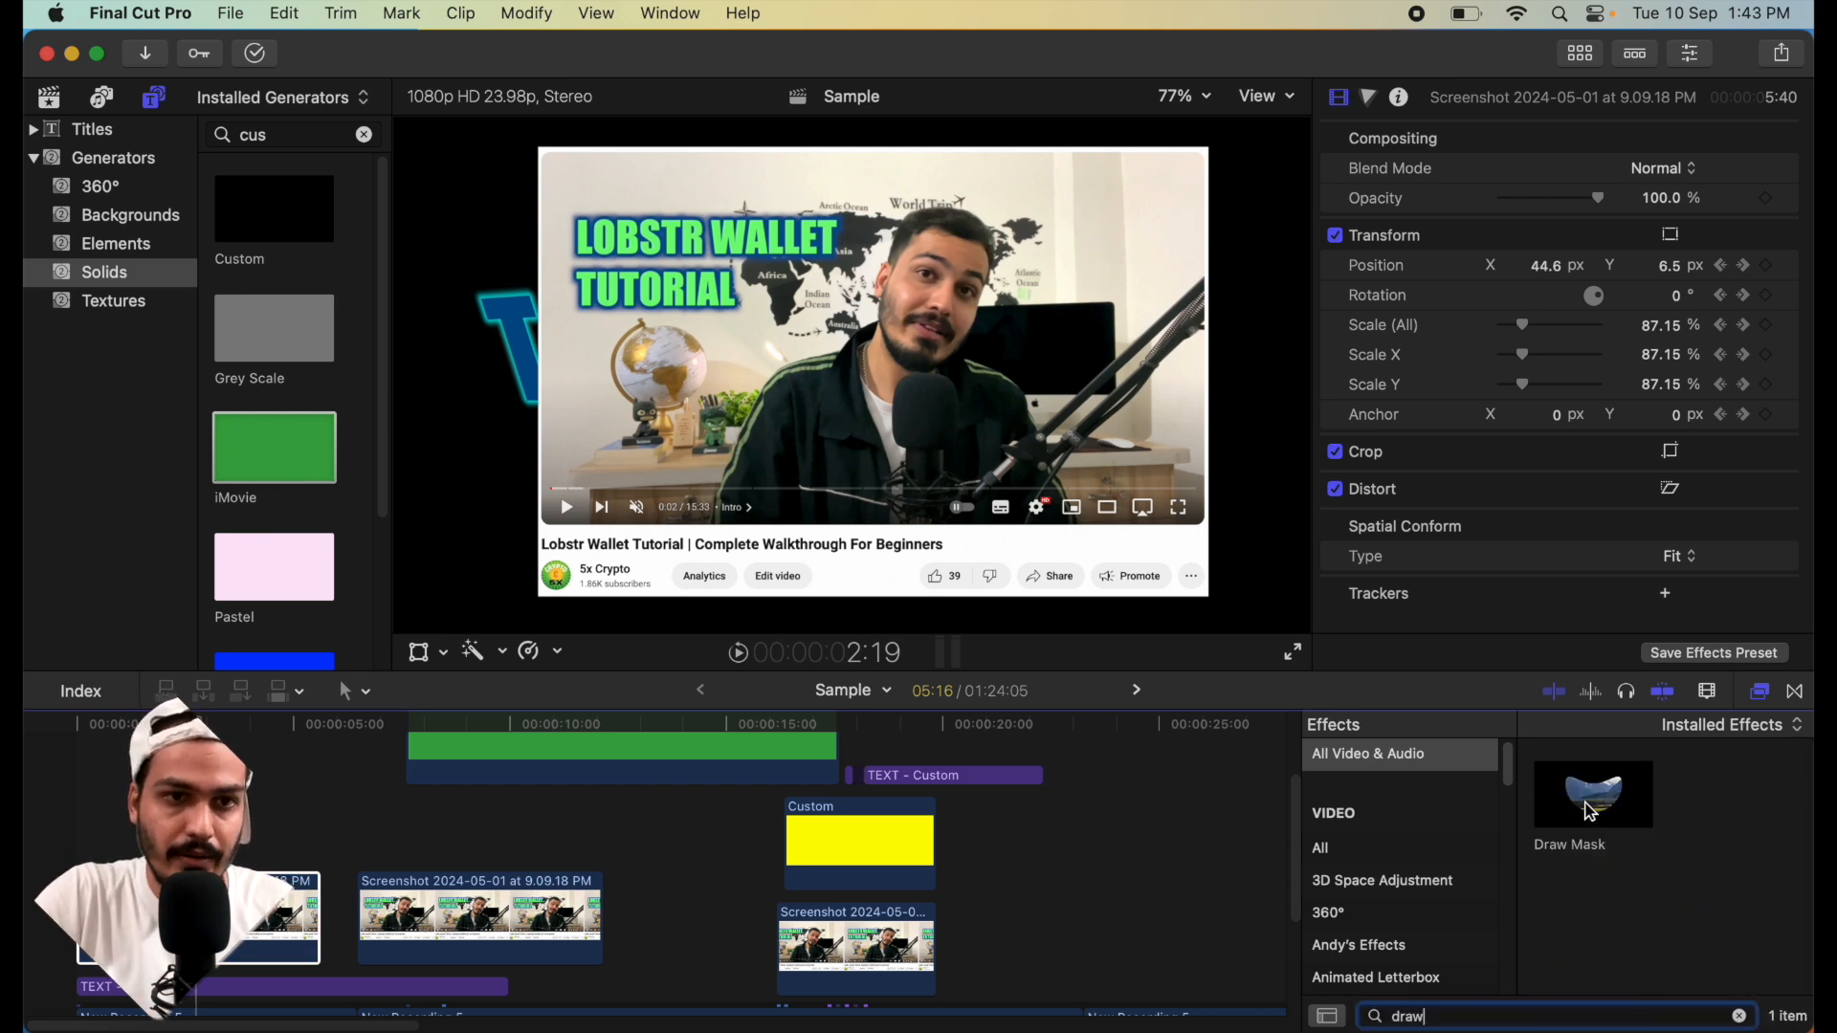
mouse_move(1590, 811)
left_mouse_down()
mouse_move(1339, 675)
mouse_move(602, 651)
mouse_move(251, 854)
left_mouse_up()
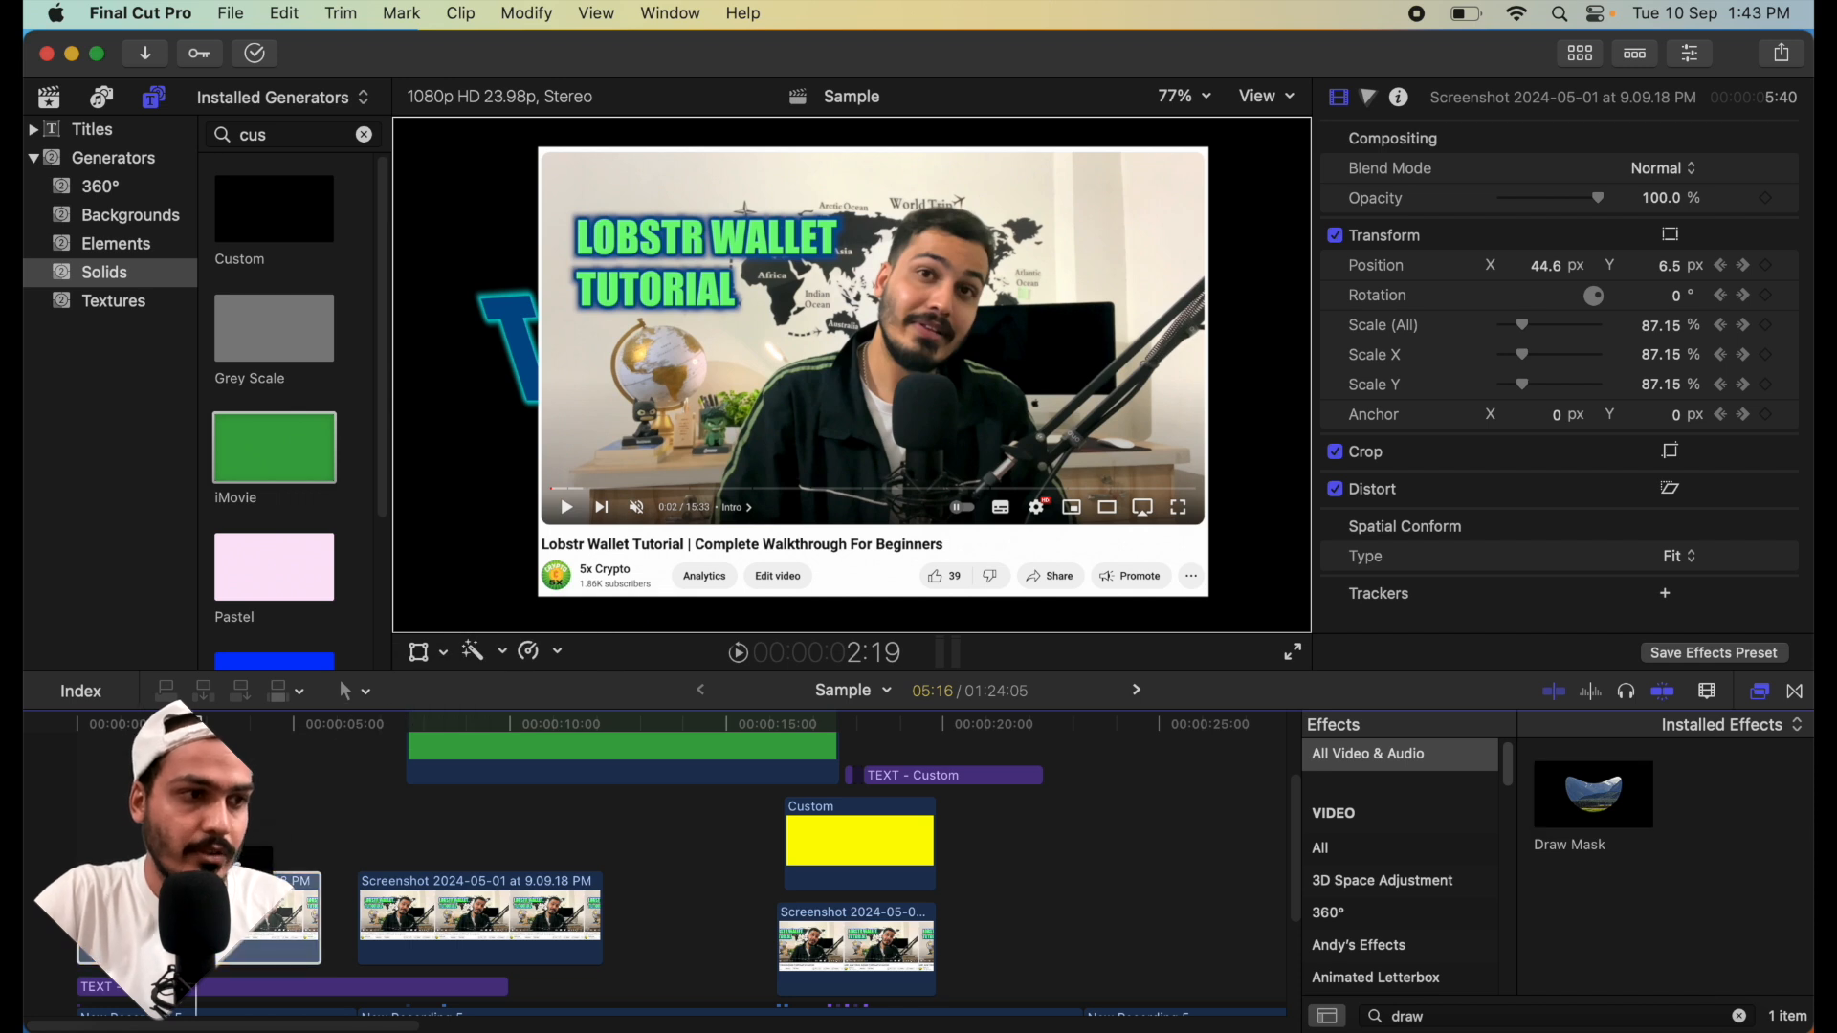
left_click_drag(250, 854, 251, 855)
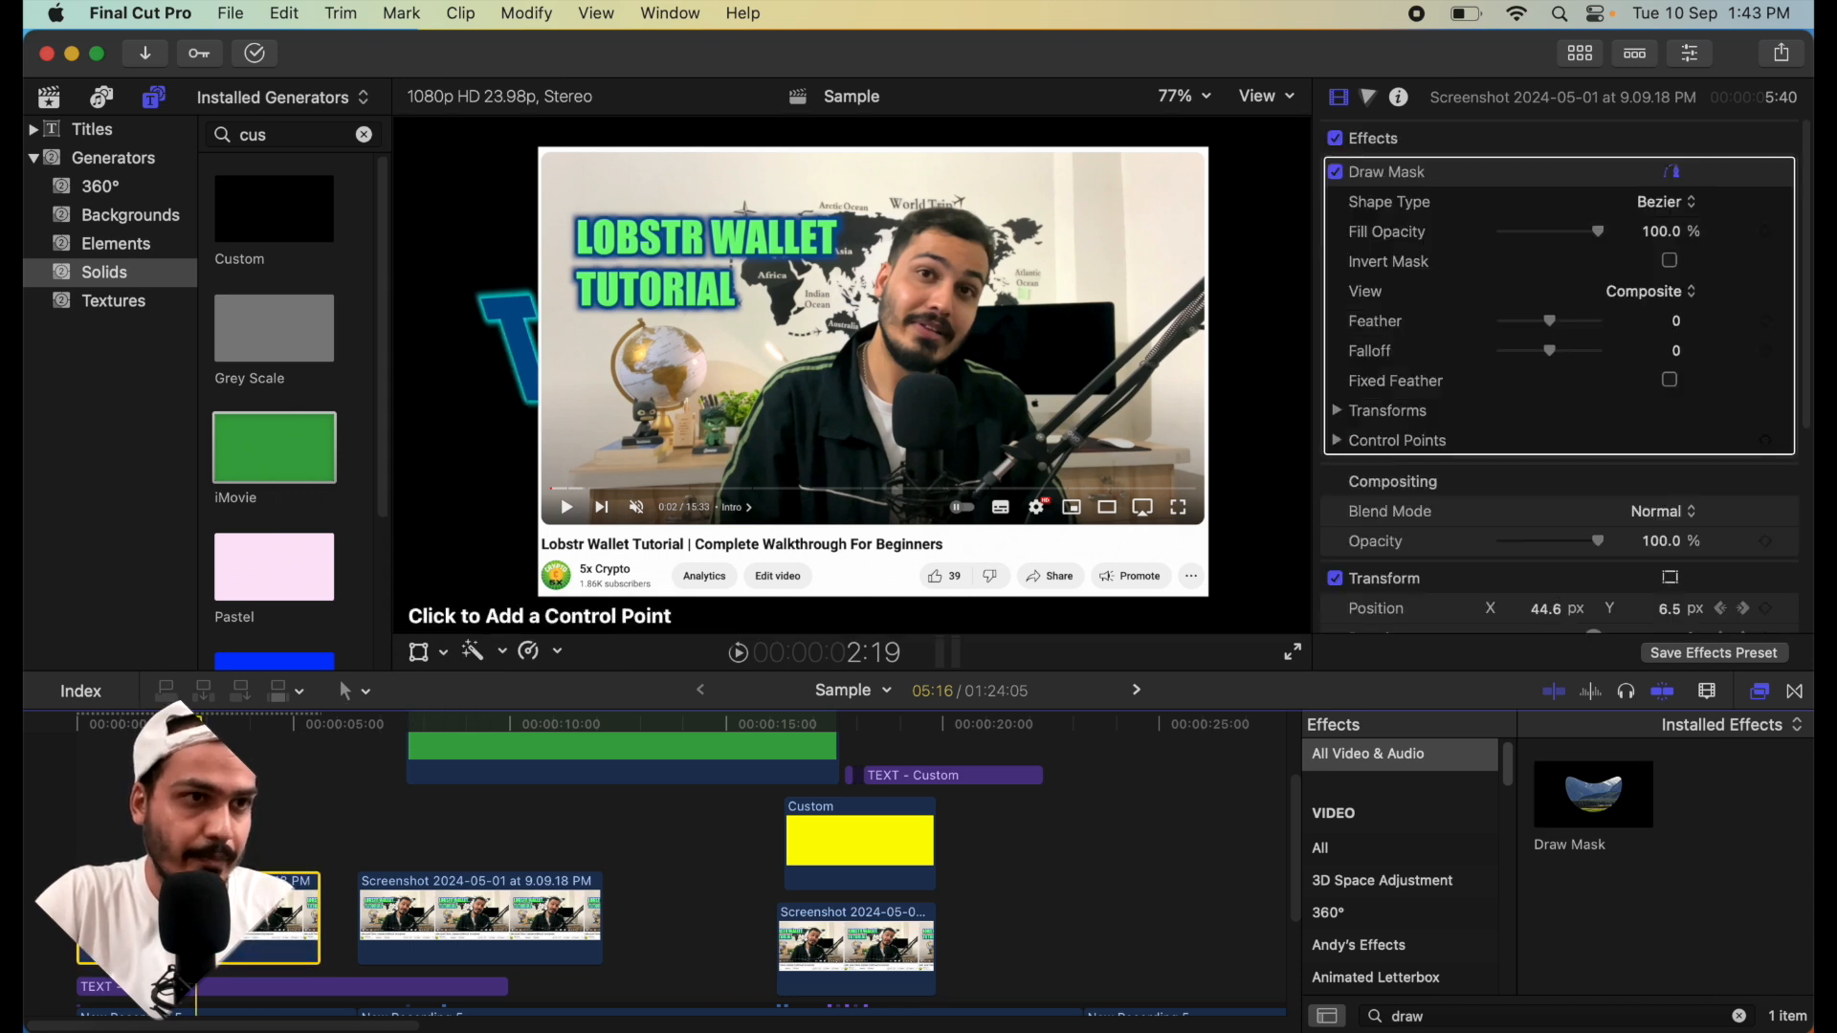
- Draw a closed four-point mask from the title lettering down around the globe and invert it to reveal the TEXT title behind
left_click(541, 236)
left_click(862, 235)
left_click(854, 417)
left_click(541, 443)
left_click(541, 236)
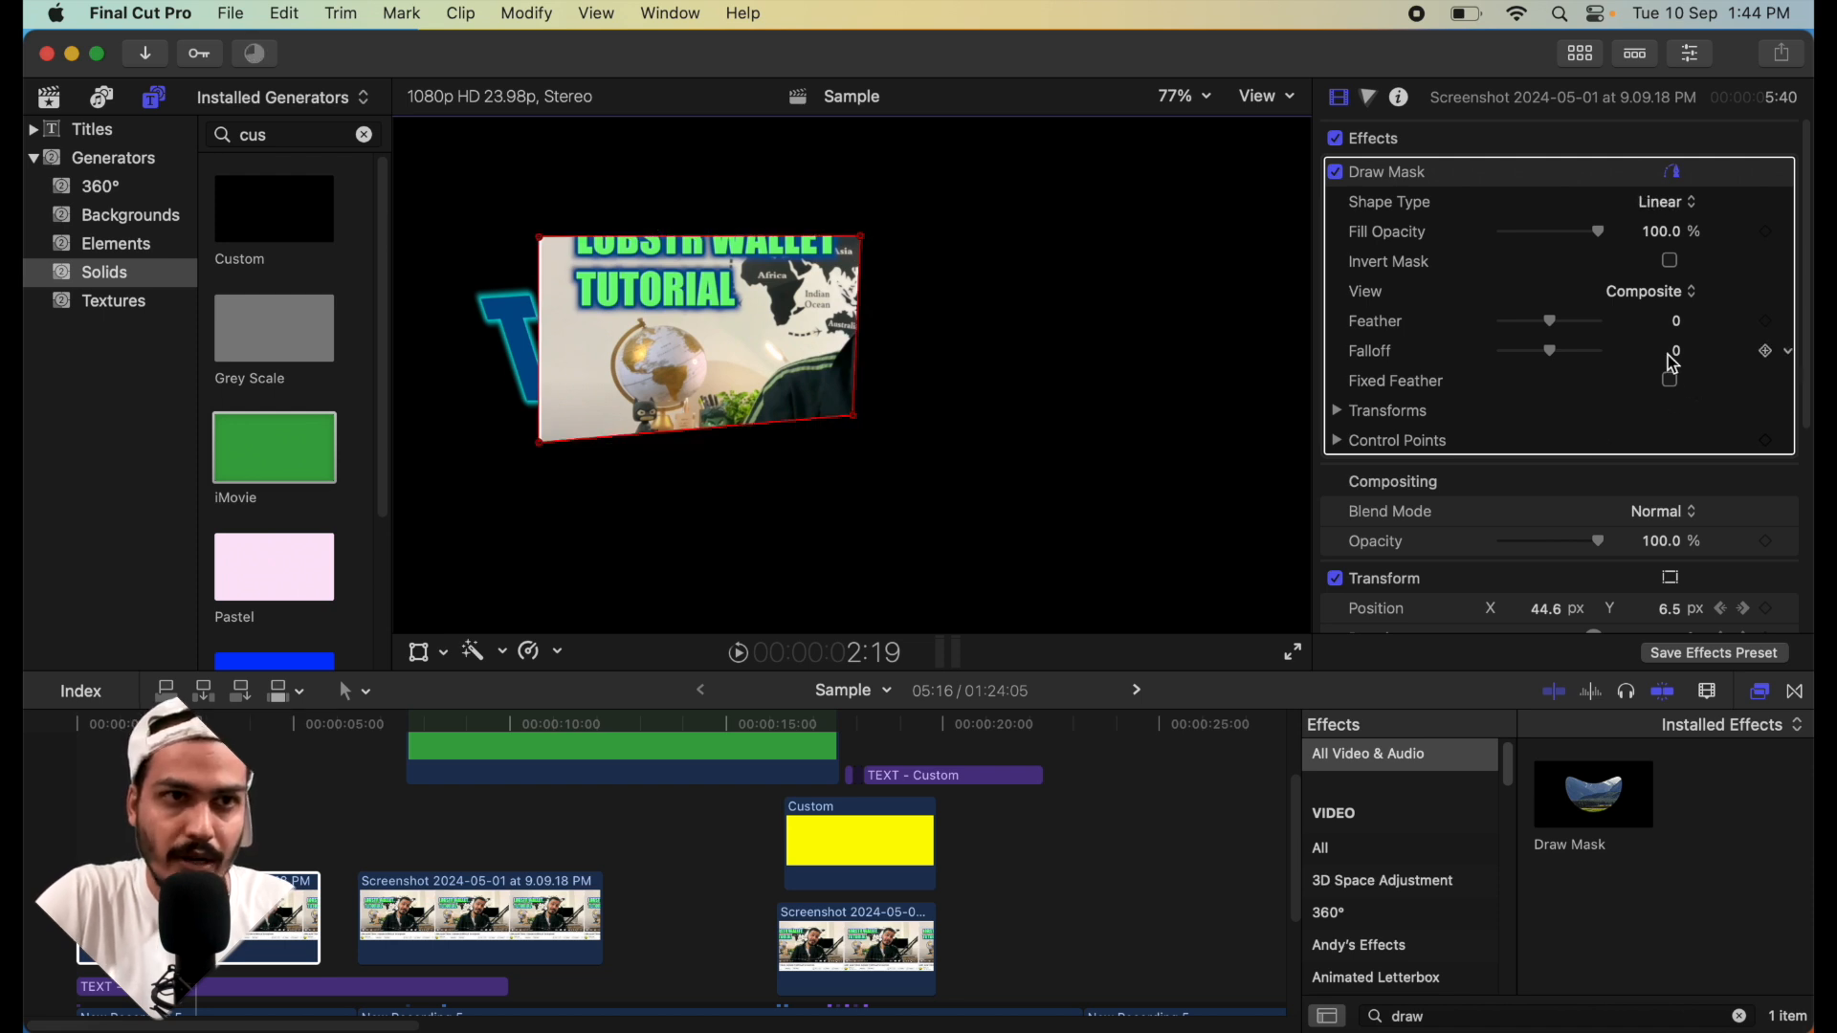
left_click(1671, 261)
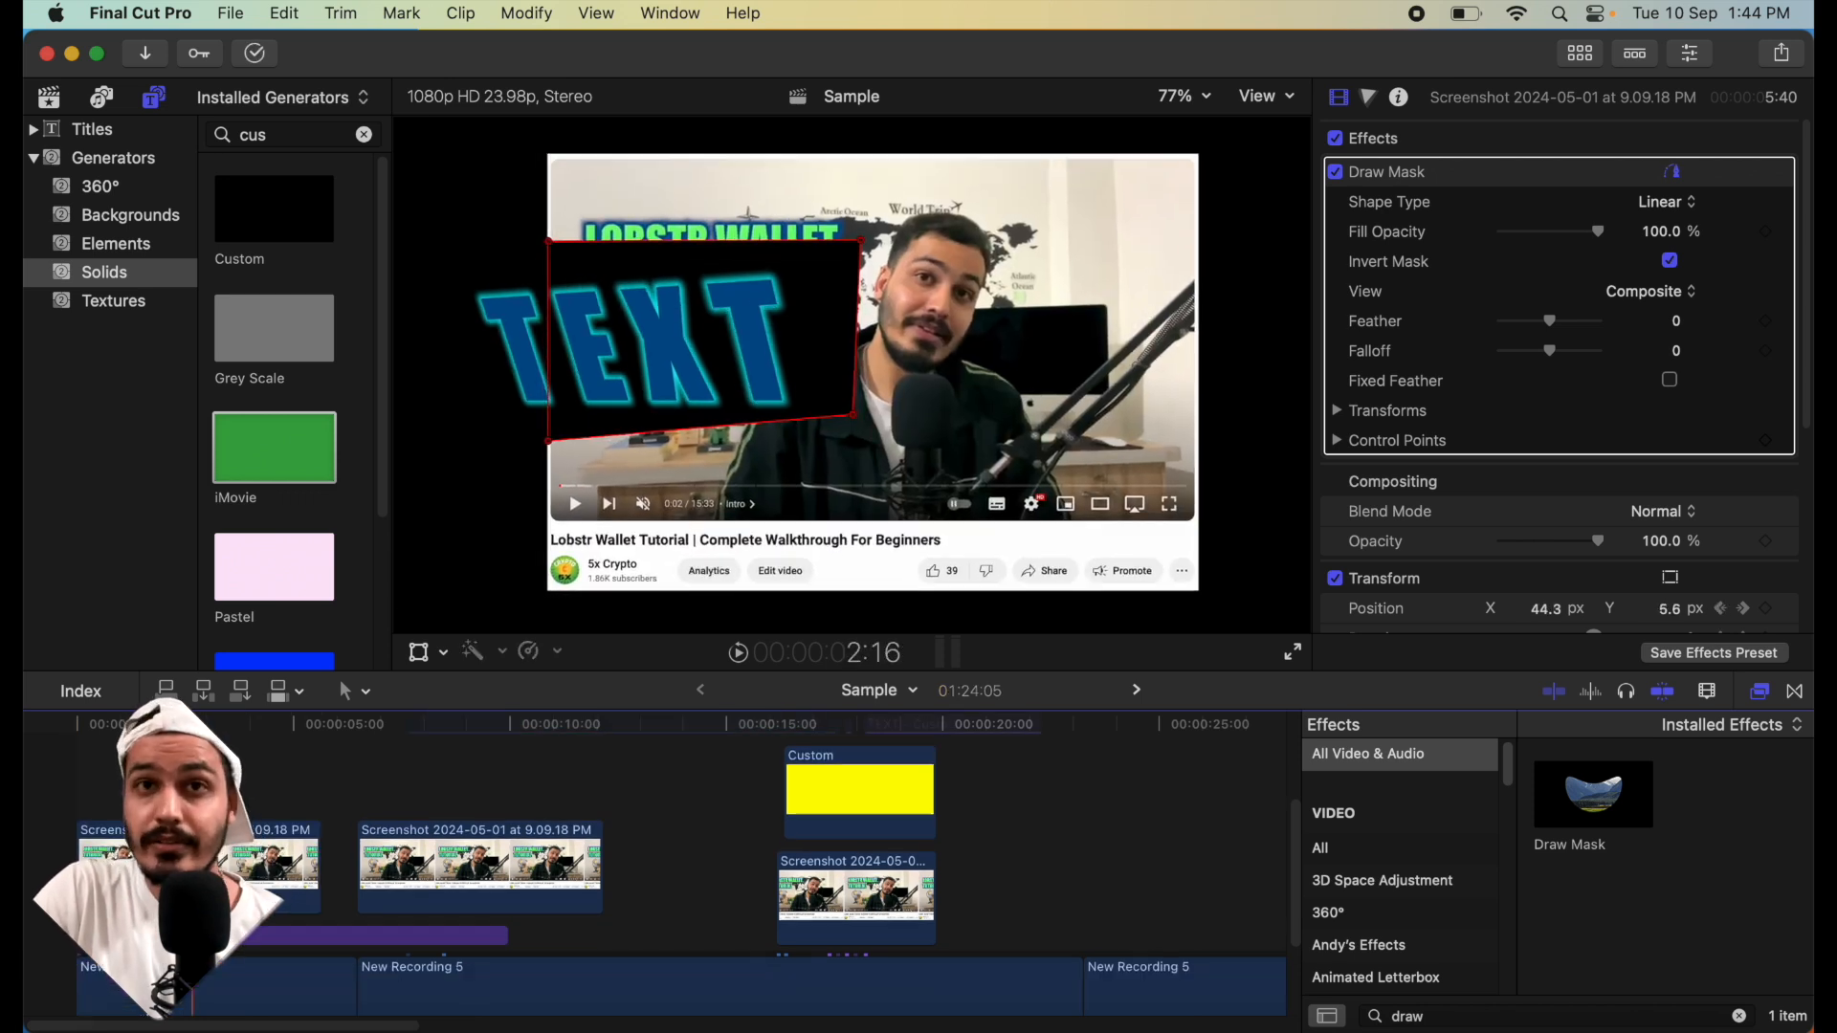
scroll(194, 813, "down", 2)
left_click(199, 805)
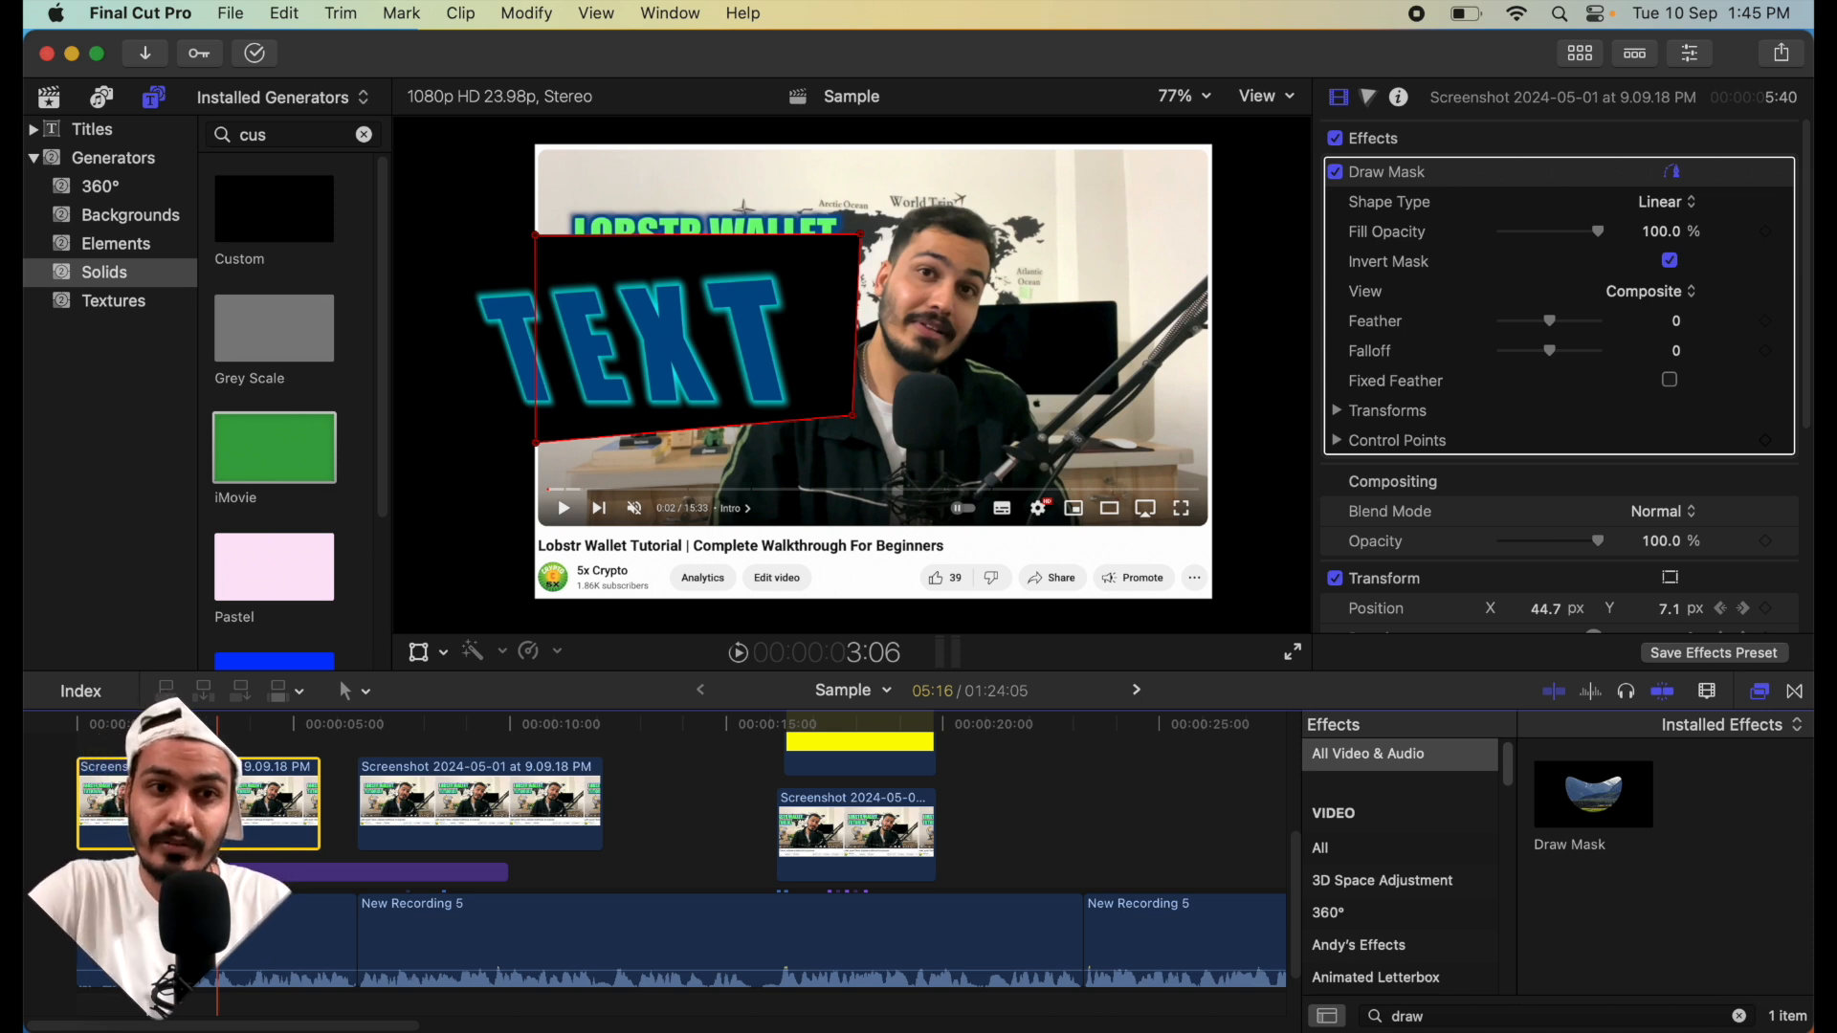
- Clear the effects search, apply the 3D Luma Fade Black transition to both ends of the second screenshot clip, and play it
left_click(1421, 1017)
left_click_drag(1420, 1016, 1375, 1017)
key("BackSpace")
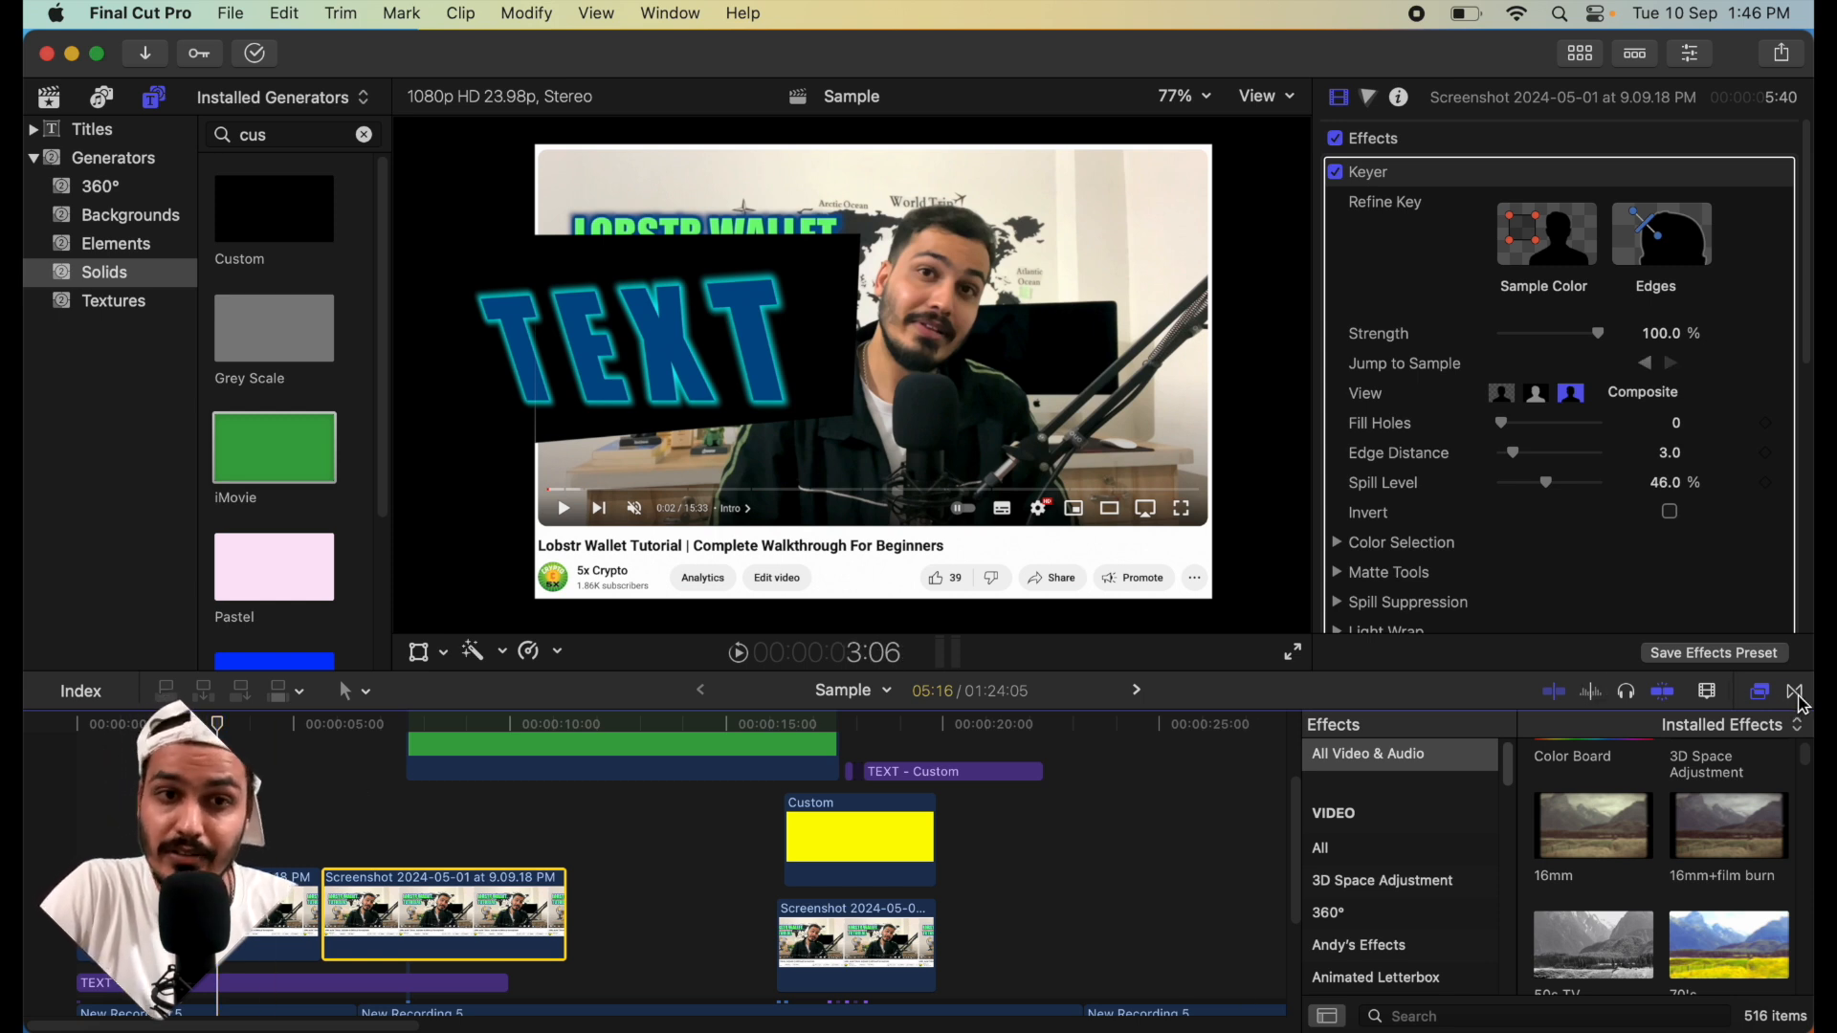
left_click(1796, 693)
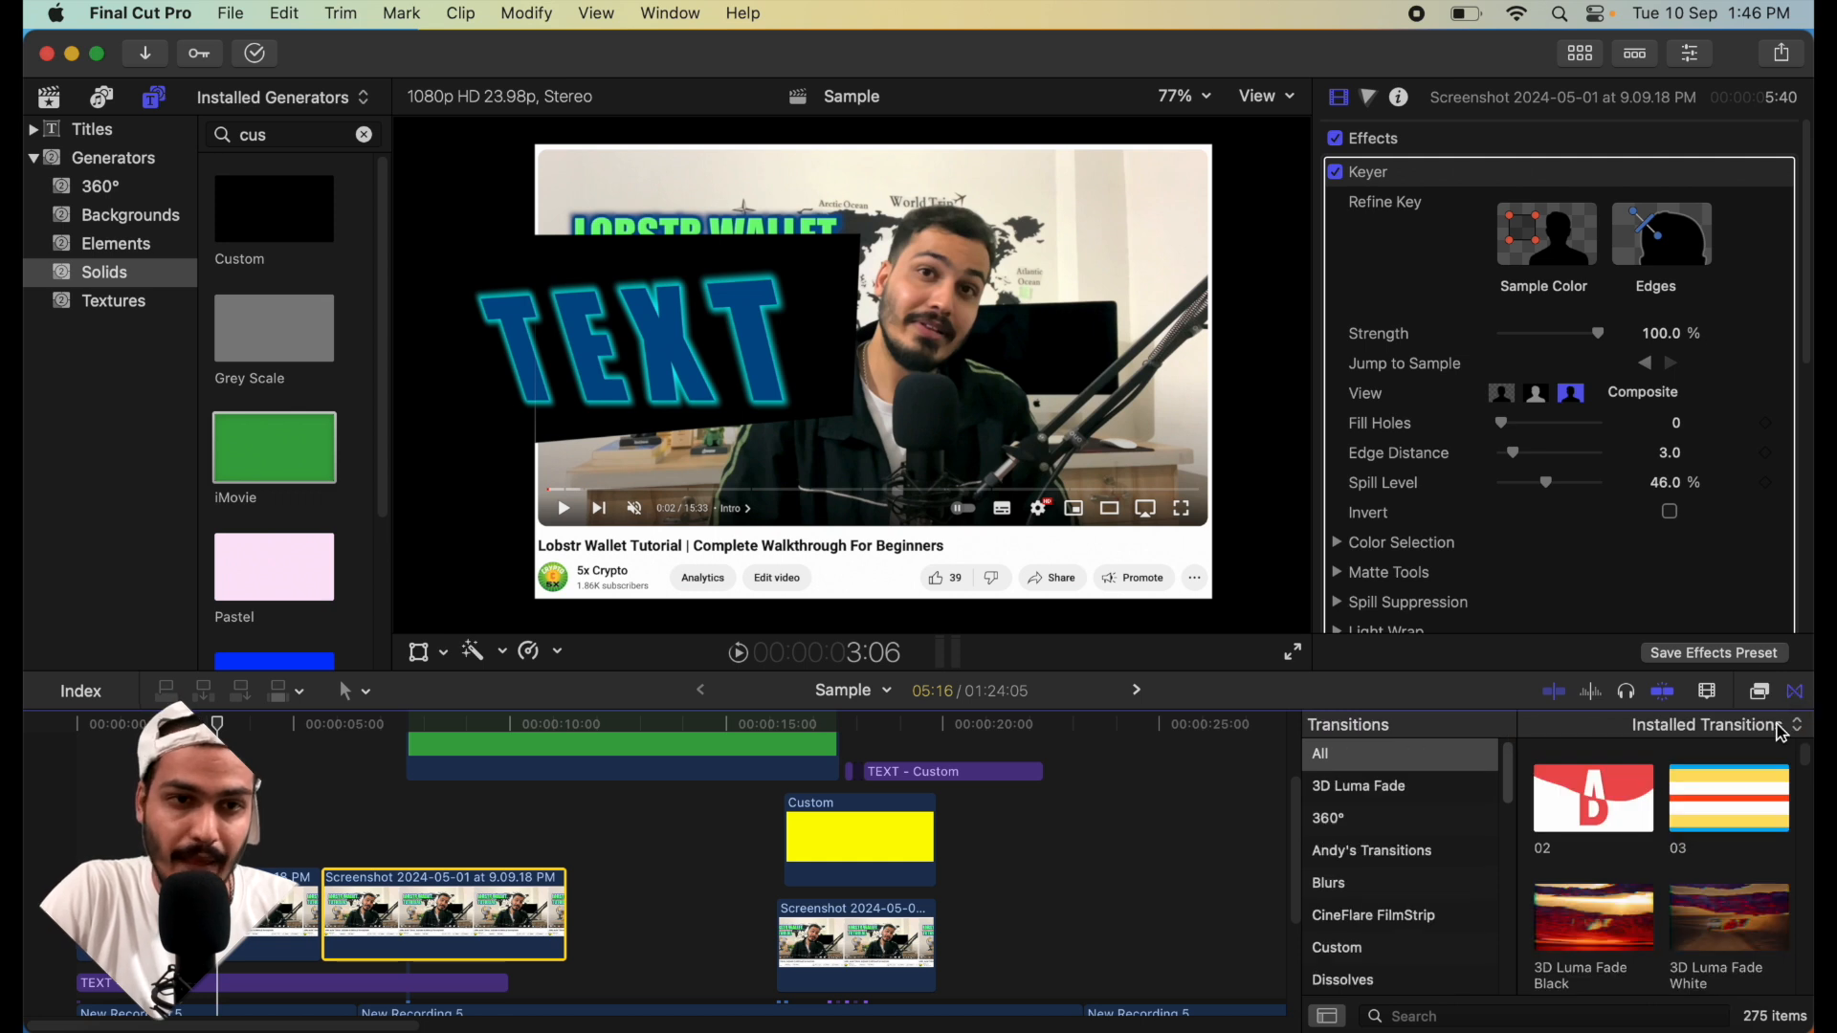
scroll(1673, 835, "down", 5)
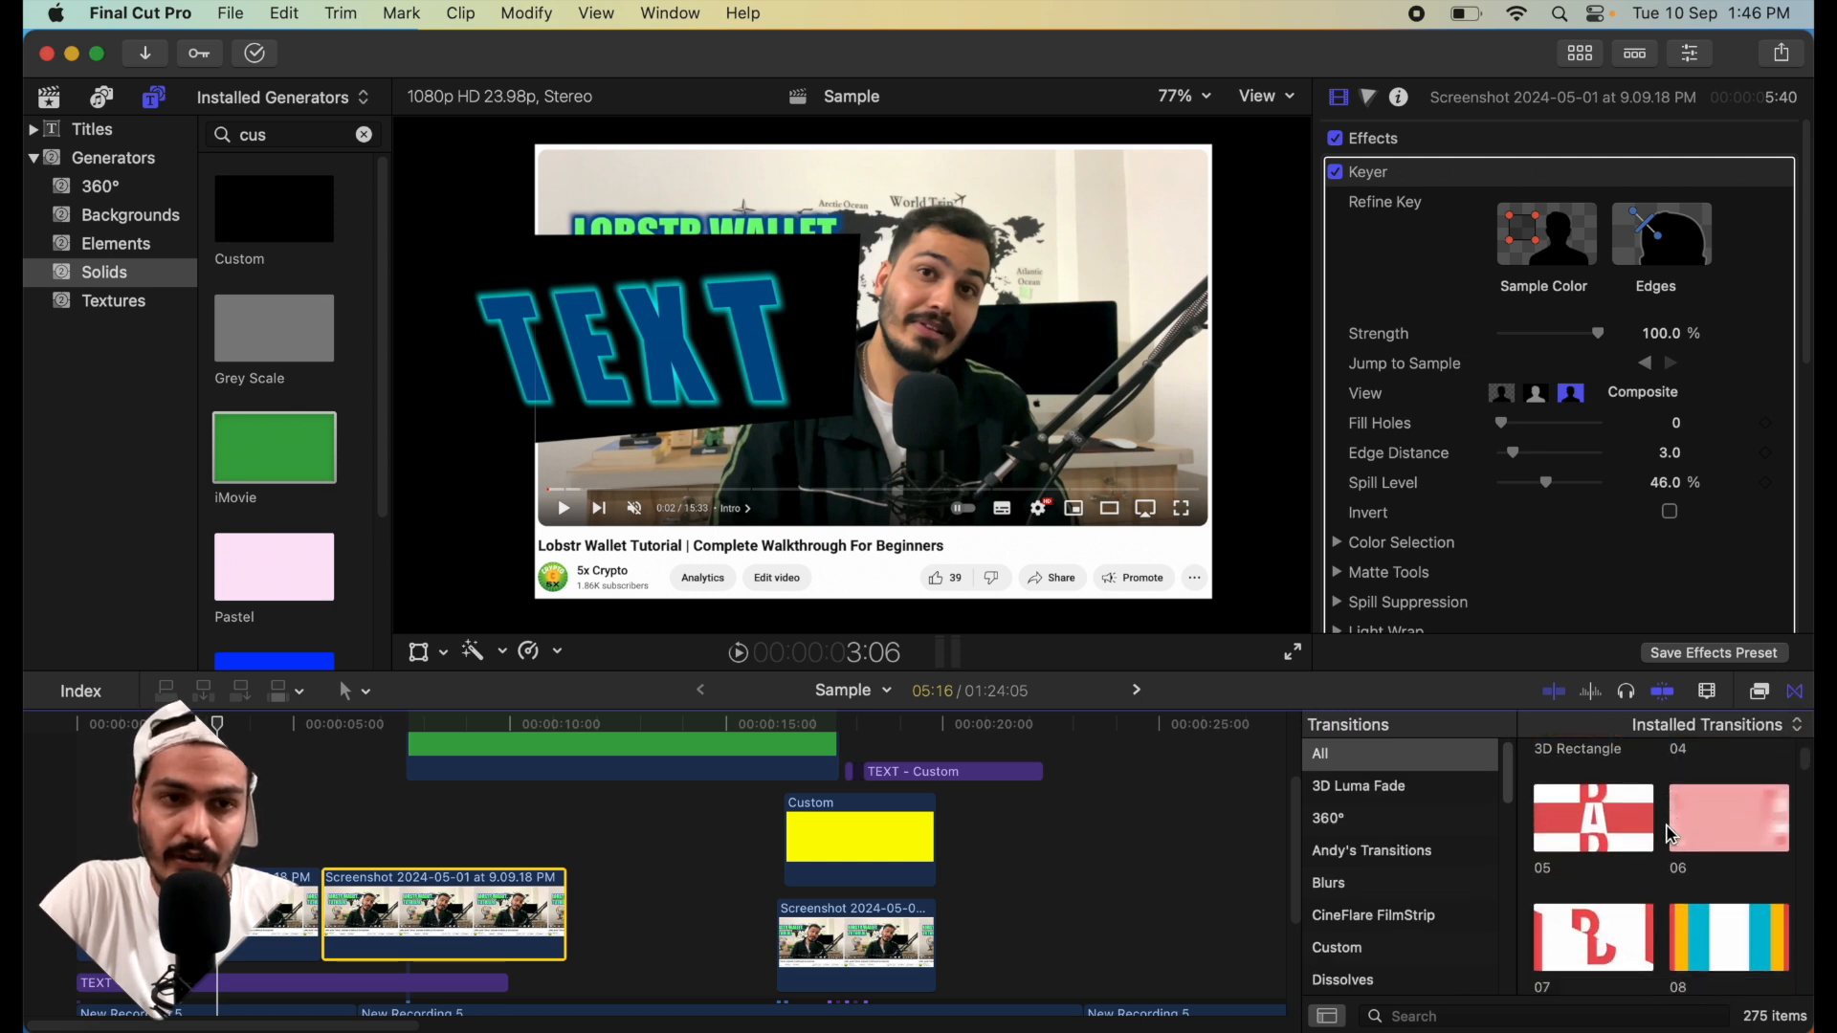
scroll(1713, 809, "up", 2)
scroll(1719, 792, "up", 2)
left_click_drag(1619, 830, 431, 910)
left_click(455, 914)
key("space")
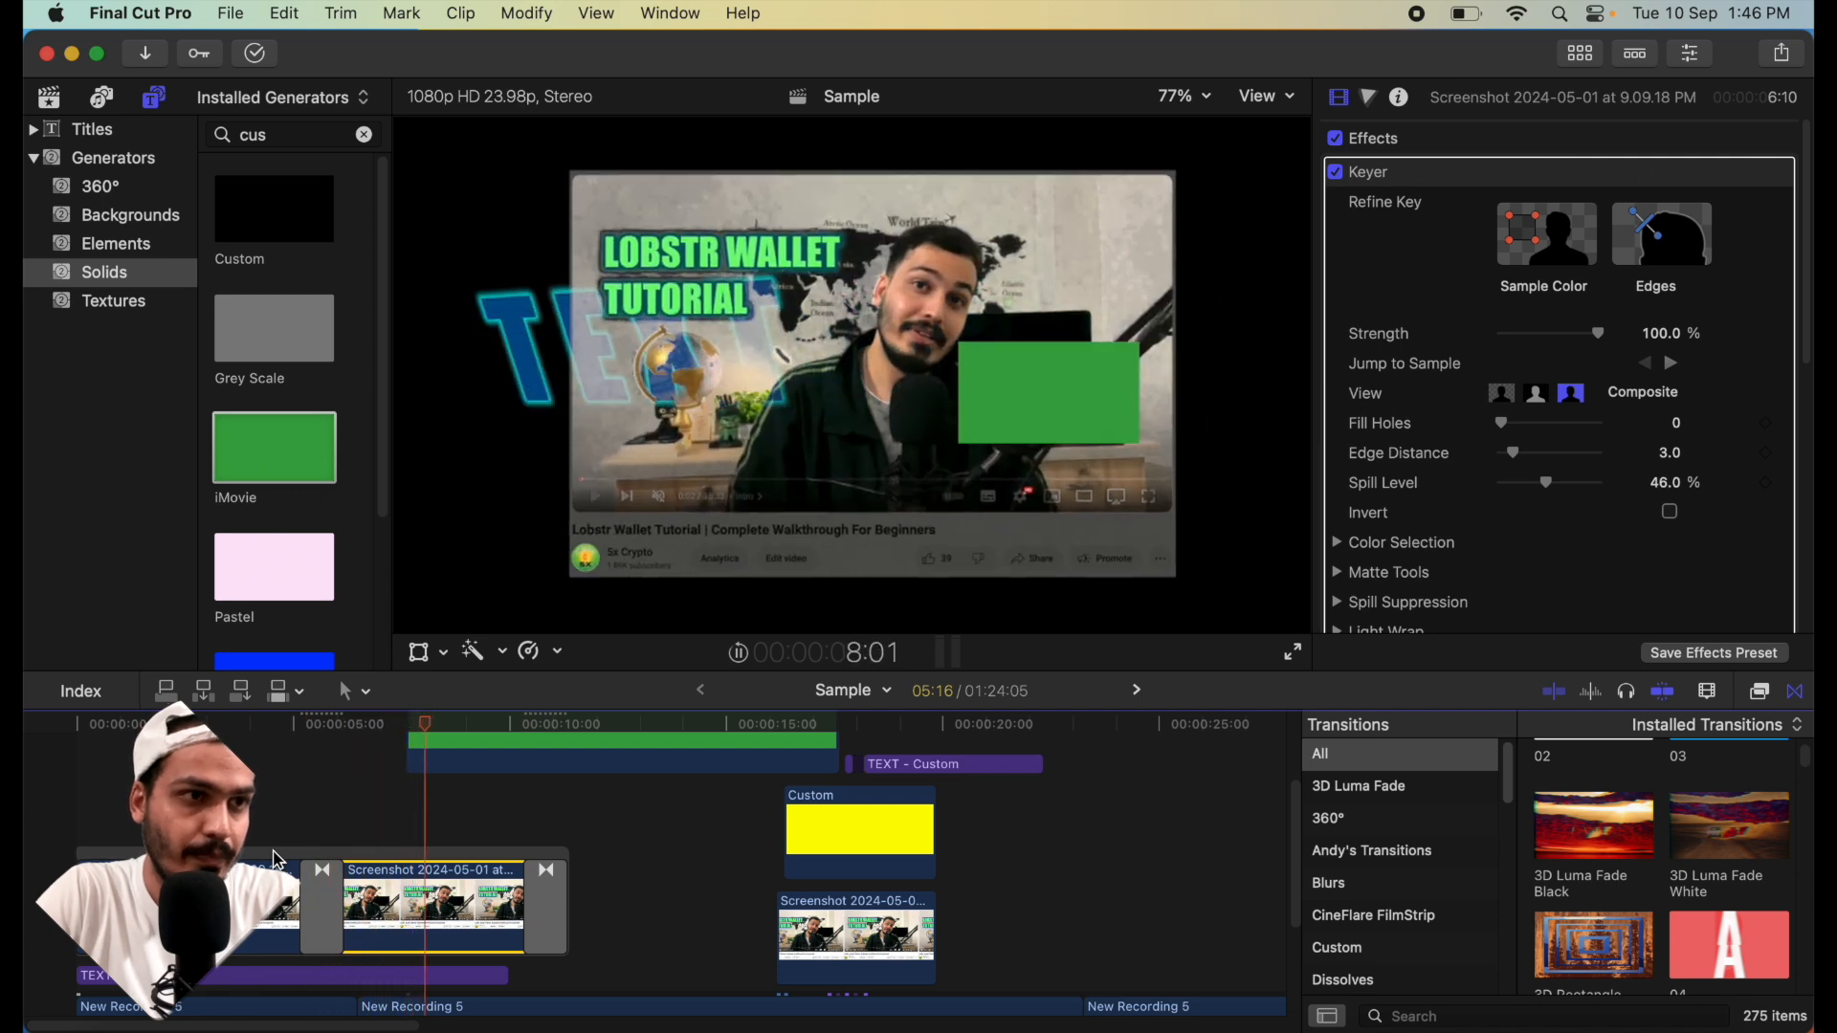
key("space")
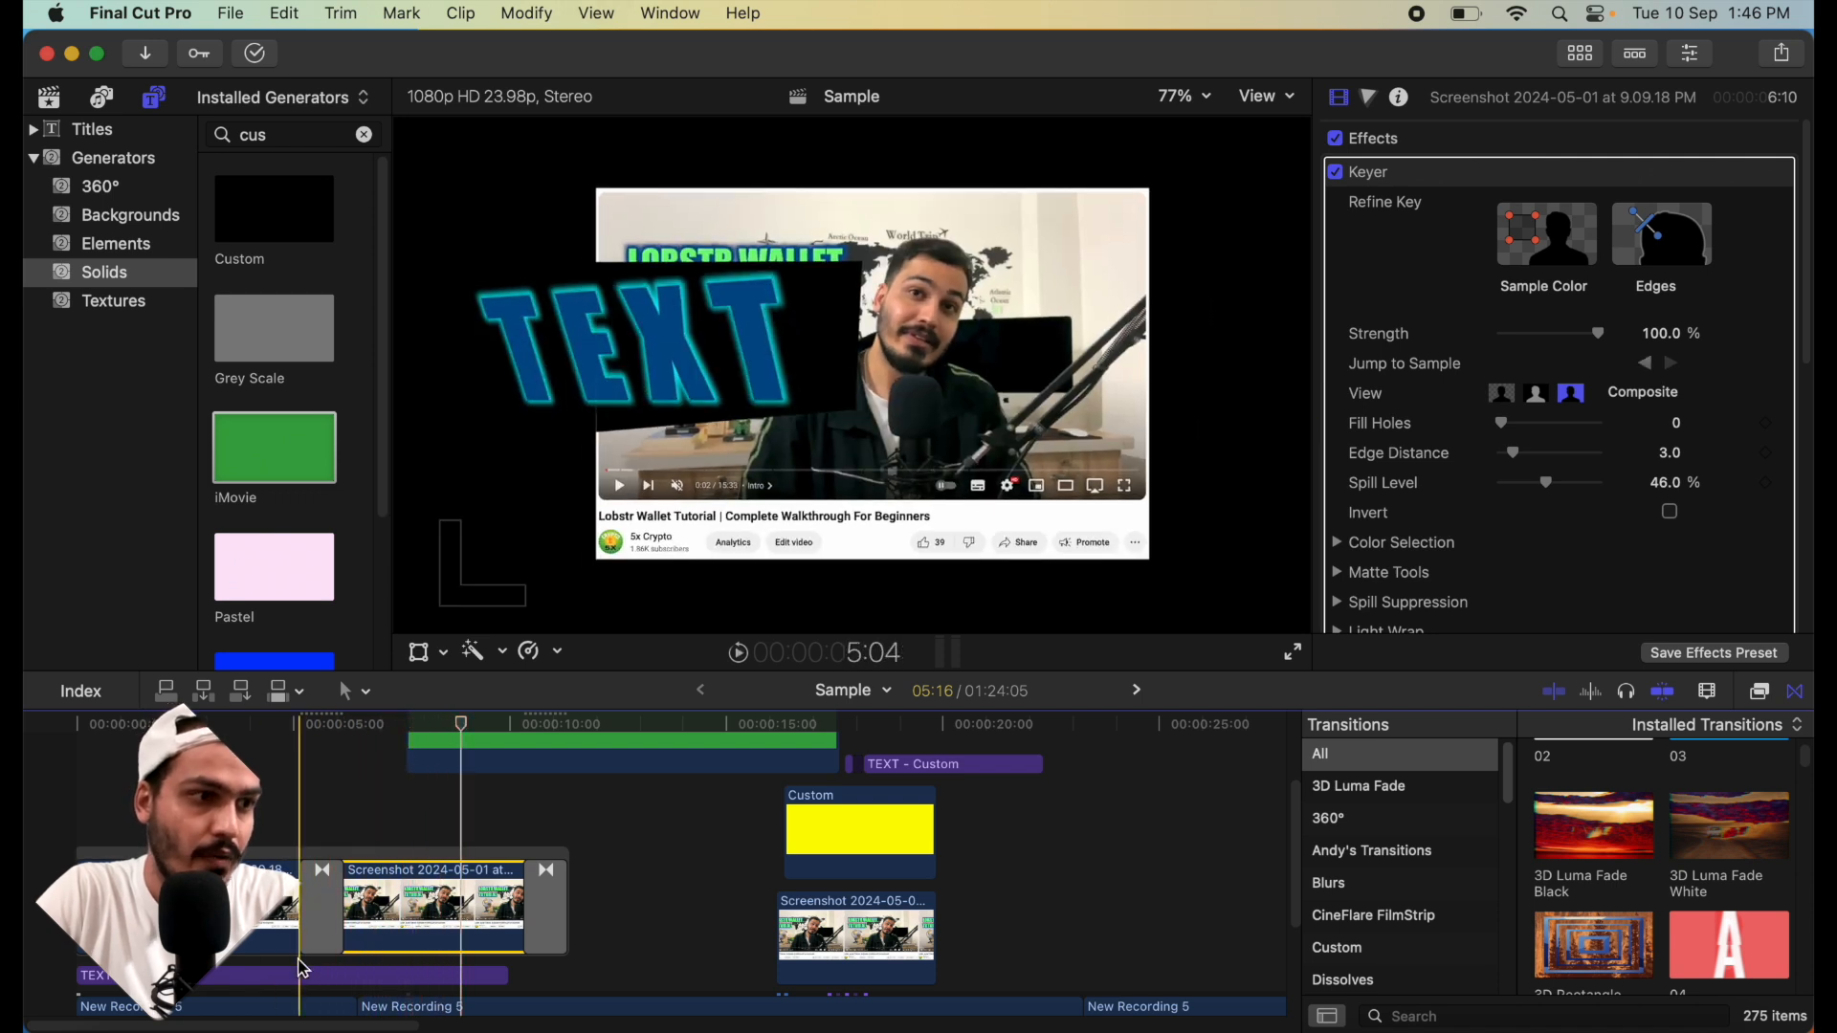
- Delete the transition between the two screenshot clips and play across the plain cut
left_click(312, 905)
key("Delete")
left_click(287, 841)
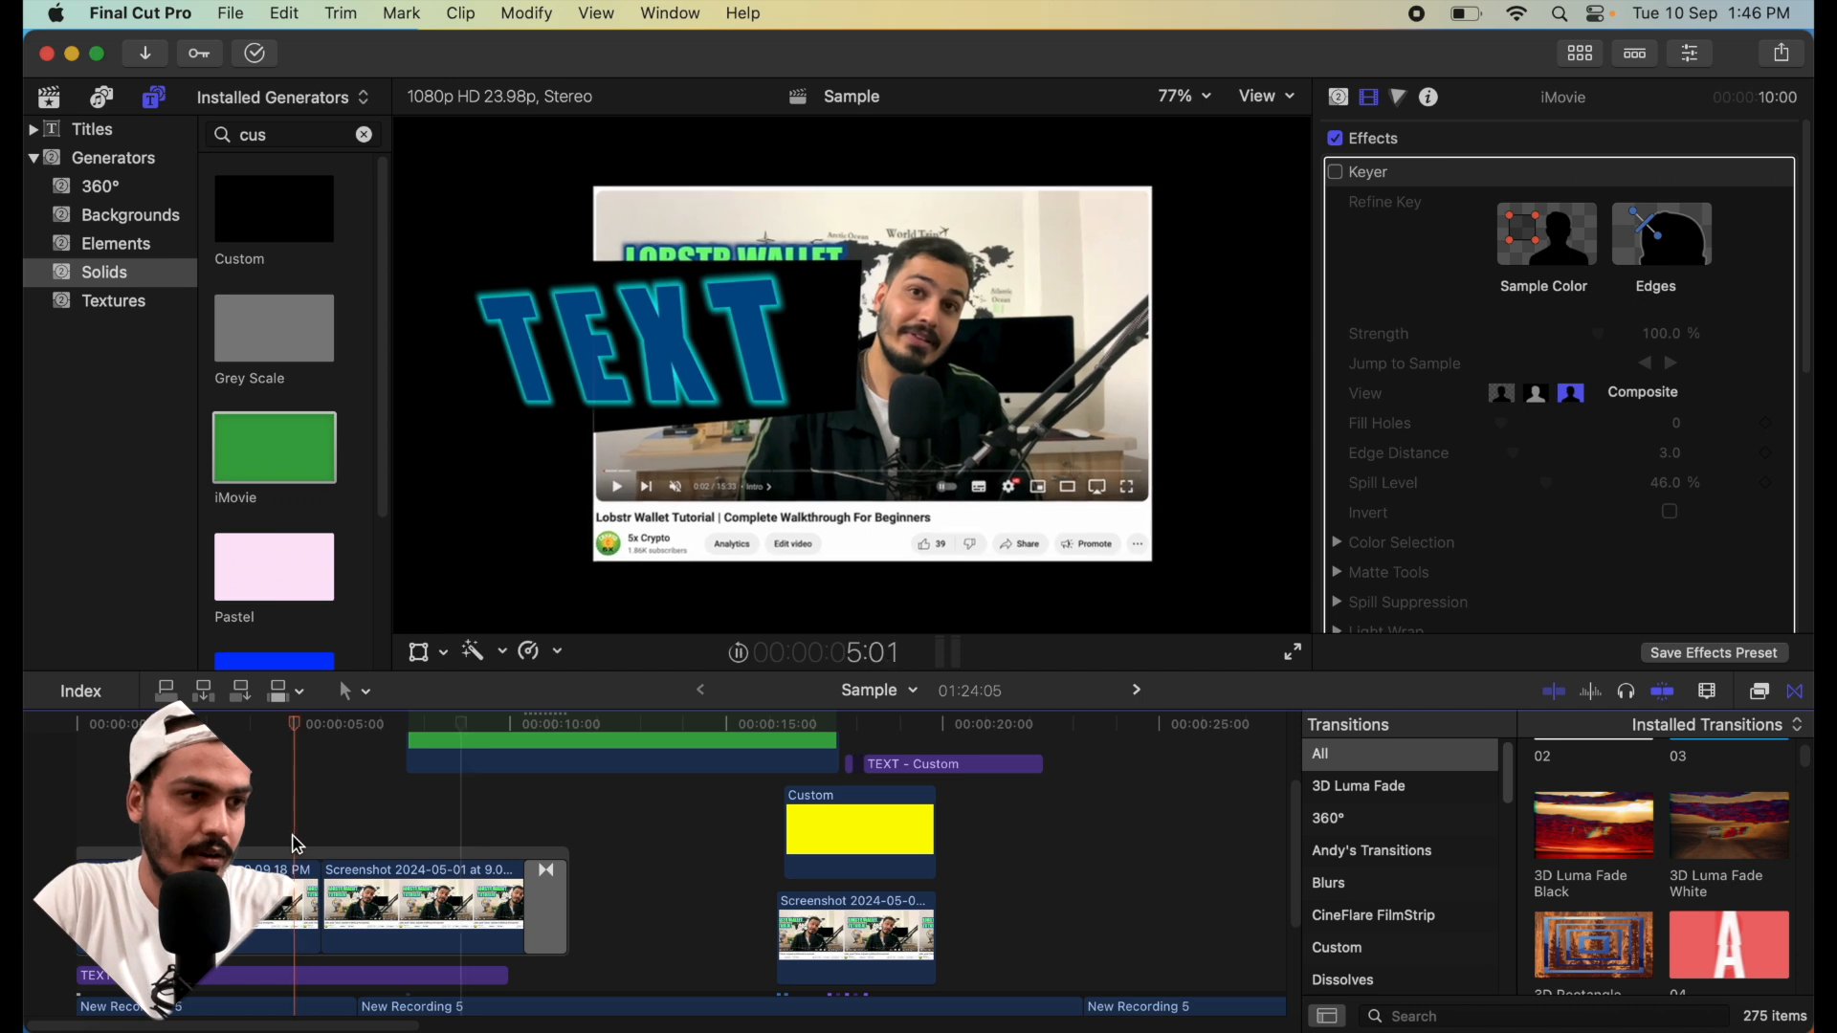
key("space")
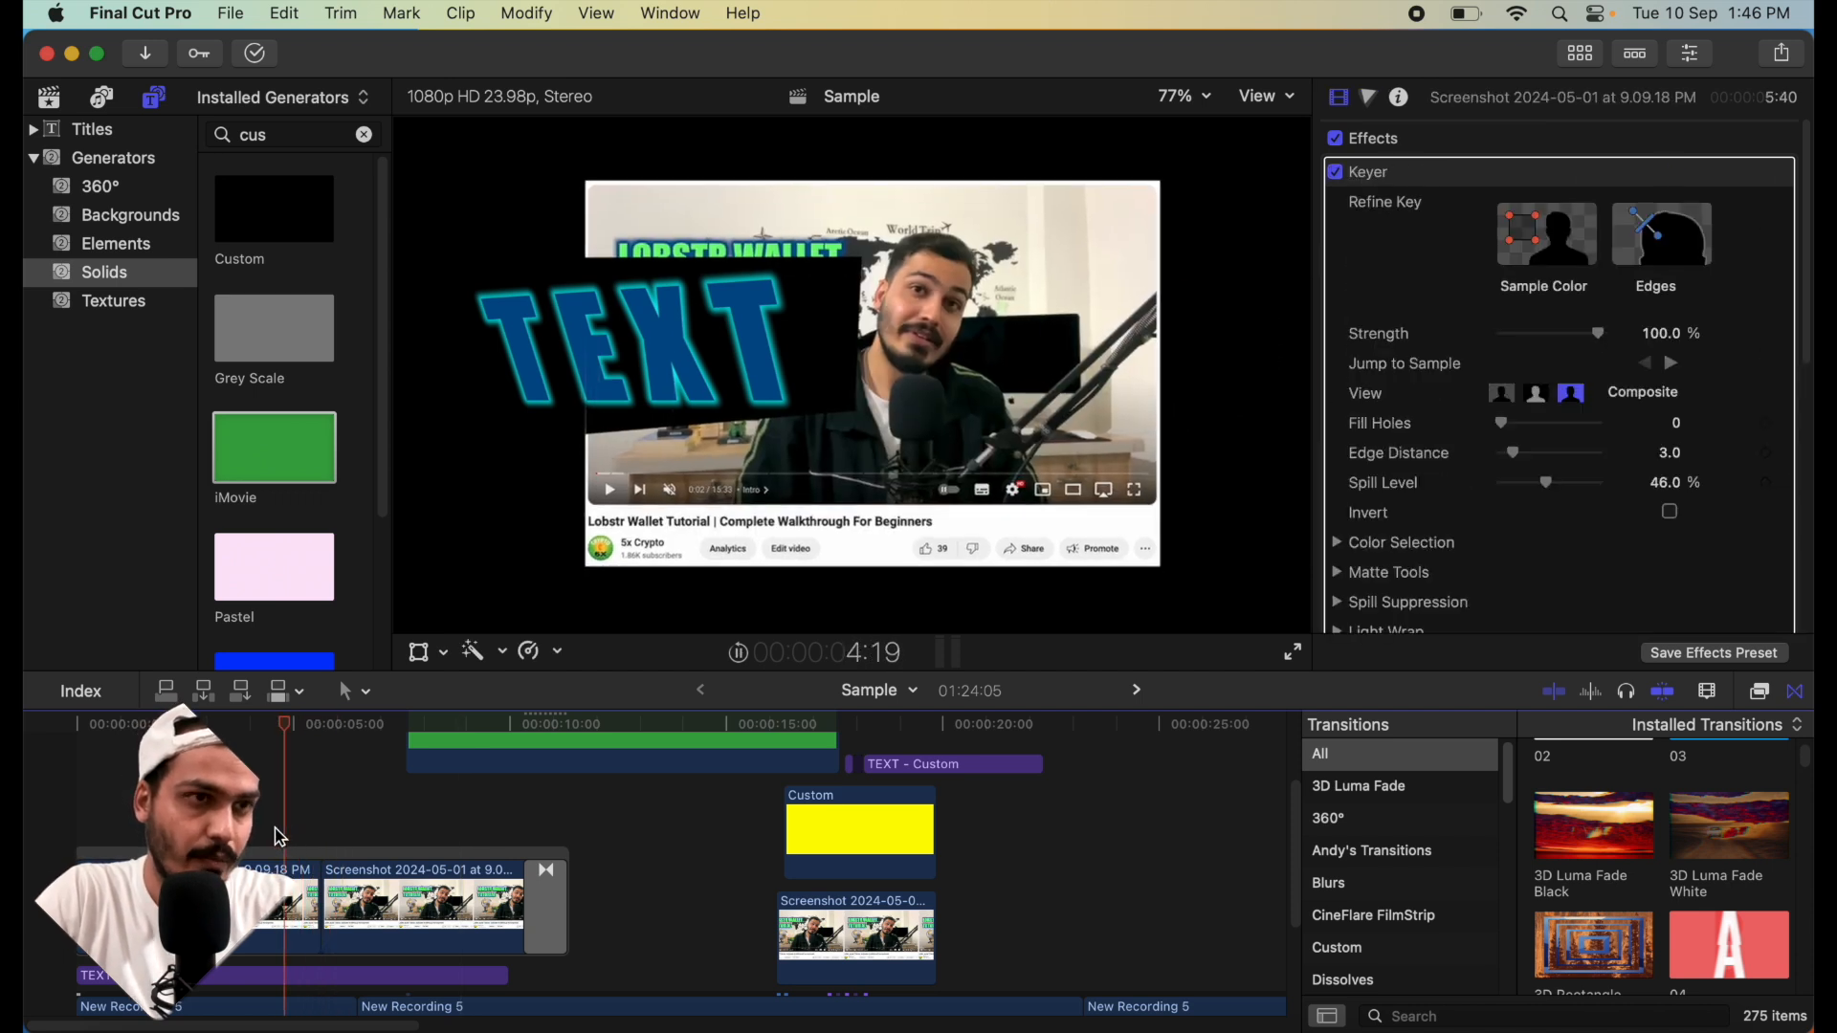
key("space")
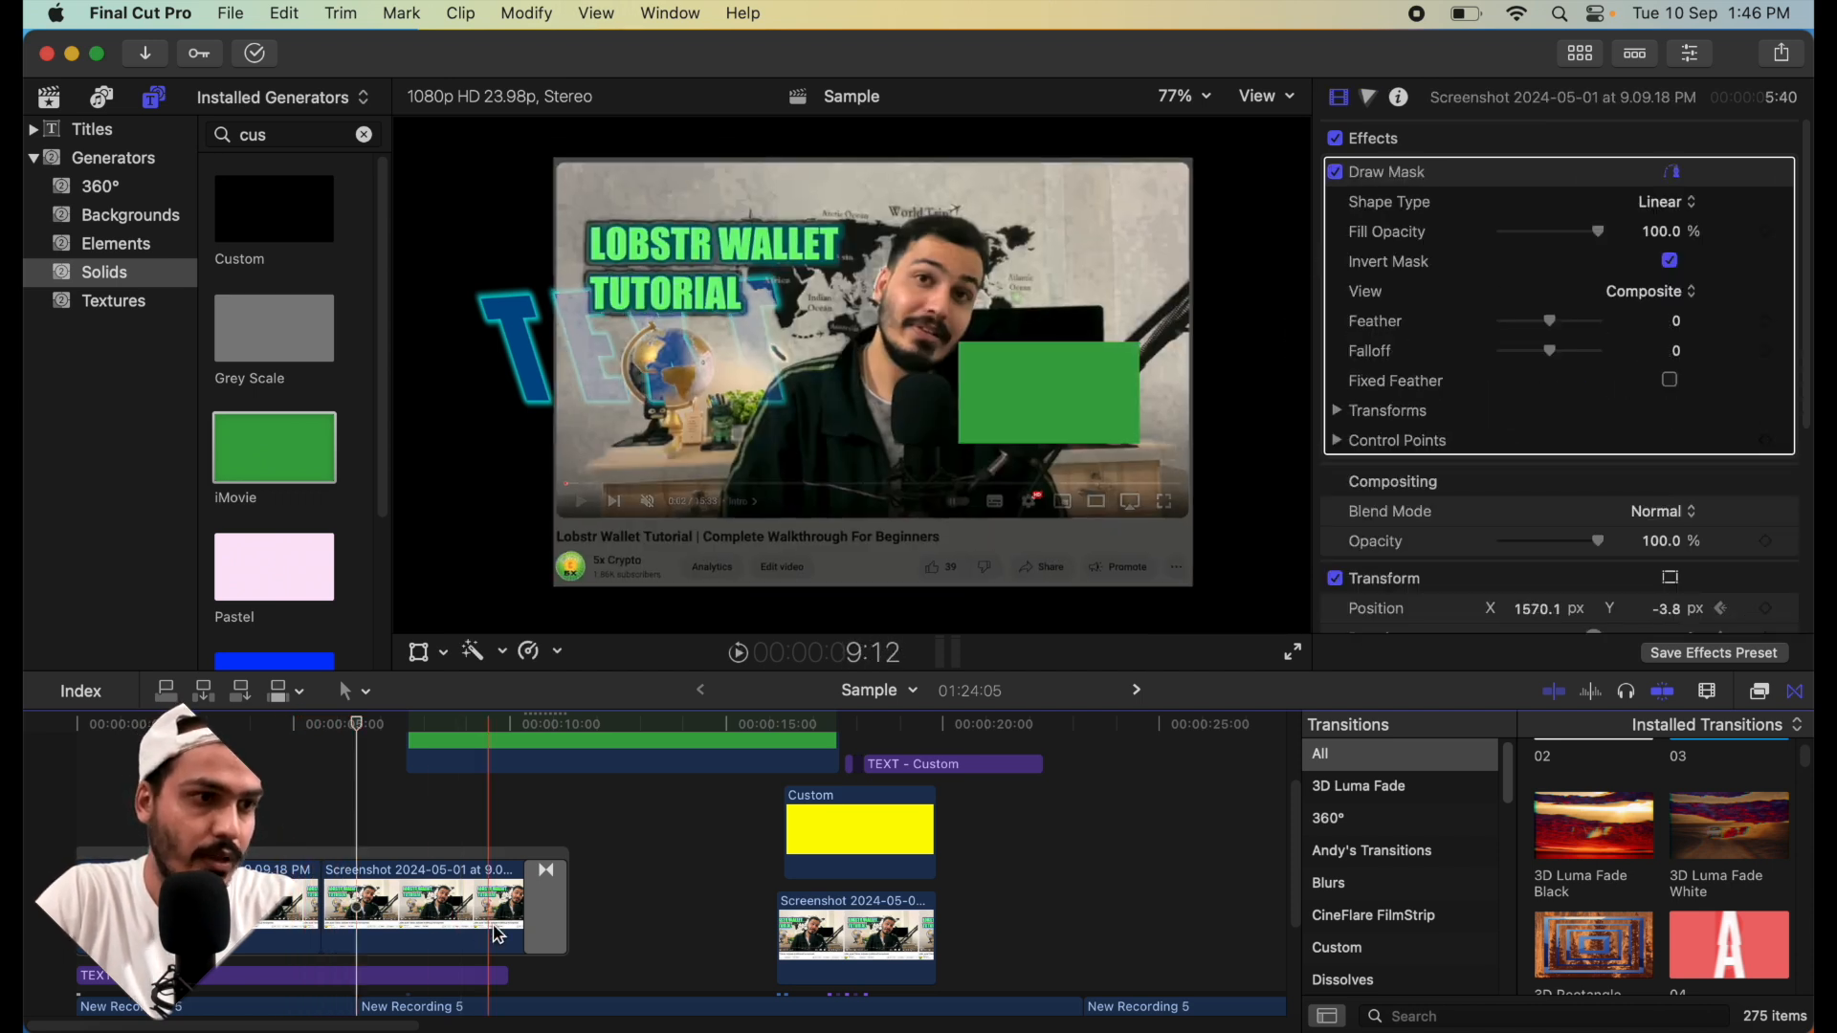
- Move the second screenshot clip's ending 3D Luma Fade Black transition to the cut between both screenshot clips and play it
left_click_drag(541, 920, 320, 904)
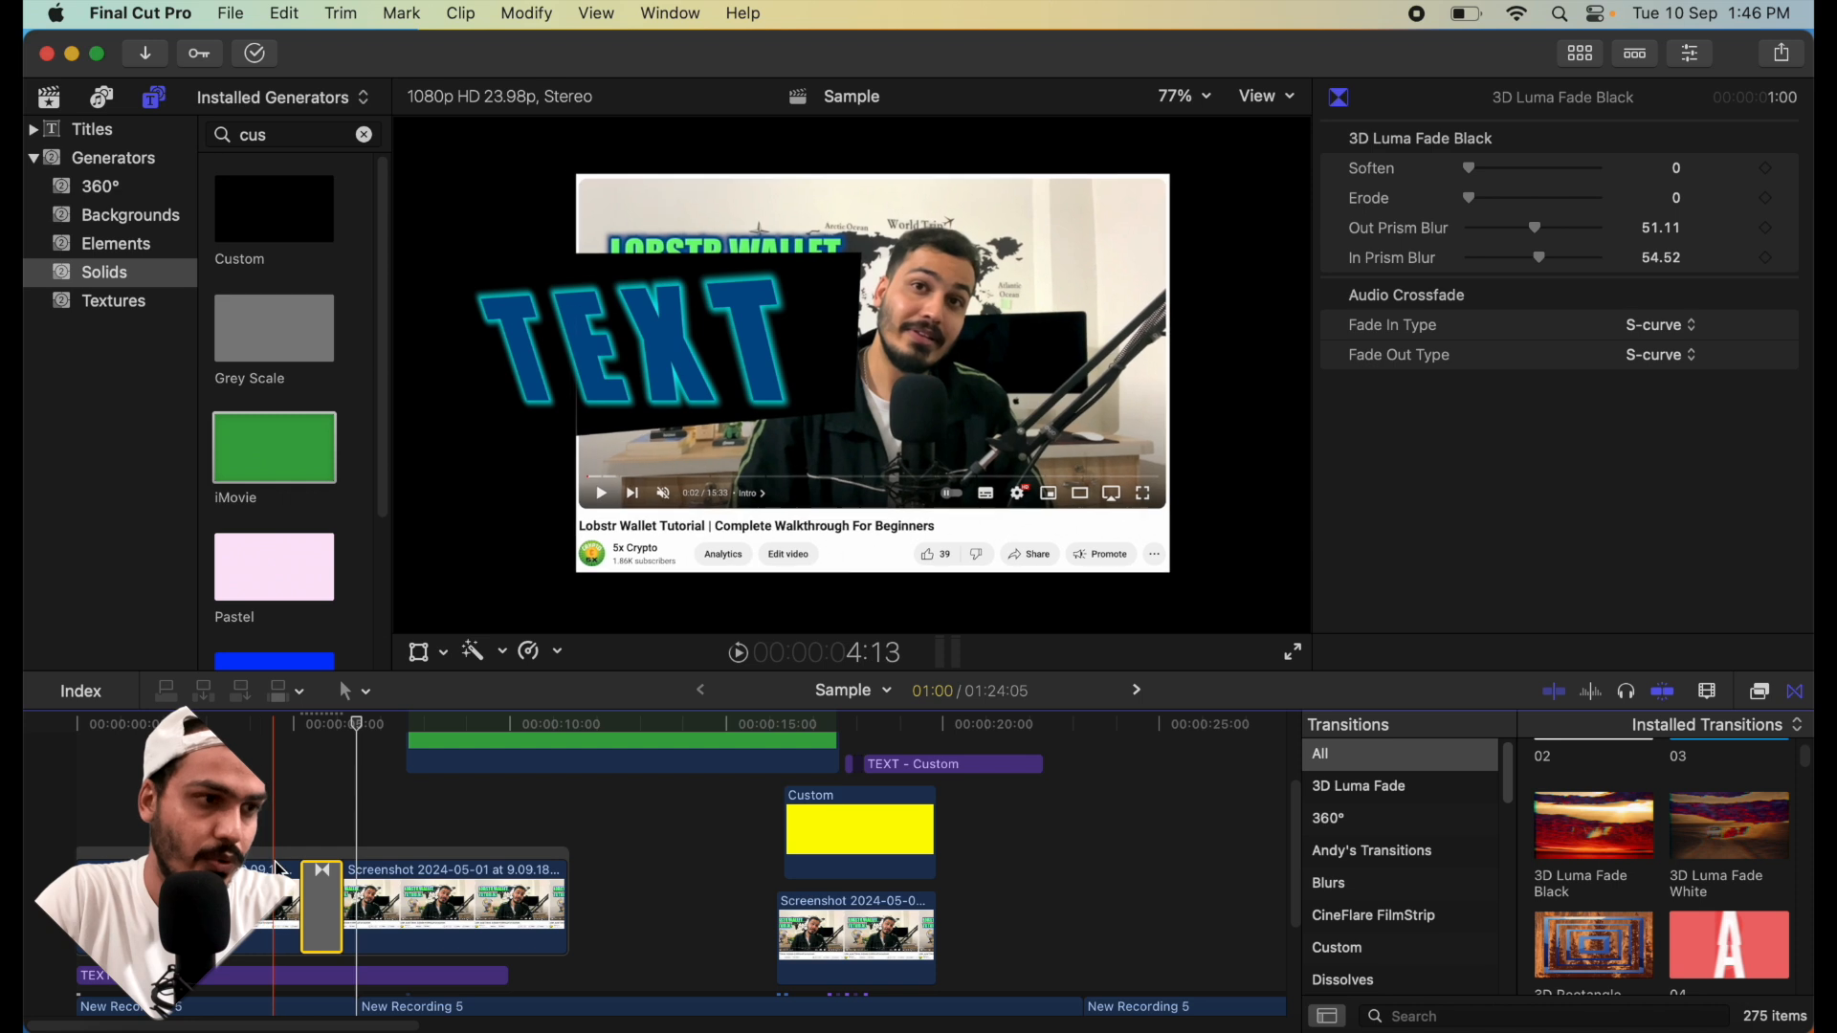
key("space")
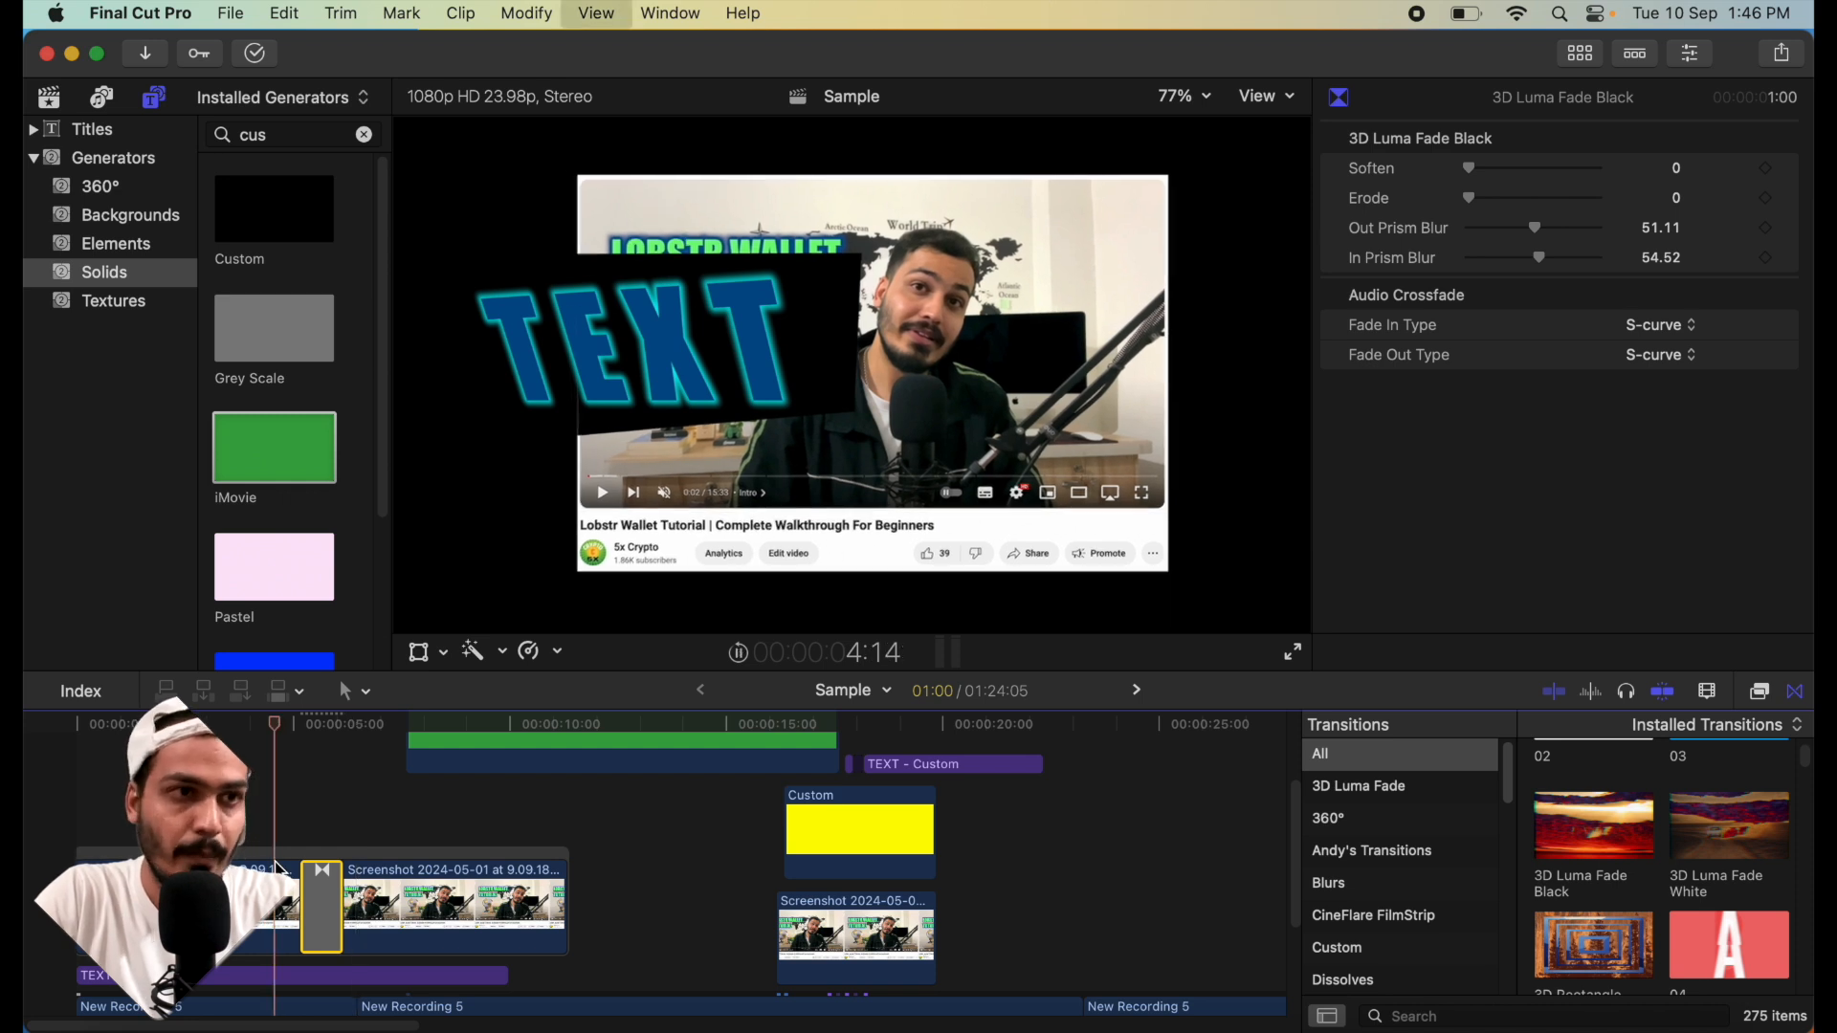
key("space")
key("space")
key("space")
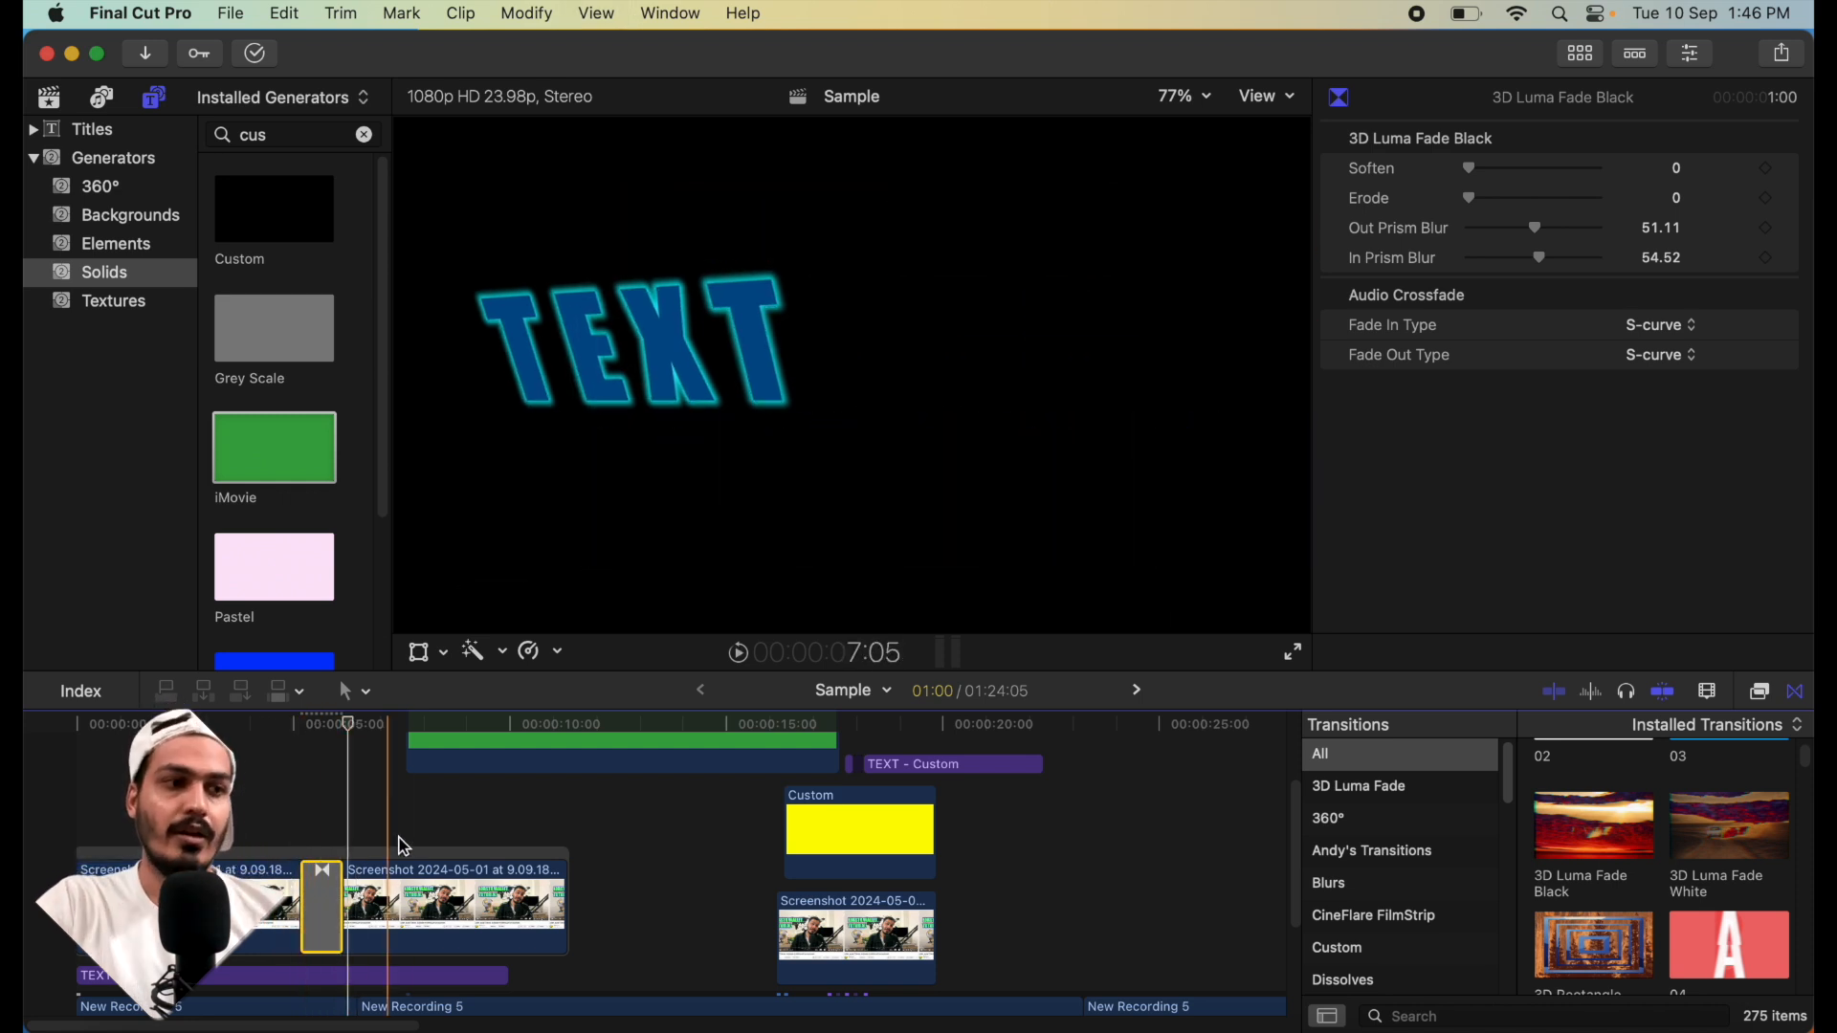
left_click(406, 838)
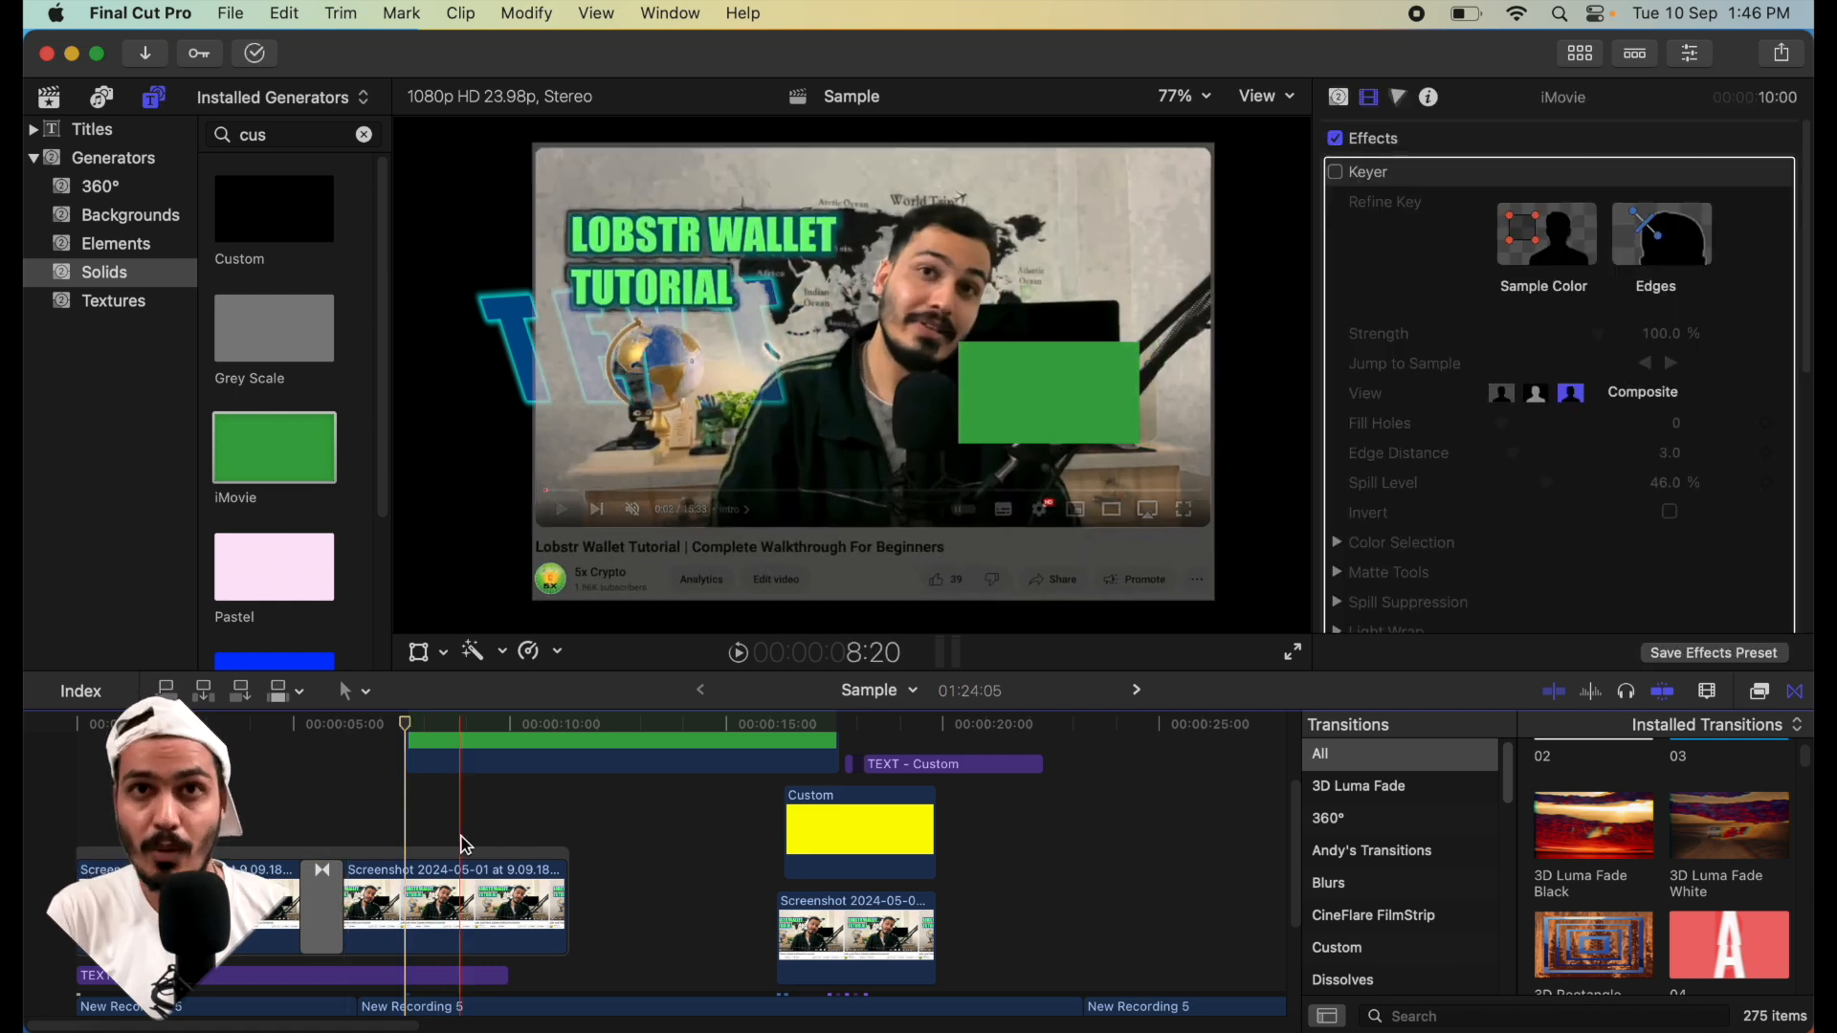
- Open the Crytpo Airdrop Eng project and play the first transition between its talking-head clips near 8 seconds
left_click(1136, 690)
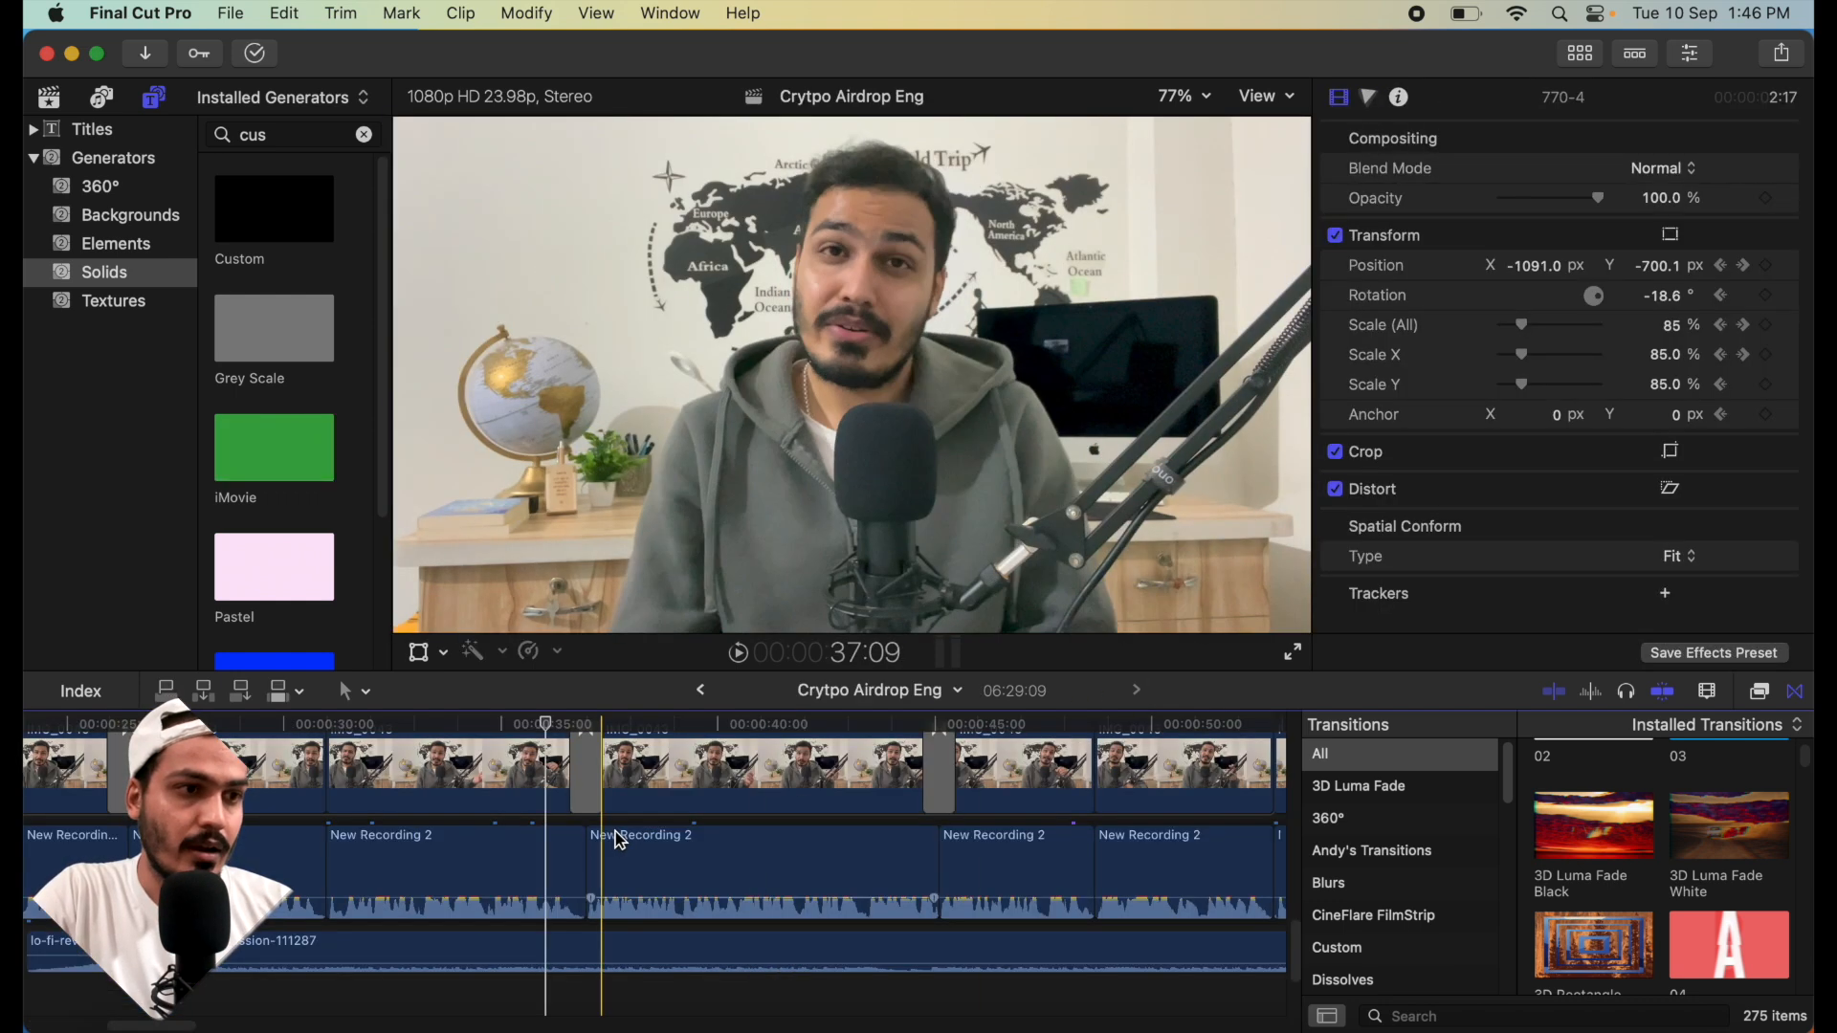
scroll(617, 838, "up", 5)
scroll(570, 811, "down", 5)
scroll(572, 813, "left", 12)
scroll(575, 813, "up", 3)
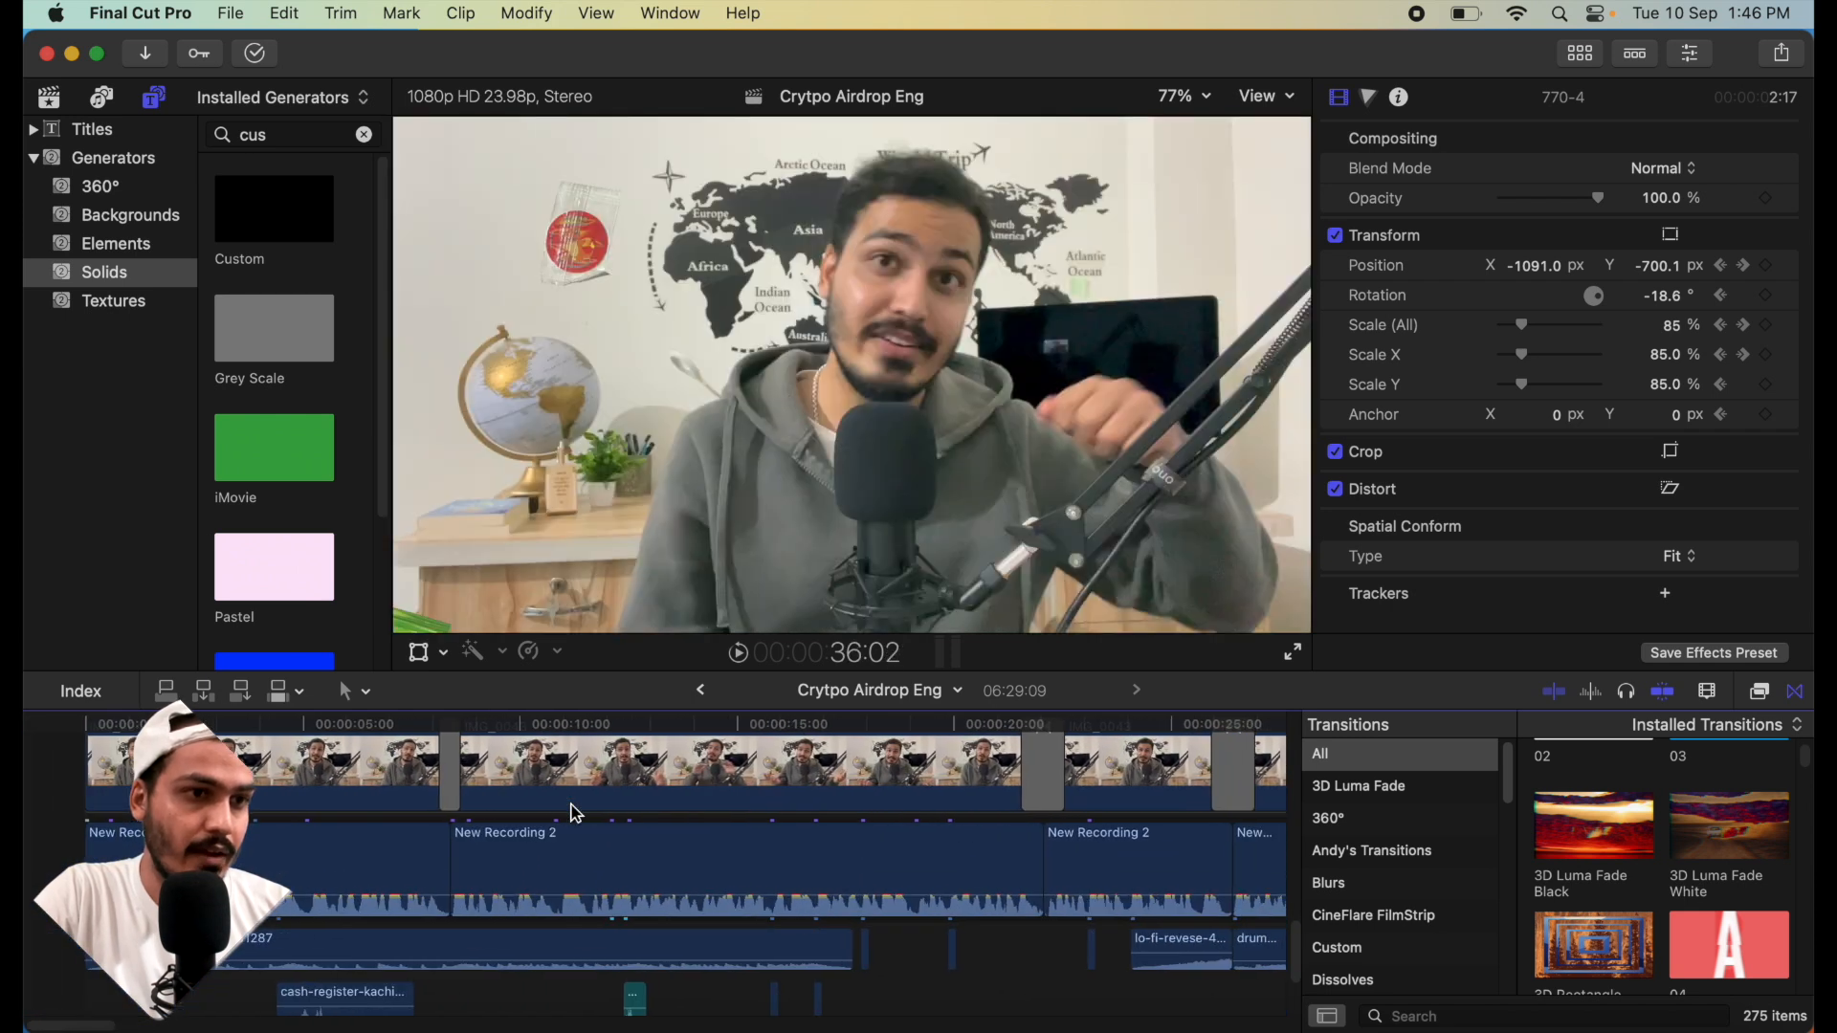
scroll(536, 813, "left", 6)
scroll(432, 811, "up", 3)
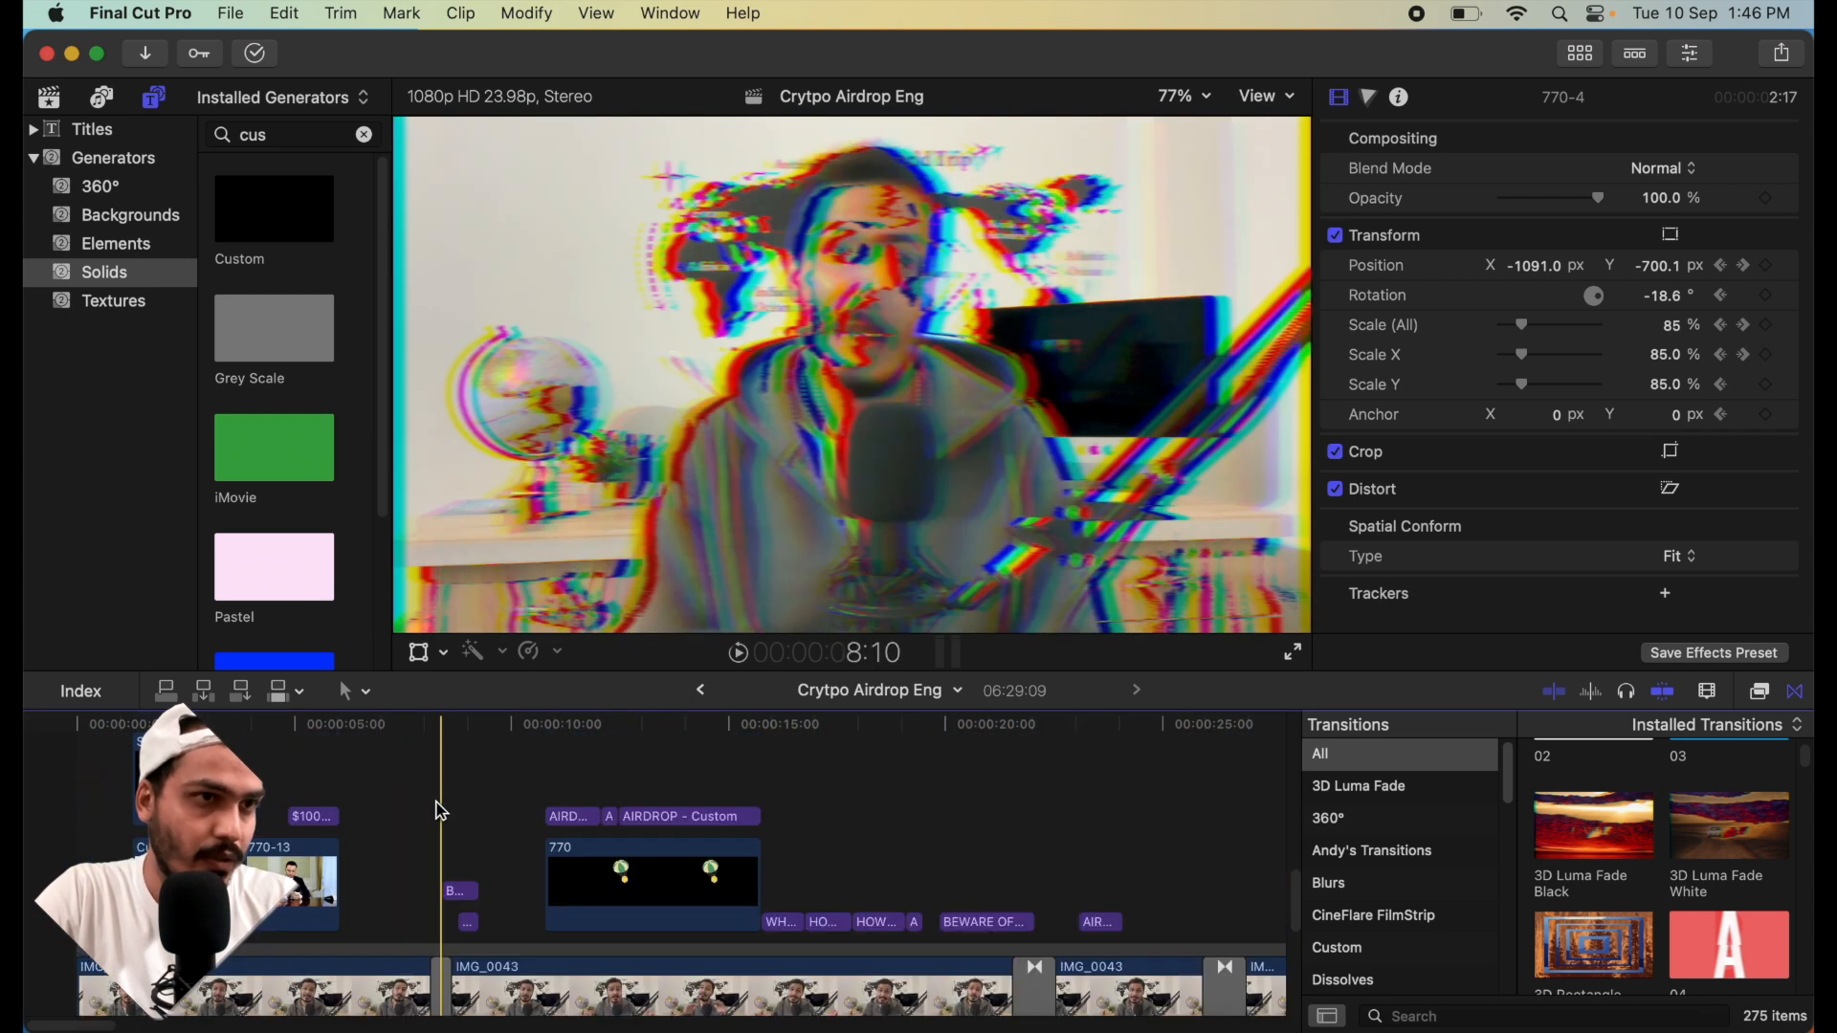
key("space")
key("space")
scroll(420, 799, "down", 2)
key("space")
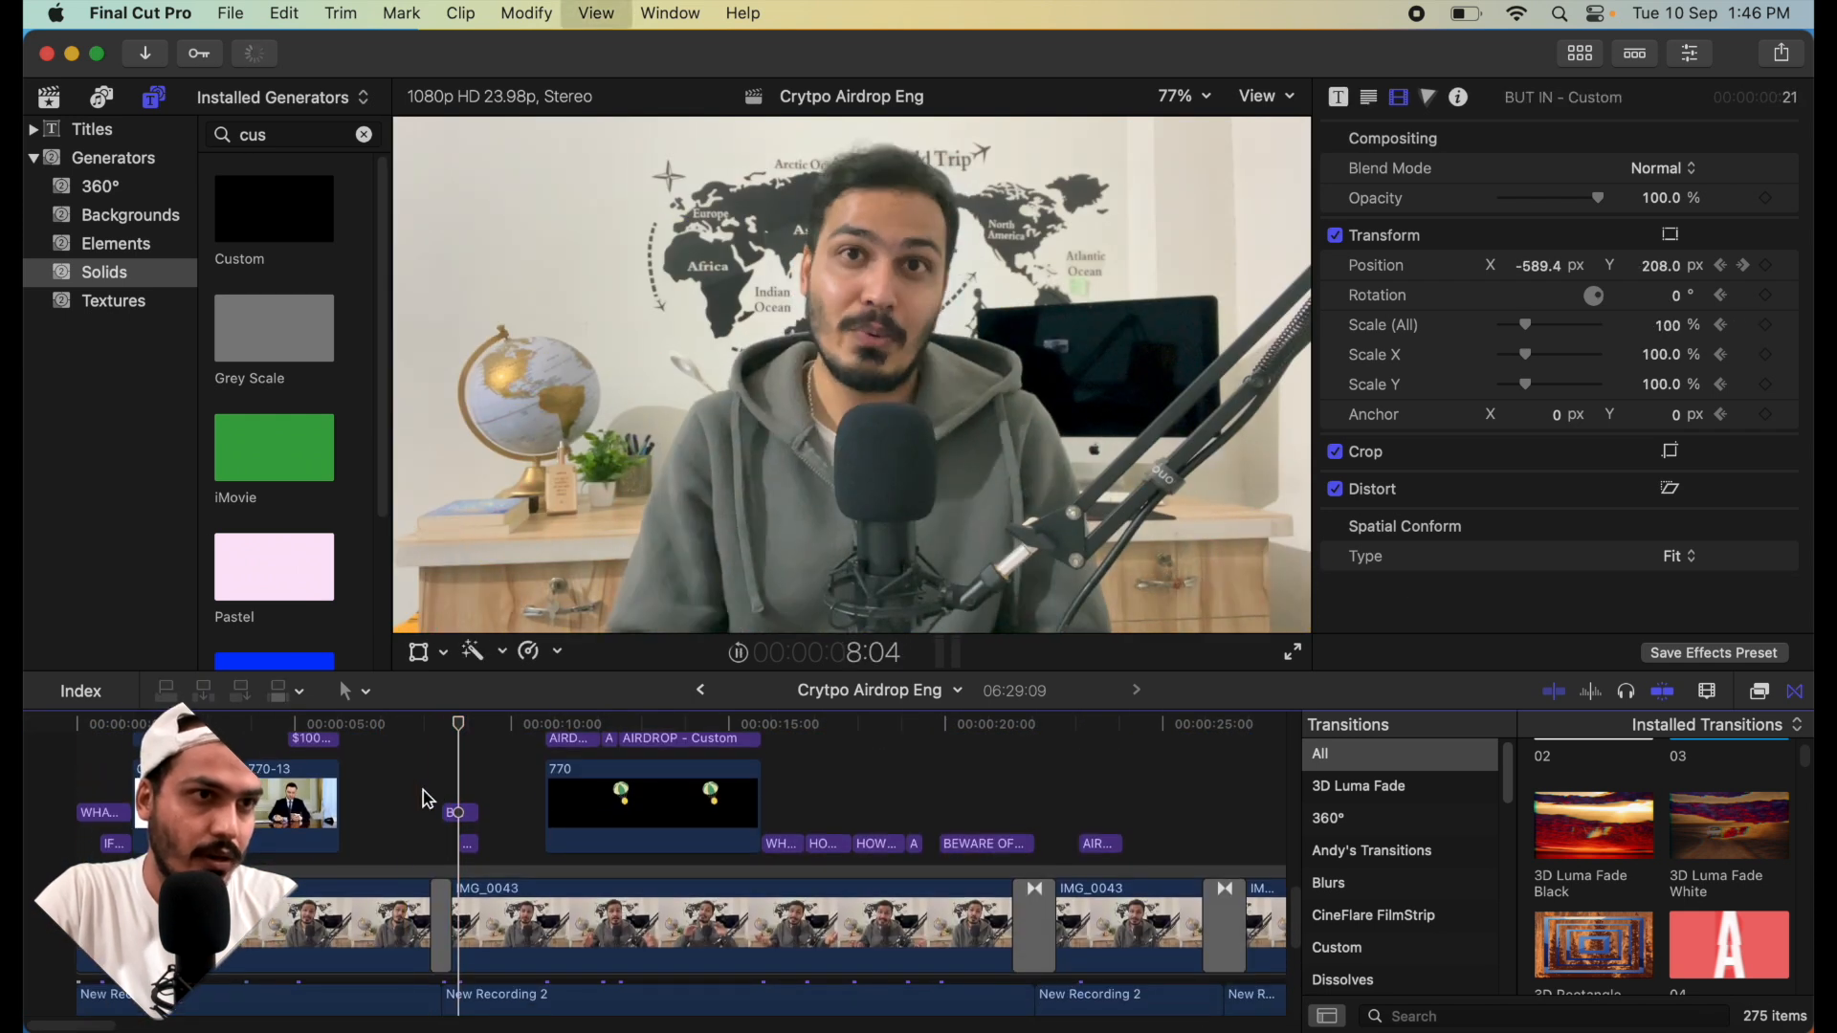
key("space")
- Play the transitions between the talking-head clips after the BEWARE OF SCAMS title to examine how they are used
scroll(427, 798, "right", 3)
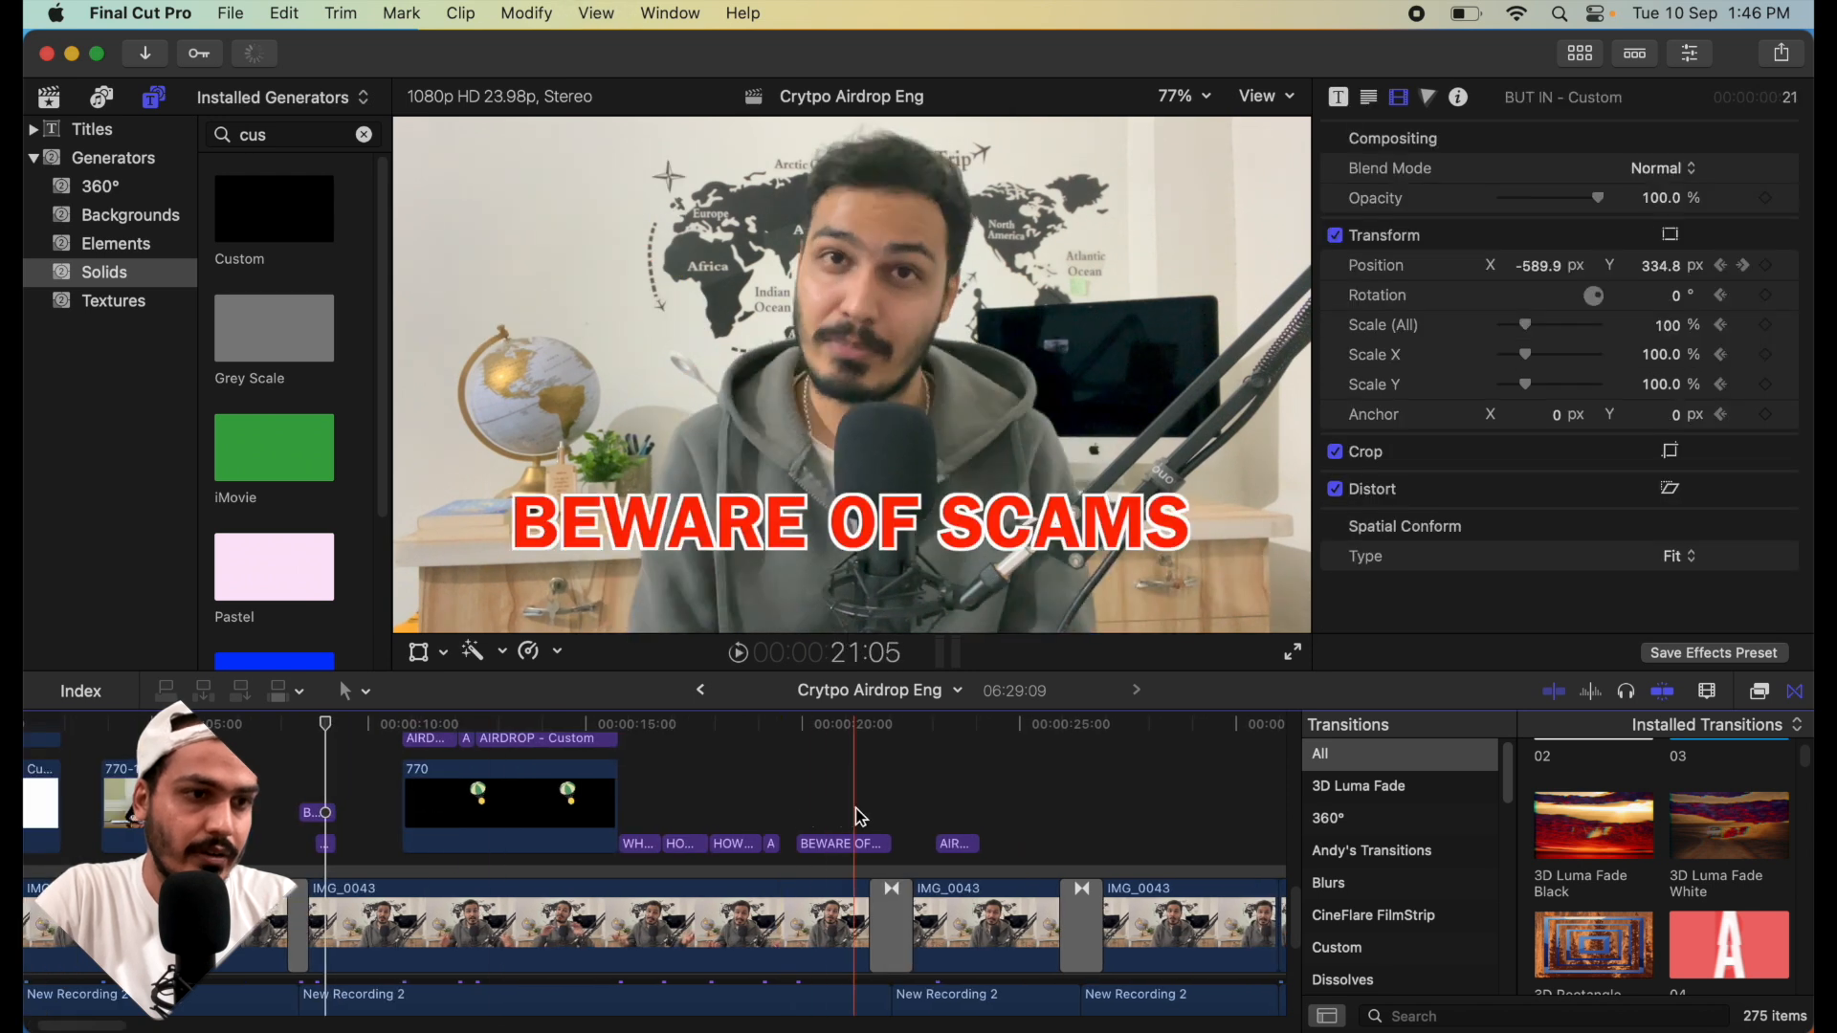
key("space")
key("space")
scroll(860, 808, "right", 3)
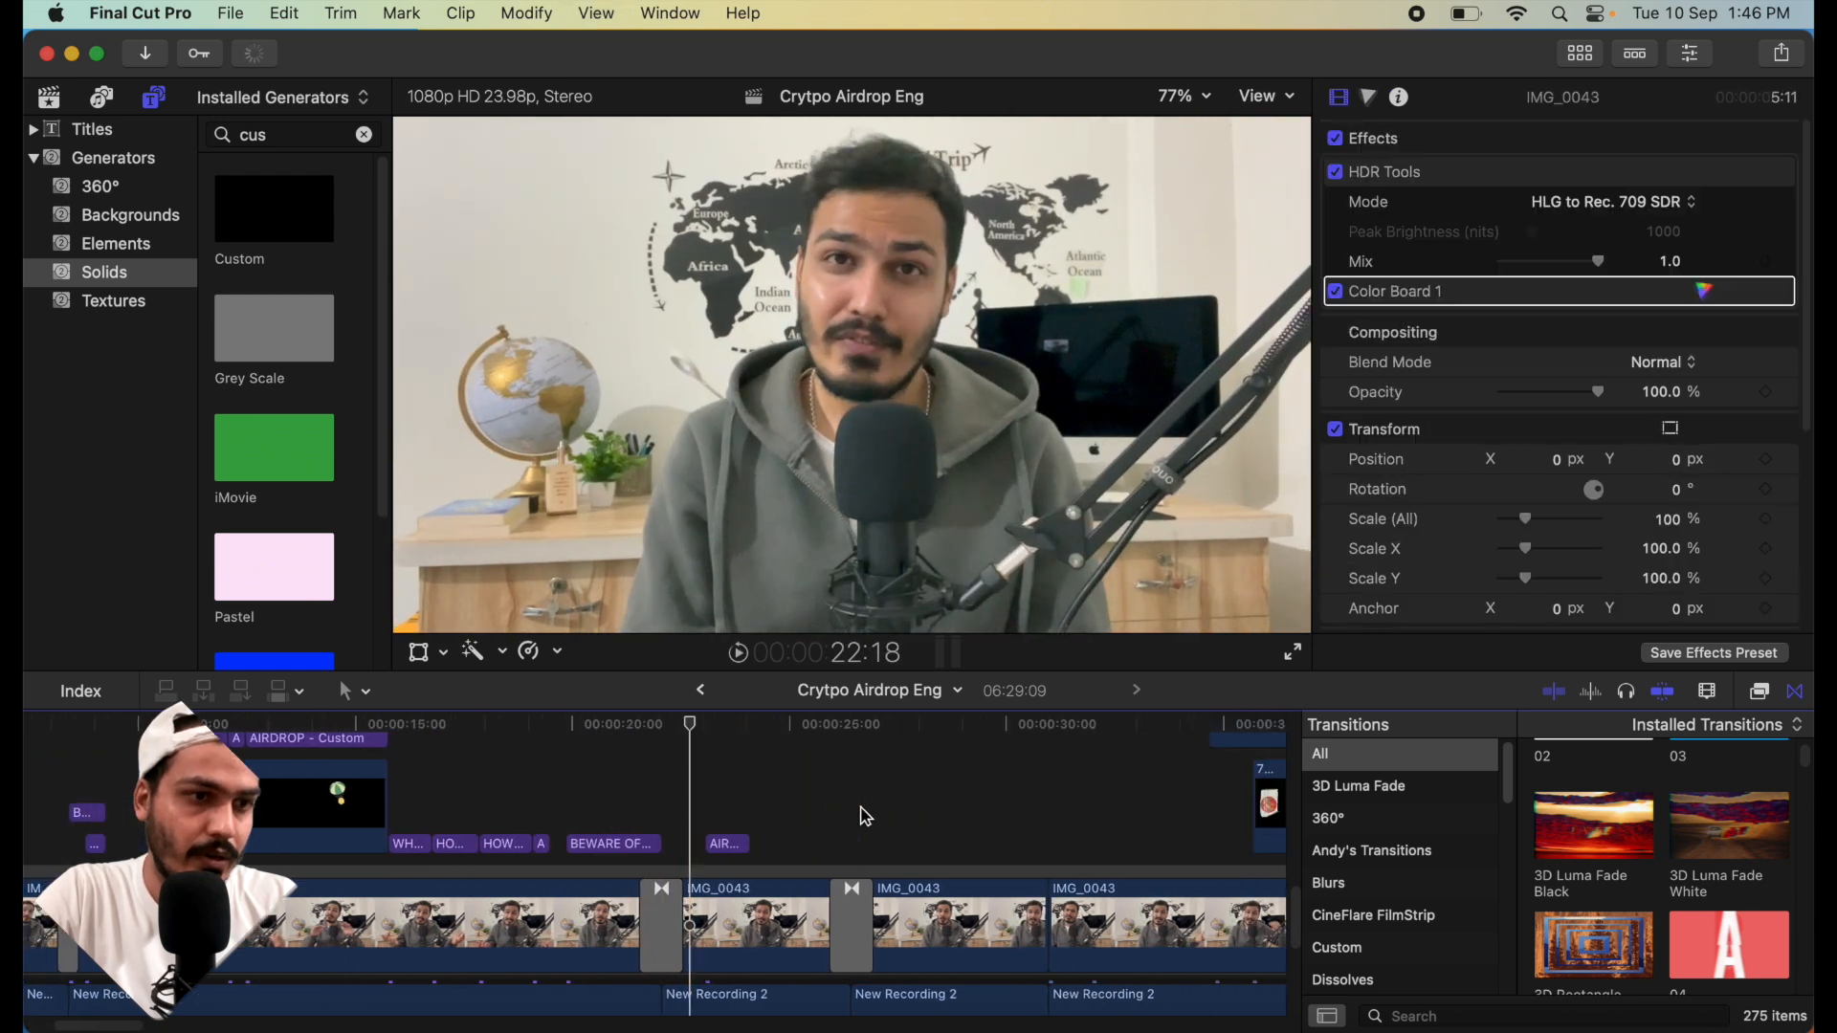
key("space")
scroll(819, 789, "down", 5)
key("space")
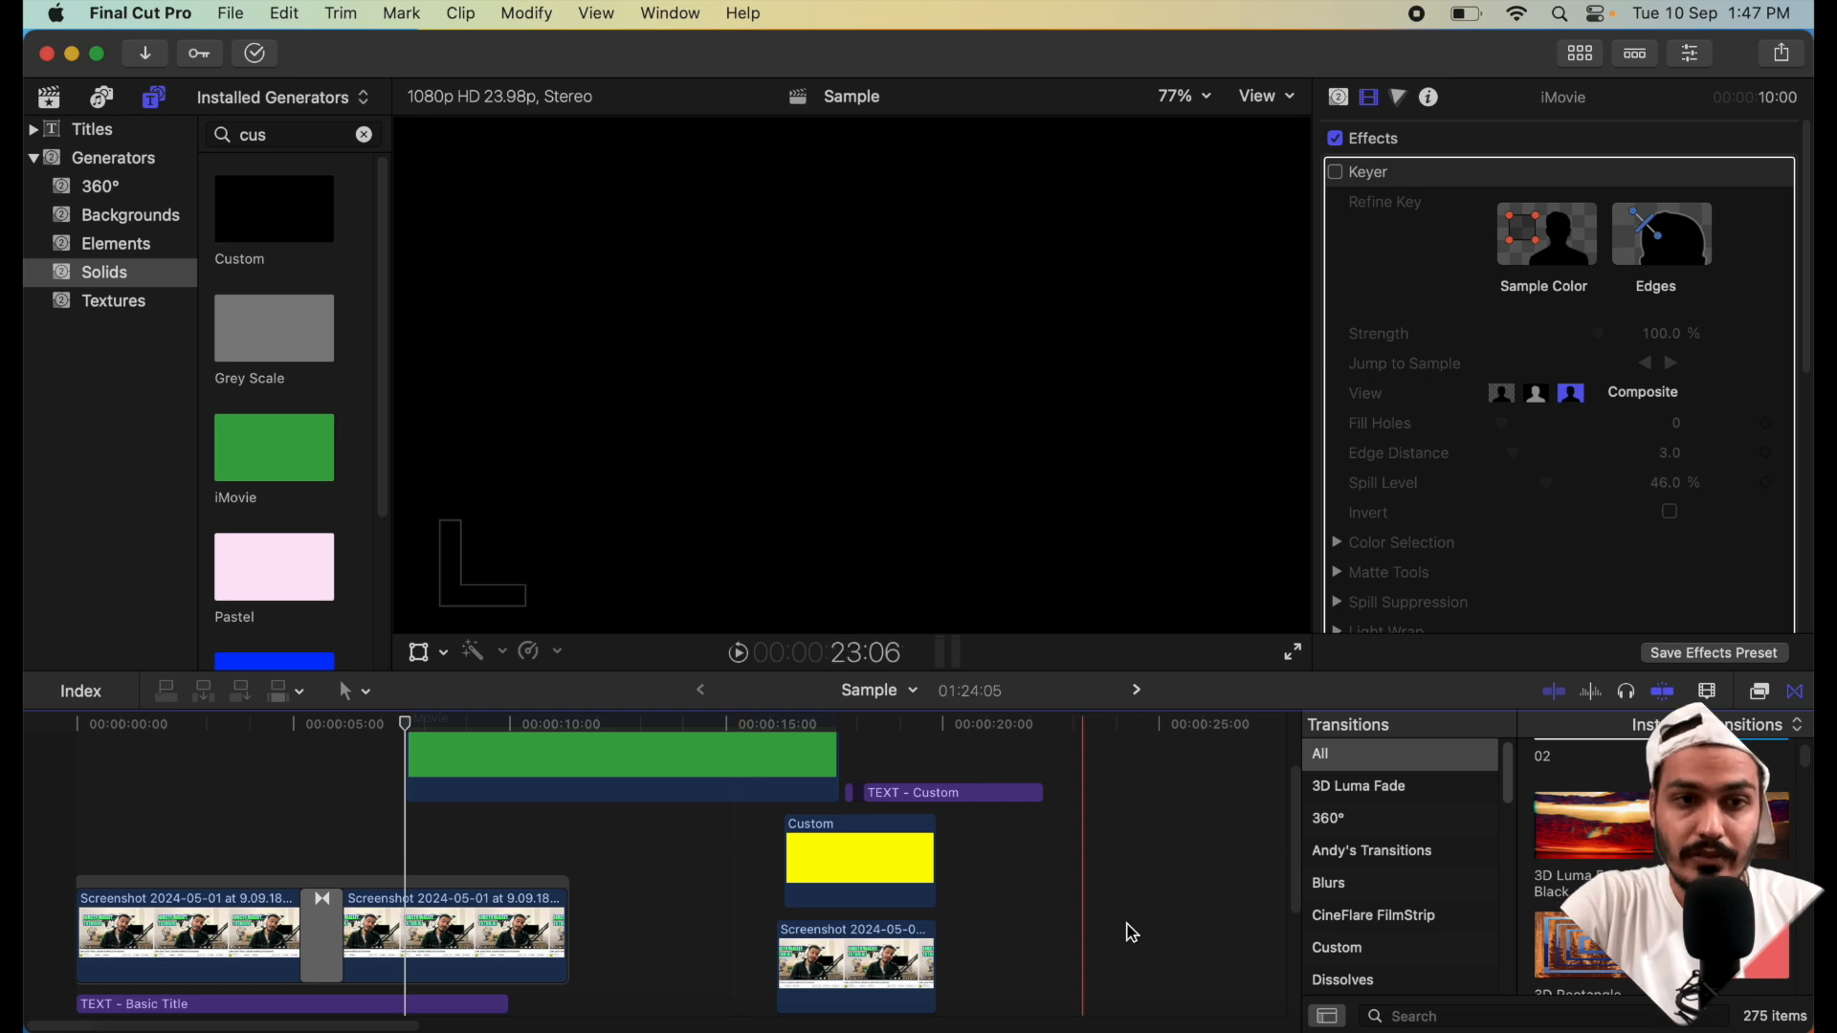
- Search the transitions for "gli", apply the TV Glitch Zoom transition to the screenshot clip near 17 seconds, and play it
left_click(1447, 1016)
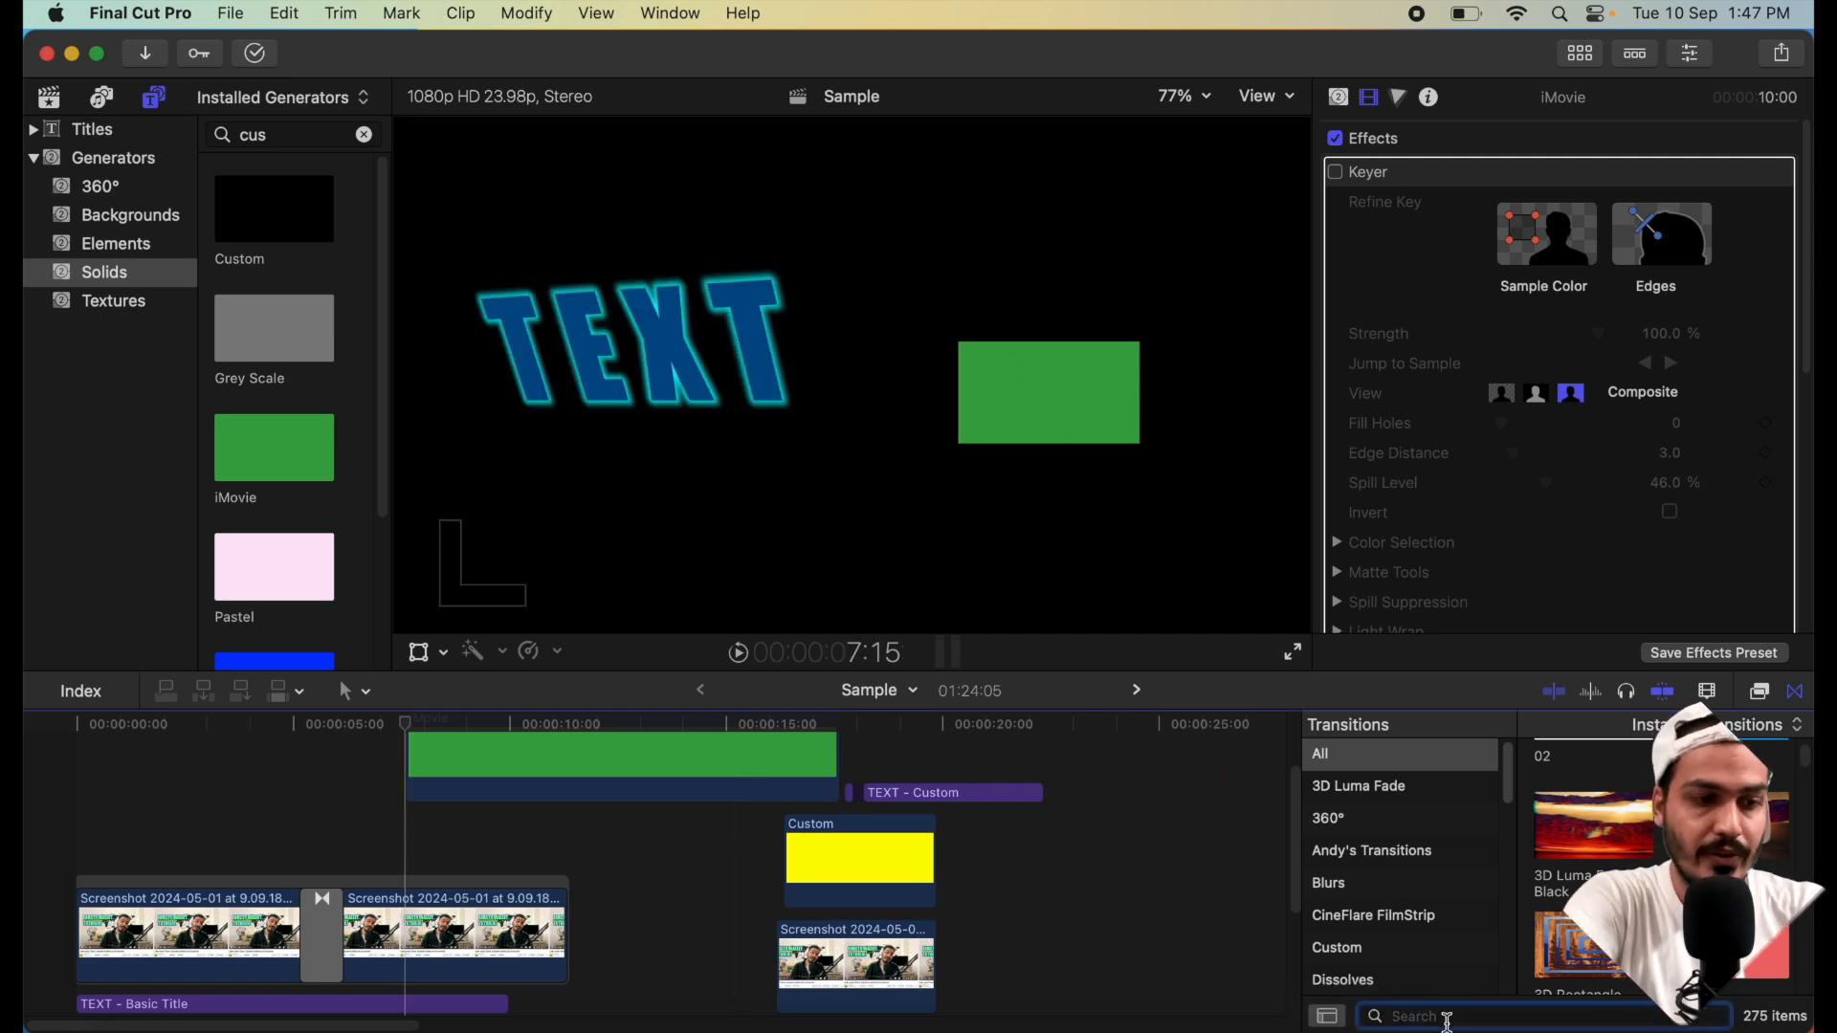
type("gli")
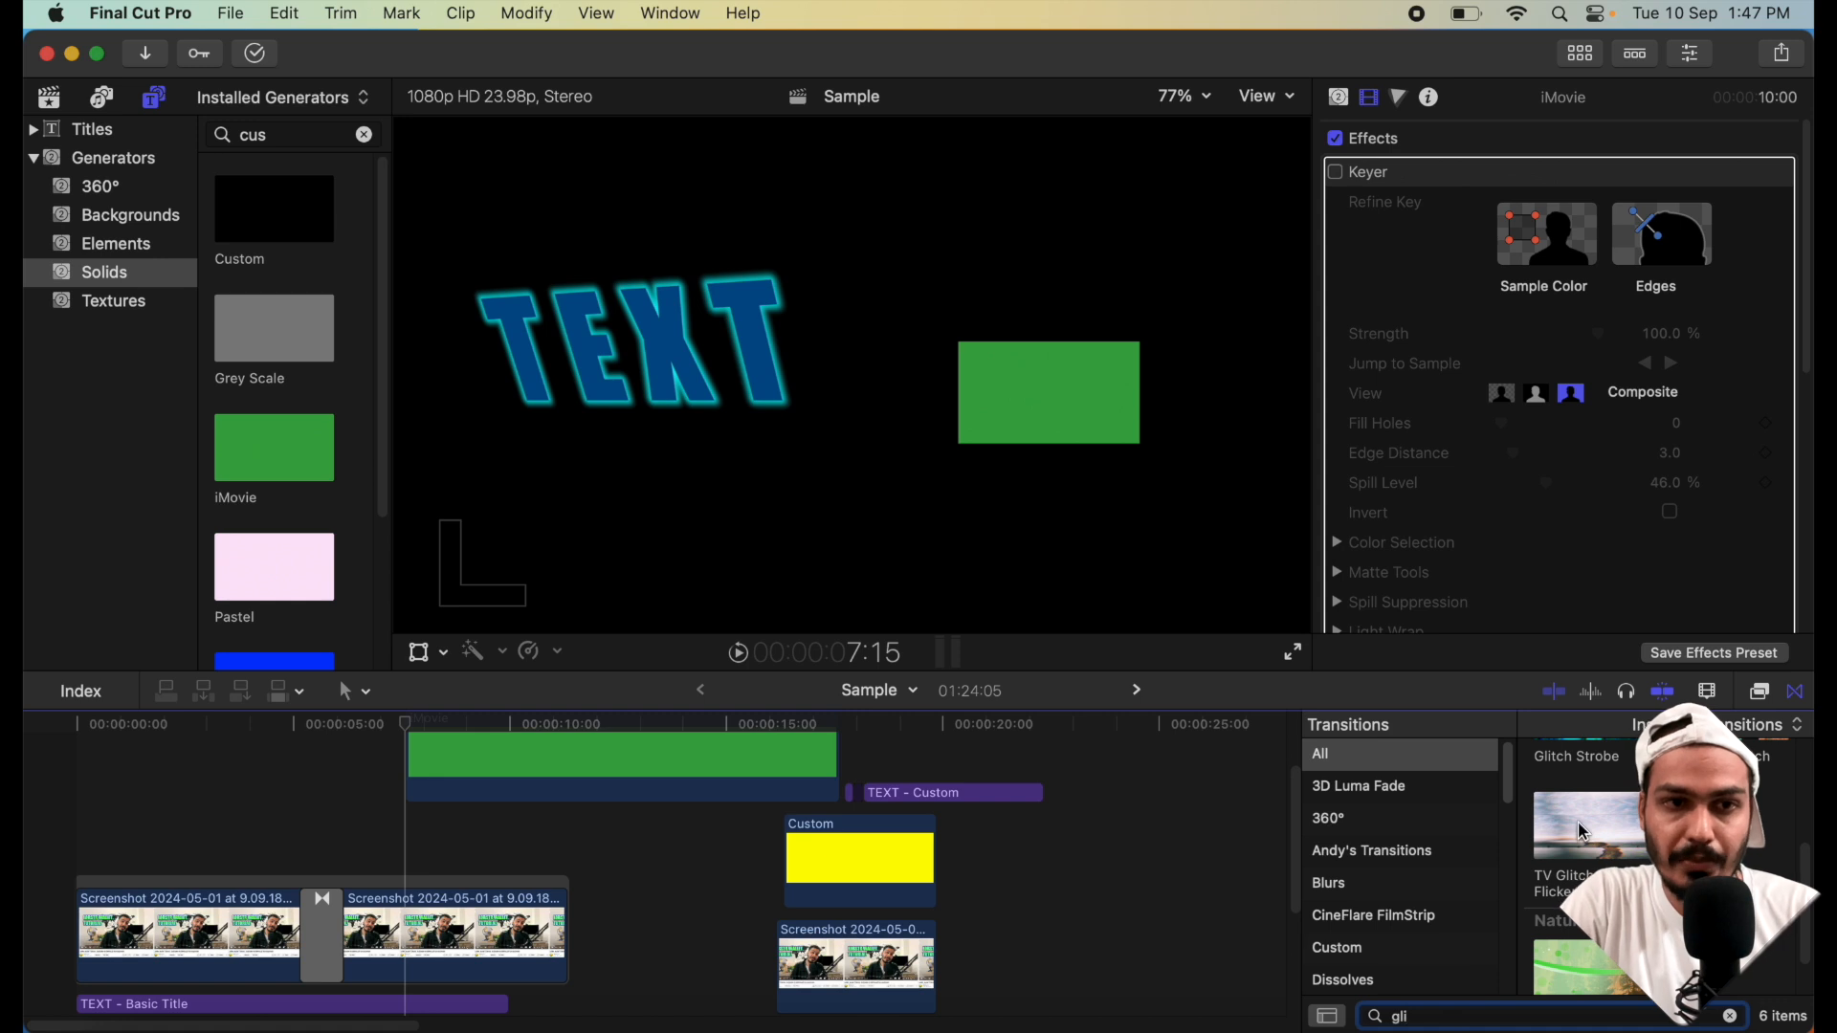
left_click_drag(1585, 832, 827, 942)
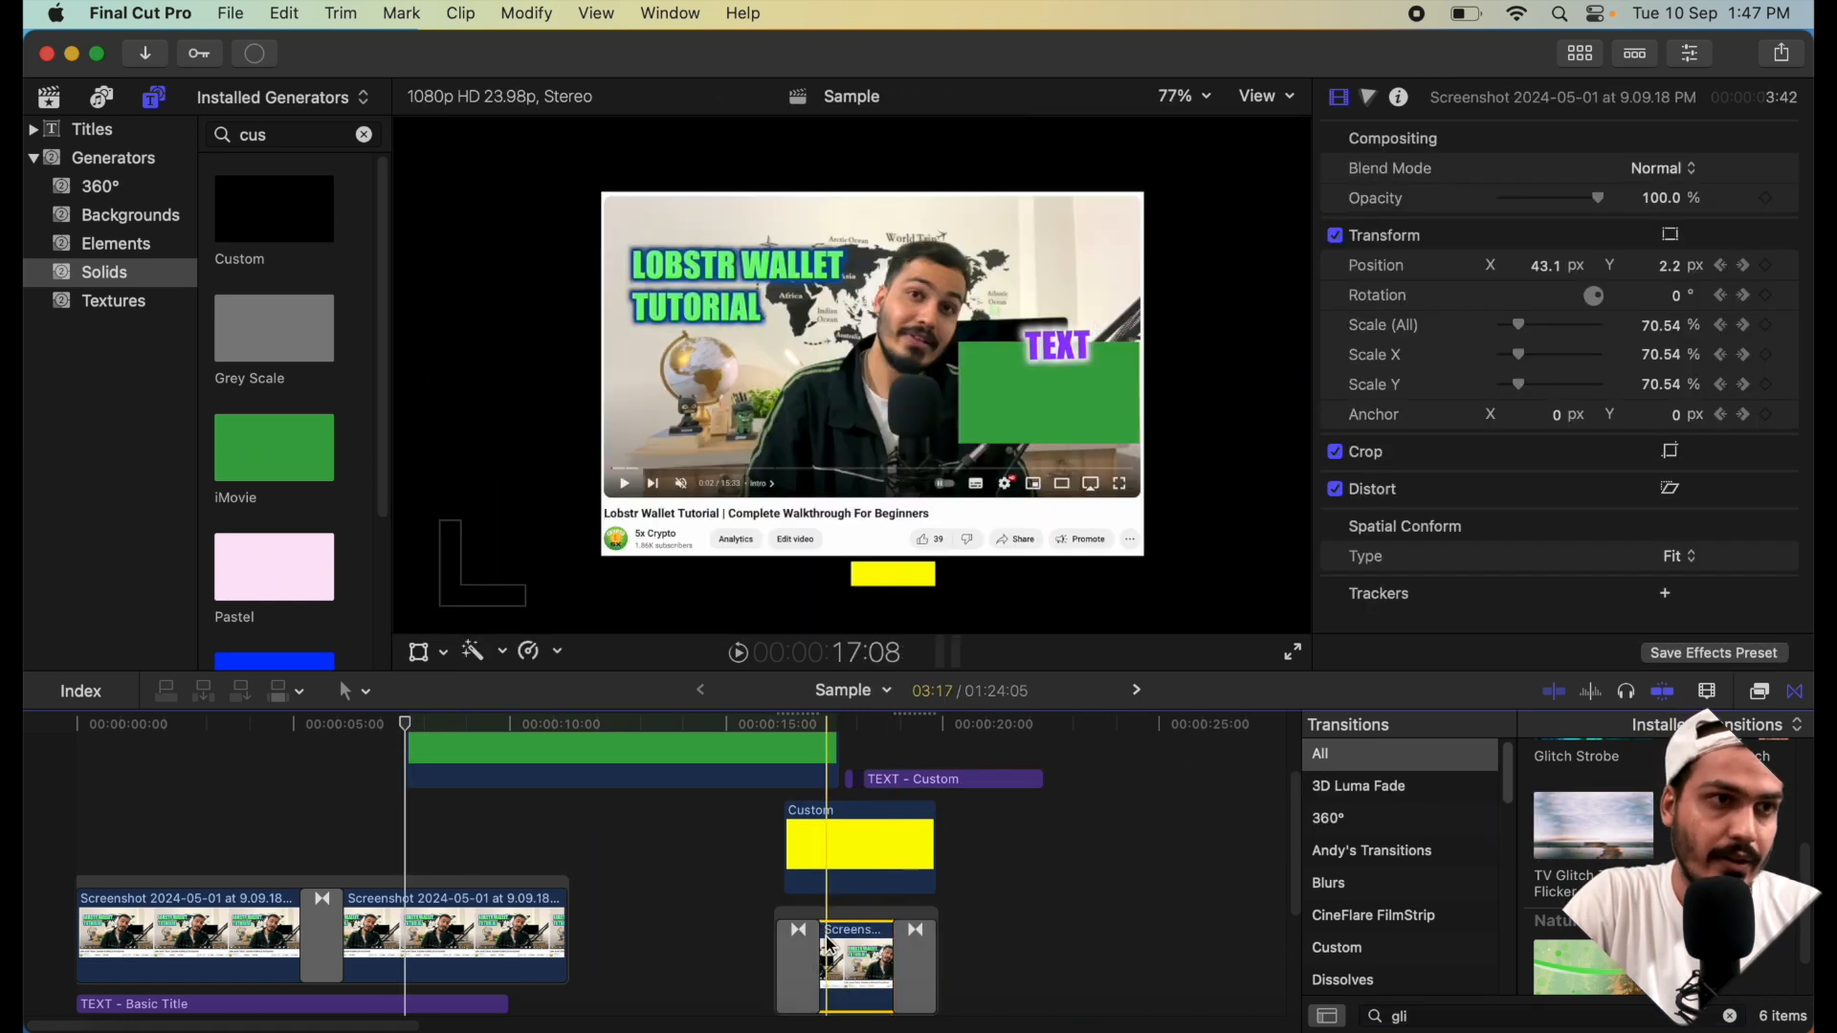
key("/")
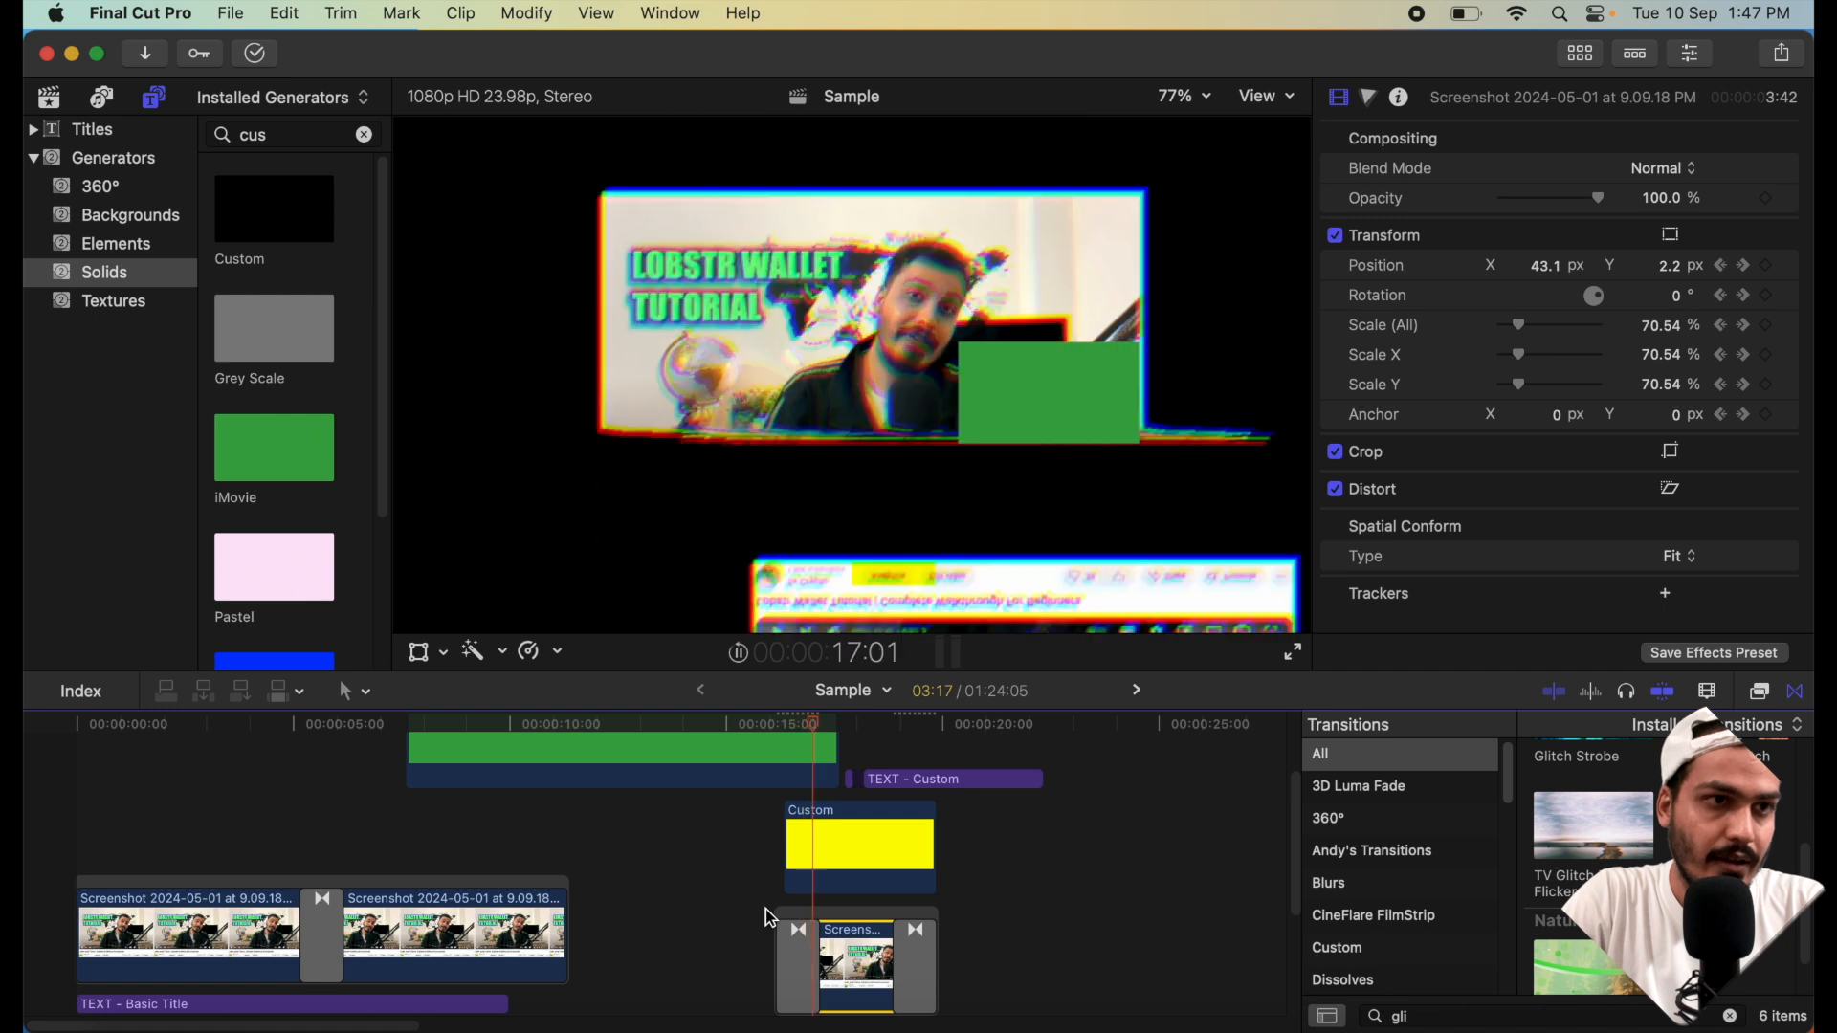
scroll(766, 908, "down", 2)
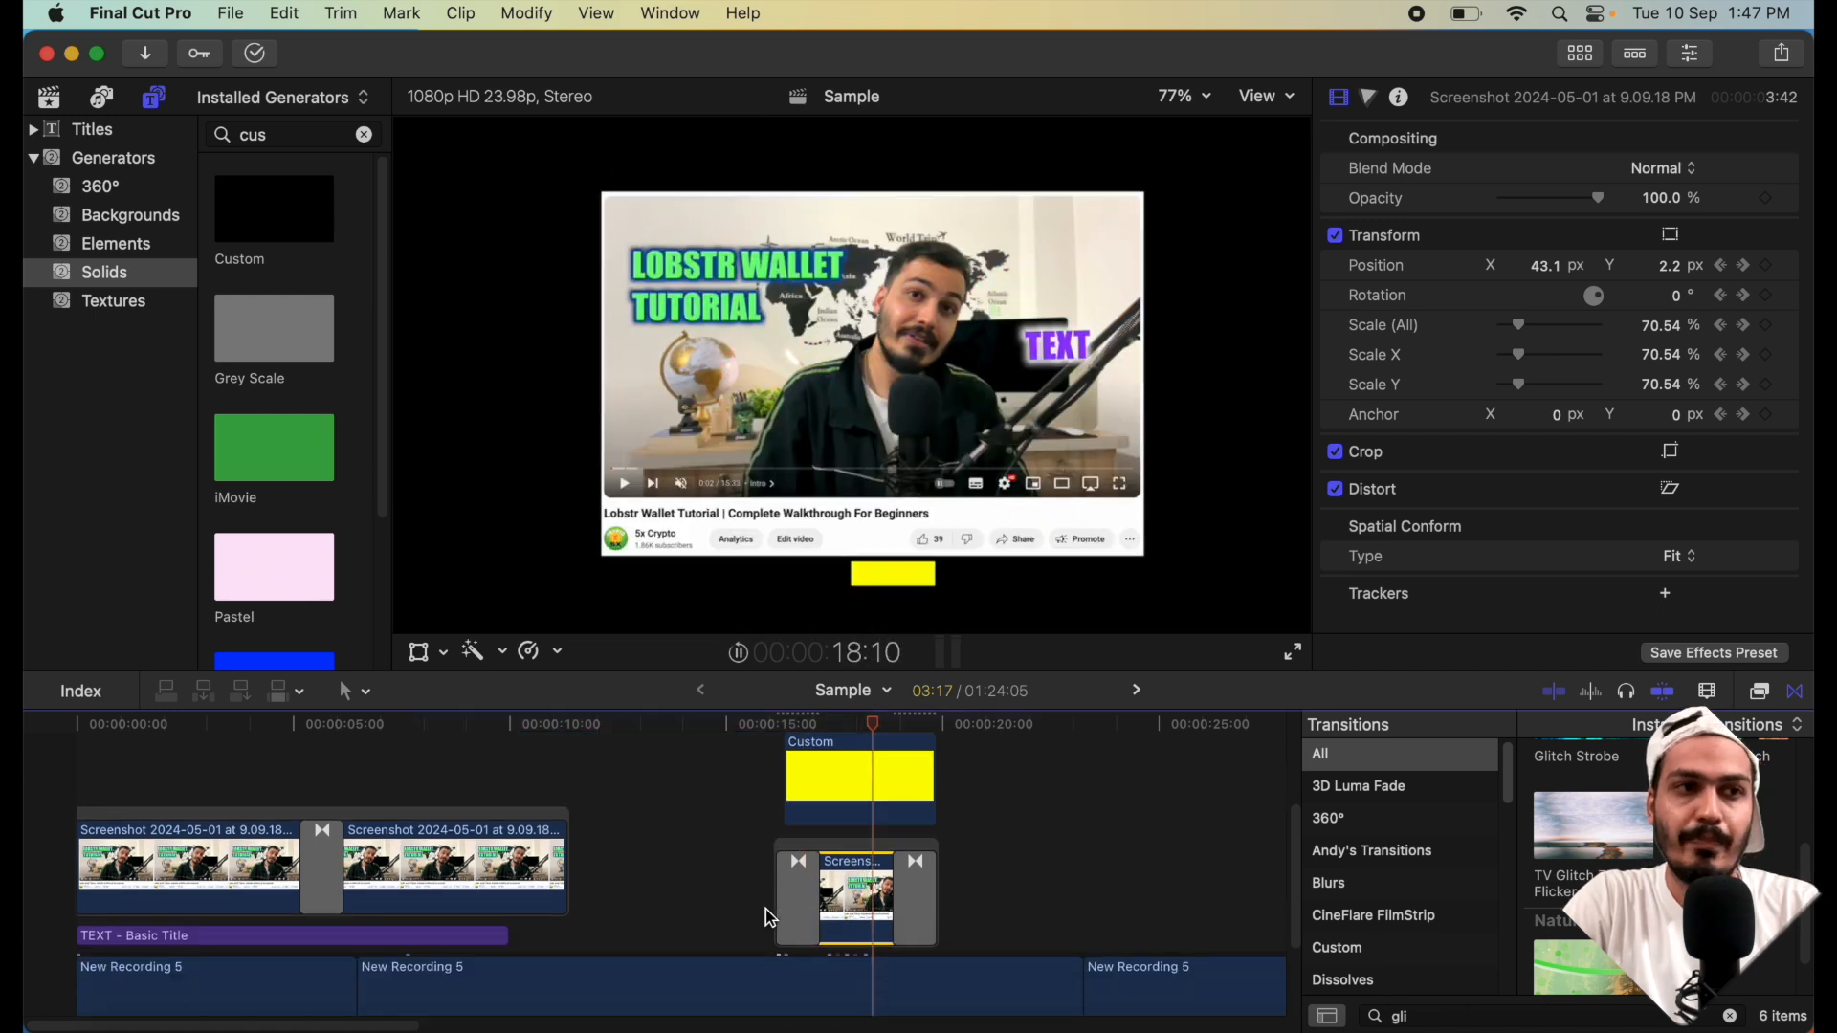
scroll(770, 918, "down", 2)
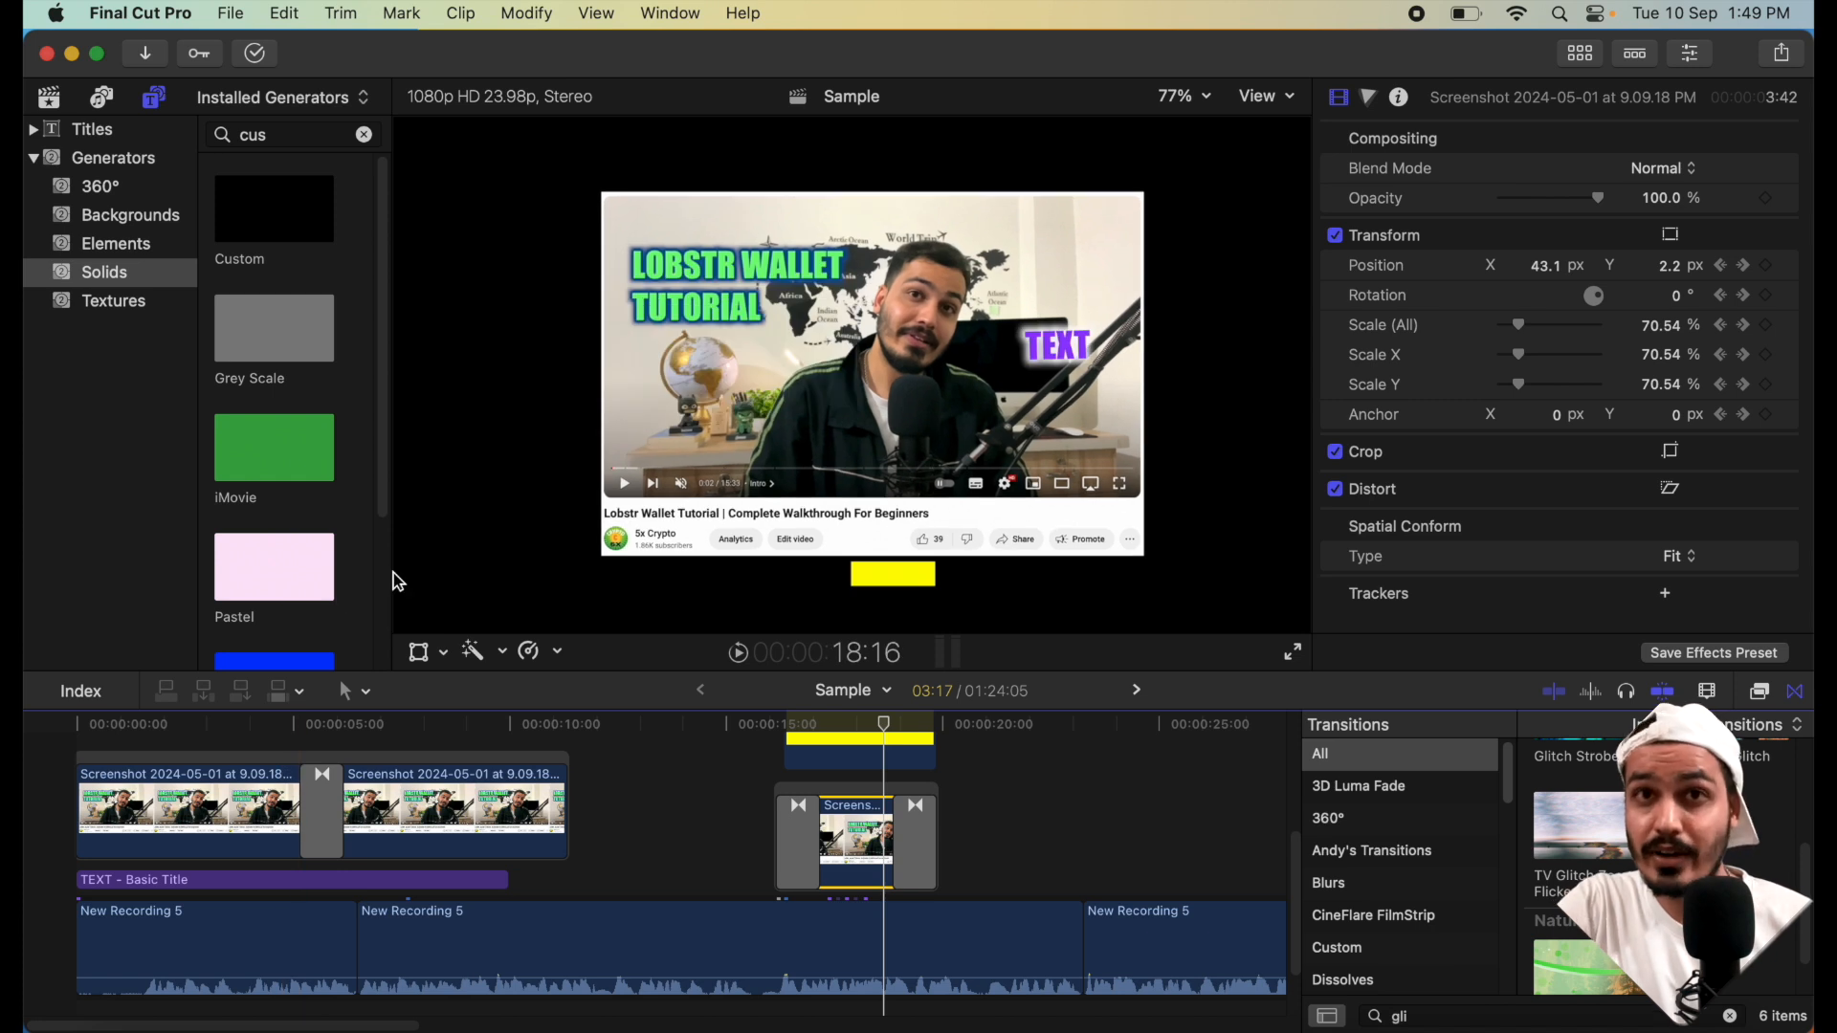
- Open the built-in sound effects library, clear its search filter, and browse the list of available effects
left_click(101, 99)
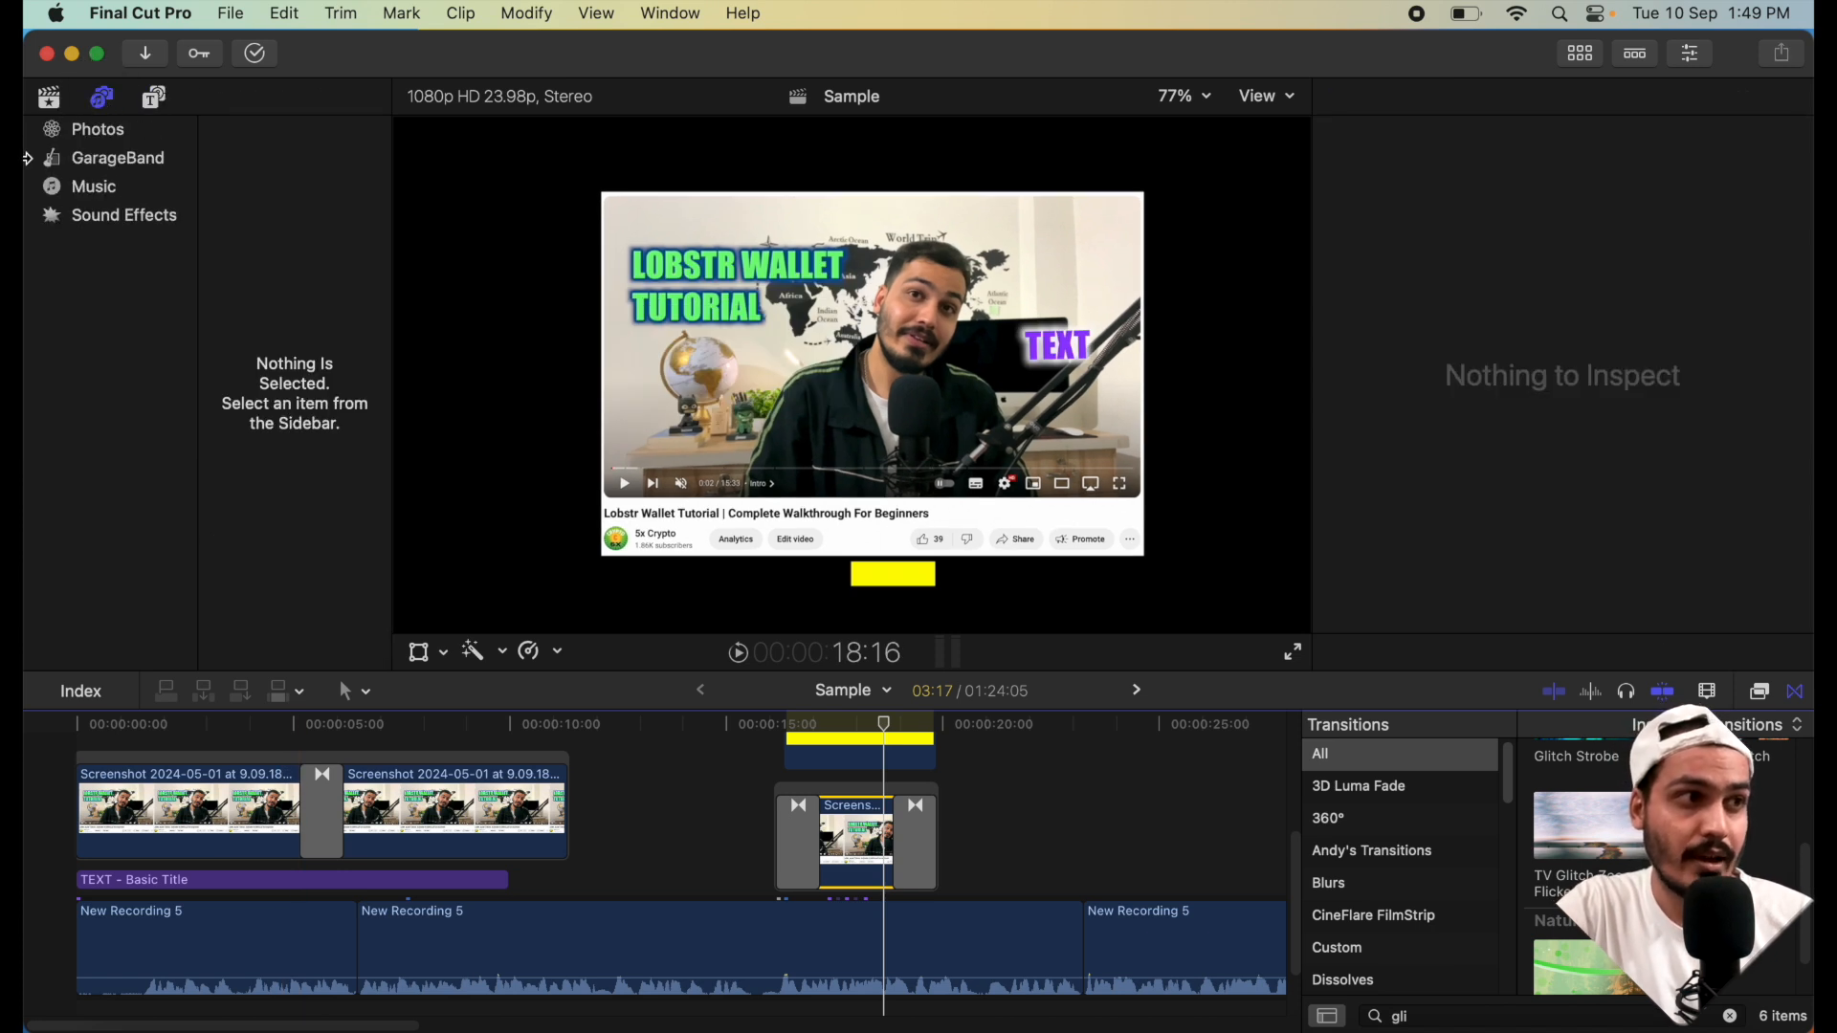
left_click(96, 218)
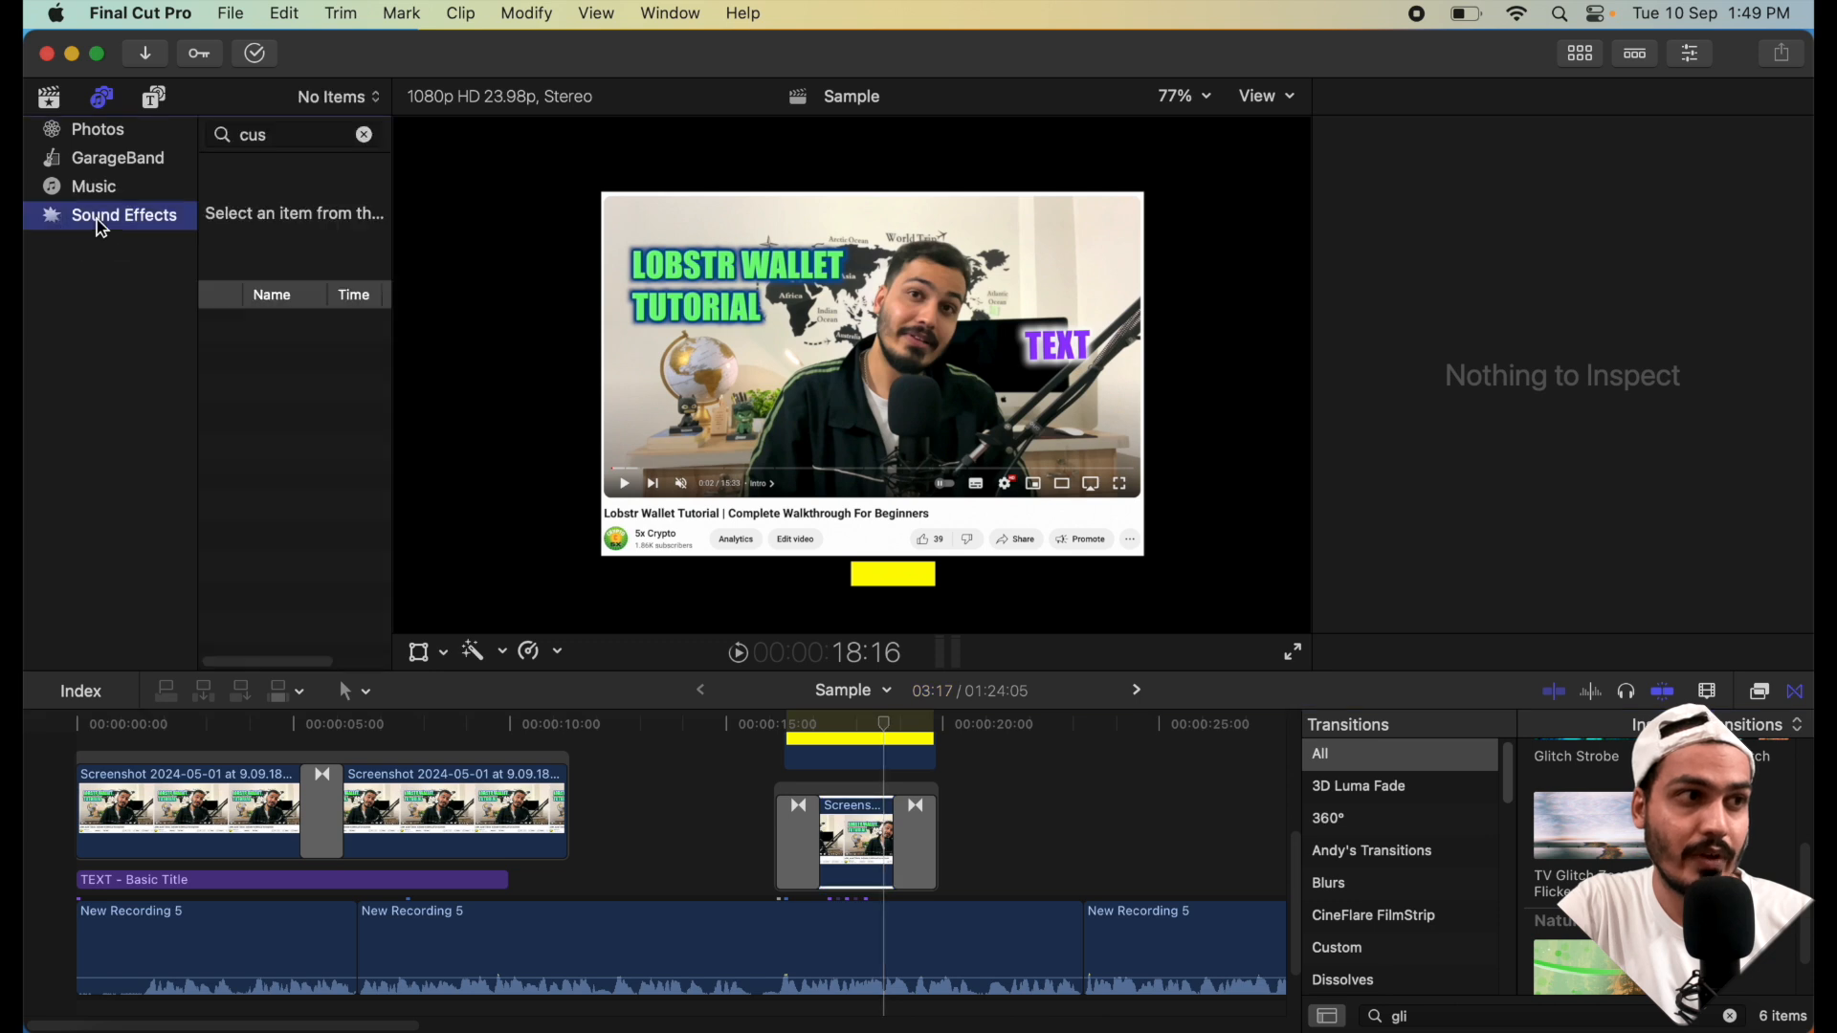
left_click(365, 135)
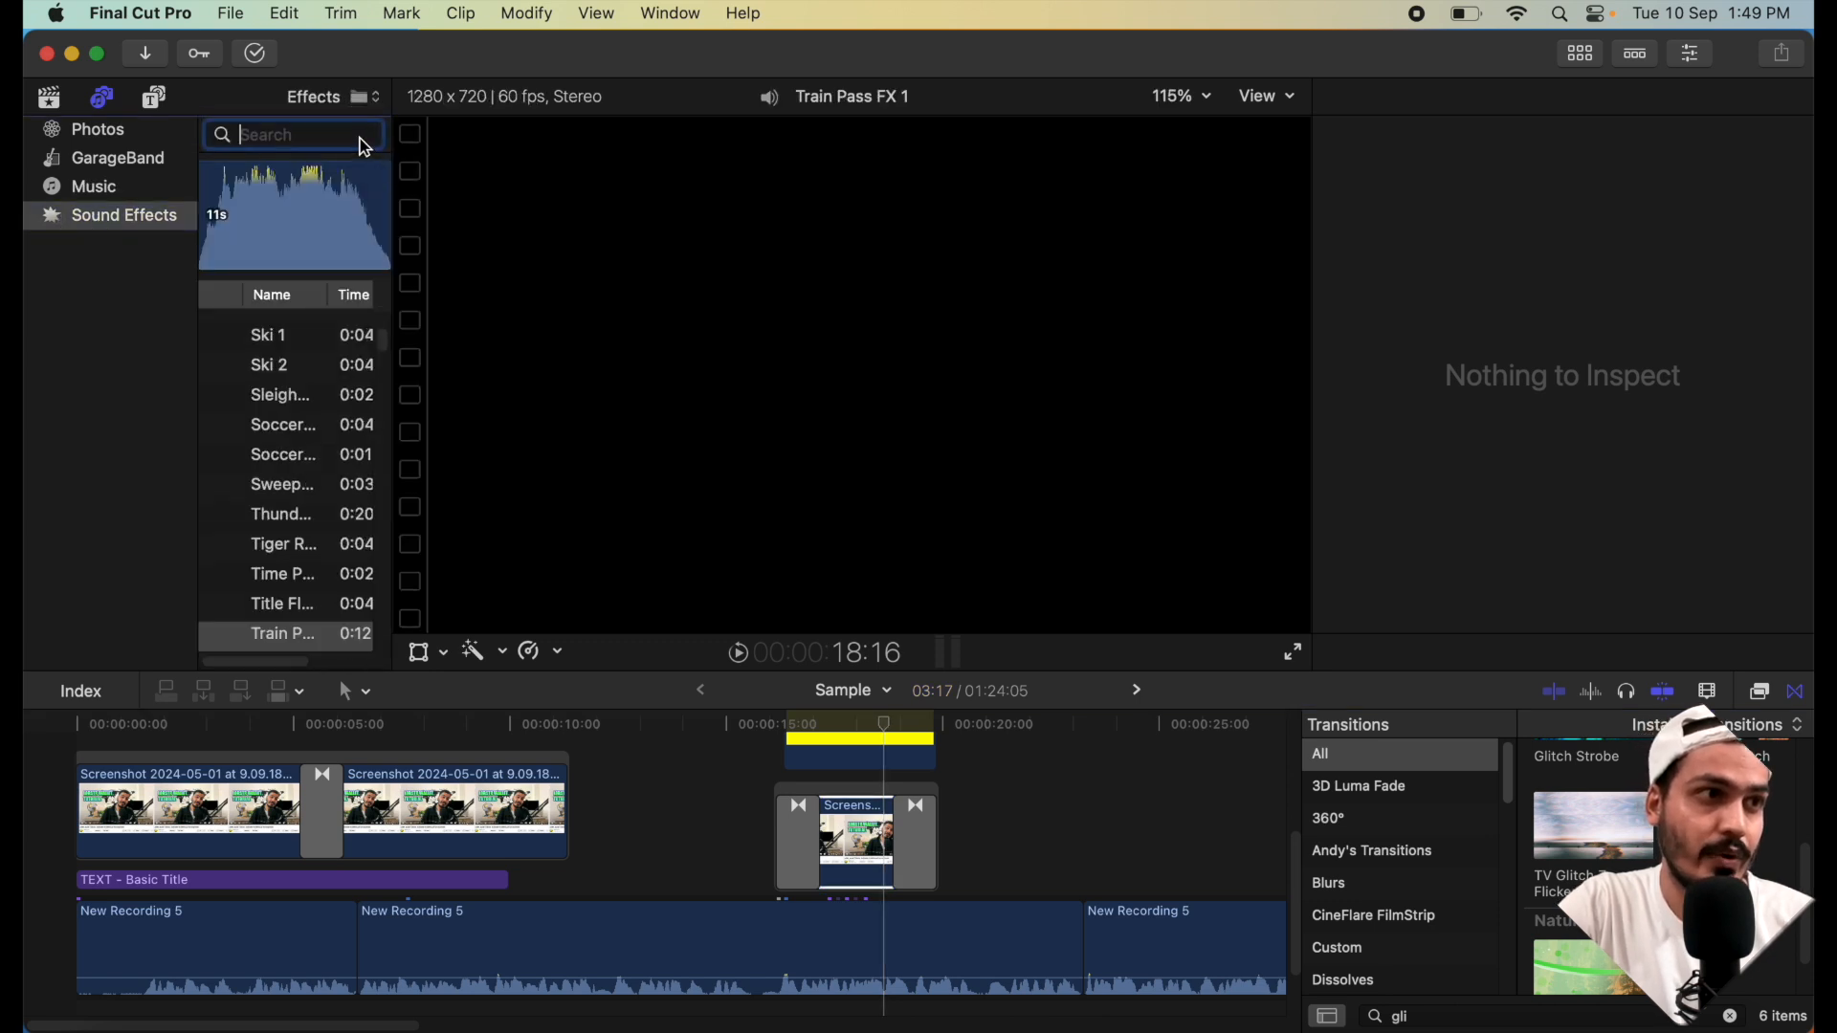
scroll(287, 411, "up", 10)
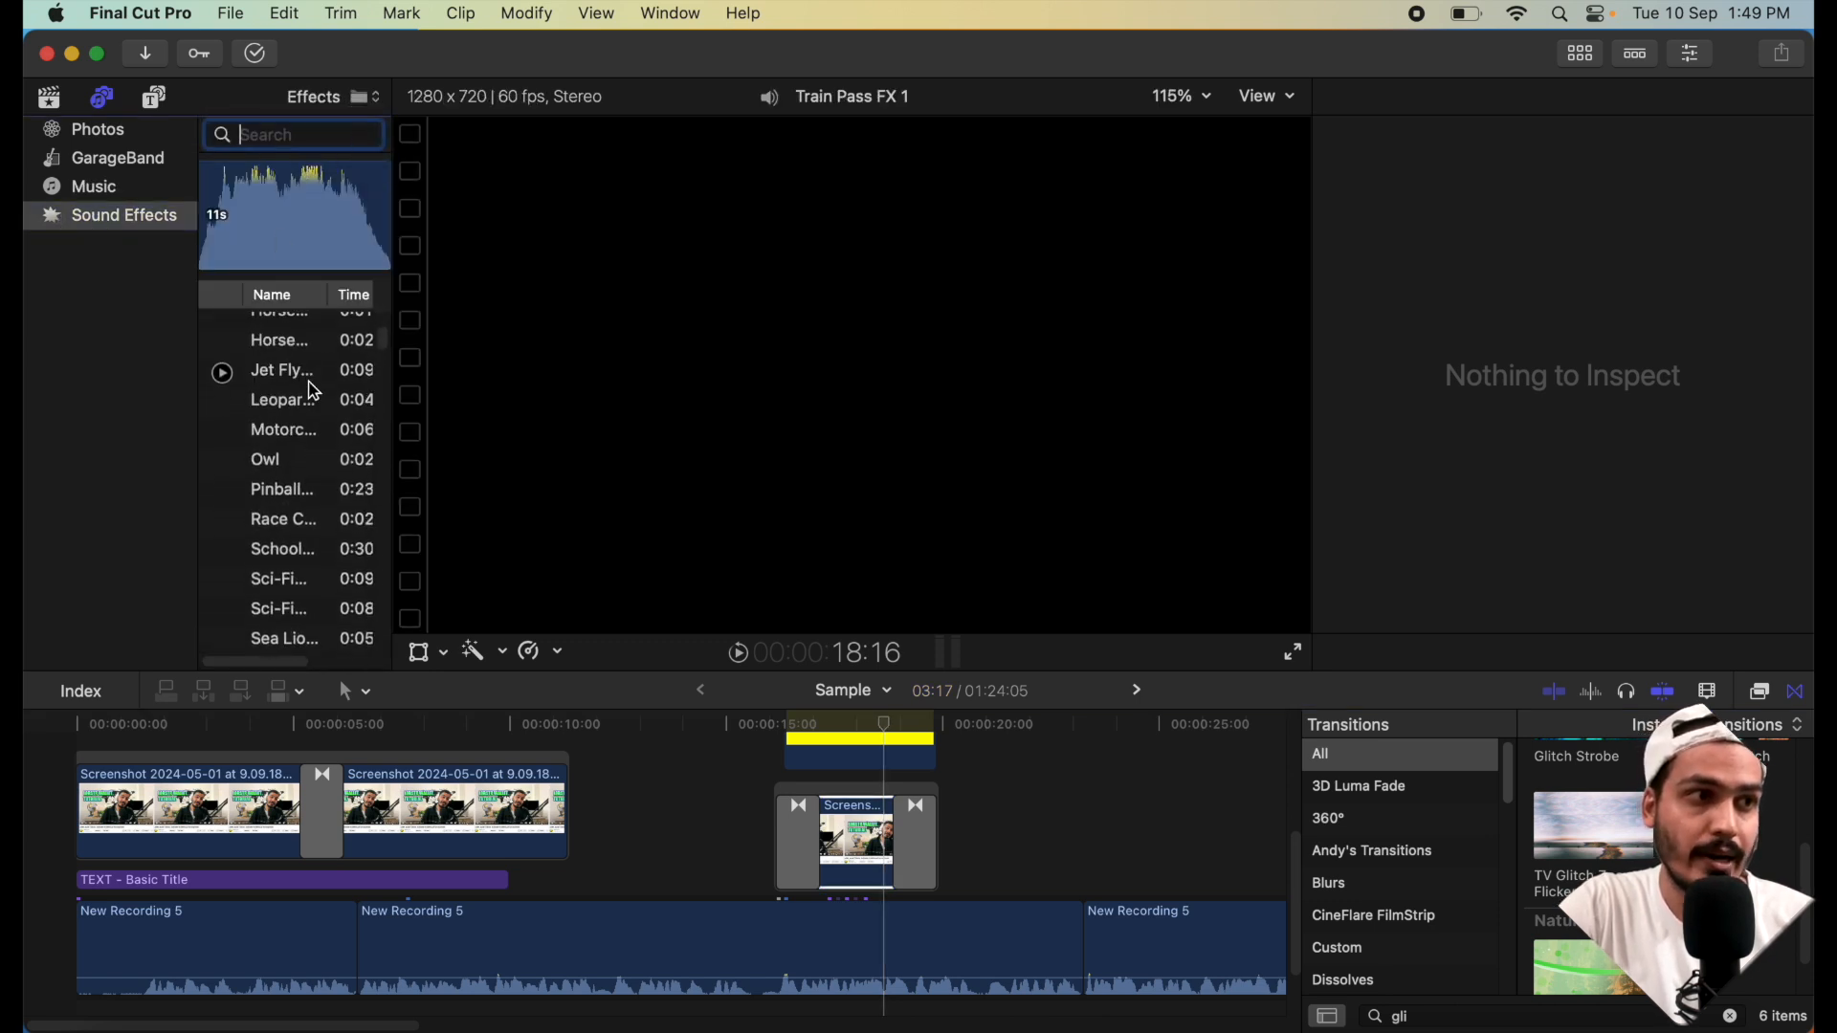
scroll(307, 382, "down", 15)
scroll(315, 391, "up", 15)
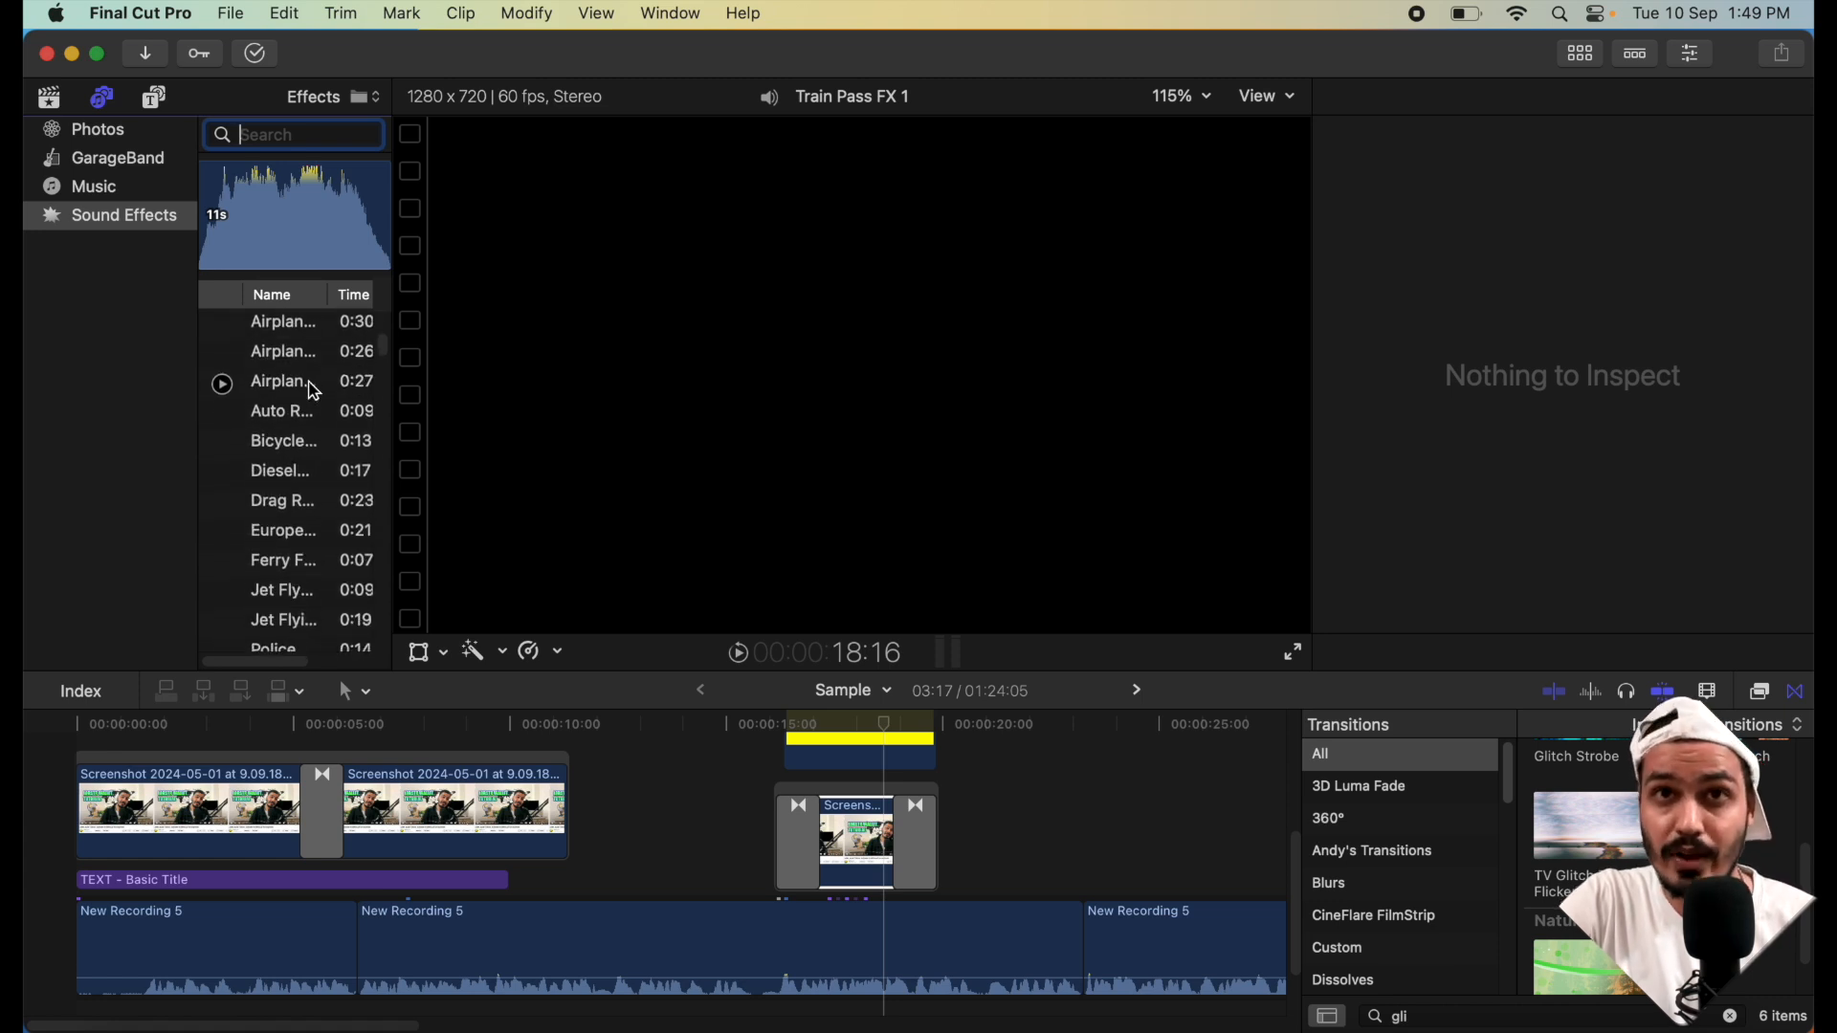
scroll(315, 391, "down", 15)
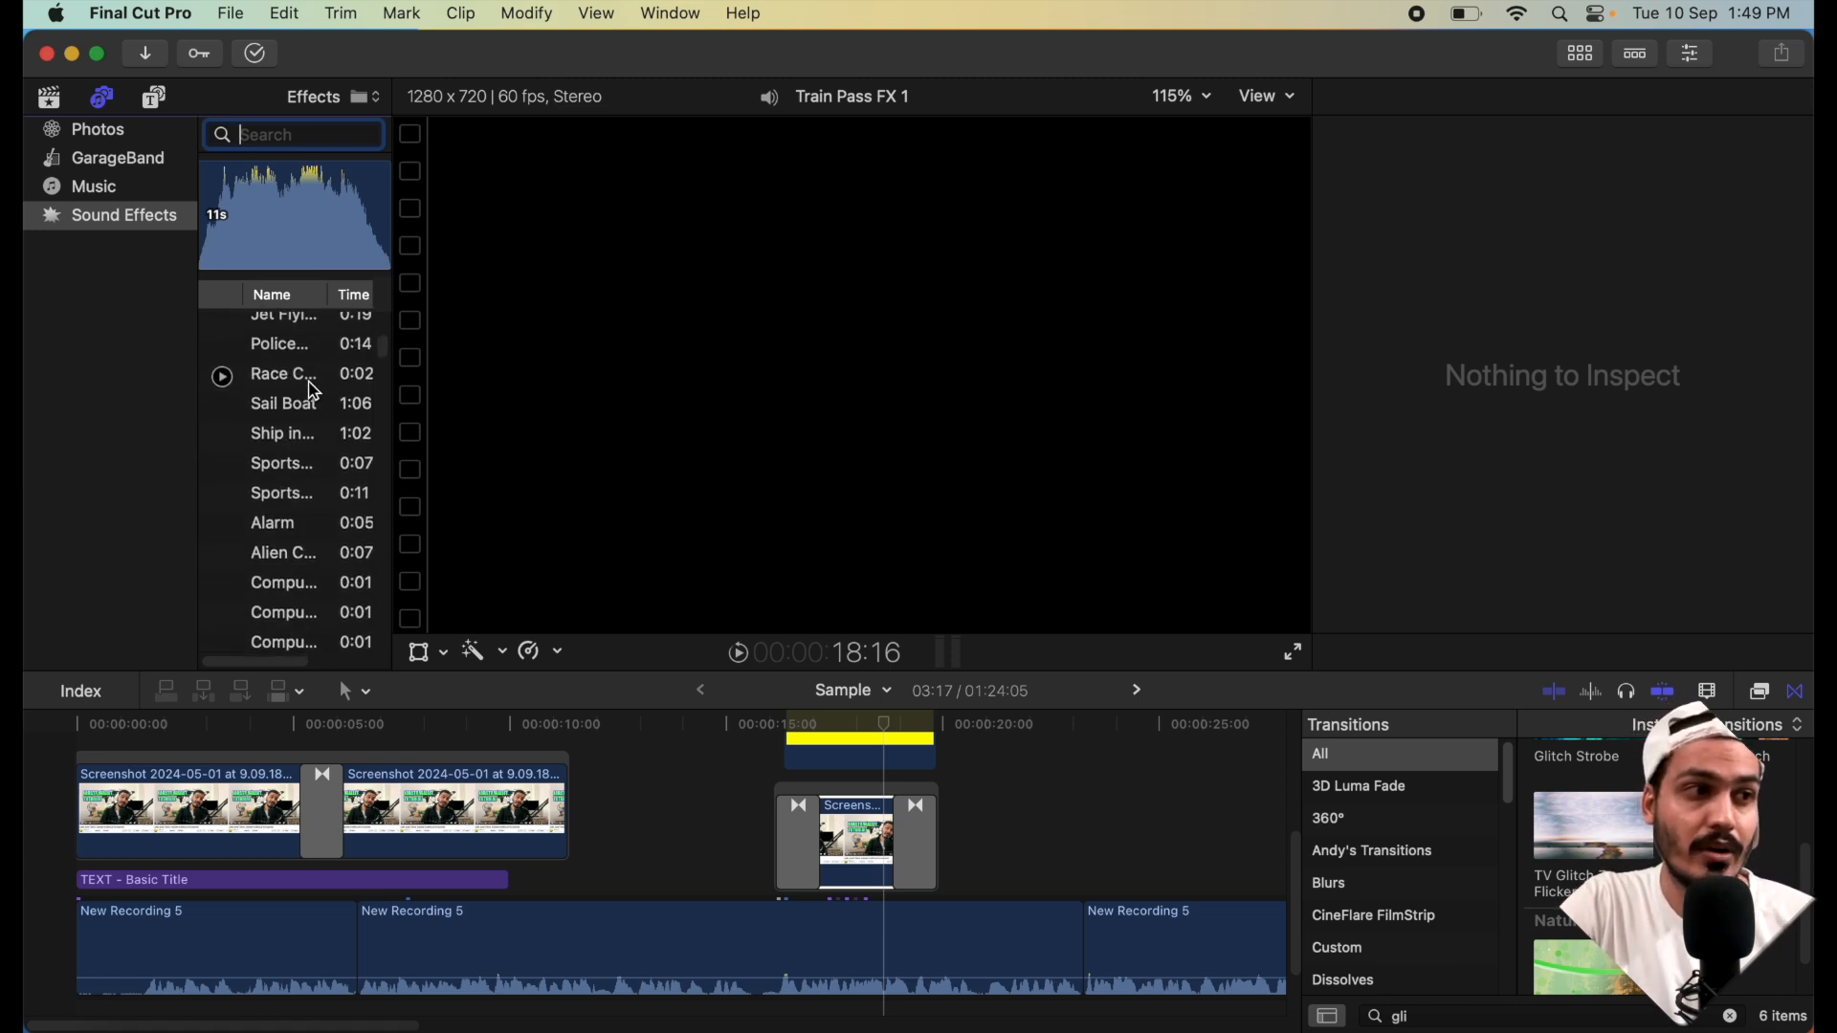
scroll(315, 391, "down", 5)
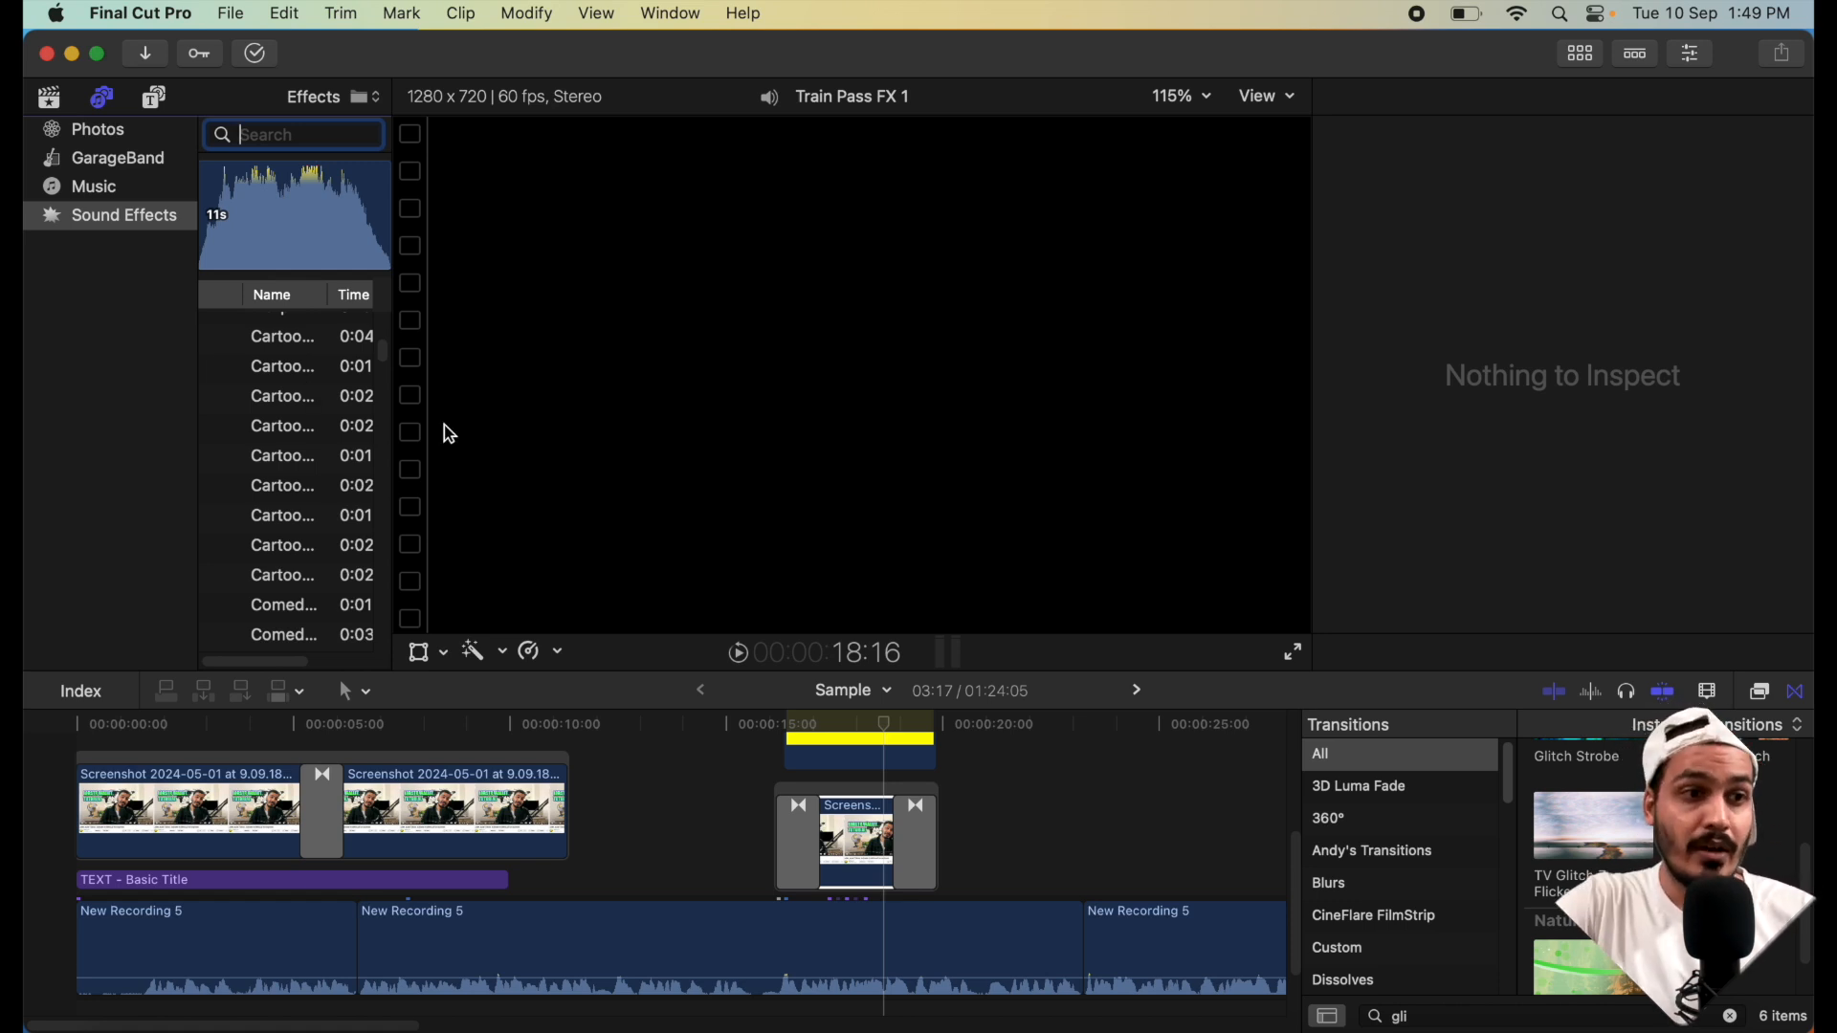
- Open the Crytpo Airdrop Eng project and examine the music and sound effect clips placed beneath its voice recording
left_click(1137, 690)
left_click(211, 797)
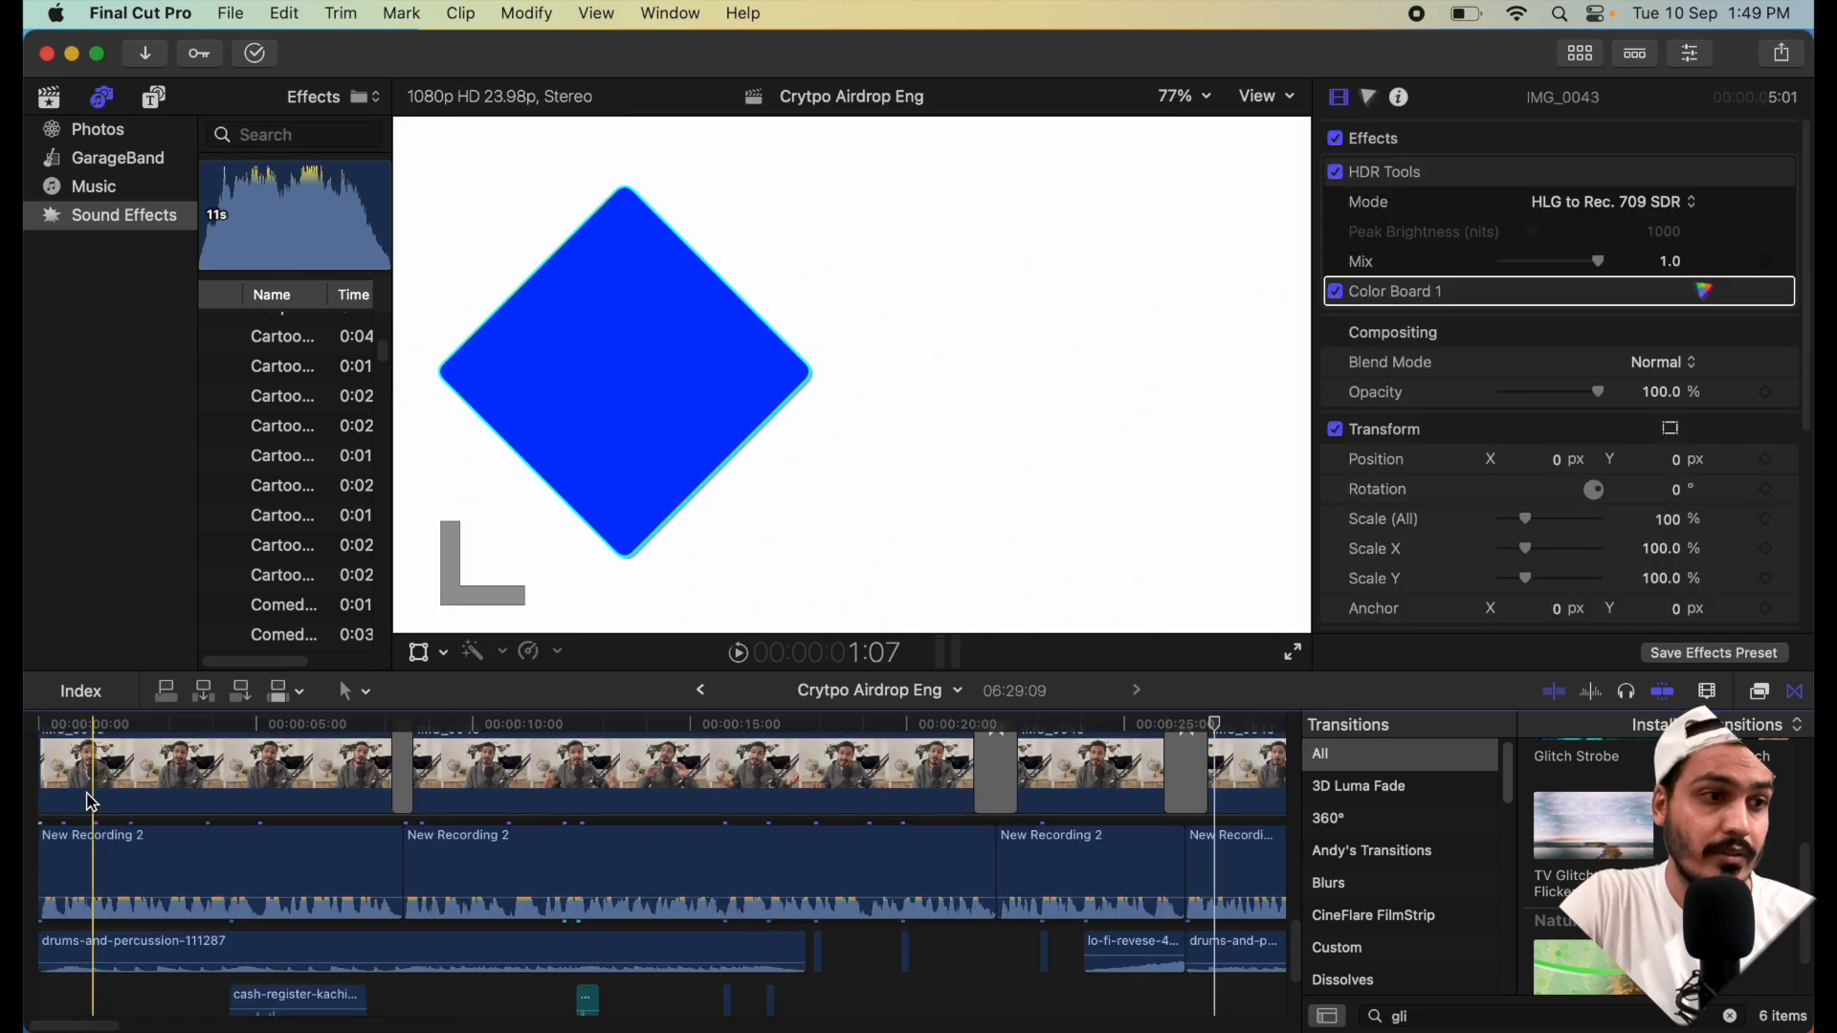
scroll(414, 824, "up", 3)
scroll(411, 832, "down", 4)
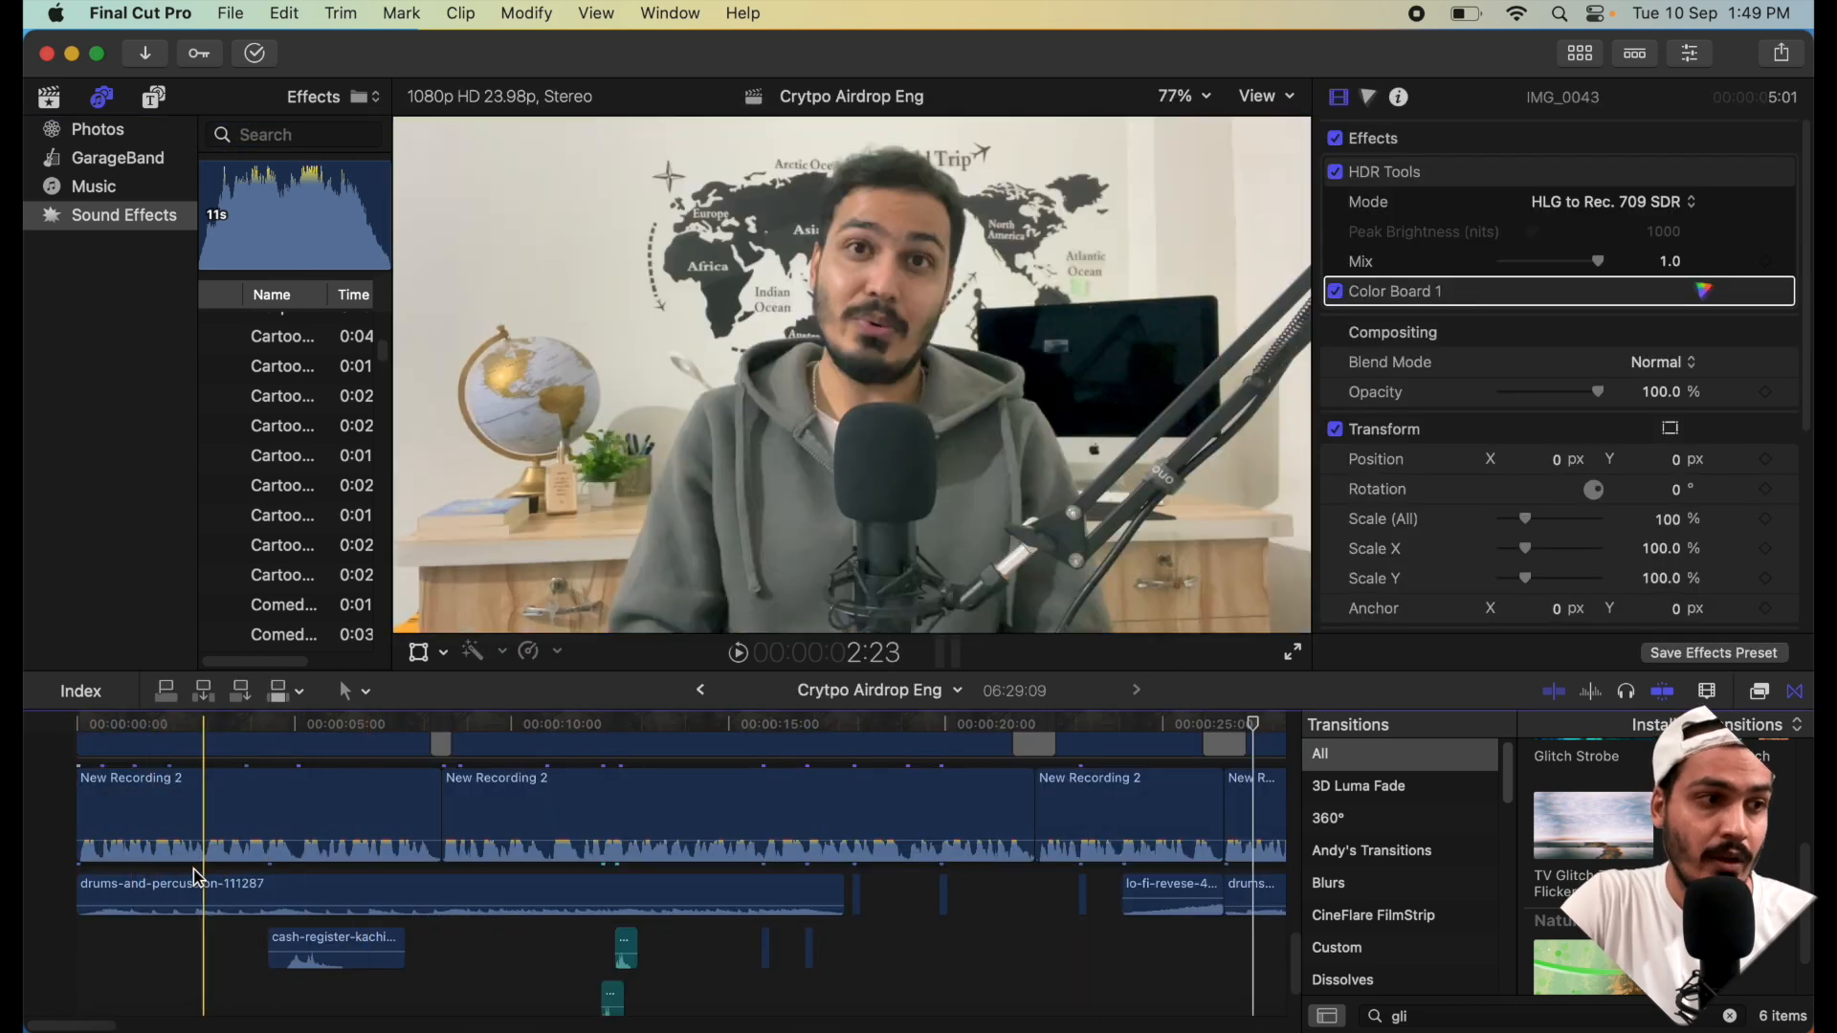
scroll(196, 875, "down", 1)
scroll(196, 875, "down", 1)
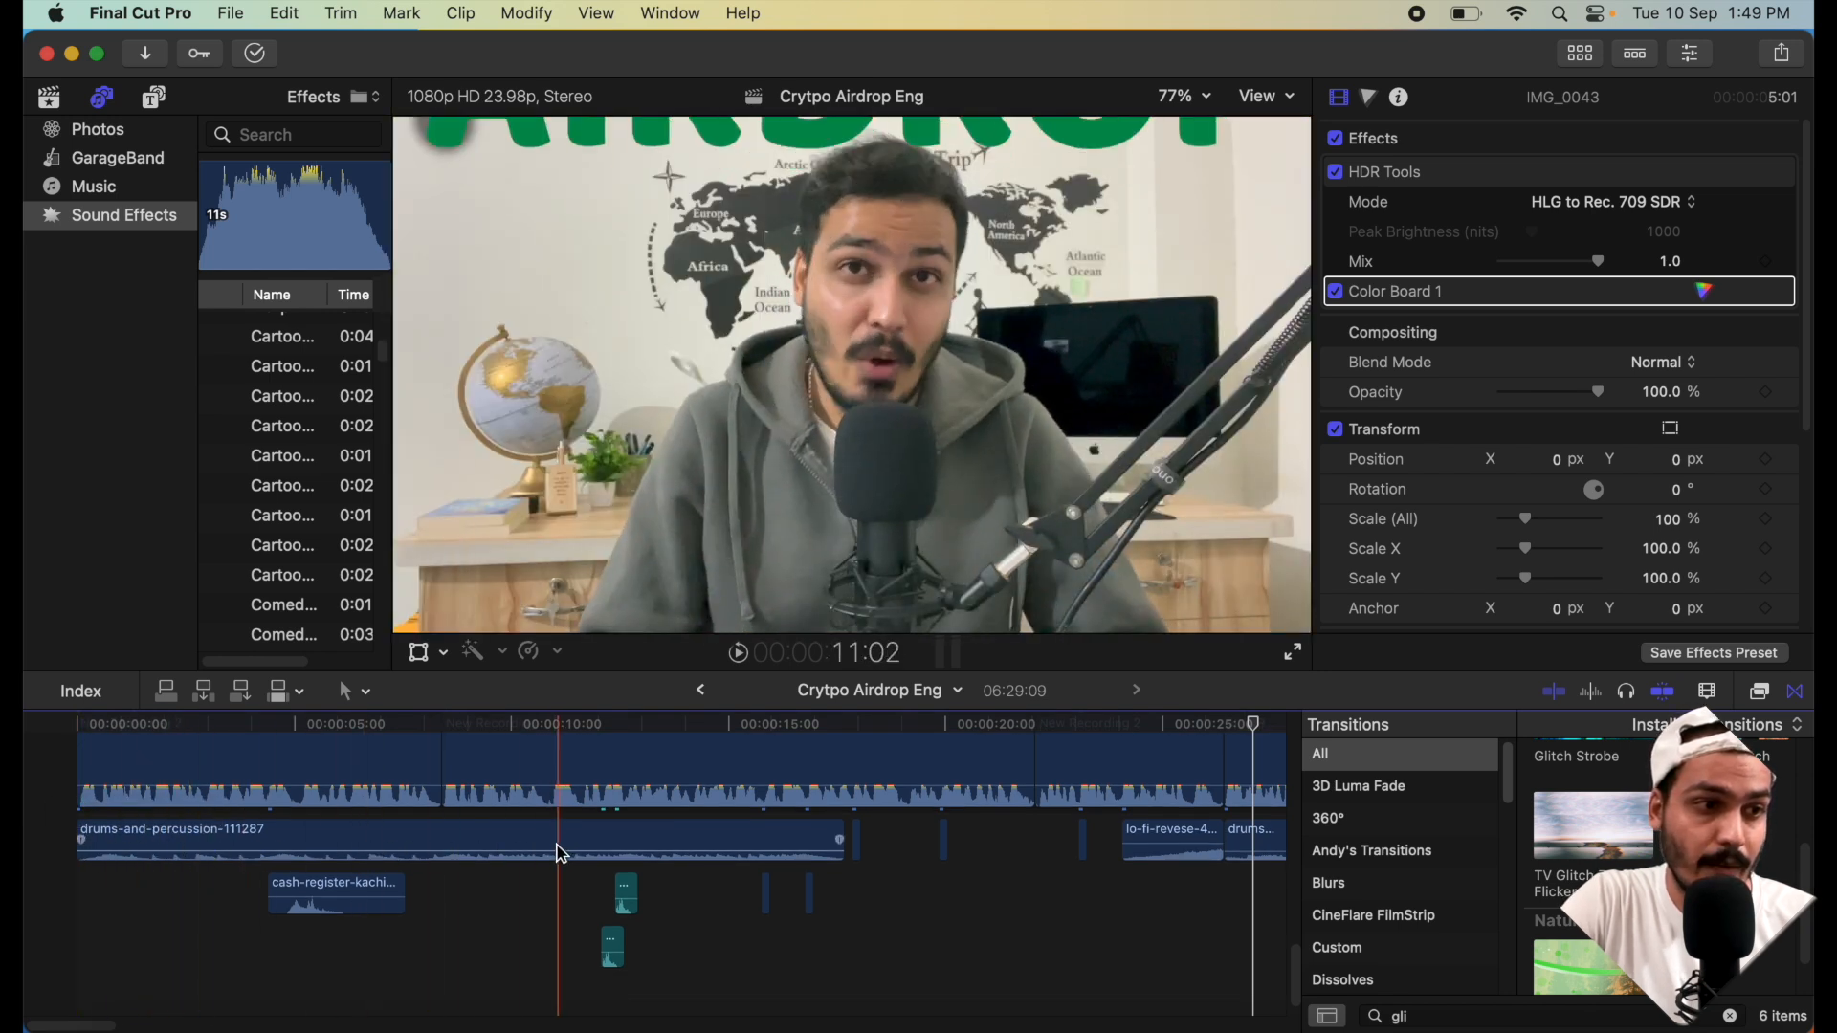
scroll(391, 845, "down", 1)
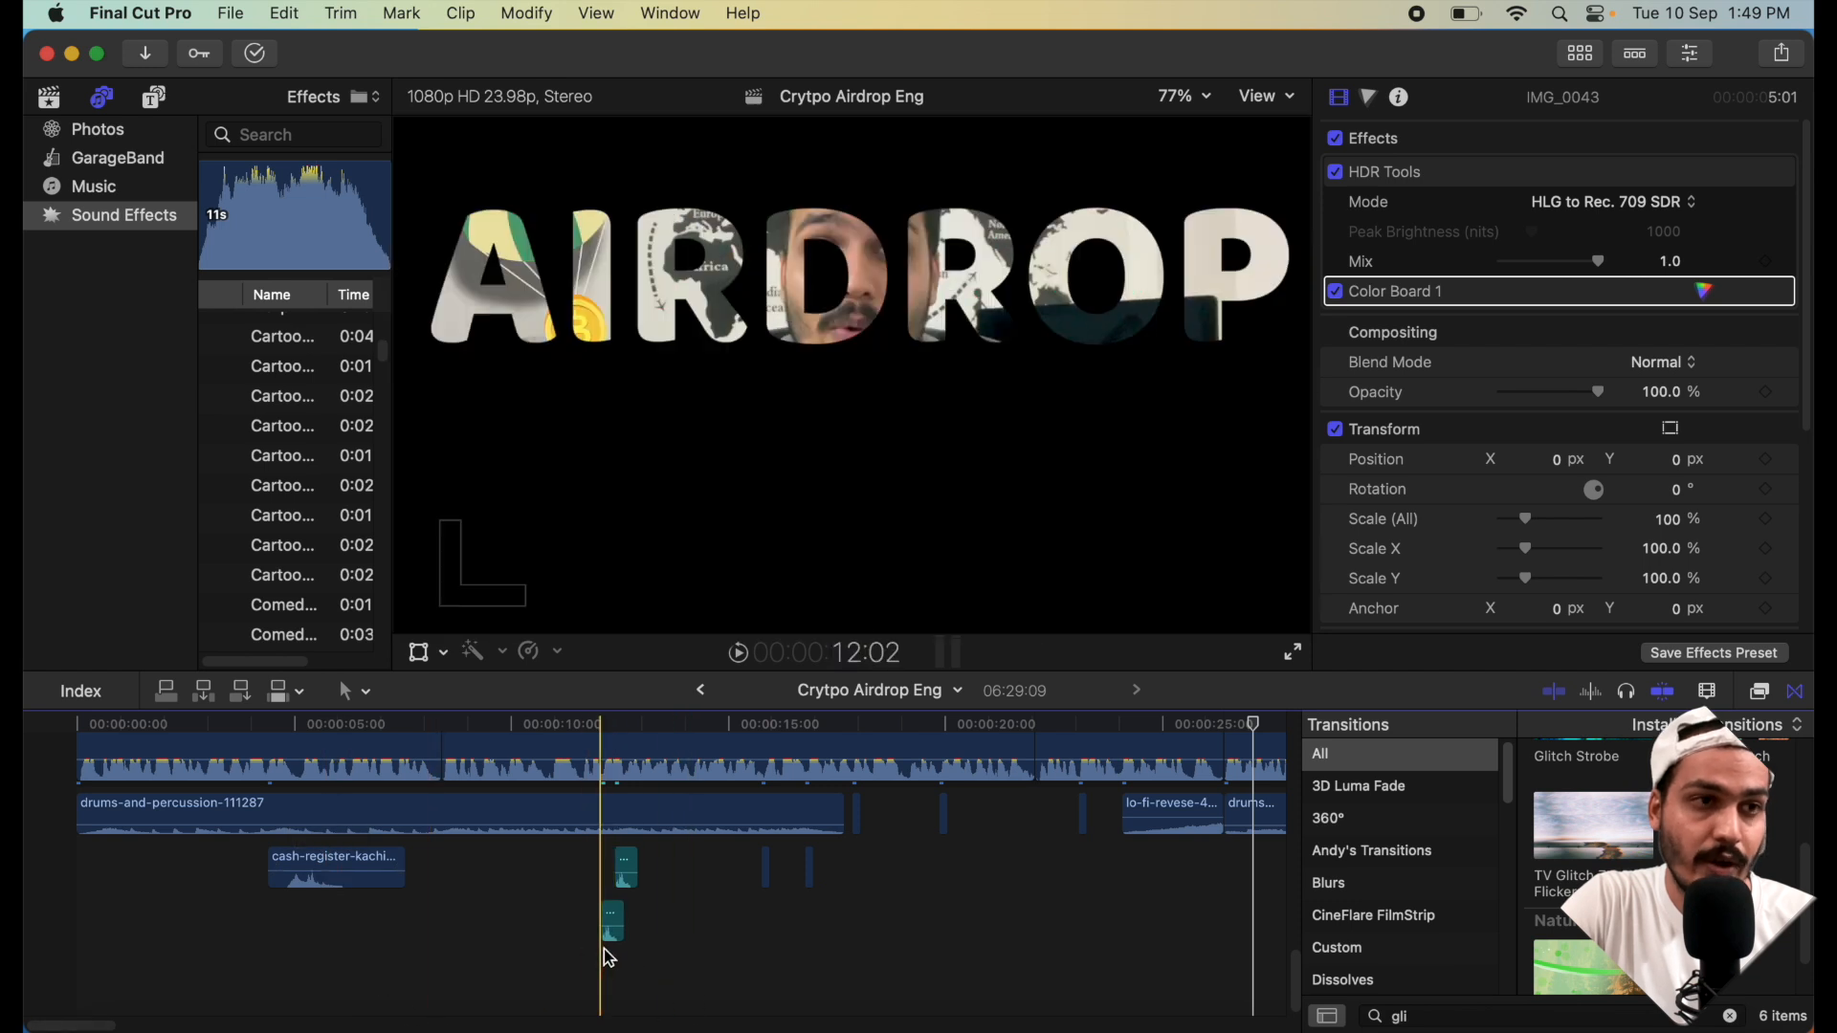
key("super+equal")
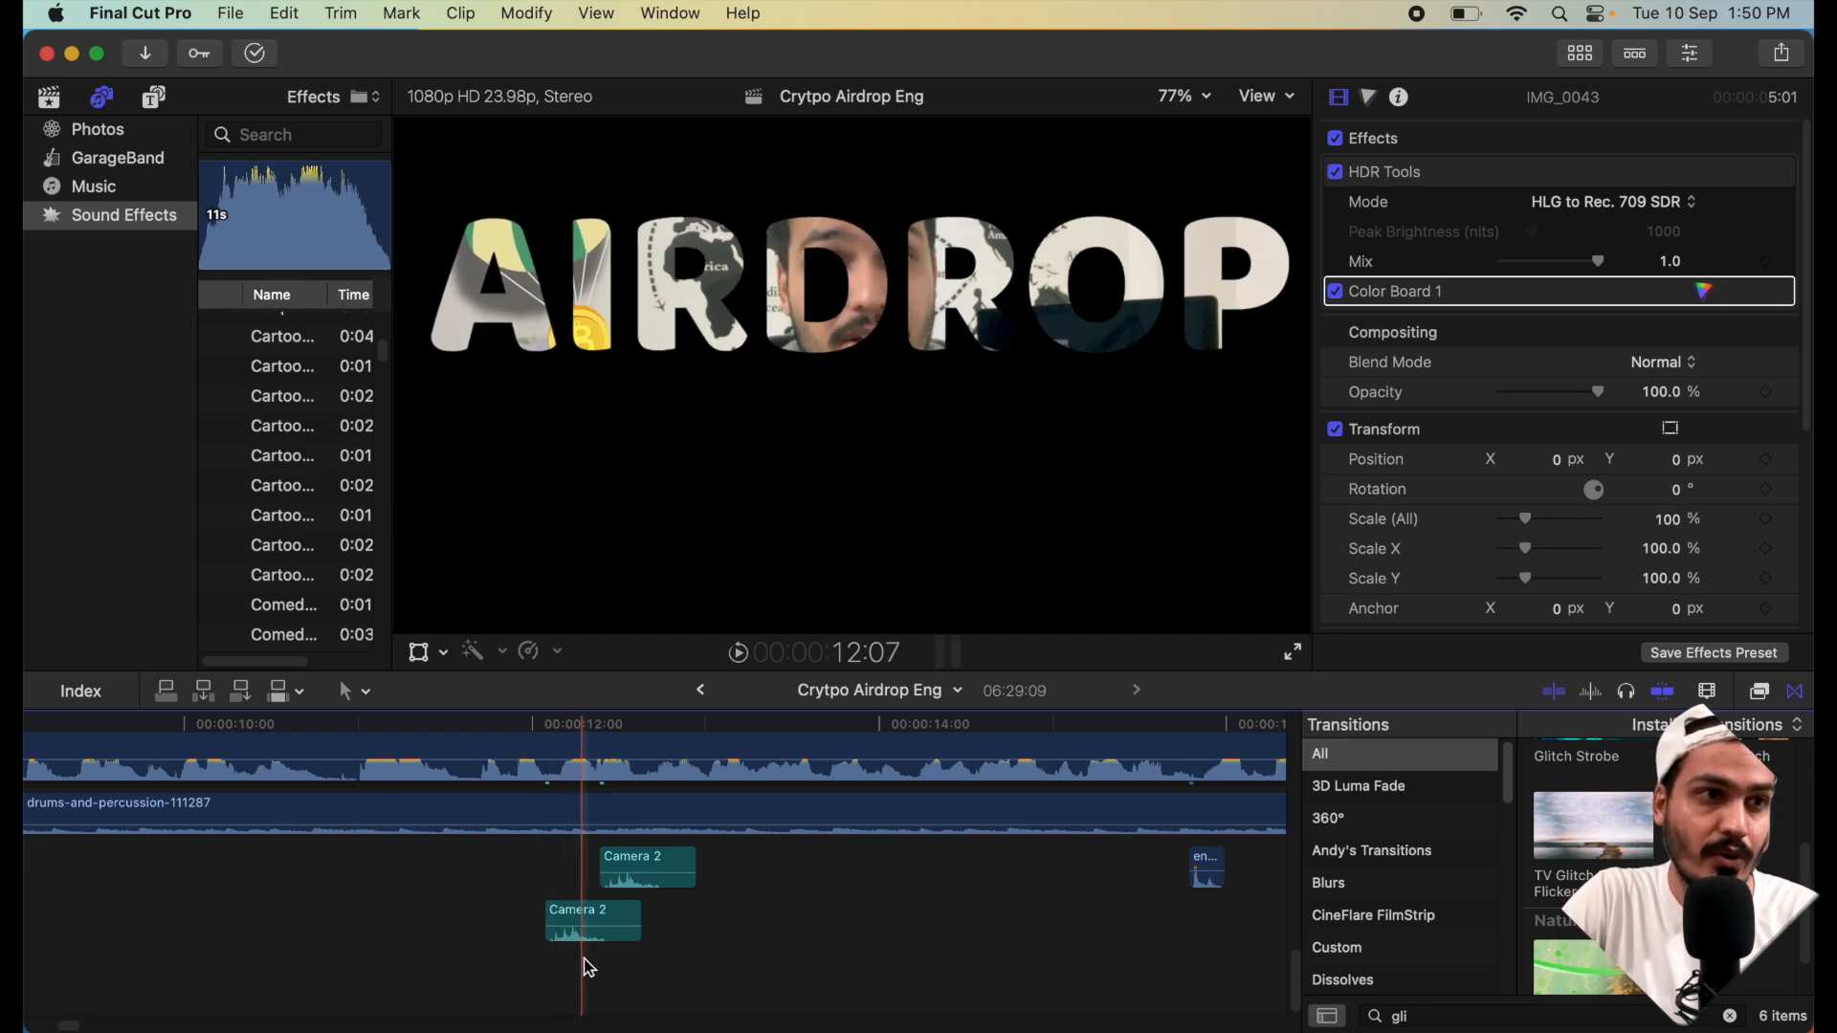
scroll(647, 957, "right", 5)
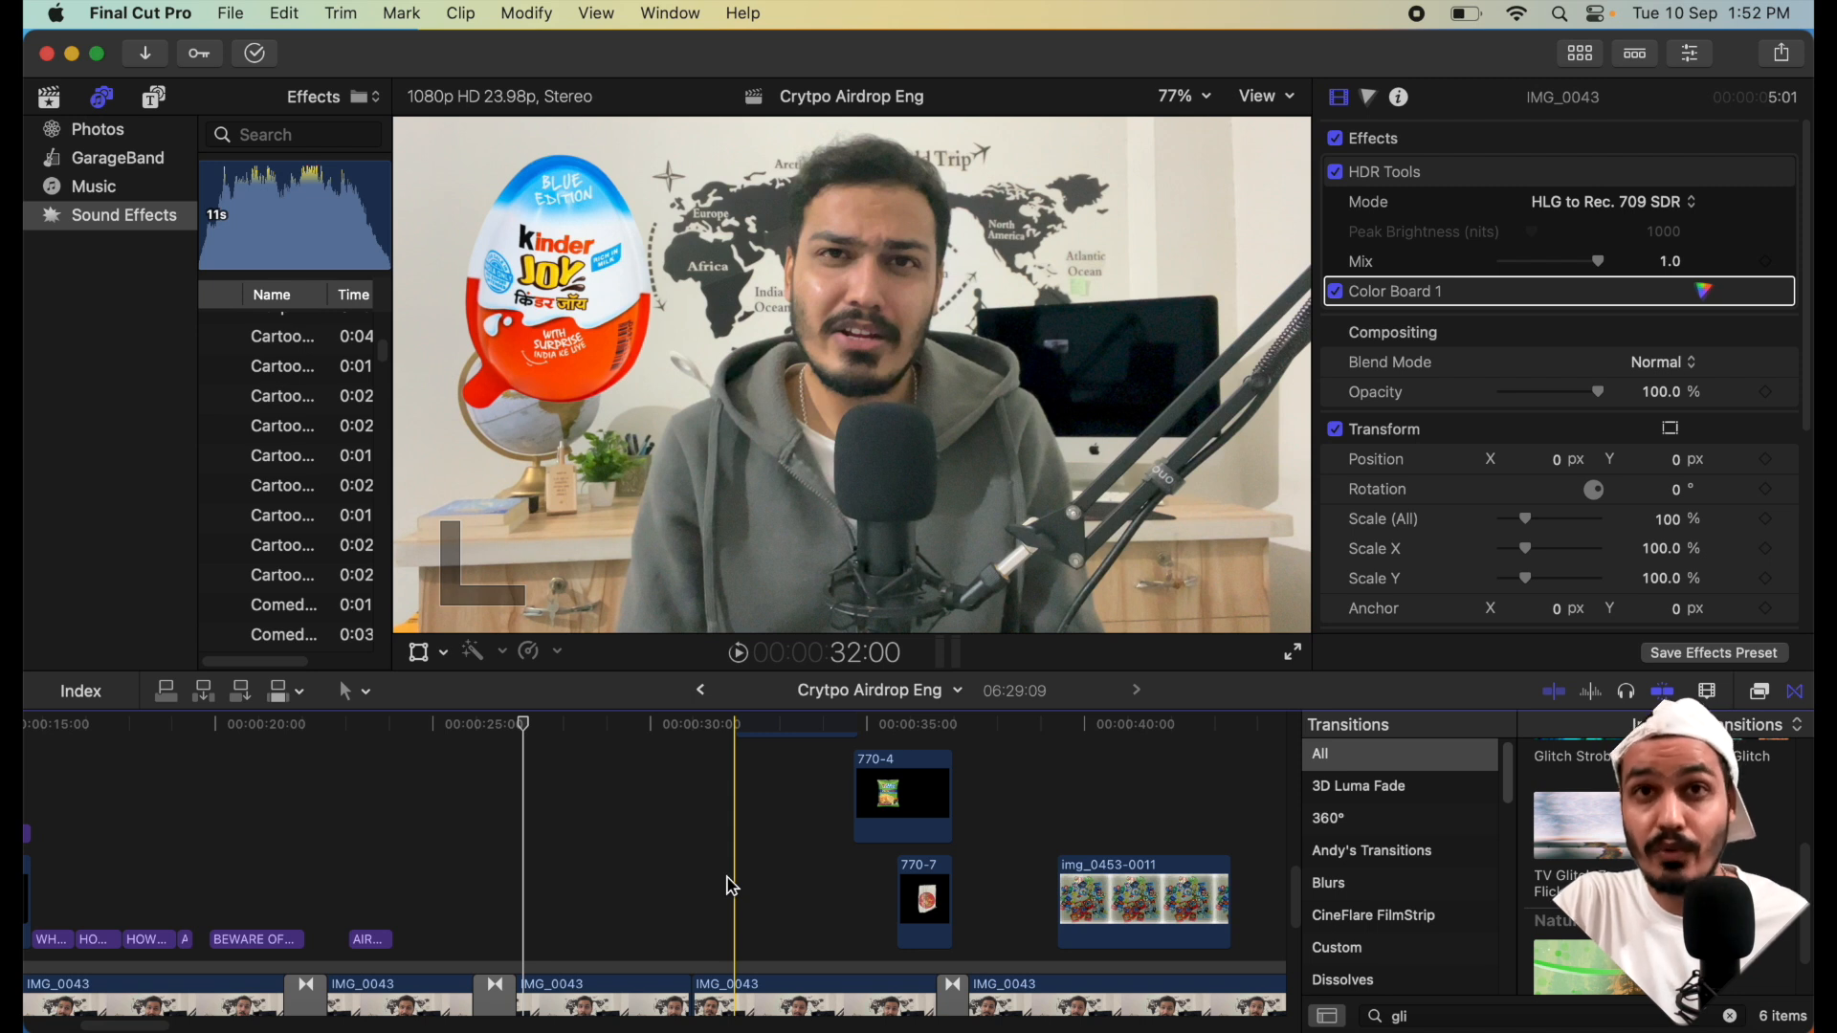
- Check the background tasks status, close it, and view the commands for rendering the whole project or a selection
left_click(255, 60)
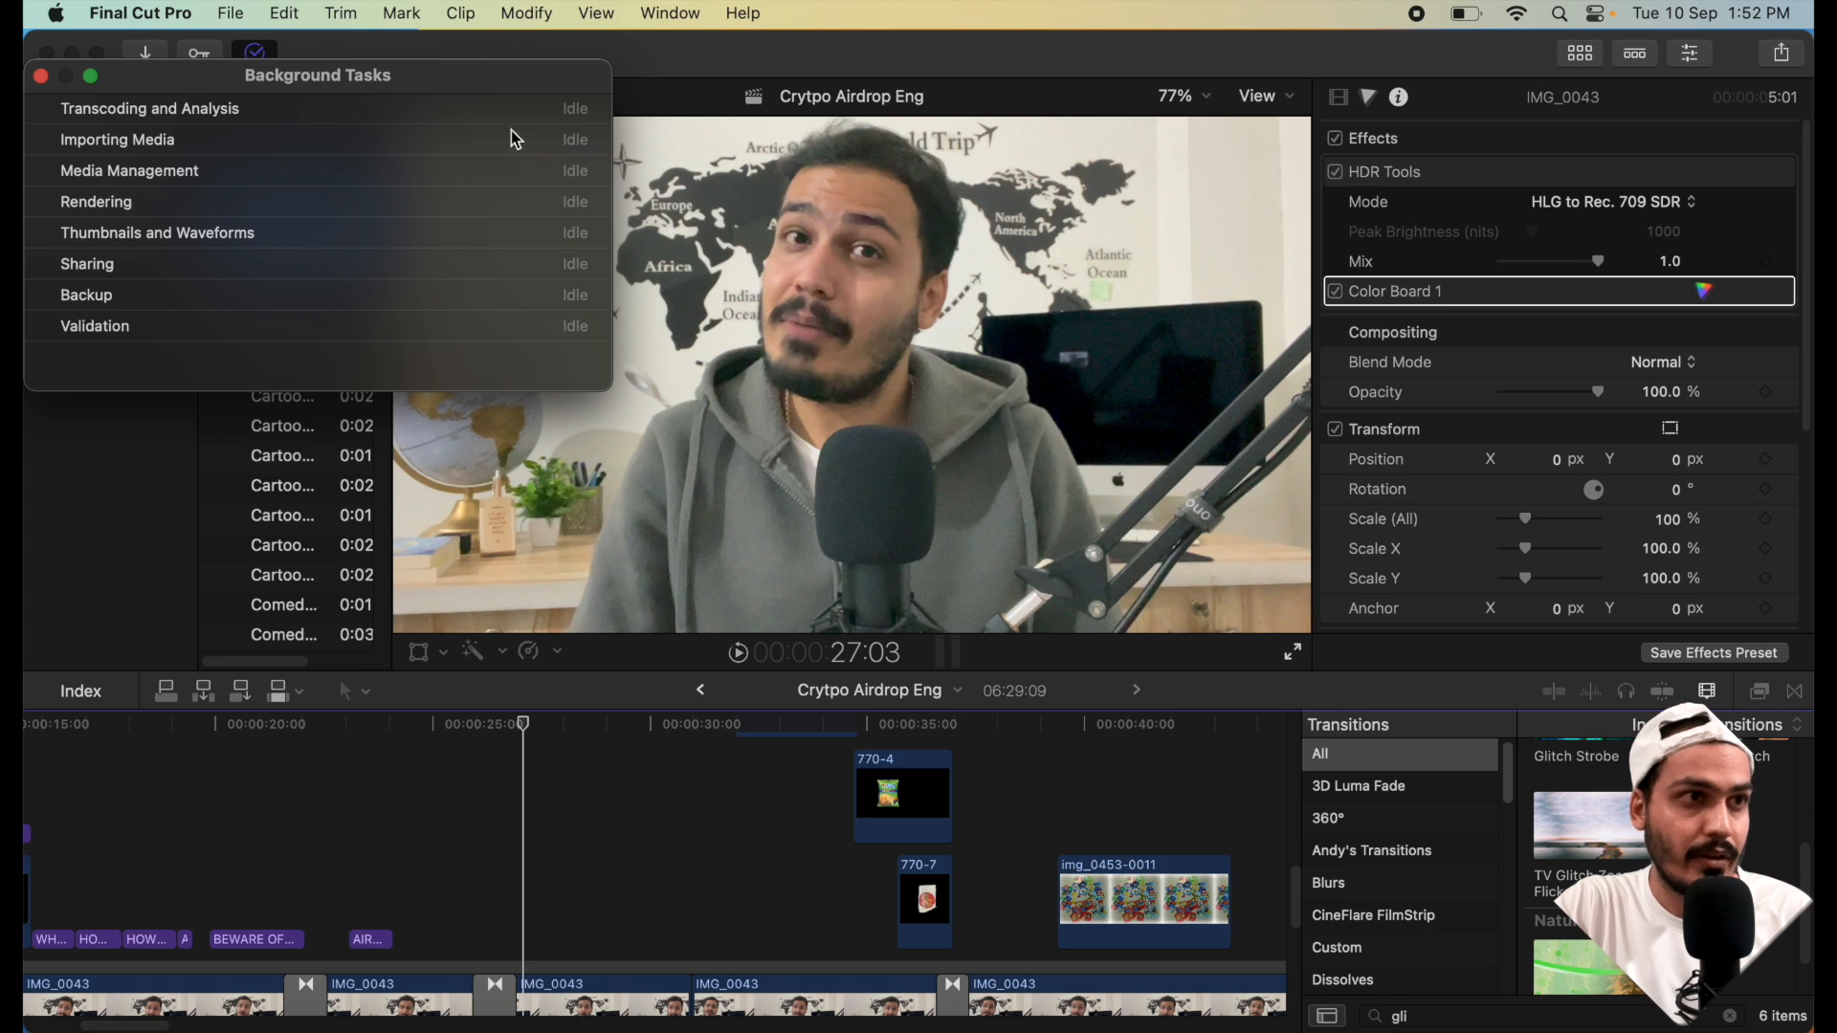
left_click(41, 77)
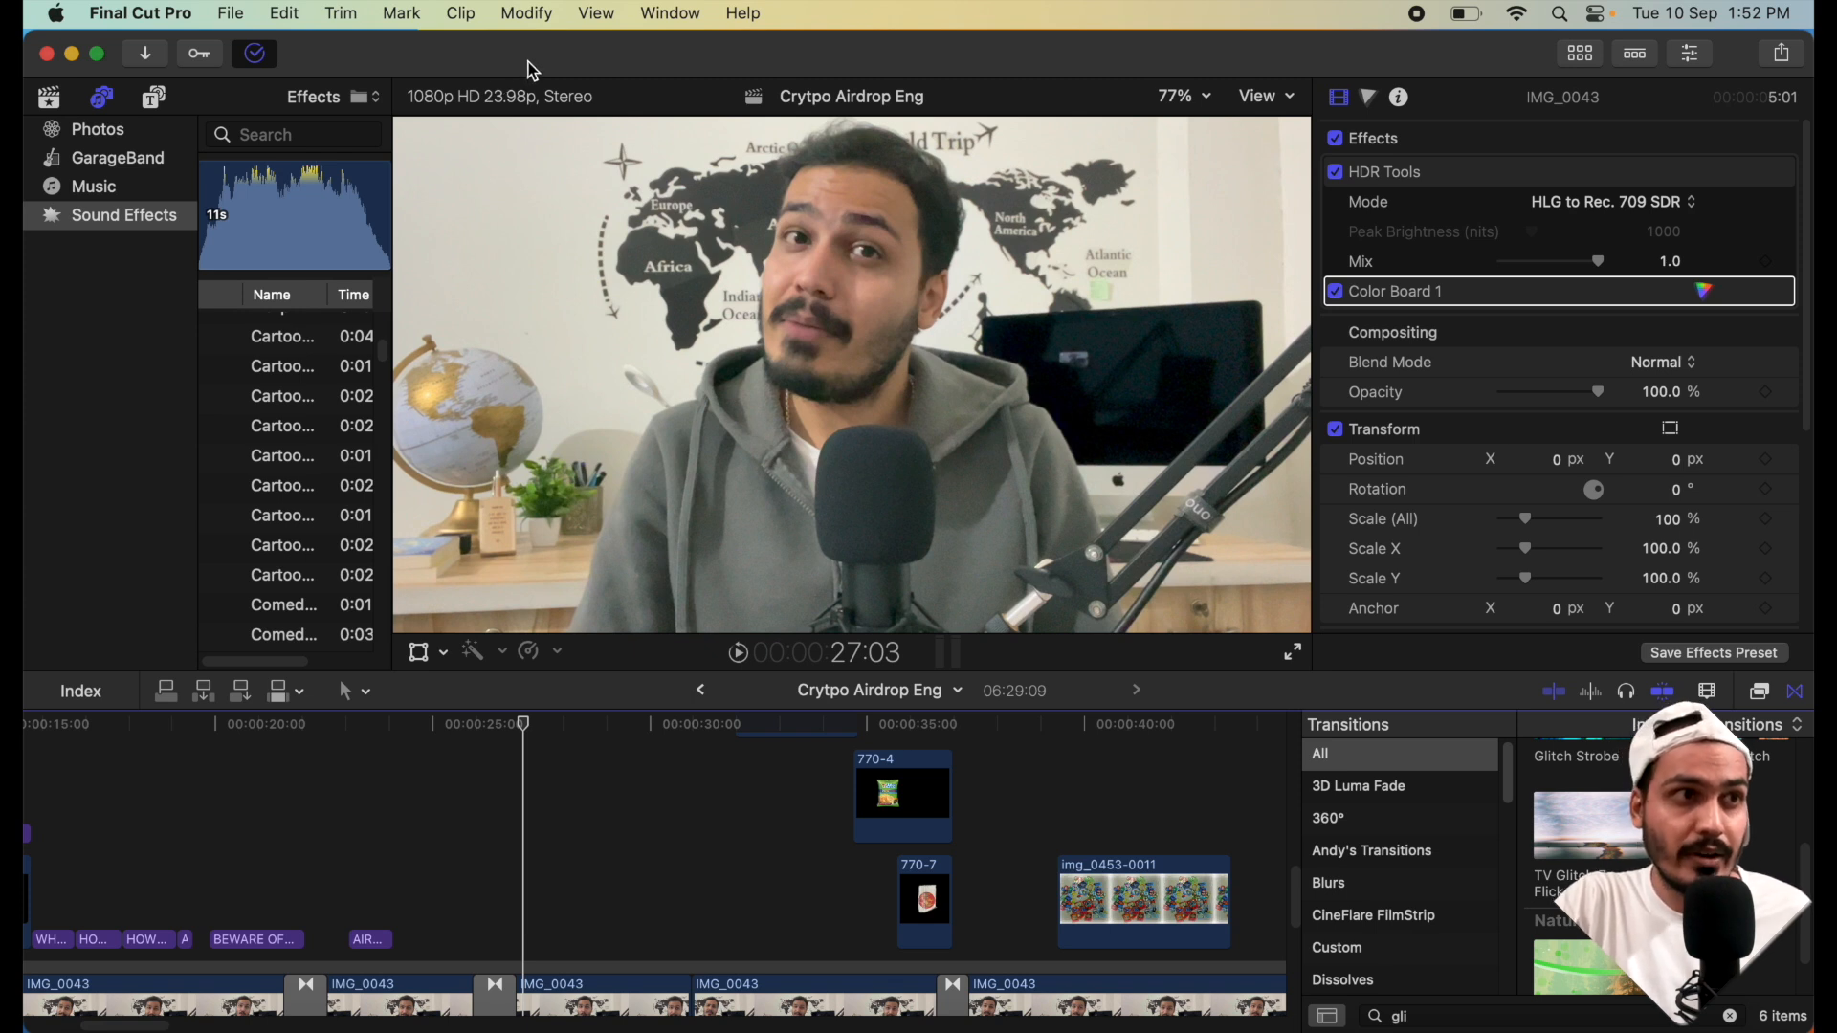
left_click(527, 15)
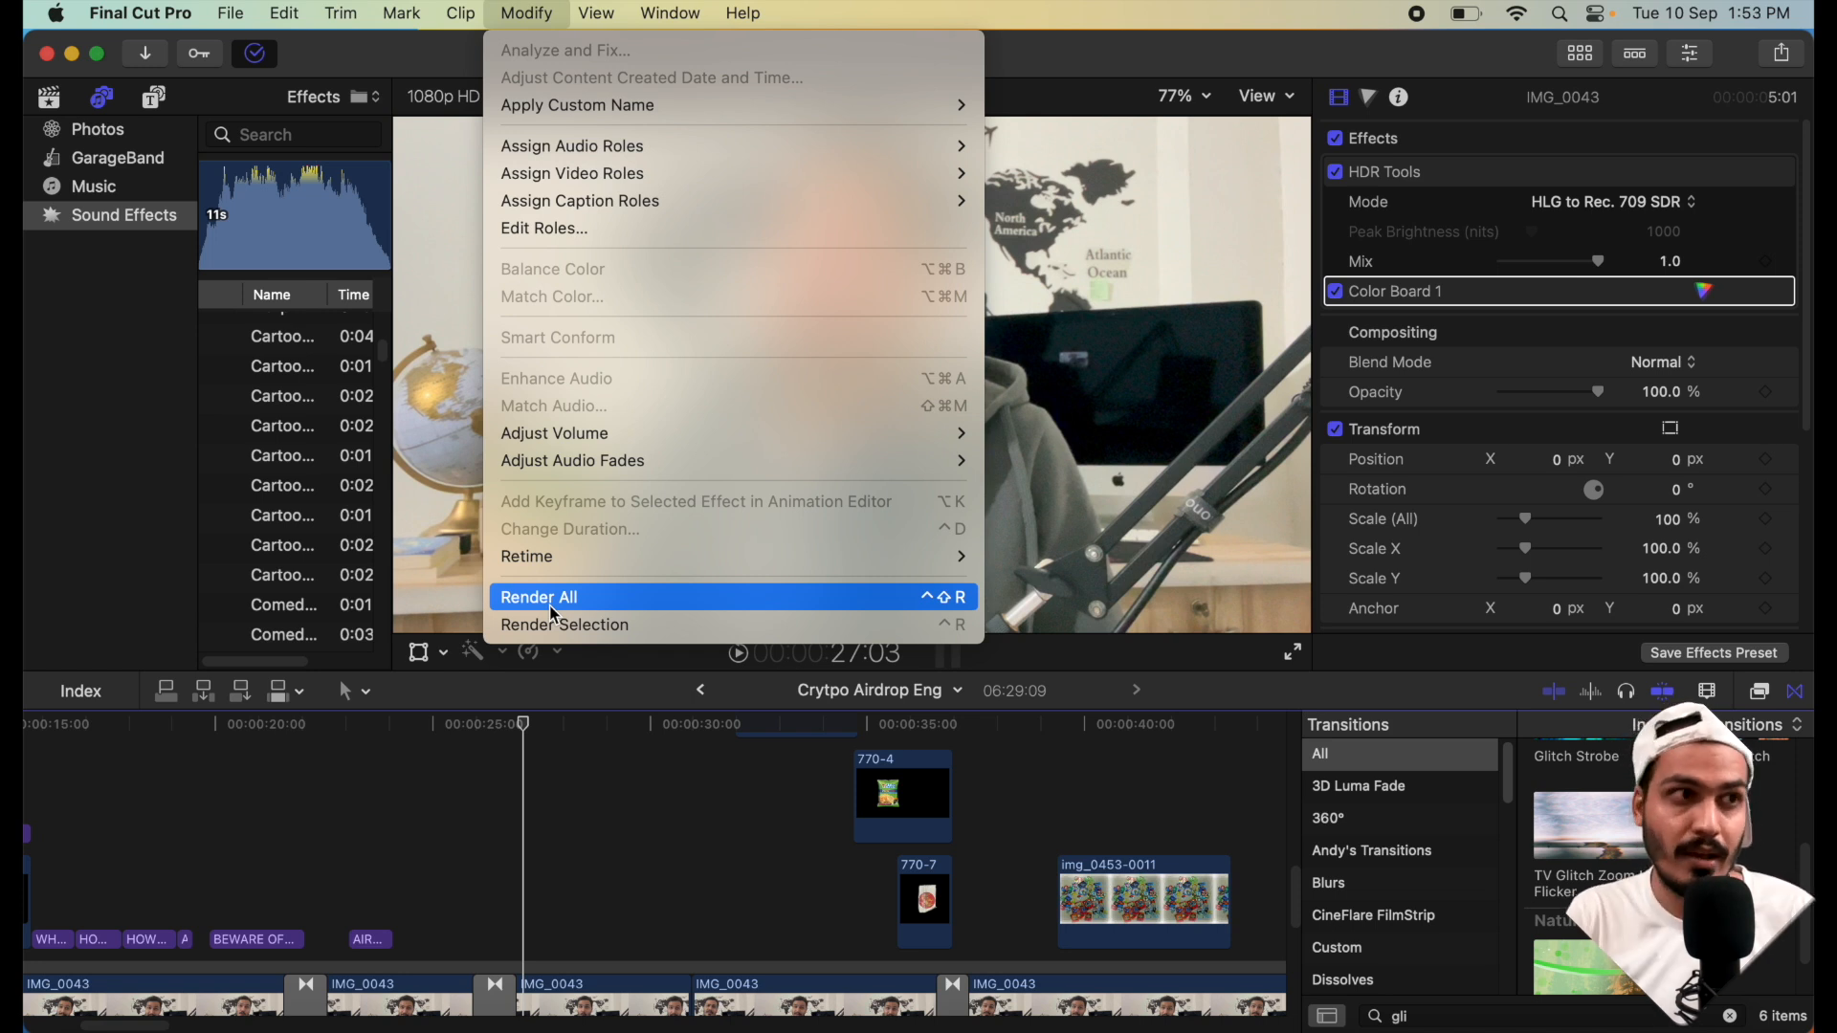
left_click(390, 69)
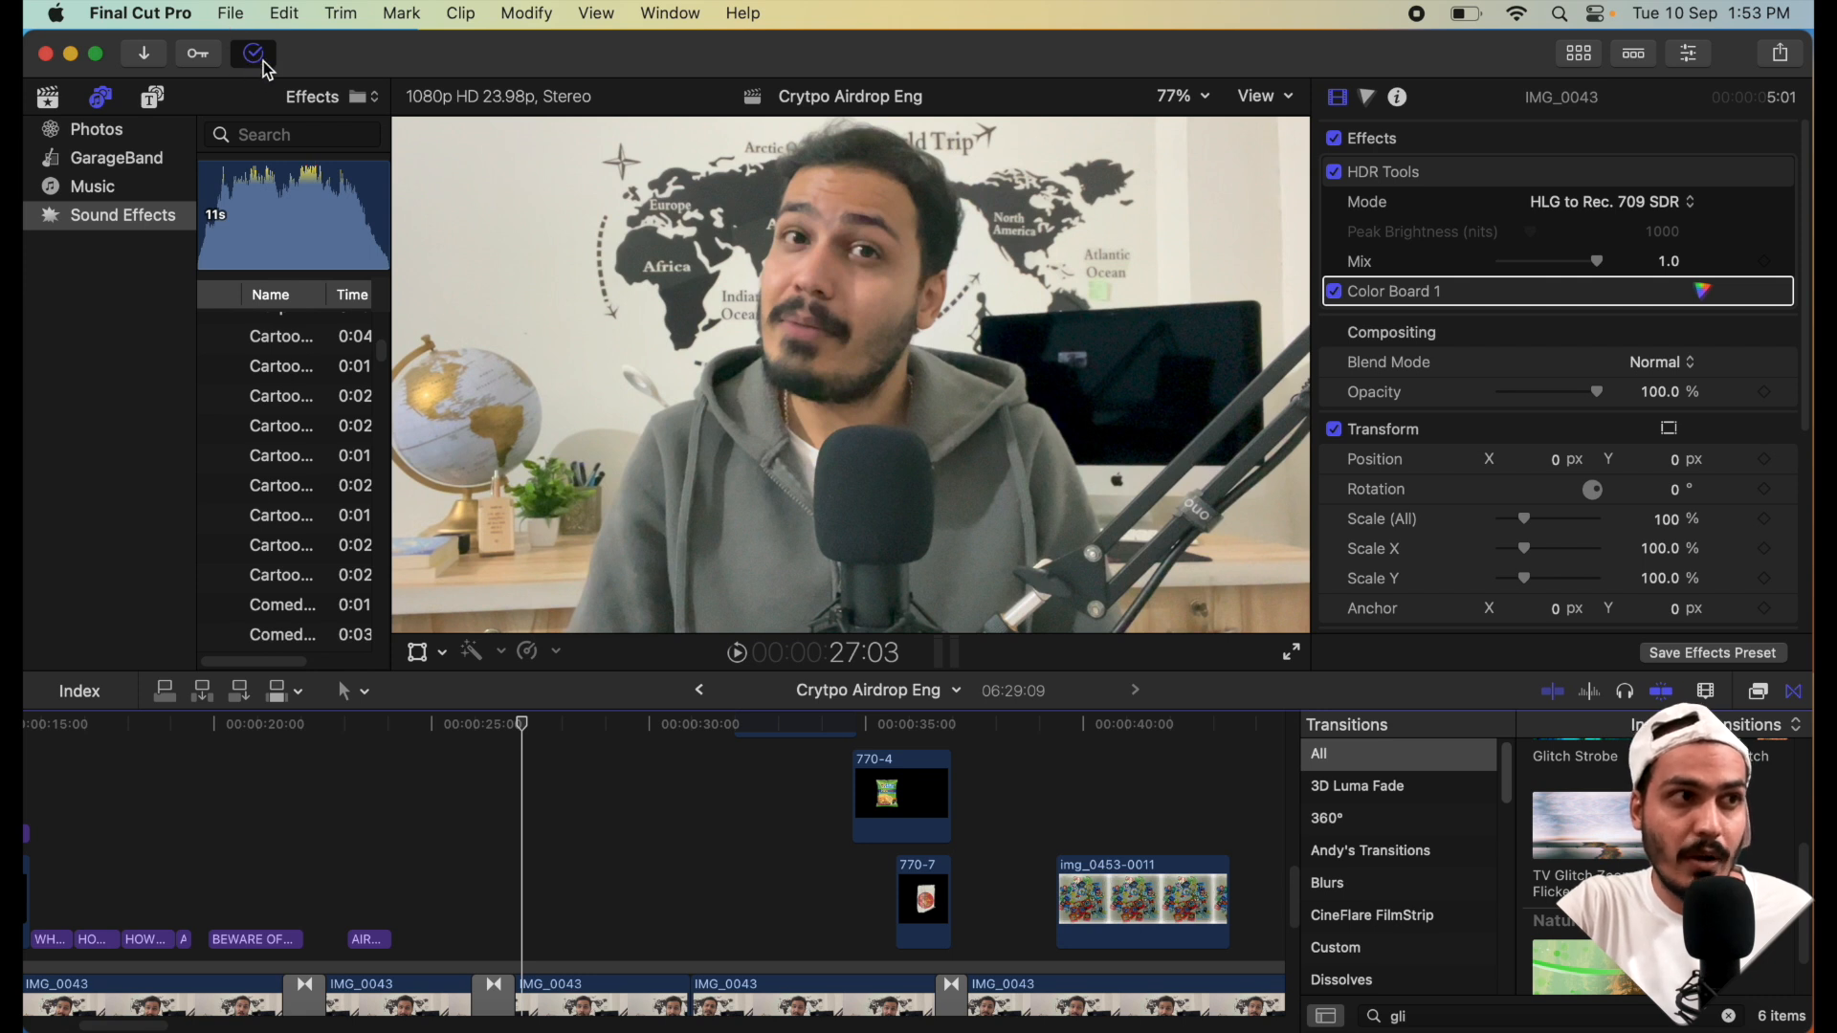
- Start a default Export File of the Crytpo Airdrop Eng project, review its settings and info, and proceed to choosing the save location
left_click(1781, 57)
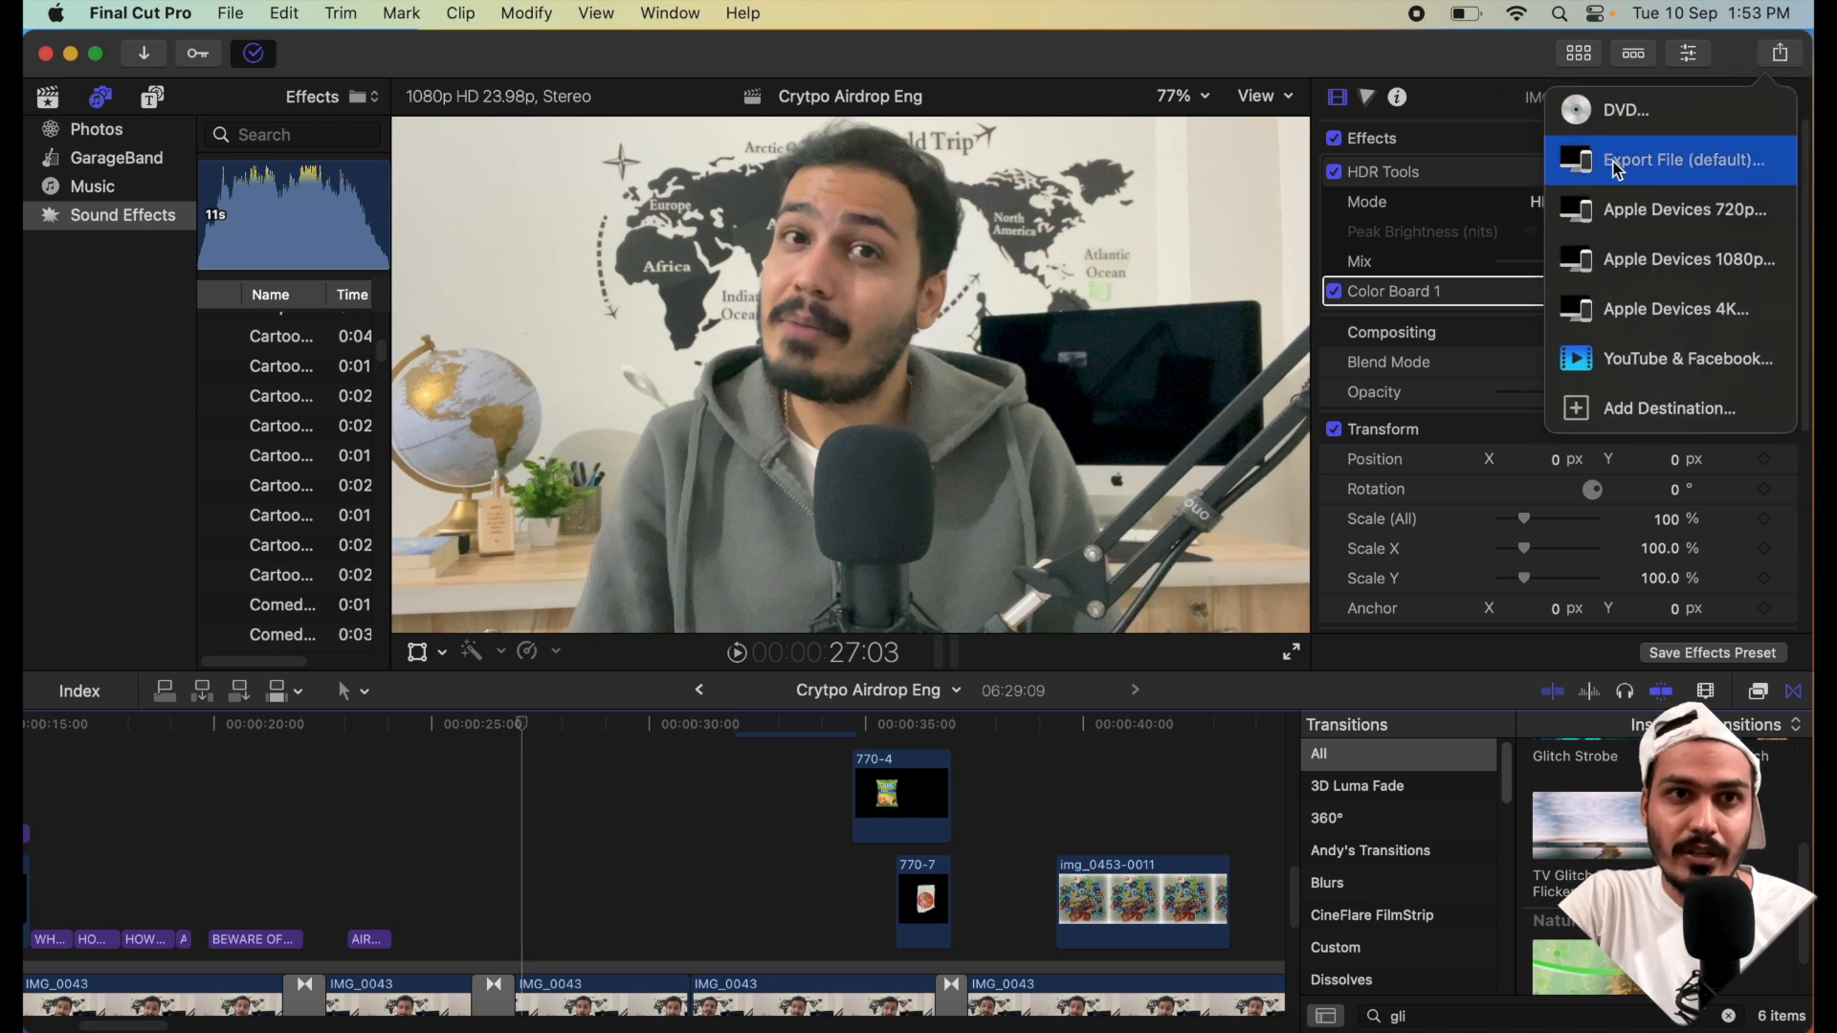
left_click(1683, 176)
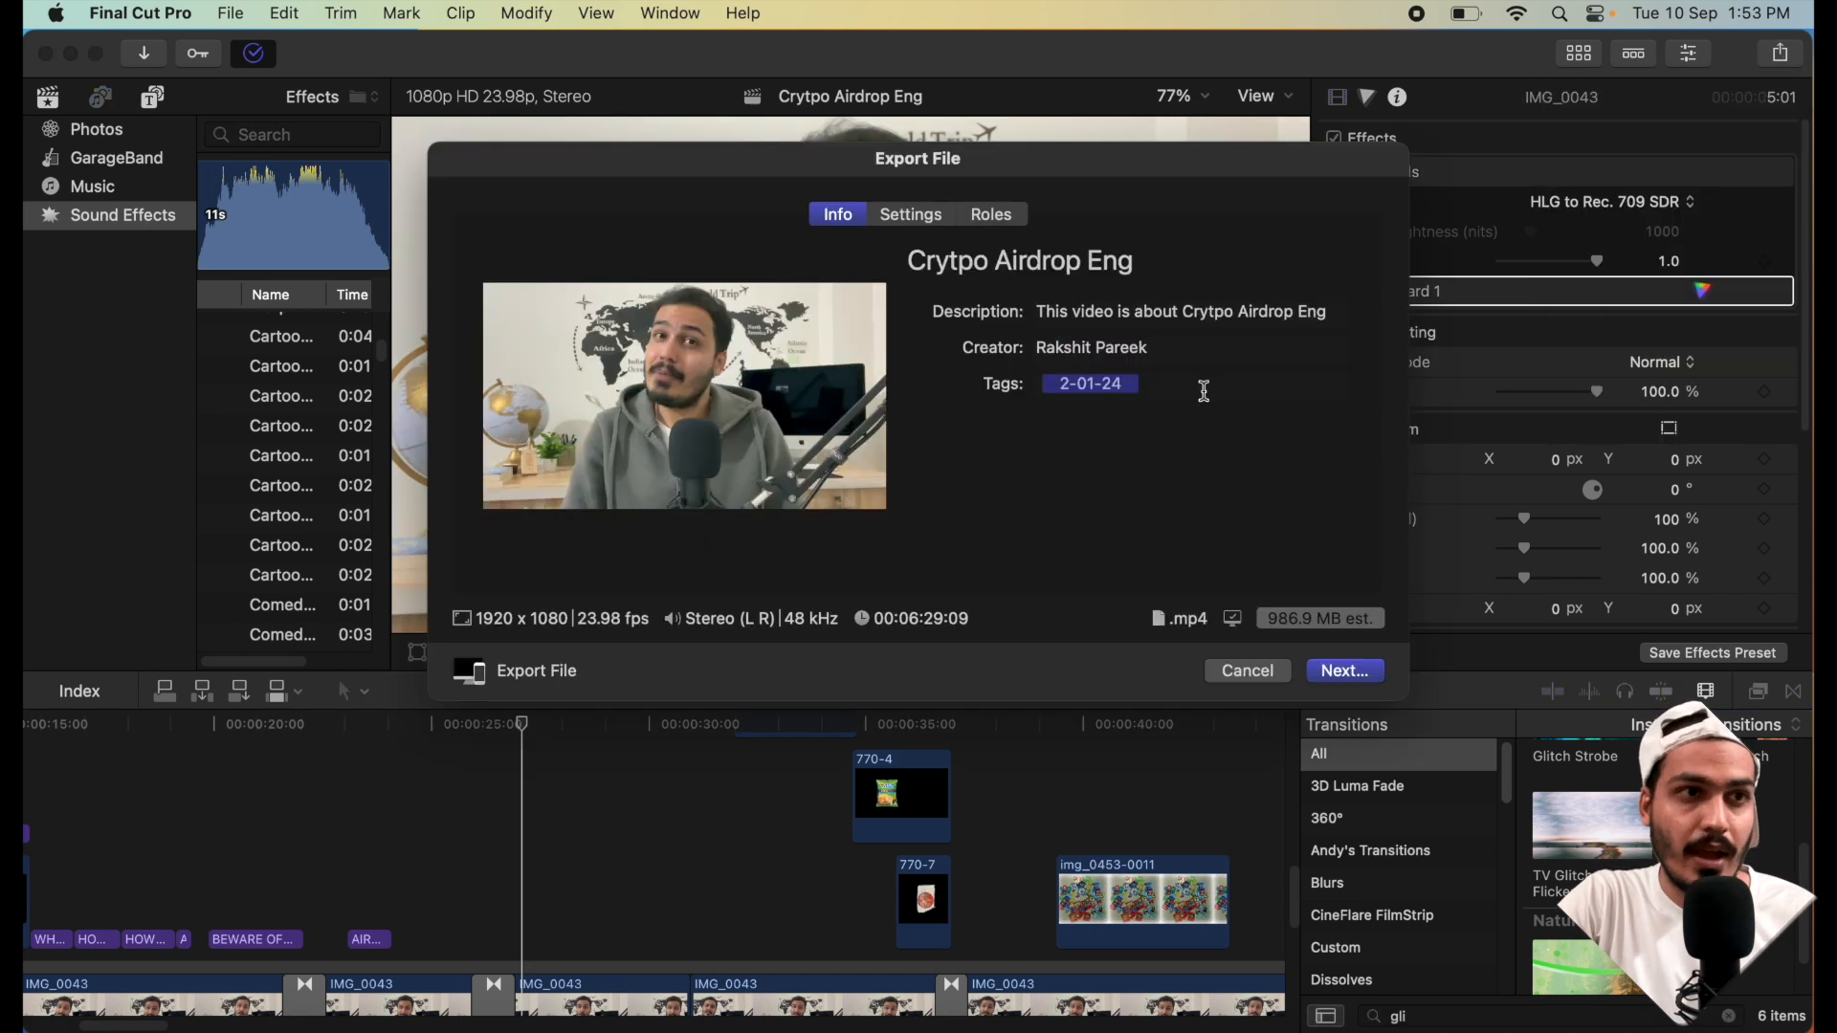
left_click(907, 214)
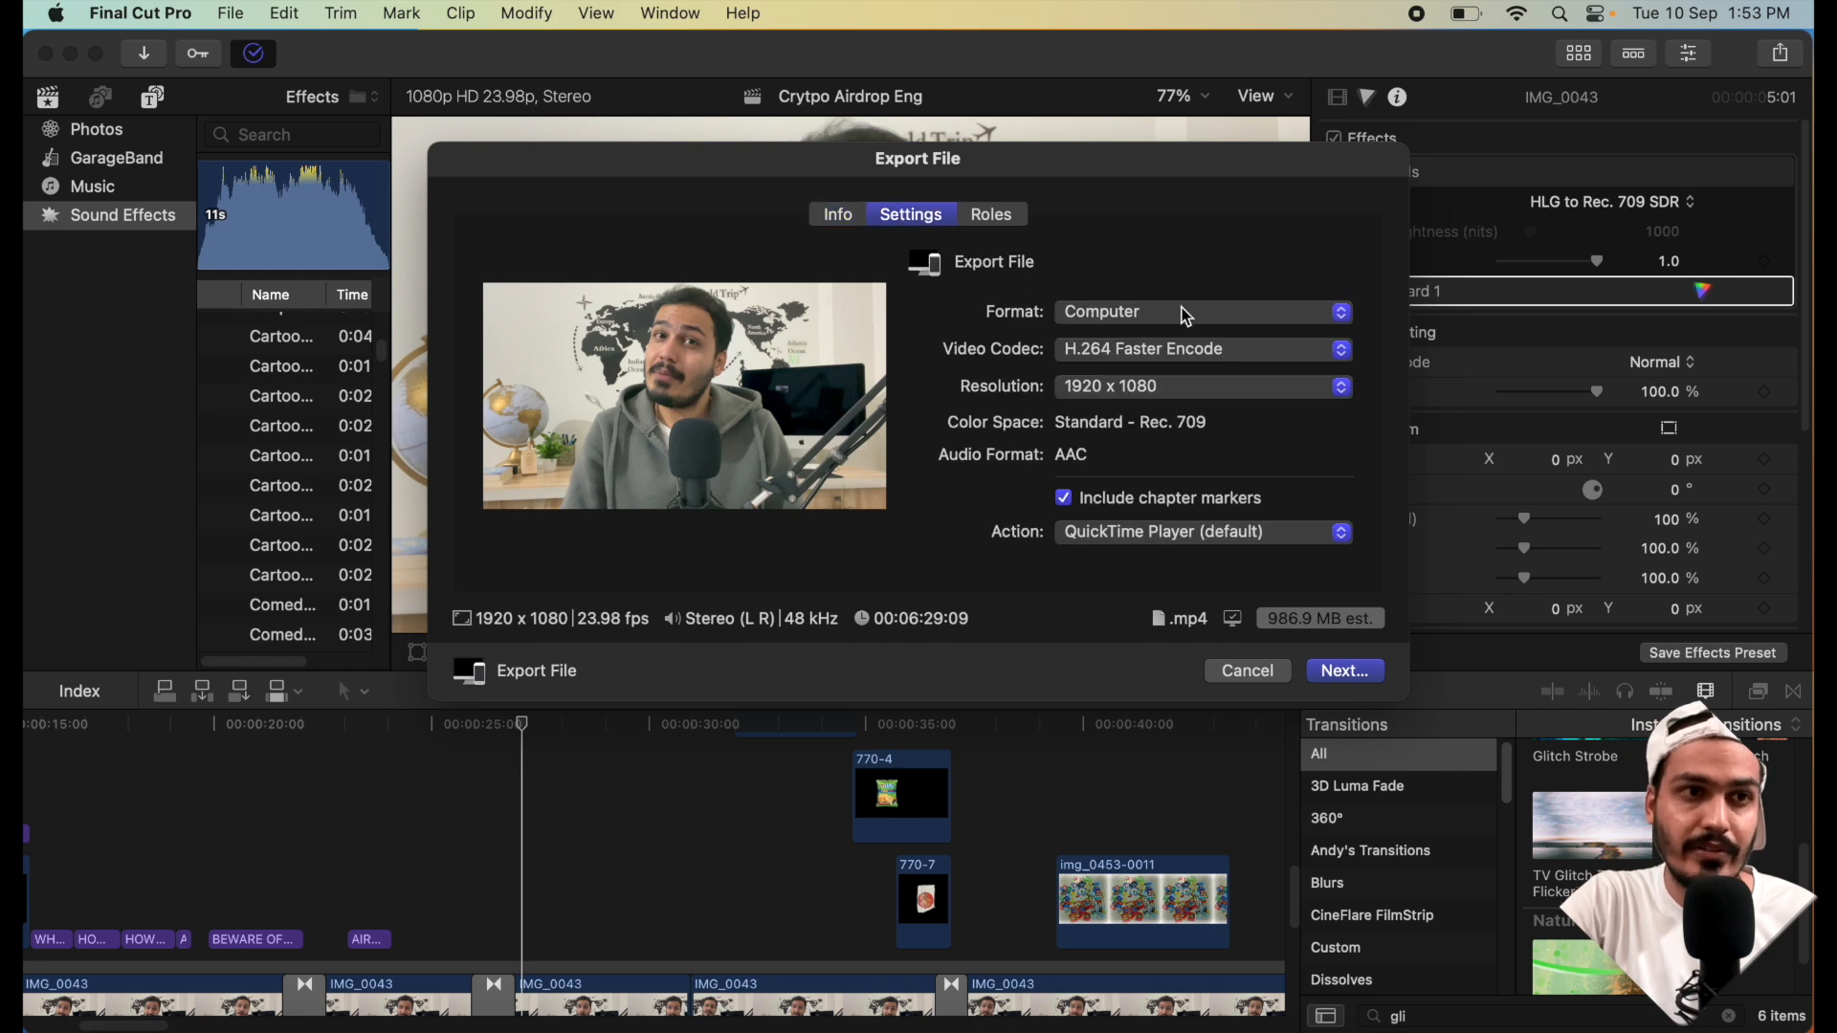
left_click(1239, 319)
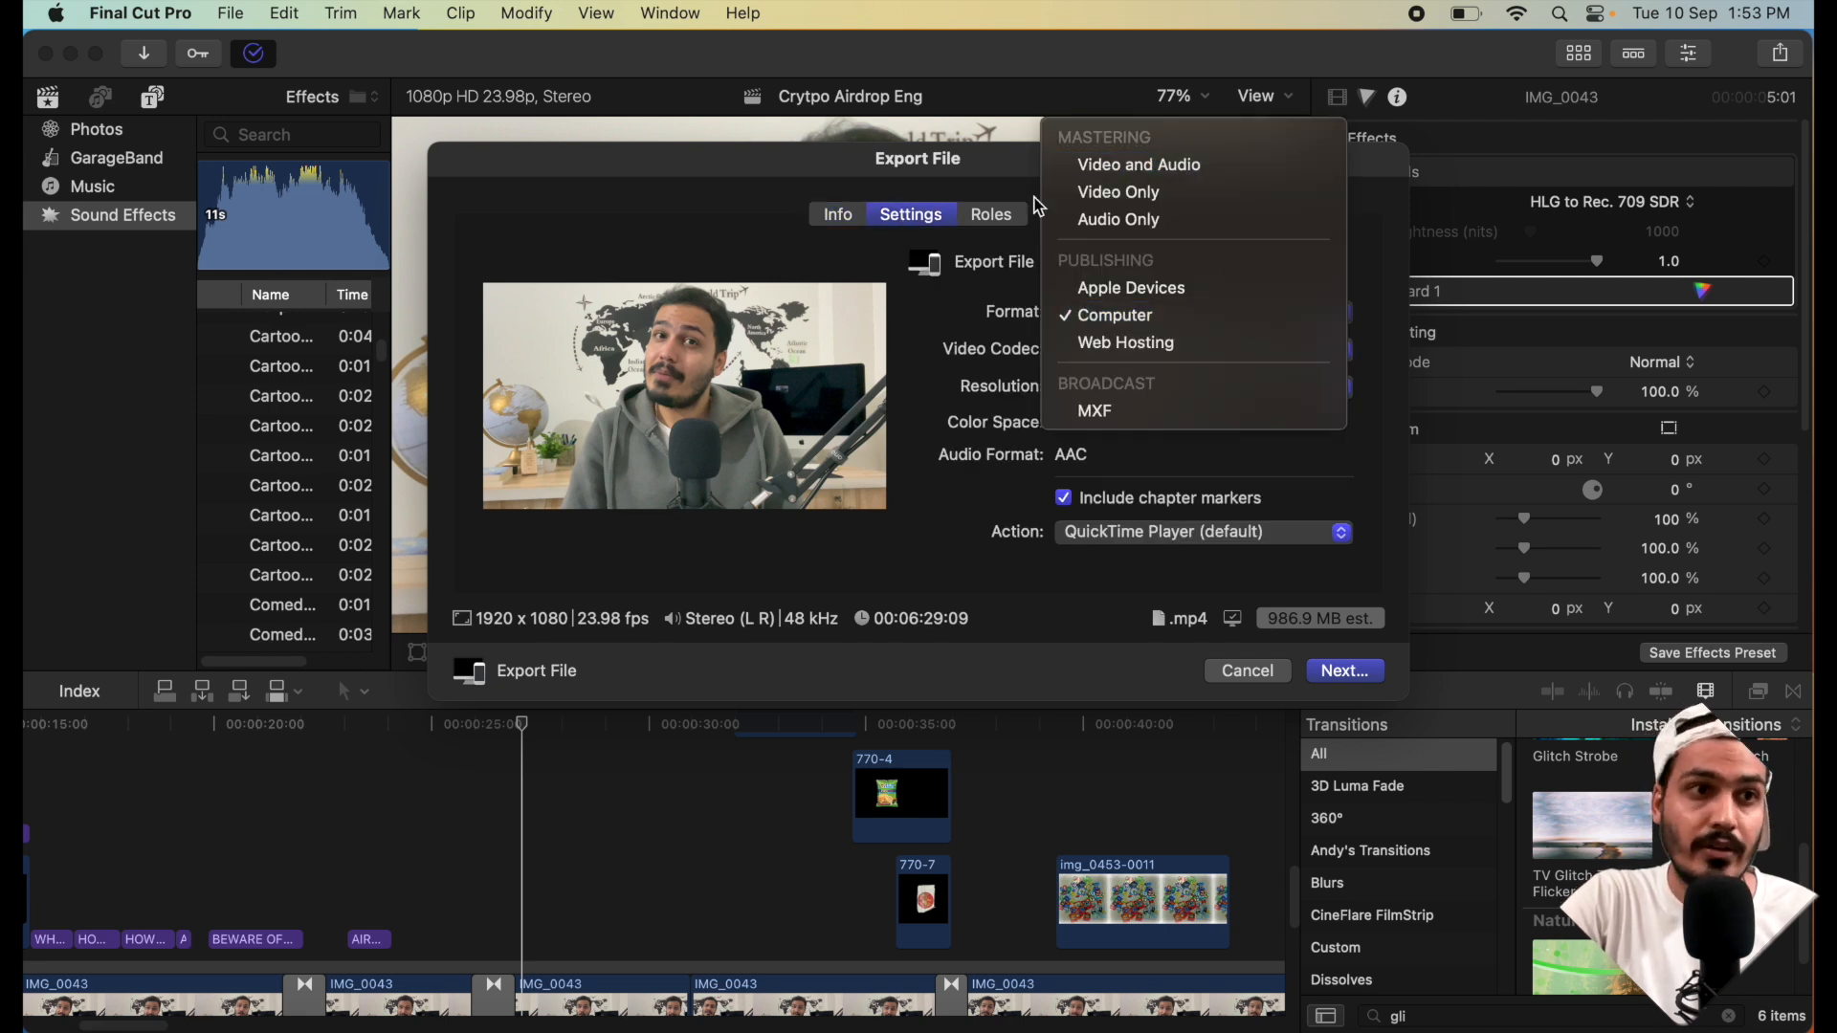
left_click(921, 194)
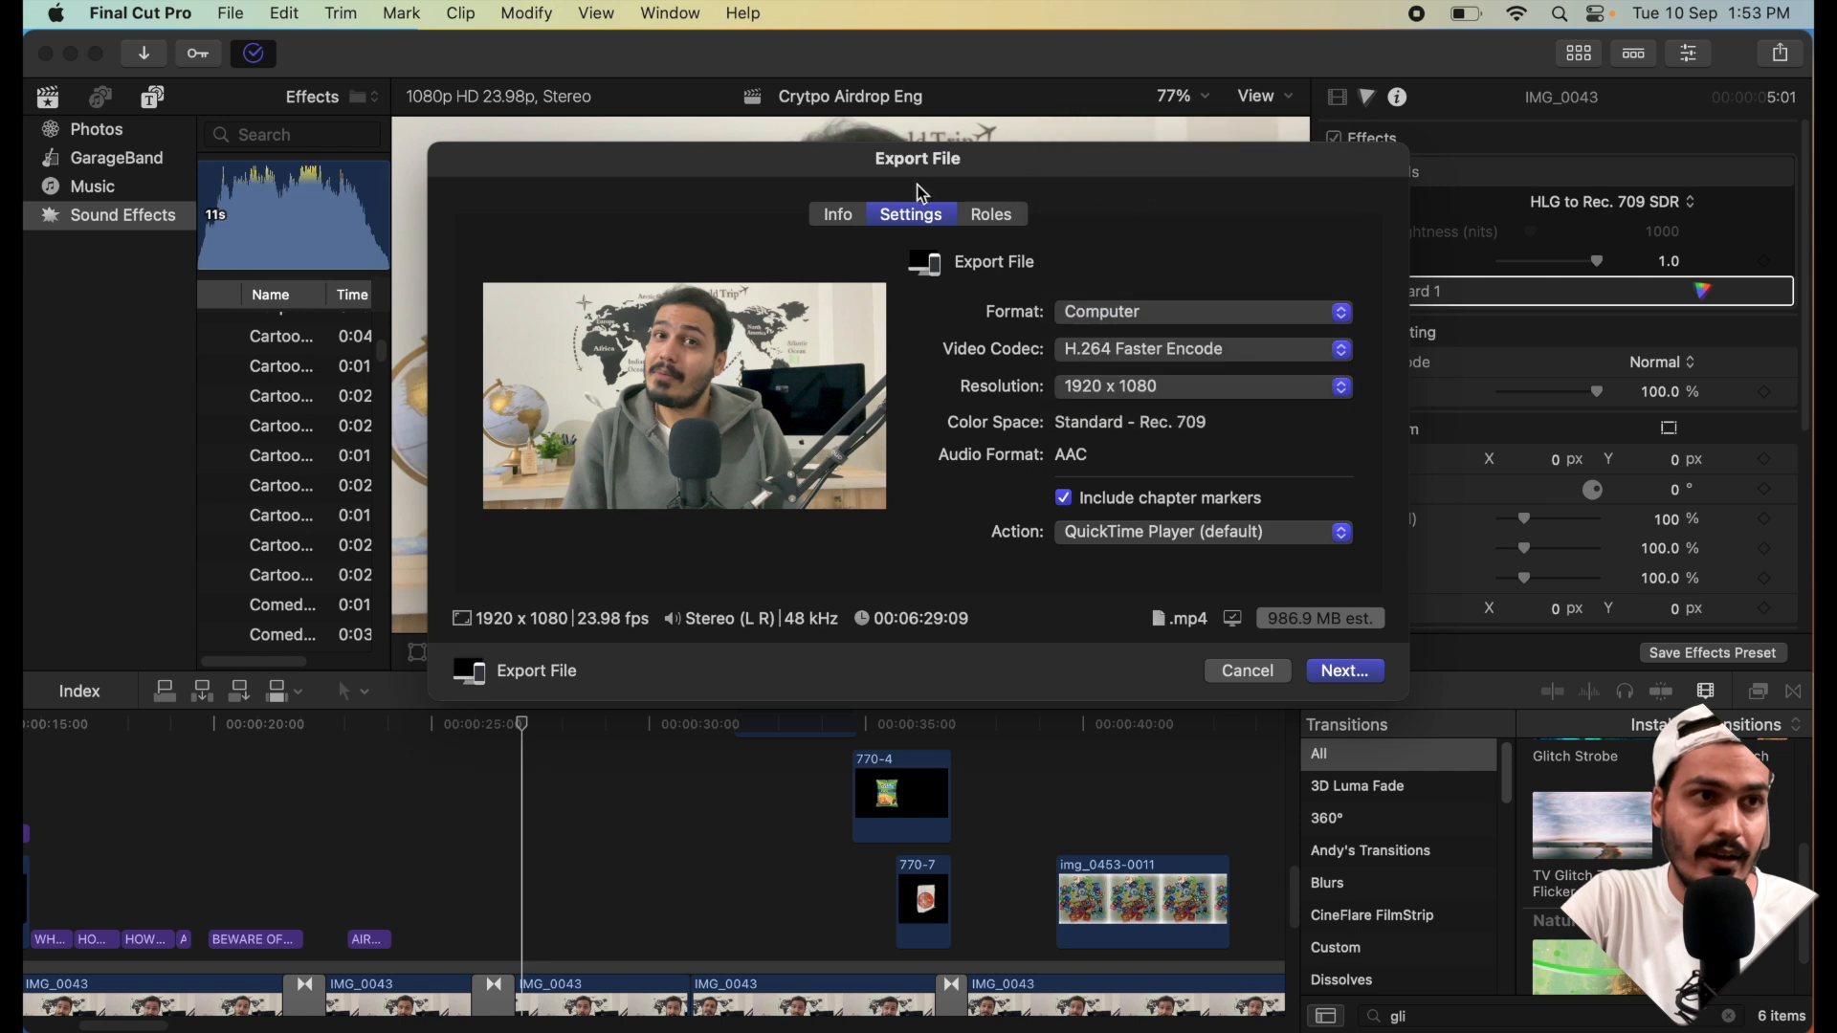
left_click(837, 218)
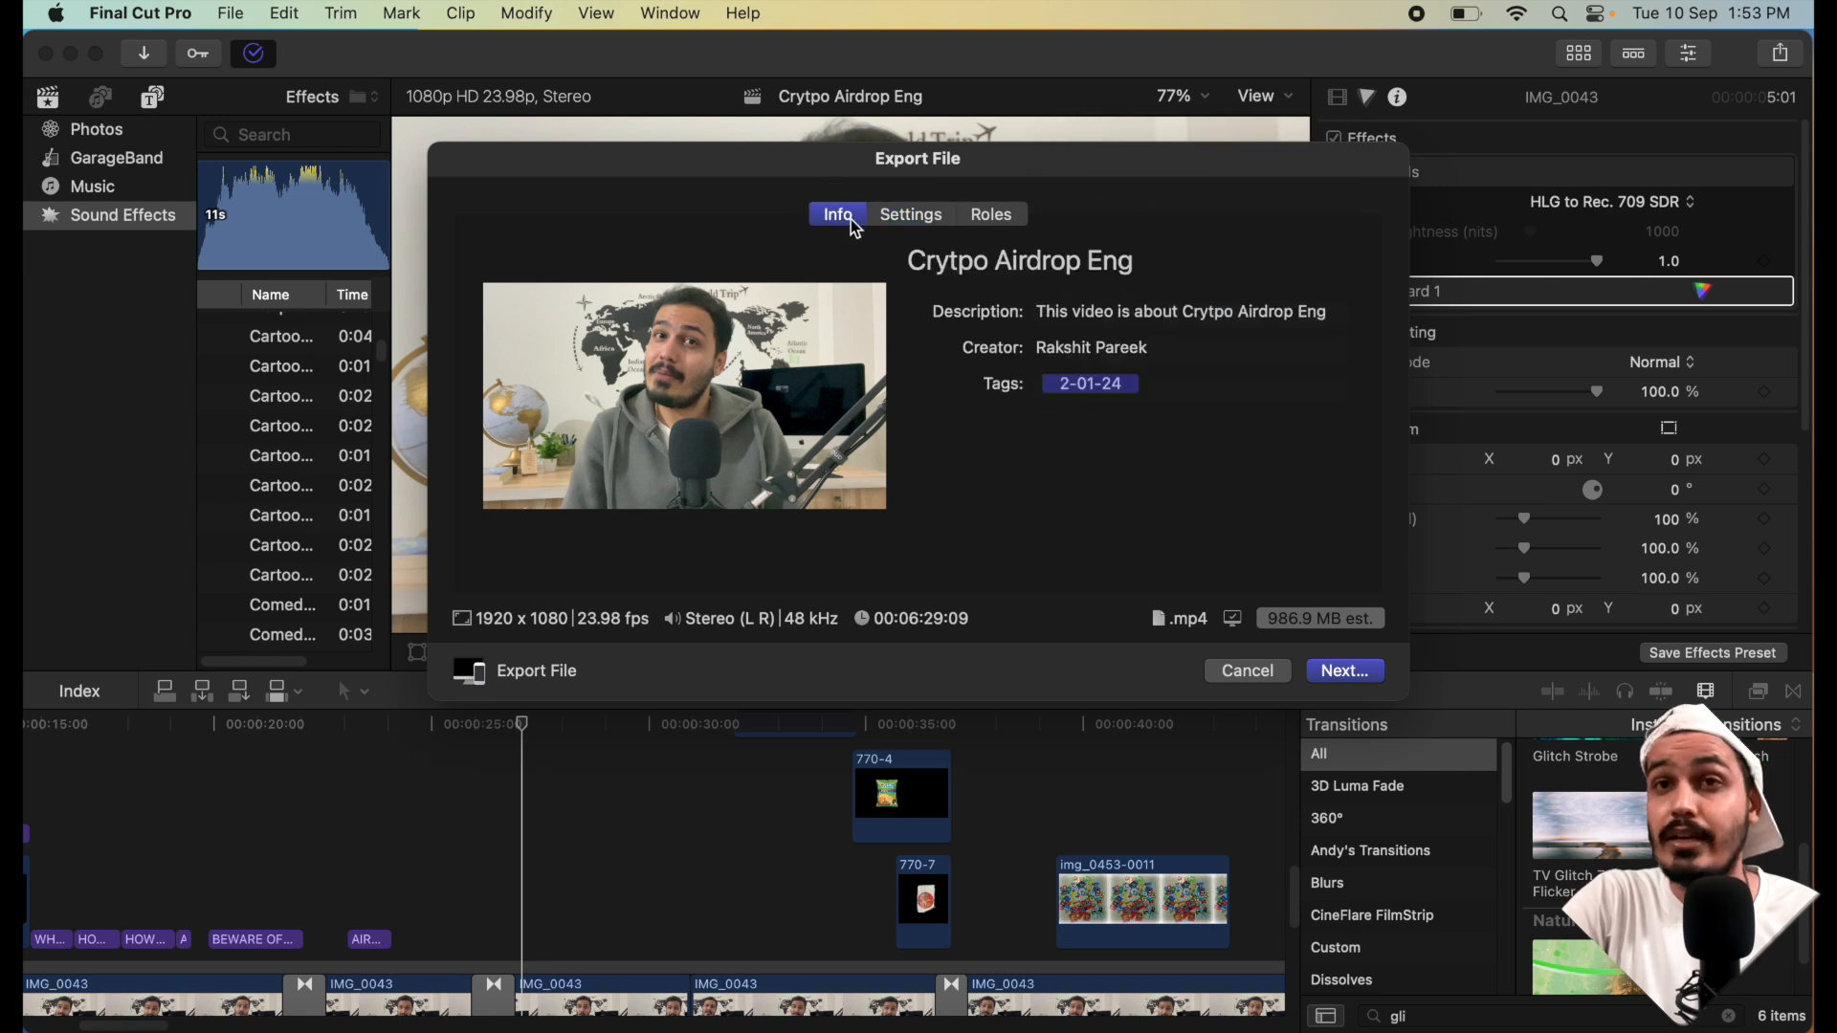
left_click(1344, 672)
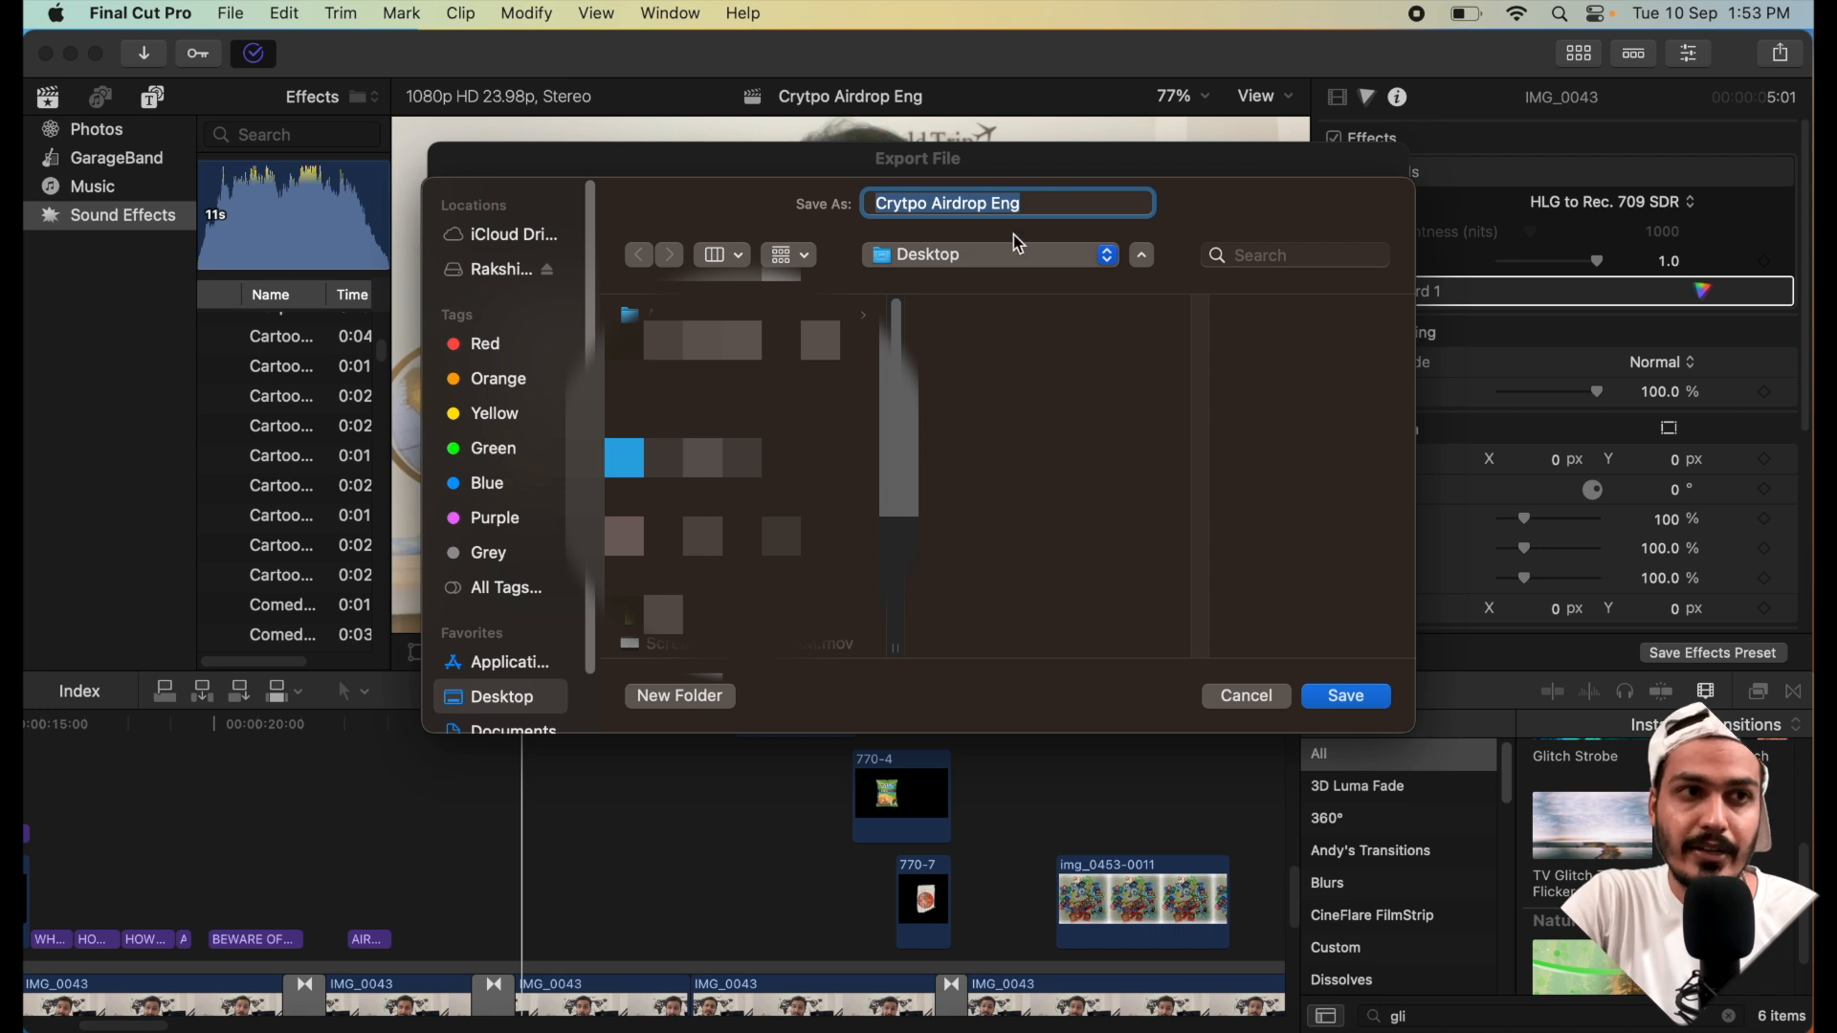